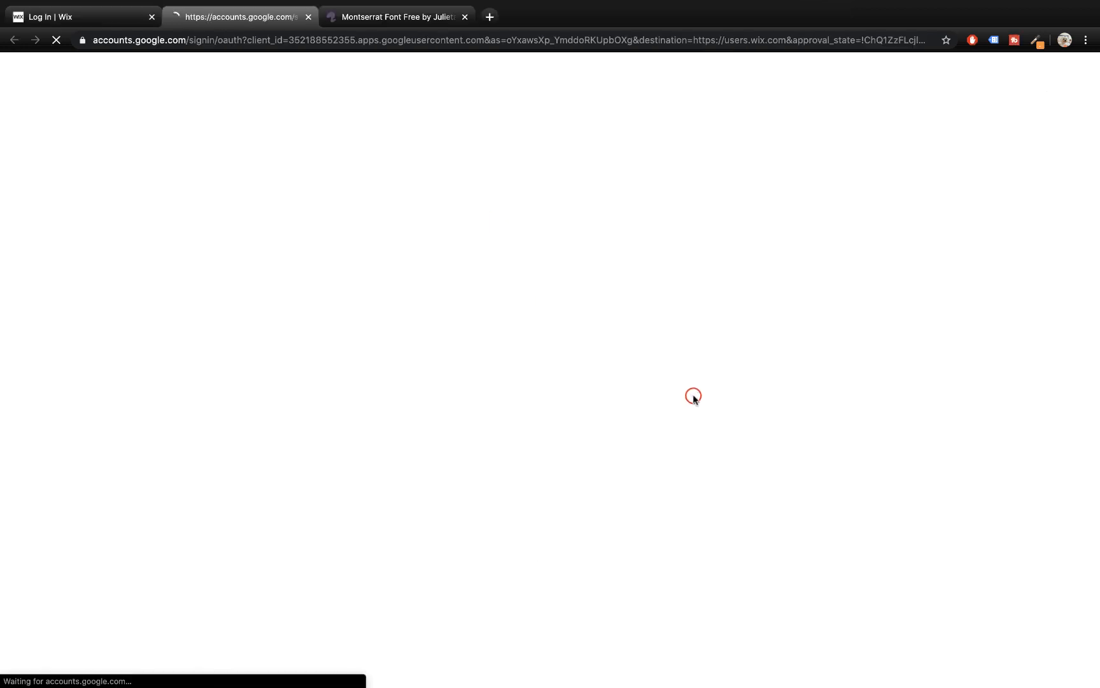
- Sign in with the Google account and start a new Designer website from a Wix Editor template
{"action": "left_click", "coordinate": [556, 385]}
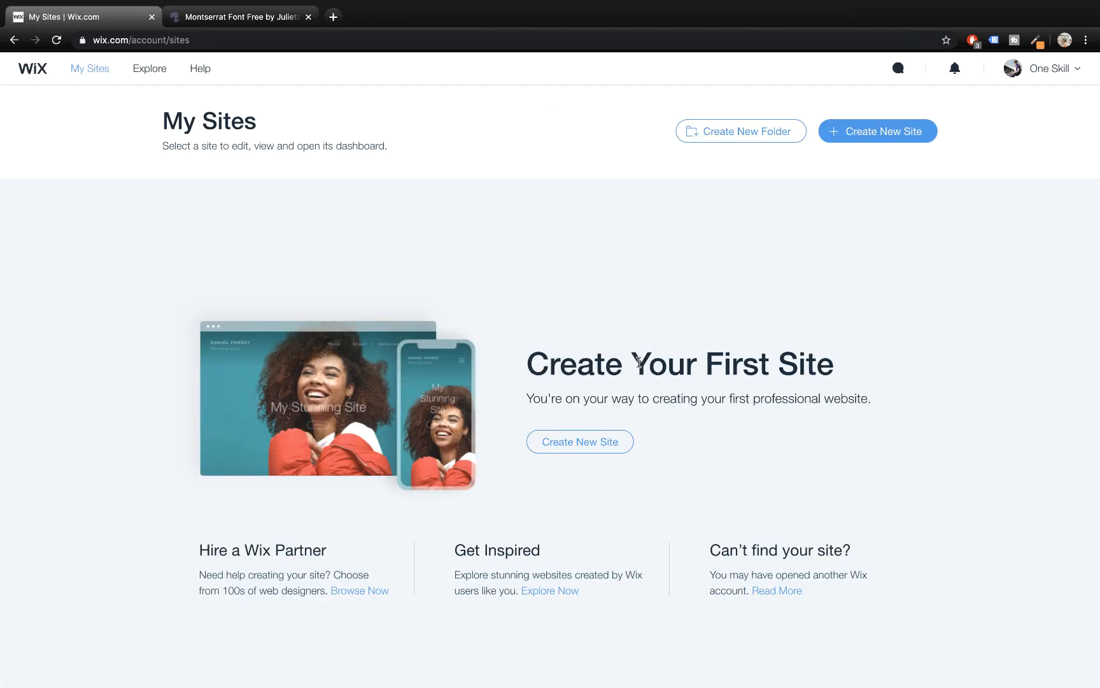
{"action": "left_click", "coordinate": [861, 135]}
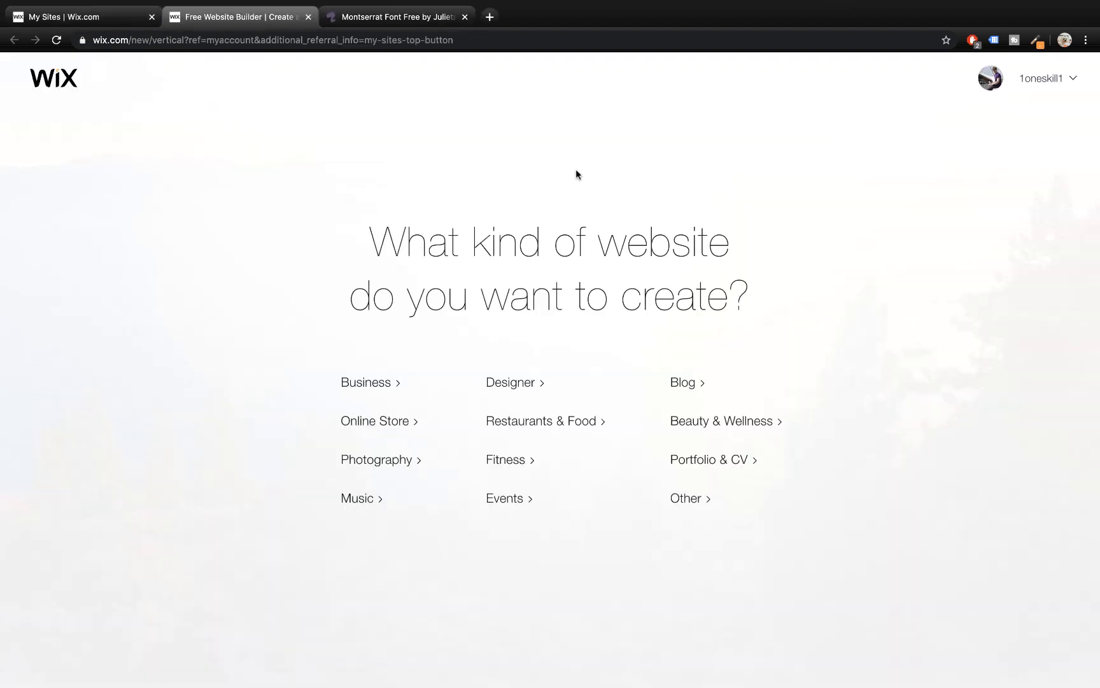
{"action": "left_click", "coordinate": [522, 389]}
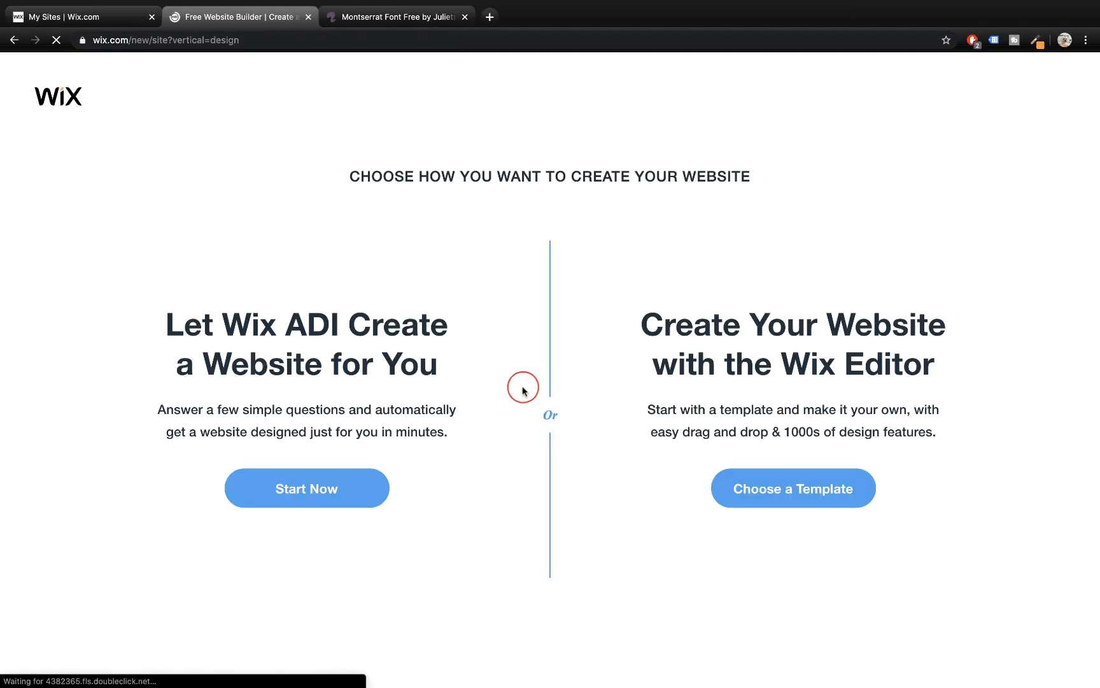
{"action": "left_click", "coordinate": [840, 494]}
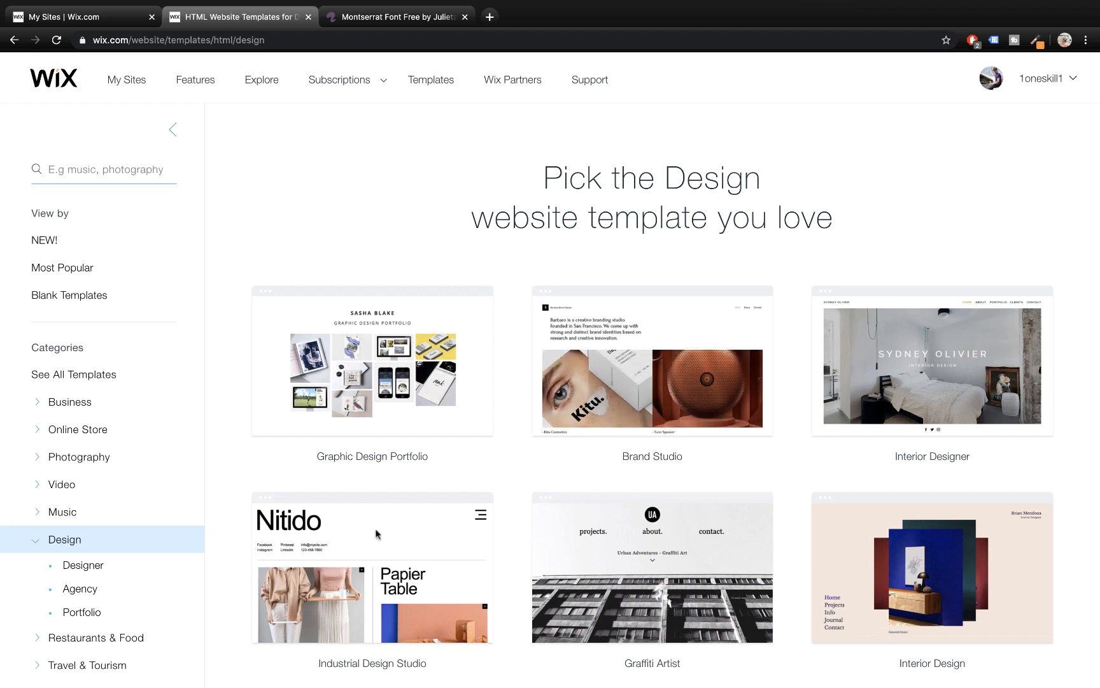
- Open the blank Start from Scratch template for editing and close the leftover template gallery page
{"action": "left_click", "coordinate": [76, 297]}
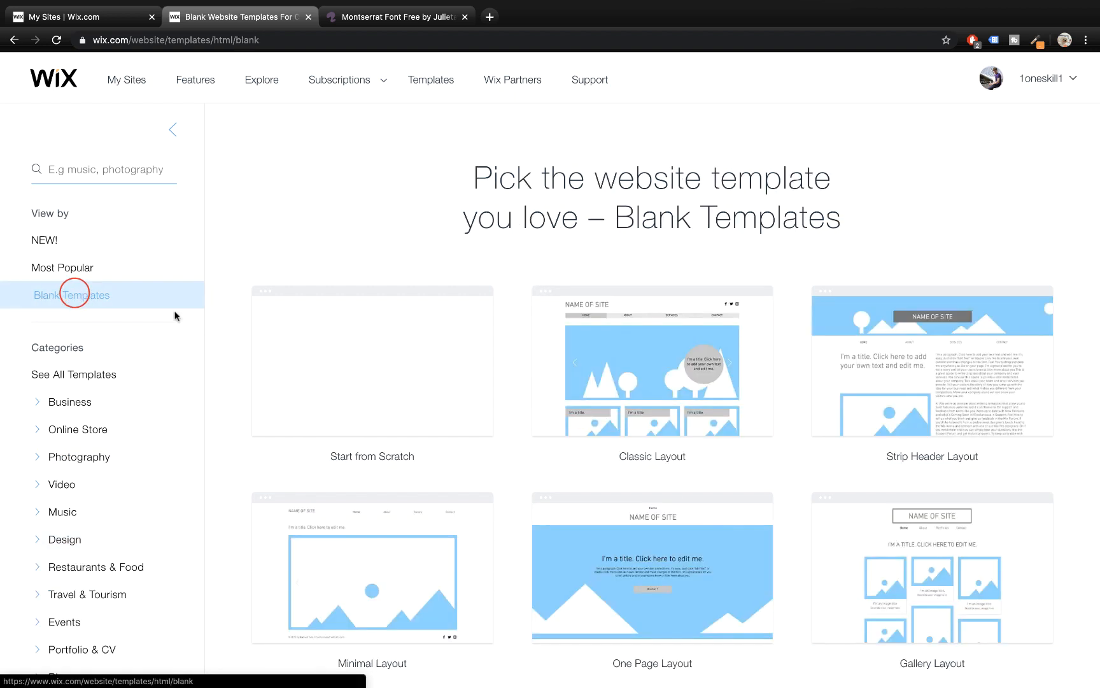
{"action": "left_click", "coordinate": [370, 347]}
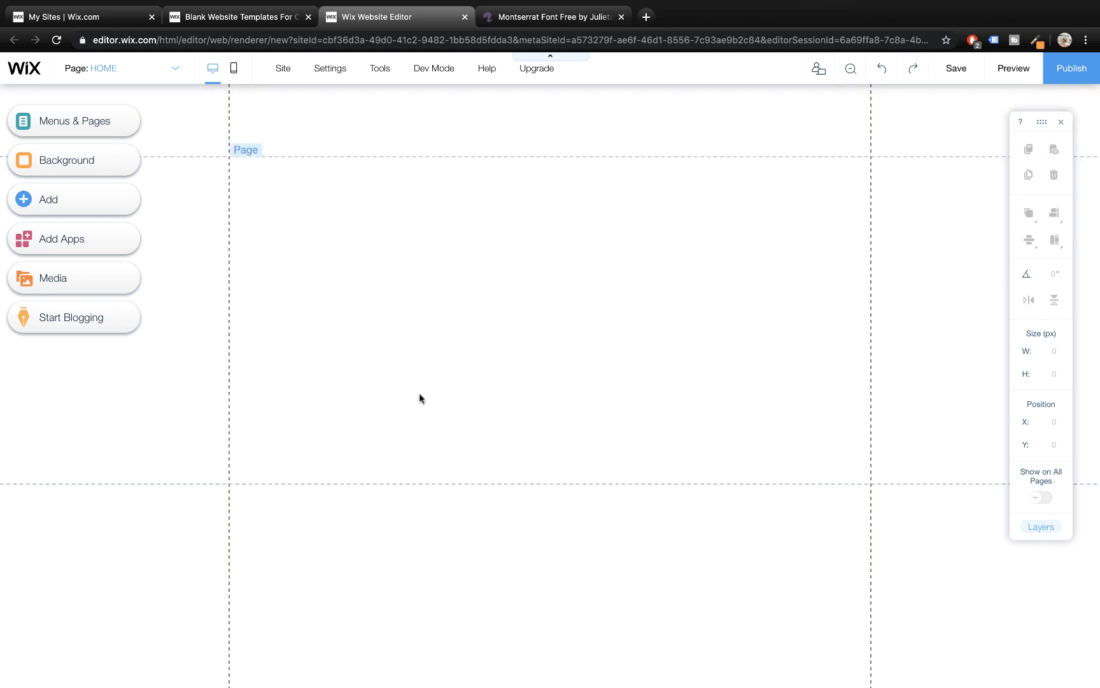
{"action": "left_click", "coordinate": [223, 18]}
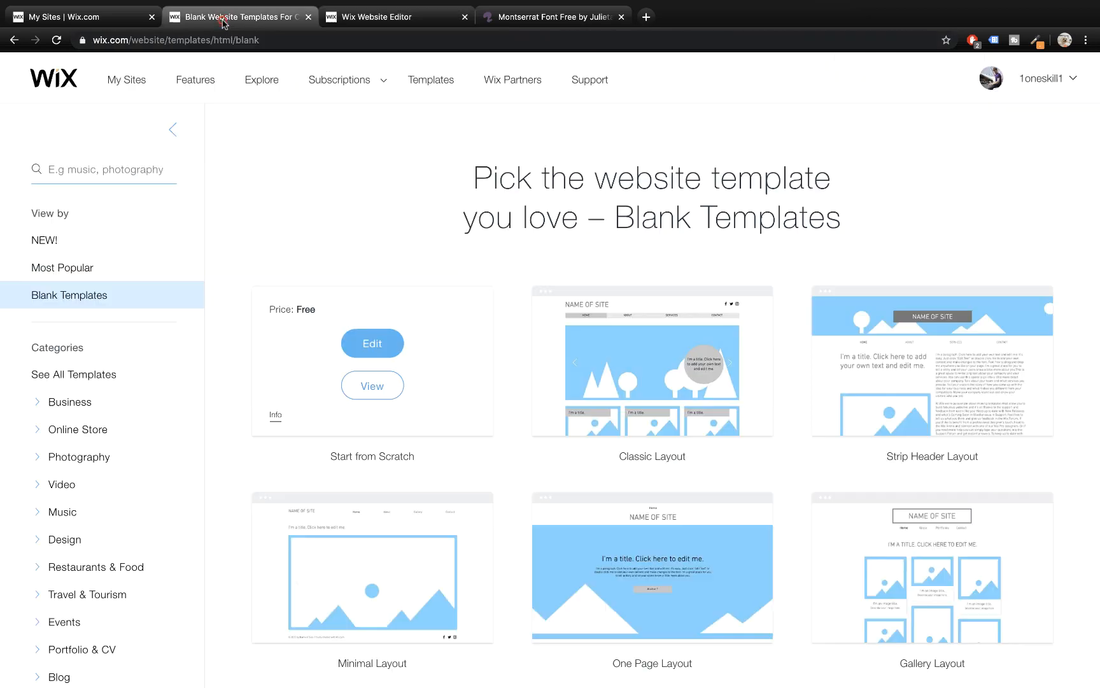
{"action": "left_click", "coordinate": [308, 17]}
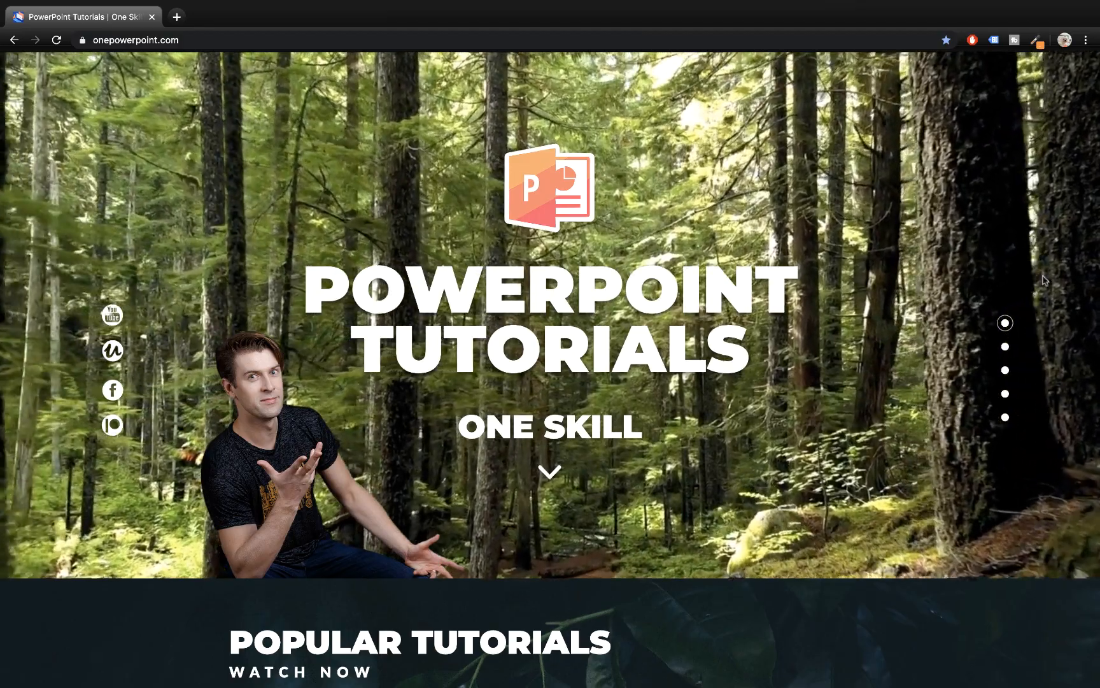
- Look through the finished example site at onepowerpoint.com, covering its tutorial, course and playlist sections
{"action": "scroll", "coordinate": [212, 309], "scroll_direction": "down", "scroll_amount": 10}
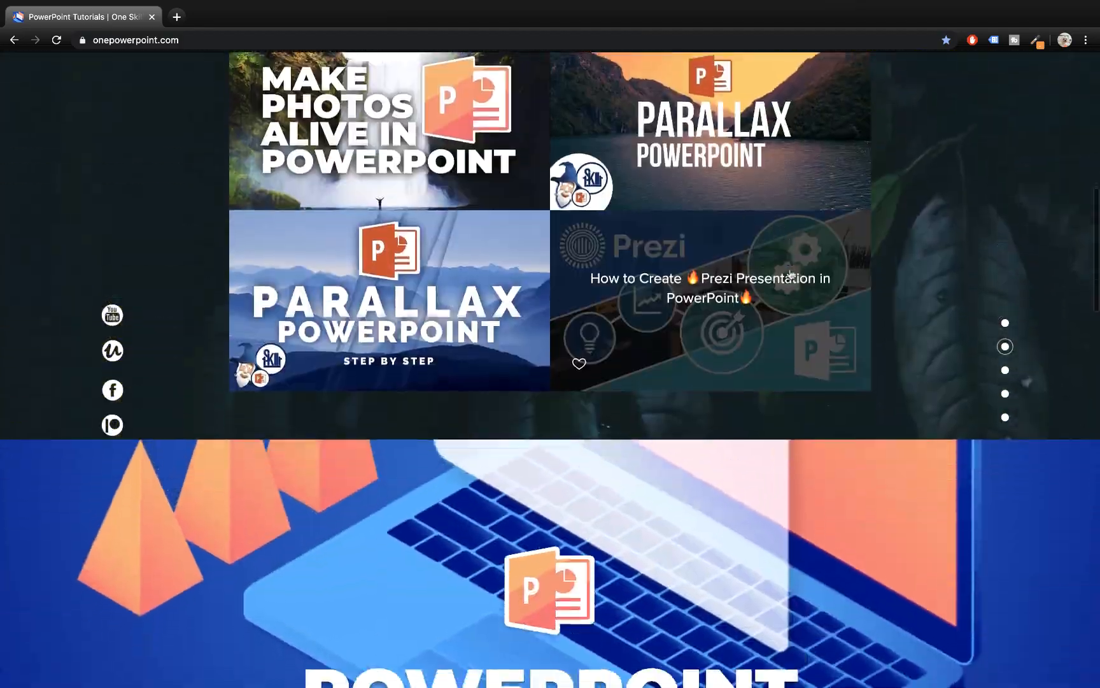
{"action": "scroll", "coordinate": [440, 307], "scroll_direction": "down", "scroll_amount": 10}
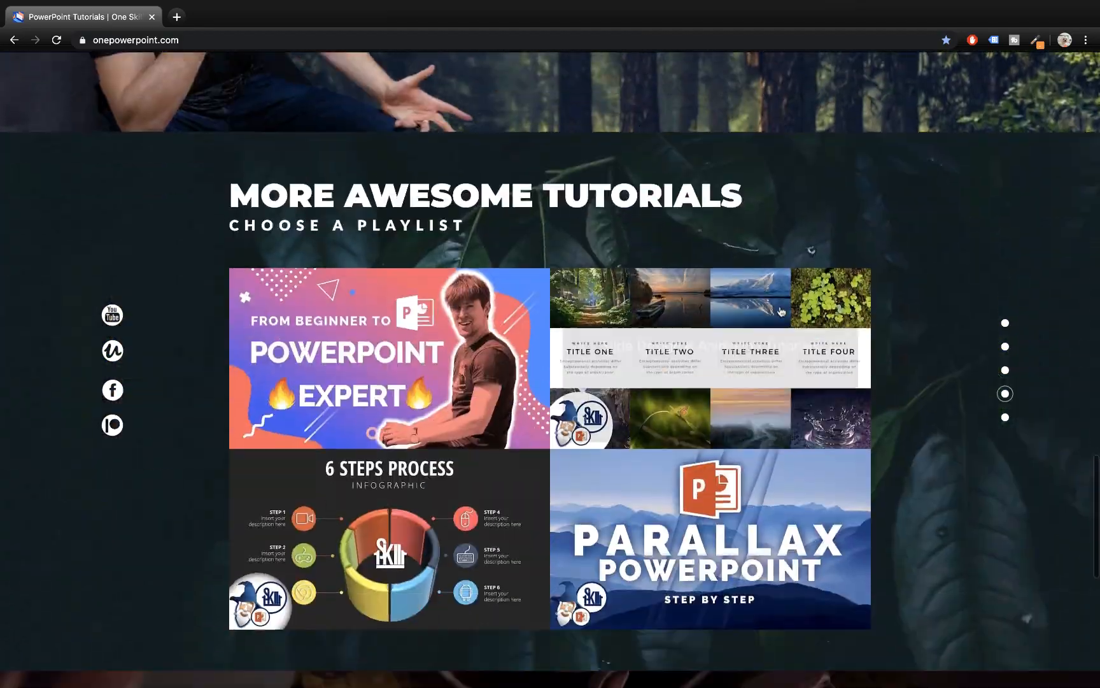
{"action": "scroll", "coordinate": [350, 328], "scroll_direction": "down", "scroll_amount": 5}
{"action": "scroll", "coordinate": [589, 311], "scroll_direction": "up", "scroll_amount": 15}
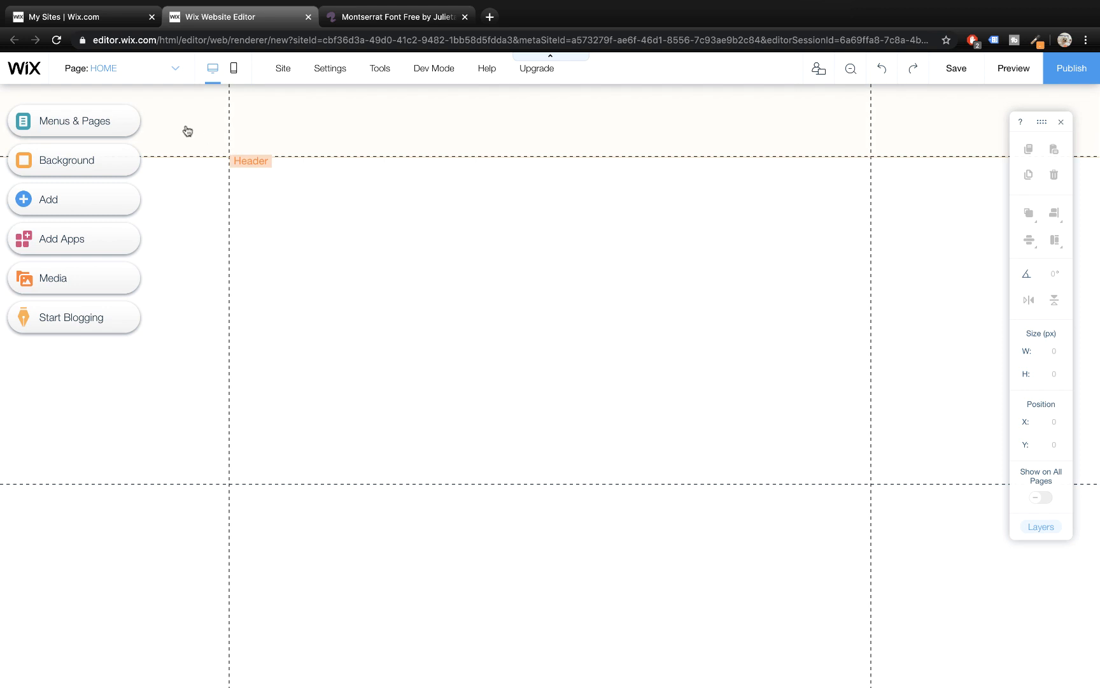
- Add the black Classic strip to the page and place it at the very top, at Y 0
{"action": "left_click", "coordinate": [46, 201]}
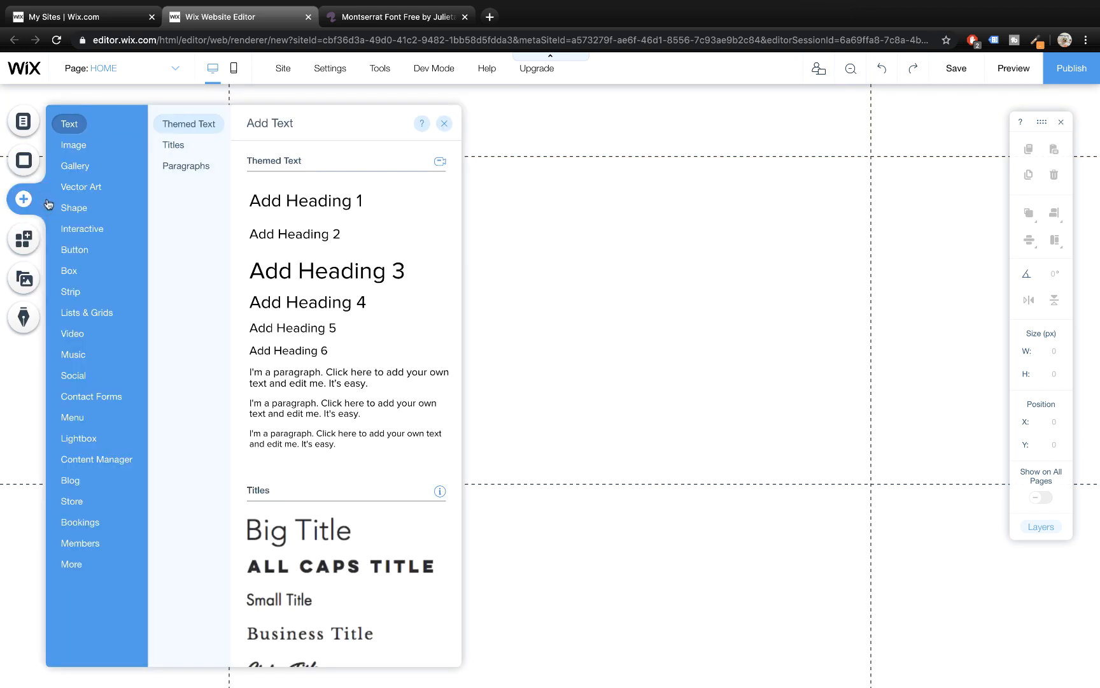
{"action": "left_click", "coordinate": [72, 481]}
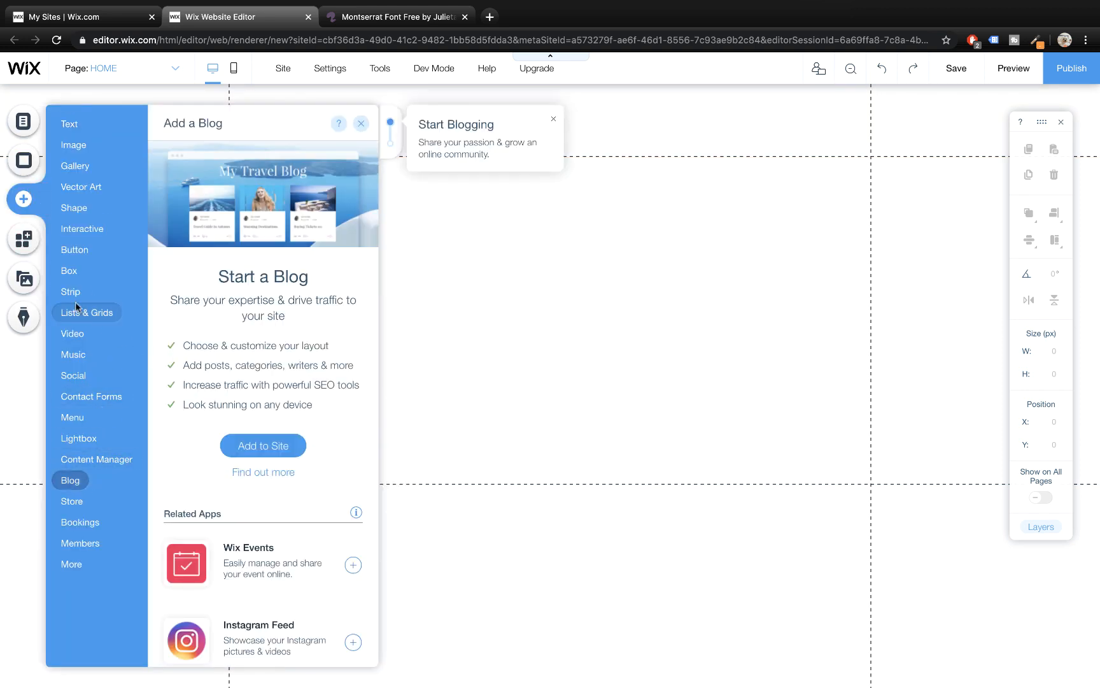
{"action": "left_click", "coordinate": [72, 292]}
{"action": "left_click", "coordinate": [184, 249]}
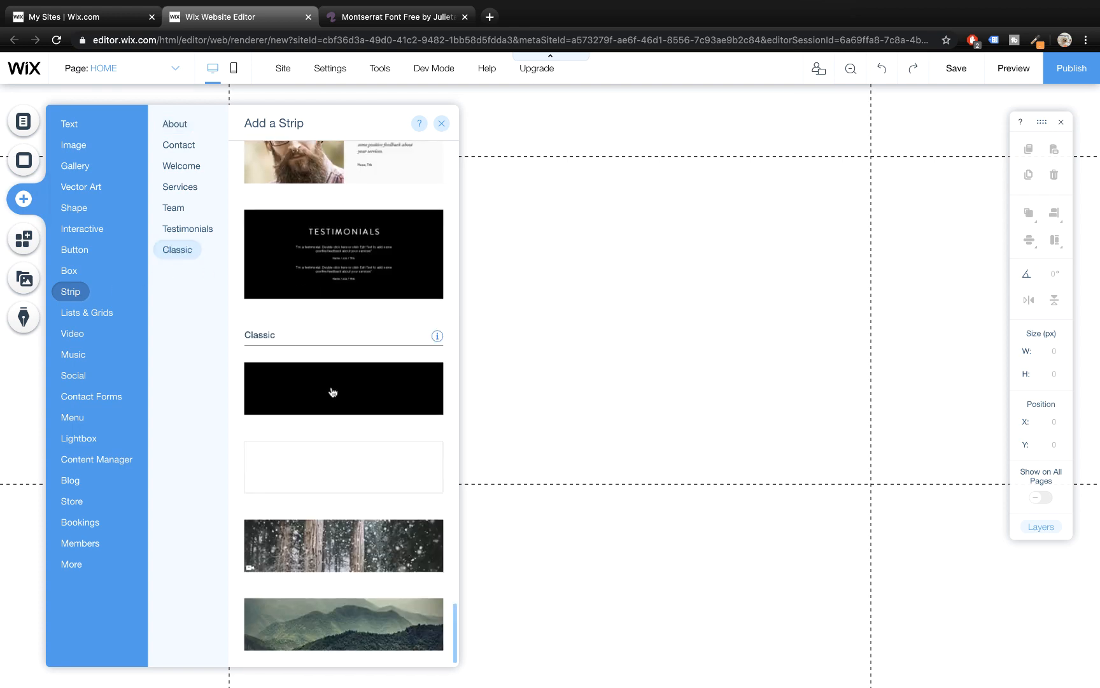
{"action": "left_click", "coordinate": [332, 391]}
{"action": "left_click_drag", "start_coordinate": [515, 265], "coordinate": [570, 277]}
{"action": "left_click_drag", "start_coordinate": [557, 318], "coordinate": [560, 237]}
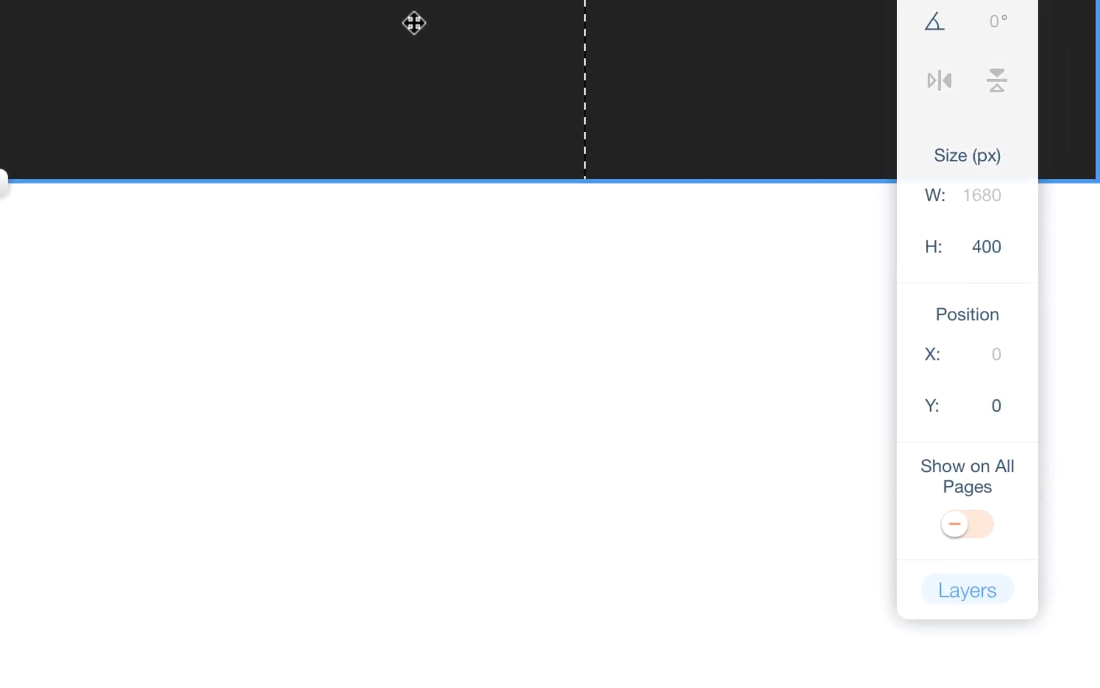
{"action": "left_click_drag", "start_coordinate": [214, 1], "coordinate": [209, 150]}
{"action": "left_click_drag", "start_coordinate": [383, 235], "coordinate": [322, 1]}
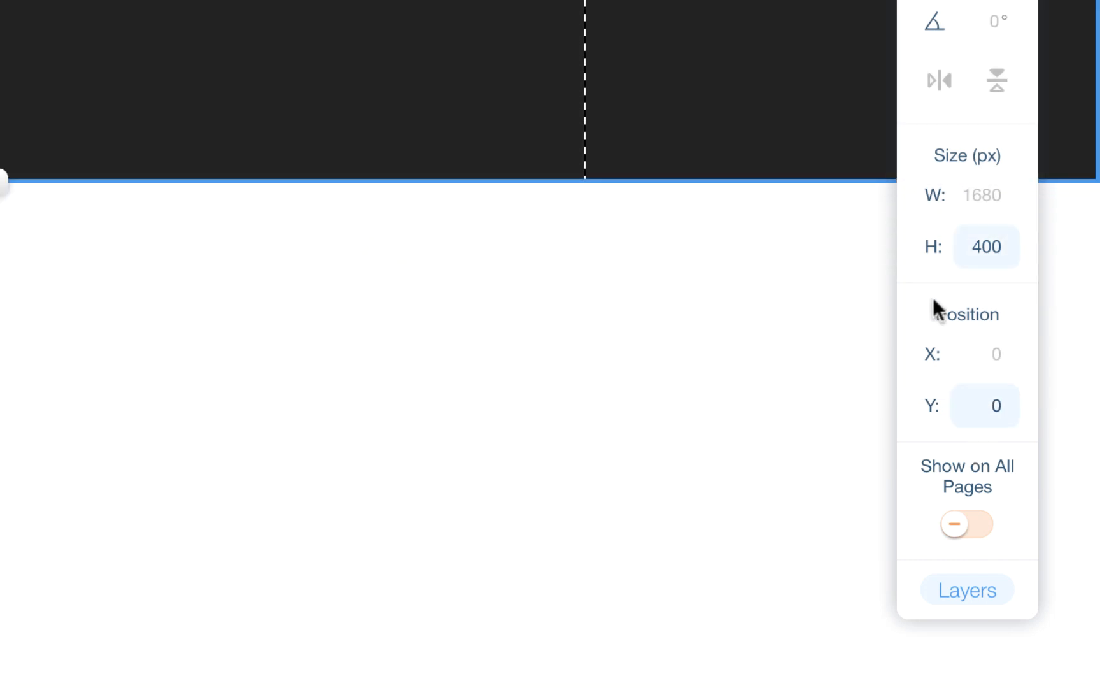
- Set the strip's height to 800 px
{"action": "left_click", "coordinate": [995, 252]}
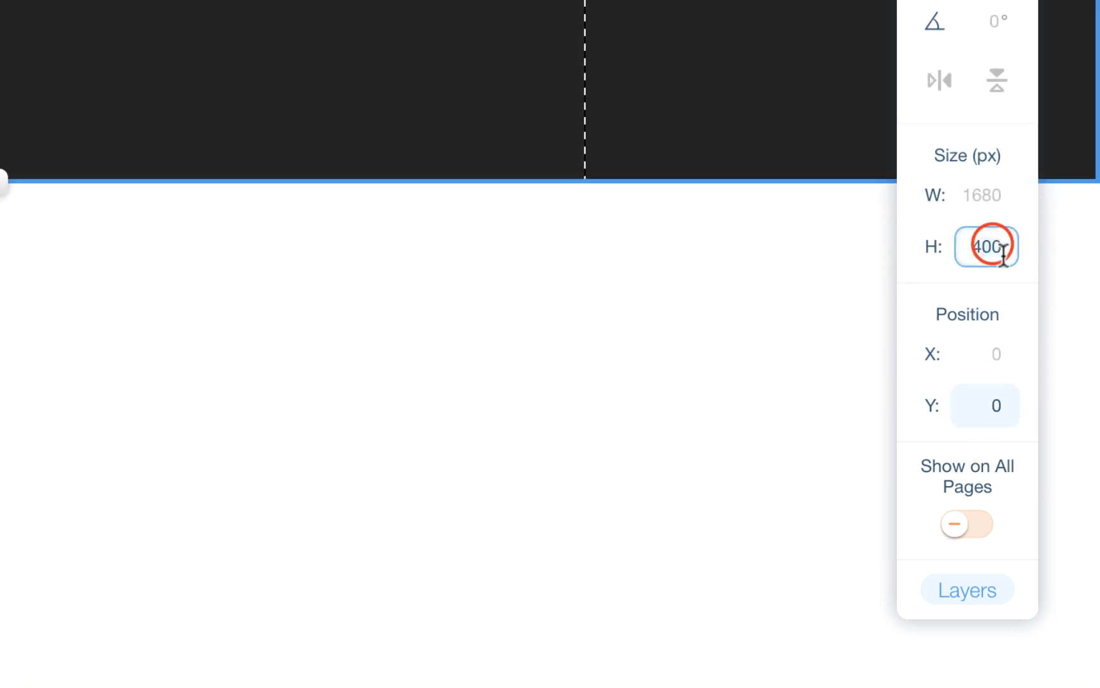
{"action": "type", "text": "80"}
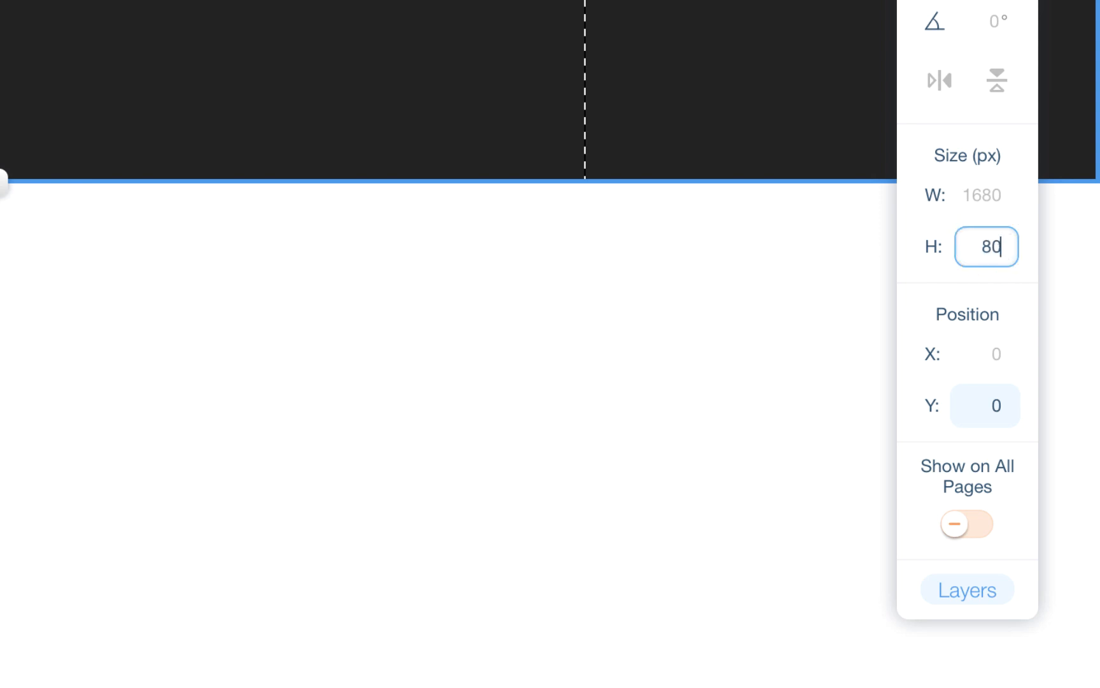
{"action": "type", "text": "0"}
{"action": "key", "text": "Return"}
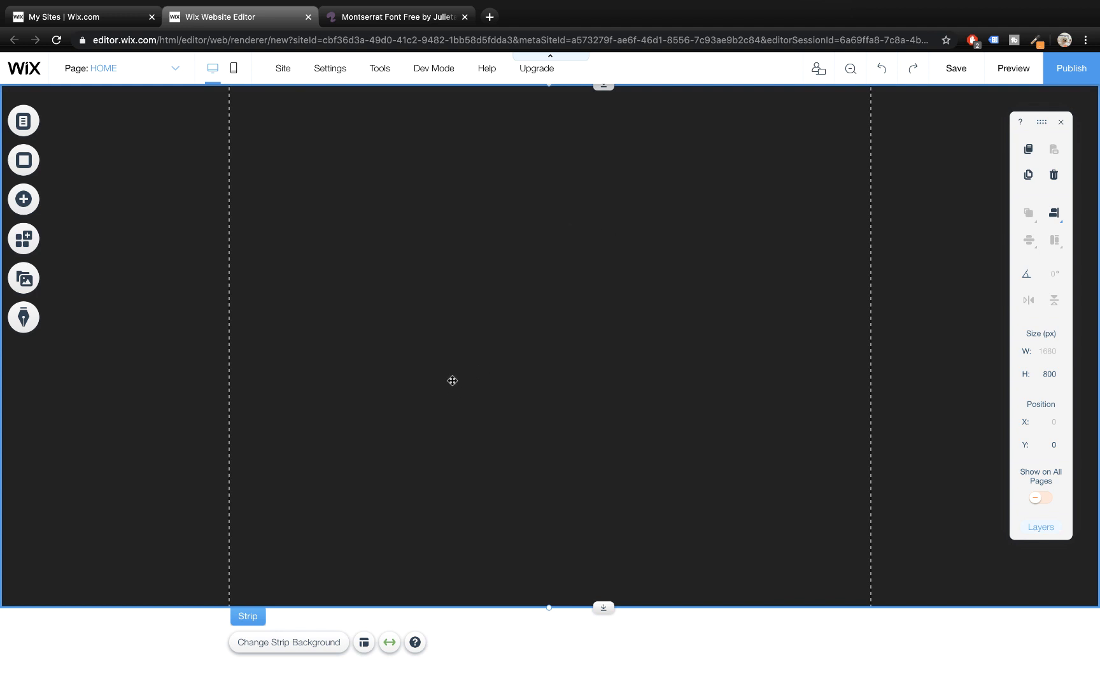
- Open the video chooser for the black strip's background
{"action": "left_click", "coordinate": [433, 277]}
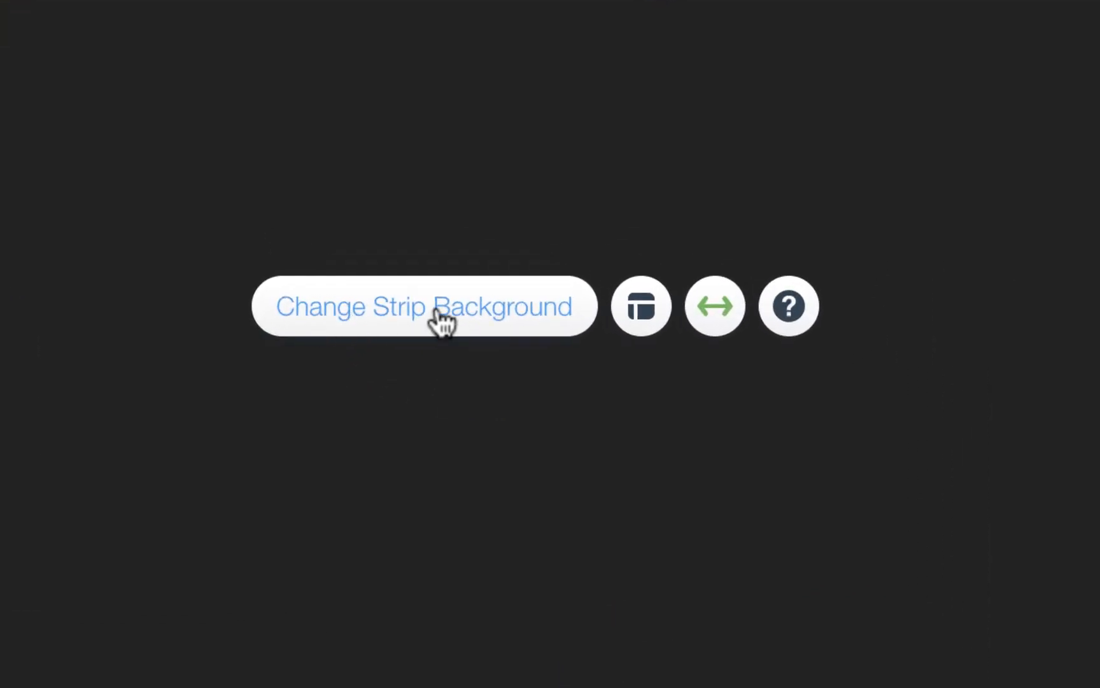
{"action": "left_click", "coordinate": [437, 310]}
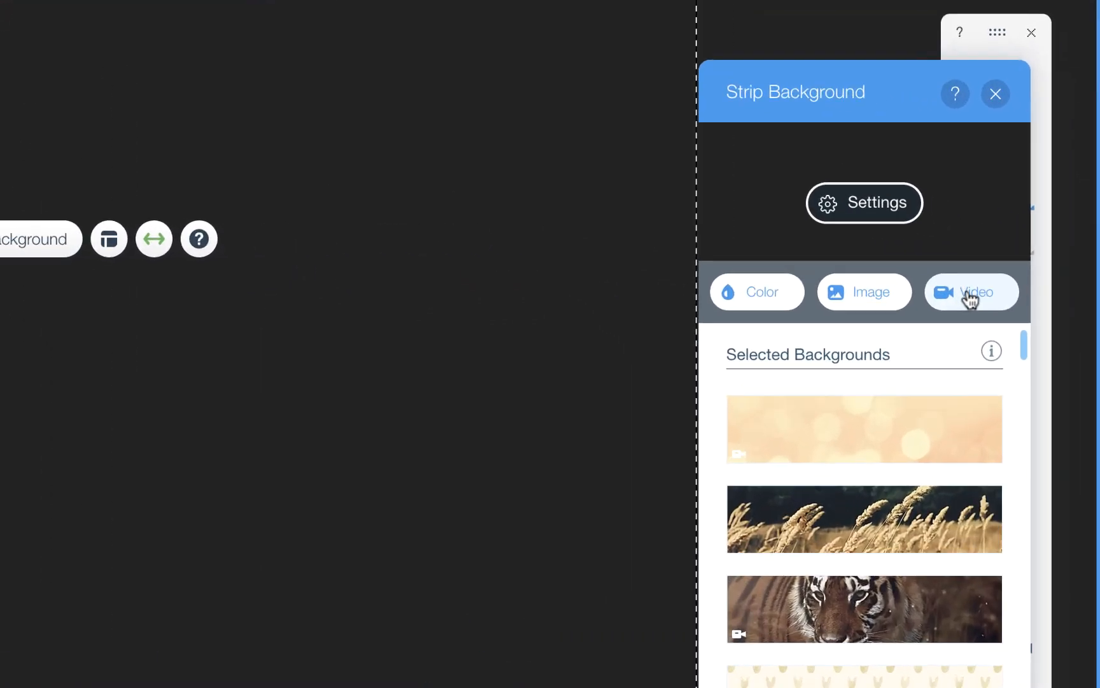
{"action": "left_click", "coordinate": [1023, 269]}
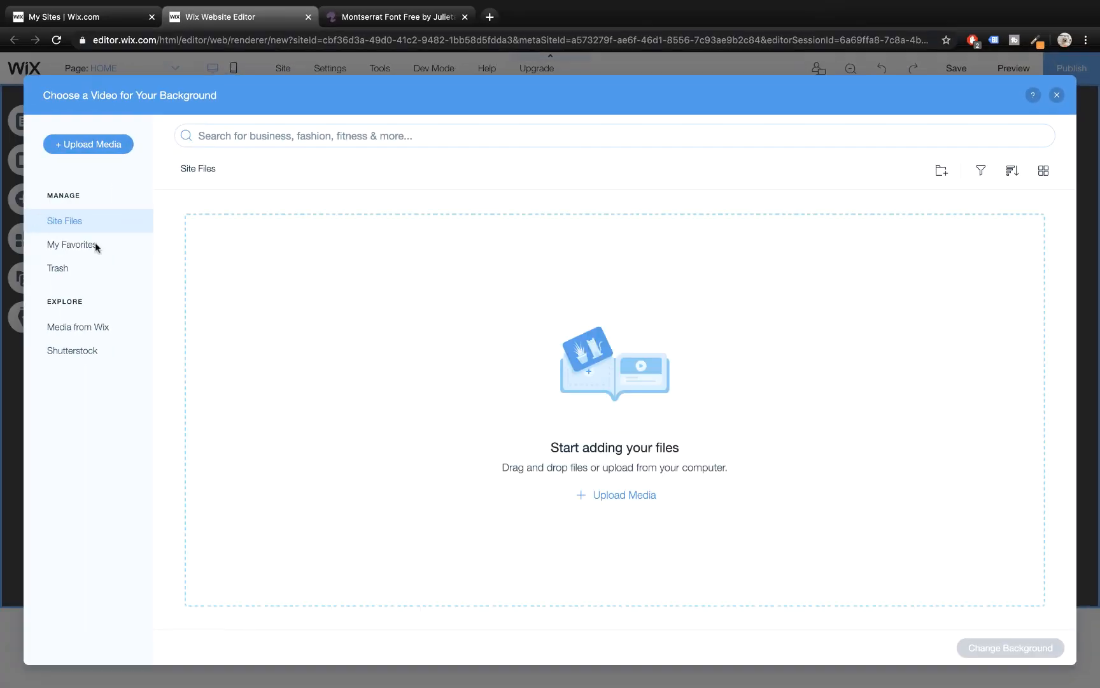
- Upload all files inside the Site Files folder in Downloads to the site's media and dismiss the upload progress
{"action": "left_click", "coordinate": [626, 499]}
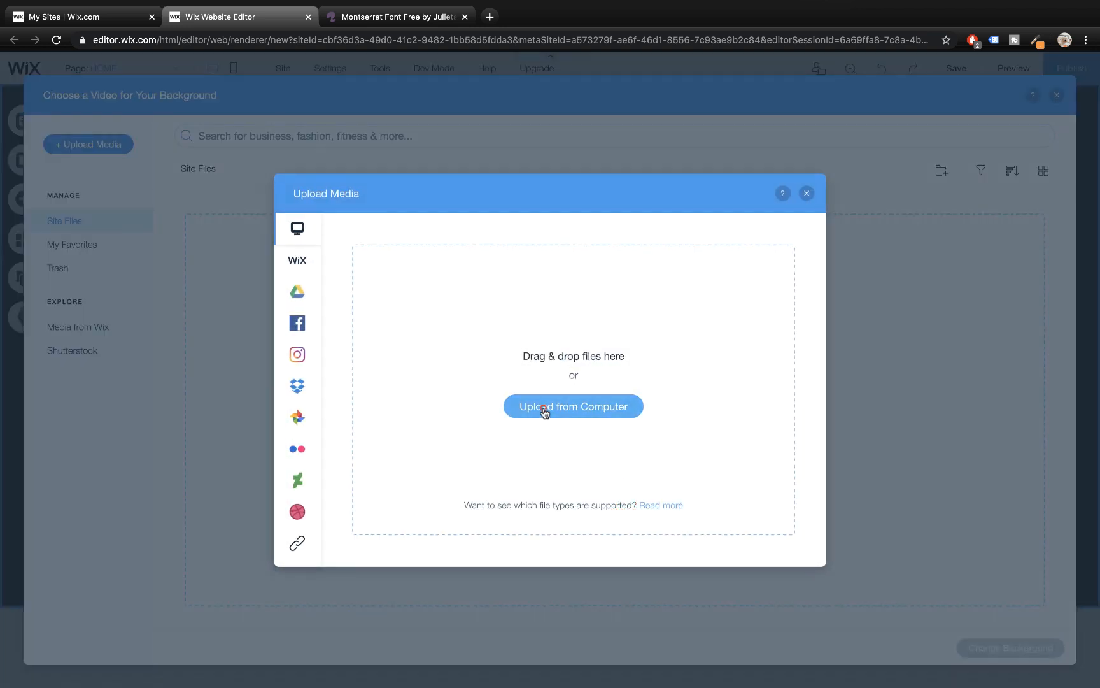
{"action": "left_click", "coordinate": [543, 408]}
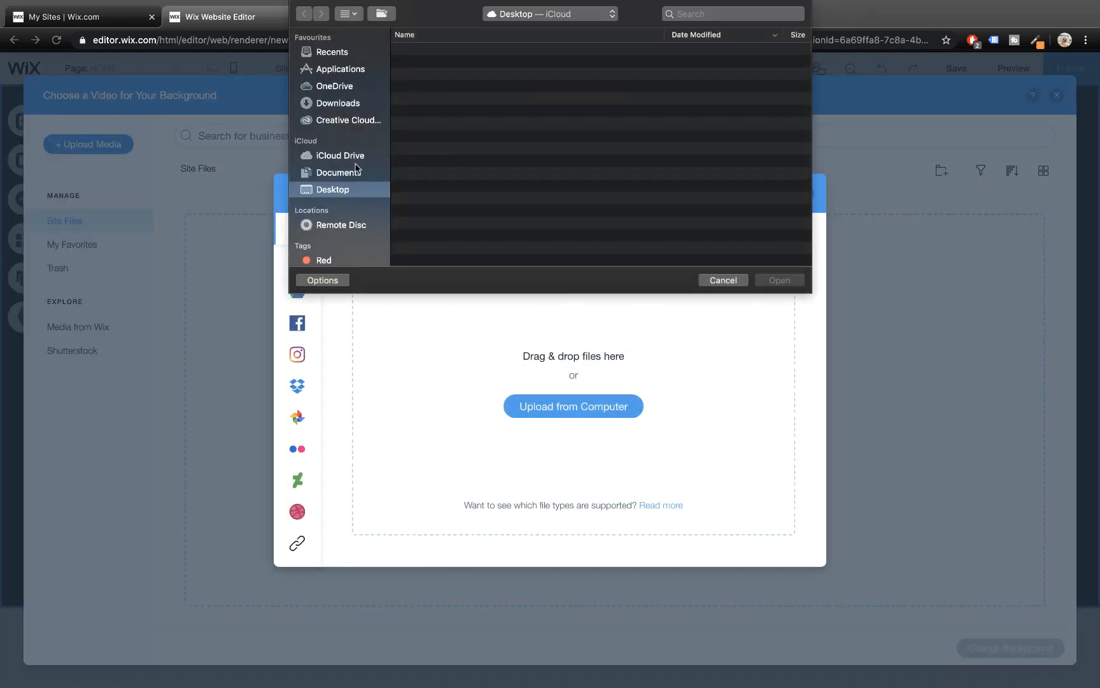
{"action": "left_click", "coordinate": [342, 103]}
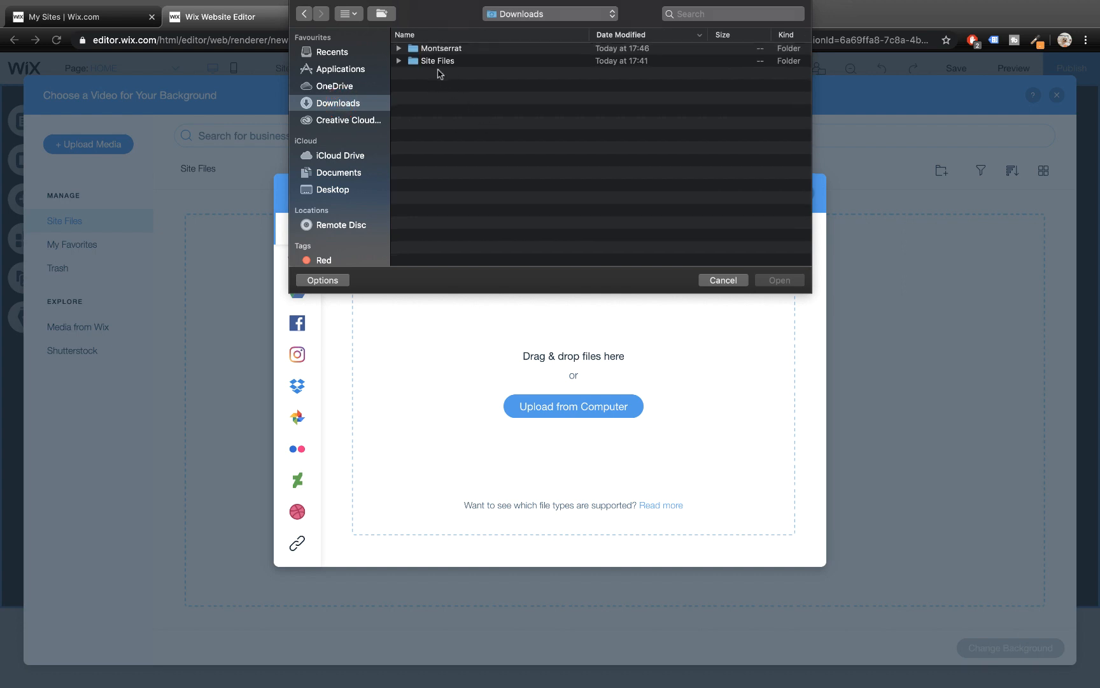
{"action": "left_click", "coordinate": [399, 60]}
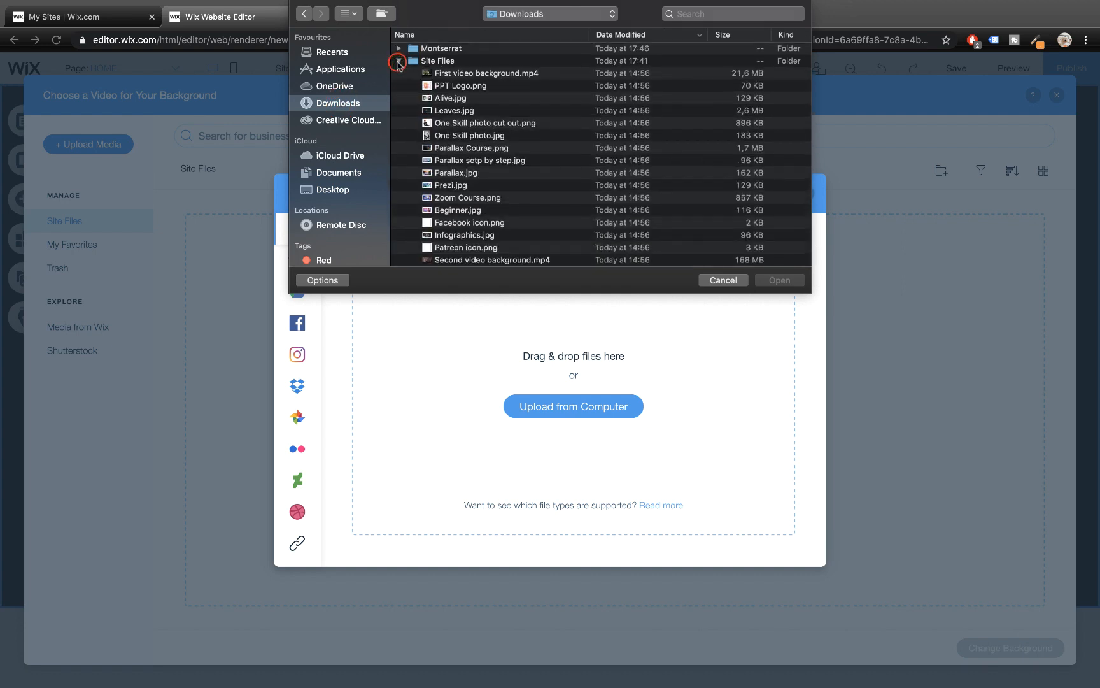
{"action": "left_click", "coordinate": [468, 71]}
{"action": "scroll", "coordinate": [483, 127], "scroll_direction": "down", "scroll_amount": 3}
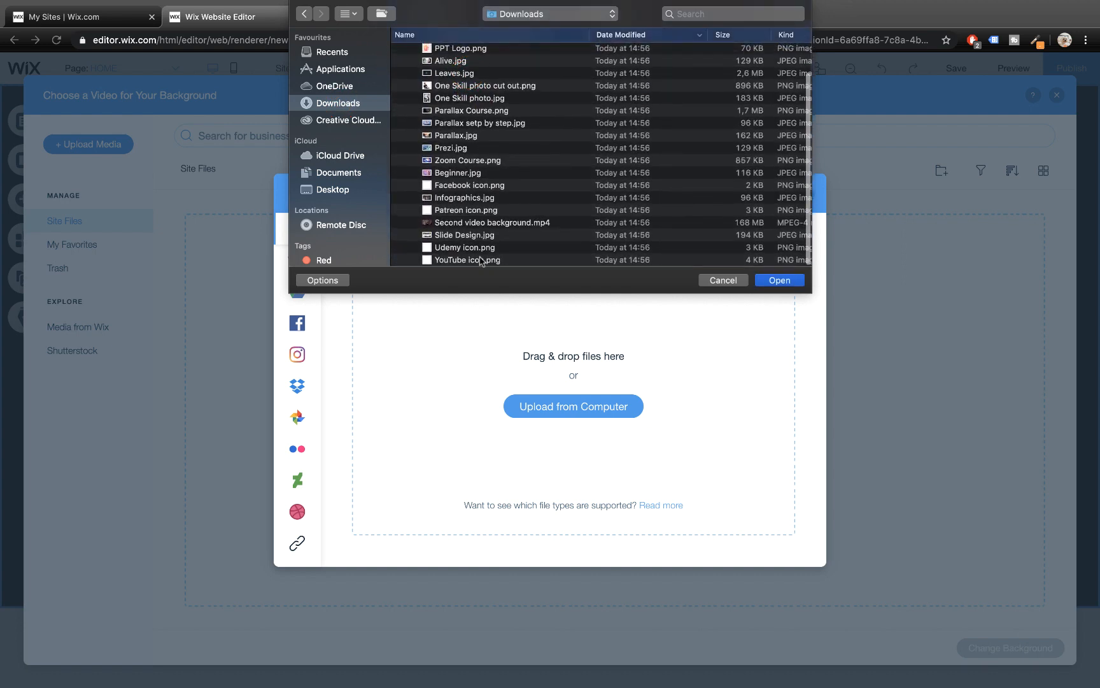
{"action": "key", "text": "super+a"}
{"action": "scroll", "coordinate": [487, 252], "scroll_direction": "up", "scroll_amount": 3}
{"action": "scroll", "coordinate": [490, 248], "scroll_direction": "down", "scroll_amount": 3}
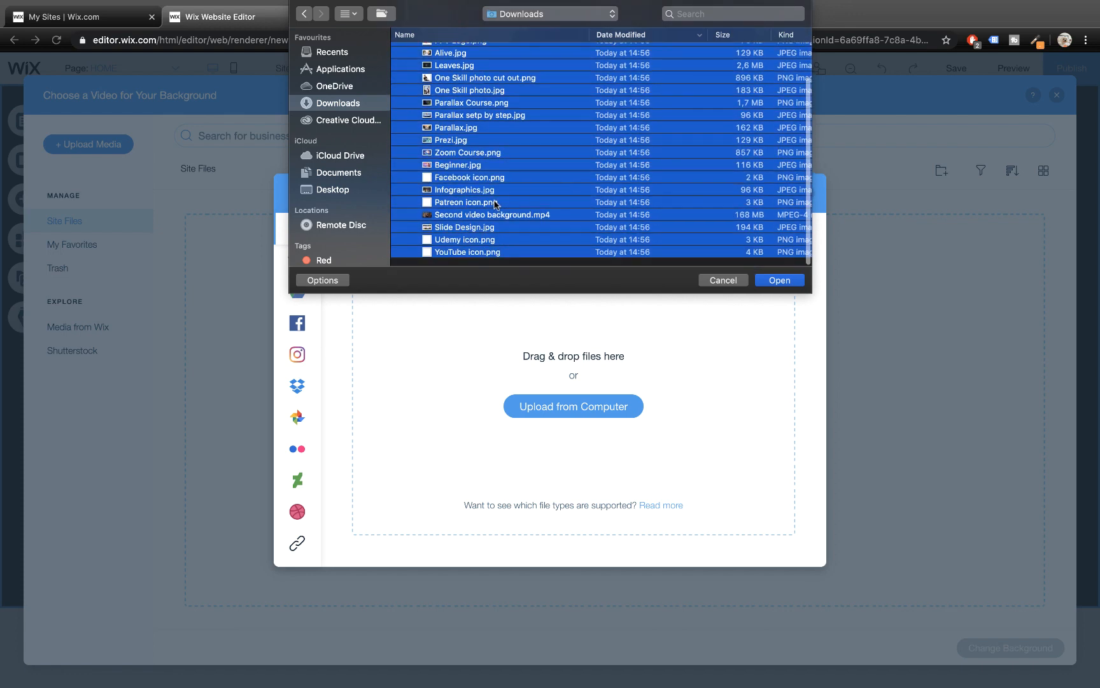
{"action": "left_click", "coordinate": [773, 280]}
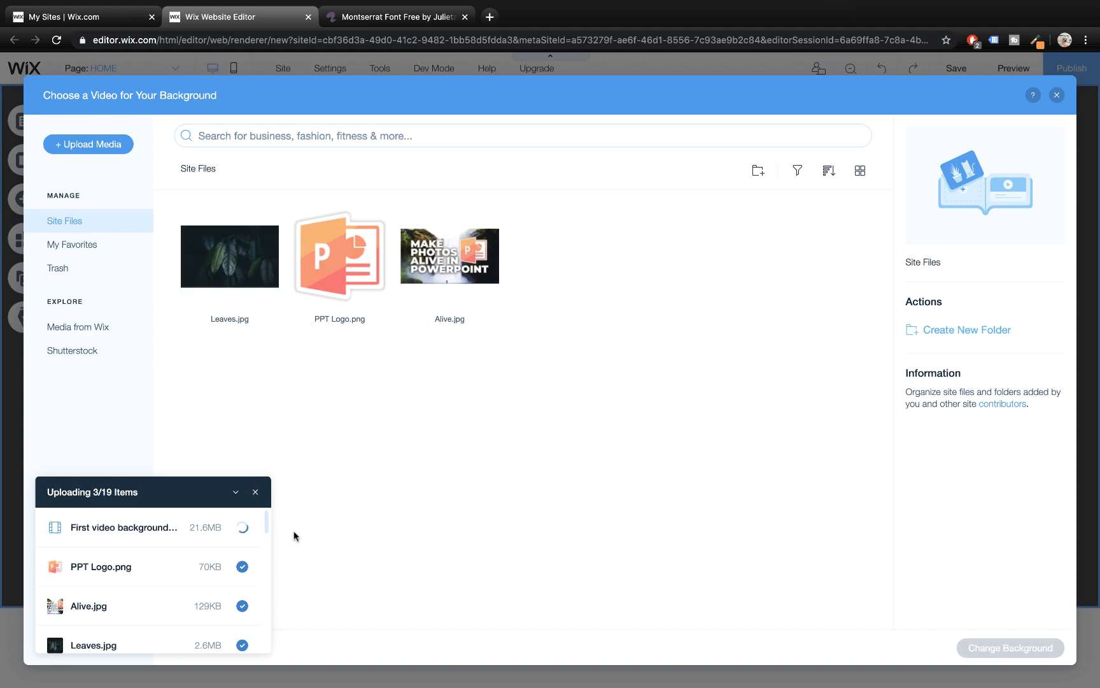
{"action": "left_click", "coordinate": [257, 494]}
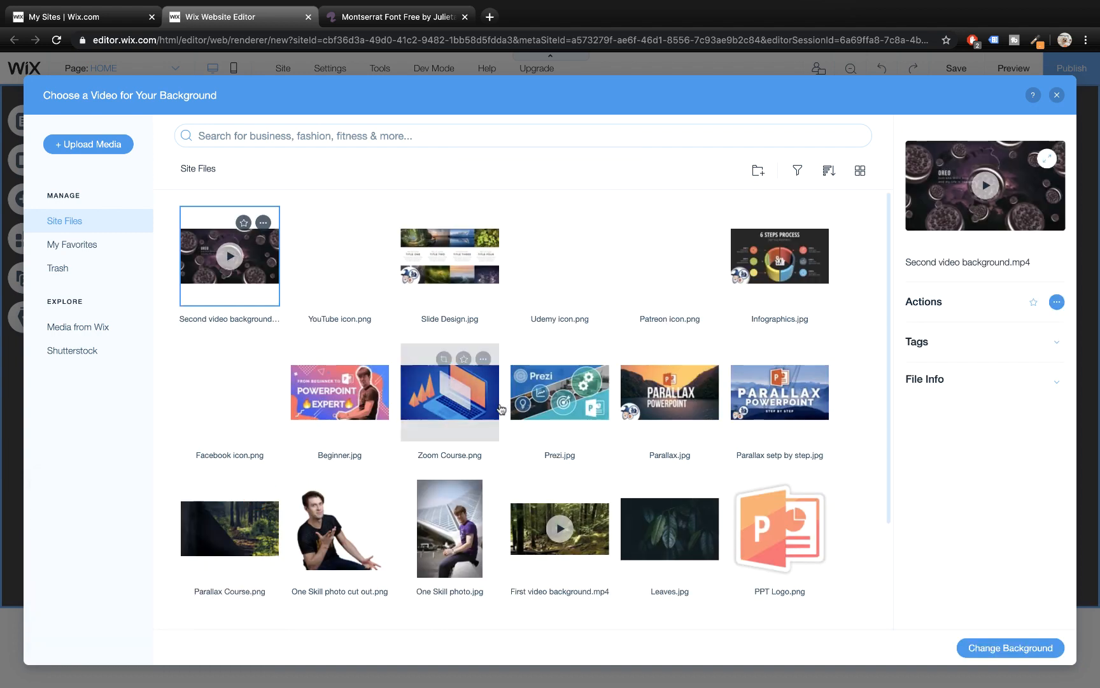
- Apply First video background.mp4 as the strip's background, preview the page and return to the editor
{"action": "left_click", "coordinate": [530, 526]}
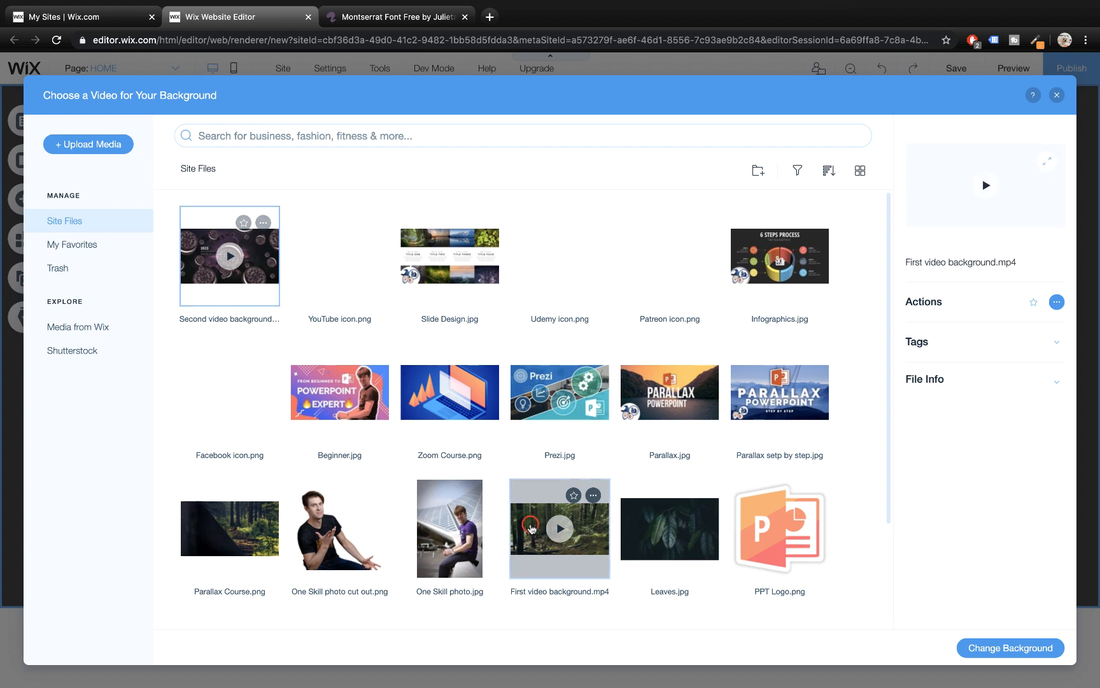
{"action": "left_click", "coordinate": [992, 649]}
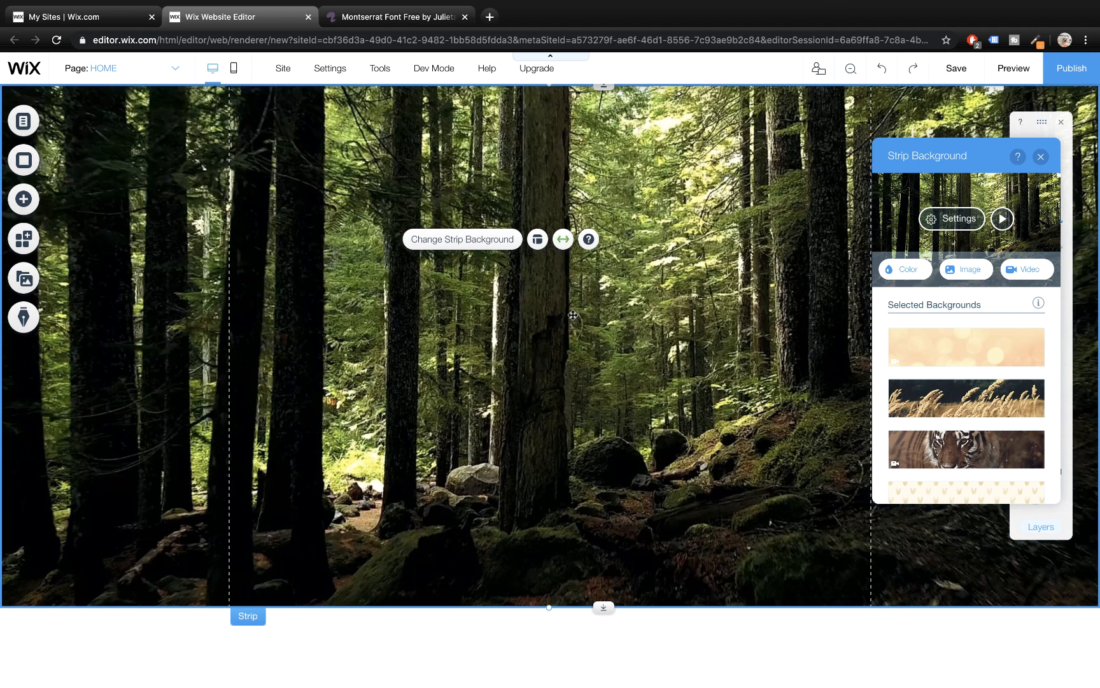
{"action": "left_click", "coordinate": [1041, 159]}
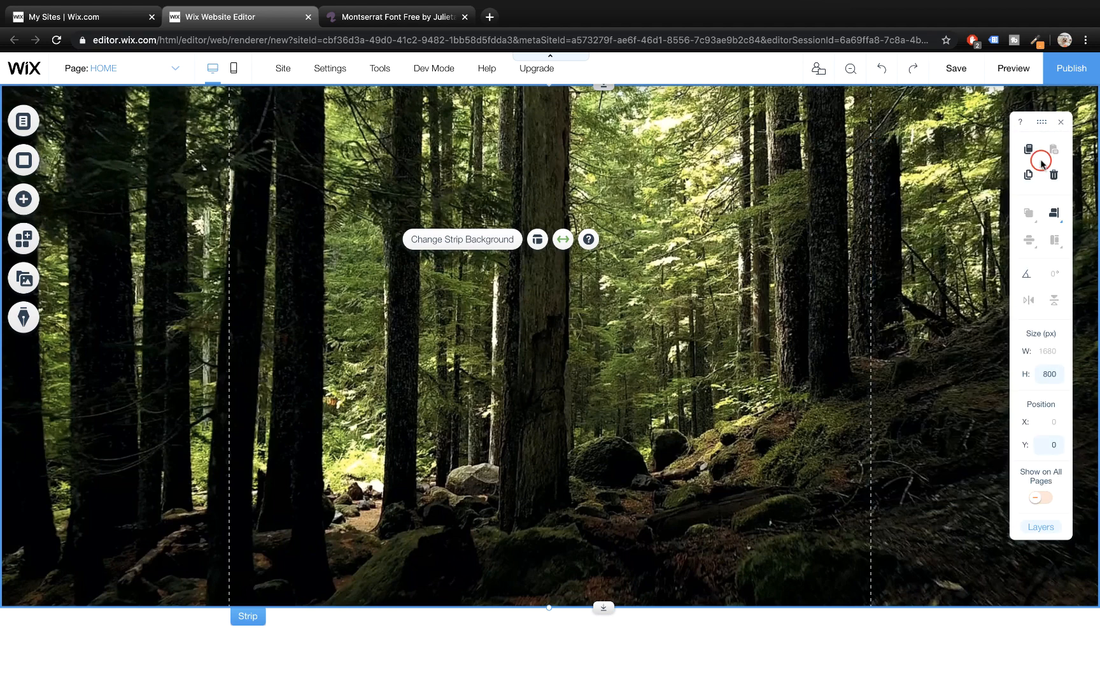
{"action": "left_click", "coordinate": [1019, 72]}
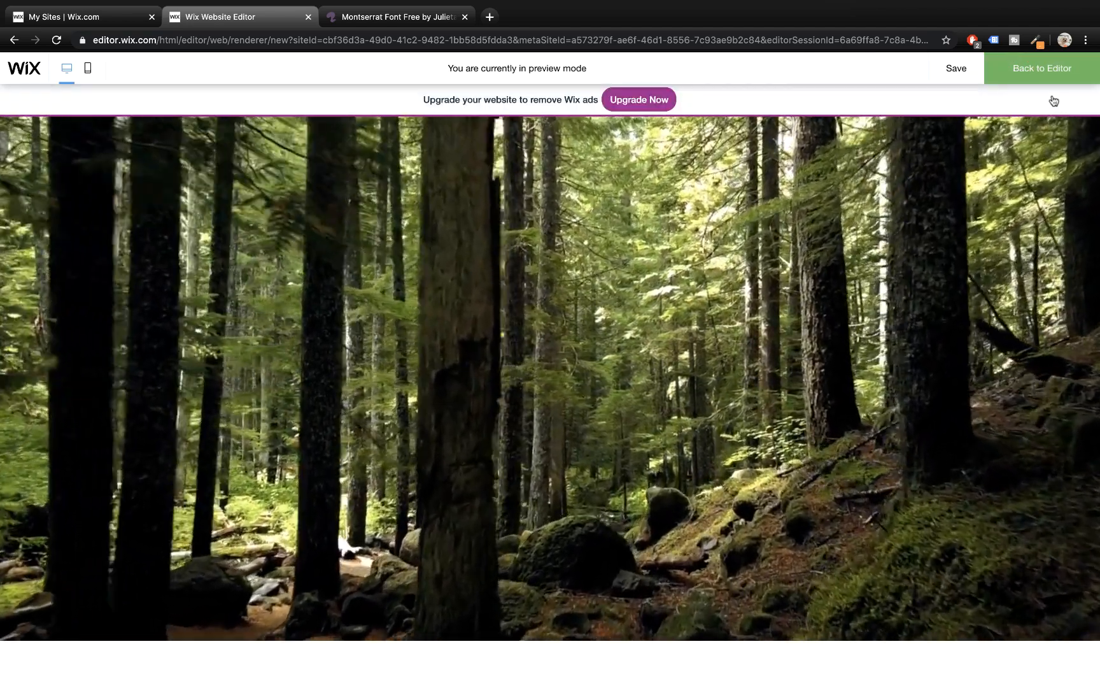
{"action": "left_click", "coordinate": [1045, 73]}
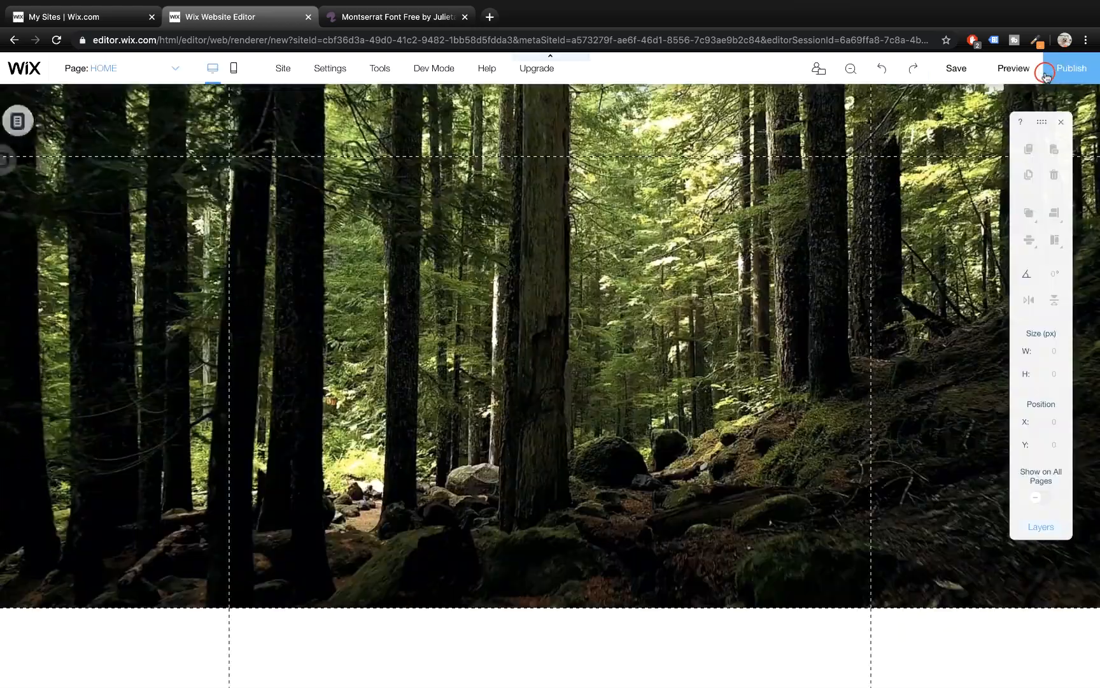
- Check the finished reference site, then add PPT Logo.png from the uploaded site images to the page
{"action": "key", "text": "ctrl+Right"}
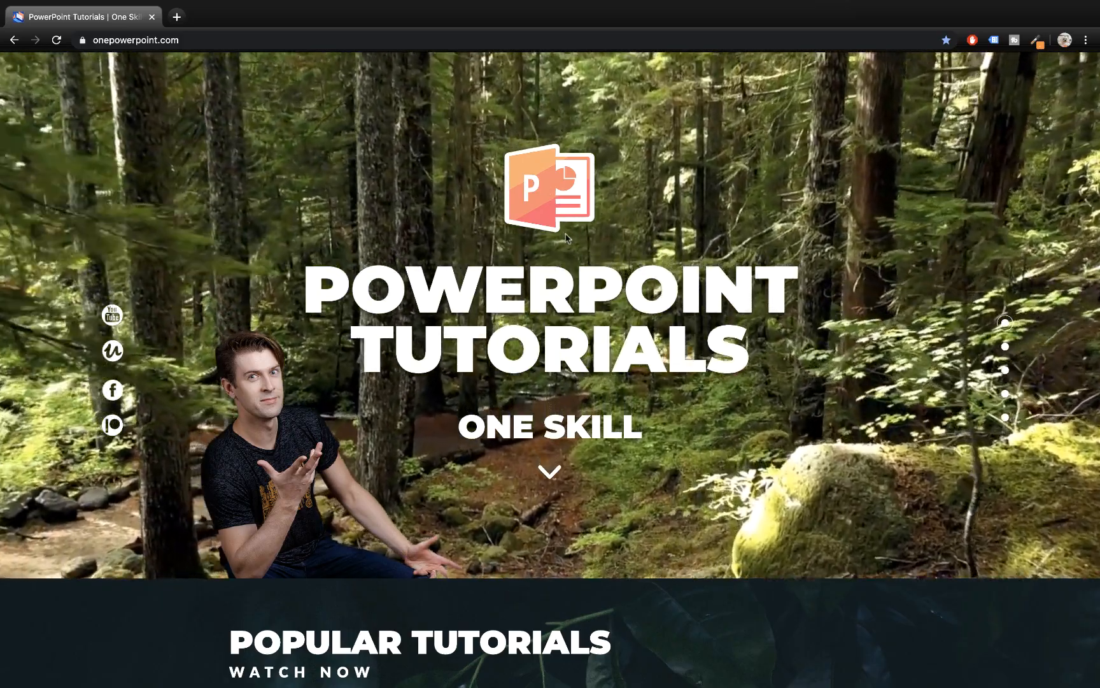
{"action": "key", "text": "ctrl+Left"}
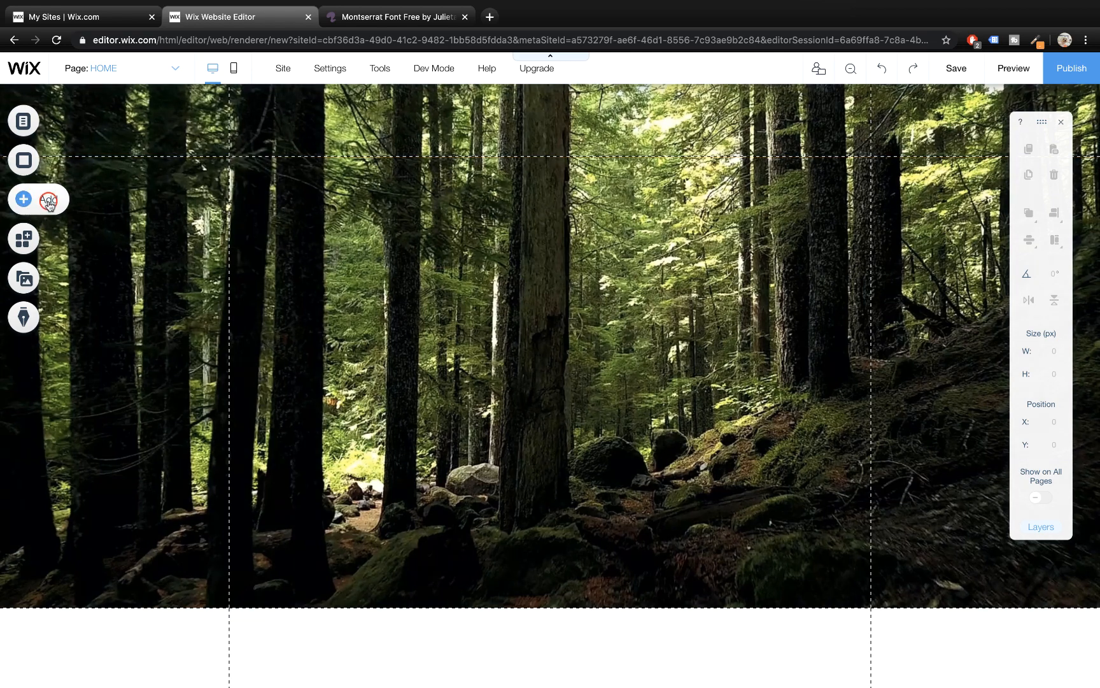
{"action": "left_click", "coordinate": [49, 203]}
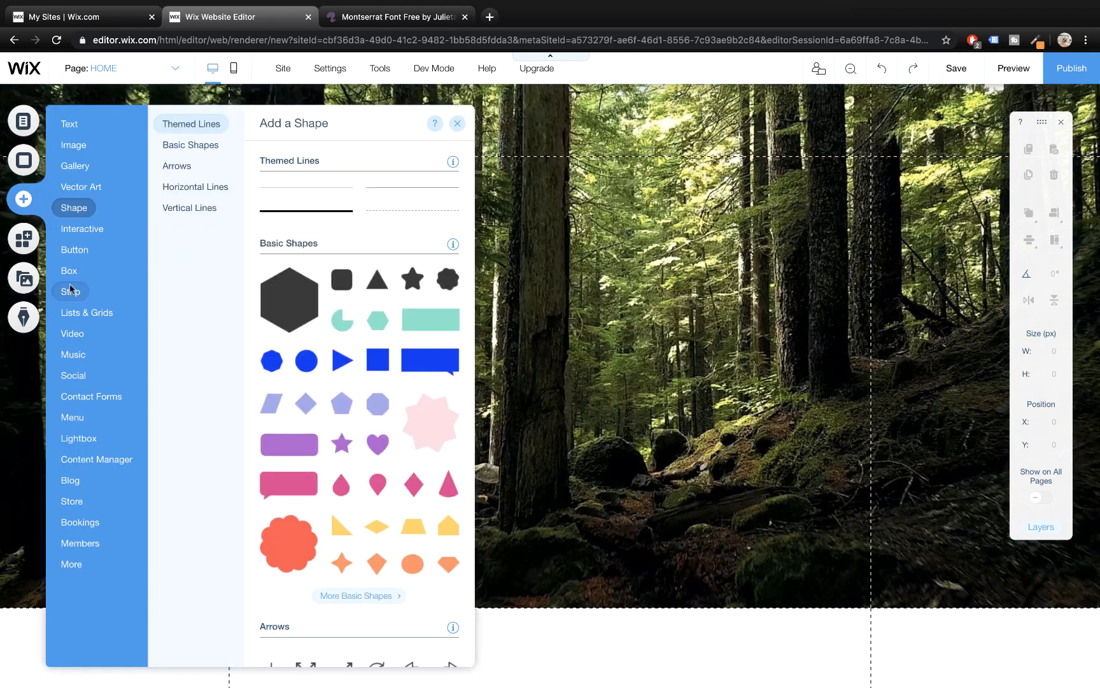
{"action": "left_click", "coordinate": [74, 354]}
{"action": "left_click", "coordinate": [74, 145]}
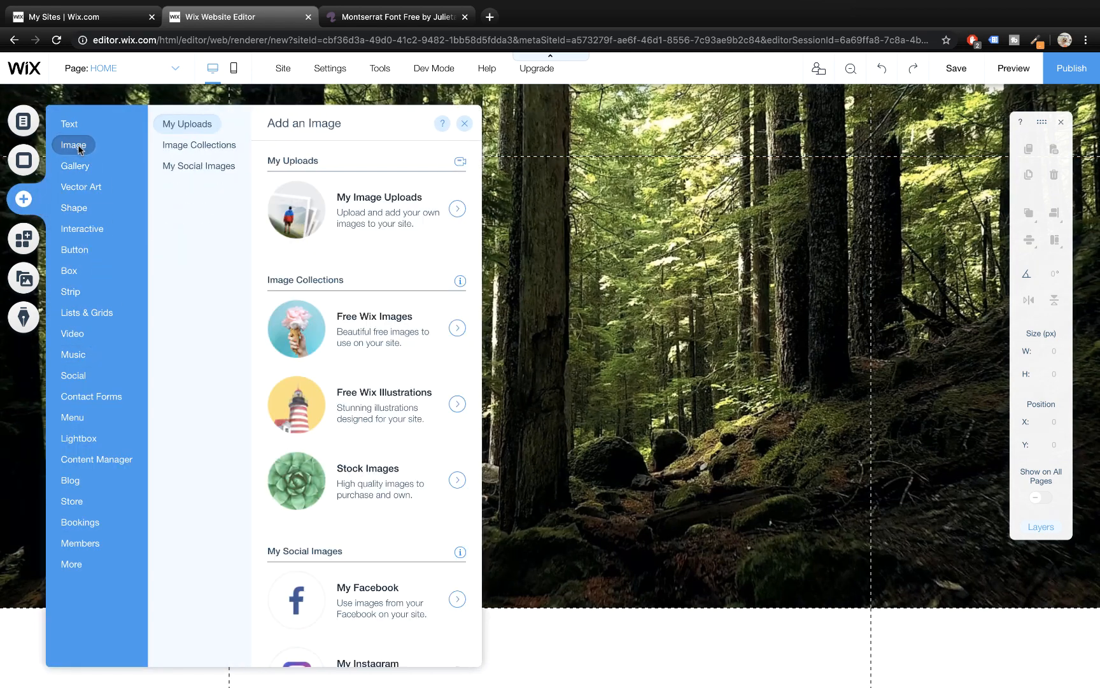
{"action": "left_click", "coordinate": [456, 210]}
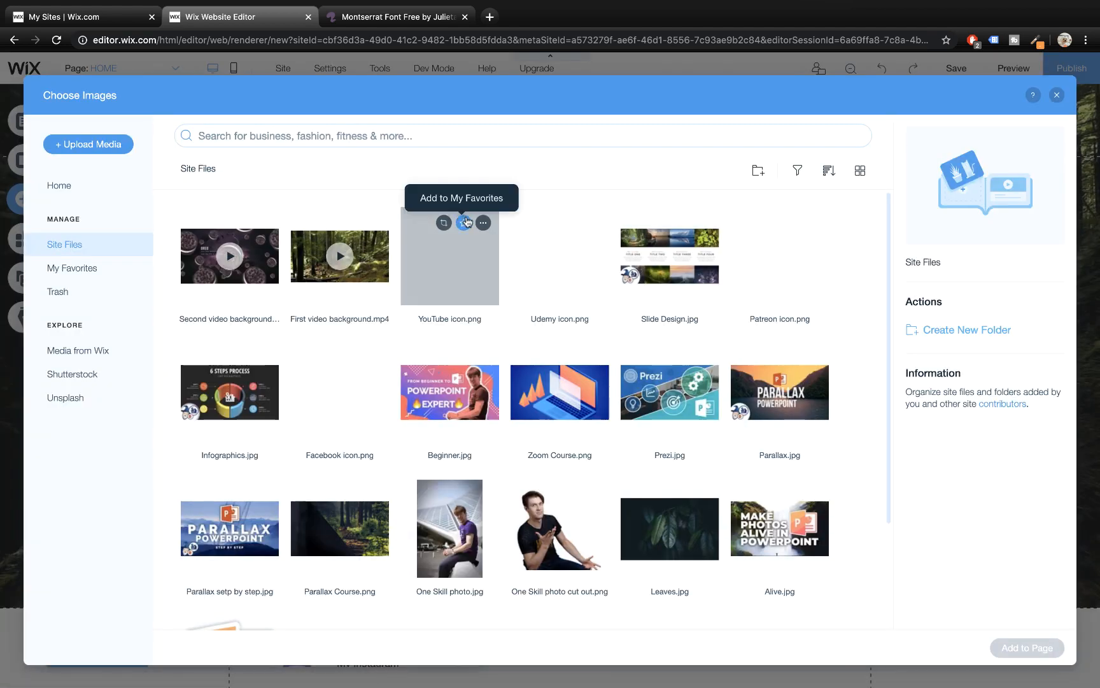
{"action": "scroll", "coordinate": [487, 375], "scroll_direction": "down", "scroll_amount": 3}
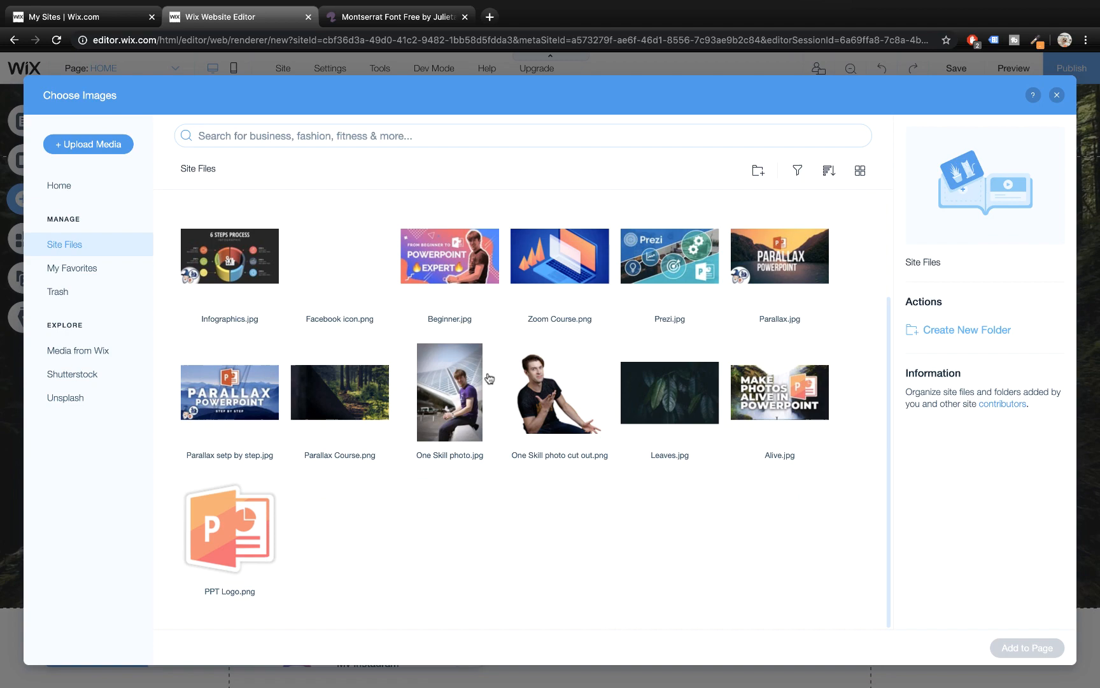
{"action": "left_click", "coordinate": [223, 537]}
{"action": "left_click", "coordinate": [1019, 646]}
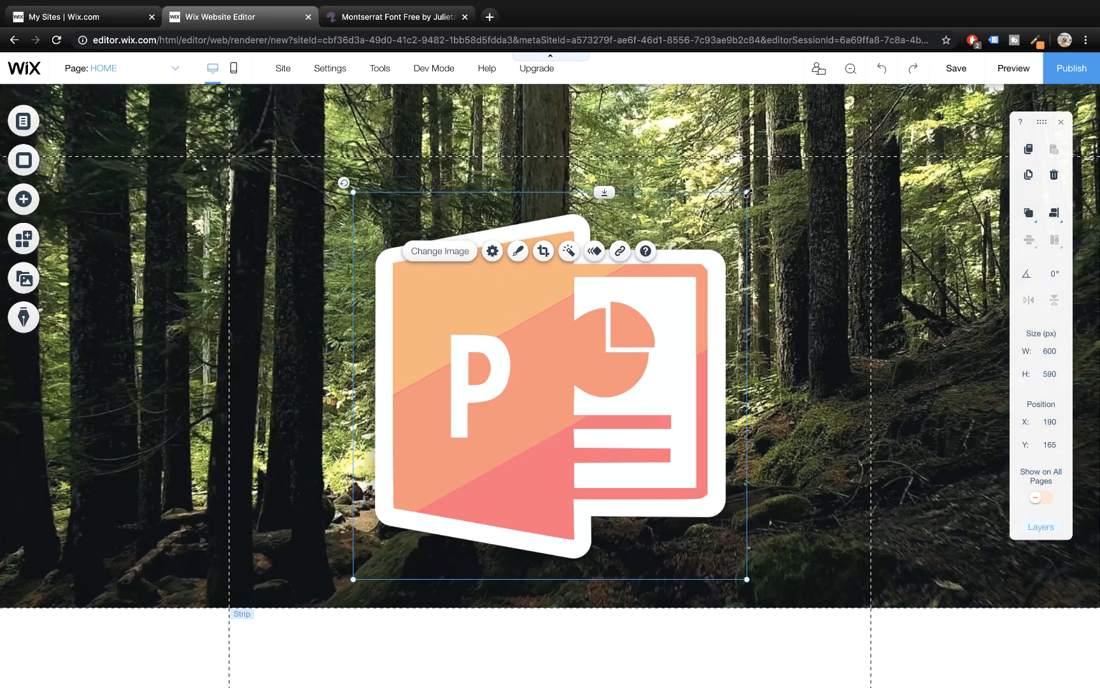
- Shrink the PowerPoint logo to about 161 × 152 px and centre it in the upper part of the strip
{"action": "left_click_drag", "start_coordinate": [748, 192], "coordinate": [472, 442]}
{"action": "left_click_drag", "start_coordinate": [430, 513], "coordinate": [562, 247]}
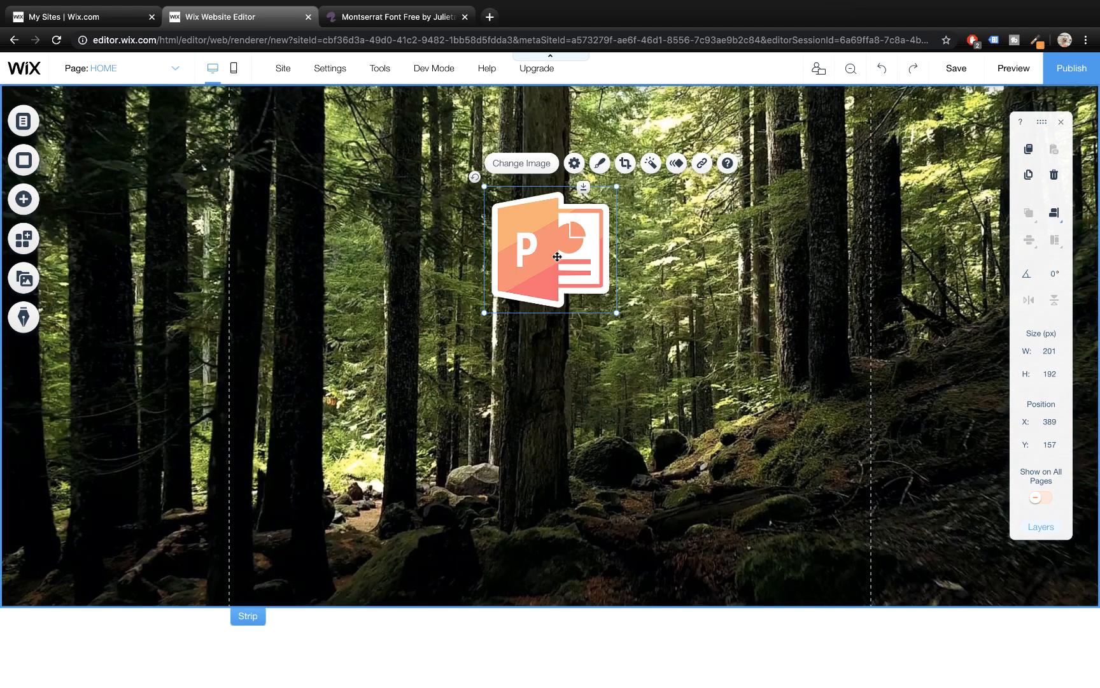
{"action": "left_click", "coordinate": [557, 257]}
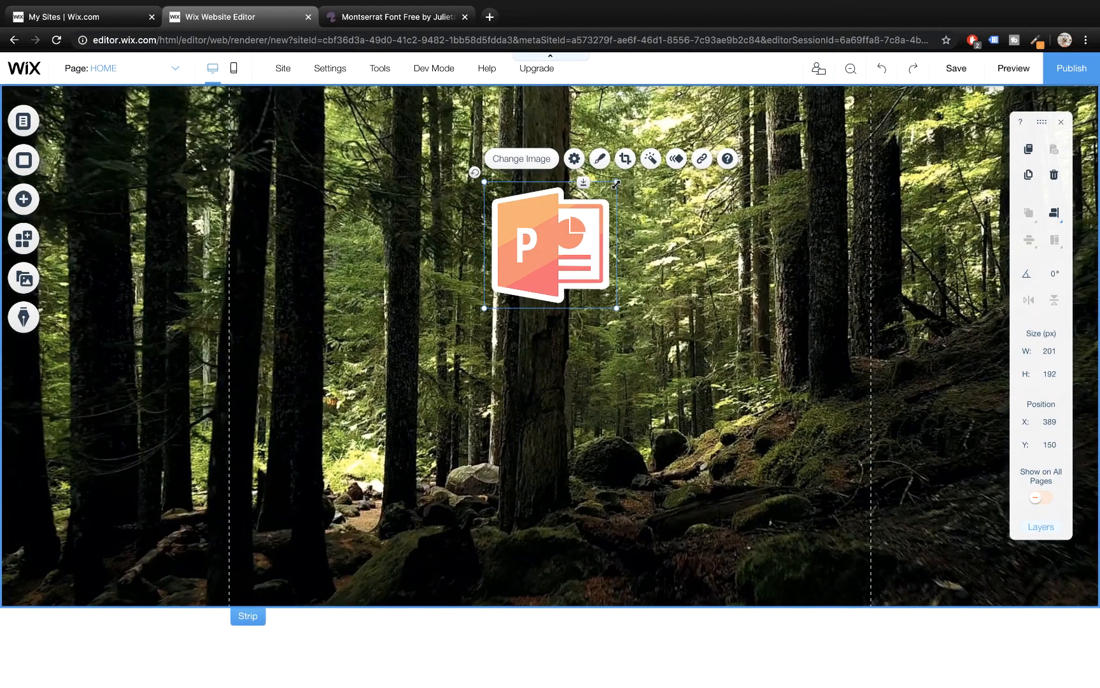
{"action": "left_click_drag", "start_coordinate": [615, 185], "coordinate": [590, 208]}
{"action": "left_click_drag", "start_coordinate": [550, 241], "coordinate": [566, 217]}
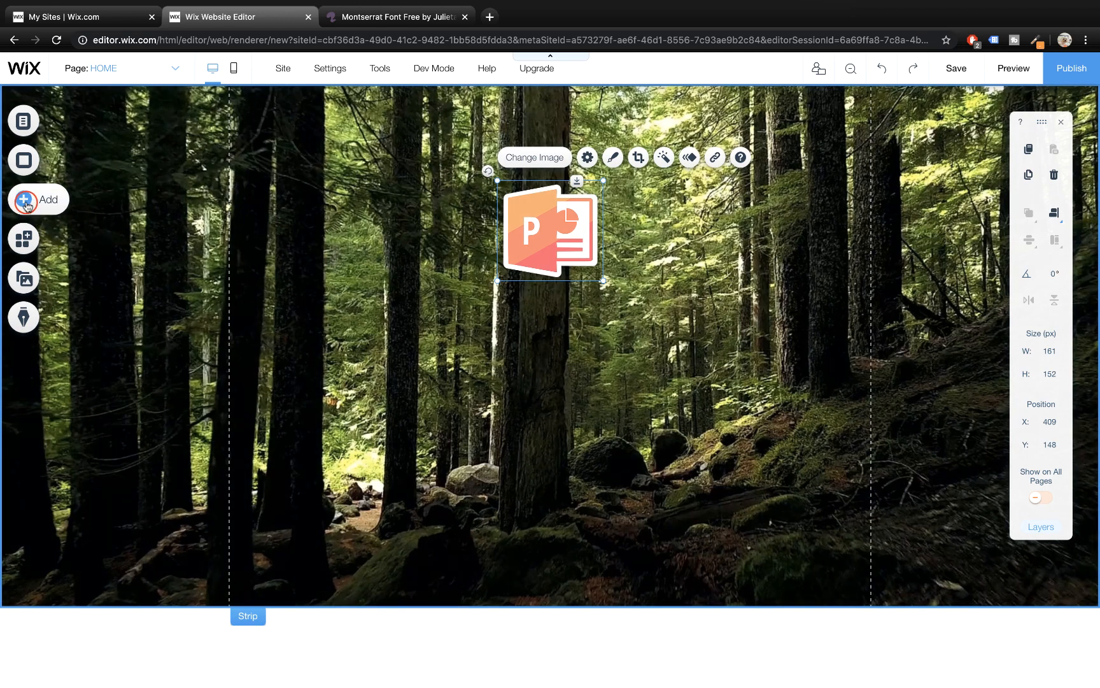
- Add a Big Title text element and place it below the logo at about X 291, Y 349
{"action": "left_click", "coordinate": [25, 201]}
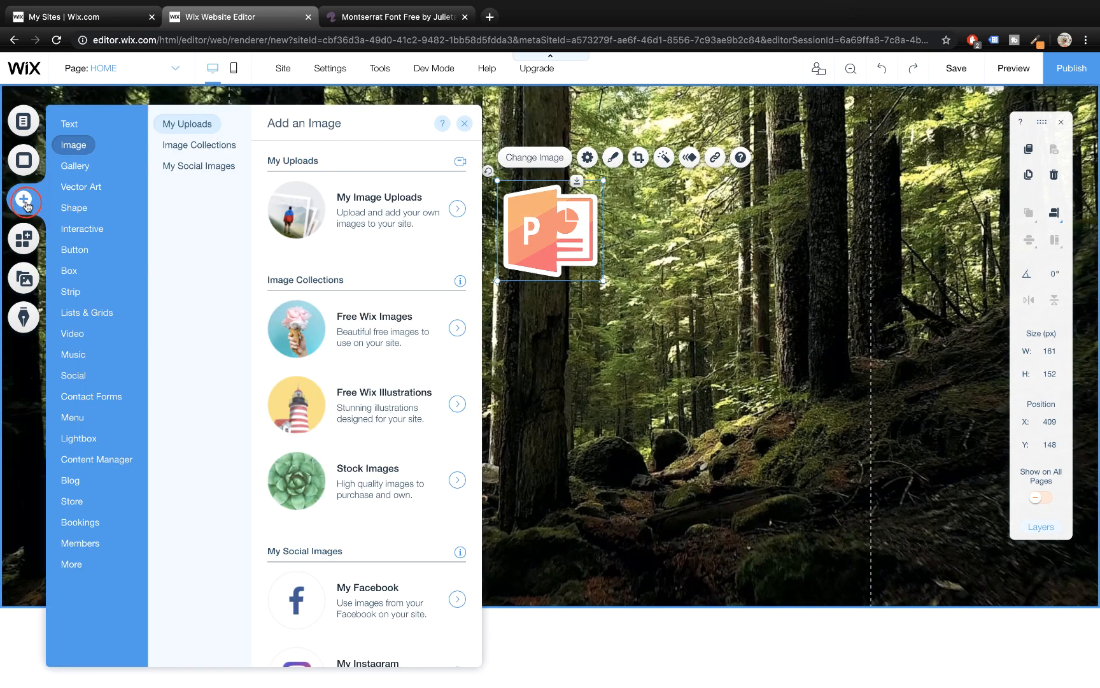
{"action": "mouse_move", "coordinate": [71, 126]}
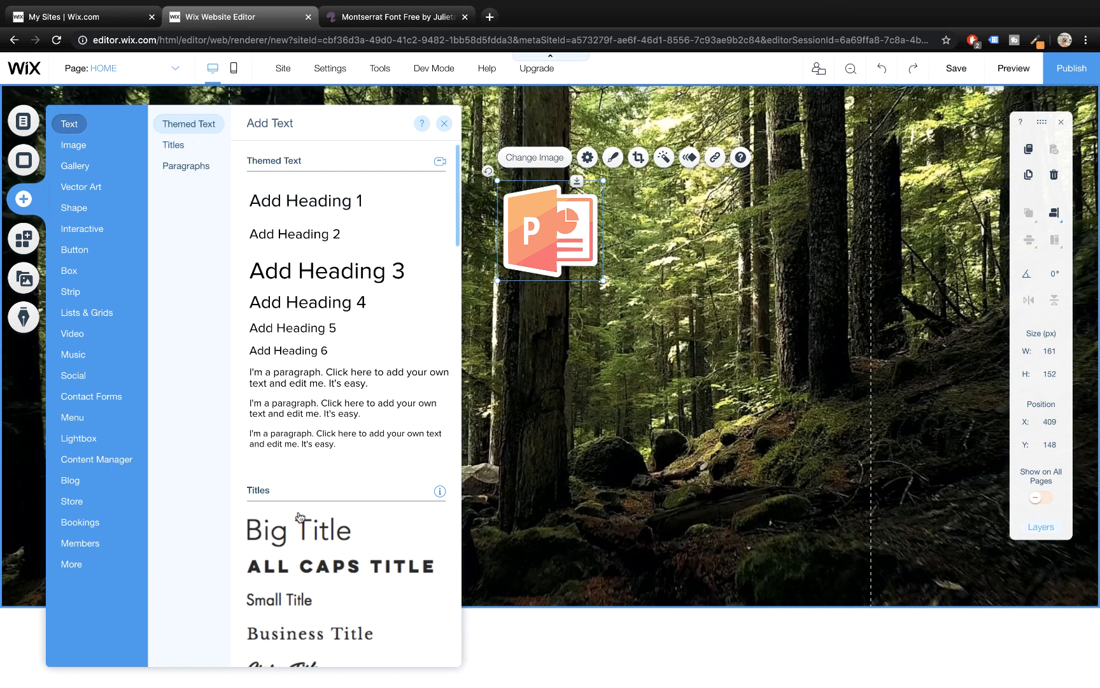
{"action": "left_click", "coordinate": [306, 533]}
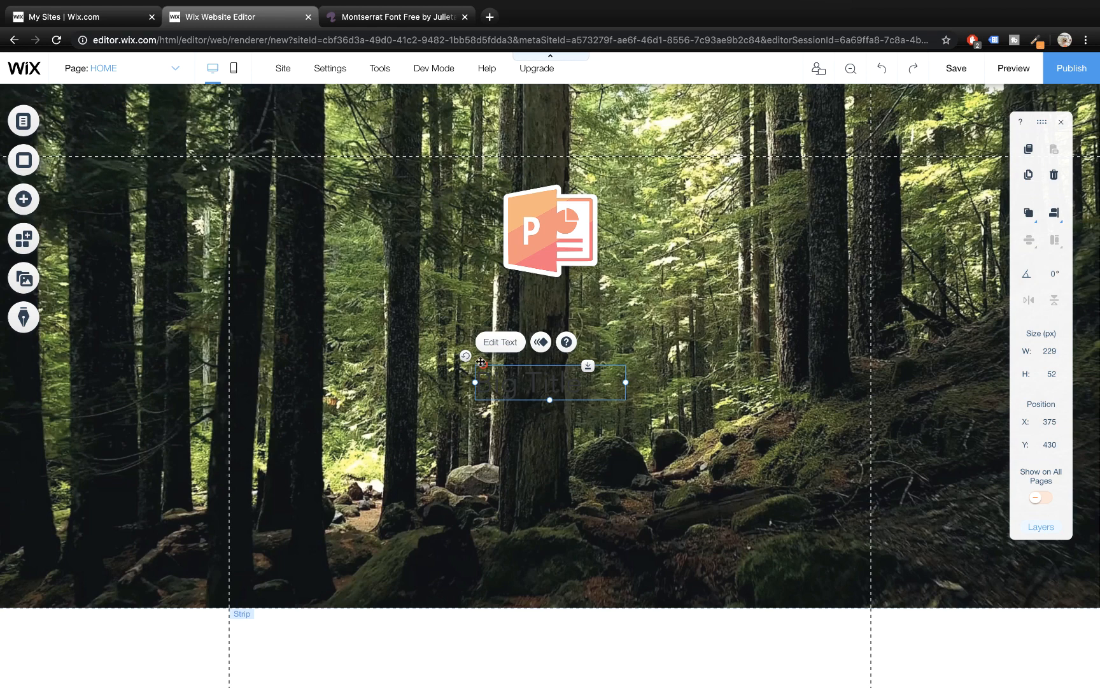
{"action": "left_click_drag", "start_coordinate": [482, 363], "coordinate": [456, 301]}
{"action": "left_click", "coordinate": [520, 385]}
{"action": "left_click_drag", "start_coordinate": [528, 383], "coordinate": [484, 329]}
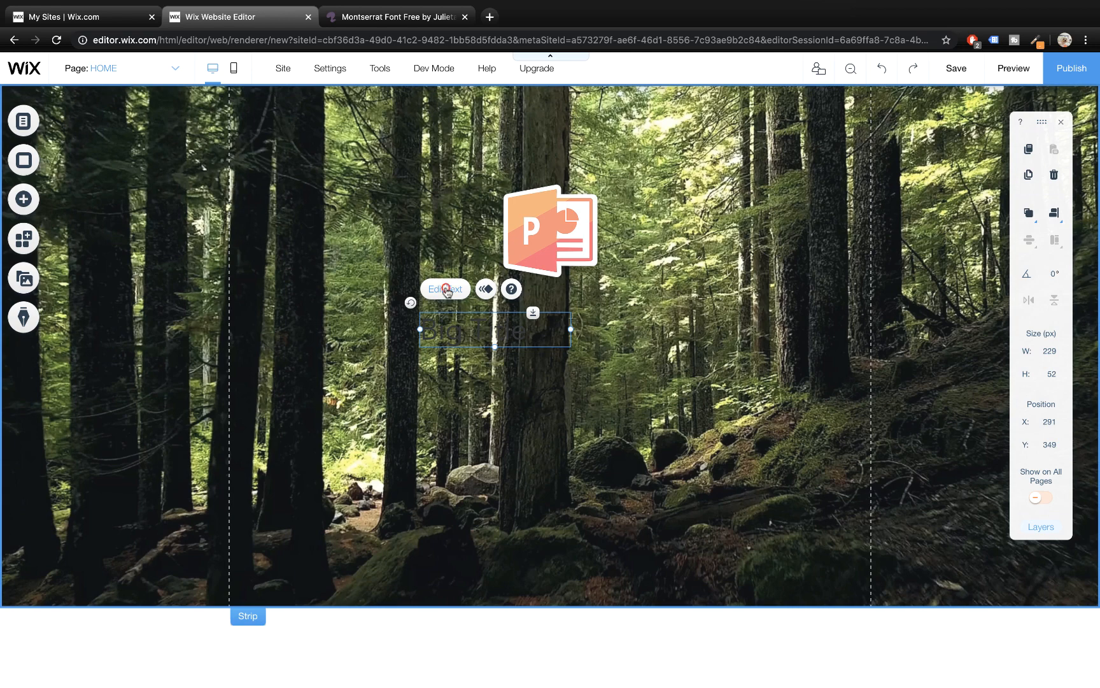
- Make the title text white (#FFFFFF) with a font size of 100 px
{"action": "left_click", "coordinate": [446, 290]}
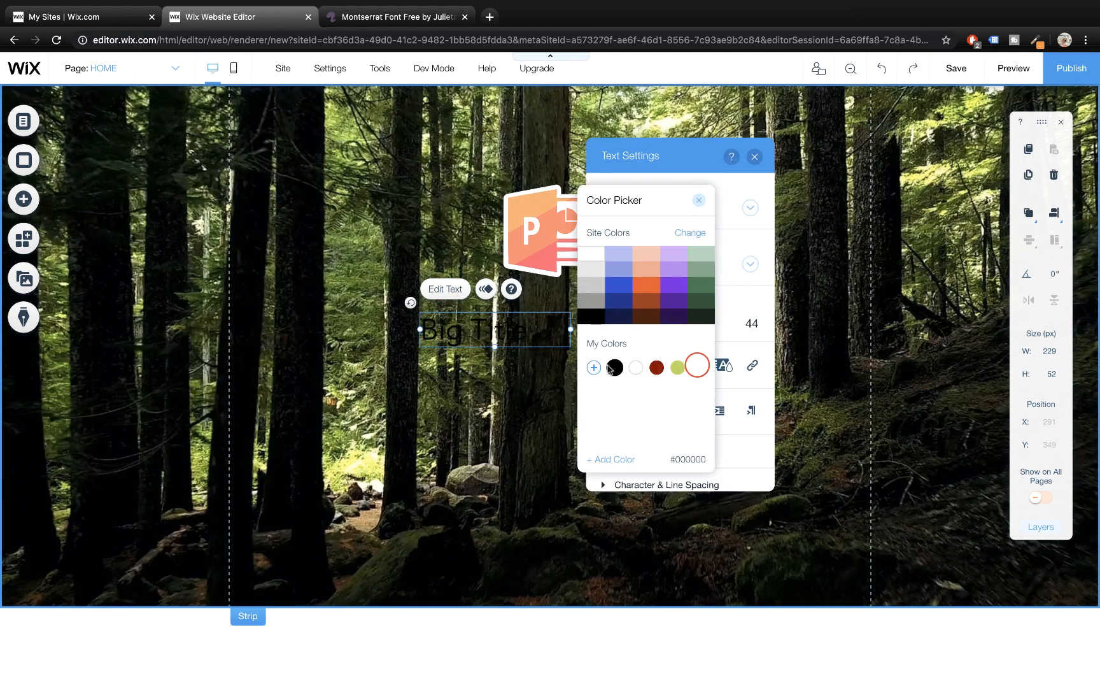
{"action": "left_click", "coordinate": [635, 370]}
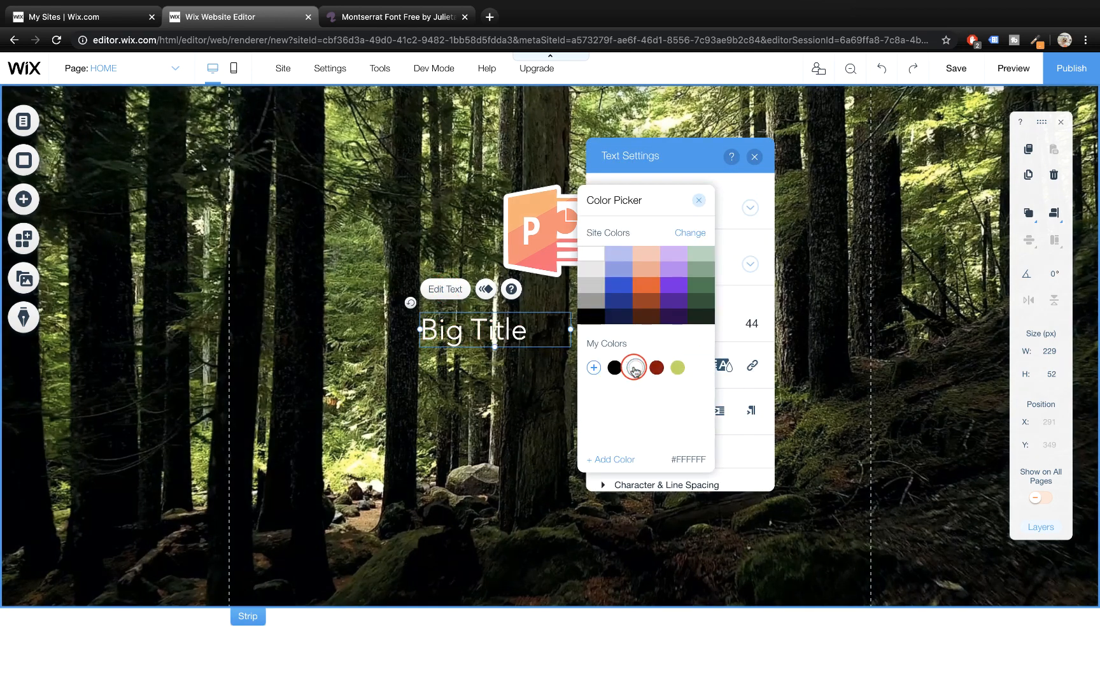
{"action": "left_click", "coordinate": [700, 204]}
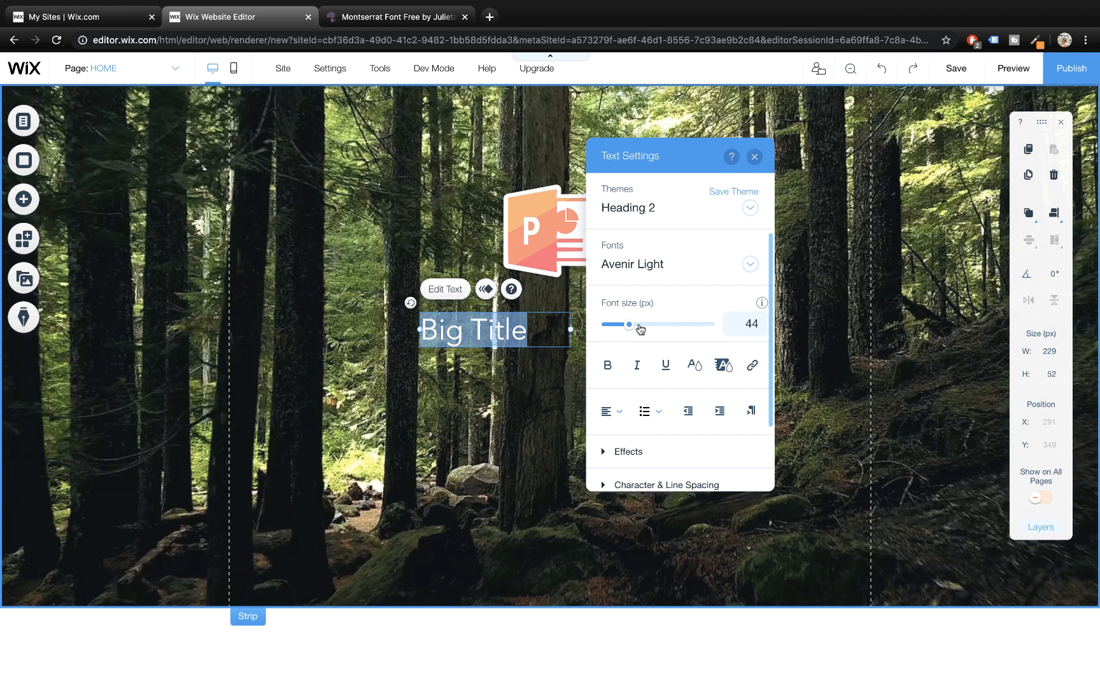
{"action": "left_click", "coordinate": [751, 325]}
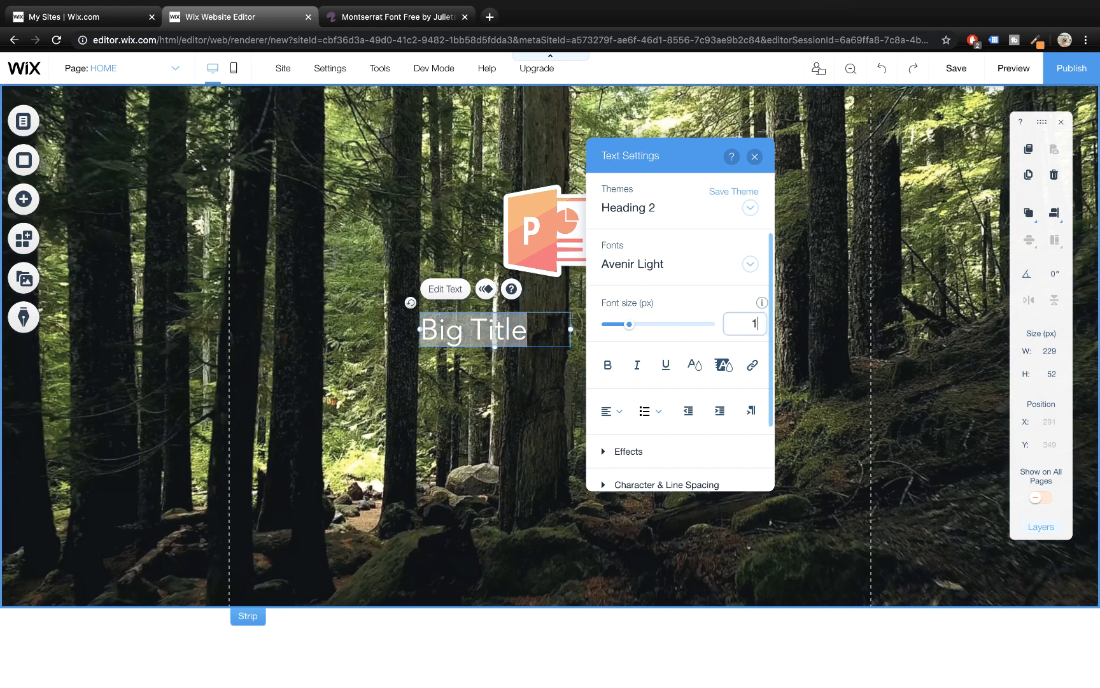
{"action": "type", "text": "100"}
{"action": "key", "text": "Return"}
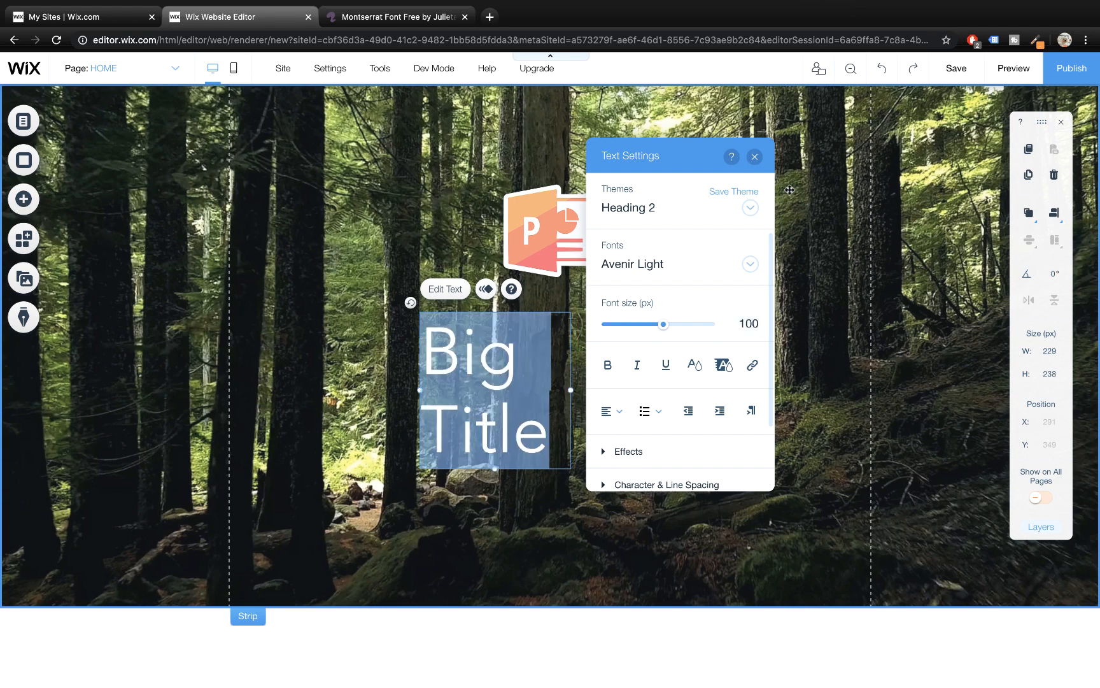
{"action": "left_click", "coordinate": [754, 157]}
- Replace the title text with POWERPOINT and widen its box to about 696 px so the word fits on one line
{"action": "left_click_drag", "start_coordinate": [571, 389], "coordinate": [732, 390]}
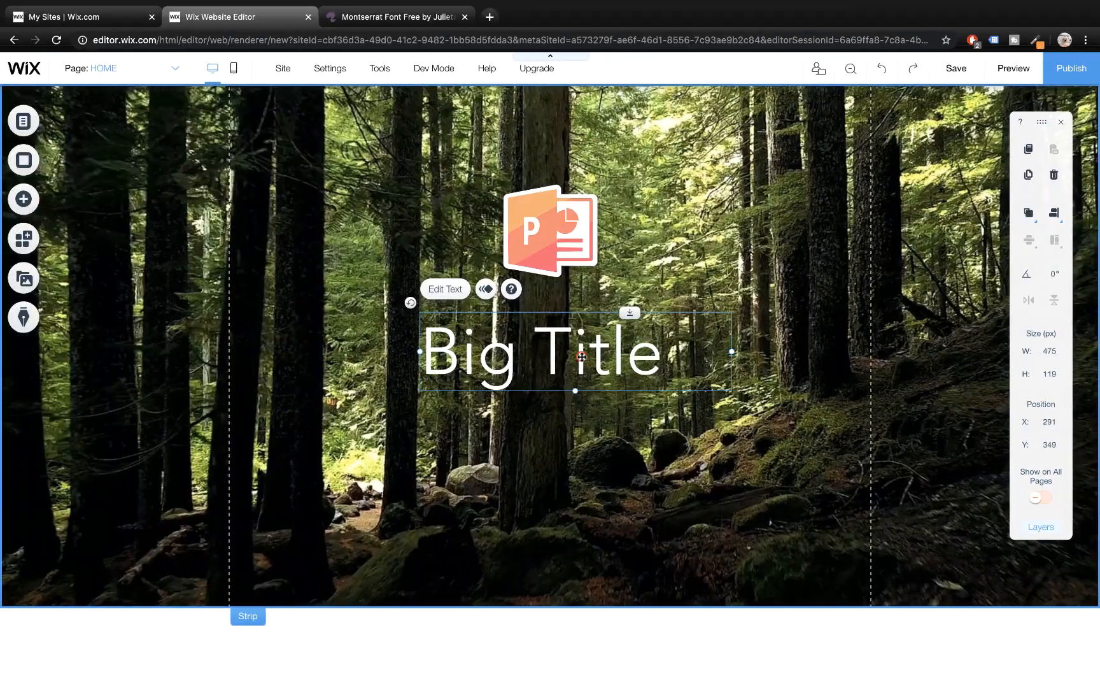
{"action": "double_click", "coordinate": [581, 357]}
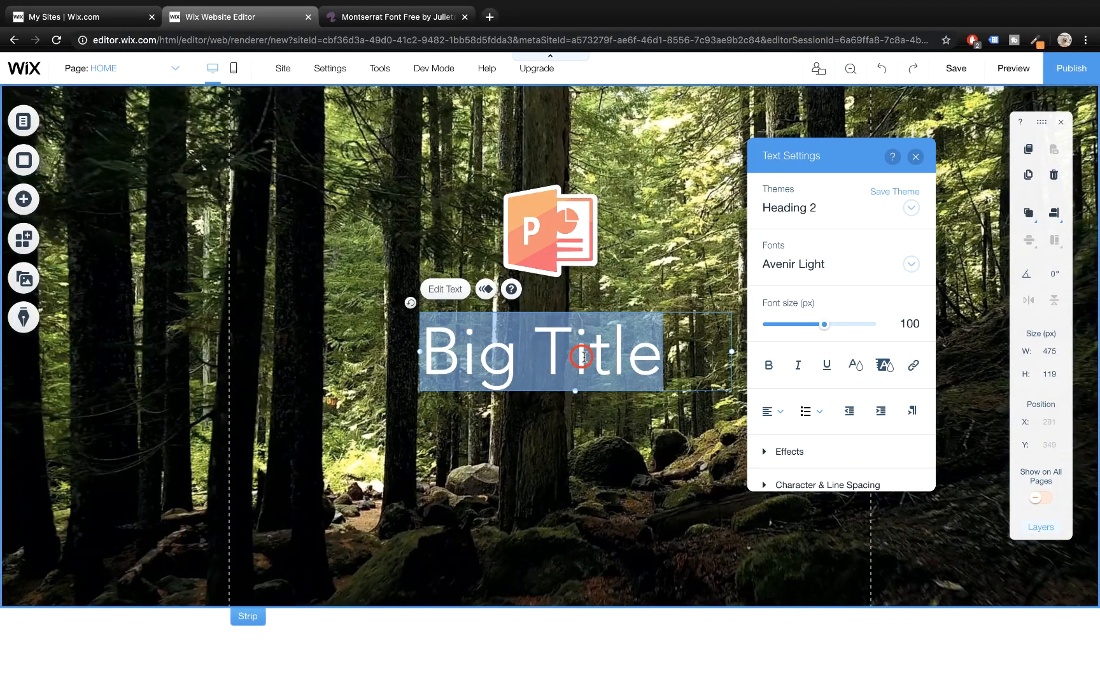
{"action": "type", "text": "POWERPOINT"}
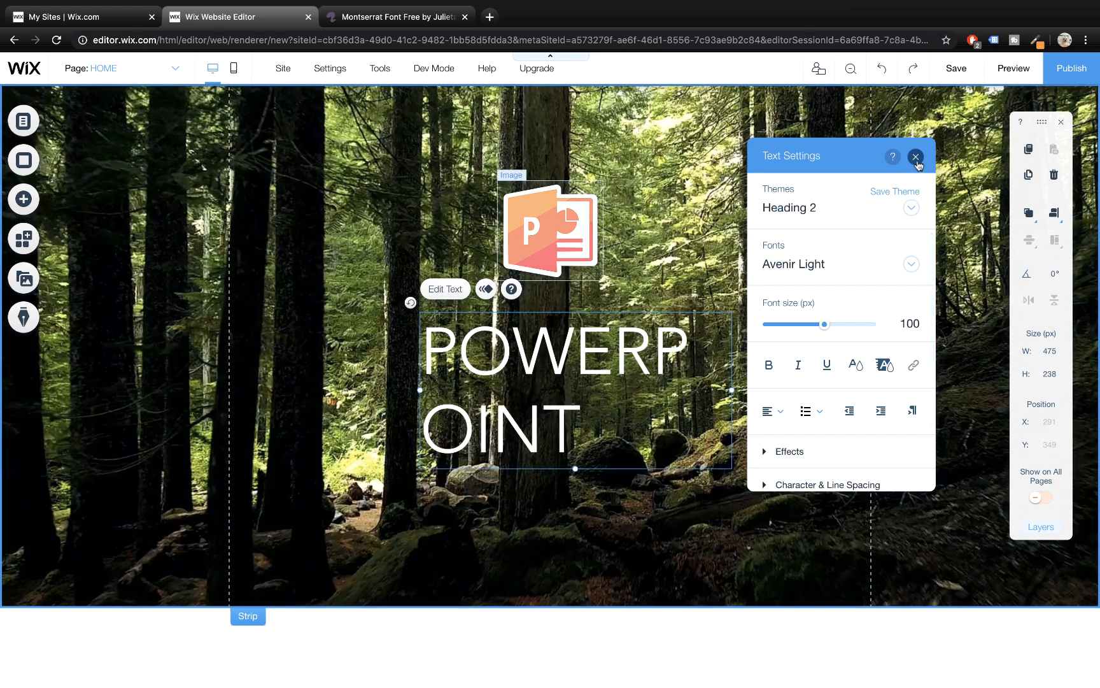
{"action": "left_click", "coordinate": [916, 157]}
{"action": "left_click_drag", "start_coordinate": [731, 389], "coordinate": [812, 390]}
{"action": "left_click_drag", "start_coordinate": [419, 389], "coordinate": [356, 390]}
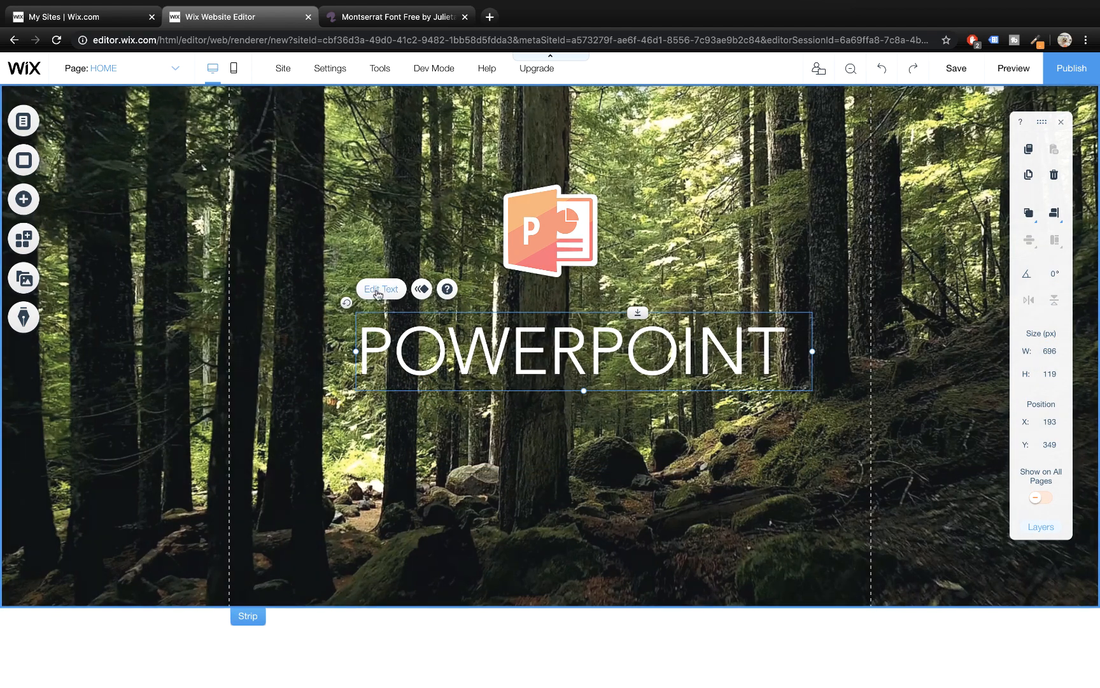
- Centre-align the POWERPOINT text and move its box centrally under the logo, at about X 142, Y 340
{"action": "left_click", "coordinate": [378, 290]}
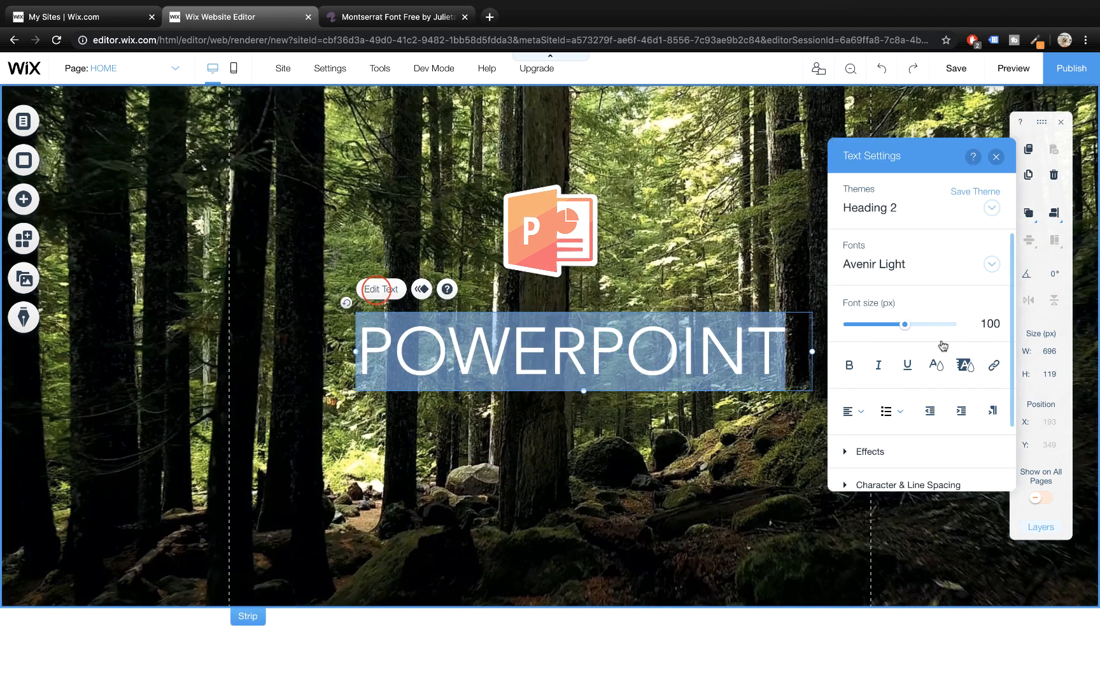
{"action": "left_click", "coordinate": [857, 411]}
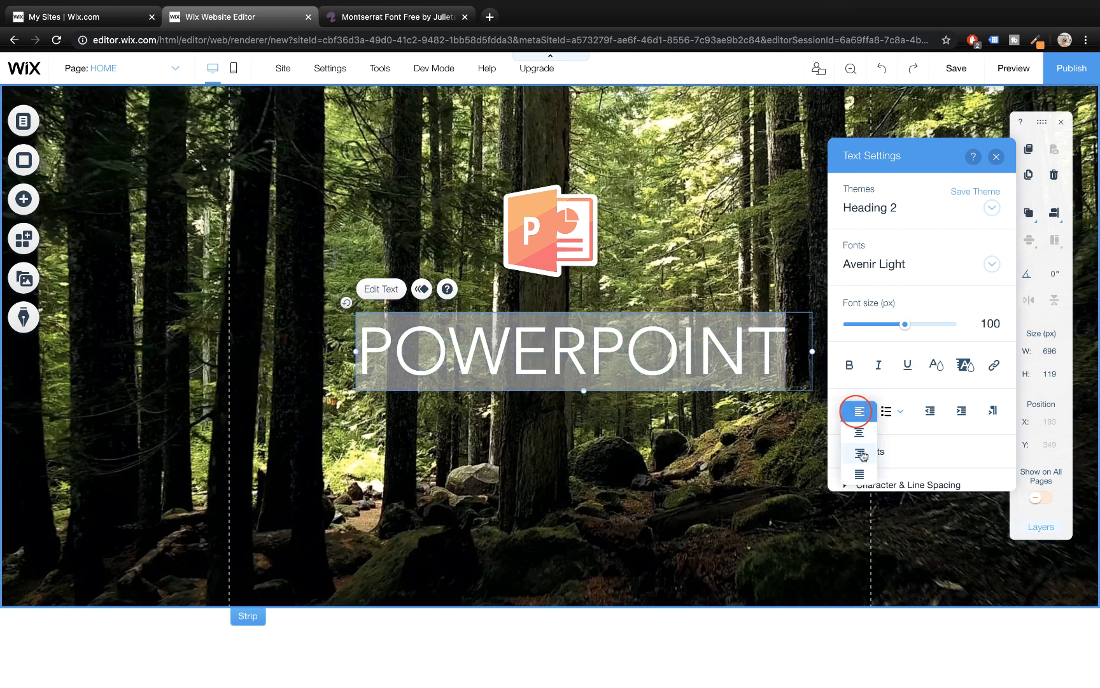
{"action": "left_click", "coordinate": [859, 433]}
{"action": "left_click", "coordinate": [997, 157]}
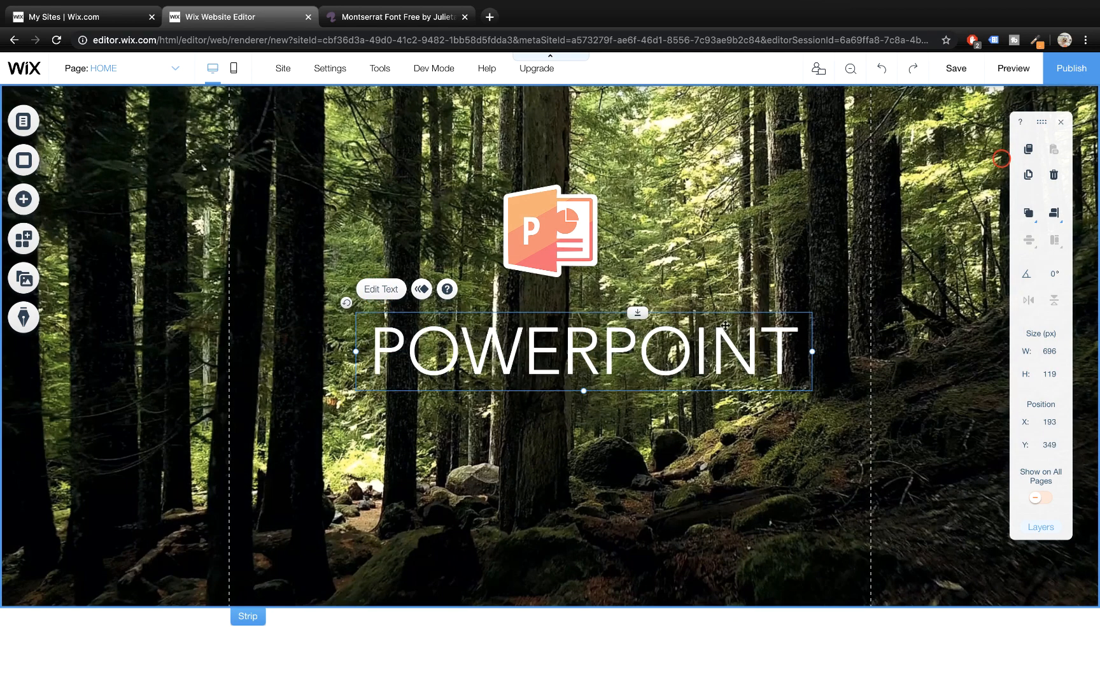
{"action": "left_click_drag", "start_coordinate": [721, 314], "coordinate": [689, 306]}
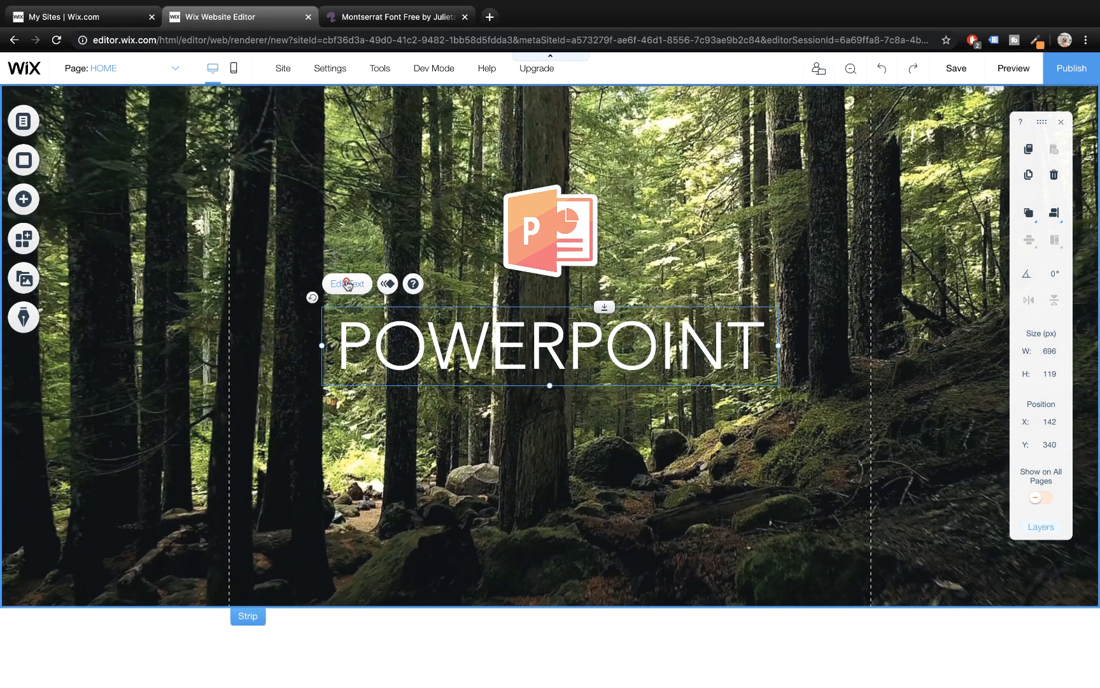
- Search the available fonts for a Lato variant for the POWERPOINT title and close the list without choosing one
{"action": "left_click", "coordinate": [347, 284]}
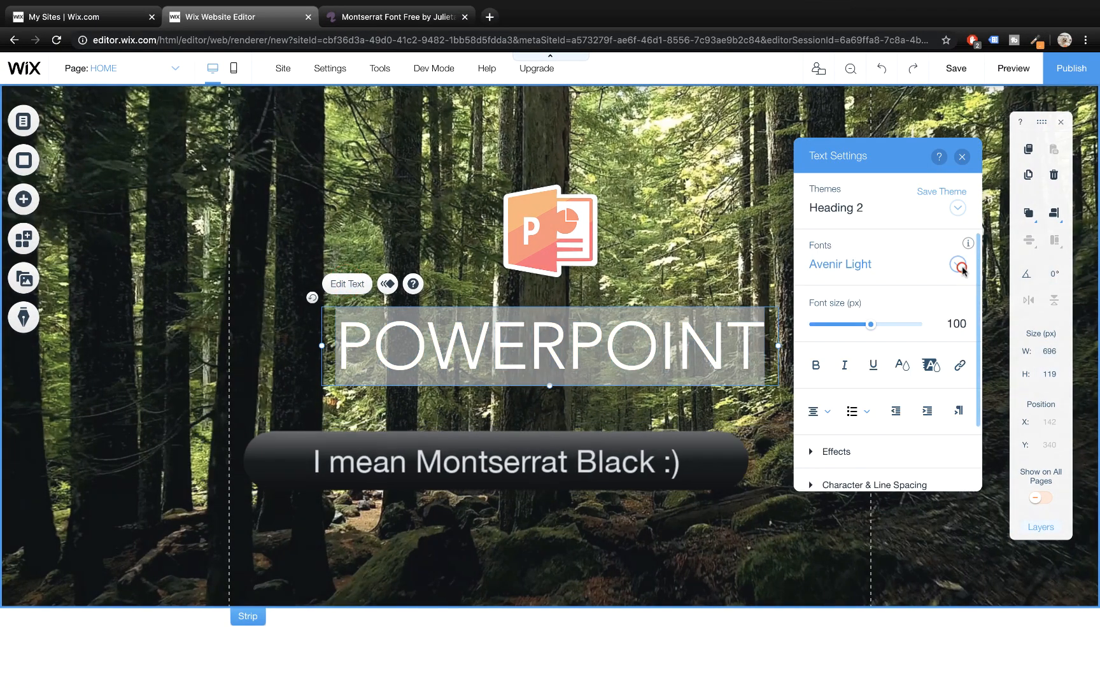
{"action": "left_click", "coordinate": [958, 264]}
{"action": "type", "text": "L"}
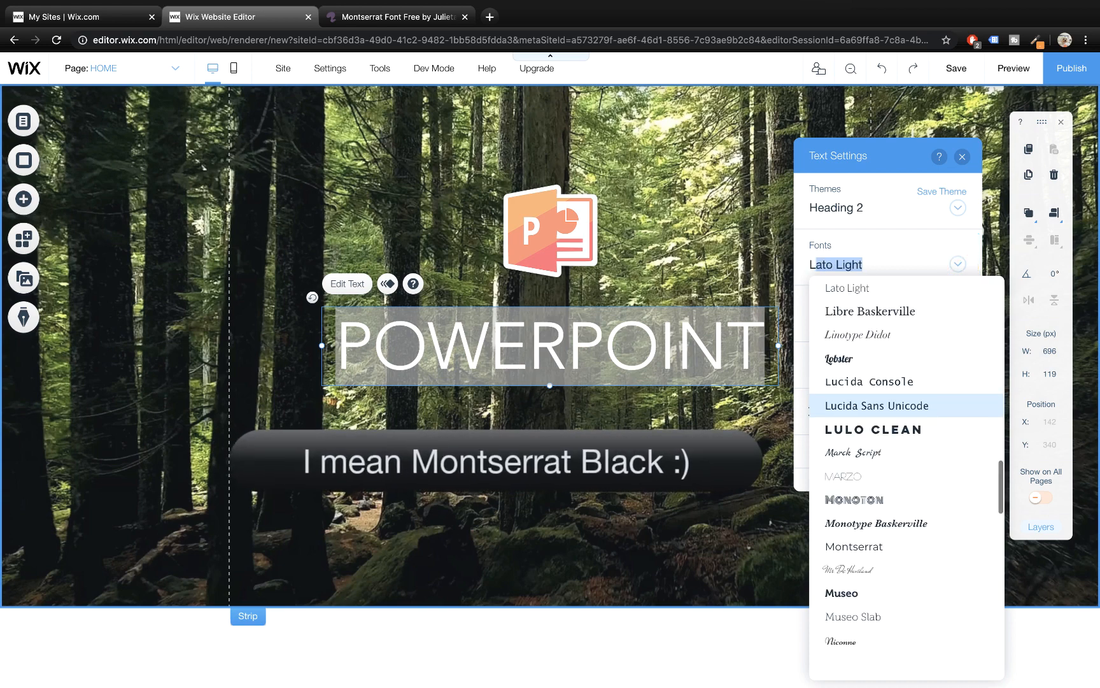
{"action": "type", "text": "ato"}
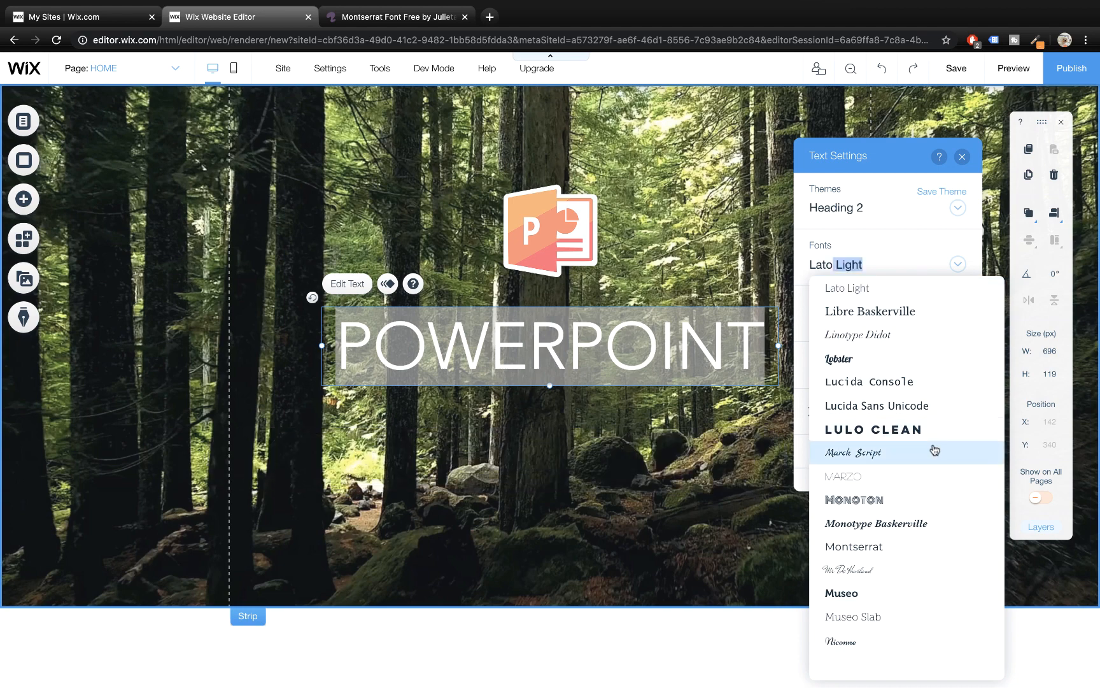
{"action": "scroll", "coordinate": [936, 445], "scroll_direction": "down", "scroll_amount": 2}
{"action": "scroll", "coordinate": [944, 439], "scroll_direction": "down", "scroll_amount": 5}
{"action": "scroll", "coordinate": [929, 438], "scroll_direction": "up", "scroll_amount": 10}
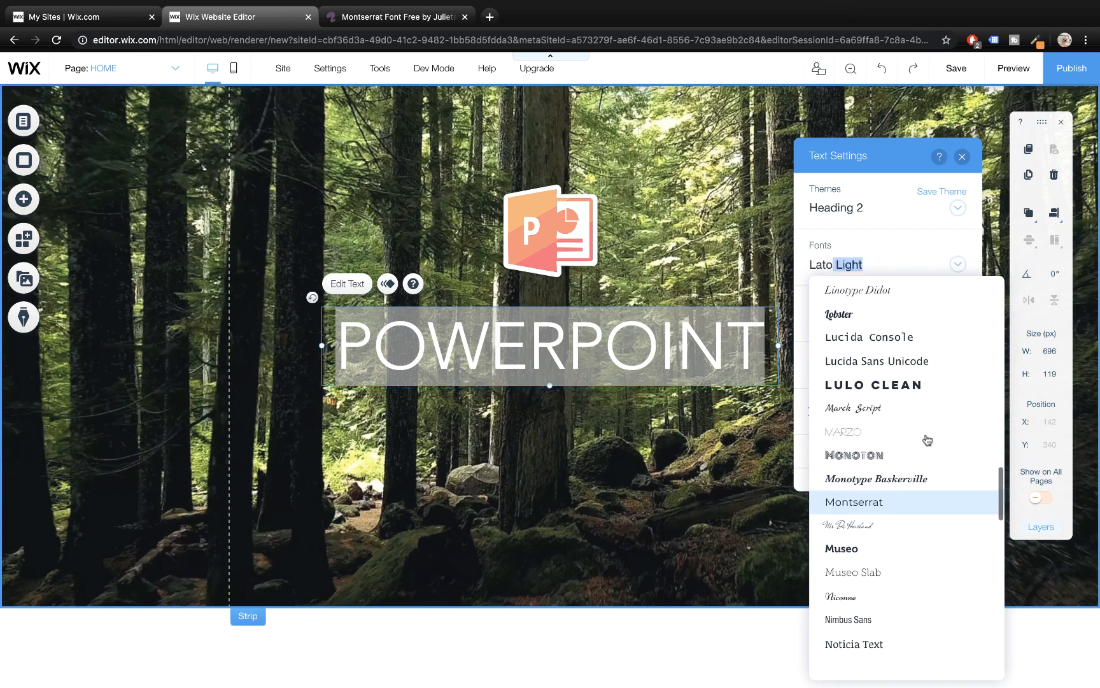
{"action": "scroll", "coordinate": [929, 438], "scroll_direction": "up", "scroll_amount": 1}
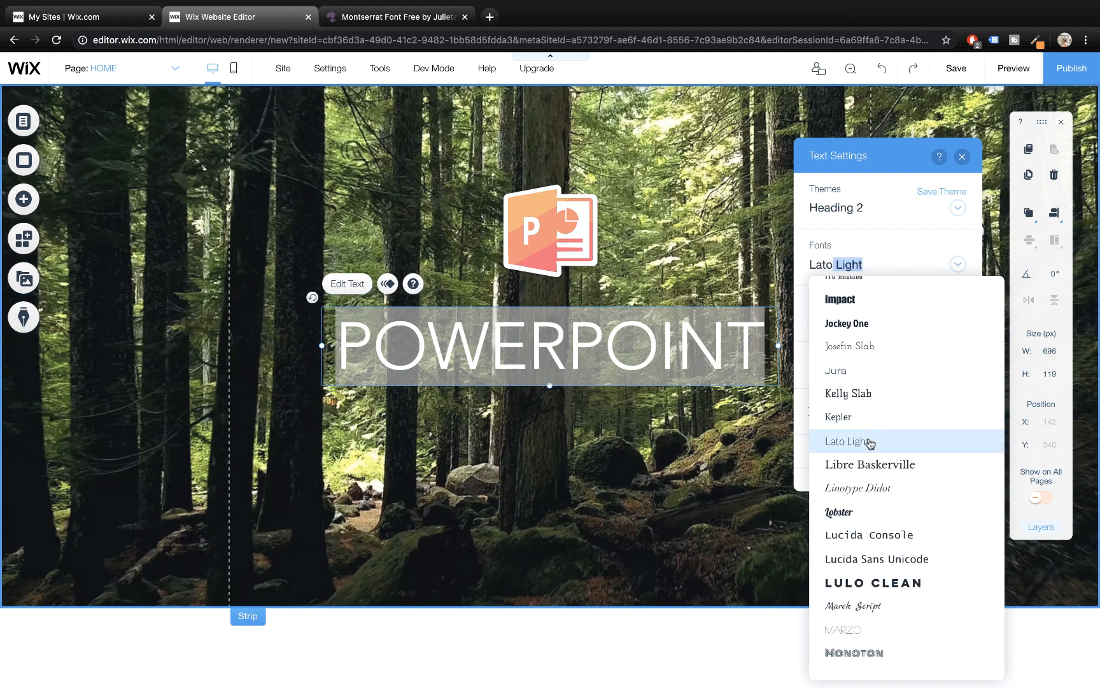
{"action": "left_click", "coordinate": [920, 241]}
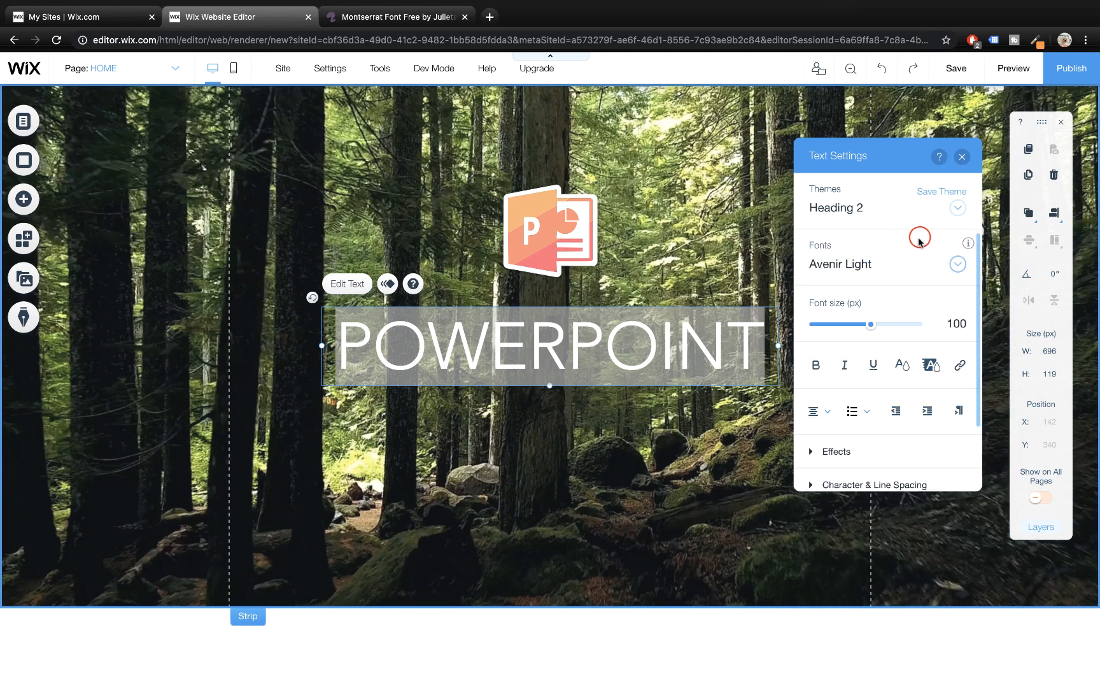
- Start a custom font upload from the POWERPOINT title's font list, bringing up the file chooser
{"action": "scroll", "coordinate": [892, 358], "scroll_direction": "down", "scroll_amount": 2}
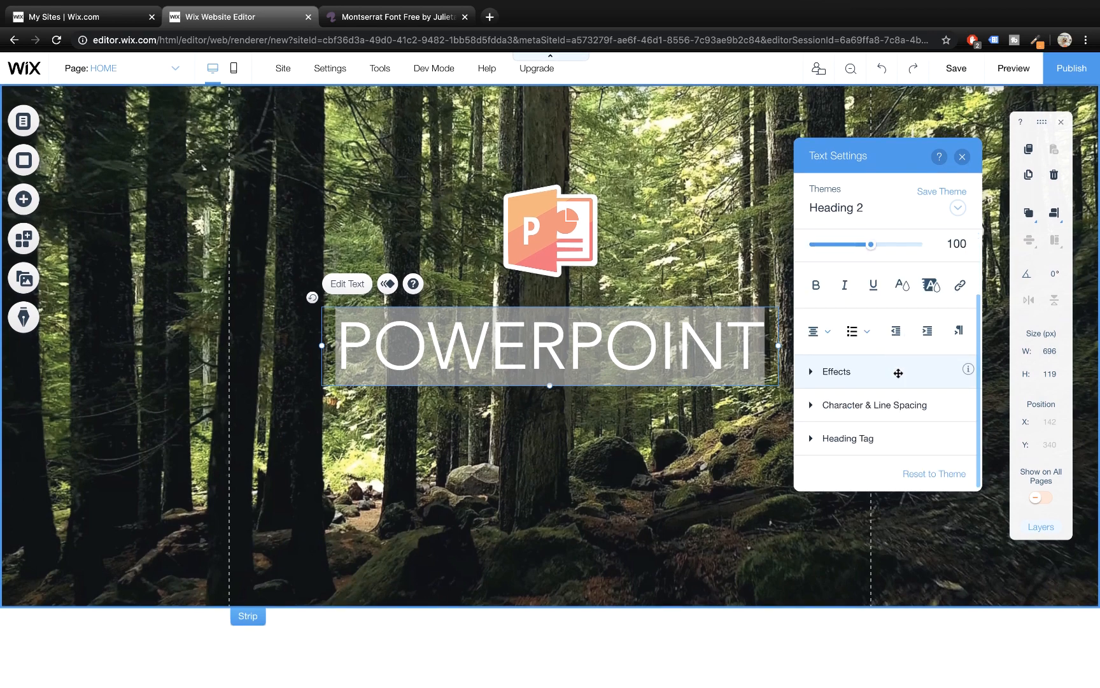
{"action": "scroll", "coordinate": [897, 373], "scroll_direction": "up", "scroll_amount": 2}
{"action": "left_click", "coordinate": [957, 264]}
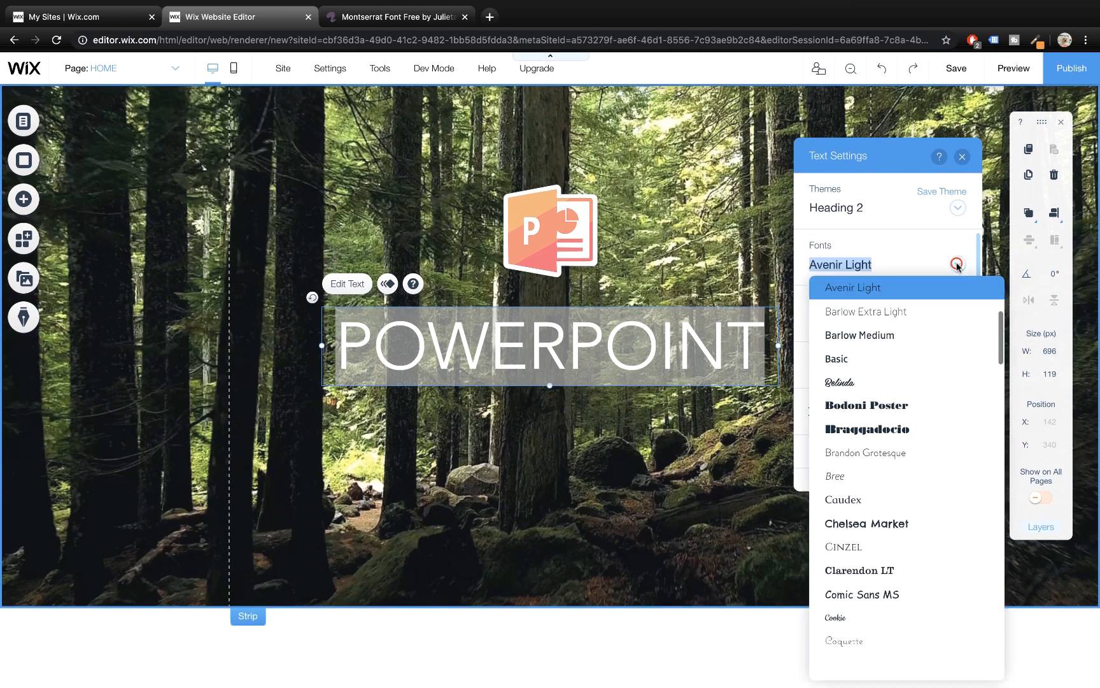
{"action": "scroll", "coordinate": [955, 263], "scroll_direction": "down", "scroll_amount": 5}
{"action": "scroll", "coordinate": [911, 424], "scroll_direction": "down", "scroll_amount": 10}
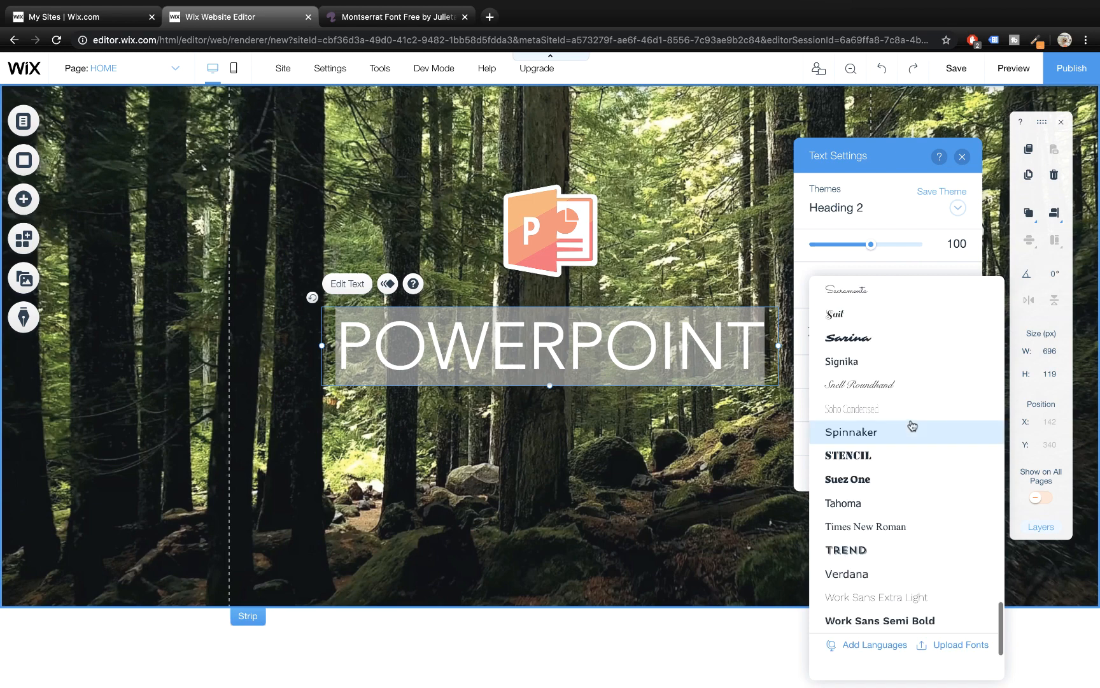
{"action": "left_click", "coordinate": [961, 646]}
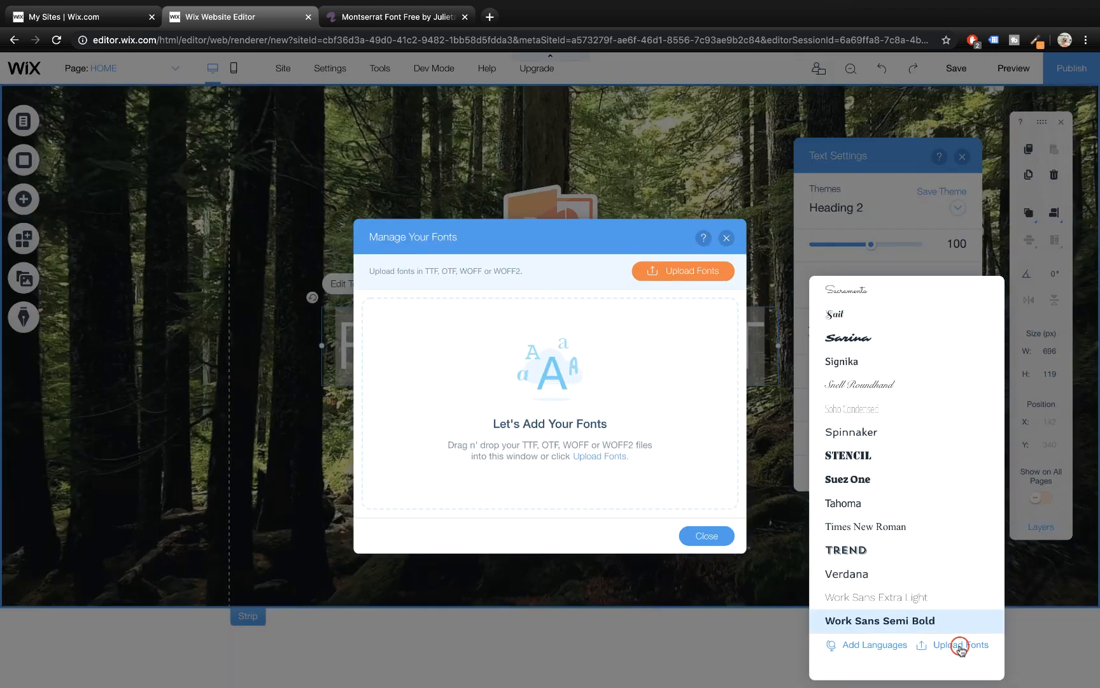
{"action": "left_click", "coordinate": [664, 272]}
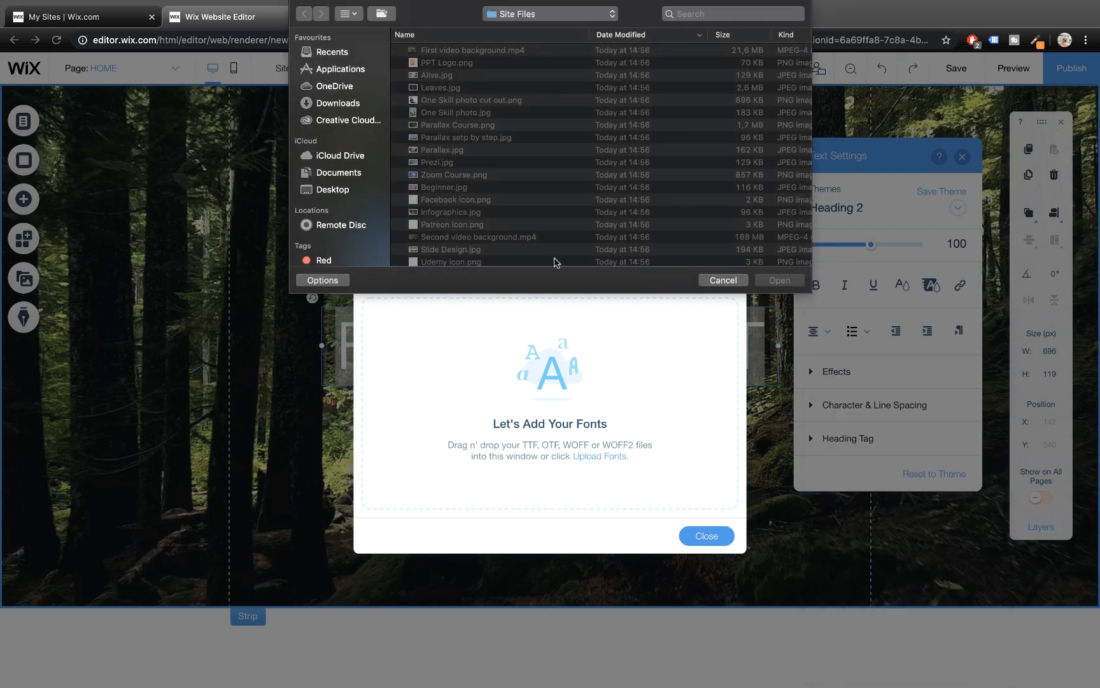
- Upload Montserrat-Black.otf from the Montserrat folder in Downloads and finish managing fonts
{"action": "scroll", "coordinate": [504, 139], "scroll_direction": "up", "scroll_amount": 2}
{"action": "scroll", "coordinate": [468, 130], "scroll_direction": "down", "scroll_amount": 2}
{"action": "scroll", "coordinate": [471, 136], "scroll_direction": "up", "scroll_amount": 3}
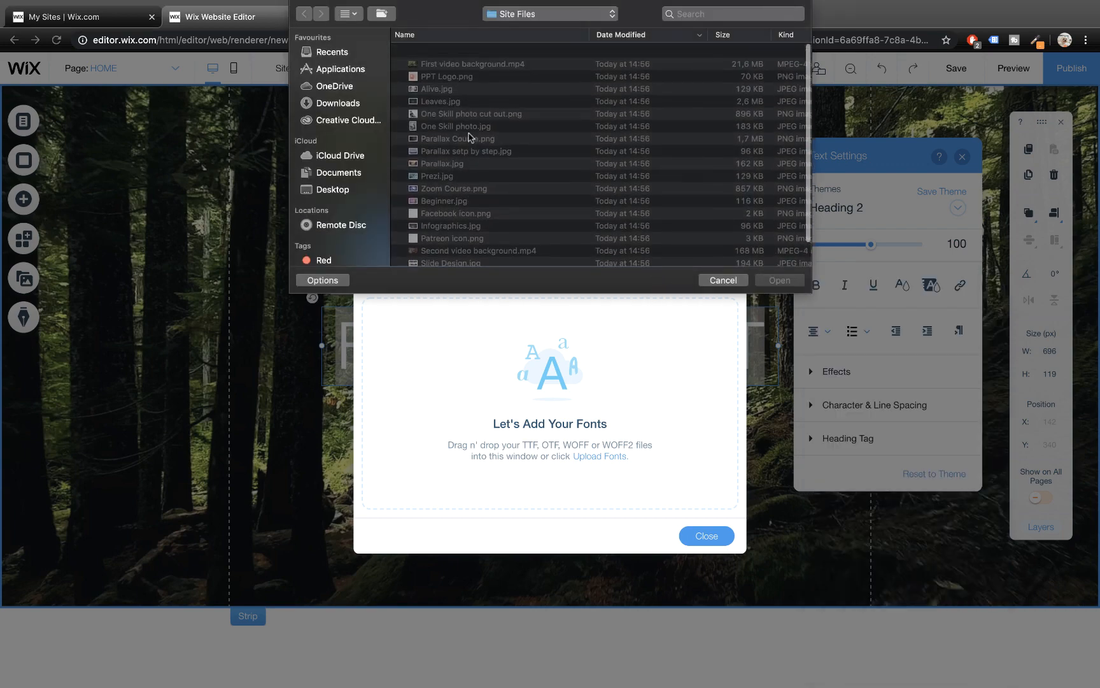
{"action": "left_click", "coordinate": [333, 102]}
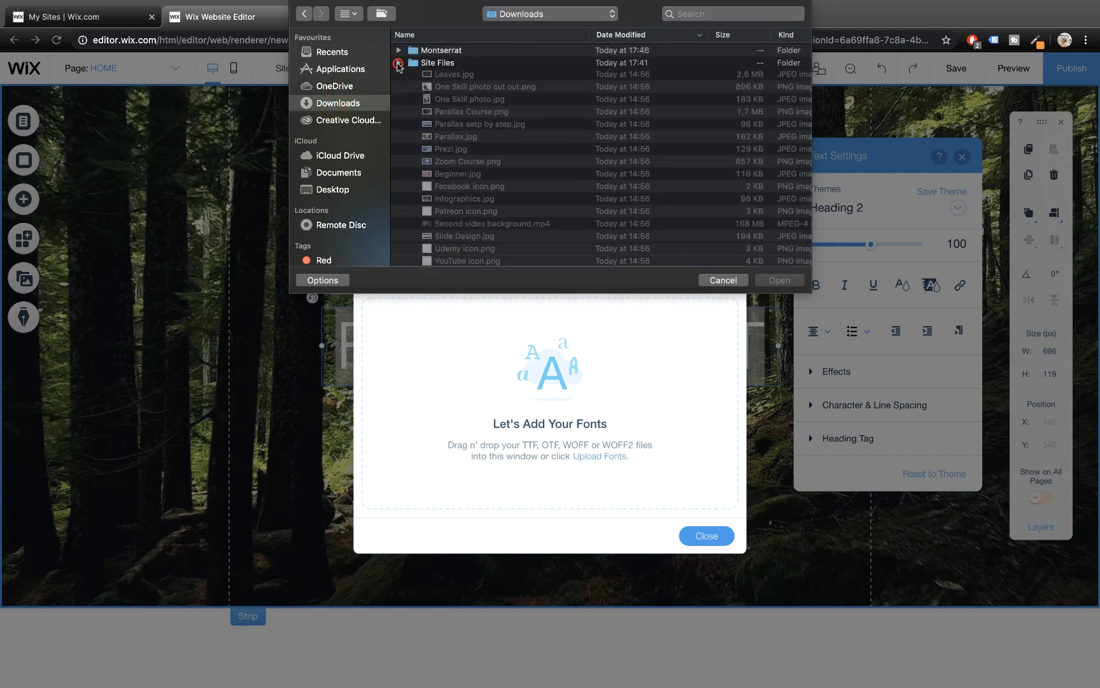
{"action": "left_click", "coordinate": [399, 62]}
{"action": "left_click", "coordinate": [399, 50]}
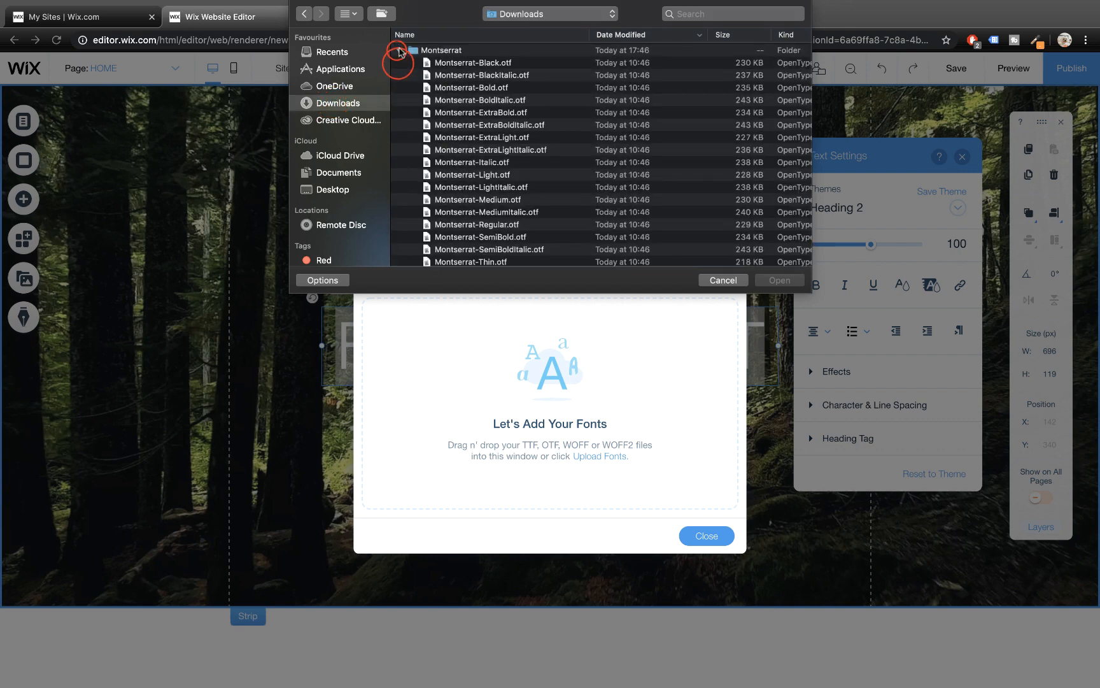
{"action": "left_click", "coordinate": [468, 63]}
{"action": "left_click", "coordinate": [772, 280]}
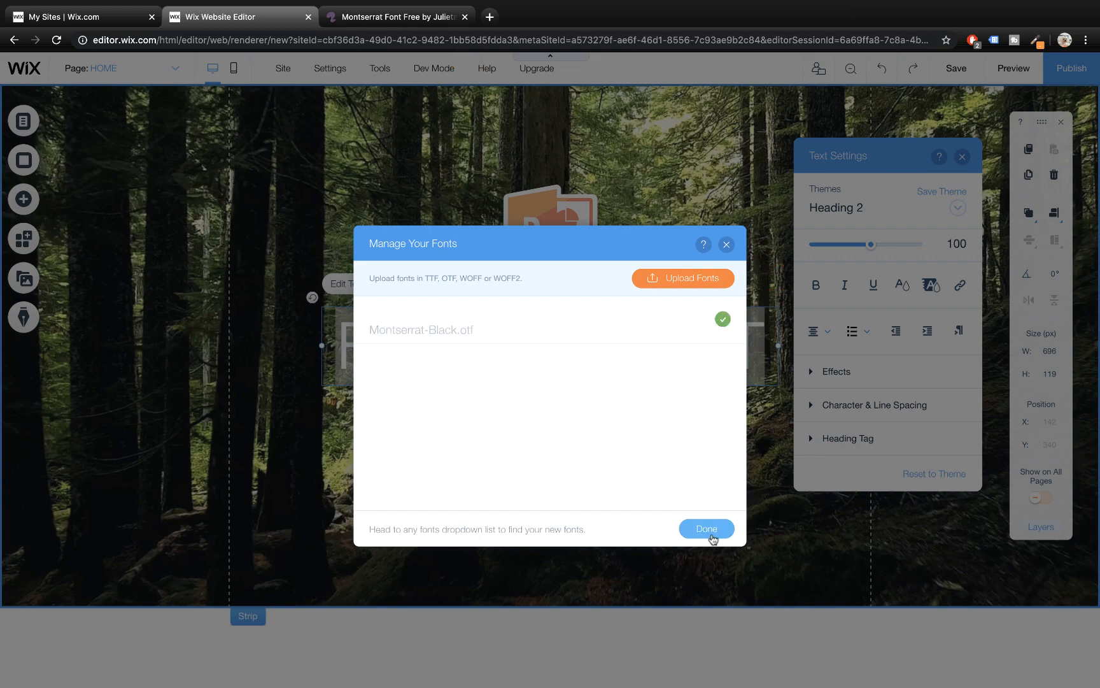
{"action": "left_click", "coordinate": [706, 528]}
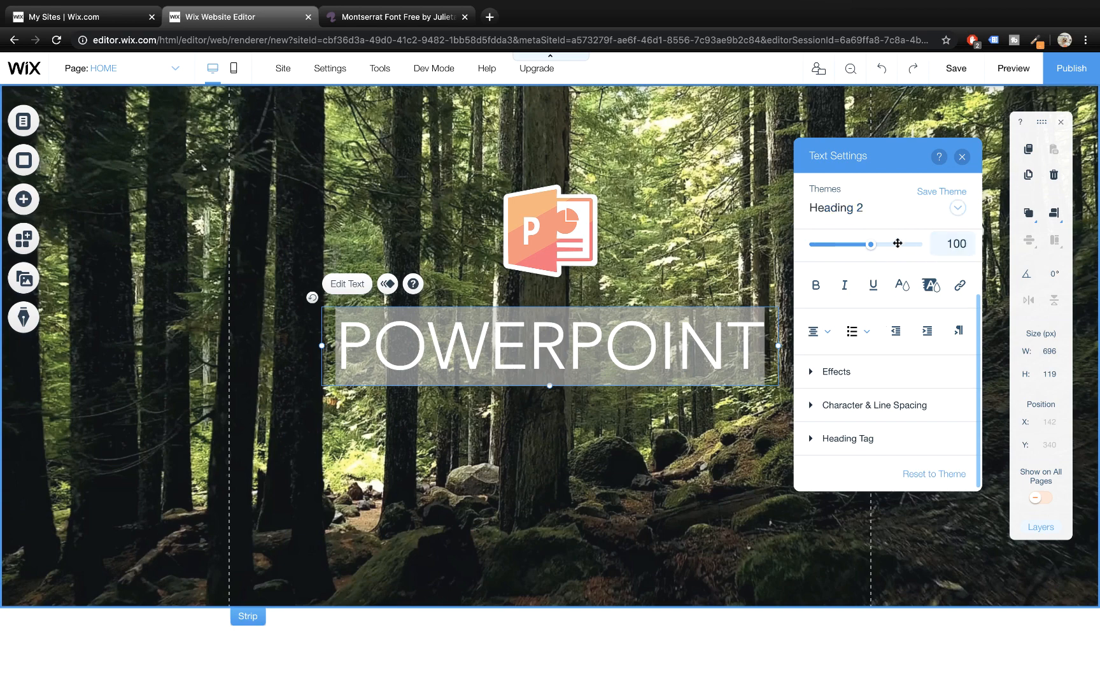
- Apply the uploaded Montserrat Black font to the POWERPOINT title and close its text settings
{"action": "scroll", "coordinate": [869, 309], "scroll_direction": "up", "scroll_amount": 2}
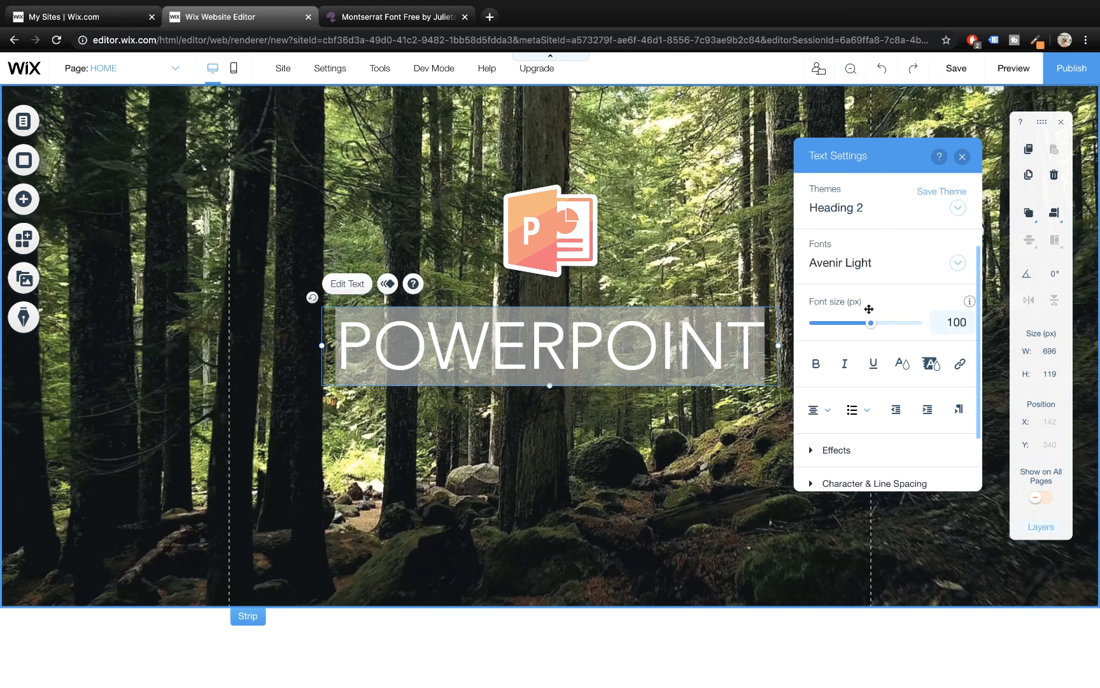
{"action": "left_click", "coordinate": [958, 265]}
{"action": "scroll", "coordinate": [912, 432], "scroll_direction": "down", "scroll_amount": 5}
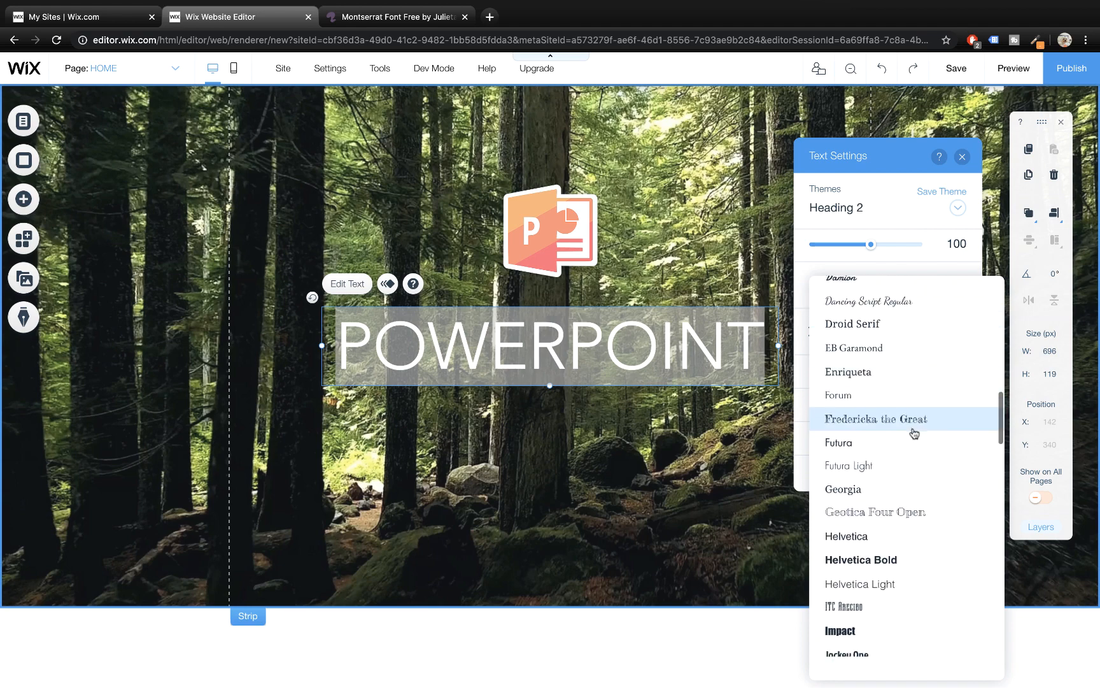
{"action": "scroll", "coordinate": [914, 433], "scroll_direction": "up", "scroll_amount": 6}
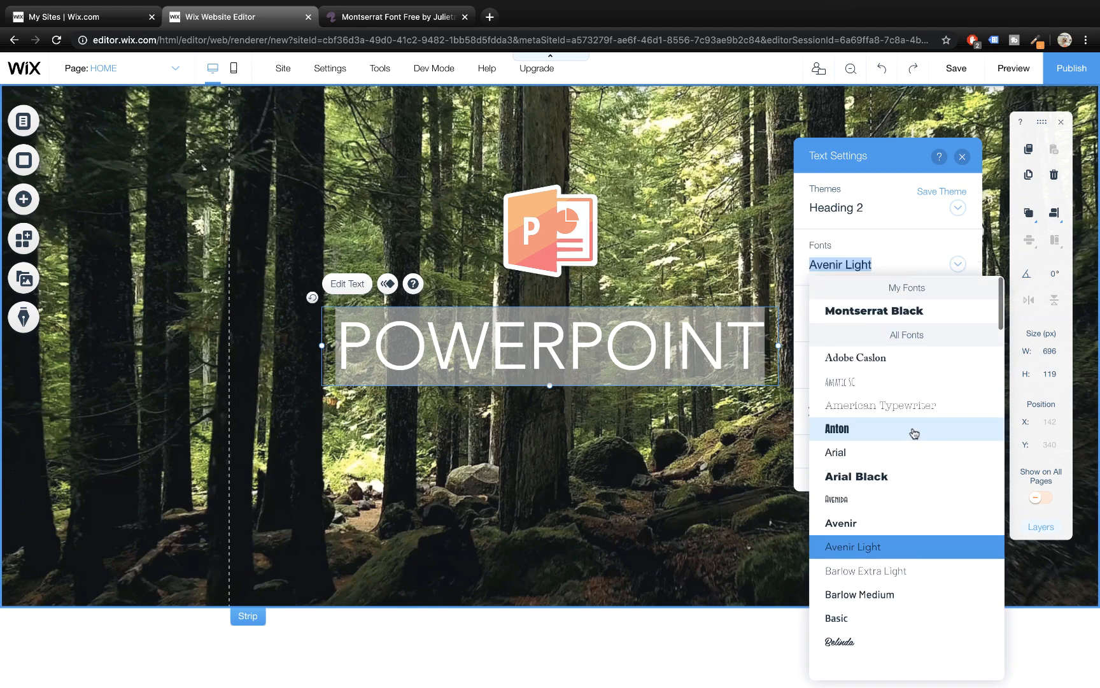
{"action": "left_click", "coordinate": [896, 311]}
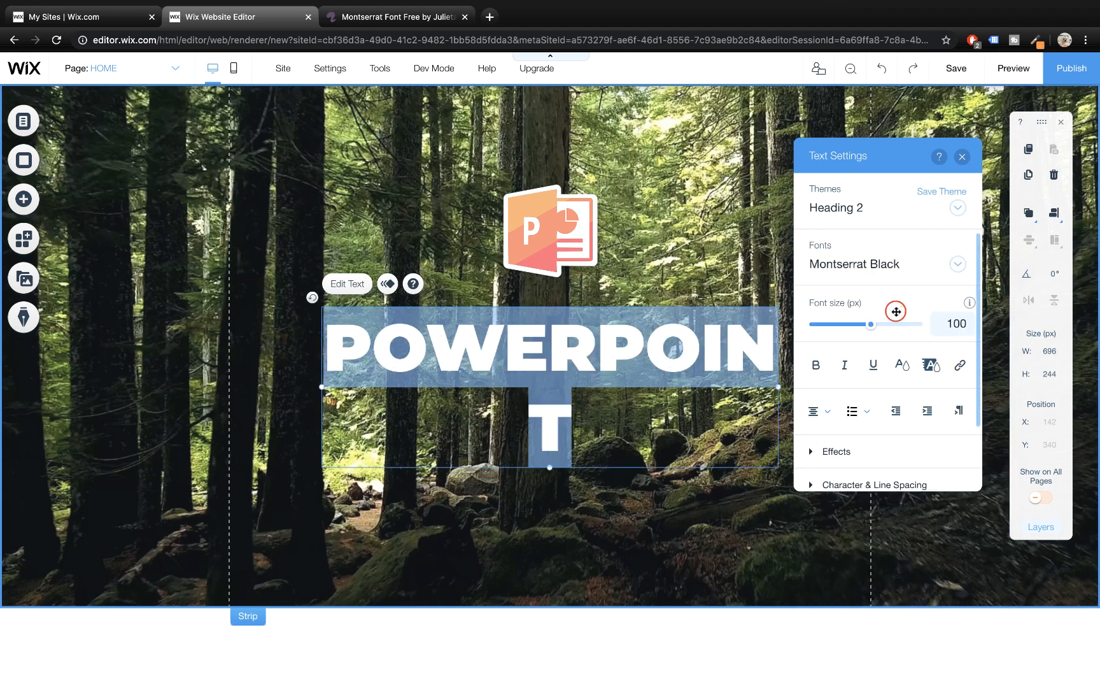
{"action": "left_click", "coordinate": [962, 156]}
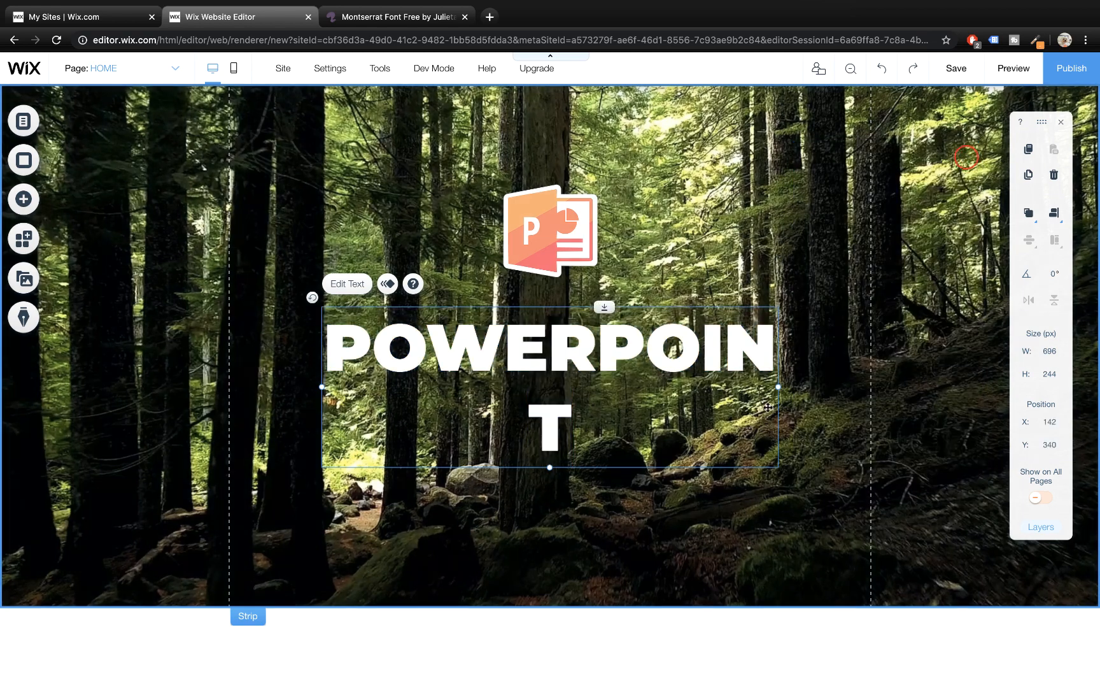
- Widen the POWERPOINT box to about 803 px so it fits one line, centre it horizontally and raise it to about Y 318
{"action": "left_click_drag", "start_coordinate": [778, 386], "coordinate": [848, 347]}
{"action": "mouse_move", "coordinate": [696, 352]}
{"action": "left_mouse_down"}
{"action": "mouse_move", "coordinate": [682, 351]}
{"action": "mouse_move", "coordinate": [705, 346]}
{"action": "left_mouse_up"}
{"action": "left_click", "coordinate": [1055, 216]}
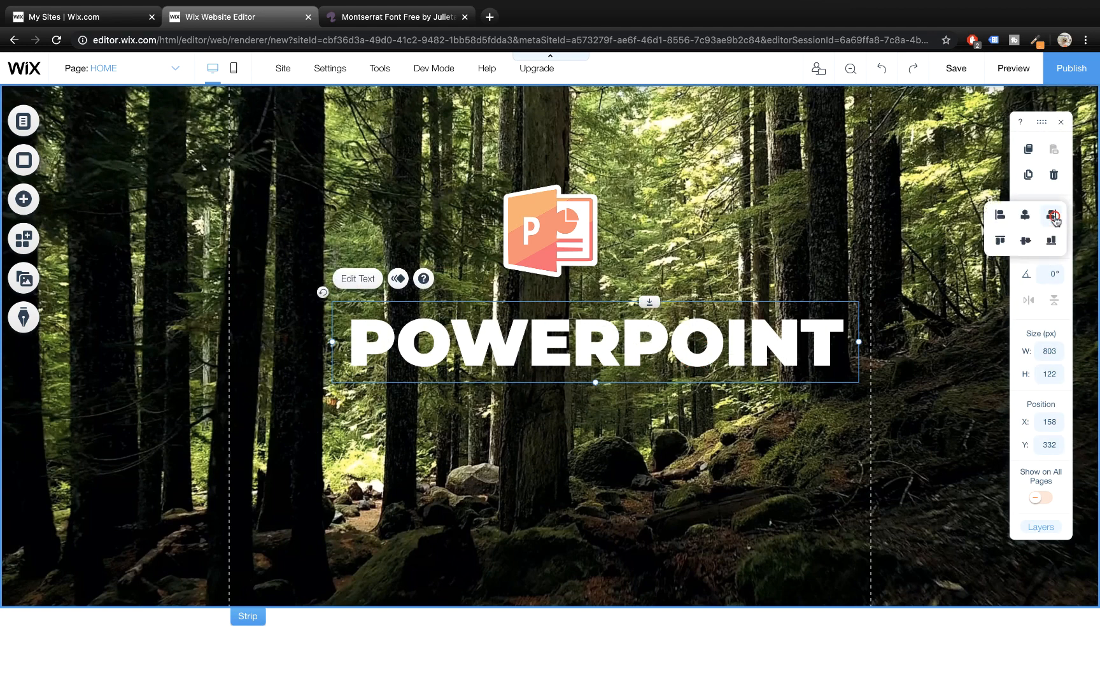
{"action": "left_click", "coordinate": [1030, 240]}
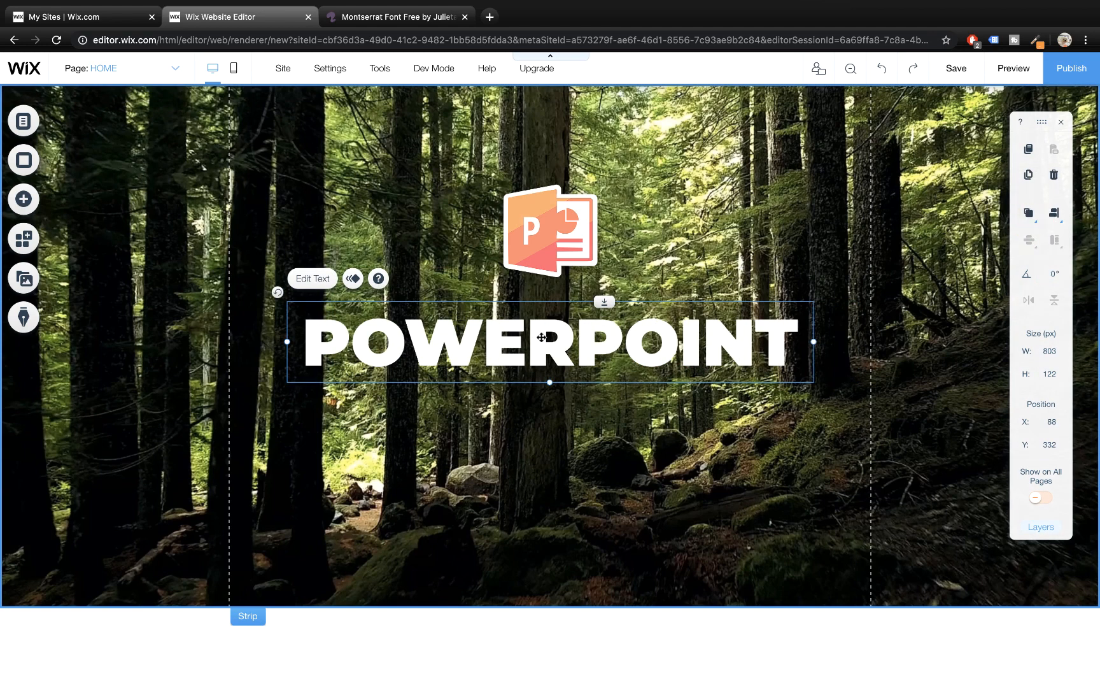
{"action": "left_click_drag", "start_coordinate": [541, 335], "coordinate": [544, 328]}
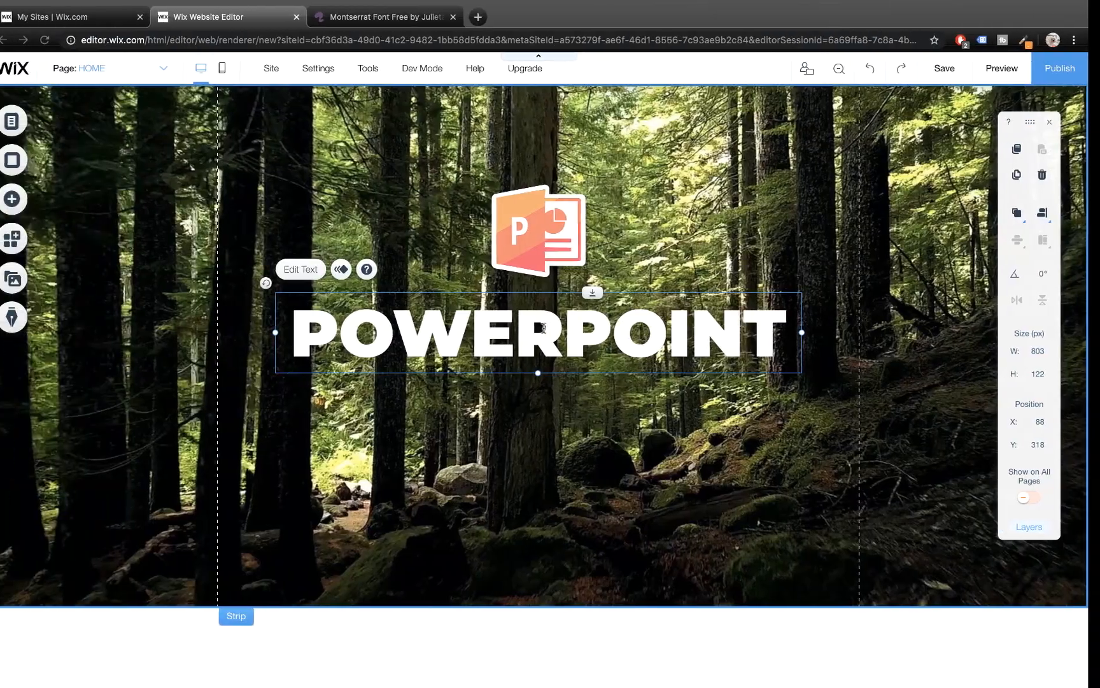
- Duplicate the POWERPOINT title and place the copy directly beneath it, at about X 95, Y 420
{"action": "right_click", "coordinate": [528, 328]}
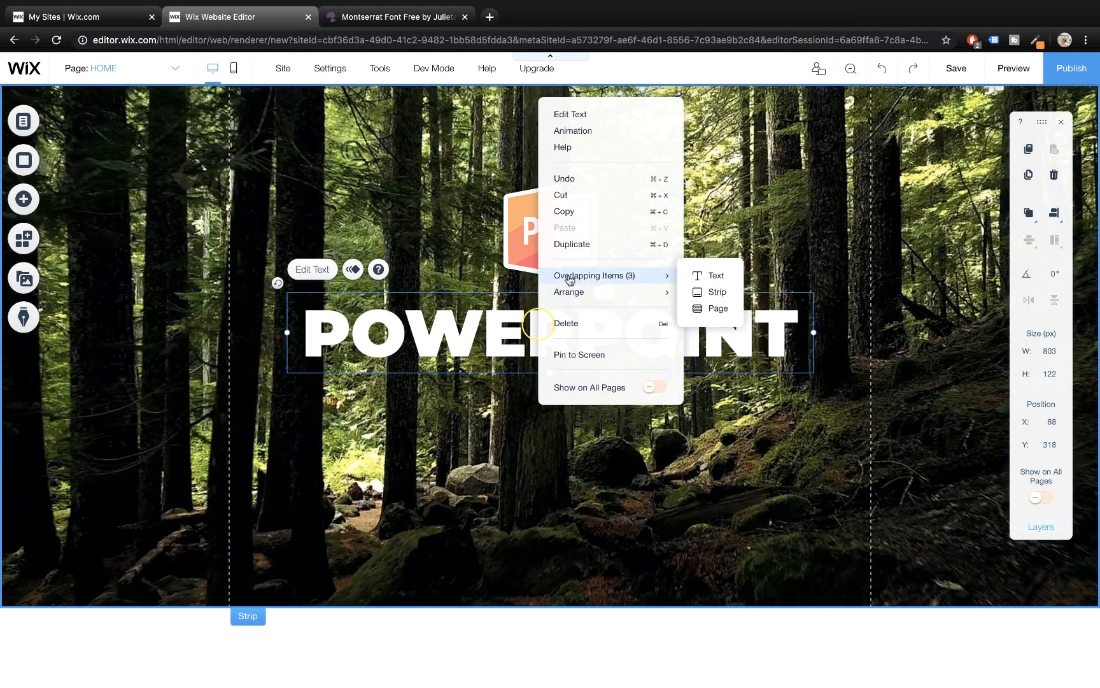
{"action": "left_click", "coordinate": [580, 245]}
{"action": "left_click_drag", "start_coordinate": [555, 344], "coordinate": [546, 395]}
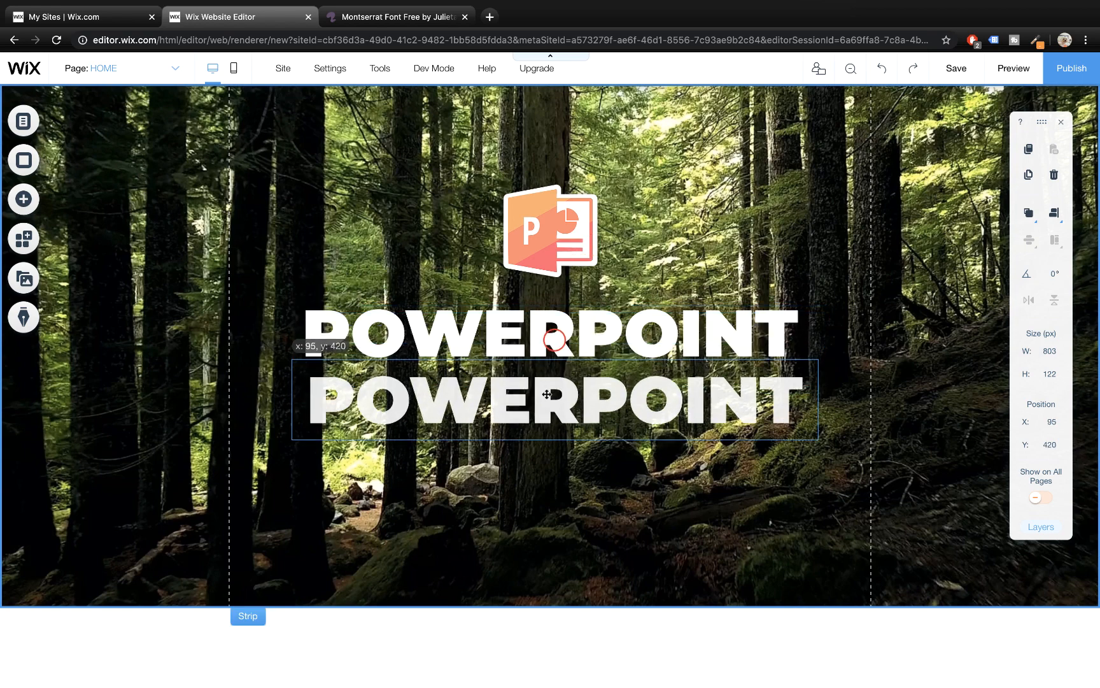
- Replace the duplicated title's text with TUTORIALS and align its box under POWERPOINT at about X 88, Y 406
{"action": "double_click", "coordinate": [545, 392]}
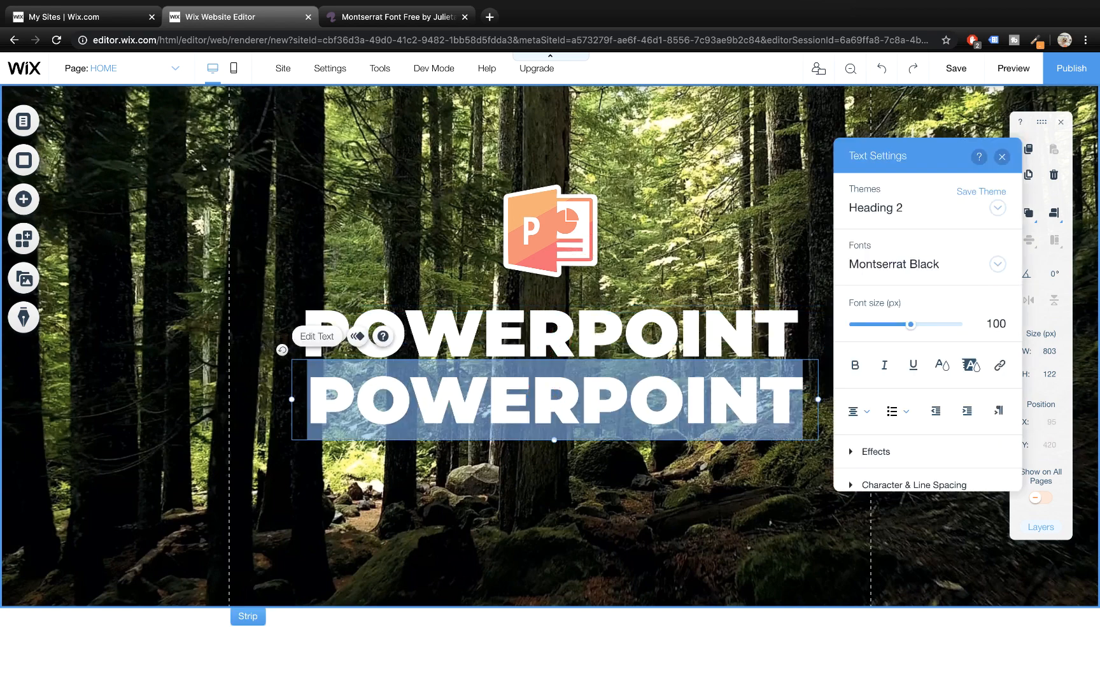
{"action": "type", "text": "tuto"}
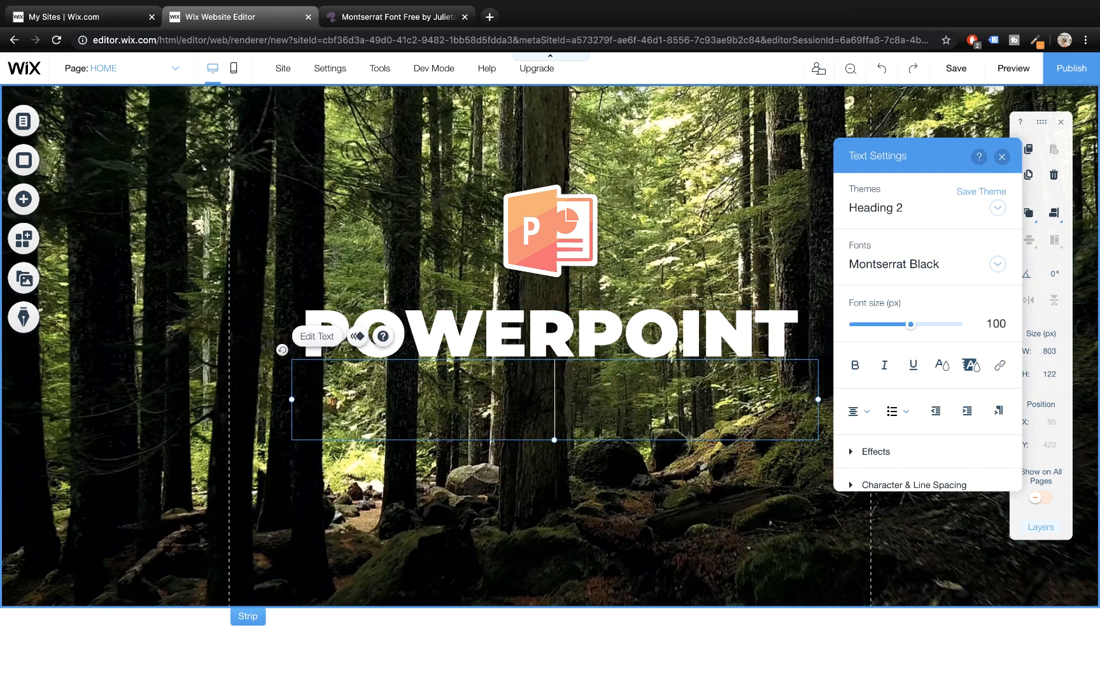
{"action": "type", "text": "torials"}
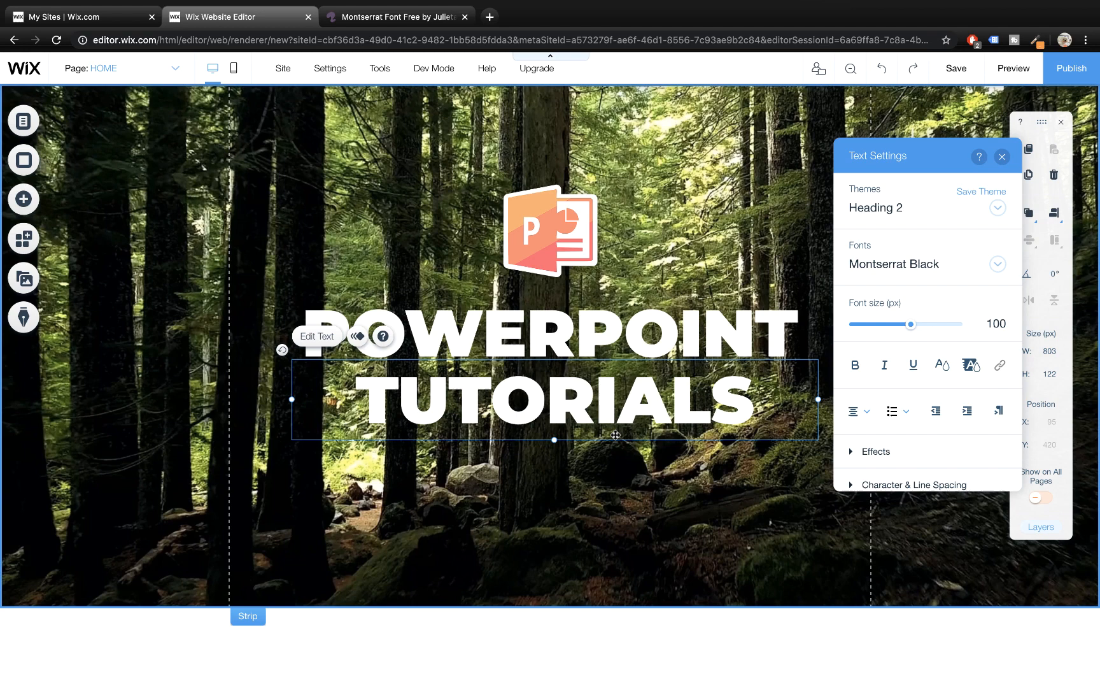
{"action": "left_click", "coordinate": [617, 474]}
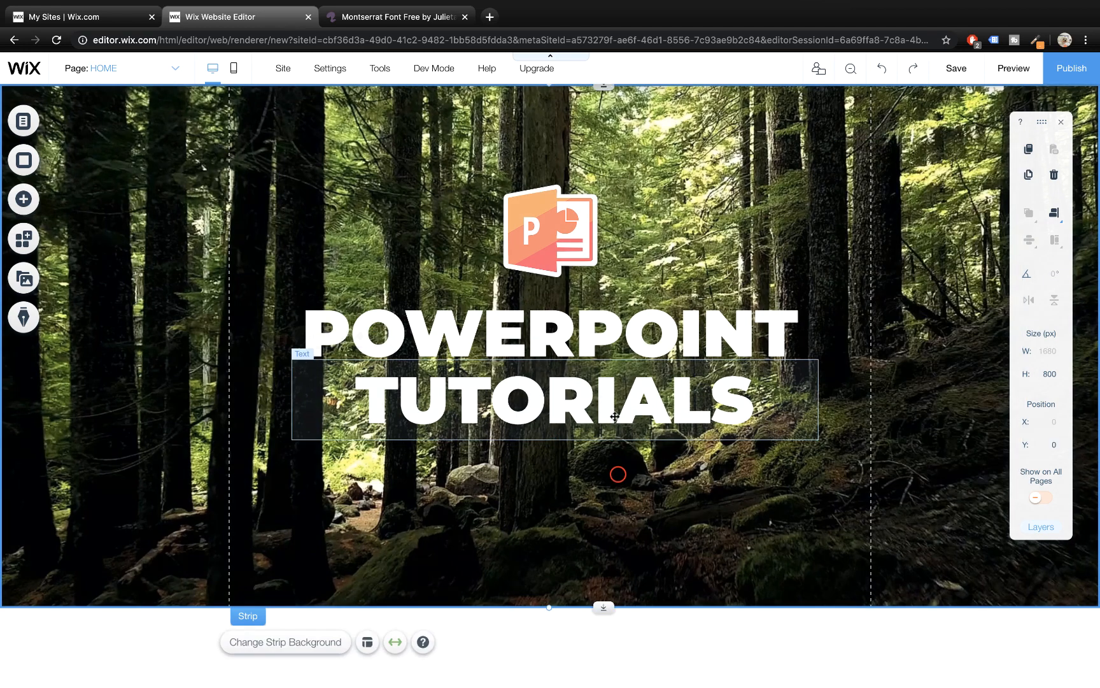
{"action": "left_click", "coordinate": [615, 399]}
{"action": "left_click_drag", "start_coordinate": [615, 400], "coordinate": [606, 395]}
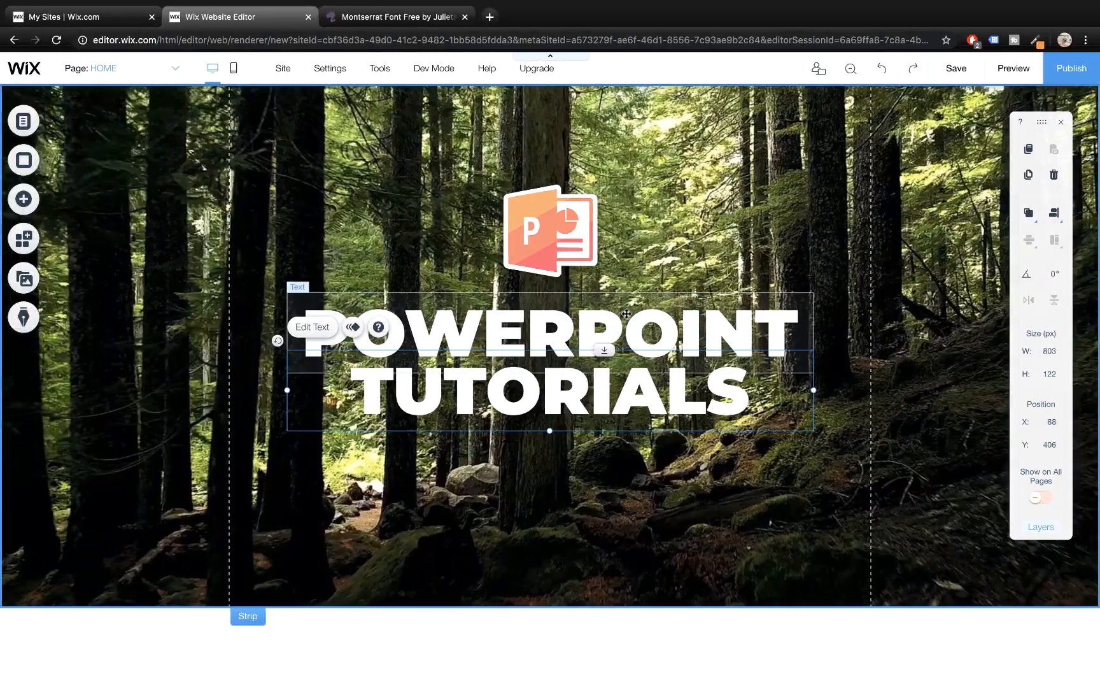
- Apply the soft shadow text effect C to the POWERPOINT title
{"action": "left_click_drag", "start_coordinate": [626, 313], "coordinate": [612, 320]}
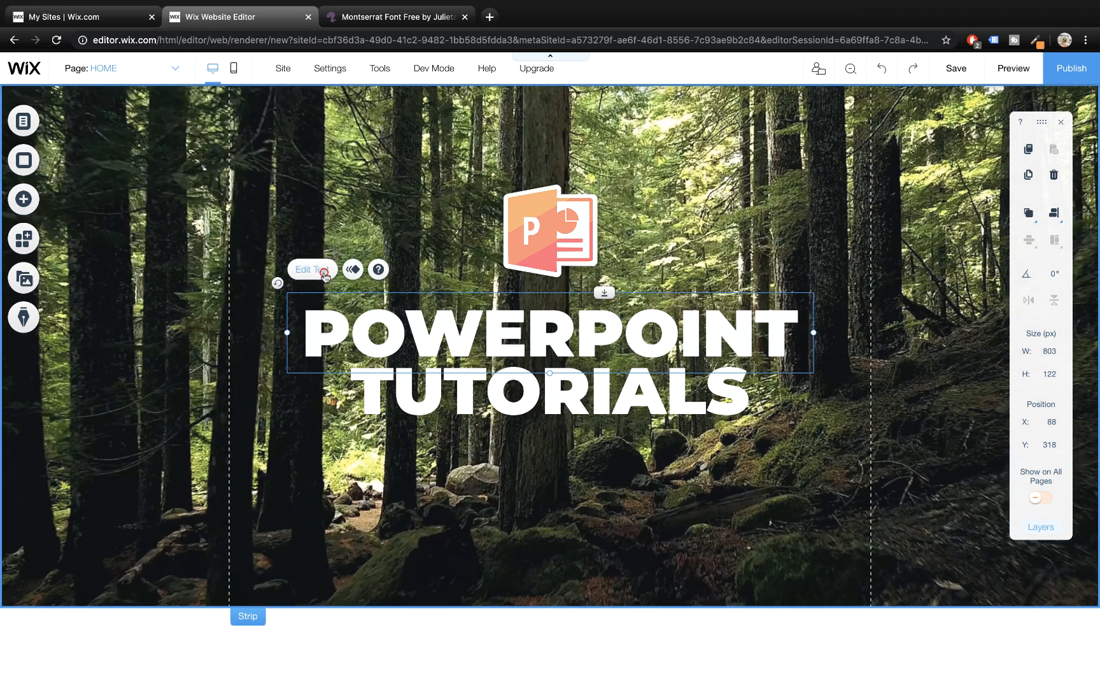
{"action": "left_click", "coordinate": [325, 273]}
{"action": "scroll", "coordinate": [970, 440], "scroll_direction": "down", "scroll_amount": 2}
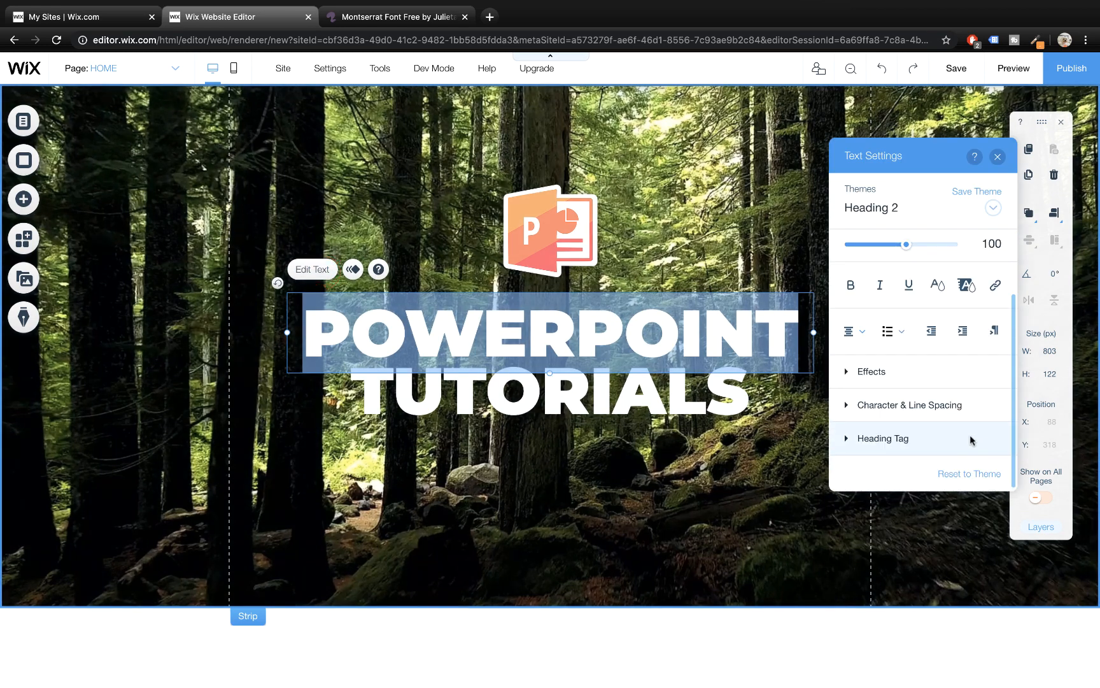
{"action": "scroll", "coordinate": [971, 438], "scroll_direction": "up", "scroll_amount": 2}
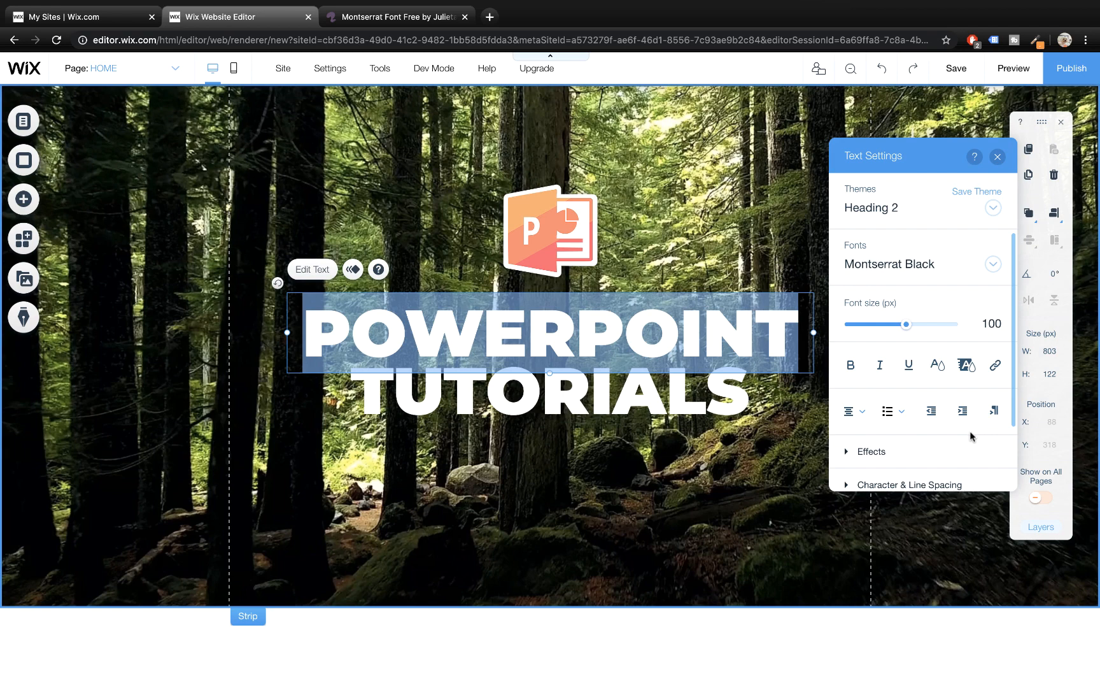
{"action": "scroll", "coordinate": [970, 436], "scroll_direction": "down", "scroll_amount": 2}
{"action": "left_click", "coordinate": [845, 373]}
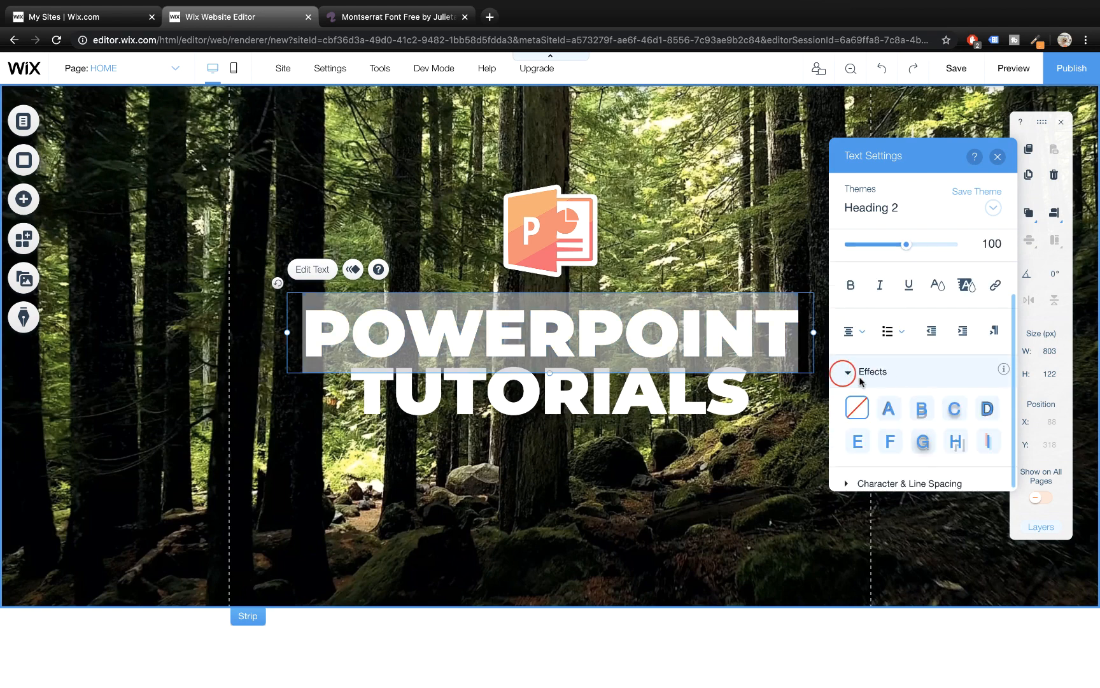
{"action": "scroll", "coordinate": [859, 381], "scroll_direction": "down", "scroll_amount": 2}
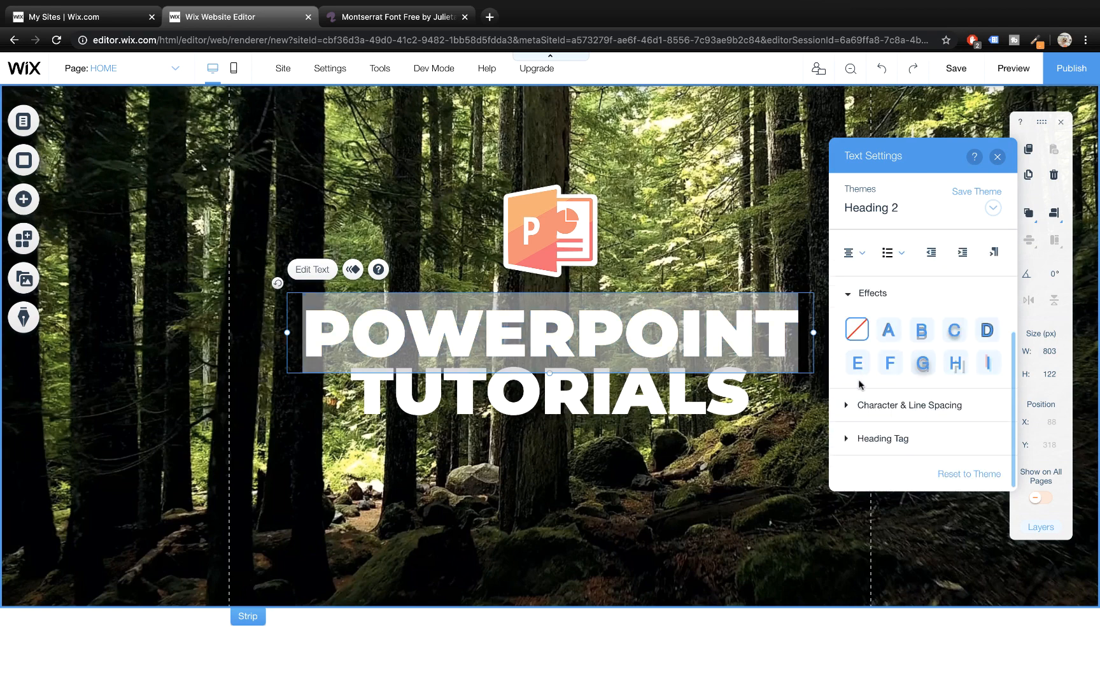
{"action": "left_click", "coordinate": [955, 333]}
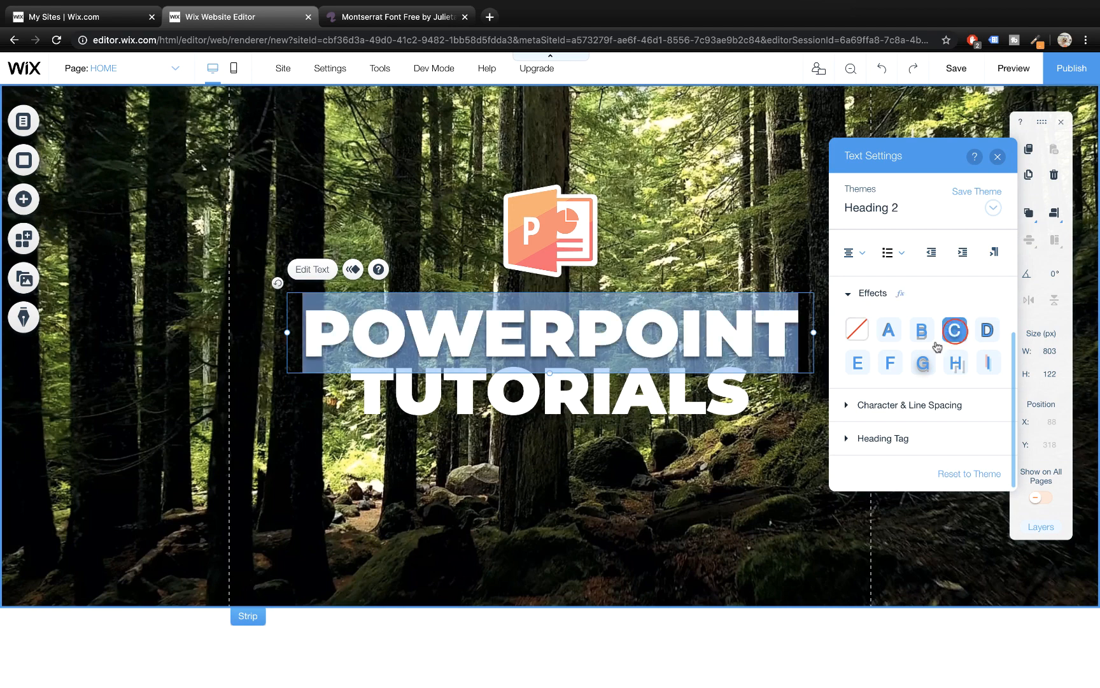
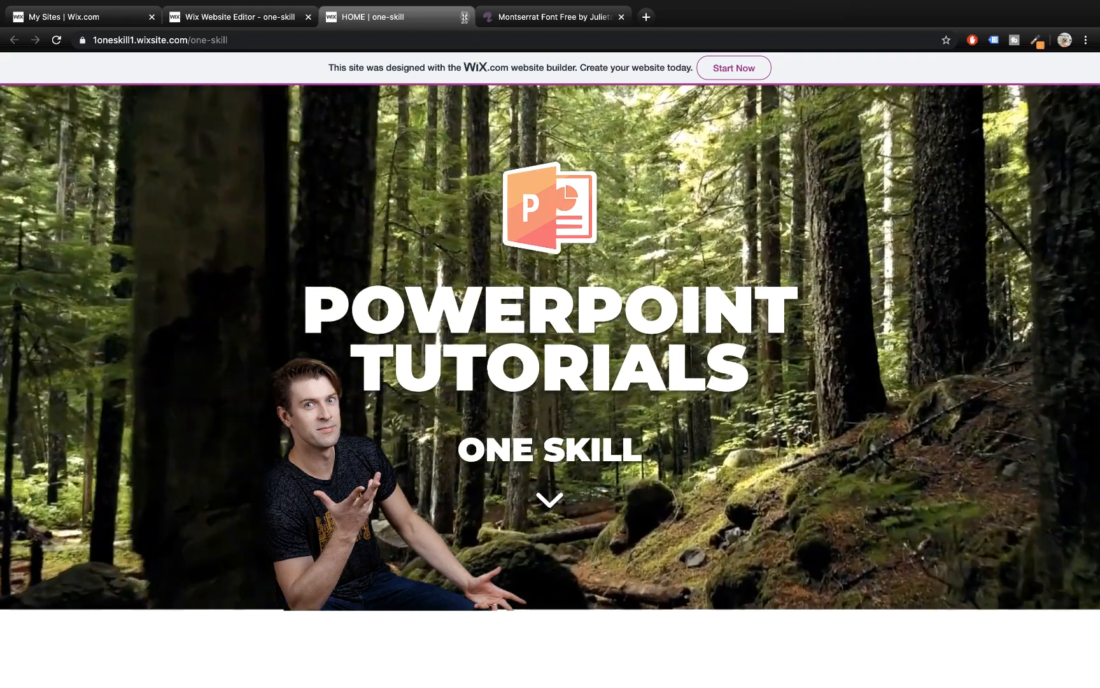
- Check the published site's web address and close its browser tab to return to the editor
{"action": "left_click_drag", "start_coordinate": [275, 43], "coordinate": [96, 42]}
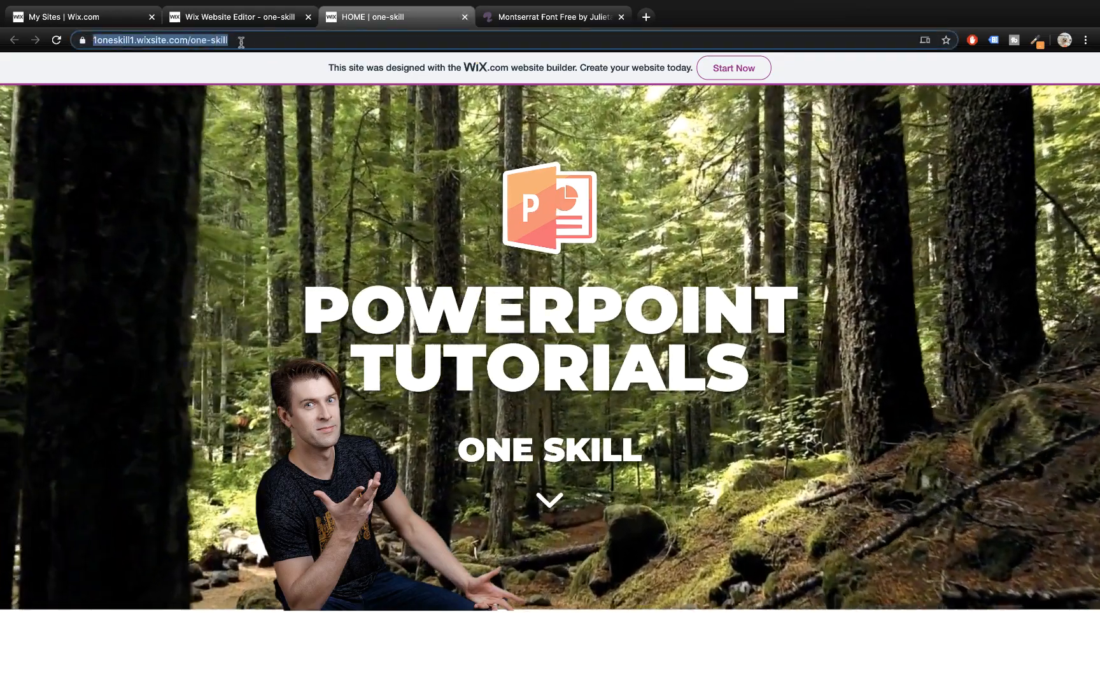
{"action": "left_click", "coordinate": [241, 42]}
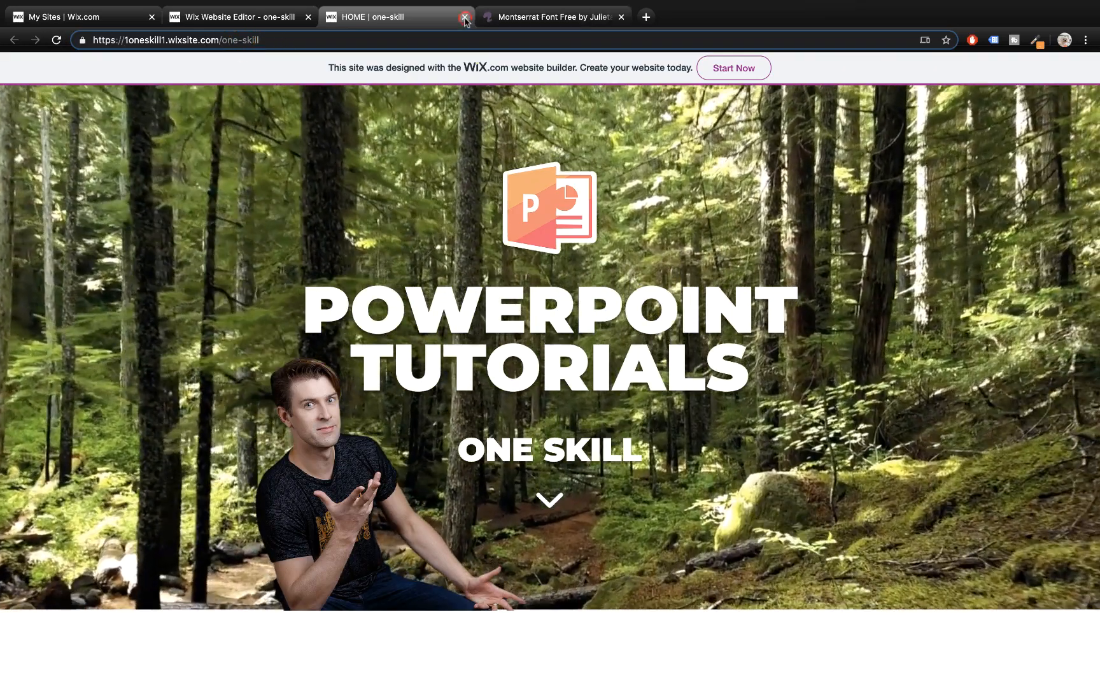
{"action": "left_click", "coordinate": [465, 18]}
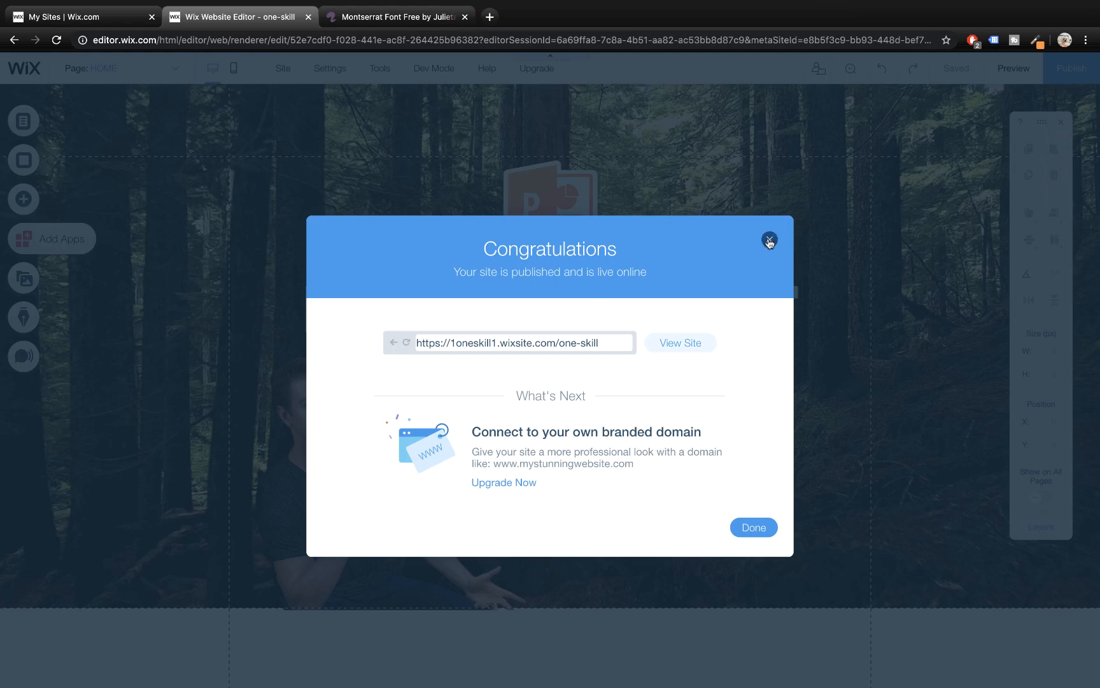
- Dismiss the publish confirmation and review the hero and POPULAR TUTORIALS sections on the onepowerpoint.com site in the other browser window
{"action": "left_click", "coordinate": [770, 240]}
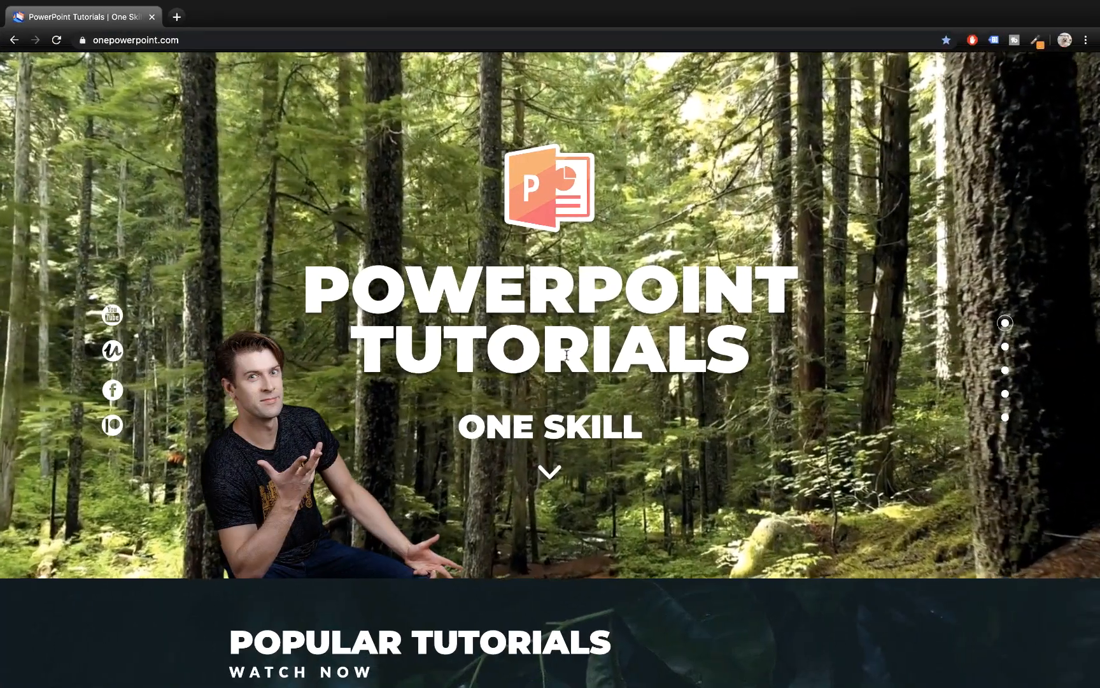
{"action": "scroll", "coordinate": [566, 358], "scroll_direction": "down", "scroll_amount": 5}
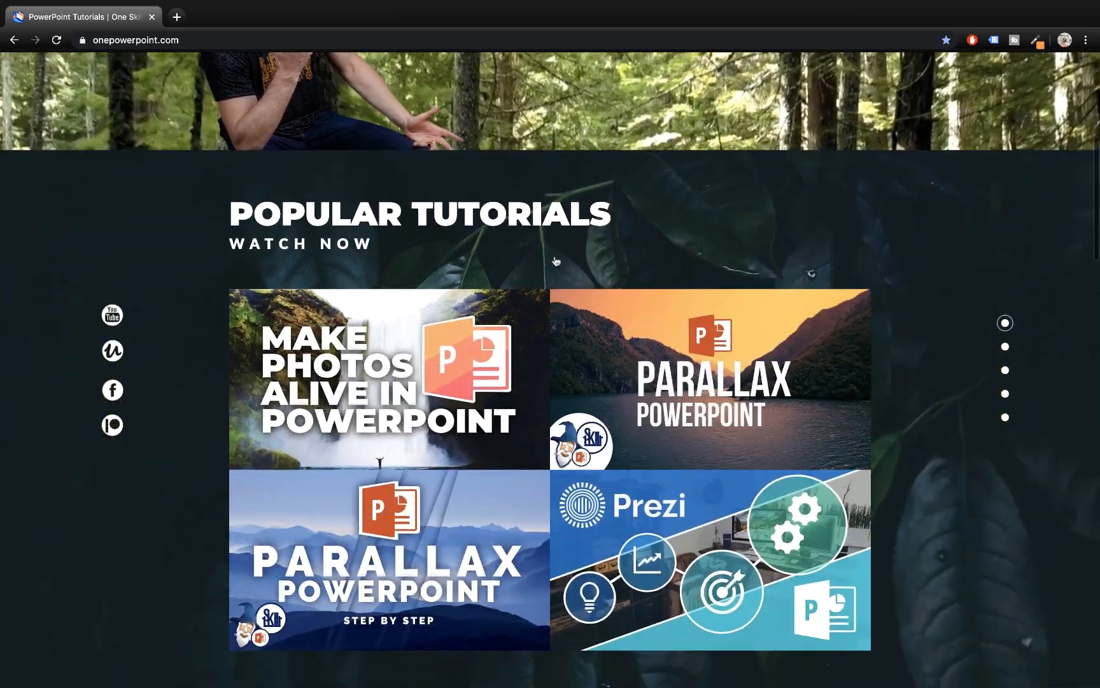
{"action": "scroll", "coordinate": [729, 414], "scroll_direction": "up", "scroll_amount": 5}
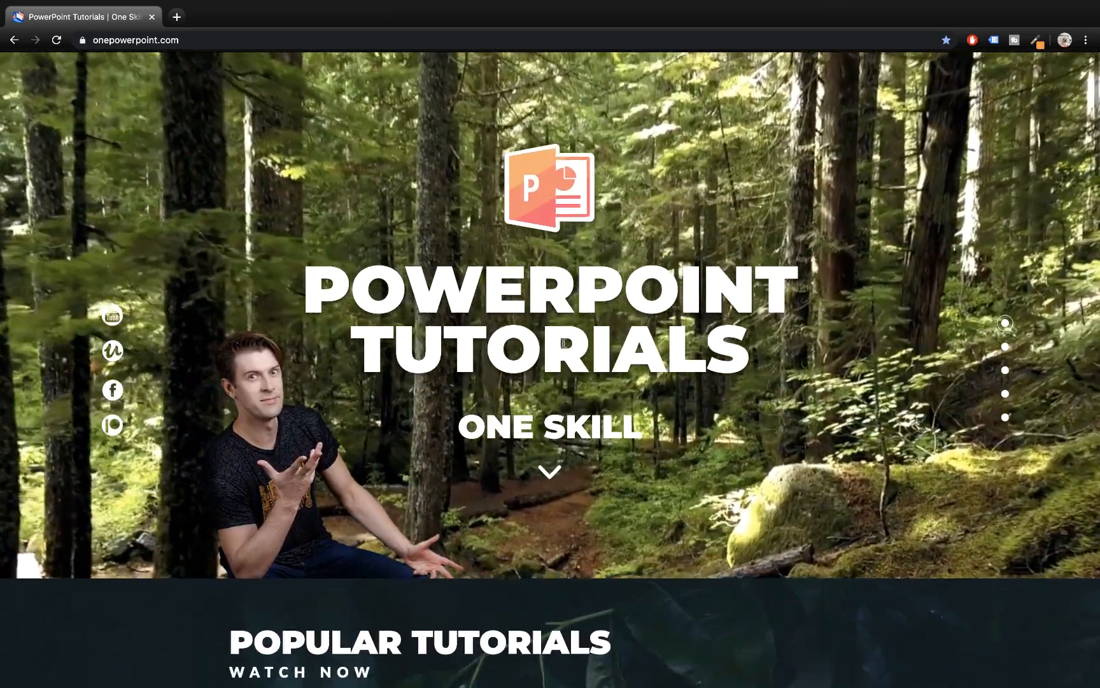
{"action": "scroll", "coordinate": [601, 402], "scroll_direction": "down", "scroll_amount": 5}
{"action": "scroll", "coordinate": [573, 408], "scroll_direction": "up", "scroll_amount": 5}
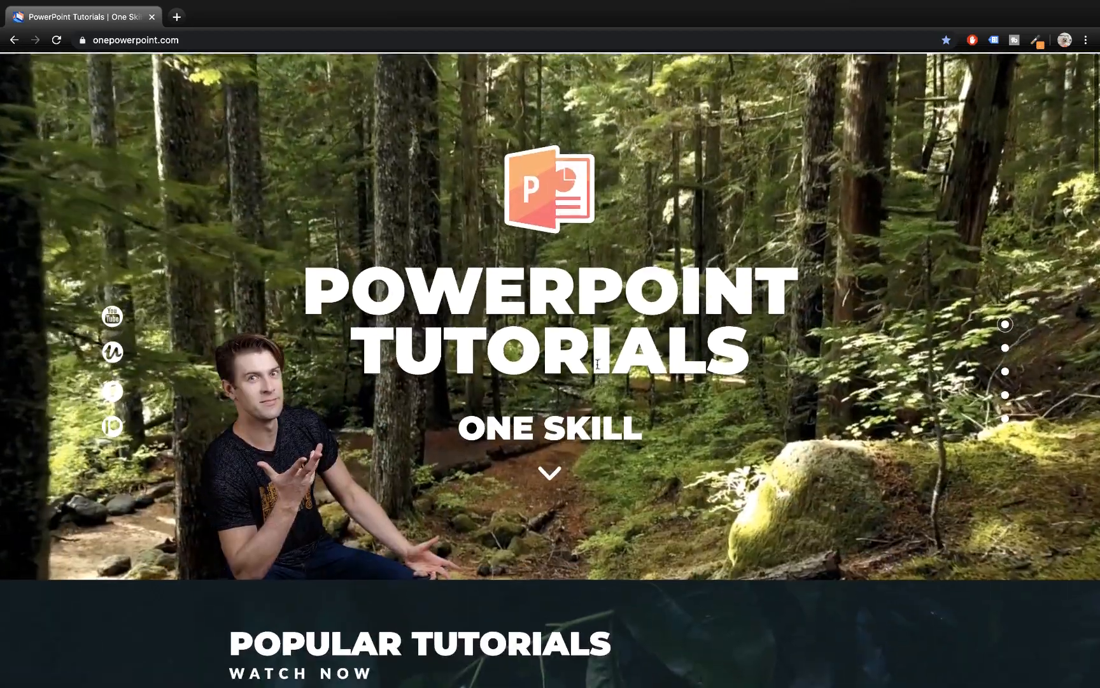
{"action": "key", "text": "ctrl+Left"}
- Add the solid black Classic strip to the page below the forest video strip
{"action": "scroll", "coordinate": [583, 361], "scroll_direction": "down", "scroll_amount": 1}
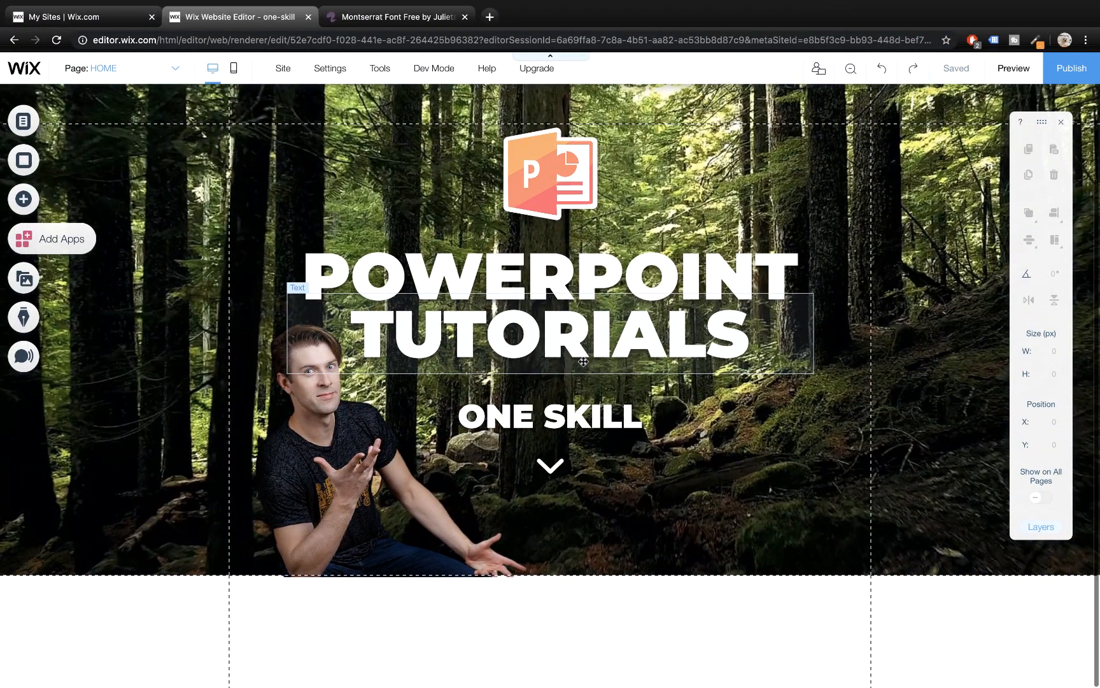
{"action": "left_click", "coordinate": [39, 202]}
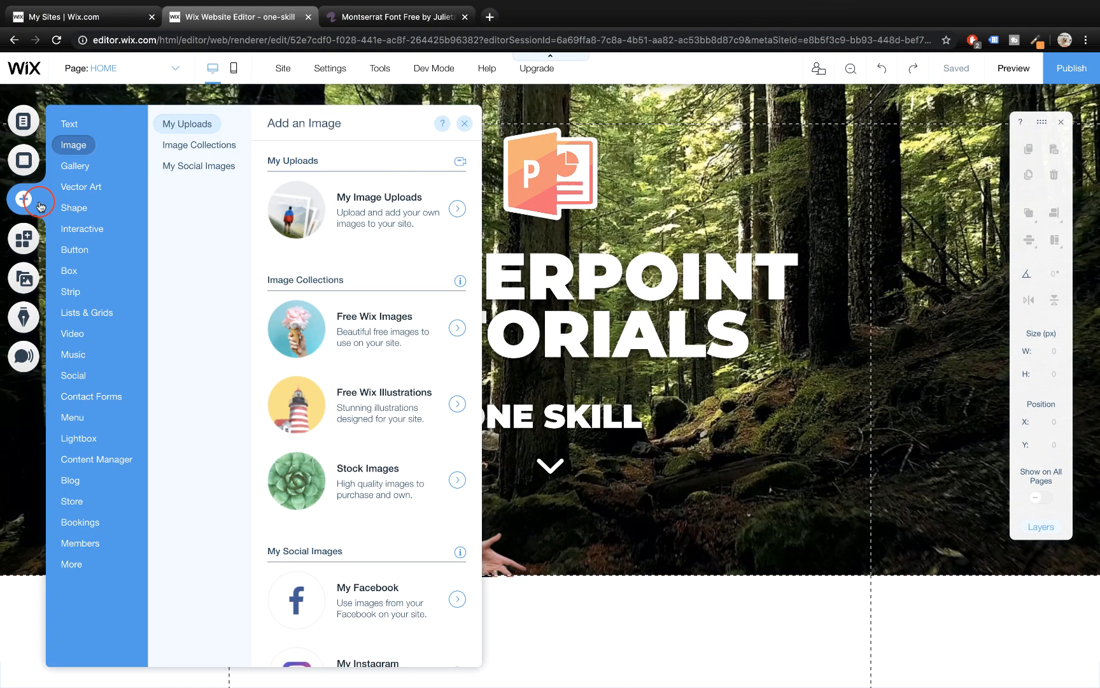
{"action": "left_click", "coordinate": [72, 291]}
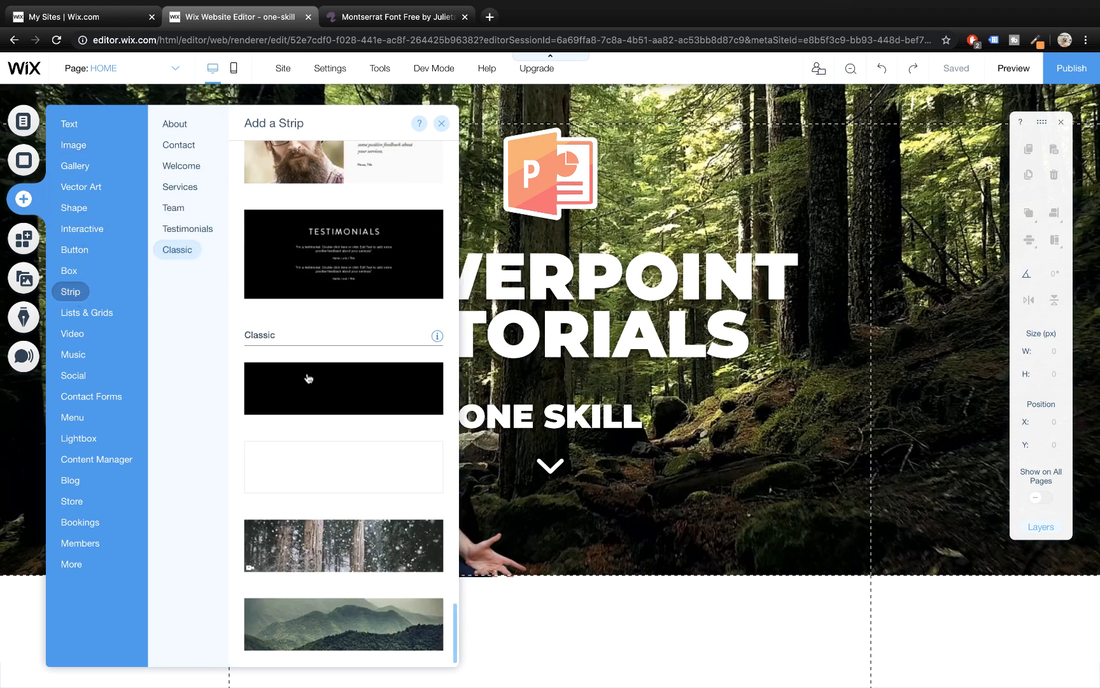
{"action": "left_click", "coordinate": [313, 392]}
{"action": "left_click", "coordinate": [398, 356]}
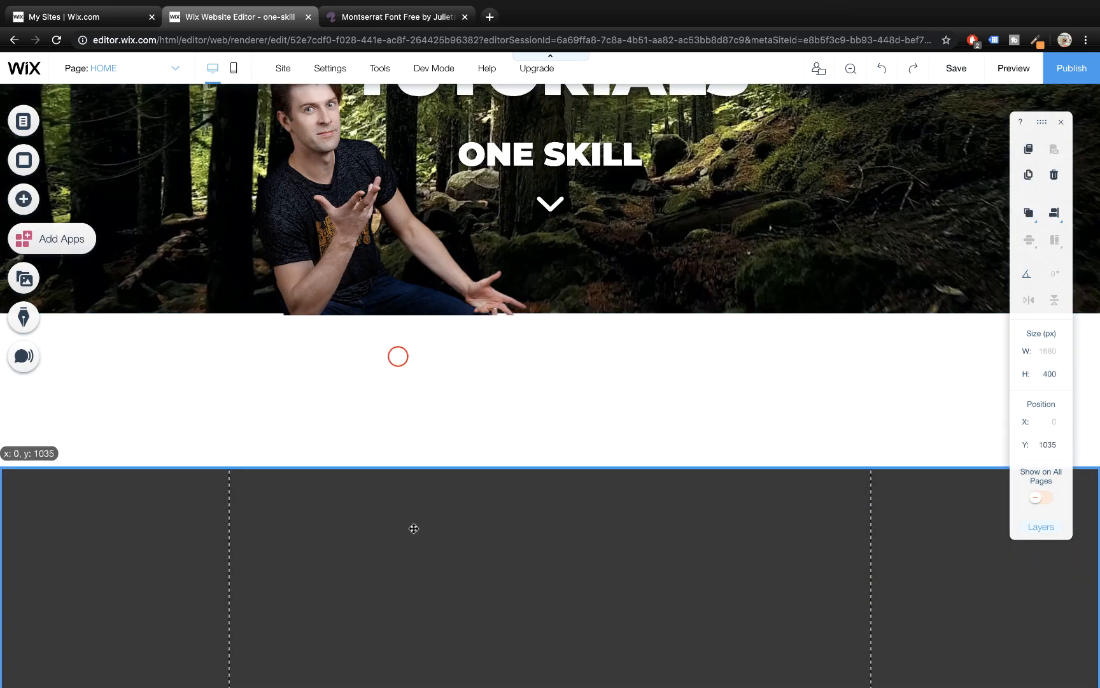
- Align the black strip directly under the video strip at Y 800 and set its height to 800 px
{"action": "left_click_drag", "start_coordinate": [428, 538], "coordinate": [445, 364]}
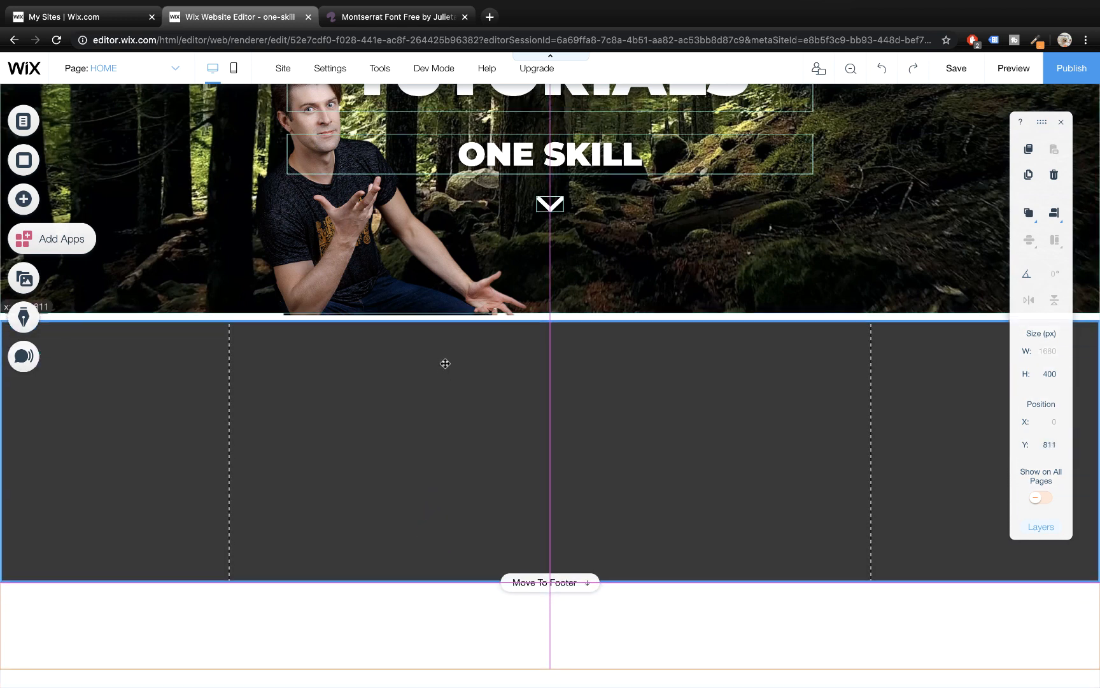
{"action": "mouse_move", "coordinate": [315, 244]}
{"action": "left_click_drag", "start_coordinate": [309, 233], "coordinate": [306, 249]}
{"action": "left_click", "coordinate": [324, 427]}
{"action": "left_click_drag", "start_coordinate": [360, 417], "coordinate": [377, 394]}
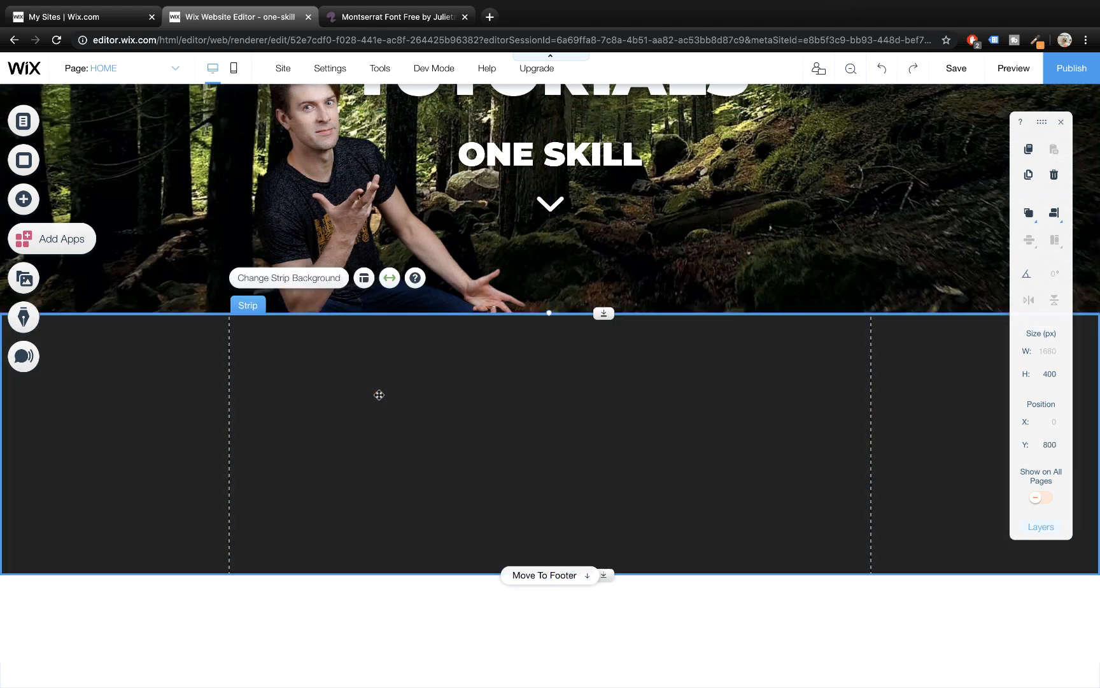
{"action": "left_click", "coordinate": [670, 599]}
{"action": "left_click", "coordinate": [646, 384]}
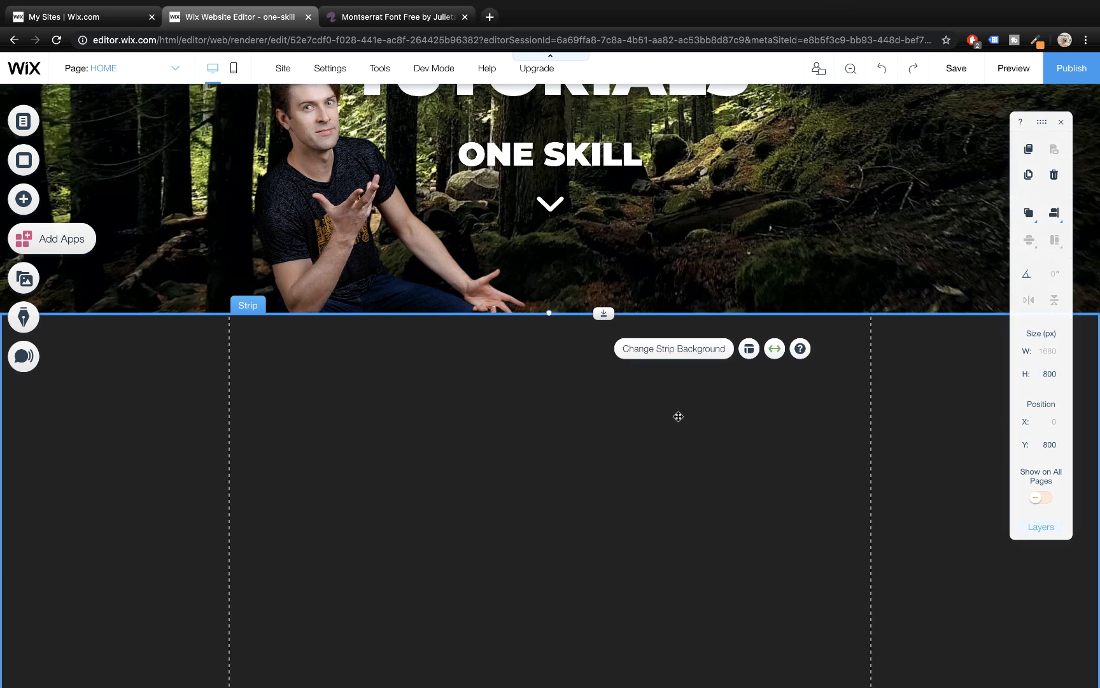
- Check the matching section on onepowerpoint.com, and set the black strip's background to the Leaves.jpg image from the site files
{"action": "scroll", "coordinate": [679, 415], "scroll_direction": "down", "scroll_amount": 3}
{"action": "scroll", "coordinate": [679, 415], "scroll_direction": "up", "scroll_amount": 3}
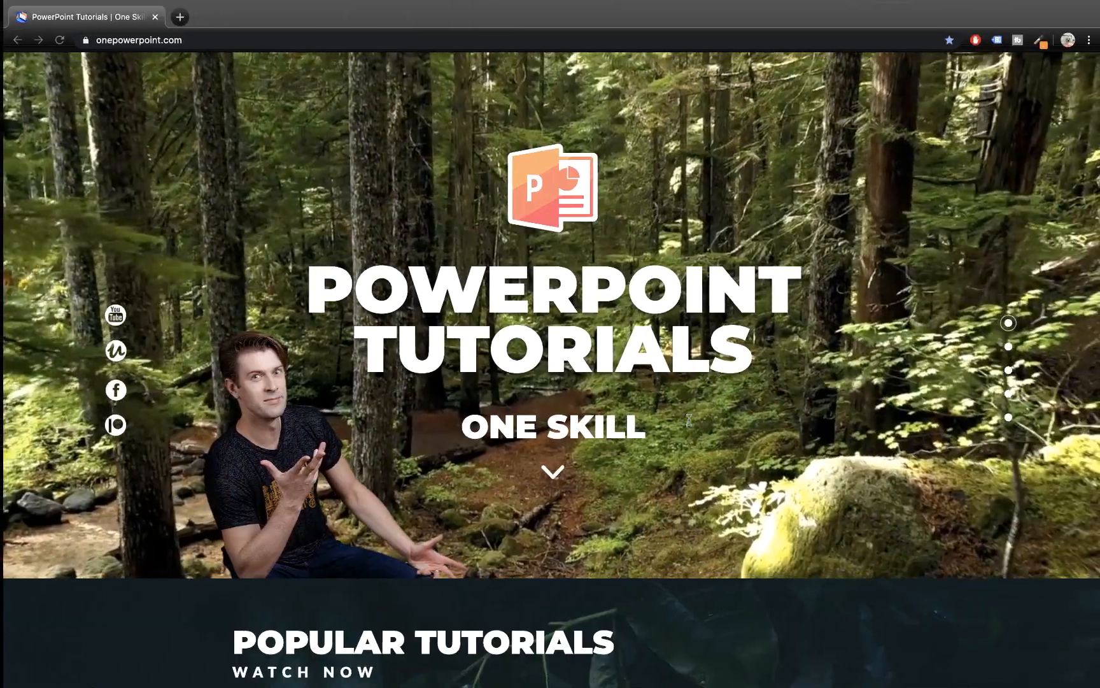
{"action": "scroll", "coordinate": [811, 424], "scroll_direction": "down", "scroll_amount": 5}
{"action": "scroll", "coordinate": [811, 424], "scroll_direction": "down", "scroll_amount": 3}
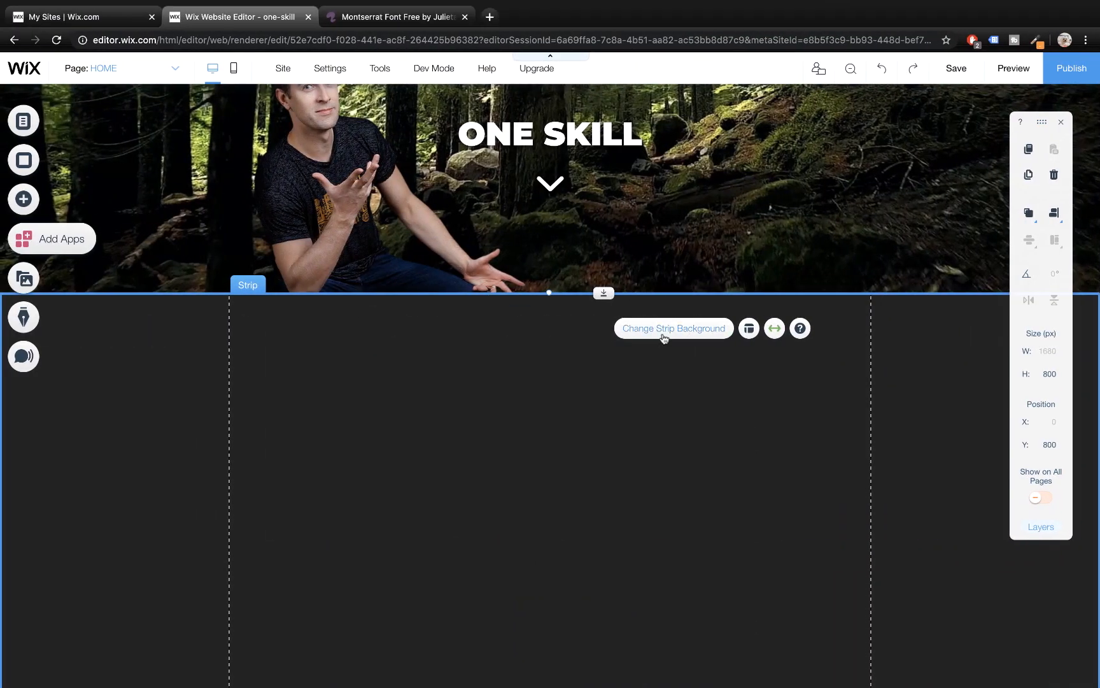
{"action": "scroll", "coordinate": [687, 349], "scroll_direction": "down", "scroll_amount": 2}
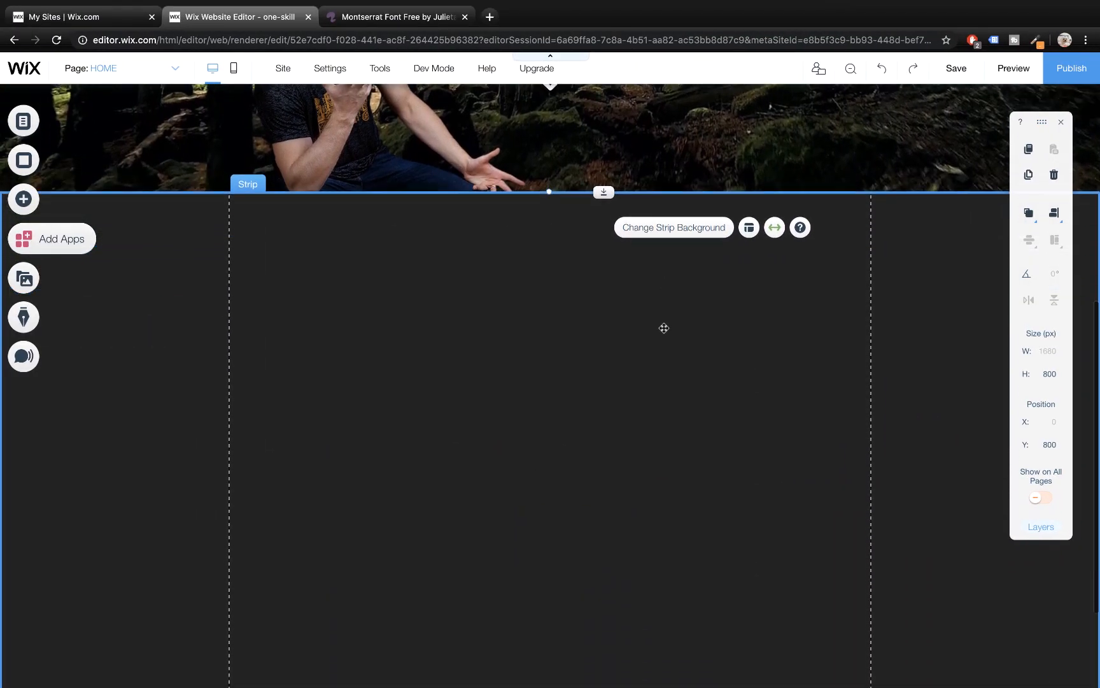
{"action": "left_click", "coordinate": [635, 348]}
{"action": "left_click", "coordinate": [641, 313]}
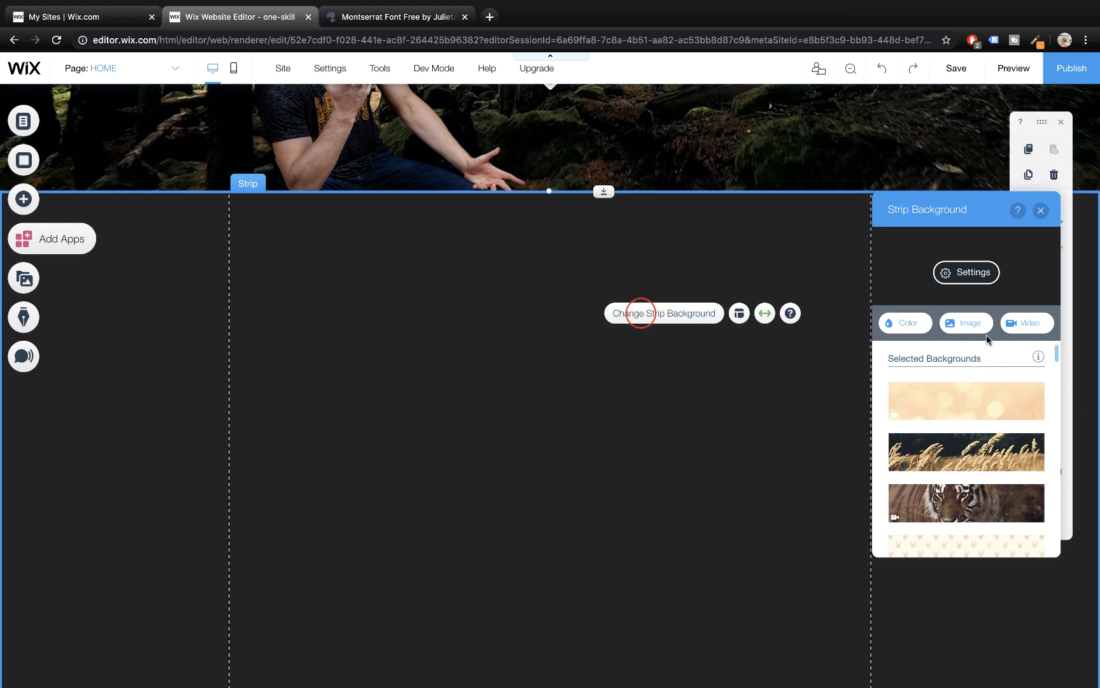
{"action": "left_click", "coordinate": [968, 326]}
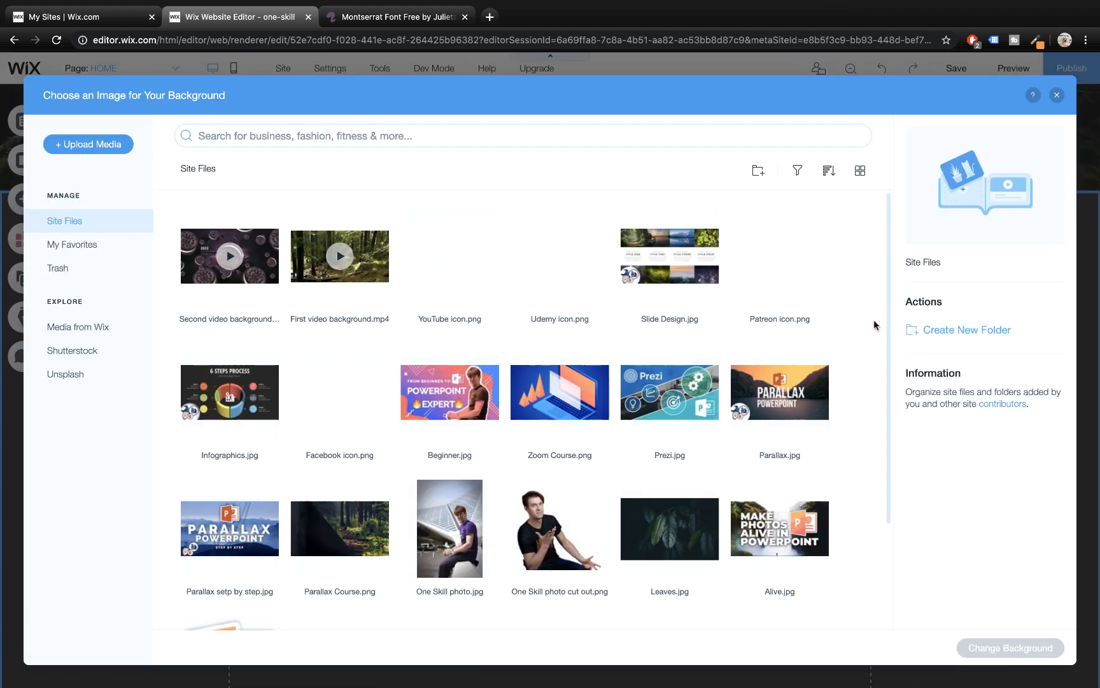
{"action": "left_click", "coordinate": [662, 528]}
{"action": "left_click", "coordinate": [1011, 649]}
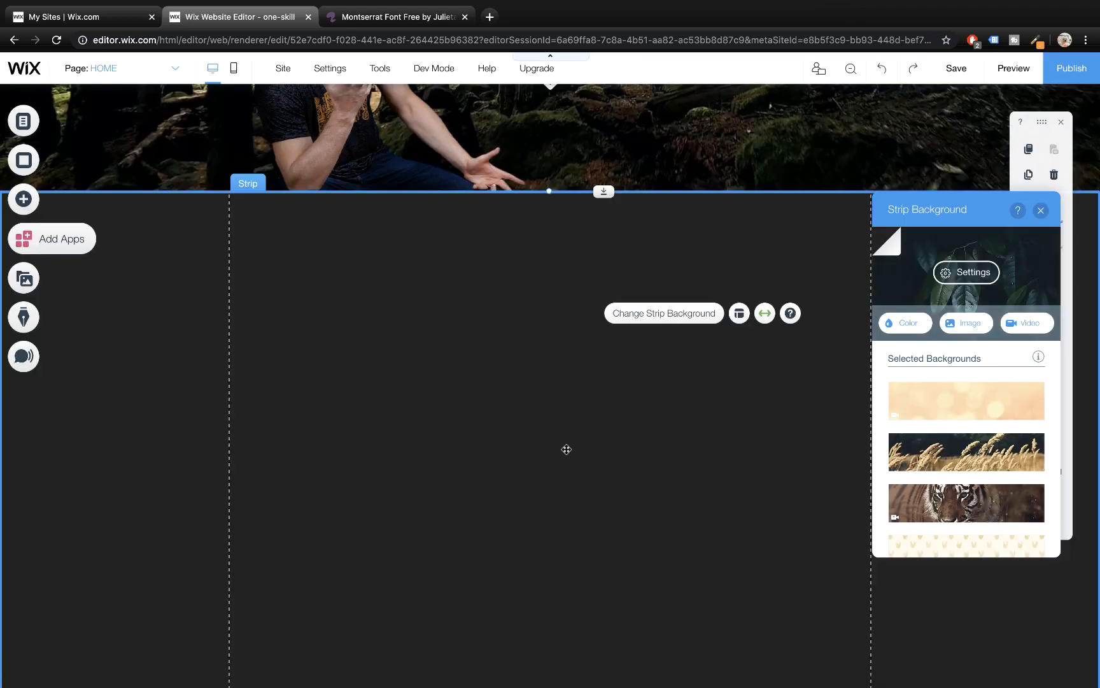
{"action": "scroll", "coordinate": [334, 411], "scroll_direction": "down", "scroll_amount": 5}
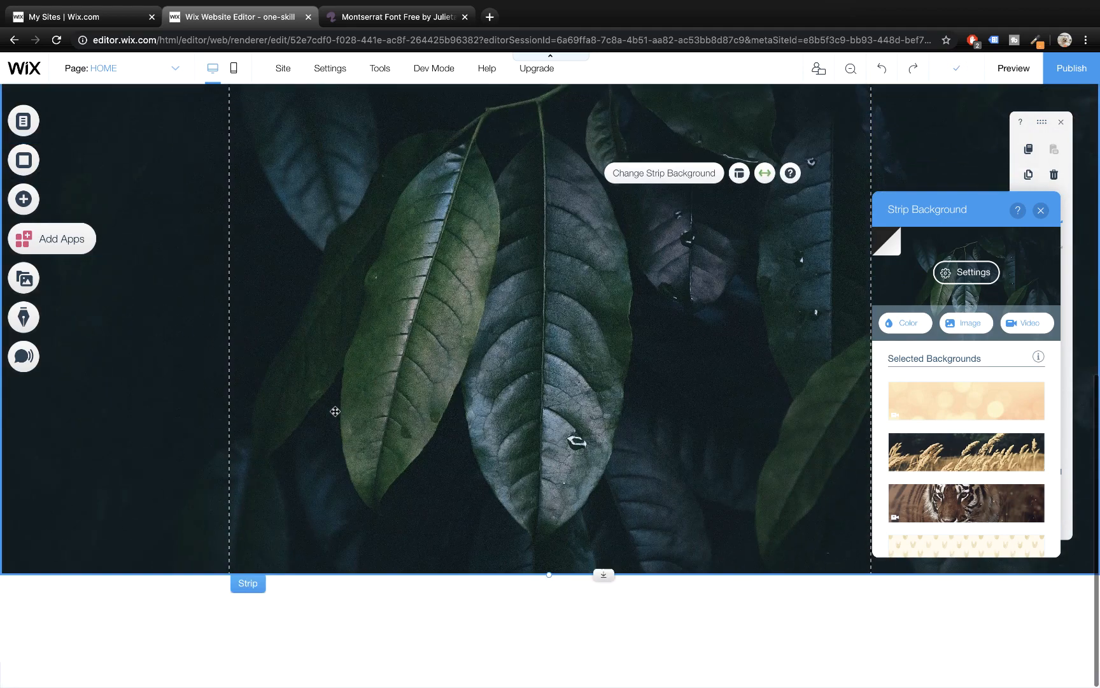
- Compare the leaves strip with the heading layout of the POPULAR TUTORIALS section on onepowerpoint.com
{"action": "scroll", "coordinate": [346, 426], "scroll_direction": "up", "scroll_amount": 10}
{"action": "scroll", "coordinate": [455, 376], "scroll_direction": "up", "scroll_amount": 2}
{"action": "key", "text": "ctrl+Right"}
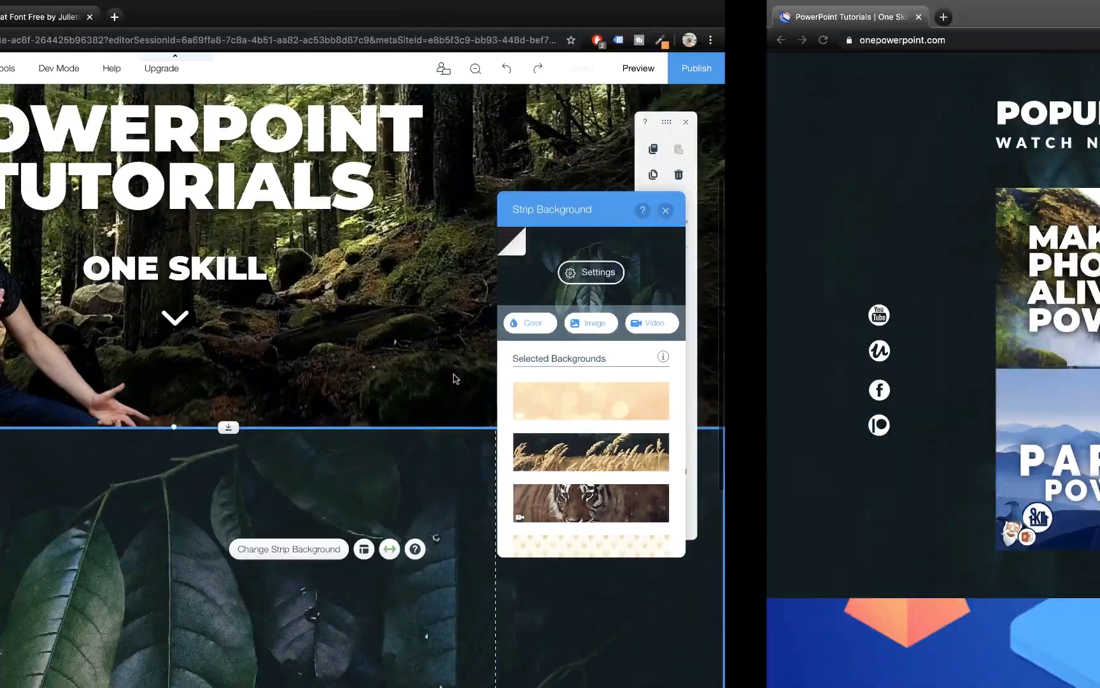
{"action": "scroll", "coordinate": [455, 380], "scroll_direction": "up", "scroll_amount": 2}
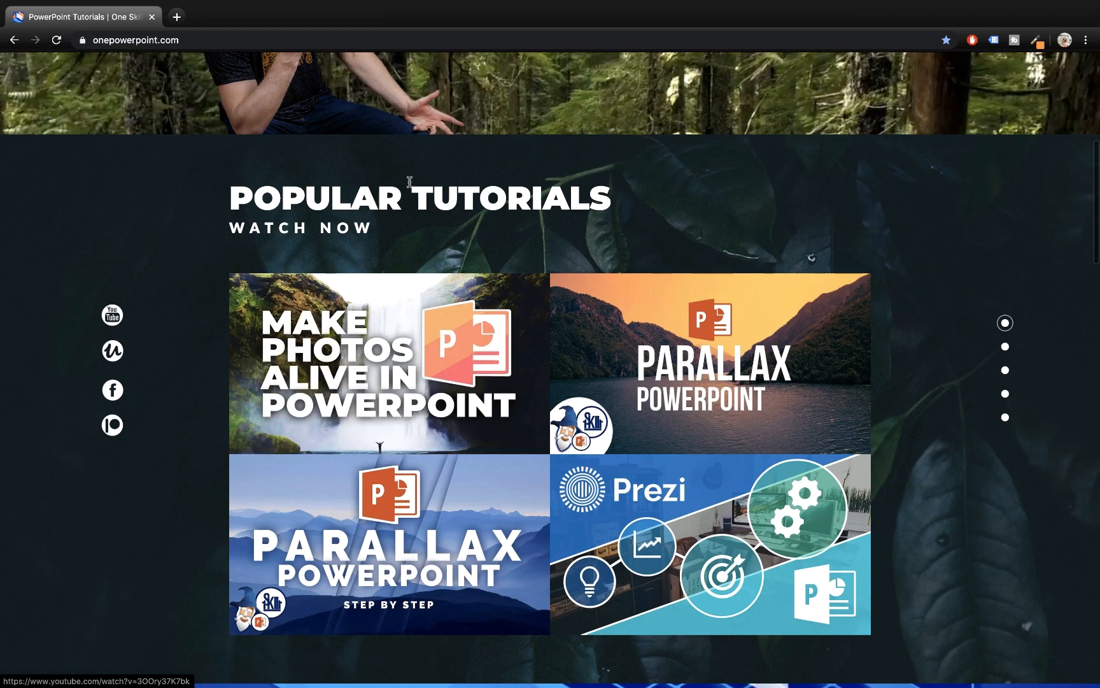
{"action": "scroll", "coordinate": [465, 350], "scroll_direction": "up", "scroll_amount": 4}
{"action": "key", "text": "ctrl+Left"}
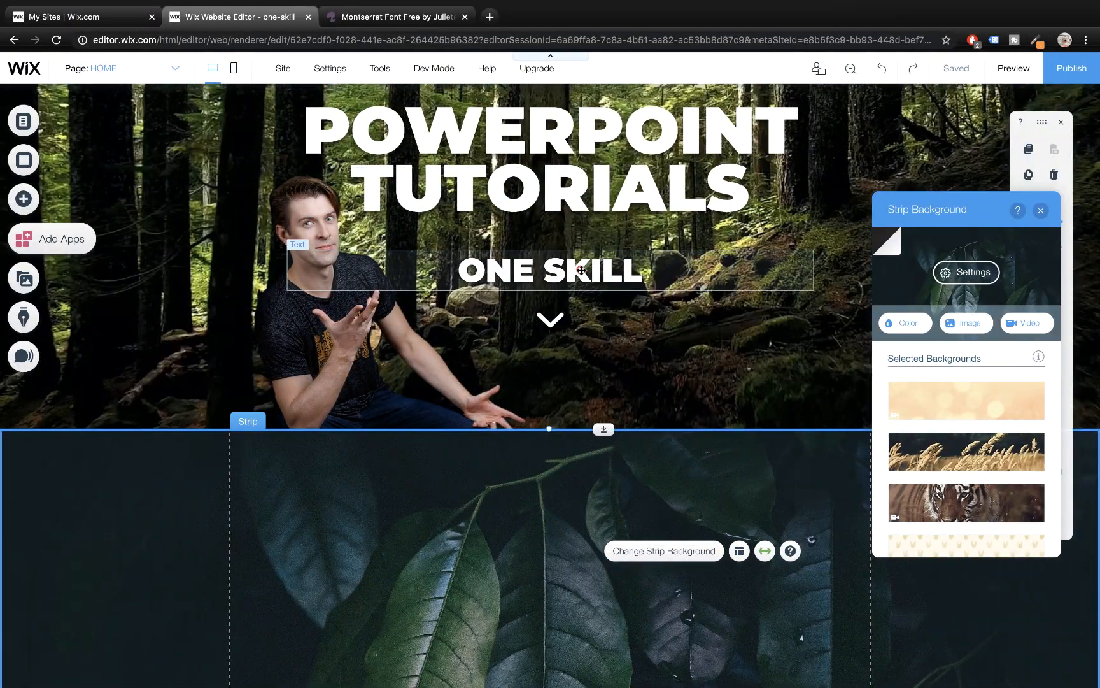
- Duplicate the ONE SKILL text and place the copy near the upper edge of the leaves strip, at about X 52, Y 858
{"action": "left_click", "coordinate": [579, 270]}
{"action": "right_click", "coordinate": [579, 270]}
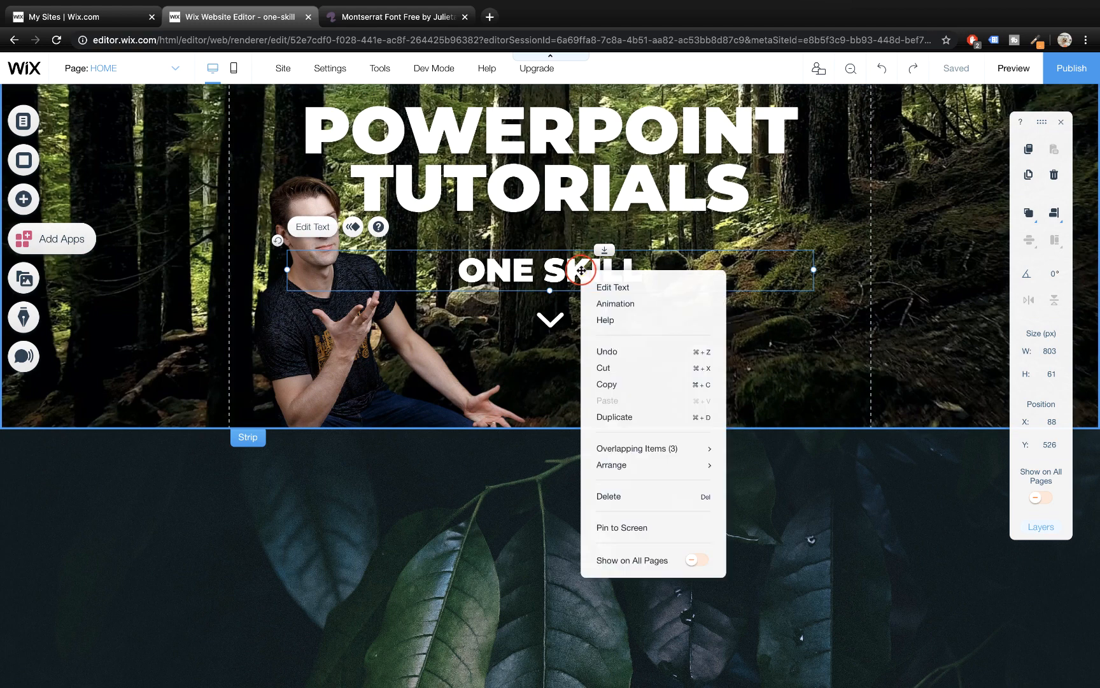
{"action": "left_click", "coordinate": [613, 417]}
{"action": "left_click", "coordinate": [517, 279]}
{"action": "left_click_drag", "start_coordinate": [518, 278], "coordinate": [491, 476]}
- Left-align the copied ONE SKILL text and move its box to the left gridline at X 0, Y 856
{"action": "double_click", "coordinate": [496, 487]}
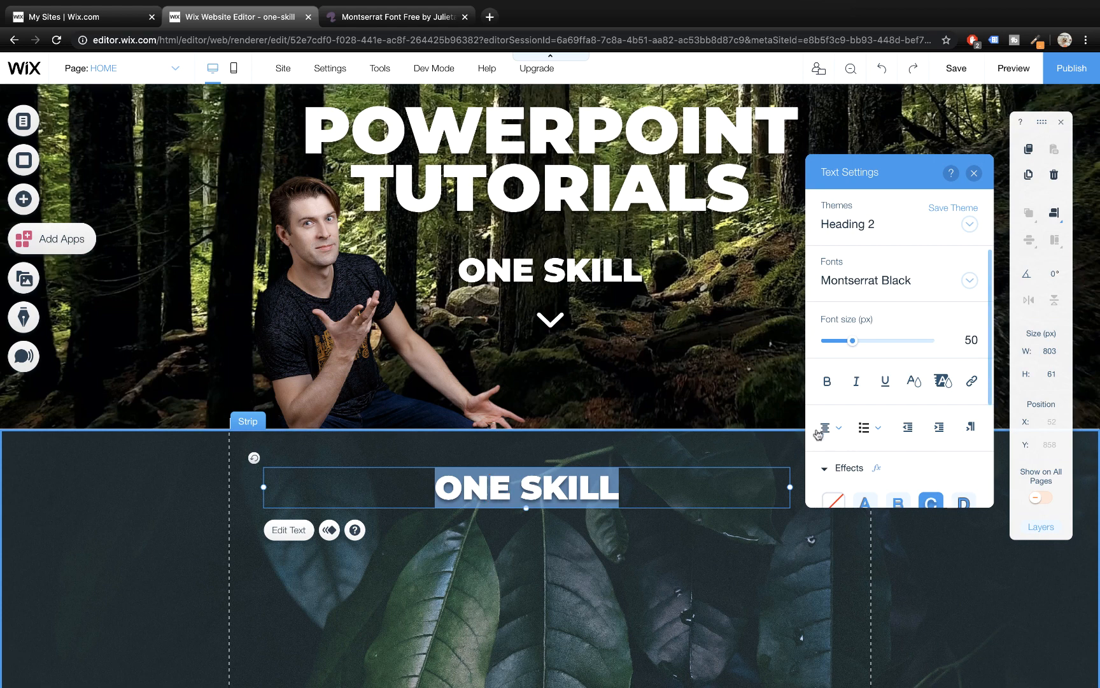
{"action": "left_click", "coordinate": [822, 430]}
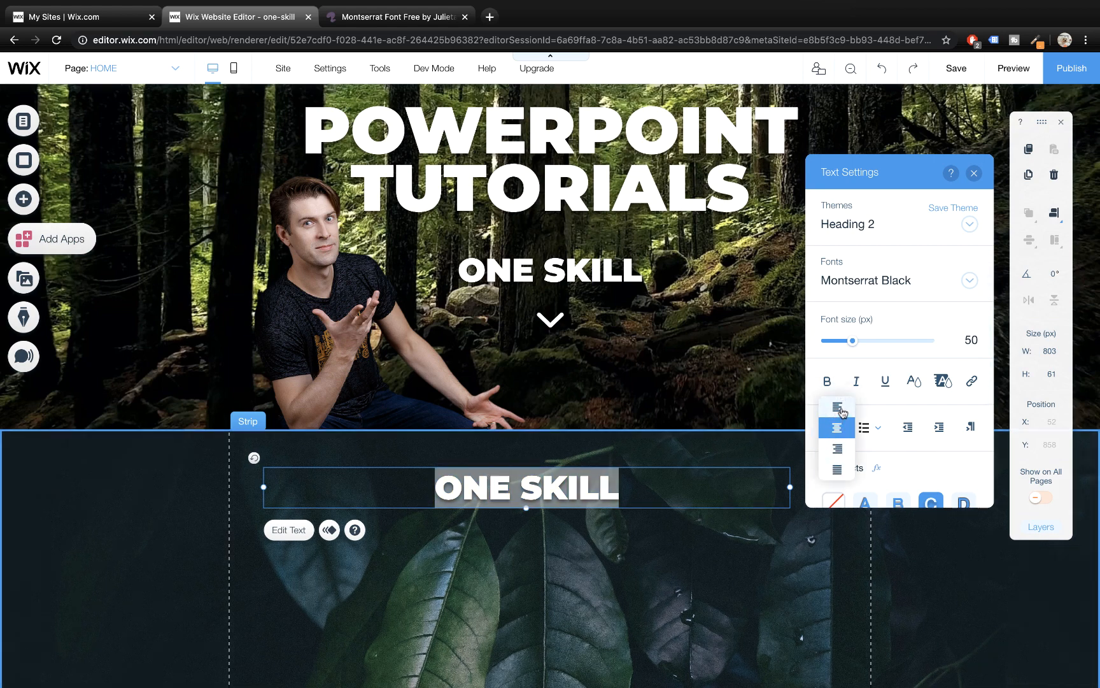
{"action": "left_click", "coordinate": [839, 408]}
{"action": "left_click", "coordinate": [974, 172]}
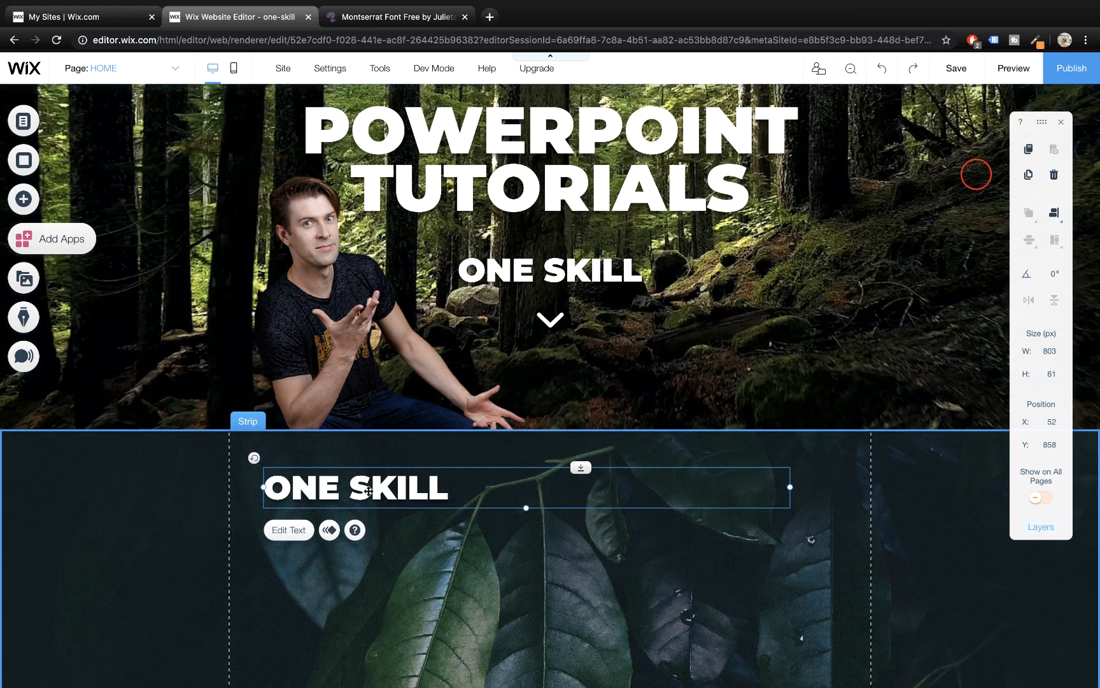
{"action": "left_click_drag", "start_coordinate": [366, 488], "coordinate": [331, 487]}
- Duplicate the left-aligned ONE SKILL heading and place the copy directly beneath it at X 0, about Y 924
{"action": "scroll", "coordinate": [367, 533], "scroll_direction": "down", "scroll_amount": 2}
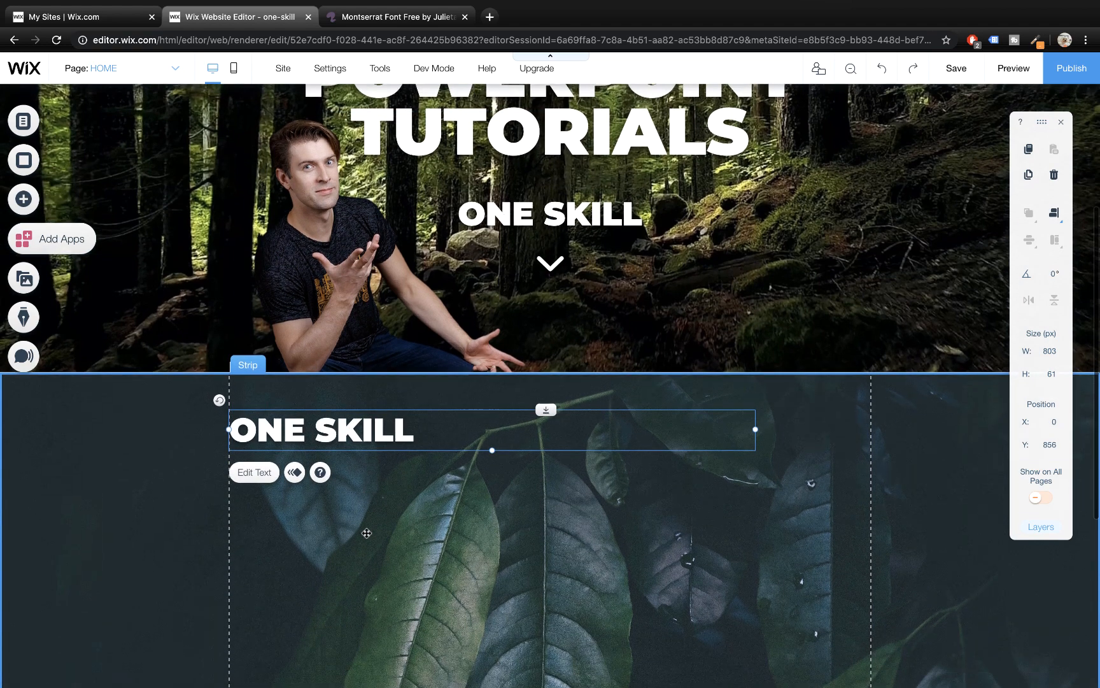
{"action": "scroll", "coordinate": [367, 532], "scroll_direction": "down", "scroll_amount": 2}
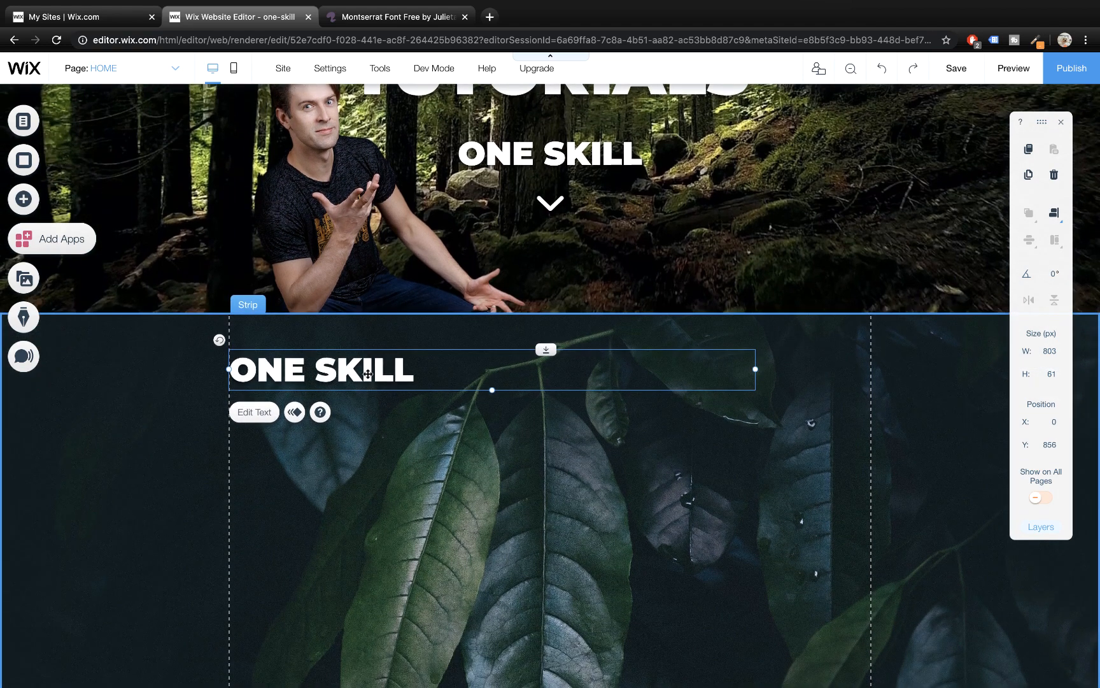
{"action": "right_click", "coordinate": [365, 376]}
{"action": "left_click", "coordinate": [424, 245]}
{"action": "left_click_drag", "start_coordinate": [353, 380], "coordinate": [343, 411]}
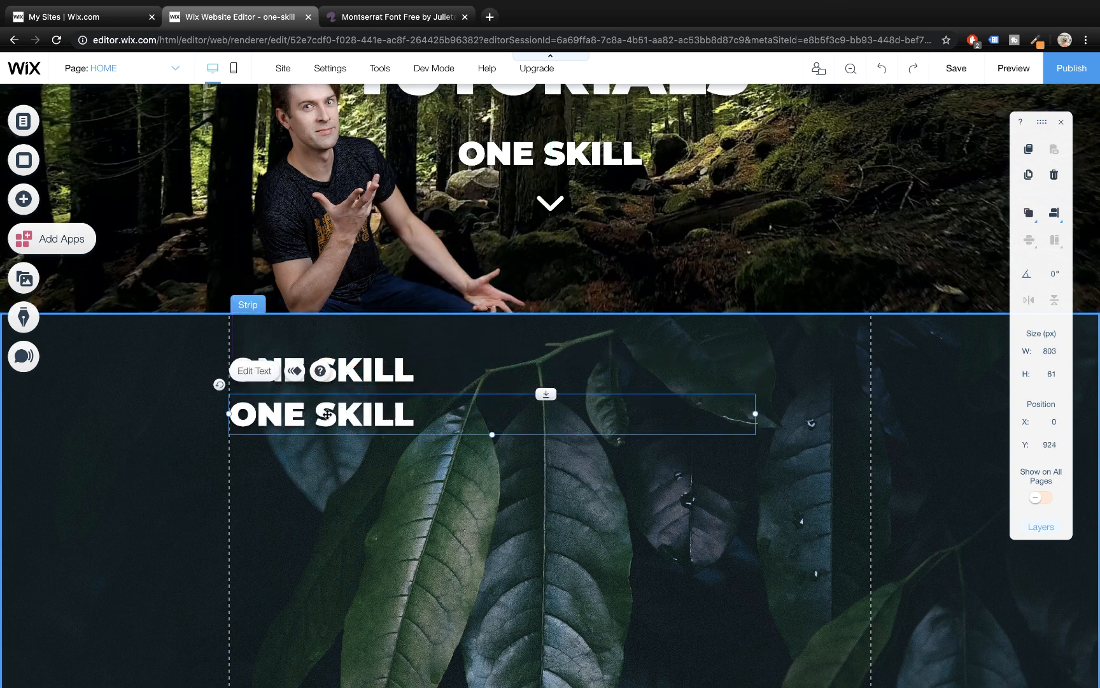
- Replace the lower copy's text with WATCH NOW and set its font size to 22 px
{"action": "double_click", "coordinate": [326, 415]}
{"action": "type", "text": "WATCH NOW"}
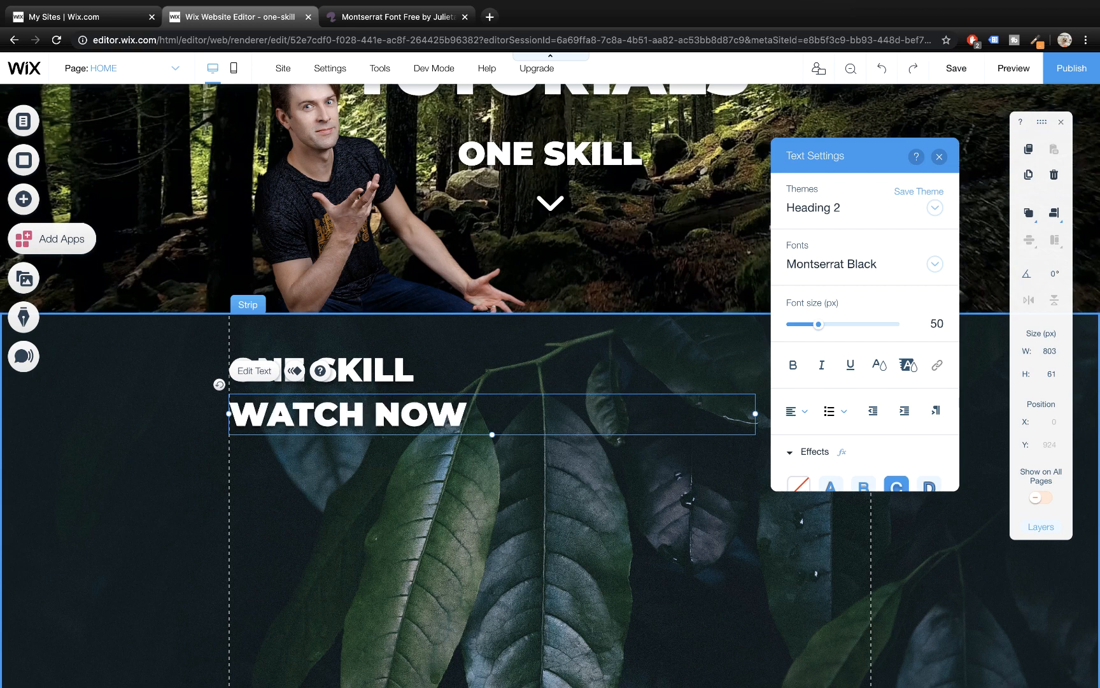
{"action": "key", "text": "super+a"}
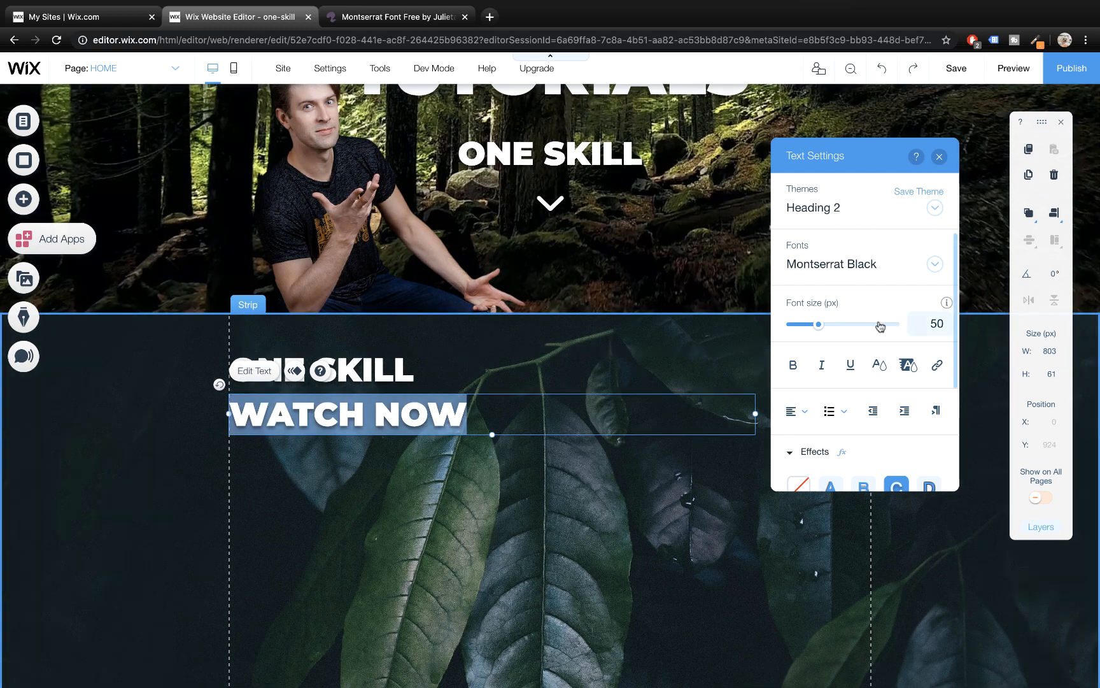
{"action": "left_click", "coordinate": [933, 322]}
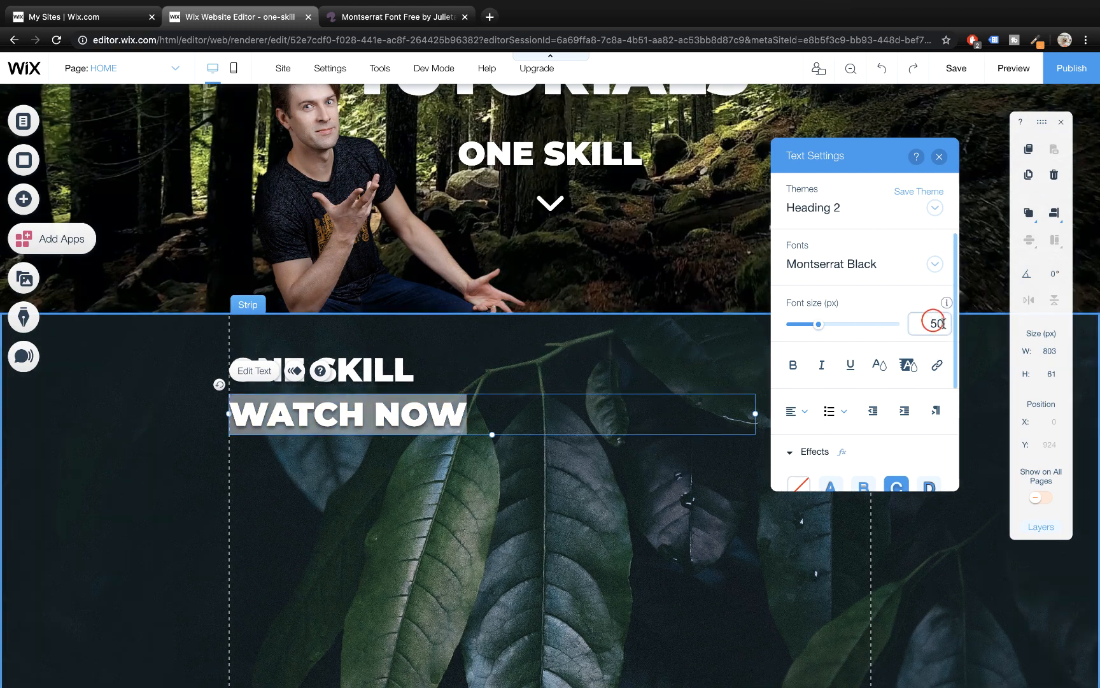
{"action": "key", "text": "Return"}
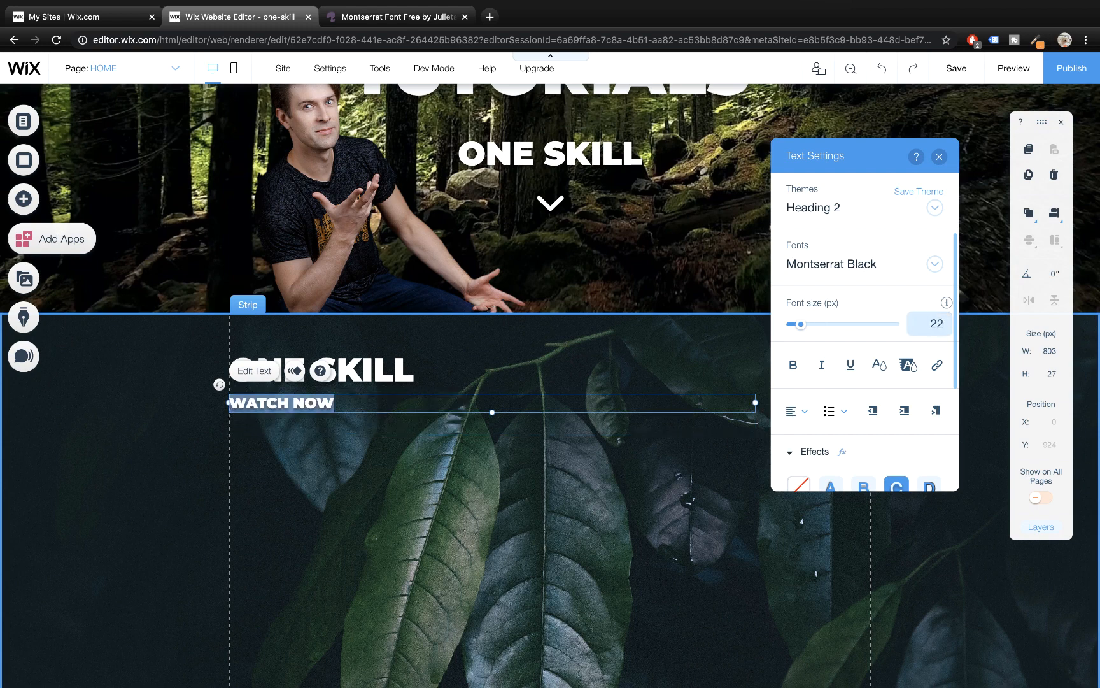
- Set the character spacing of the WATCH NOW text to 0.4
{"action": "scroll", "coordinate": [864, 340], "scroll_direction": "down", "scroll_amount": 5}
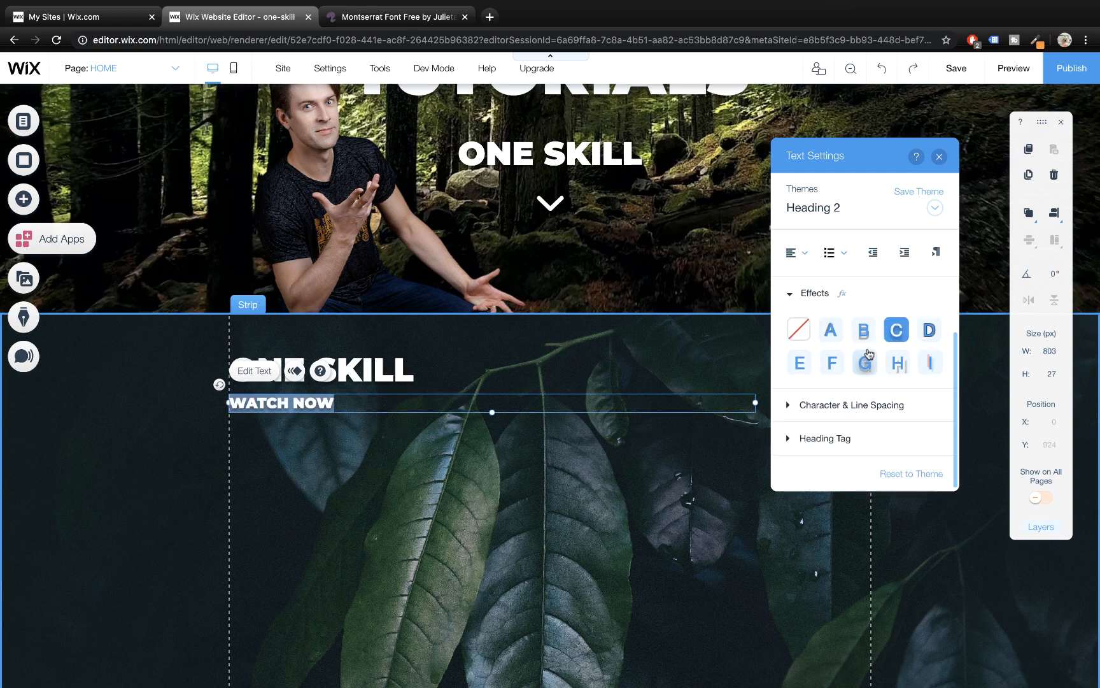
{"action": "left_click", "coordinate": [787, 408]}
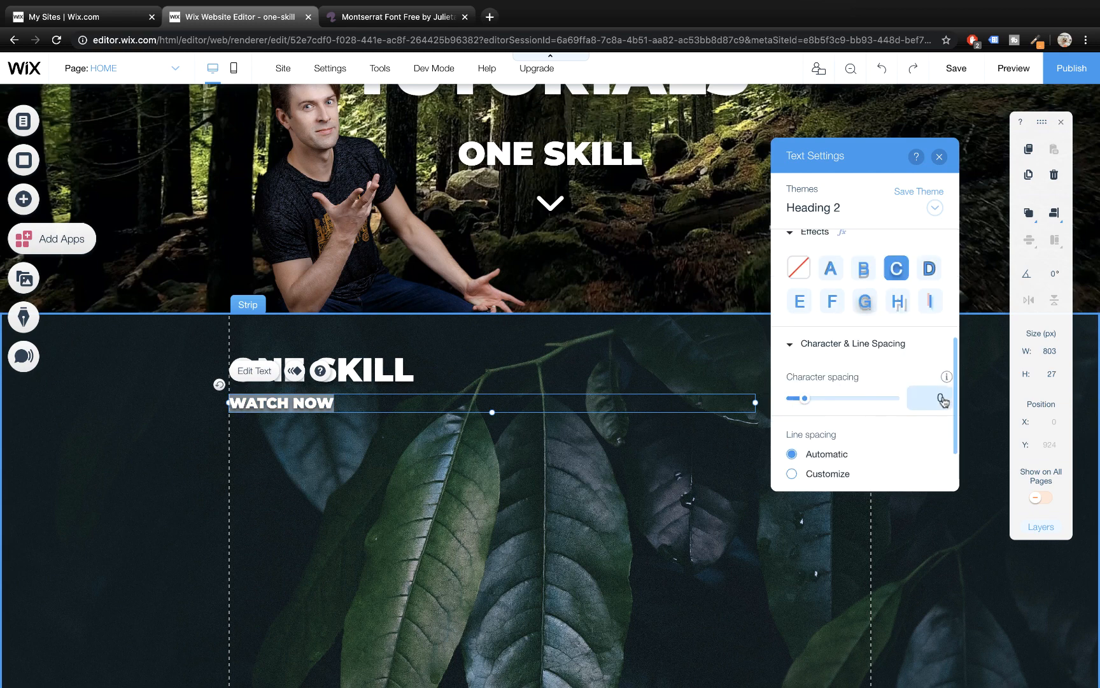
{"action": "left_click_drag", "start_coordinate": [809, 401], "coordinate": [857, 400]}
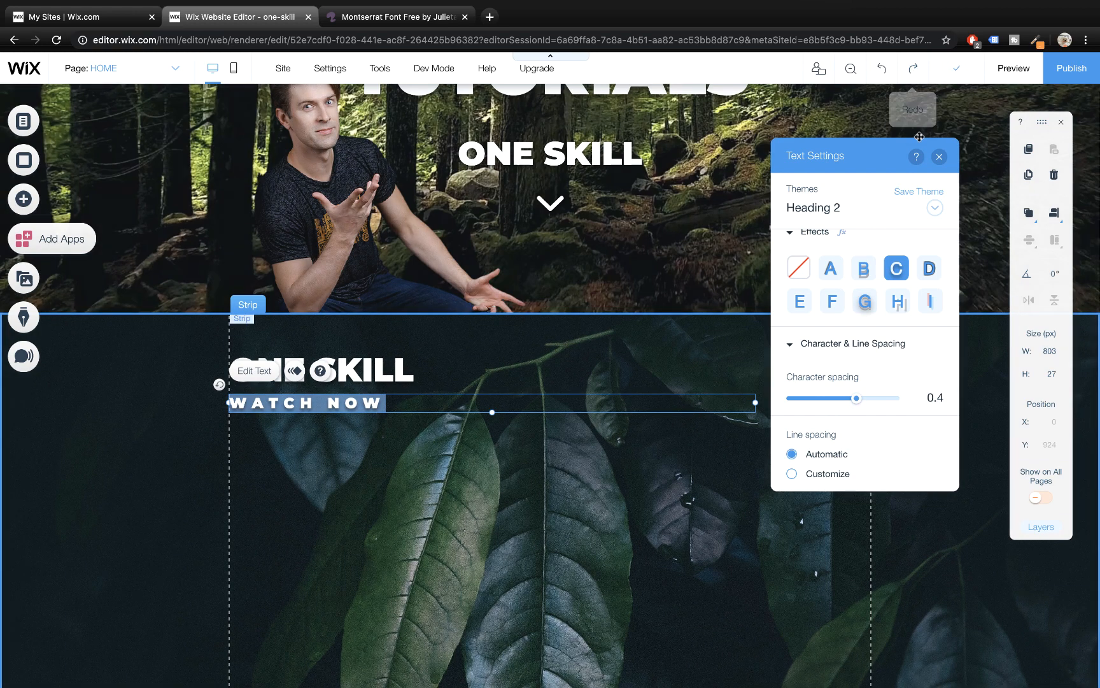
- Replace the left-aligned ONE SKILL heading's text in the leaves strip with POPULAR TUTORIALS
{"action": "left_click", "coordinate": [940, 159]}
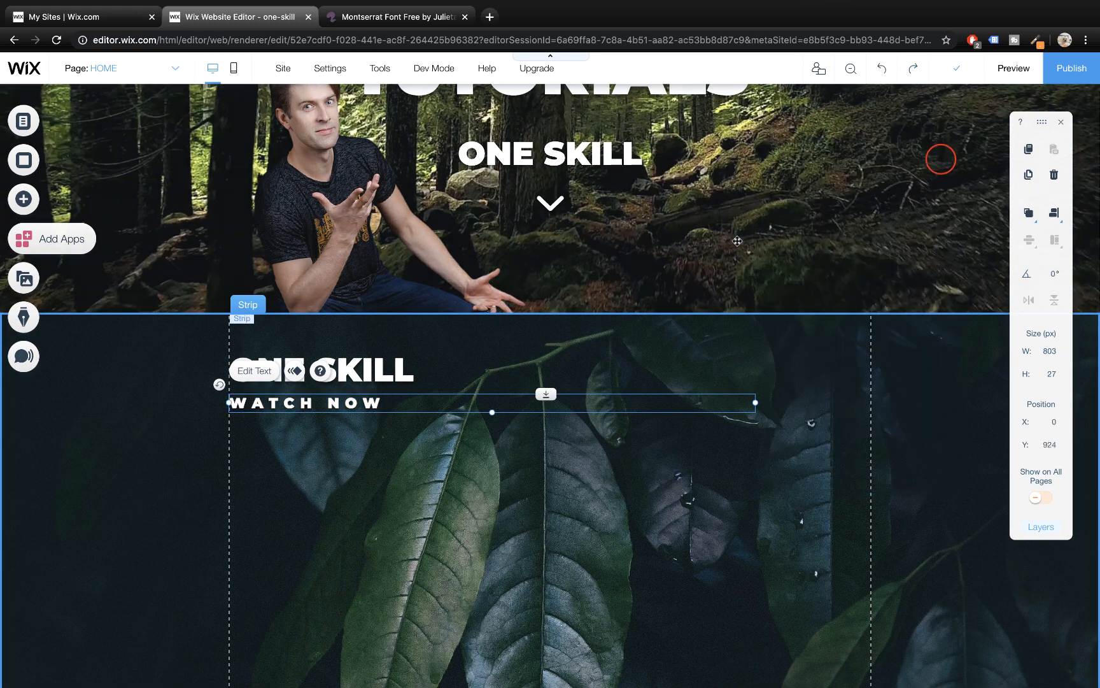
{"action": "scroll", "coordinate": [786, 189], "scroll_direction": "down", "scroll_amount": 1}
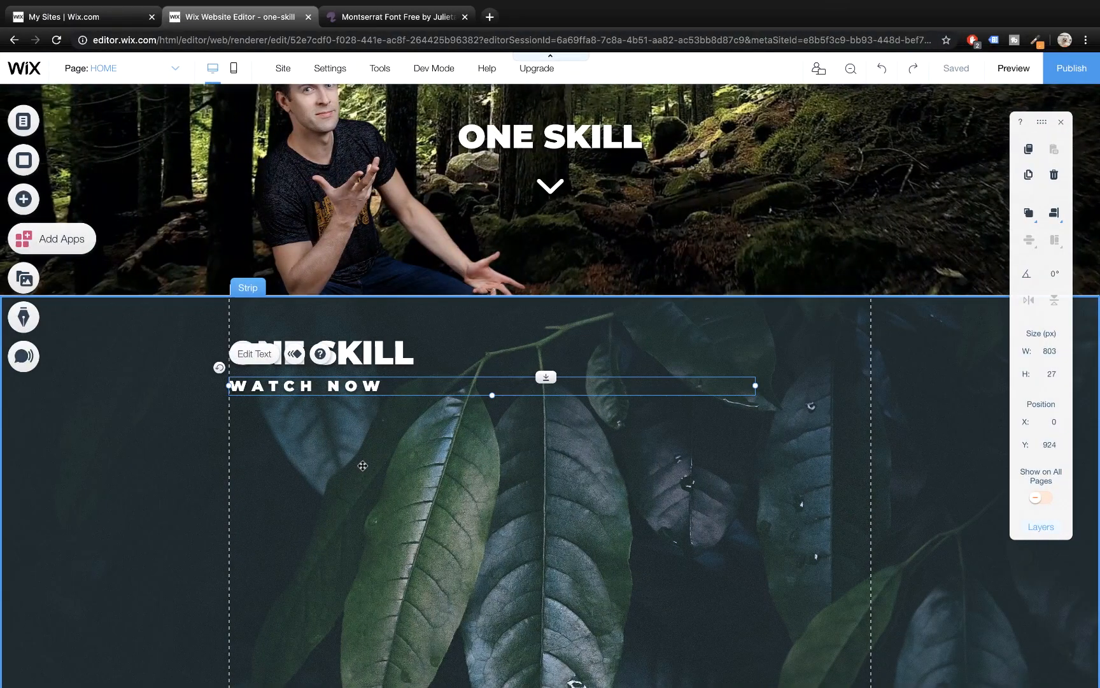
{"action": "scroll", "coordinate": [362, 465], "scroll_direction": "down", "scroll_amount": 1}
{"action": "left_click", "coordinate": [297, 505]}
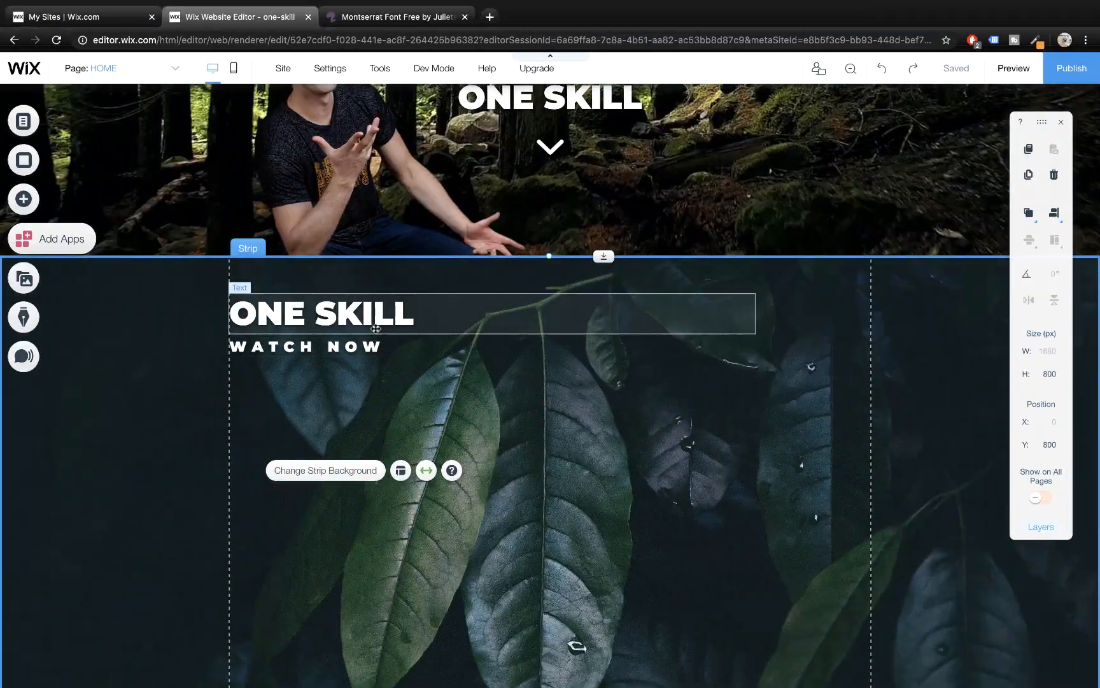
{"action": "left_click", "coordinate": [376, 322]}
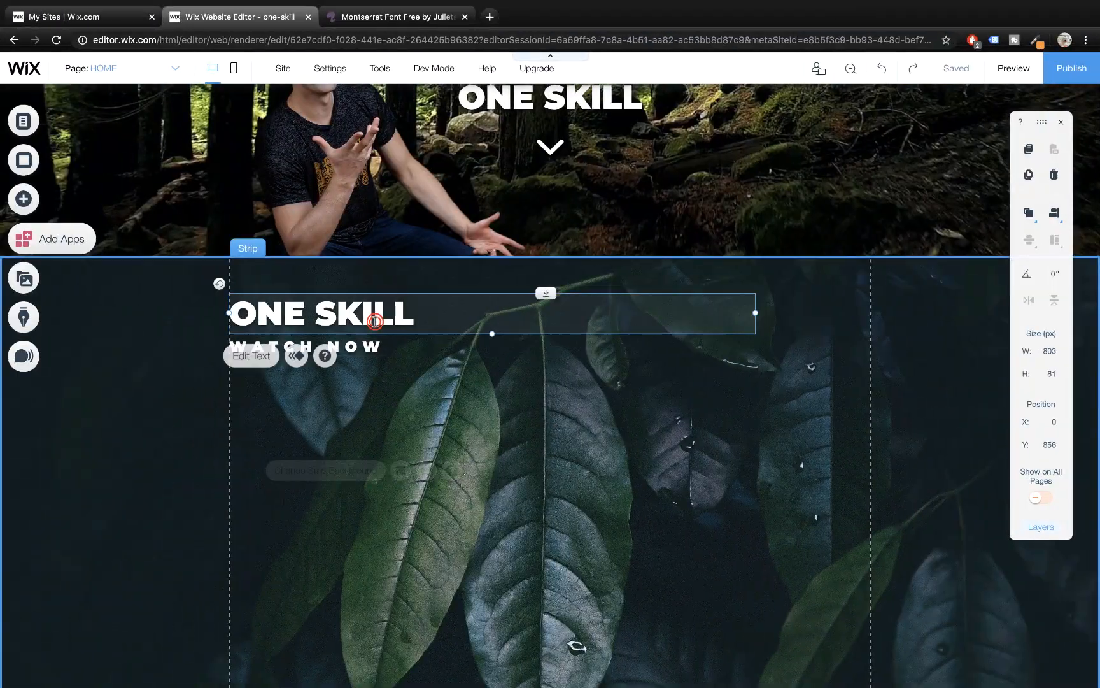
{"action": "double_click", "coordinate": [376, 320]}
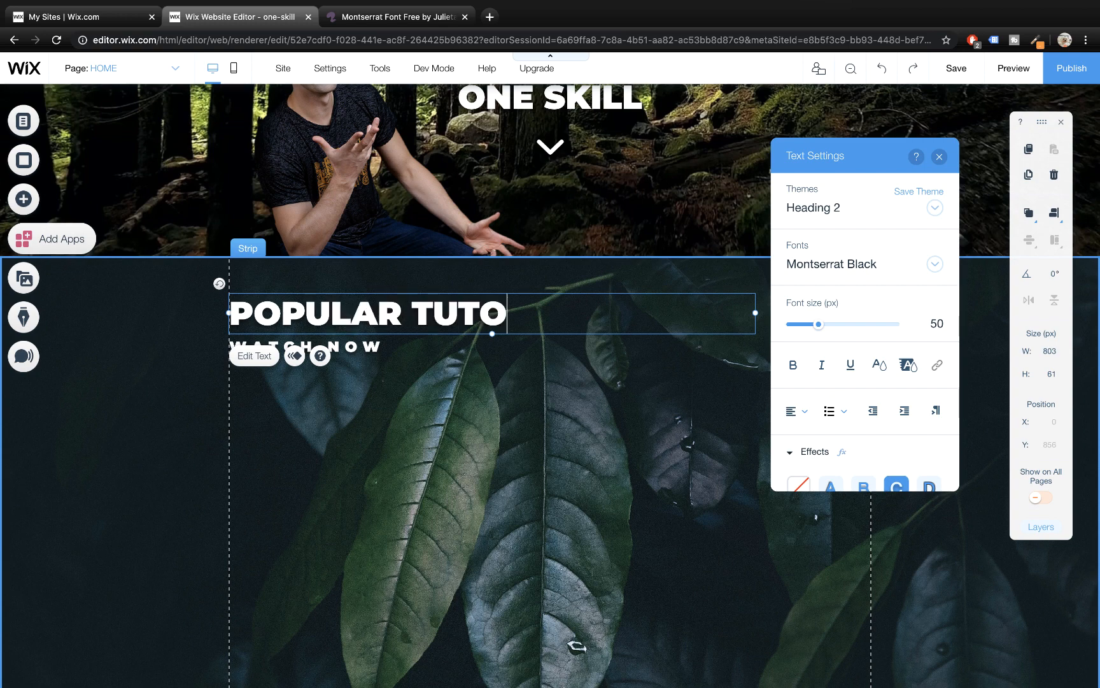
{"action": "scroll", "coordinate": [550, 385], "scroll_direction": "down", "scroll_amount": 1}
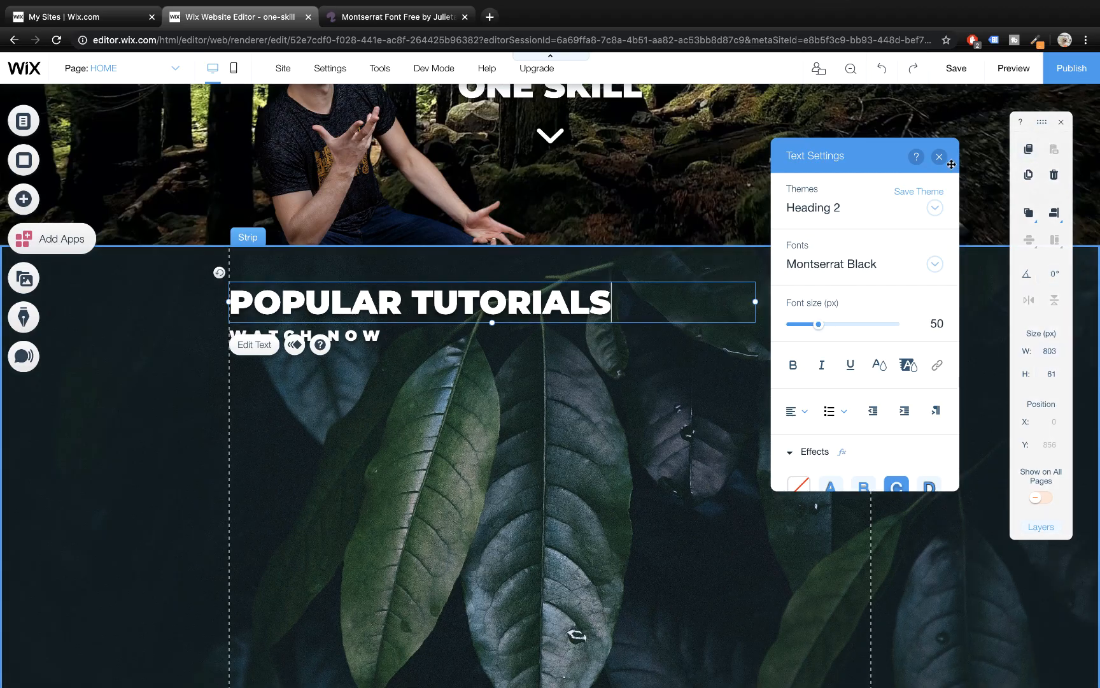
{"action": "left_click", "coordinate": [940, 157]}
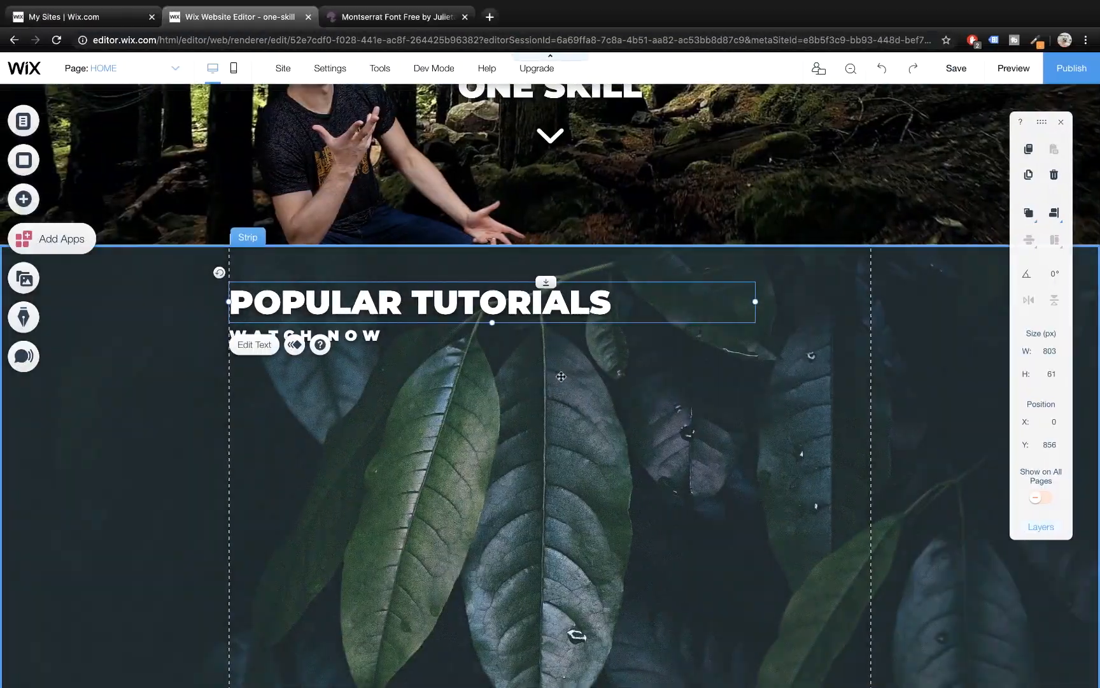
- Check the video grid on the finished onepowerpoint.com site and add a Wix Pro Gallery below the Popular Tutorials headings
{"action": "scroll", "coordinate": [561, 375], "scroll_direction": "down", "scroll_amount": 2}
{"action": "scroll", "coordinate": [562, 375], "scroll_direction": "up", "scroll_amount": 1}
{"action": "key", "text": "ctrl+Right"}
{"action": "scroll", "coordinate": [432, 376], "scroll_direction": "down", "scroll_amount": 5}
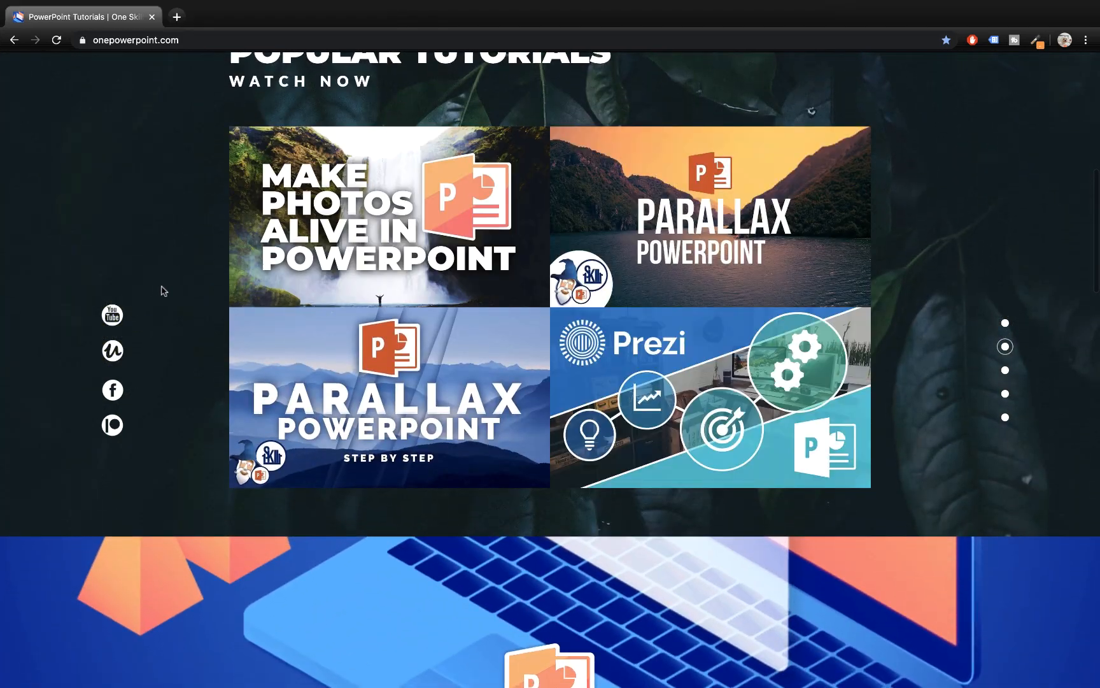
{"action": "key", "text": "ctrl+Left"}
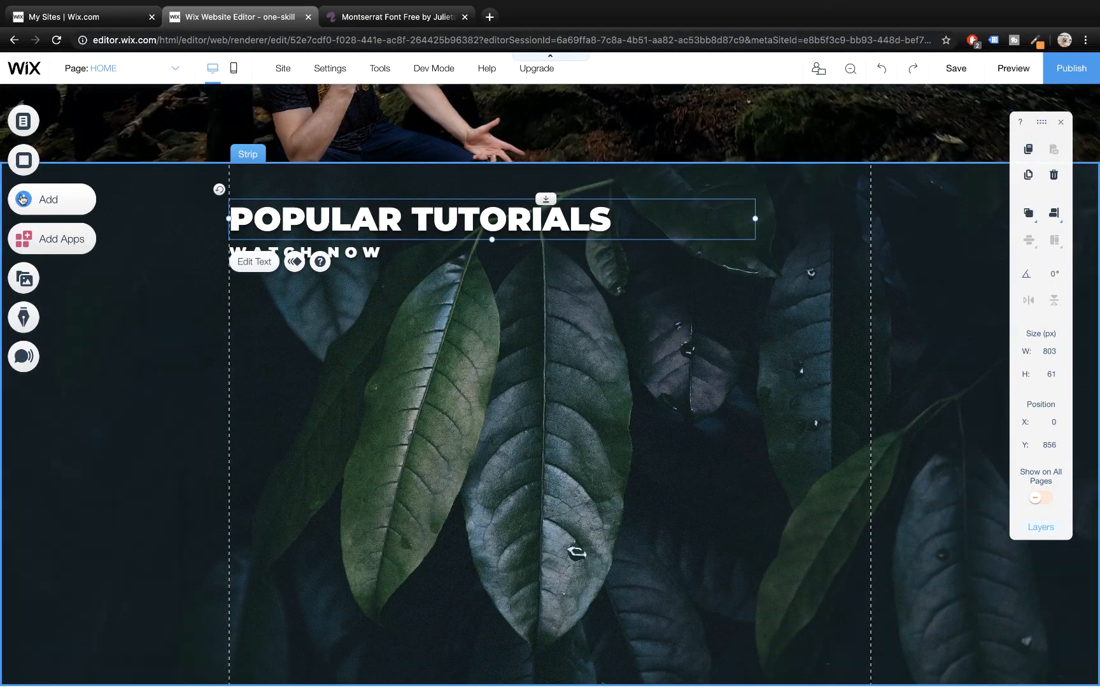
{"action": "left_click", "coordinate": [24, 199]}
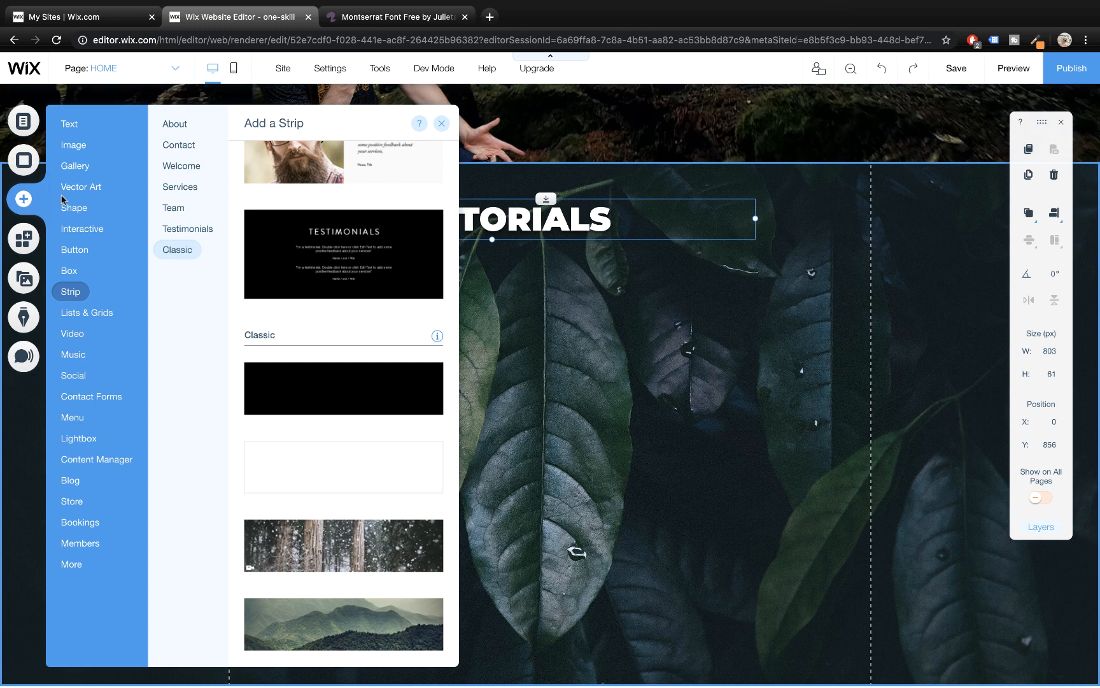
{"action": "left_click", "coordinate": [70, 165]}
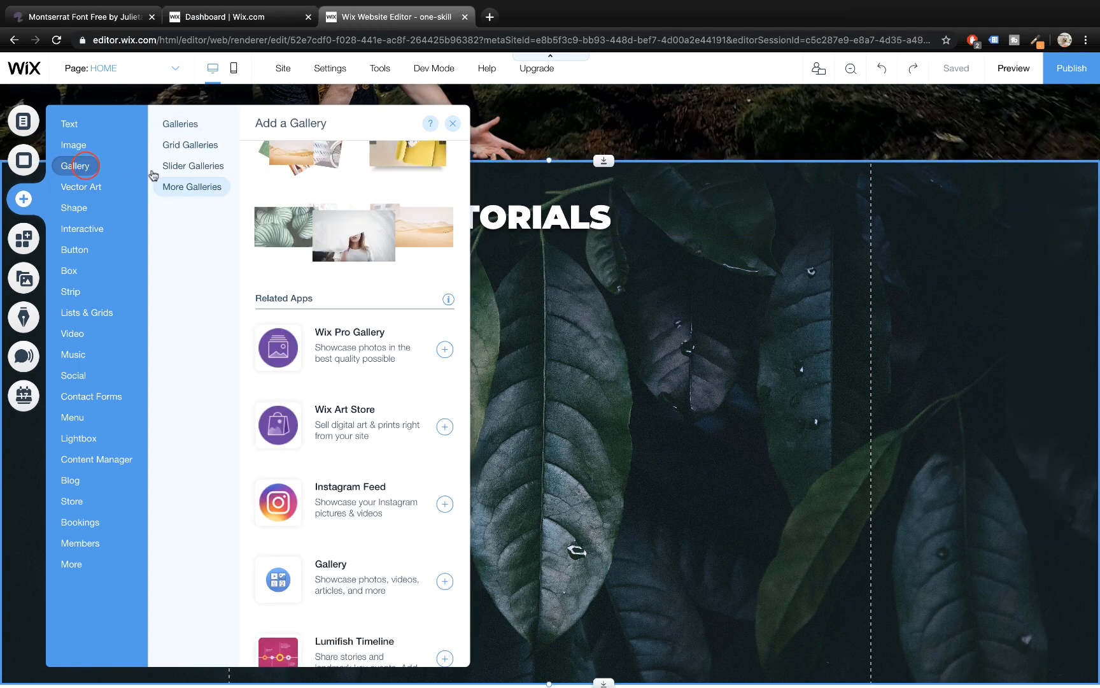
{"action": "left_click", "coordinate": [202, 191]}
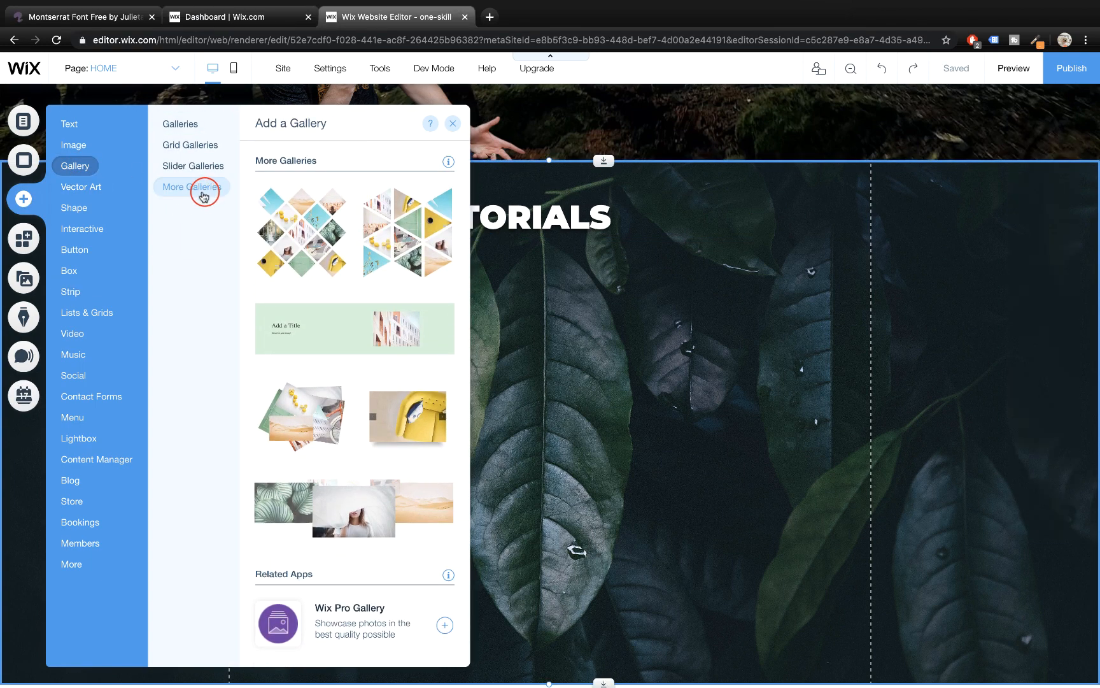
{"action": "scroll", "coordinate": [297, 264], "scroll_direction": "down", "scroll_amount": 5}
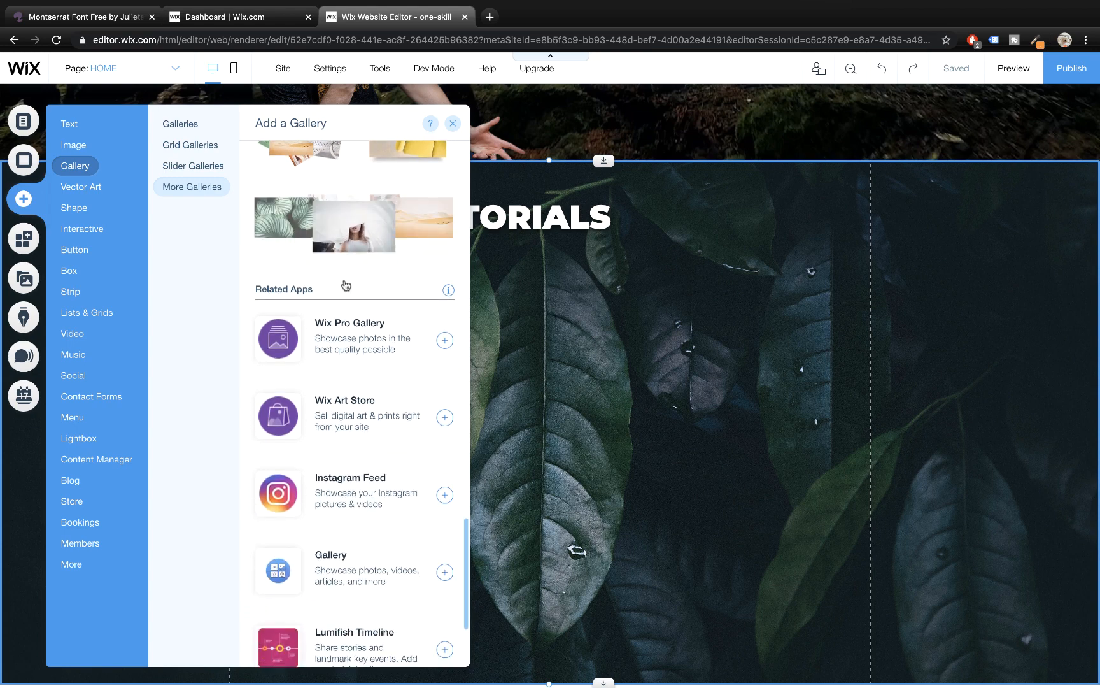
{"action": "left_click", "coordinate": [444, 340]}
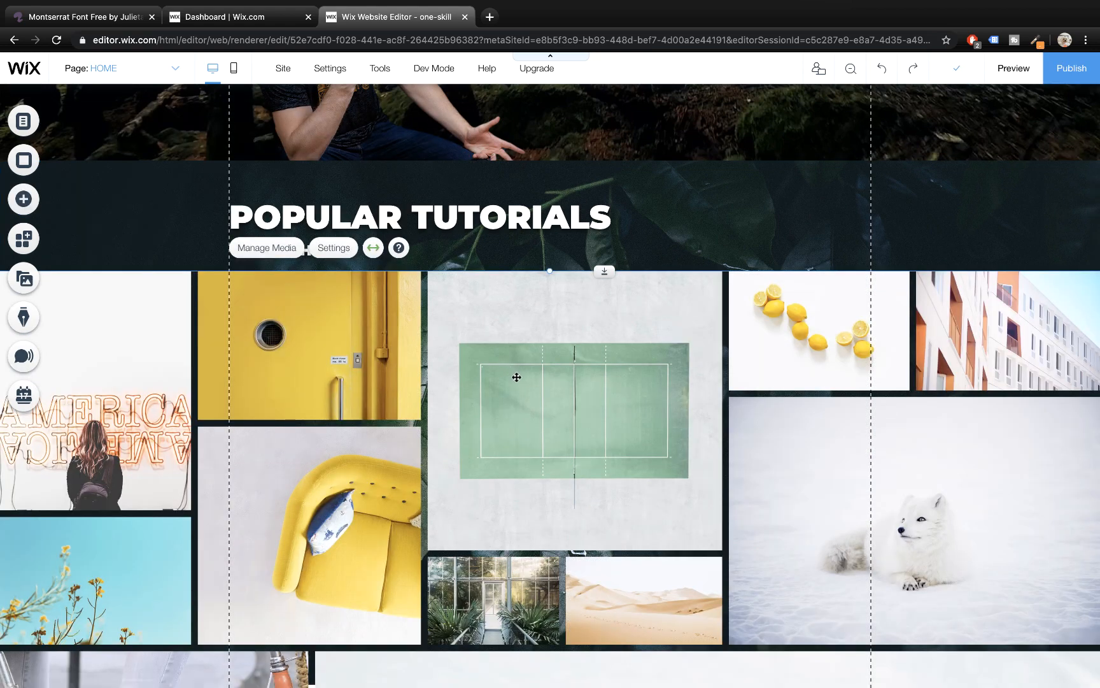
- Change the Wix Pro Gallery's layout to Grid
{"action": "scroll", "coordinate": [517, 377], "scroll_direction": "down", "scroll_amount": 2}
{"action": "scroll", "coordinate": [517, 377], "scroll_direction": "down", "scroll_amount": 6}
{"action": "scroll", "coordinate": [517, 377], "scroll_direction": "up", "scroll_amount": 8}
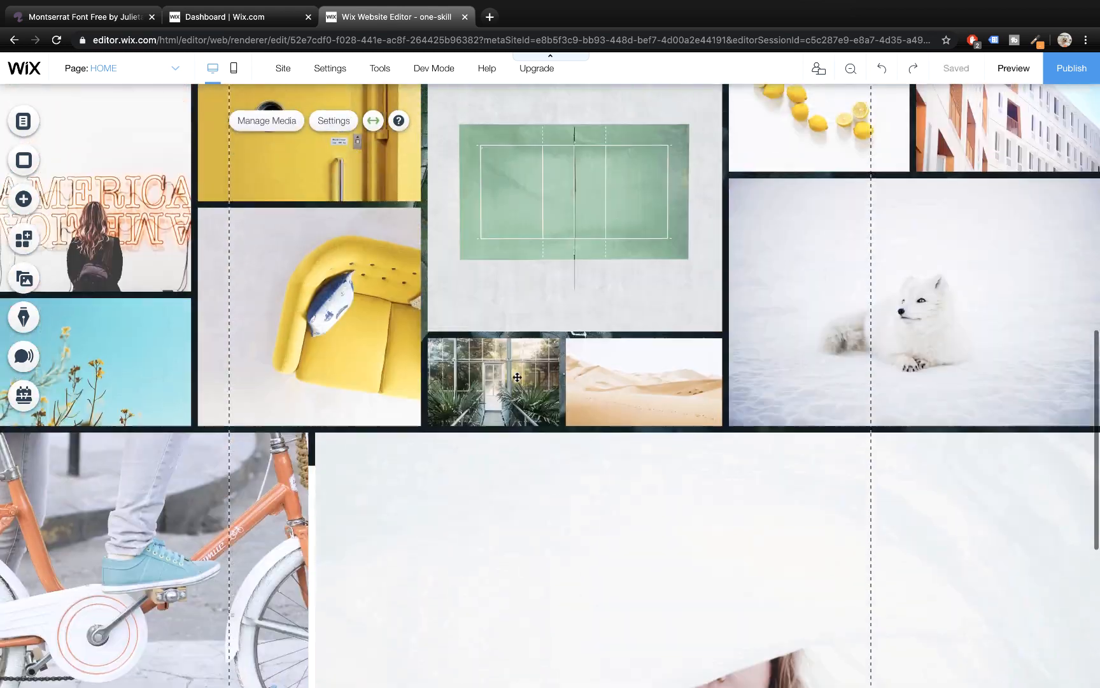
{"action": "scroll", "coordinate": [517, 377], "scroll_direction": "up", "scroll_amount": 2}
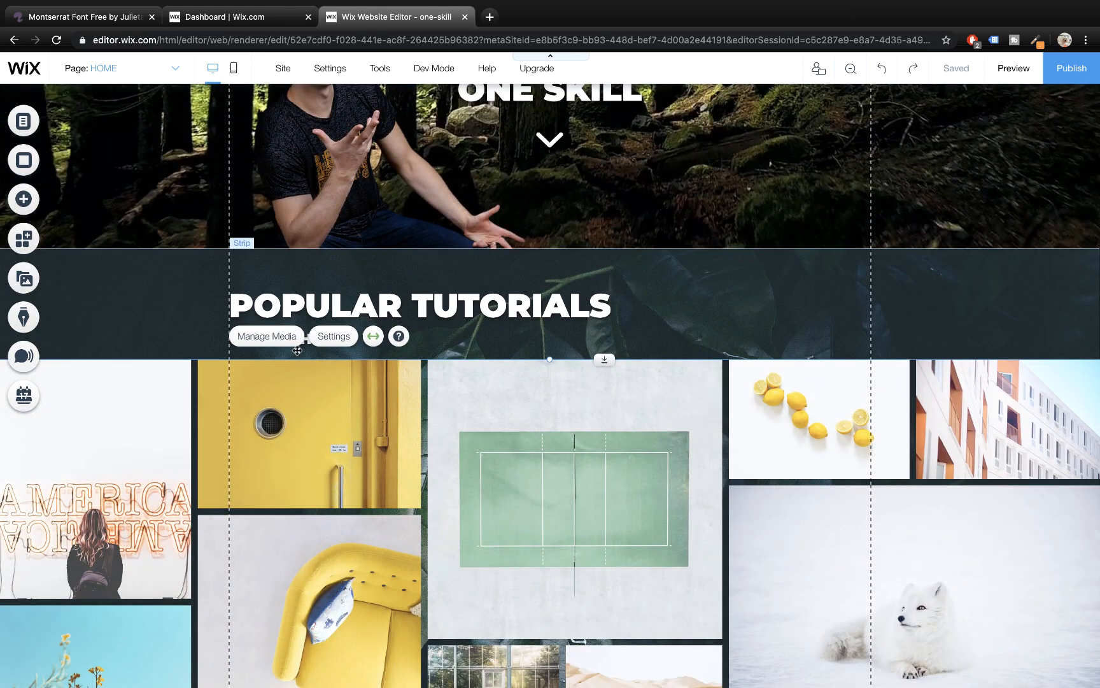
{"action": "left_click", "coordinate": [331, 340]}
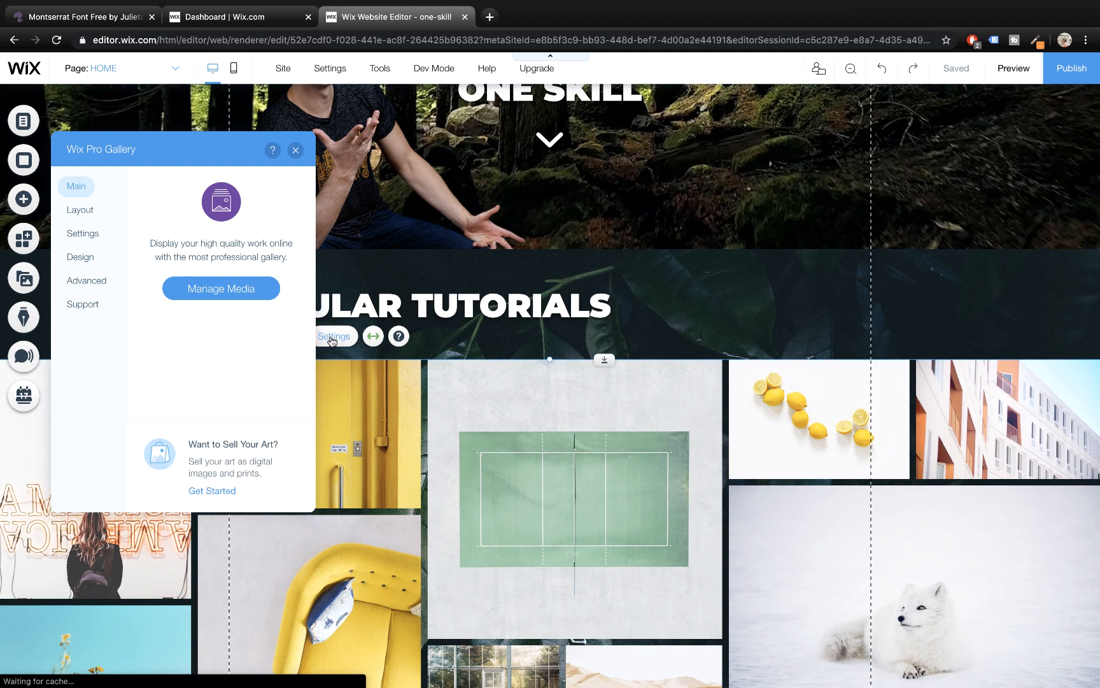
{"action": "left_click", "coordinate": [78, 210]}
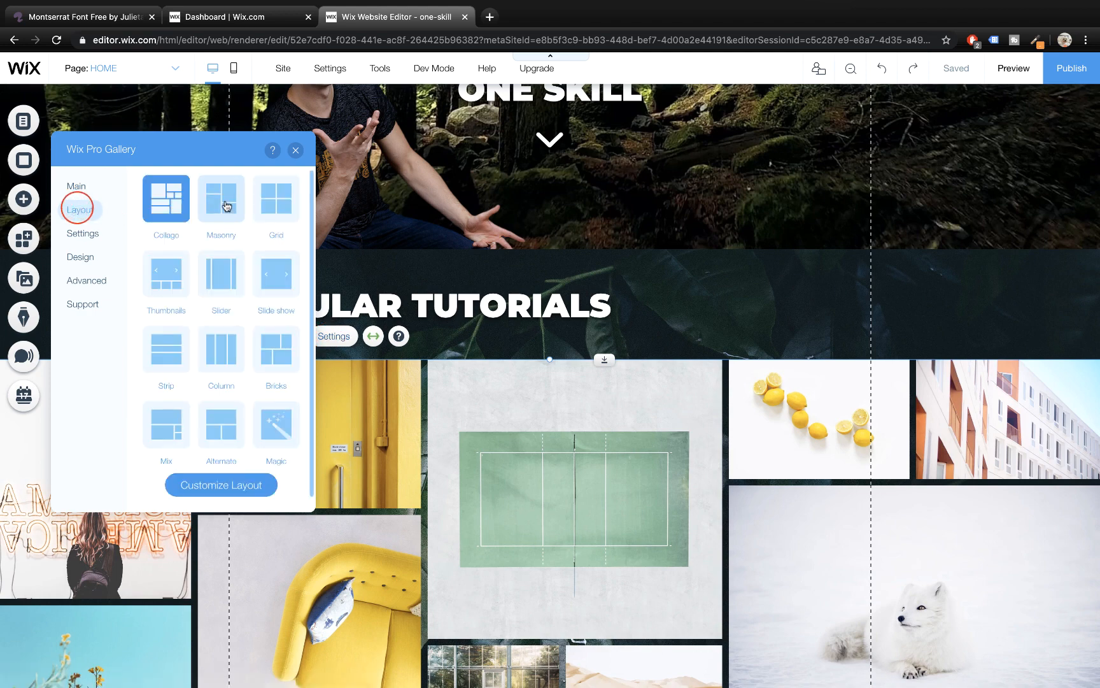
{"action": "left_click", "coordinate": [278, 205]}
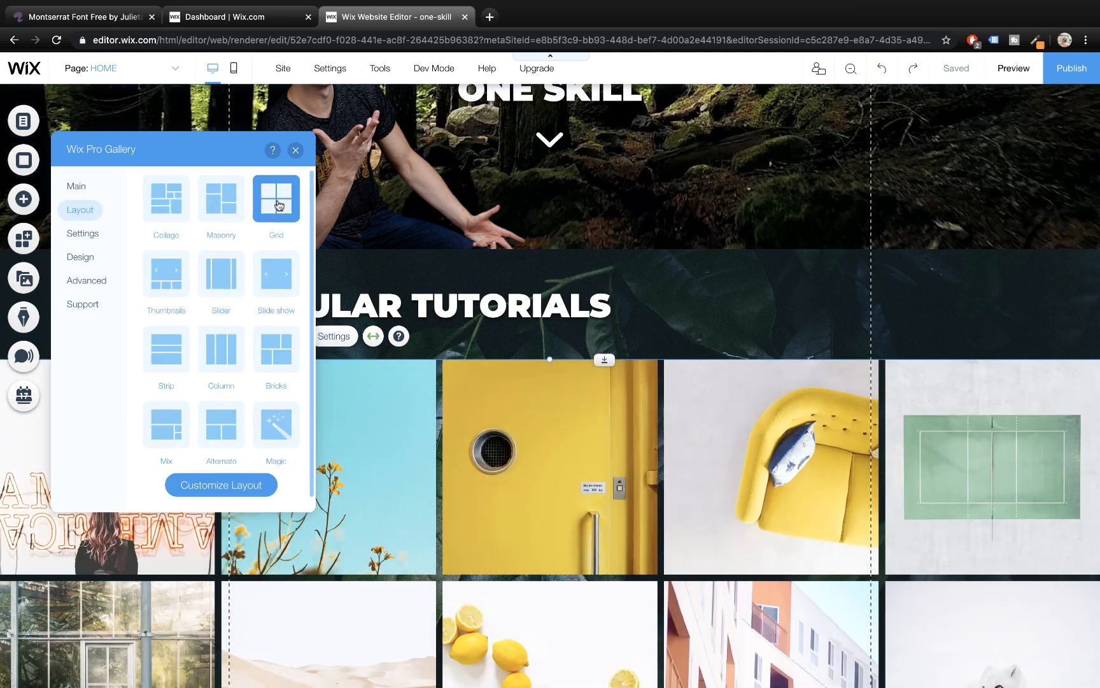
- Customize the grid layout with a 16:9 image ratio and a spacing of 0
{"action": "left_click", "coordinate": [233, 485]}
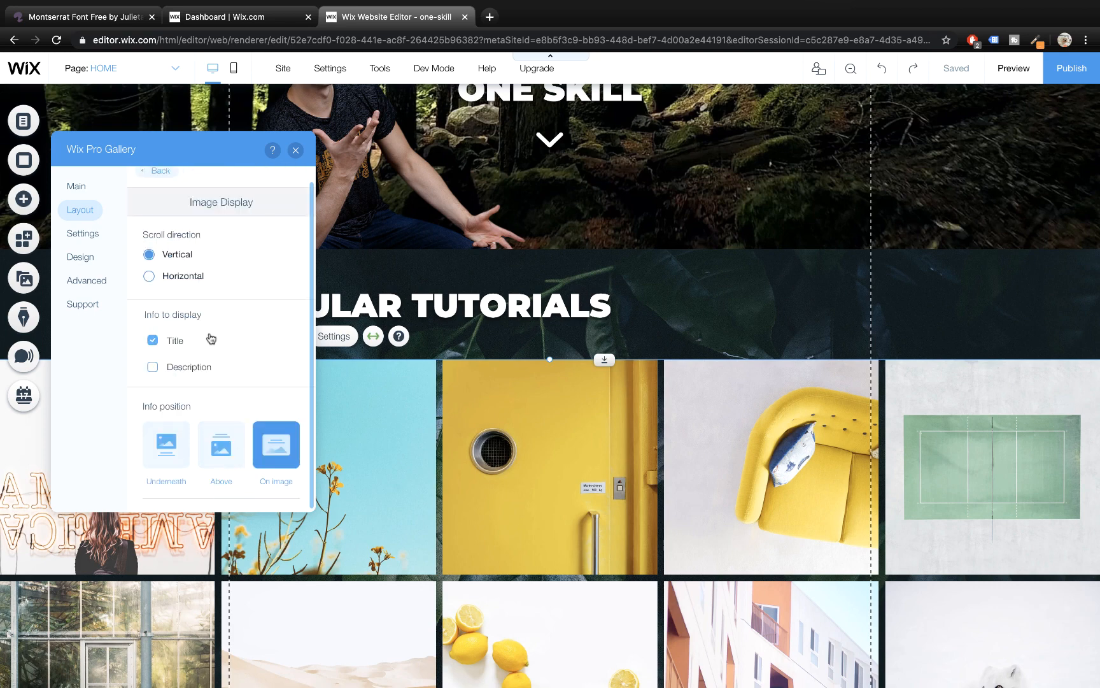
{"action": "scroll", "coordinate": [210, 337], "scroll_direction": "down", "scroll_amount": 8}
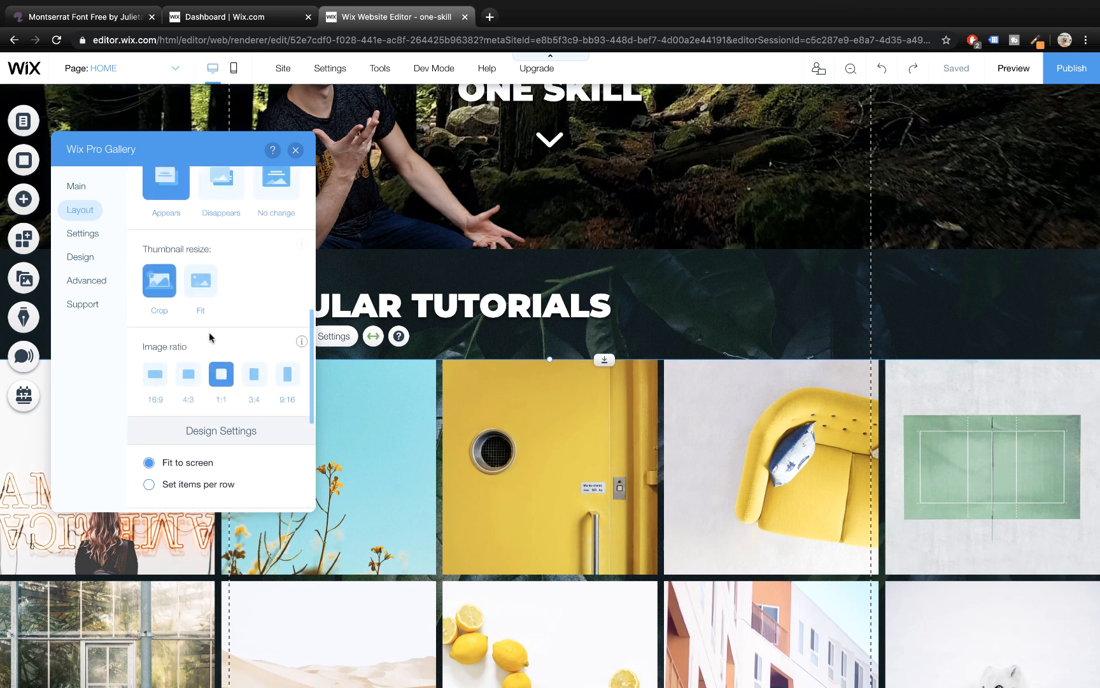
{"action": "left_click", "coordinate": [154, 375]}
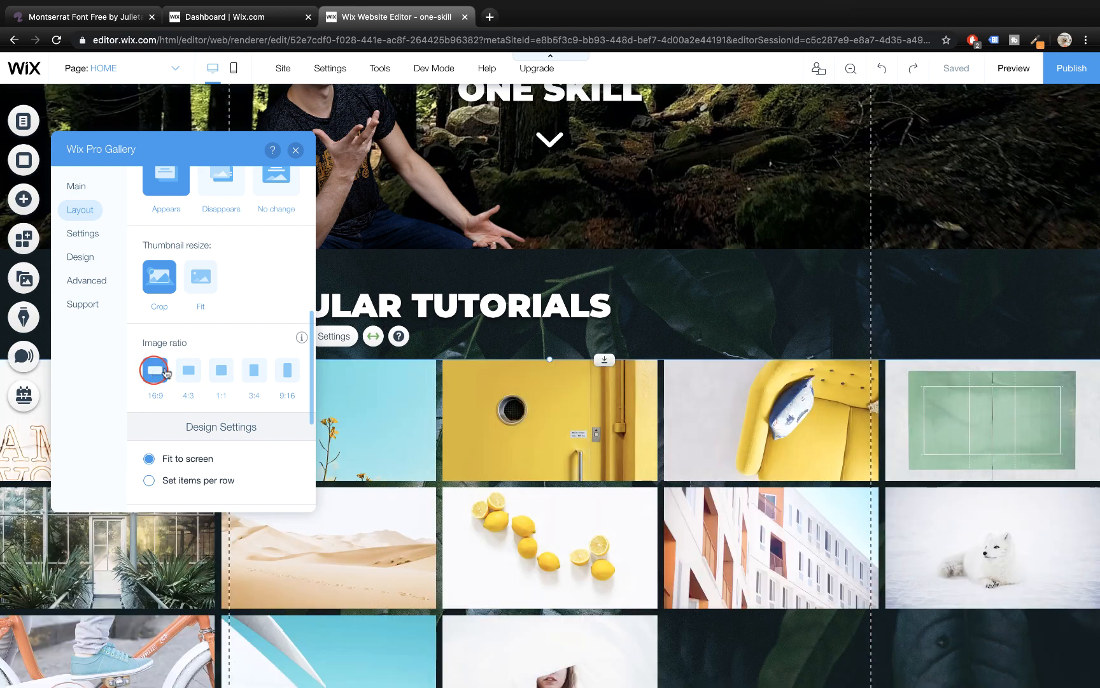
{"action": "scroll", "coordinate": [198, 360], "scroll_direction": "down", "scroll_amount": 4}
{"action": "left_click_drag", "start_coordinate": [152, 364], "coordinate": [141, 363]}
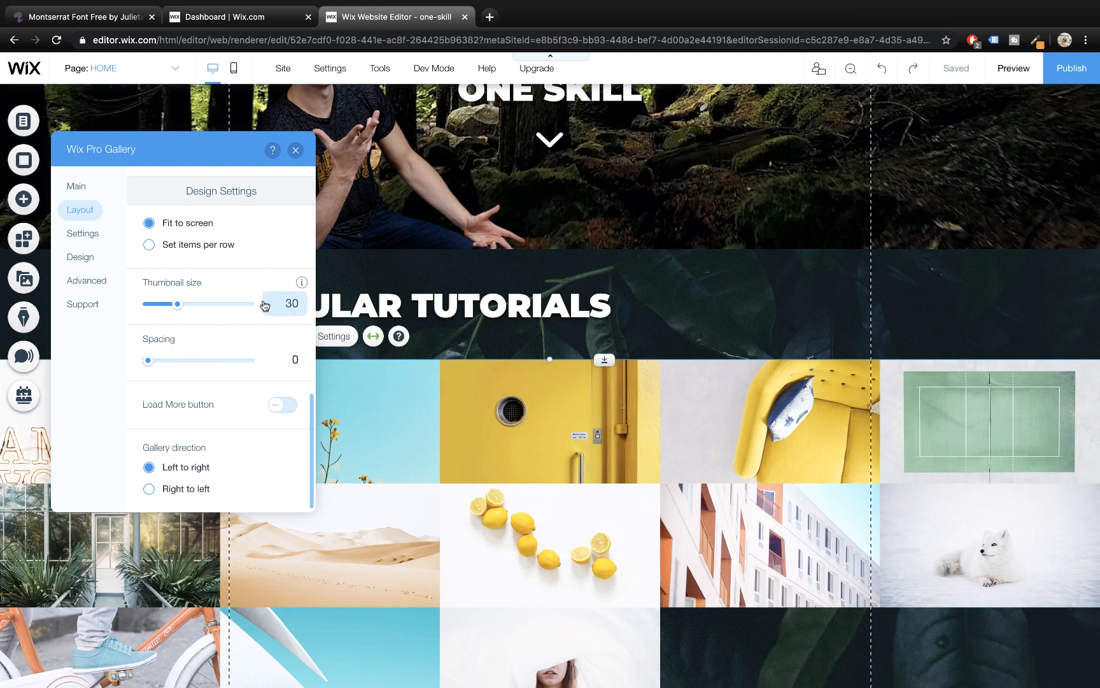
- Set the gallery so that a link opens when an item is chosen, and close its settings
{"action": "scroll", "coordinate": [253, 299], "scroll_direction": "up", "scroll_amount": 5}
{"action": "left_click", "coordinate": [88, 233]}
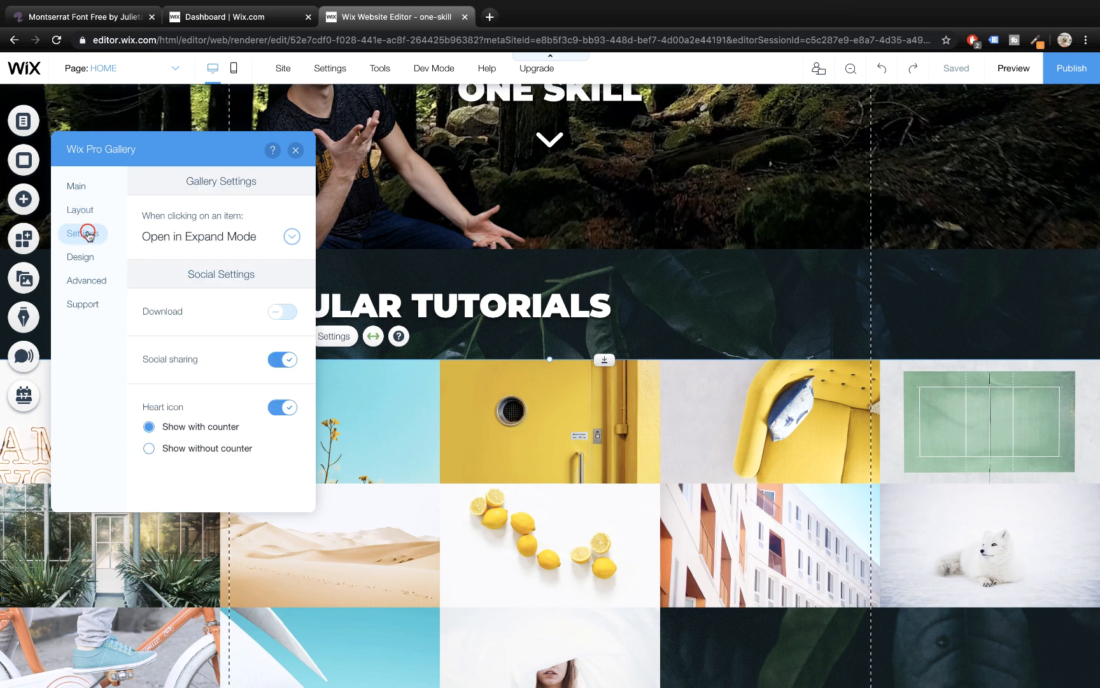
{"action": "left_click", "coordinate": [294, 238]}
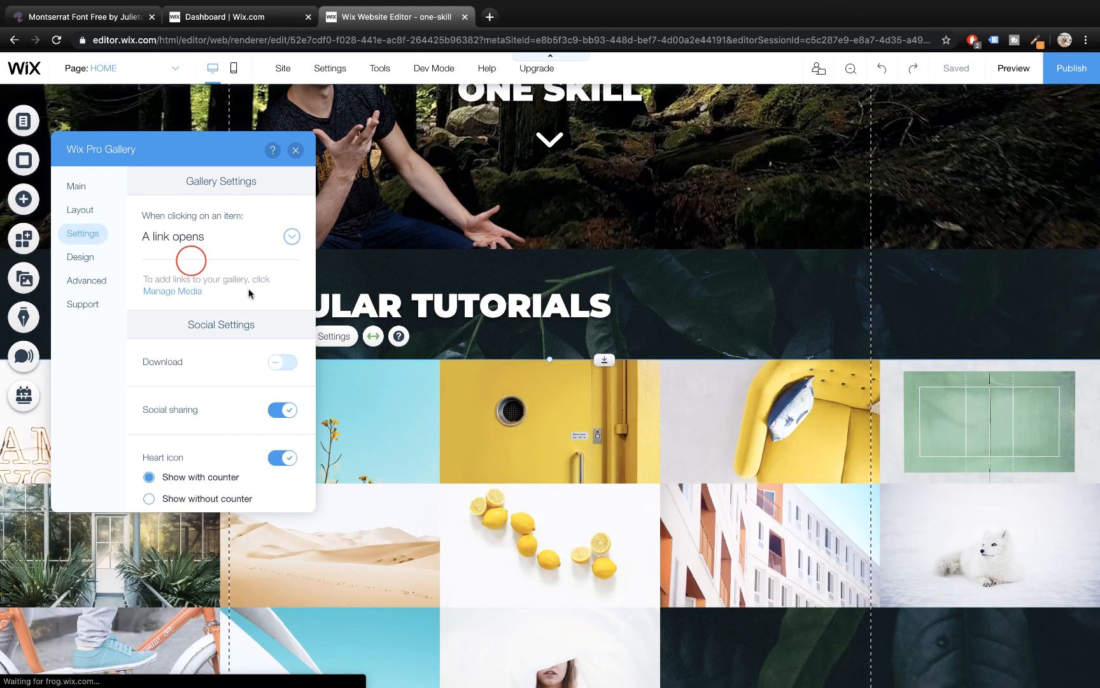
{"action": "scroll", "coordinate": [234, 314], "scroll_direction": "down", "scroll_amount": 1}
{"action": "scroll", "coordinate": [234, 314], "scroll_direction": "up", "scroll_amount": 1}
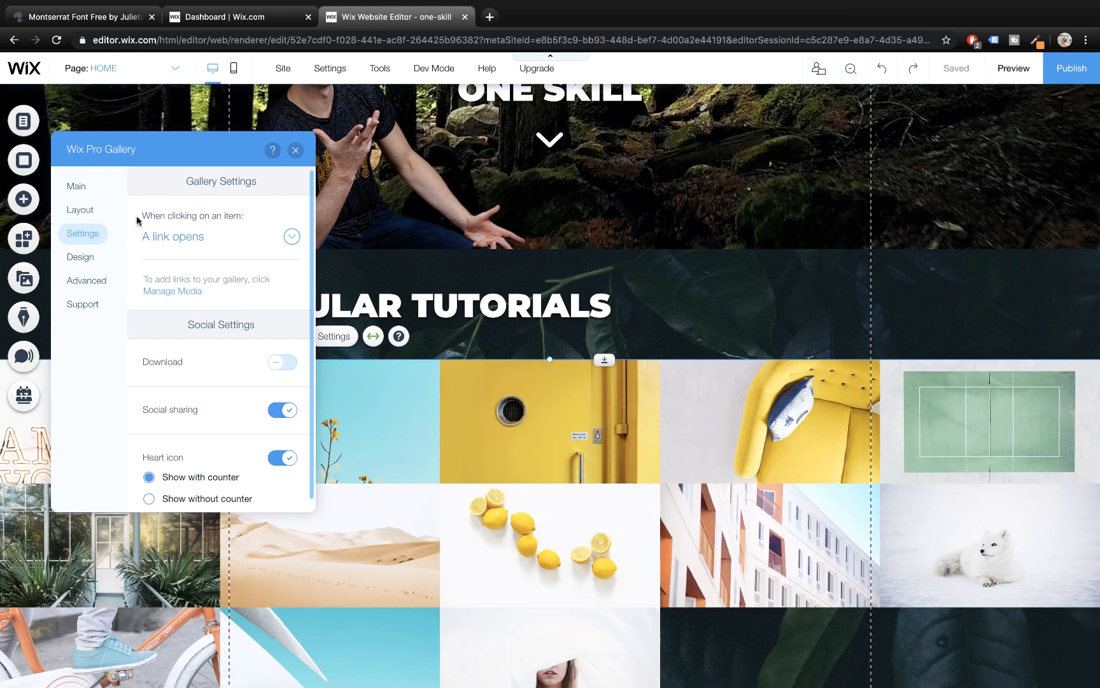
{"action": "left_click", "coordinate": [296, 150]}
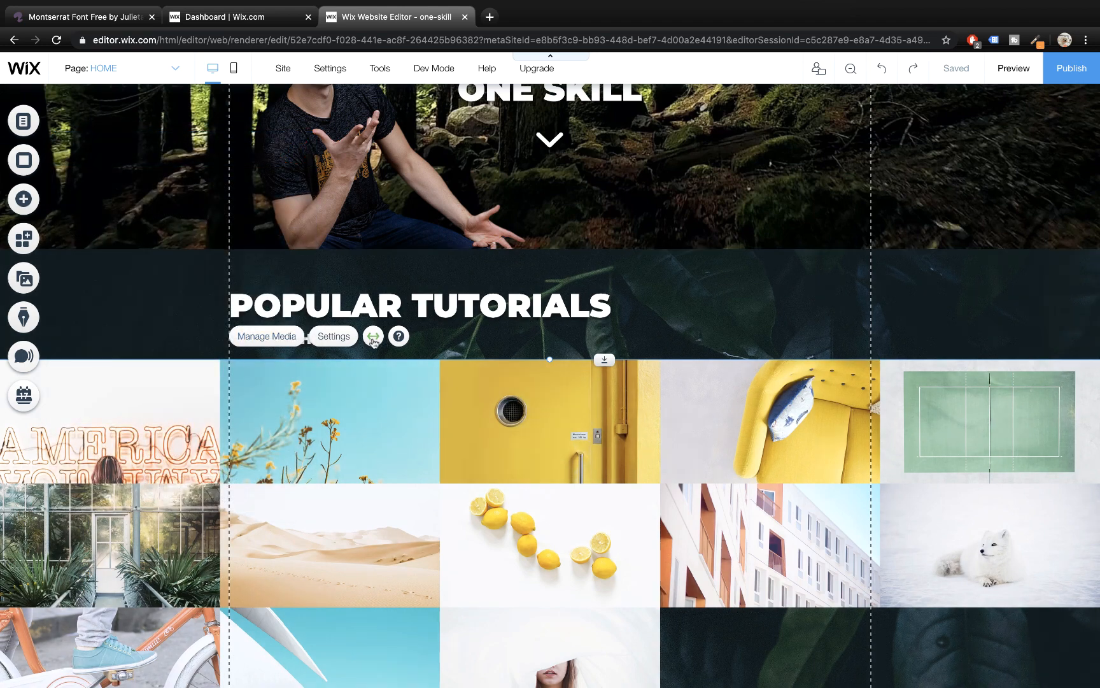
- Turn off Stretch to full width for the gallery
{"action": "left_click", "coordinate": [373, 338]}
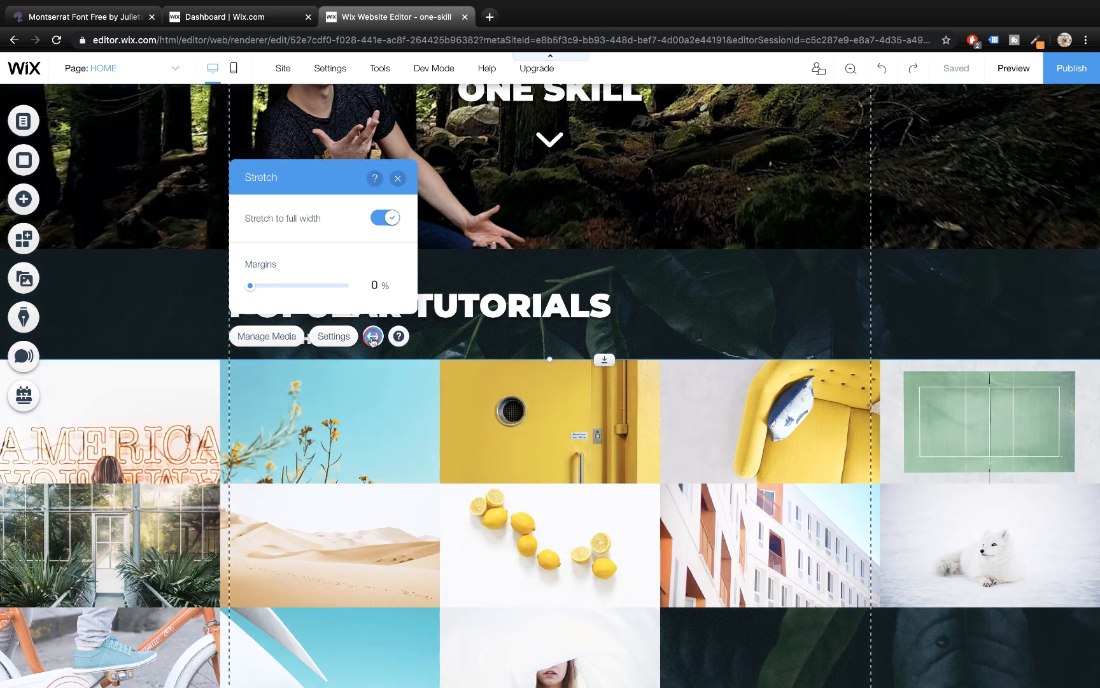
{"action": "left_click", "coordinate": [389, 219]}
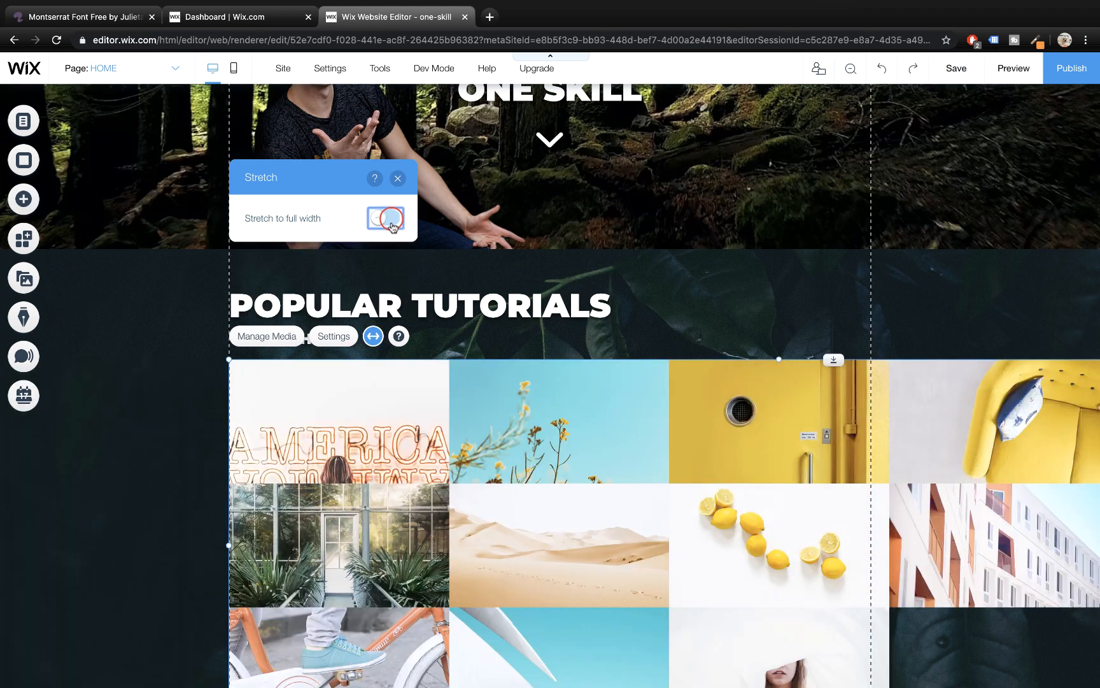
{"action": "left_click", "coordinate": [397, 180]}
- Place the gallery just below the WATCH NOW heading and narrow it to fit between the two vertical gridlines
{"action": "left_click_drag", "start_coordinate": [547, 412], "coordinate": [265, 454]}
{"action": "left_click_drag", "start_coordinate": [1047, 586], "coordinate": [740, 446]}
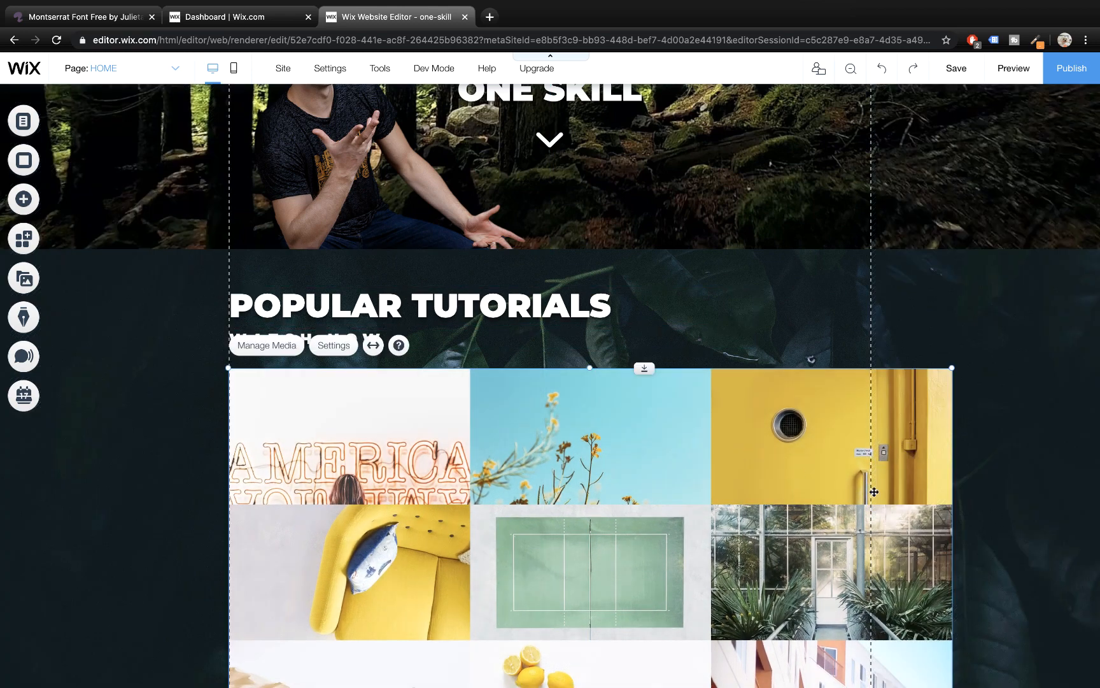
{"action": "scroll", "coordinate": [951, 532], "scroll_direction": "down", "scroll_amount": 1}
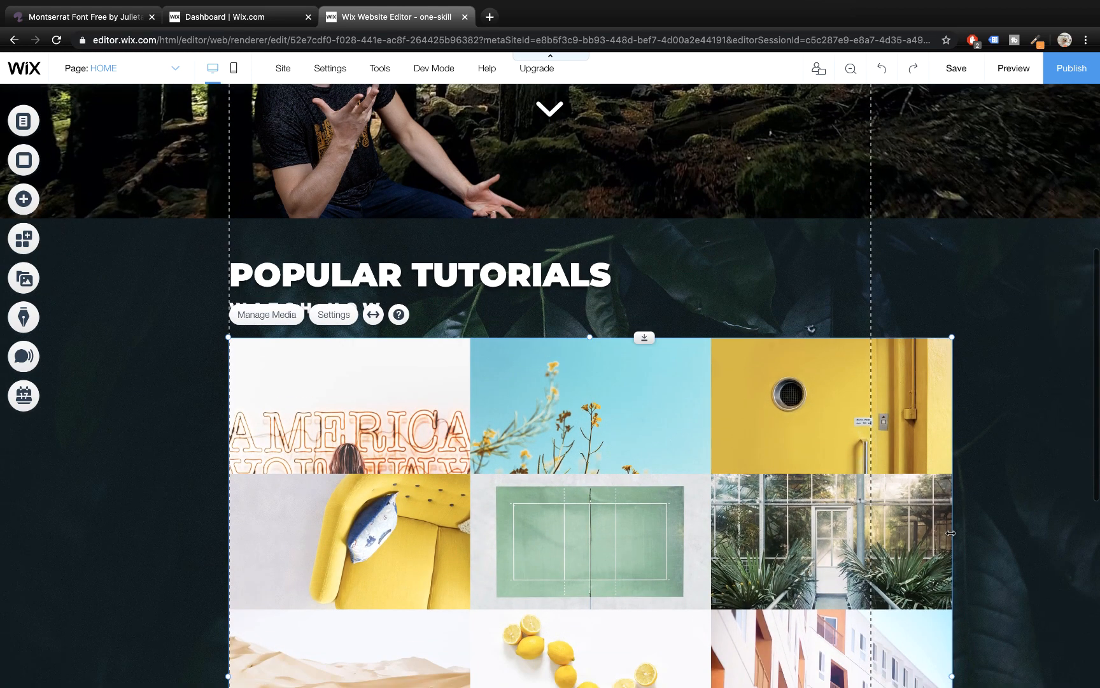
{"action": "left_click_drag", "start_coordinate": [950, 528], "coordinate": [866, 524]}
- Delete all the sample images from the gallery's media
{"action": "scroll", "coordinate": [644, 440], "scroll_direction": "down", "scroll_amount": 4}
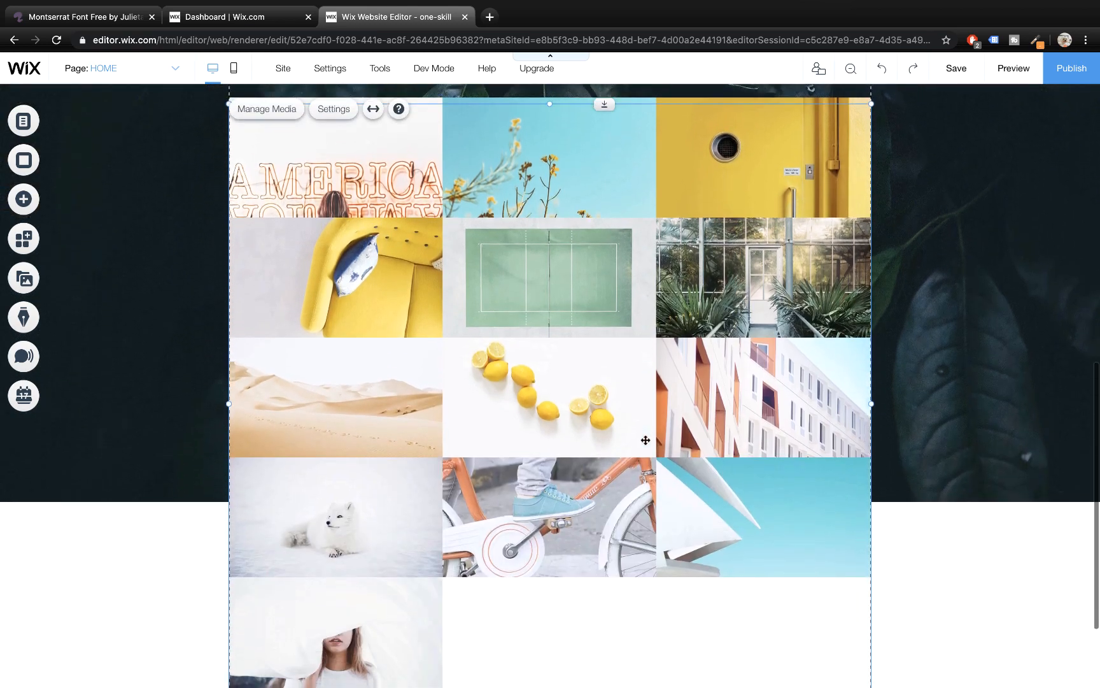
{"action": "scroll", "coordinate": [646, 440], "scroll_direction": "up", "scroll_amount": 3}
{"action": "scroll", "coordinate": [646, 440], "scroll_direction": "up", "scroll_amount": 4}
{"action": "left_click", "coordinate": [275, 361]}
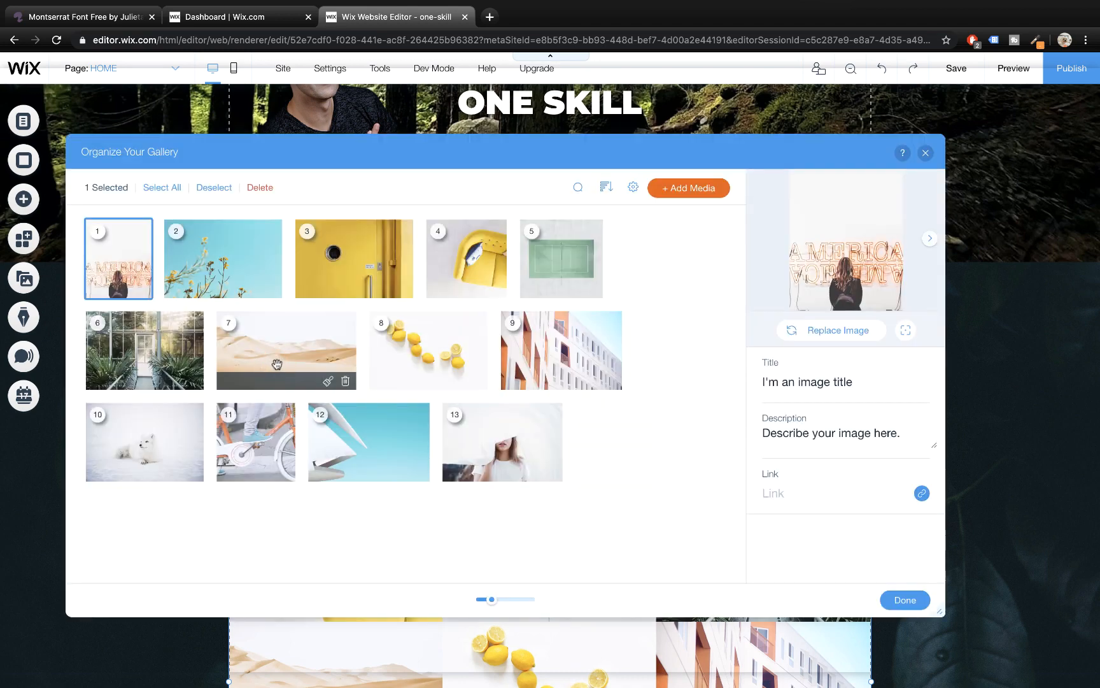
{"action": "left_click", "coordinate": [151, 188]}
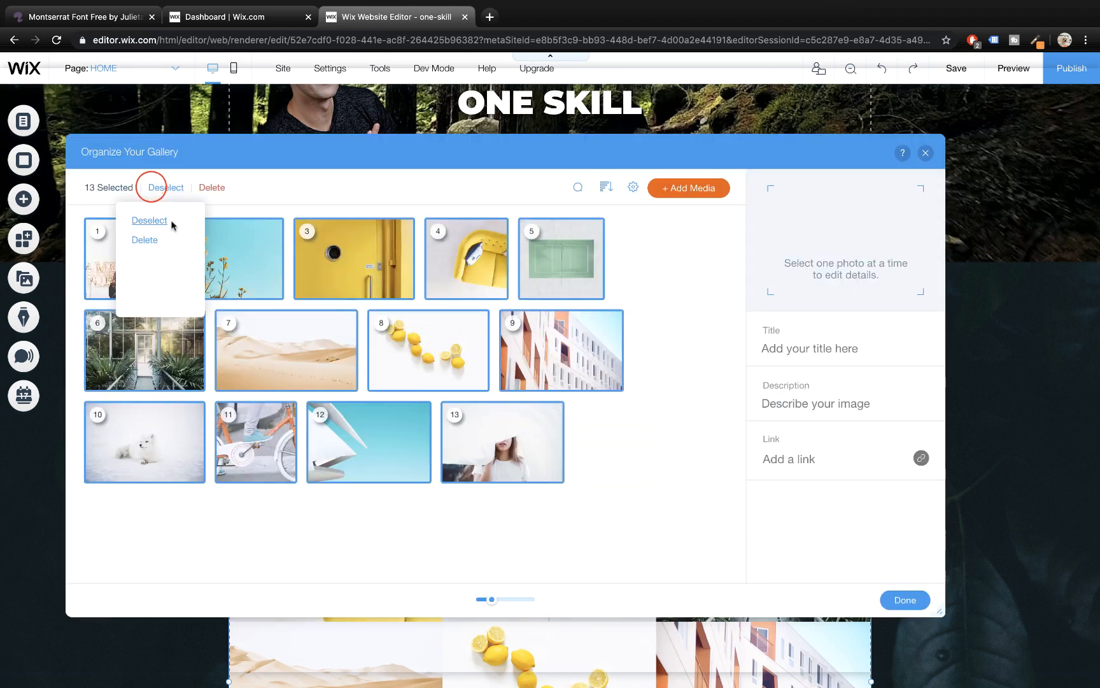
{"action": "left_click", "coordinate": [152, 244]}
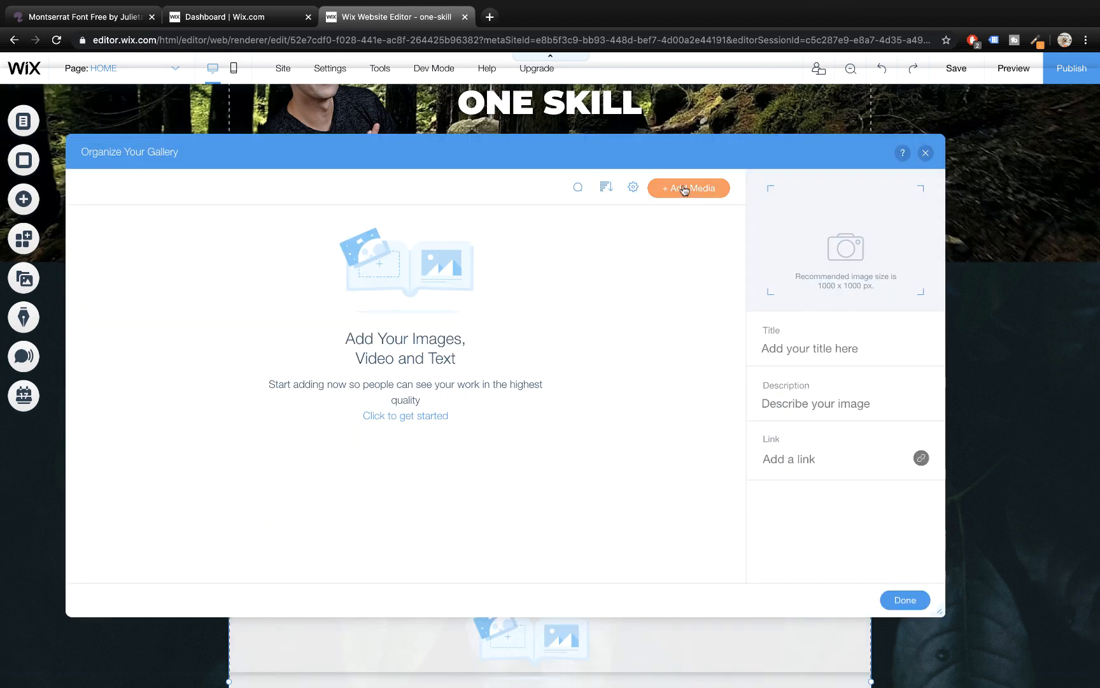
- Add Alive.jpg, Parallax.jpg, Parallax setp by step.jpg and Prezi.jpg from the site files to the gallery and finish organizing it
{"action": "left_click", "coordinate": [680, 224]}
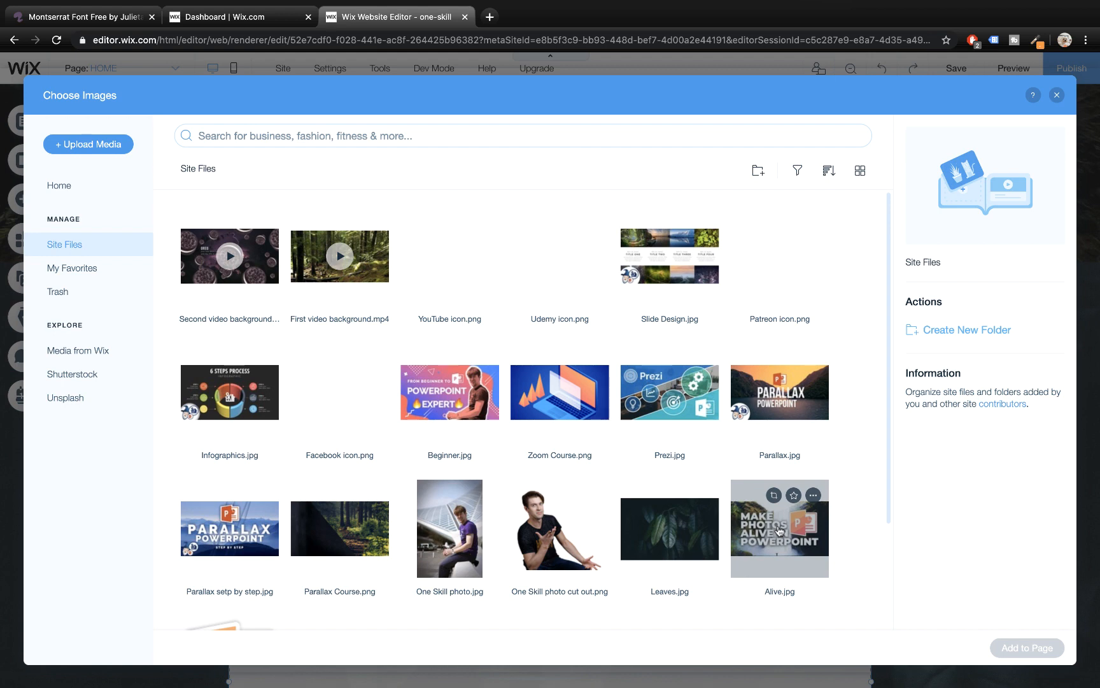
{"action": "left_click", "coordinate": [810, 526]}
{"action": "left_click", "coordinate": [785, 395], "text": "super"}
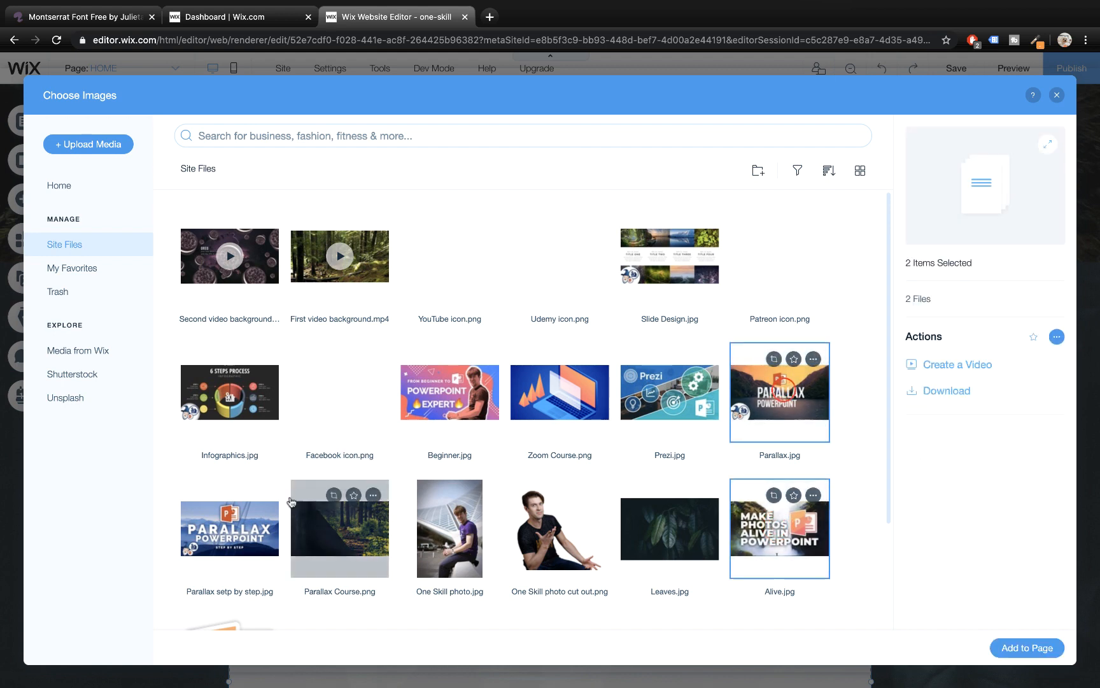
{"action": "left_click", "coordinate": [240, 520], "text": "super"}
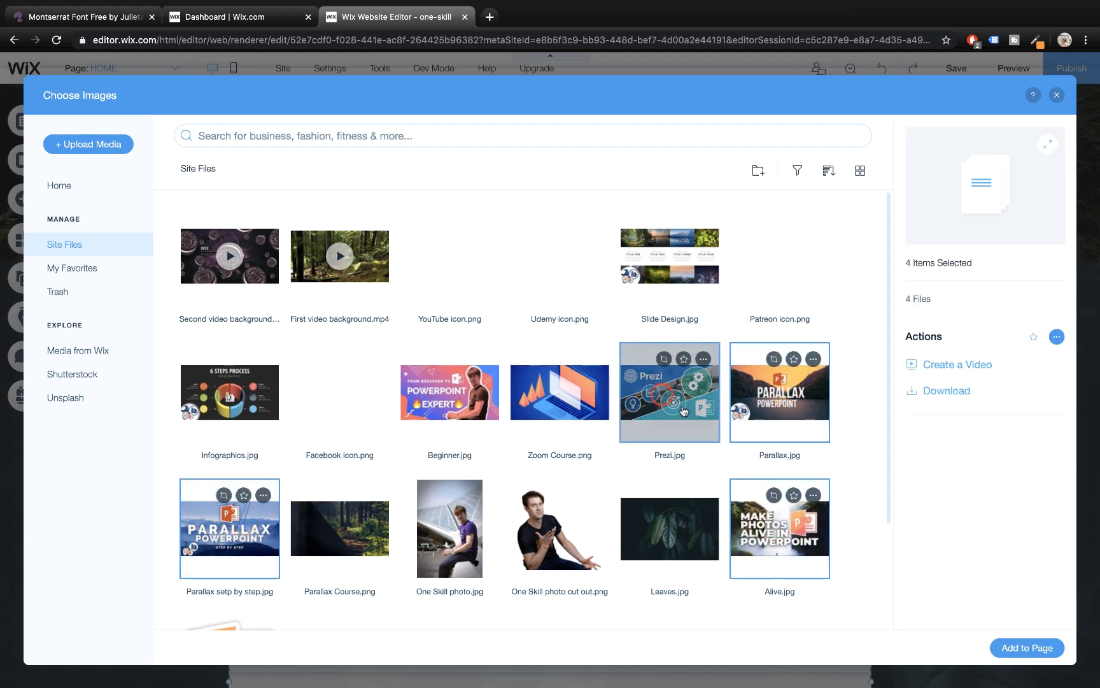
{"action": "left_click", "coordinate": [1022, 647]}
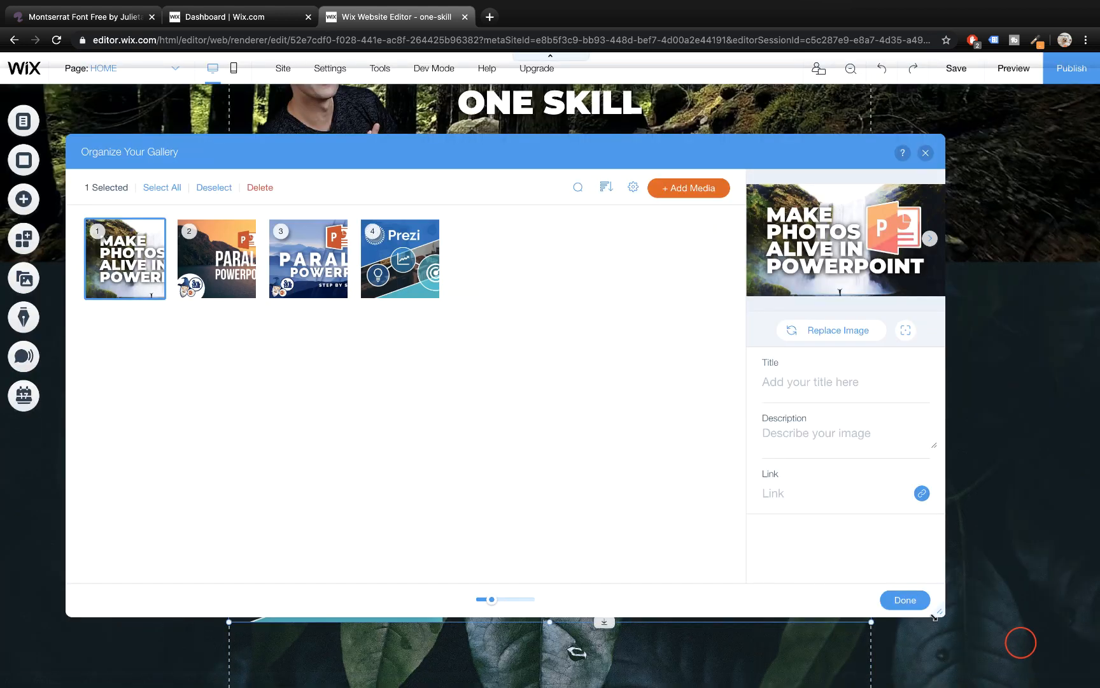
{"action": "left_click", "coordinate": [913, 602]}
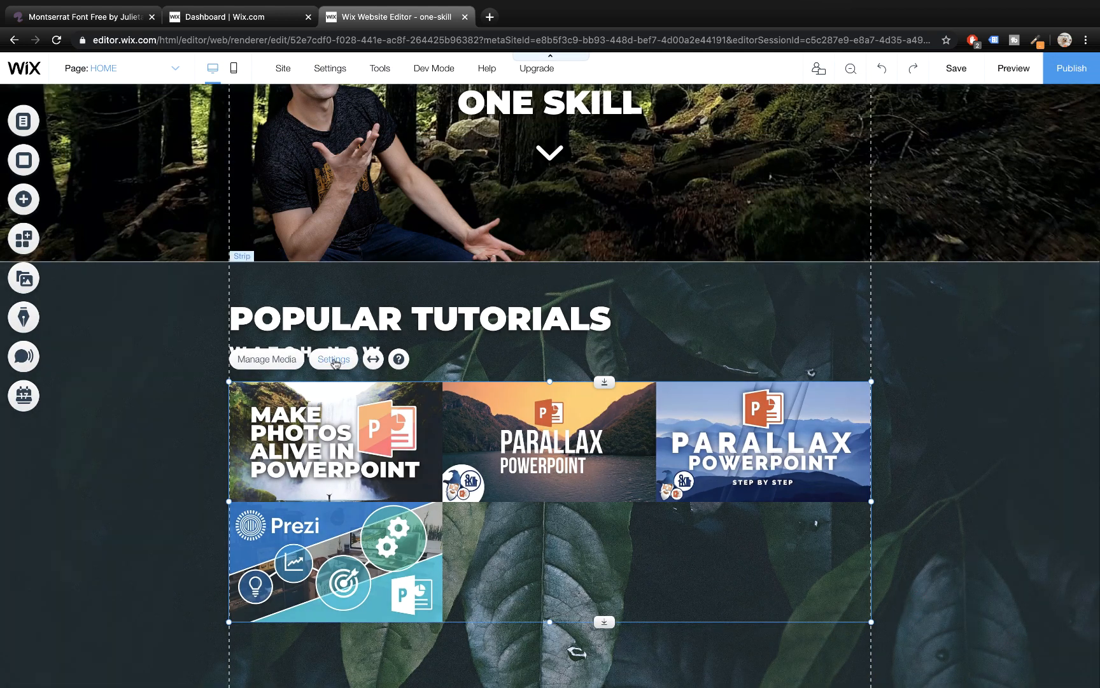
- Set the gallery's thumbnail size to 50 in its layout settings and close the settings
{"action": "left_click", "coordinate": [333, 360]}
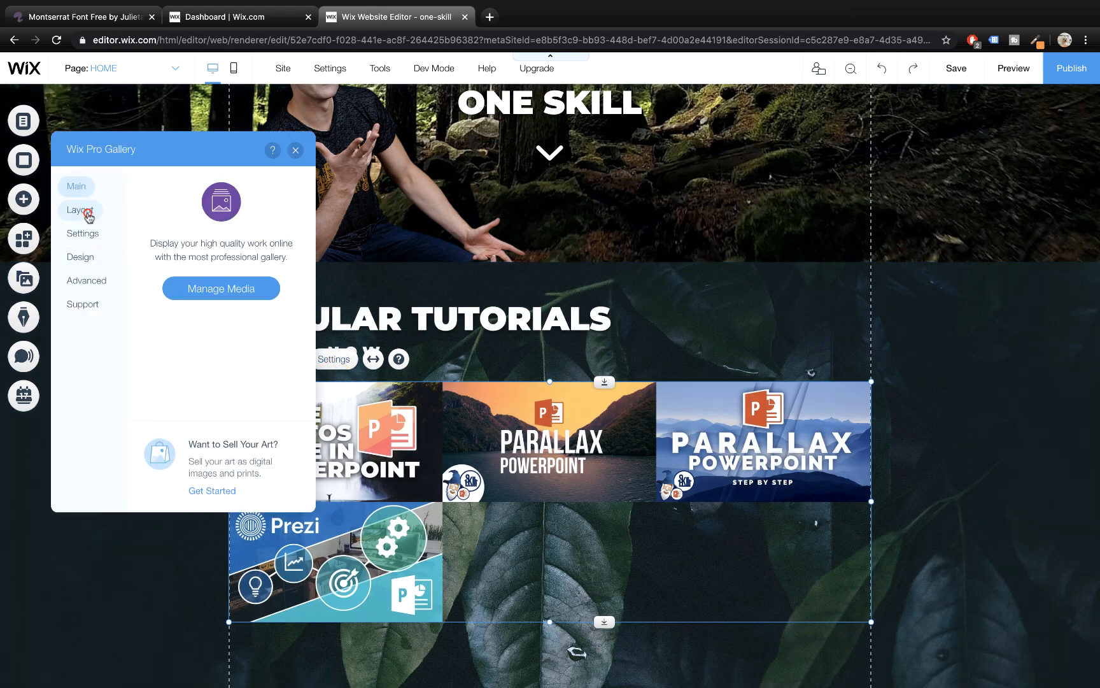
{"action": "left_click", "coordinate": [88, 216]}
{"action": "left_click", "coordinate": [219, 485]}
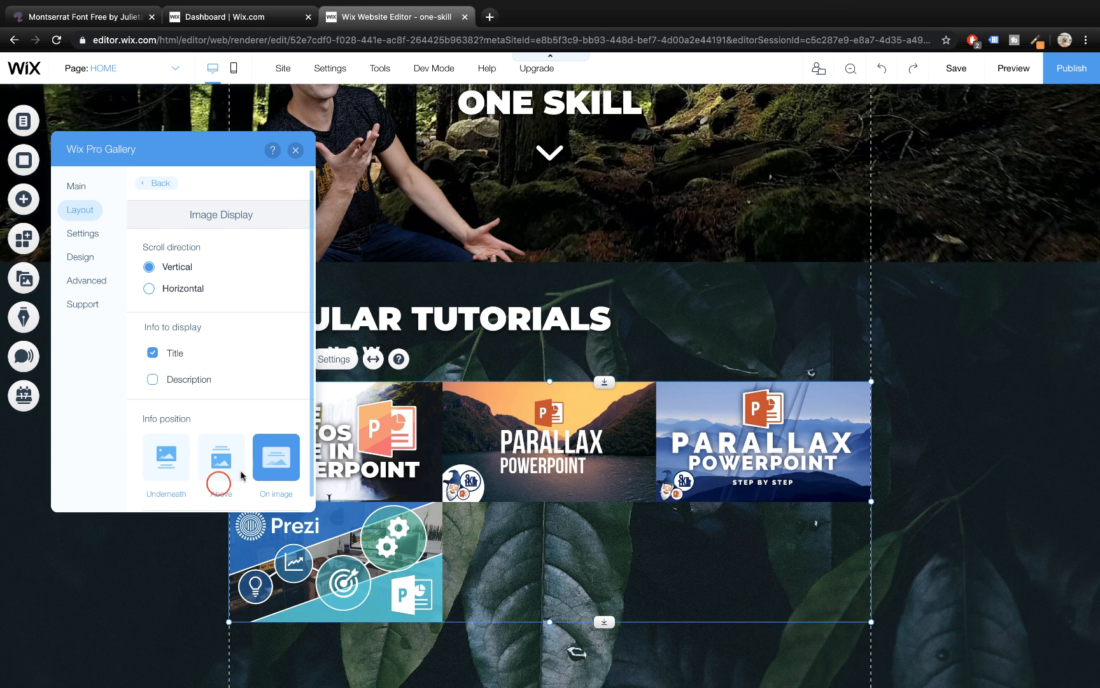
{"action": "scroll", "coordinate": [227, 423], "scroll_direction": "down", "scroll_amount": 10}
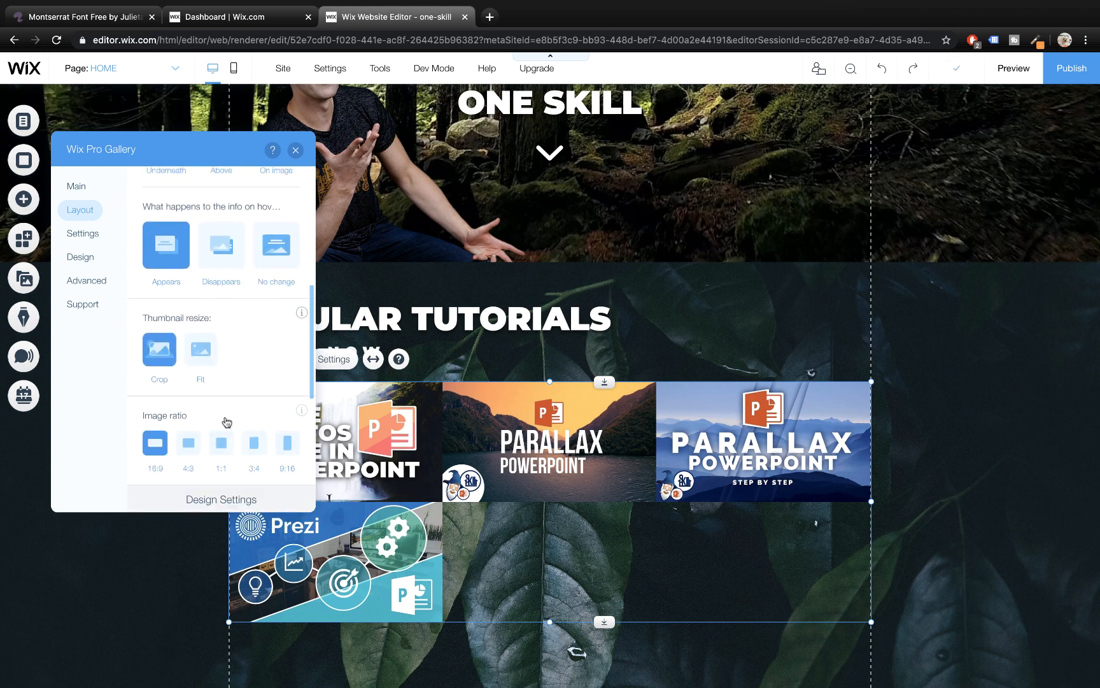
{"action": "scroll", "coordinate": [216, 421], "scroll_direction": "down", "scroll_amount": 1}
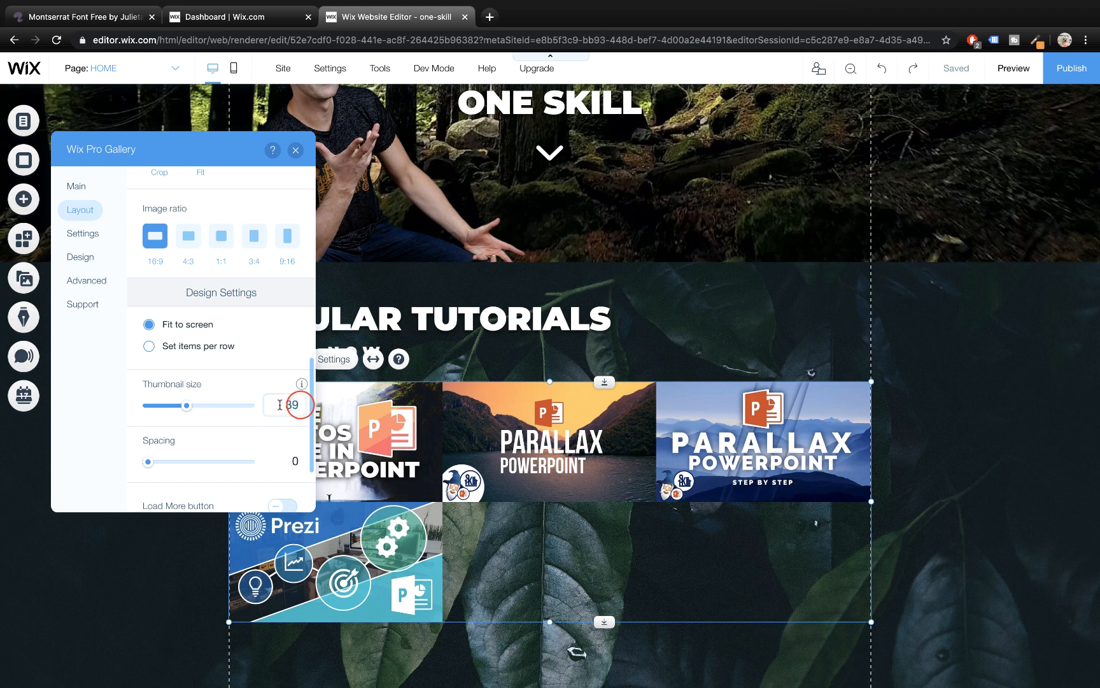
{"action": "key", "text": "Return"}
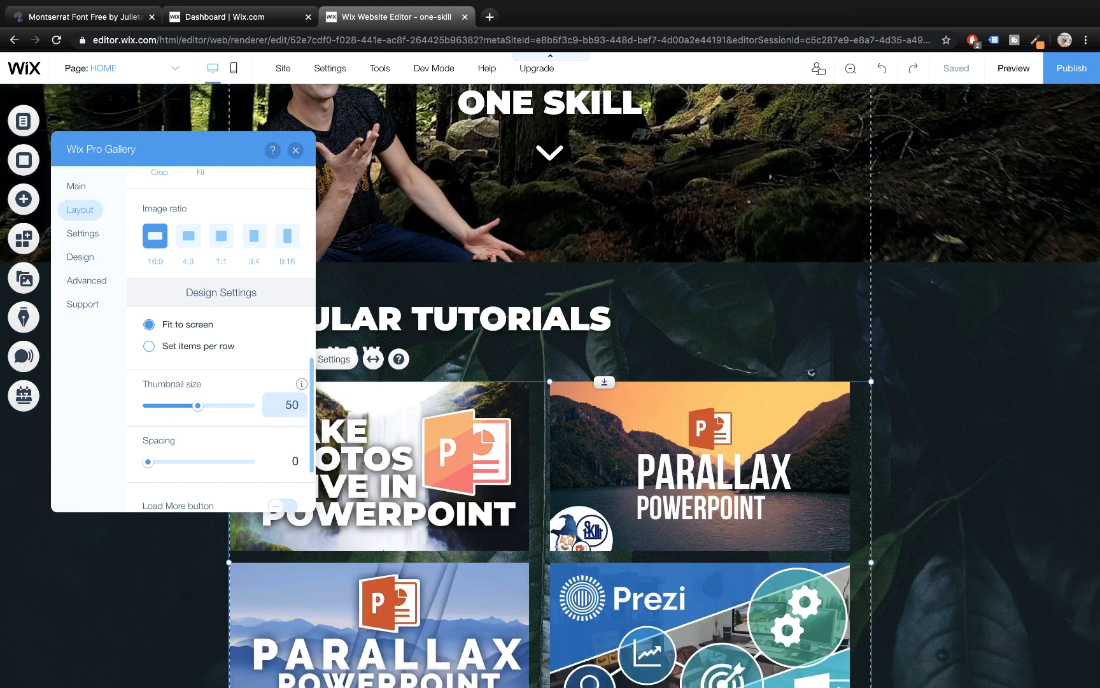
{"action": "scroll", "coordinate": [247, 391], "scroll_direction": "down", "scroll_amount": 2}
{"action": "scroll", "coordinate": [255, 351], "scroll_direction": "up", "scroll_amount": 4}
{"action": "left_click", "coordinate": [296, 150]}
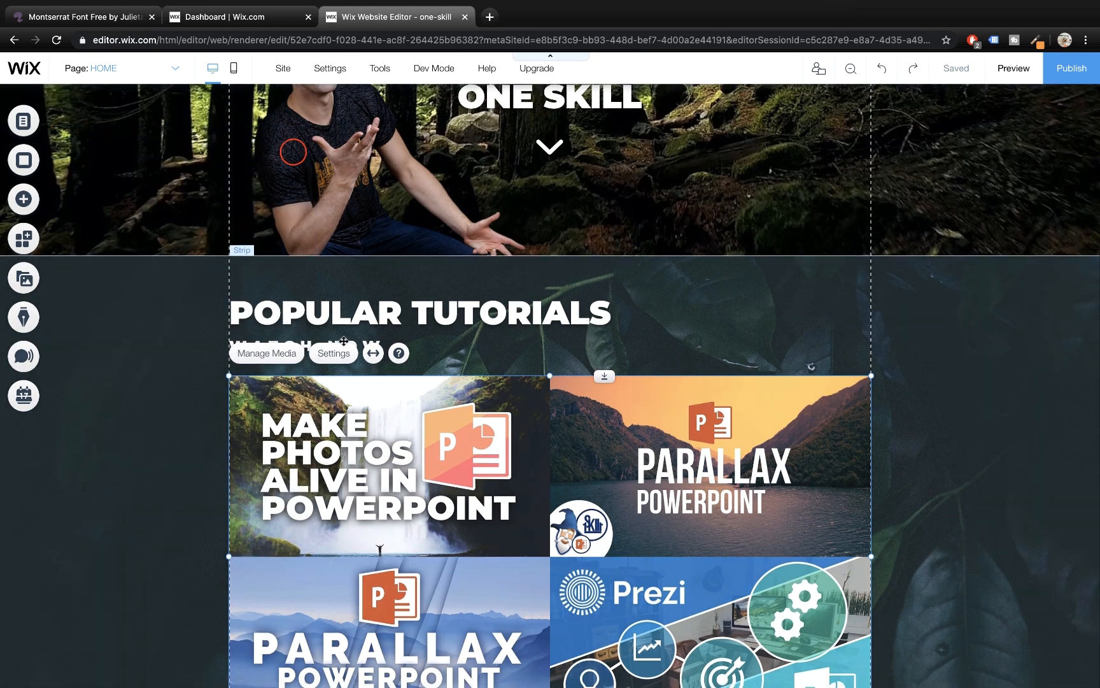
- Preview the site, compare its Popular Tutorials gallery with the one on onepowerpoint.com, and return to the editor
{"action": "scroll", "coordinate": [290, 152], "scroll_direction": "down", "scroll_amount": 3}
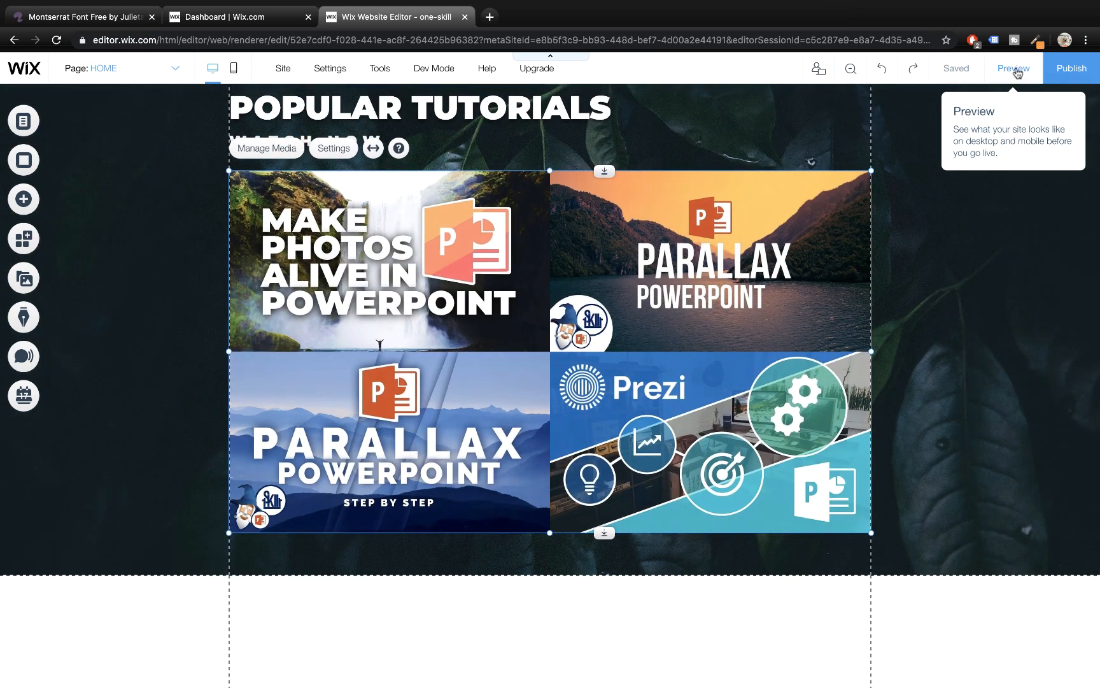
{"action": "left_click", "coordinate": [1017, 68]}
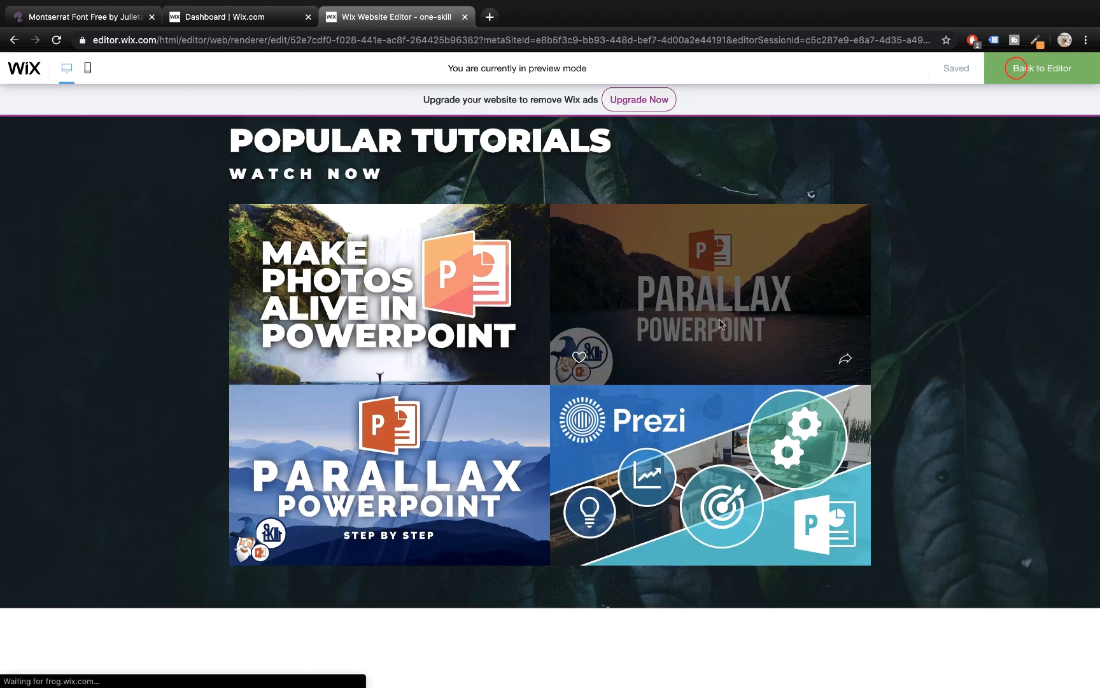
{"action": "scroll", "coordinate": [388, 369], "scroll_direction": "up", "scroll_amount": 3}
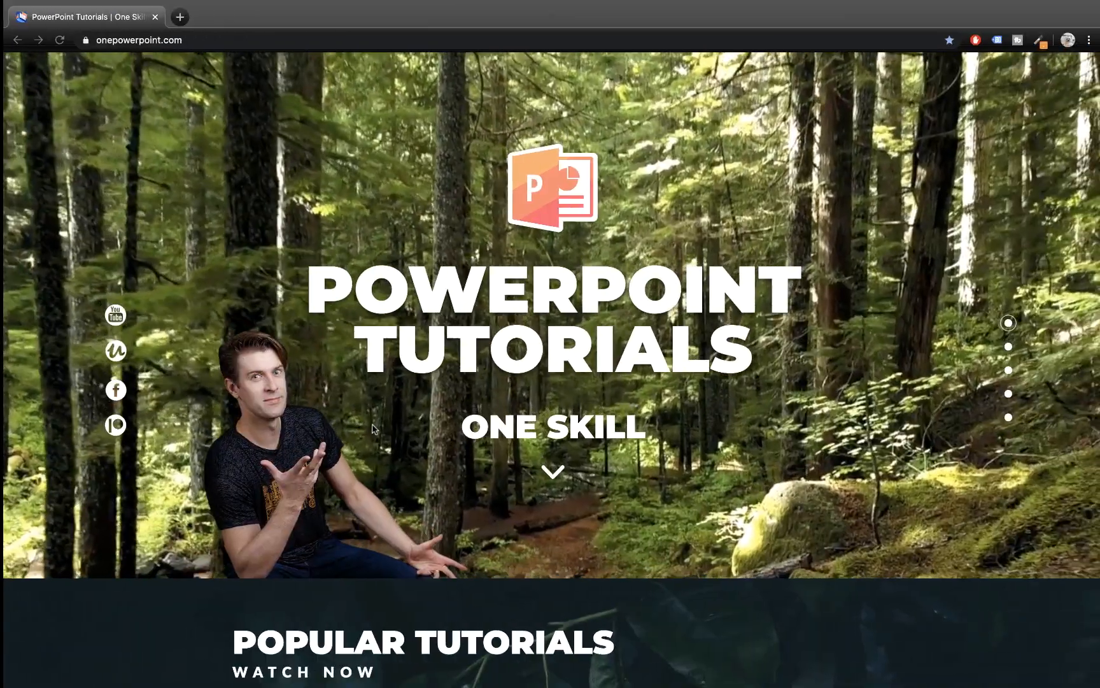
{"action": "scroll", "coordinate": [658, 305], "scroll_direction": "down", "scroll_amount": 8}
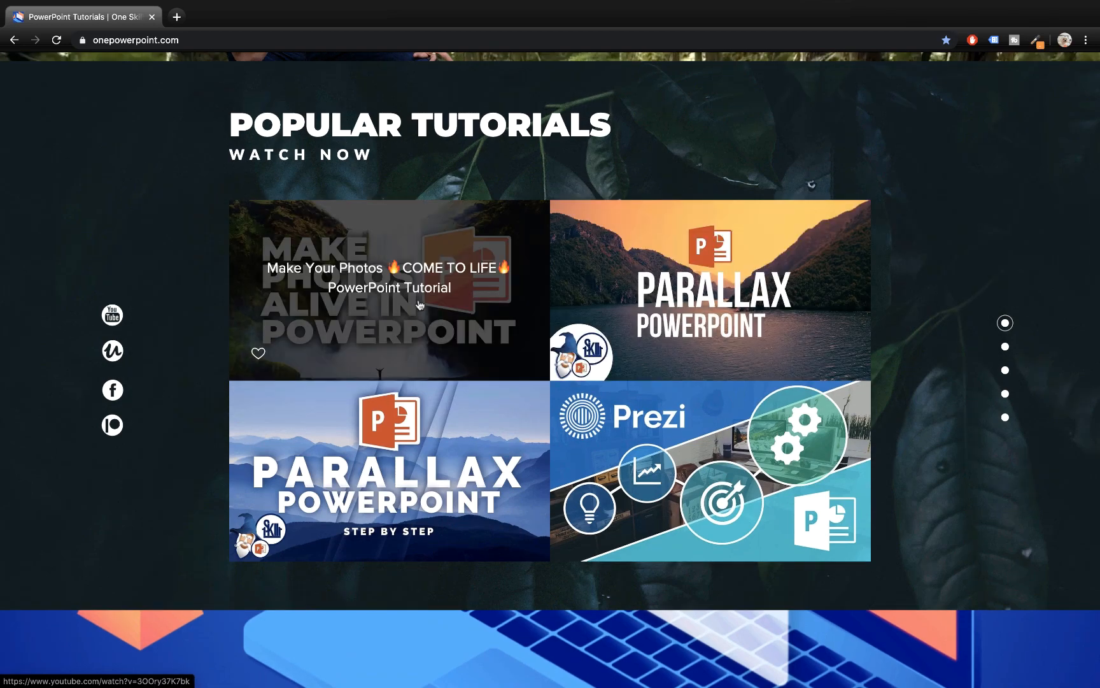
{"action": "scroll", "coordinate": [379, 282], "scroll_direction": "up", "scroll_amount": 1}
{"action": "key", "text": "ctrl+Left"}
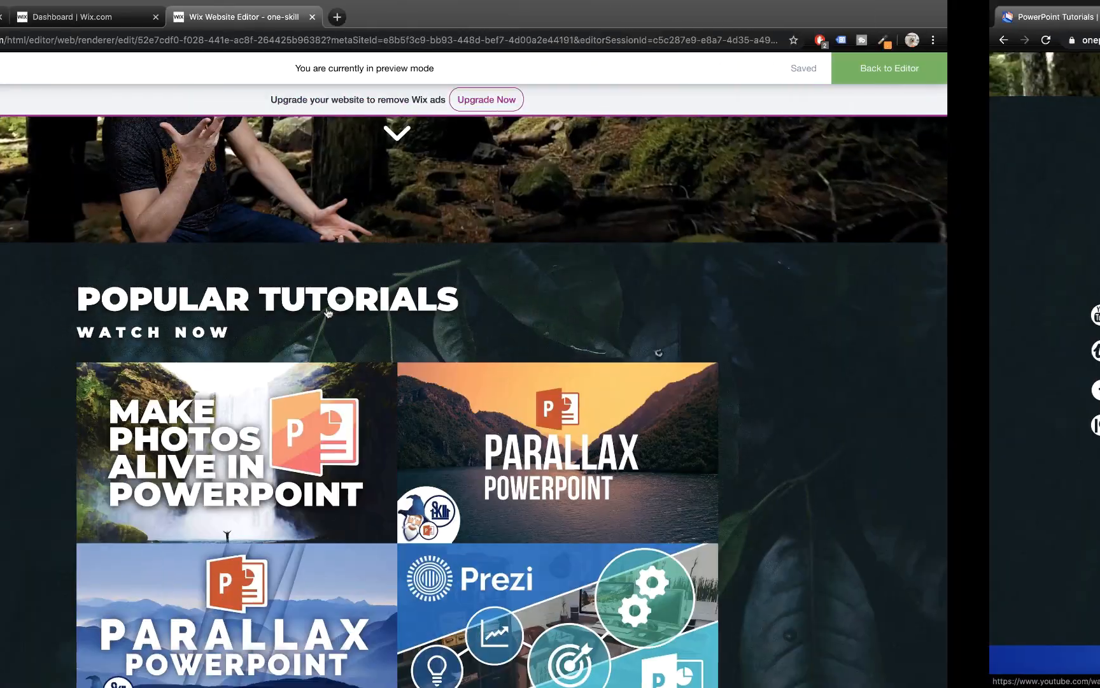
{"action": "scroll", "coordinate": [349, 383], "scroll_direction": "down", "scroll_amount": 3}
{"action": "scroll", "coordinate": [357, 395], "scroll_direction": "up", "scroll_amount": 3}
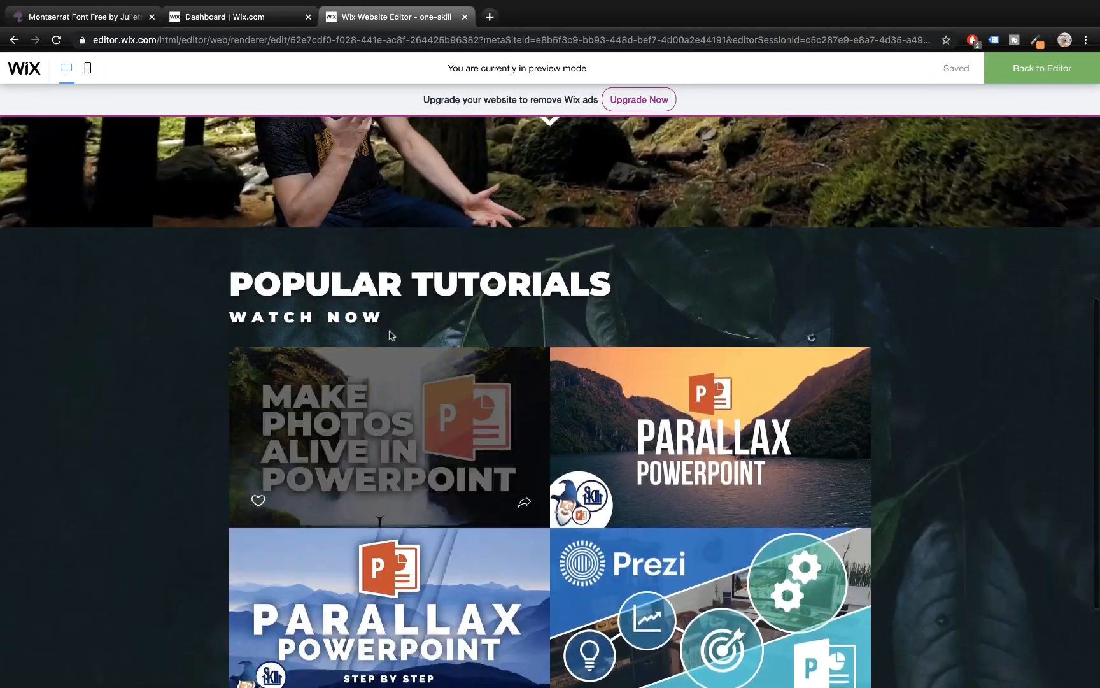
{"action": "key", "text": "ctrl+Right"}
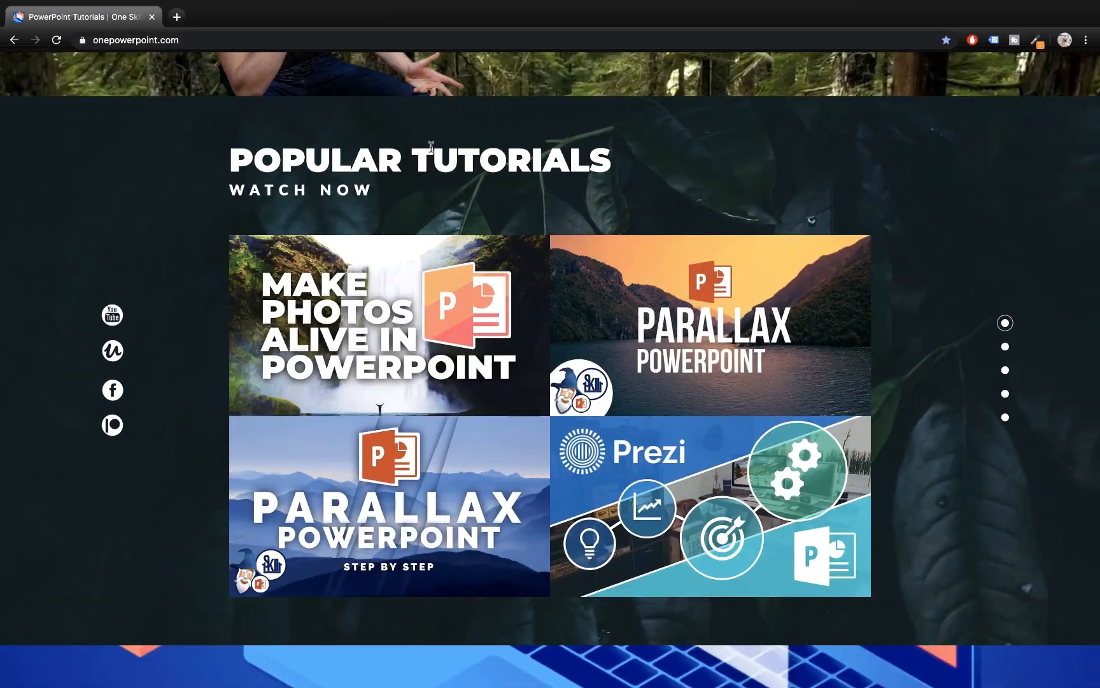
{"action": "key", "text": "ctrl+Left"}
{"action": "left_click", "coordinate": [1060, 68]}
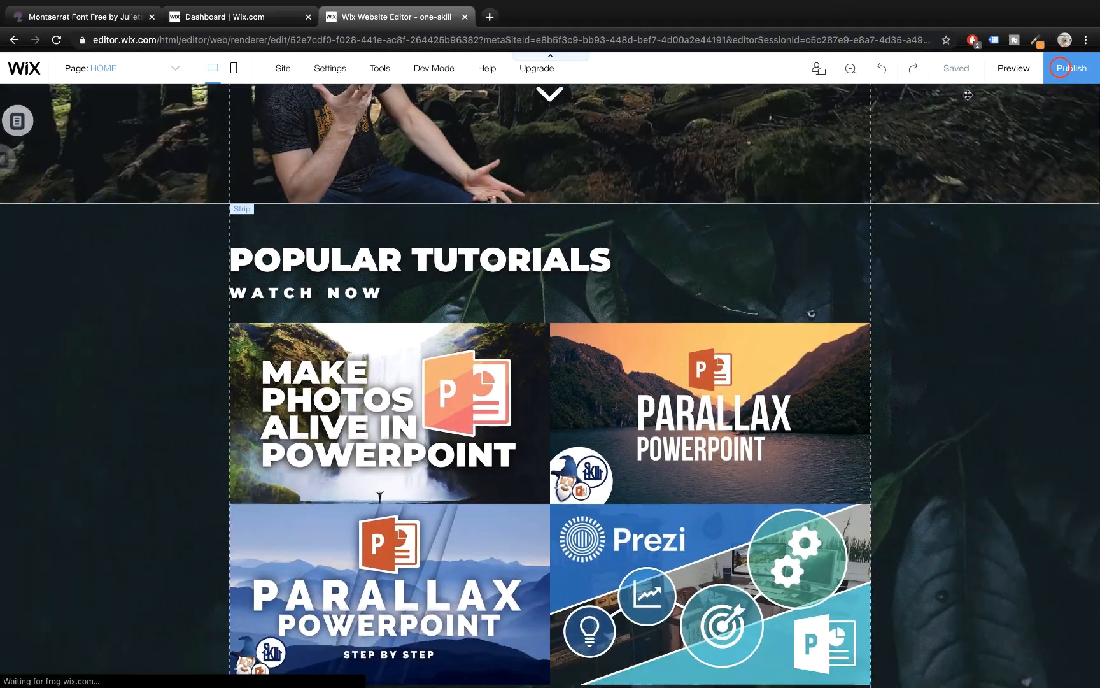
- Switch to onepowerpoint.com and open the YouTube video linked from the Make Photos Alive in PowerPoint thumbnail
{"action": "scroll", "coordinate": [237, 436], "scroll_direction": "down", "scroll_amount": 1}
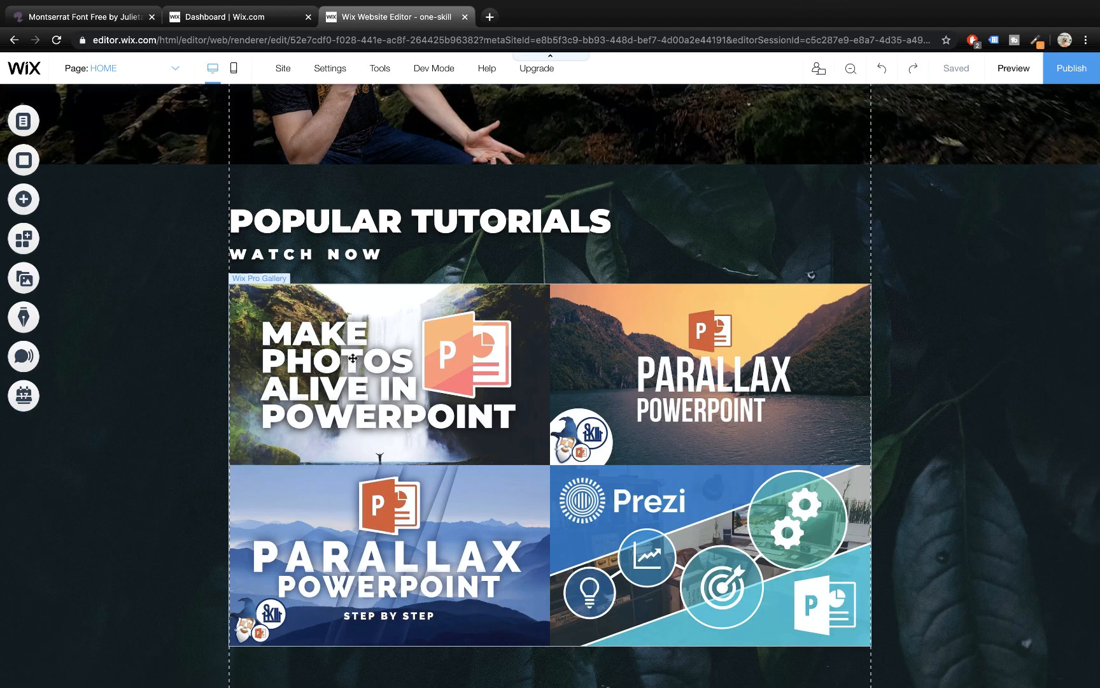
{"action": "key", "text": "ctrl+Right"}
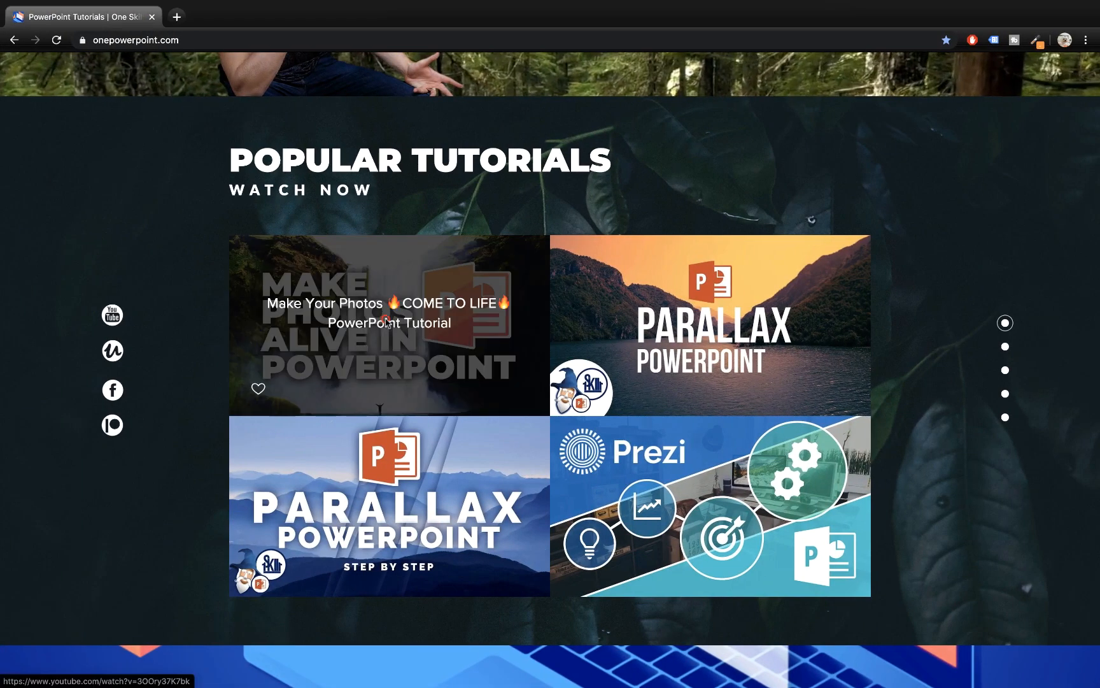
{"action": "left_click", "coordinate": [386, 322]}
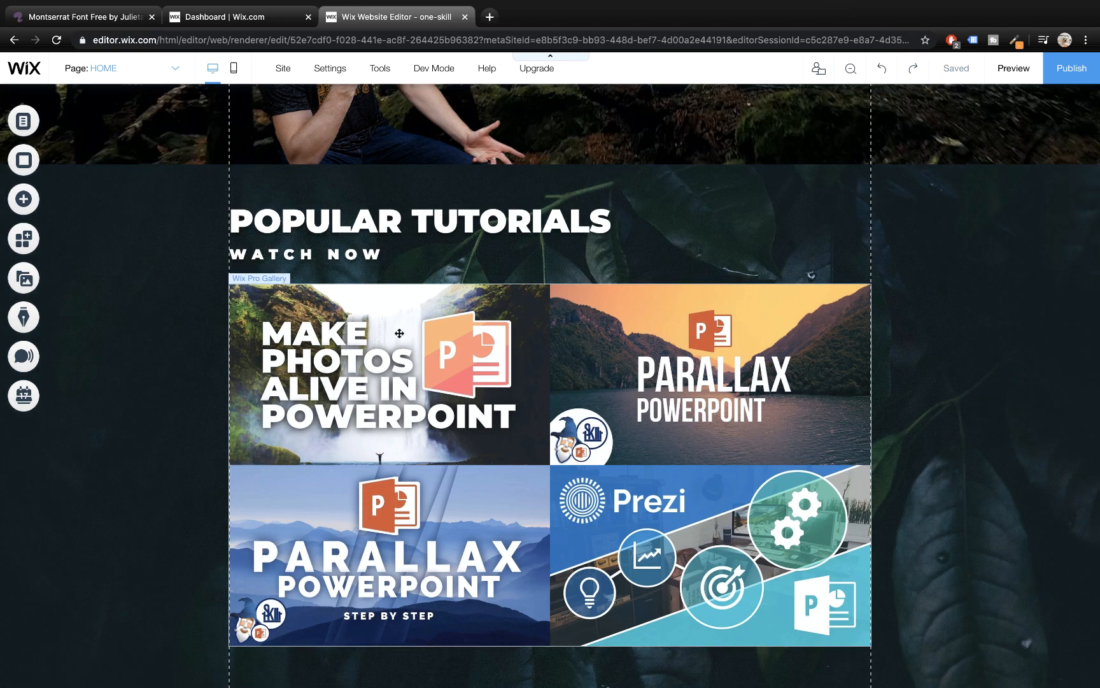
- In the Wix gallery's media, use "Make Your Photos 🔥COME TO LIFE🔥 PowerPoint Tutorial" as the first image's title and description
{"action": "left_click", "coordinate": [399, 333]}
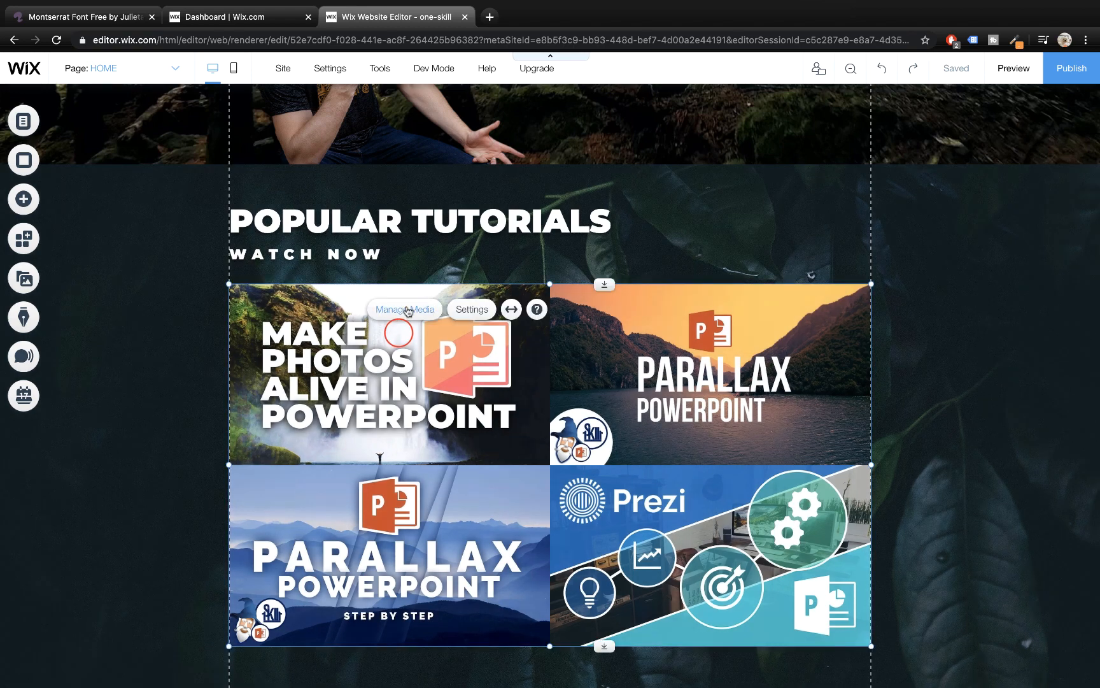
{"action": "left_click", "coordinate": [408, 310]}
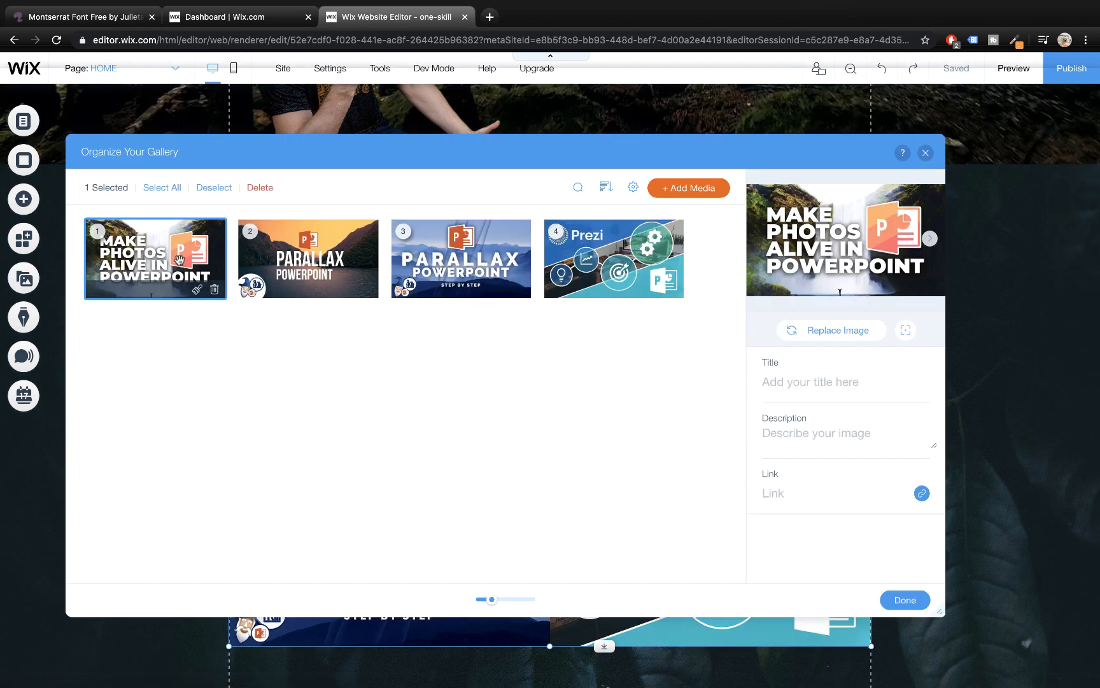
{"action": "left_click", "coordinate": [179, 260]}
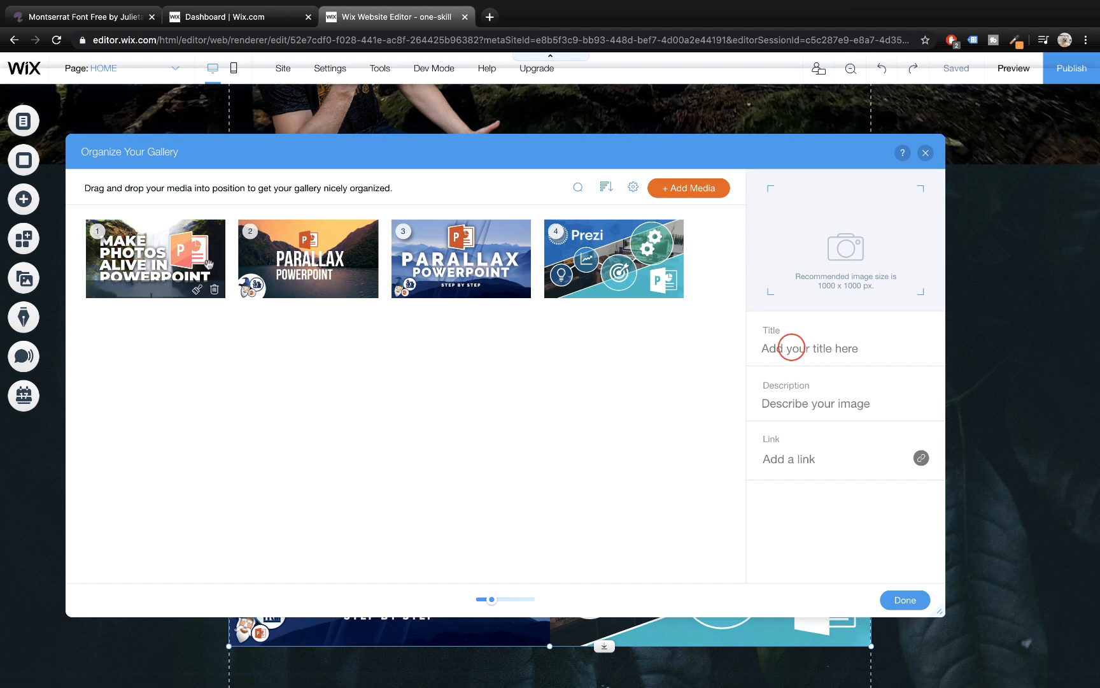
{"action": "left_click", "coordinate": [164, 254]}
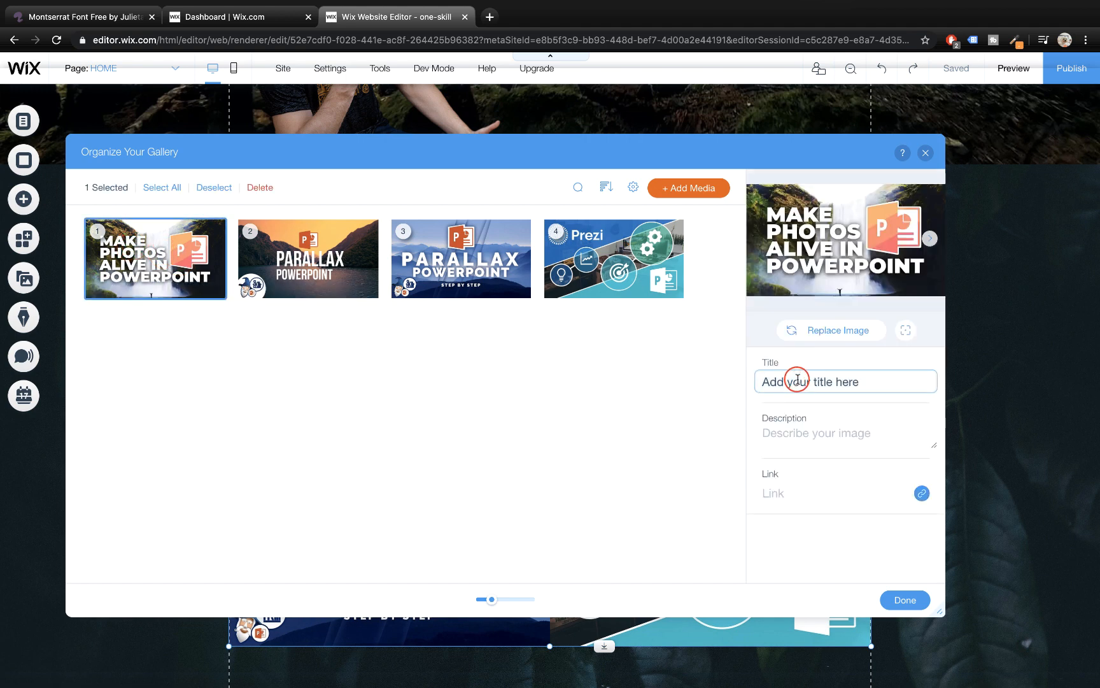
{"action": "left_click", "coordinate": [802, 432]}
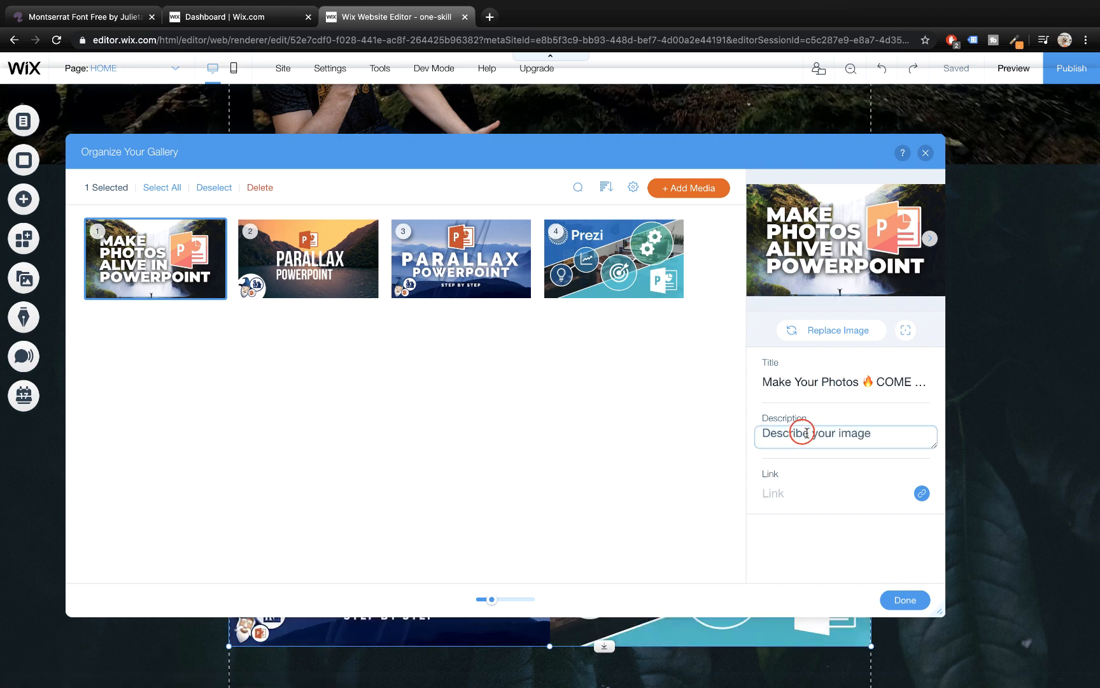
{"action": "key", "text": "ctrl+Right"}
{"action": "left_click", "coordinate": [706, 608]}
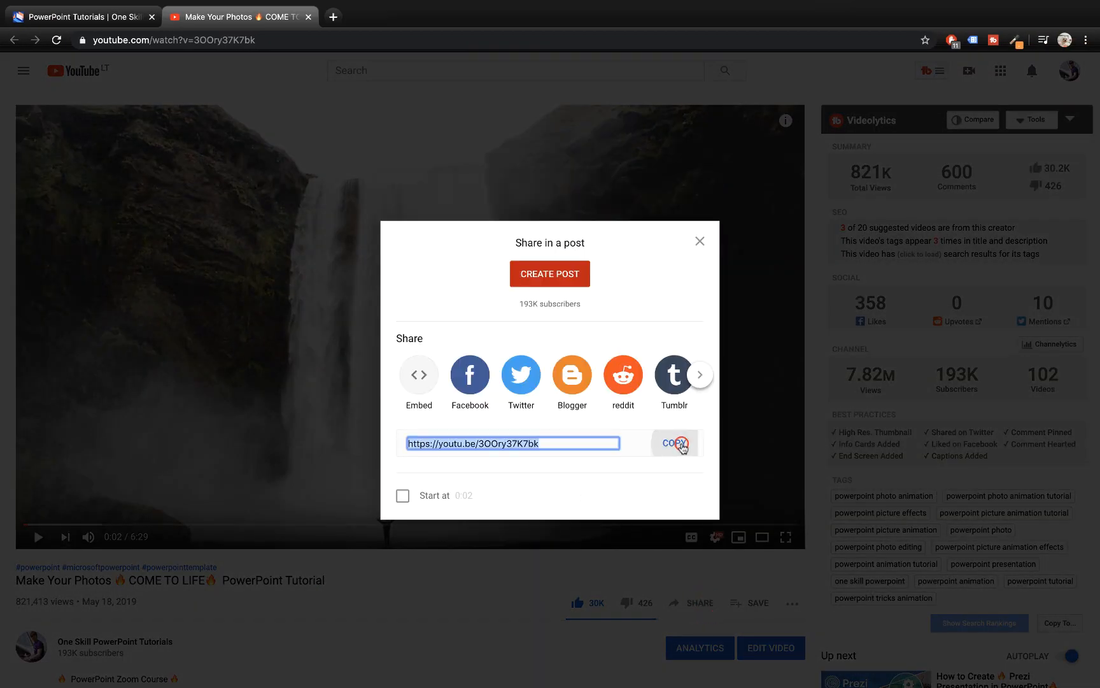
{"action": "left_click", "coordinate": [681, 448]}
{"action": "key", "text": "ctrl+Left"}
{"action": "left_click", "coordinate": [787, 501]}
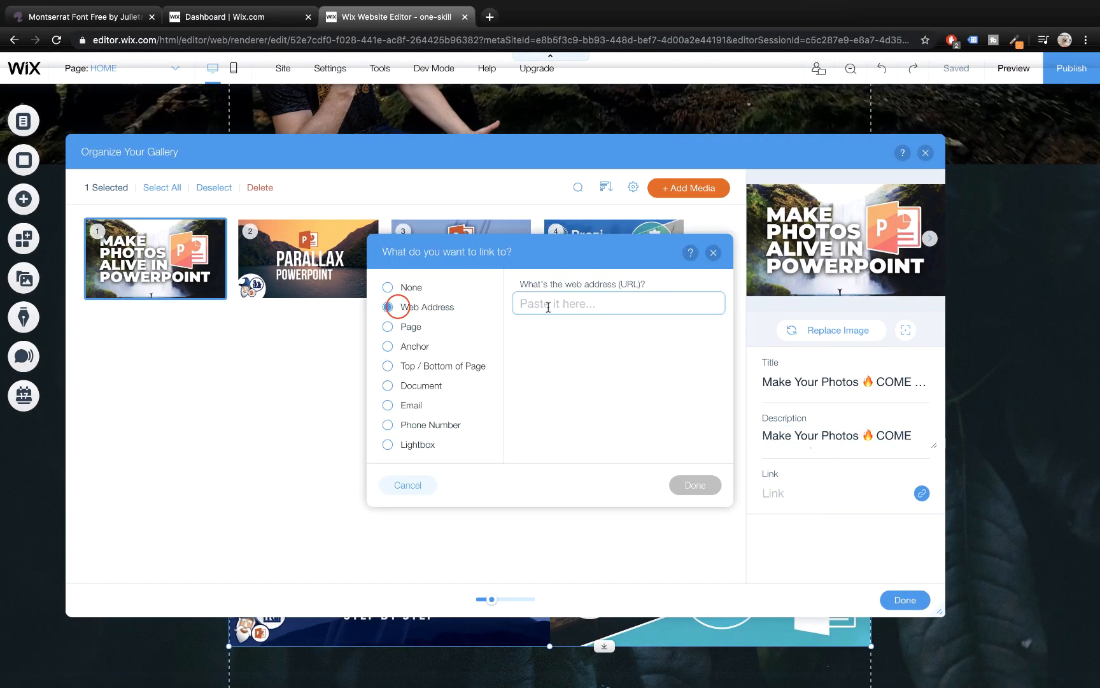
{"action": "left_click", "coordinate": [692, 483]}
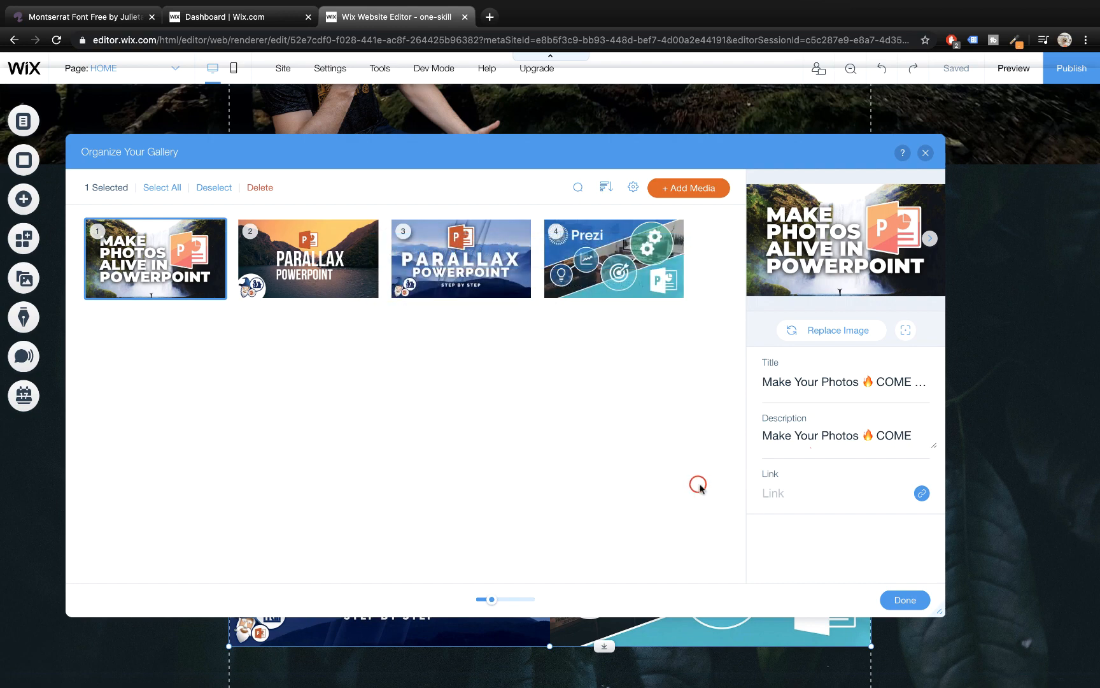
{"action": "left_click", "coordinate": [906, 602]}
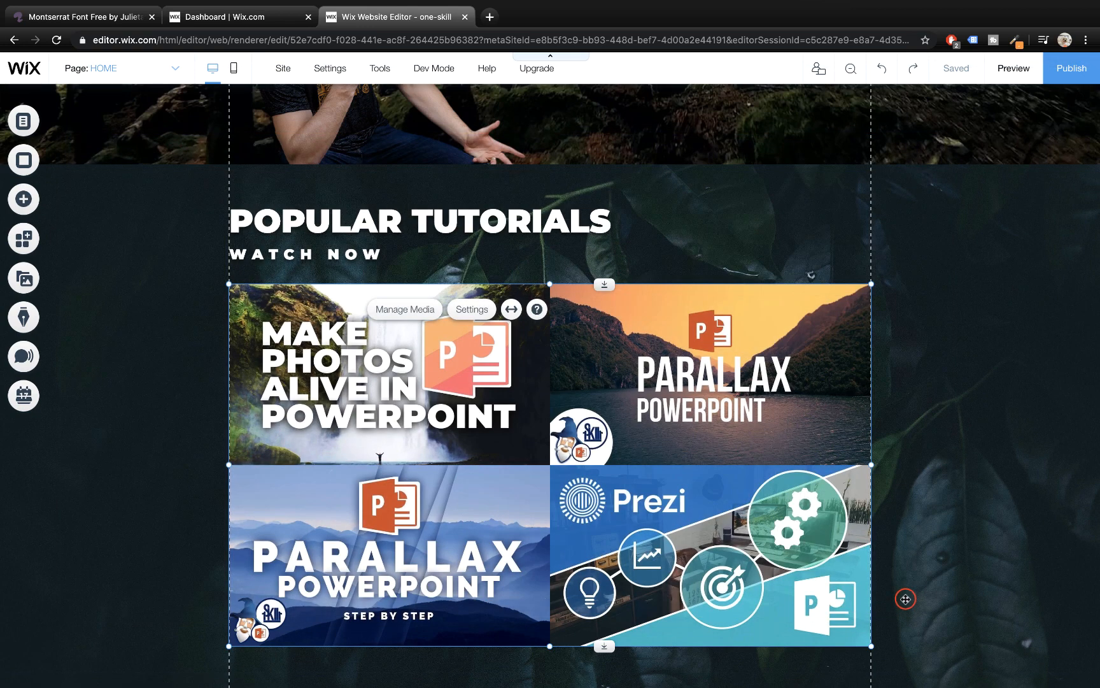
- Preview the site, look over the Popular Tutorials section, and test the first thumbnail's video link
{"action": "left_click", "coordinate": [1011, 73]}
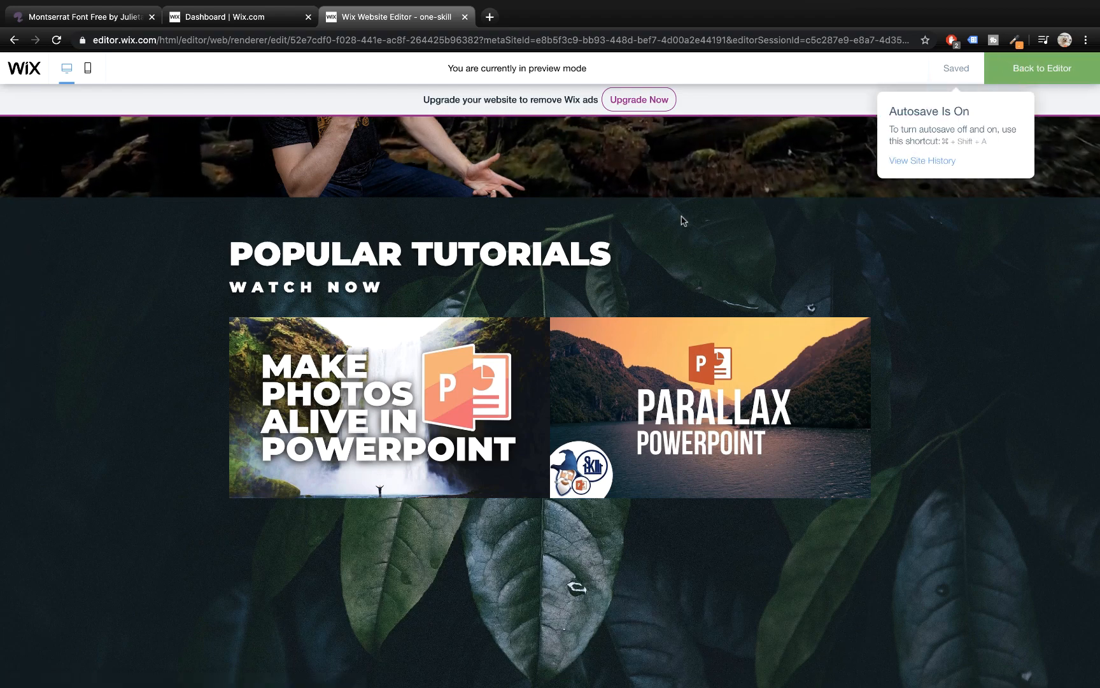
{"action": "scroll", "coordinate": [191, 258], "scroll_direction": "down", "scroll_amount": 2}
{"action": "scroll", "coordinate": [180, 262], "scroll_direction": "up", "scroll_amount": 4}
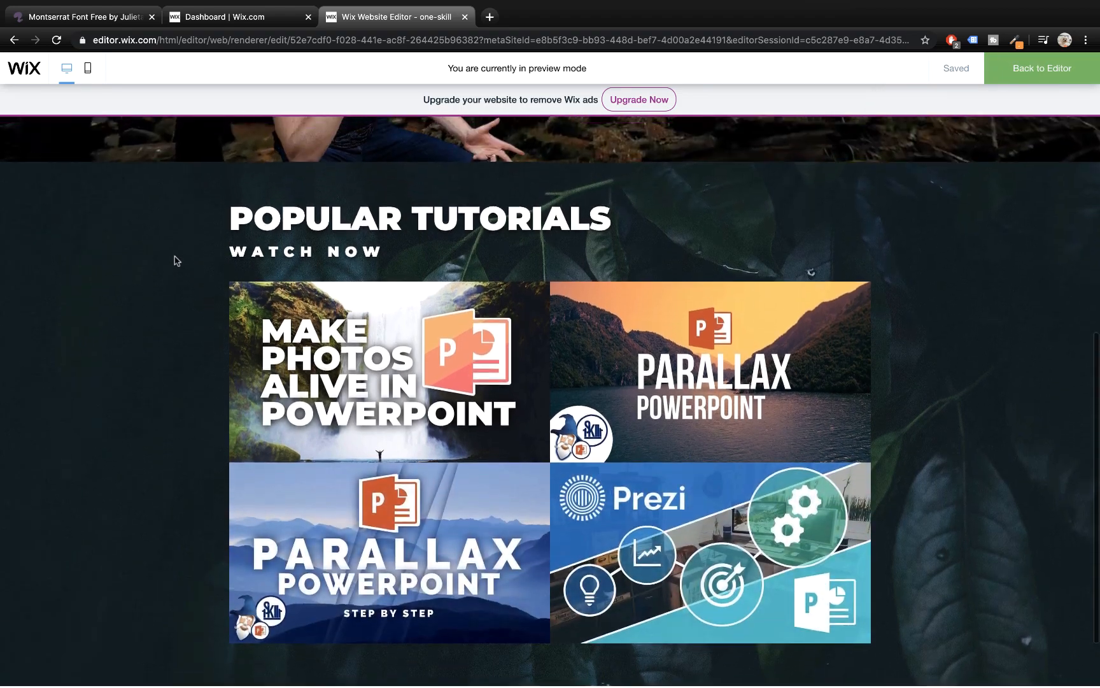
{"action": "scroll", "coordinate": [171, 255], "scroll_direction": "up", "scroll_amount": 5}
{"action": "scroll", "coordinate": [172, 254], "scroll_direction": "down", "scroll_amount": 9}
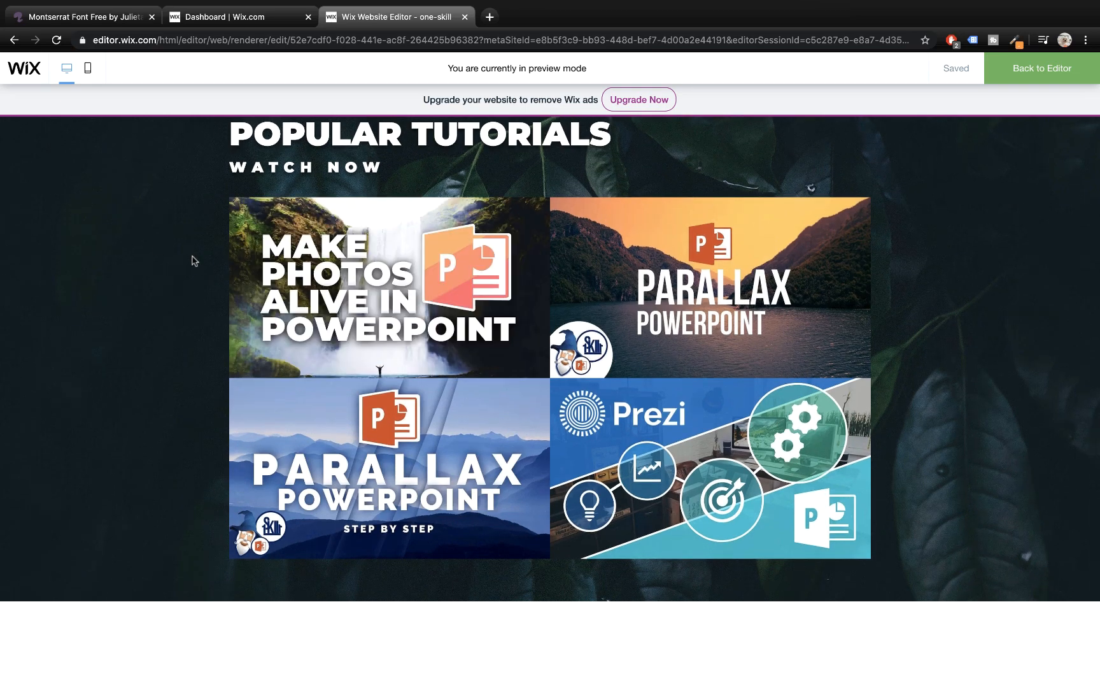
{"action": "left_click", "coordinate": [395, 287]}
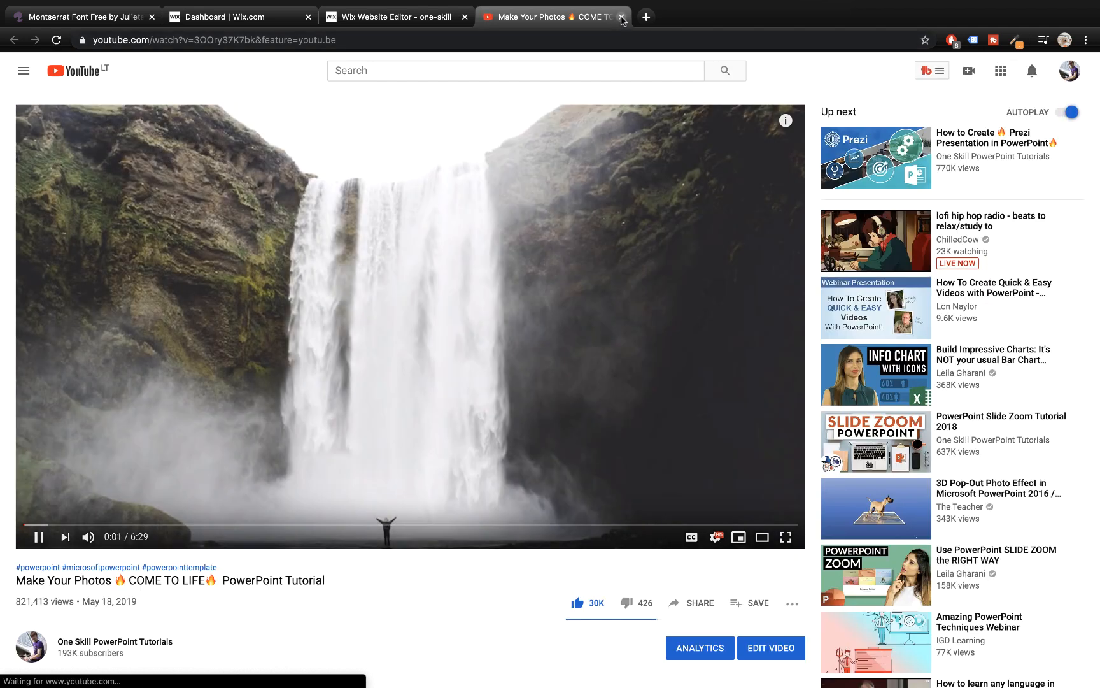
- Close the YouTube video and check how the forest header and Popular Tutorials section scroll in the site preview
{"action": "left_click", "coordinate": [622, 18]}
{"action": "scroll", "coordinate": [706, 310], "scroll_direction": "up", "scroll_amount": 10}
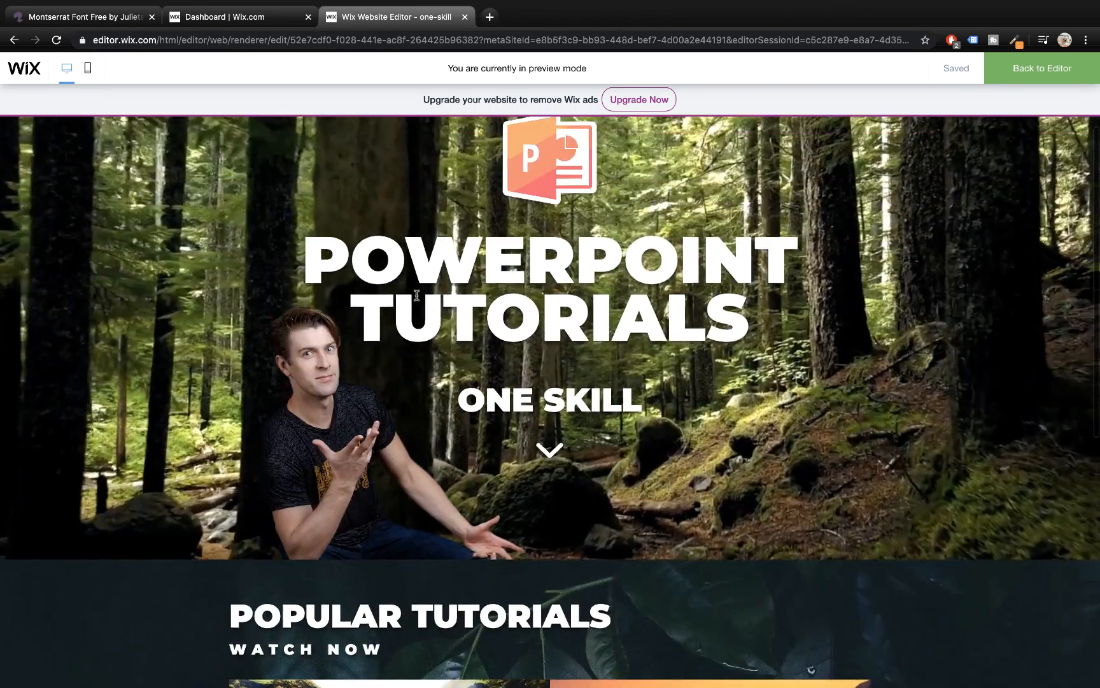
{"action": "scroll", "coordinate": [707, 310], "scroll_direction": "down", "scroll_amount": 1}
{"action": "scroll", "coordinate": [862, 413], "scroll_direction": "down", "scroll_amount": 3}
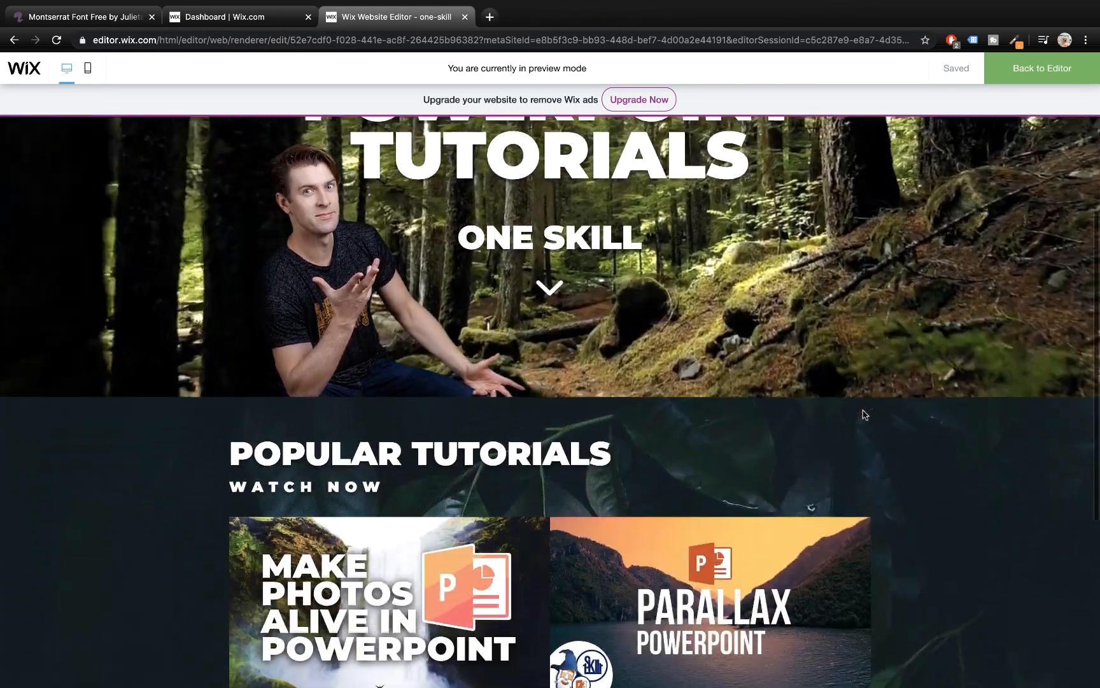
{"action": "scroll", "coordinate": [872, 391], "scroll_direction": "up", "scroll_amount": 2}
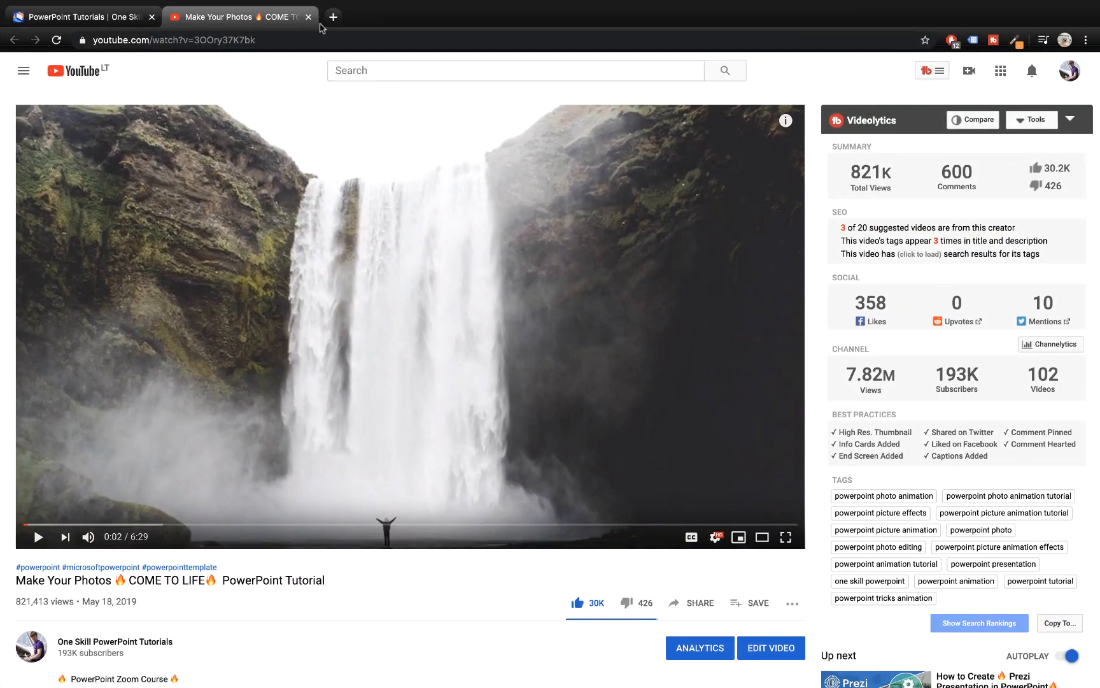
- Switch to onepowerpoint.com, close the linked YouTube video, and examine how the header background moves while scrolling
{"action": "left_click", "coordinate": [308, 17]}
{"action": "scroll", "coordinate": [497, 289], "scroll_direction": "up", "scroll_amount": 5}
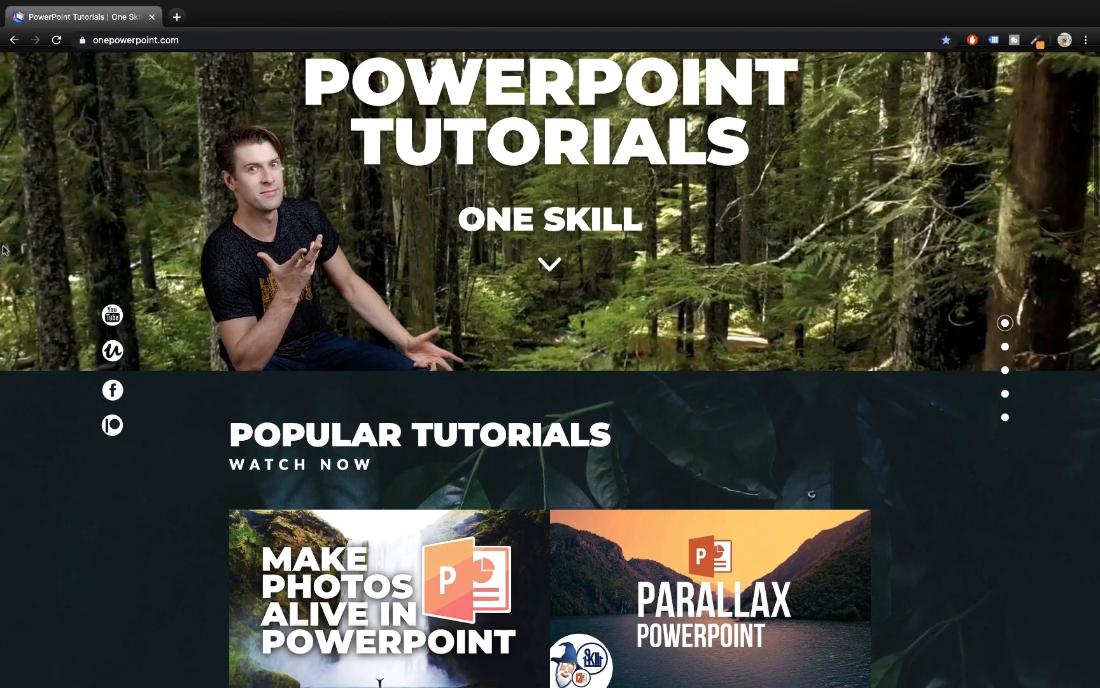
{"action": "scroll", "coordinate": [864, 425], "scroll_direction": "down", "scroll_amount": 5}
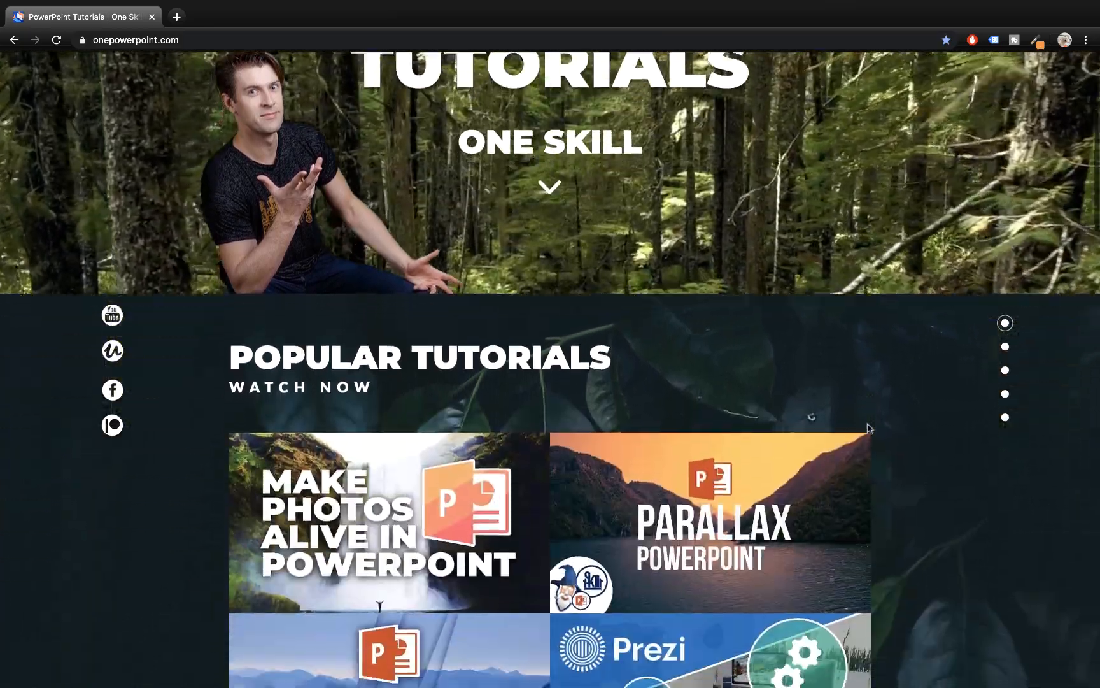
{"action": "scroll", "coordinate": [869, 428], "scroll_direction": "up", "scroll_amount": 3}
{"action": "scroll", "coordinate": [870, 429], "scroll_direction": "up", "scroll_amount": 2}
{"action": "scroll", "coordinate": [841, 391], "scroll_direction": "down", "scroll_amount": 5}
{"action": "scroll", "coordinate": [811, 353], "scroll_direction": "up", "scroll_amount": 4}
{"action": "scroll", "coordinate": [811, 354], "scroll_direction": "up", "scroll_amount": 2}
- Return to the Wix editor and set the forest header strip's video background scroll effect to Parallax
{"action": "key", "text": "ctrl+Left"}
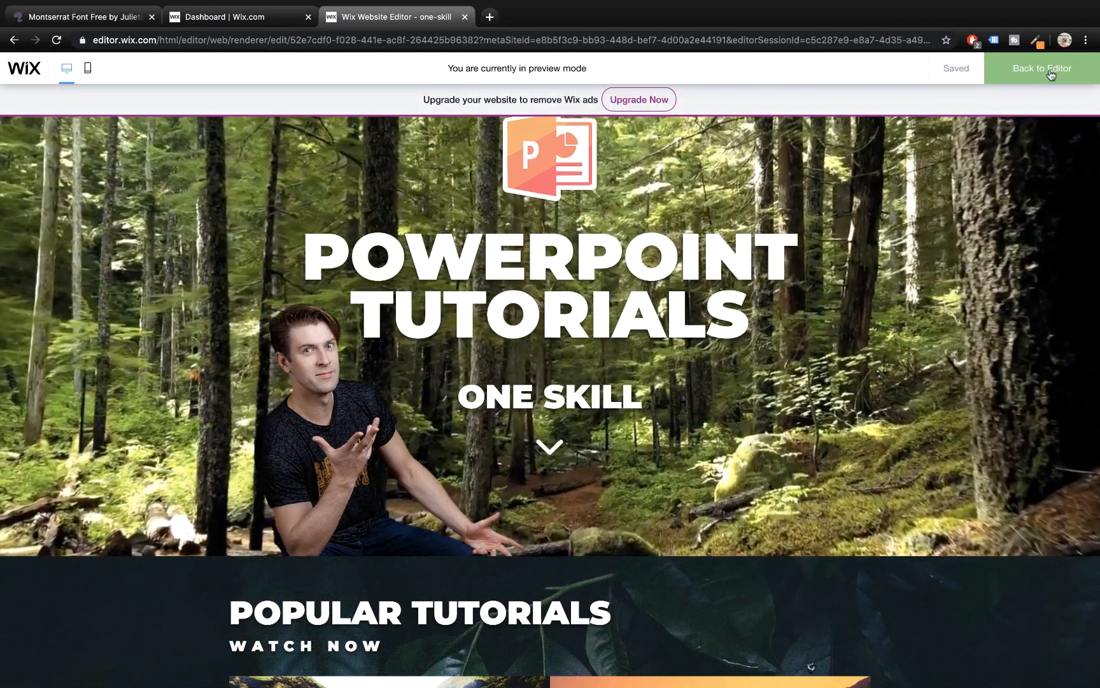
{"action": "left_click", "coordinate": [1050, 67]}
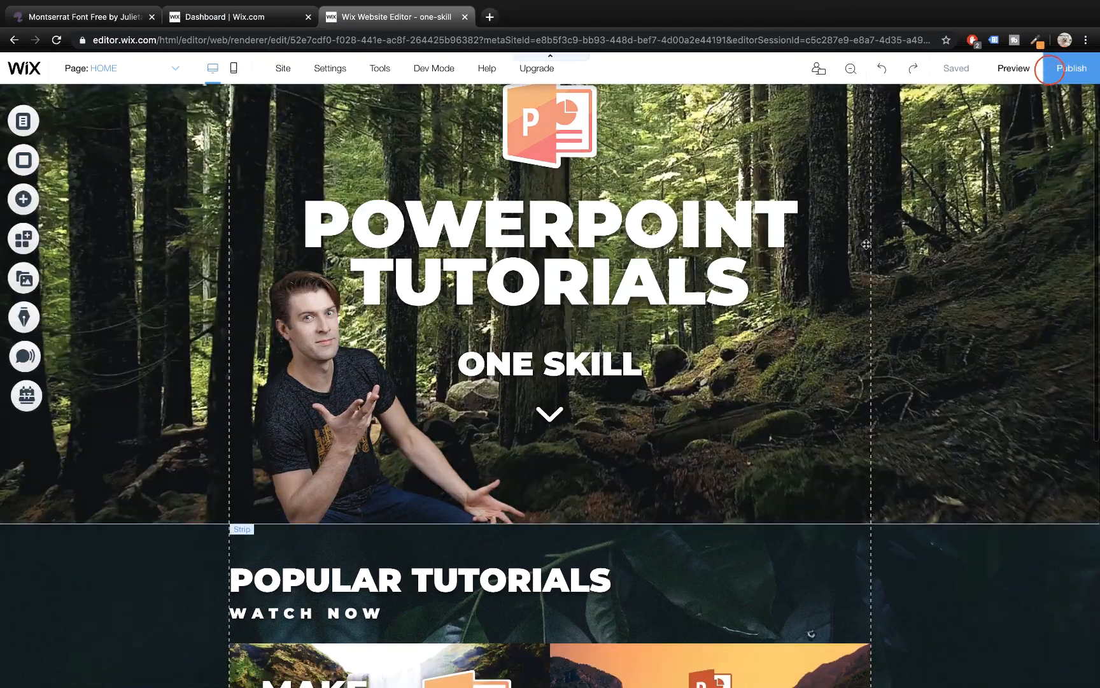
{"action": "scroll", "coordinate": [1006, 275], "scroll_direction": "up", "scroll_amount": 1}
{"action": "scroll", "coordinate": [1006, 275], "scroll_direction": "down", "scroll_amount": 5}
{"action": "scroll", "coordinate": [1006, 275], "scroll_direction": "up", "scroll_amount": 5}
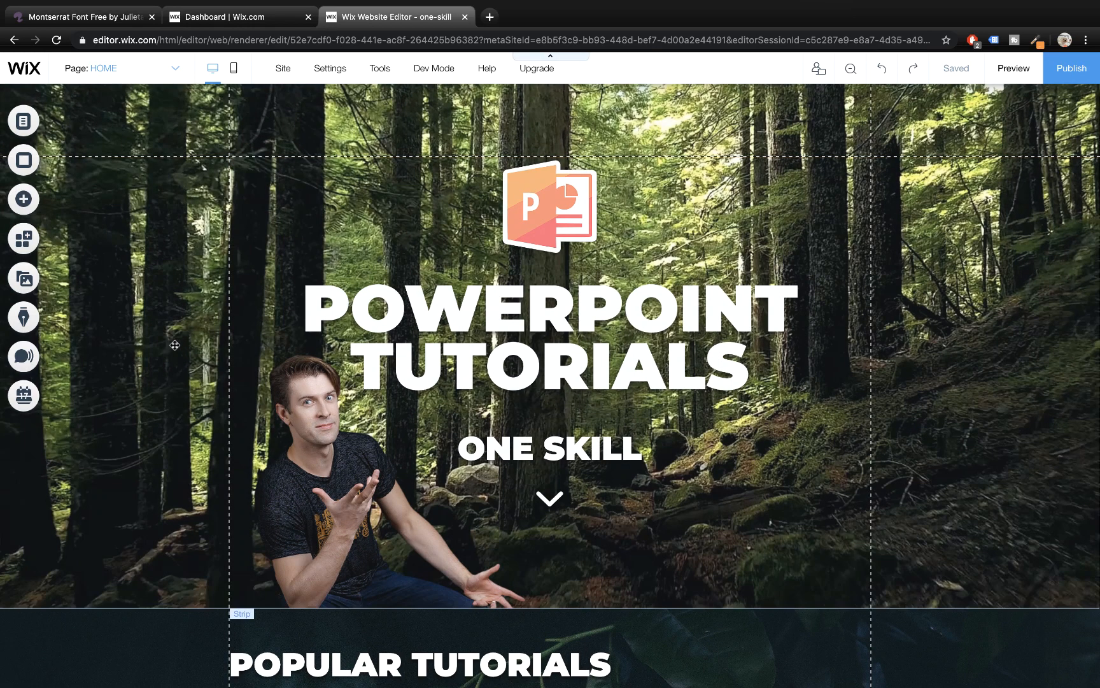
{"action": "left_click", "coordinate": [177, 343]}
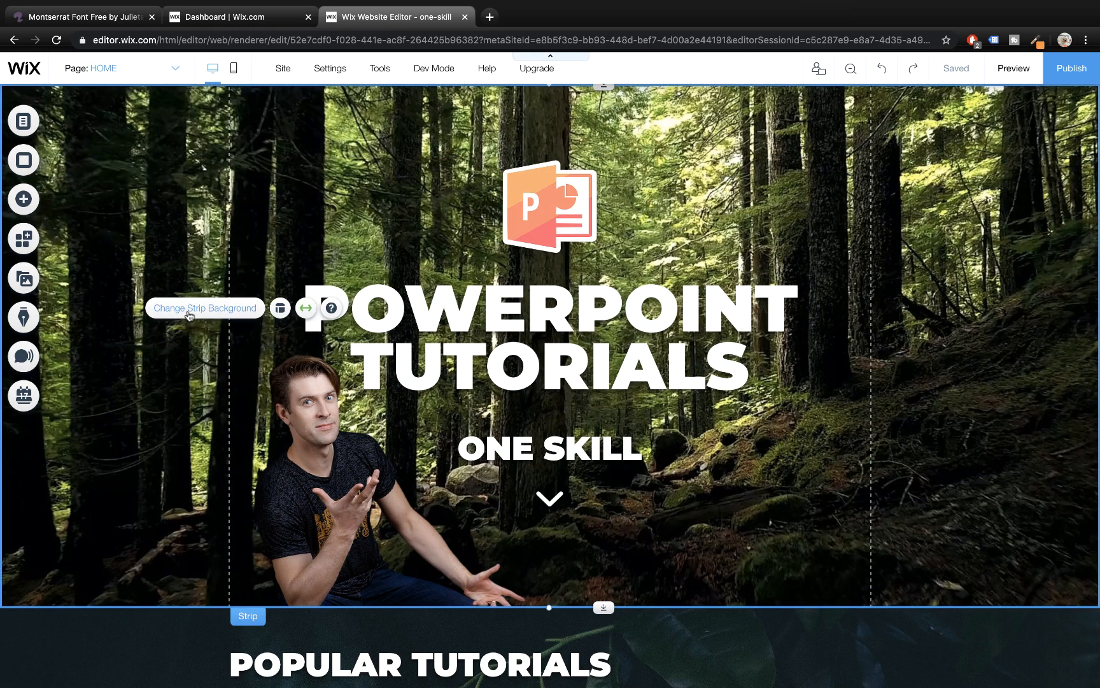
{"action": "left_click", "coordinate": [189, 310]}
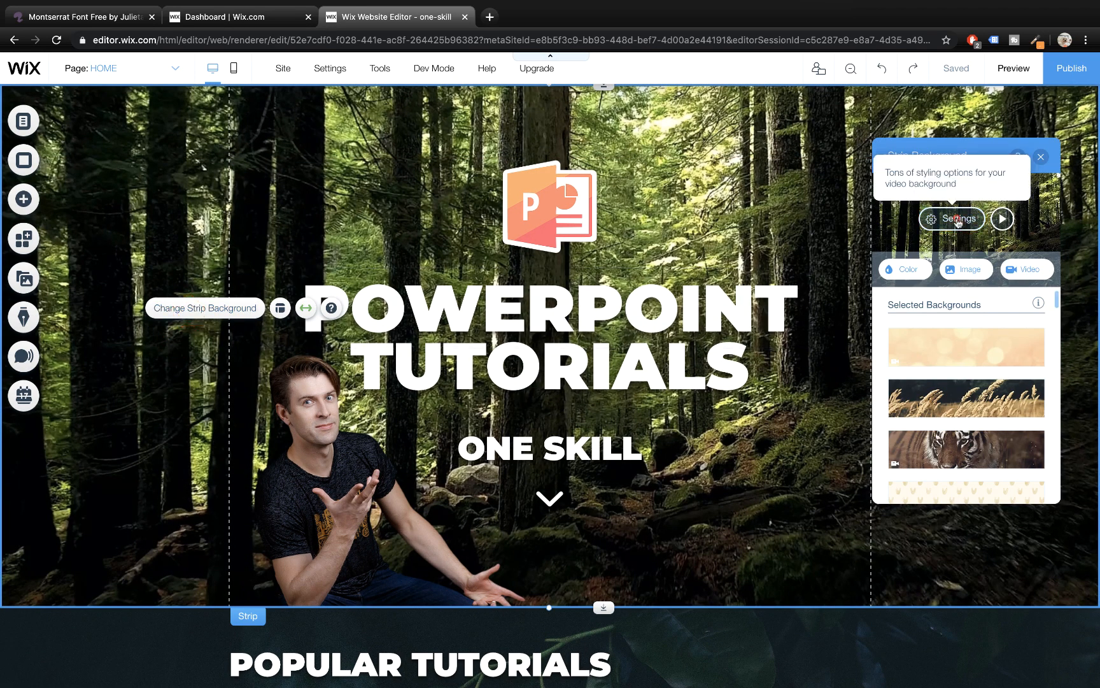
{"action": "left_click", "coordinate": [958, 220]}
{"action": "scroll", "coordinate": [991, 310], "scroll_direction": "down", "scroll_amount": 5}
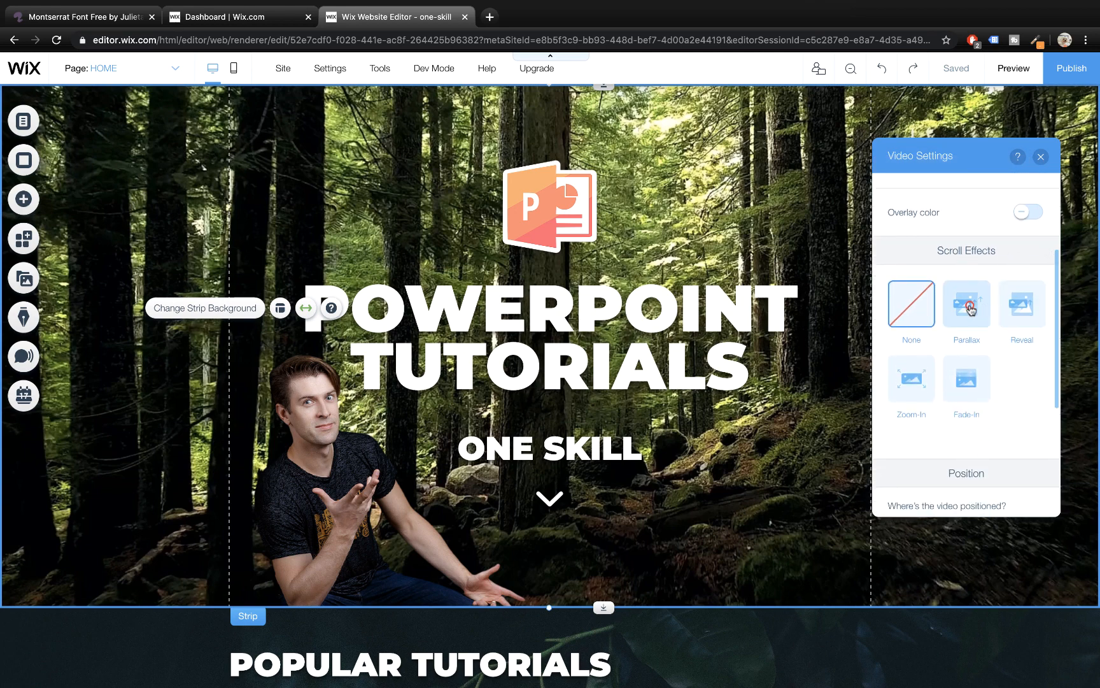
{"action": "left_click", "coordinate": [970, 310]}
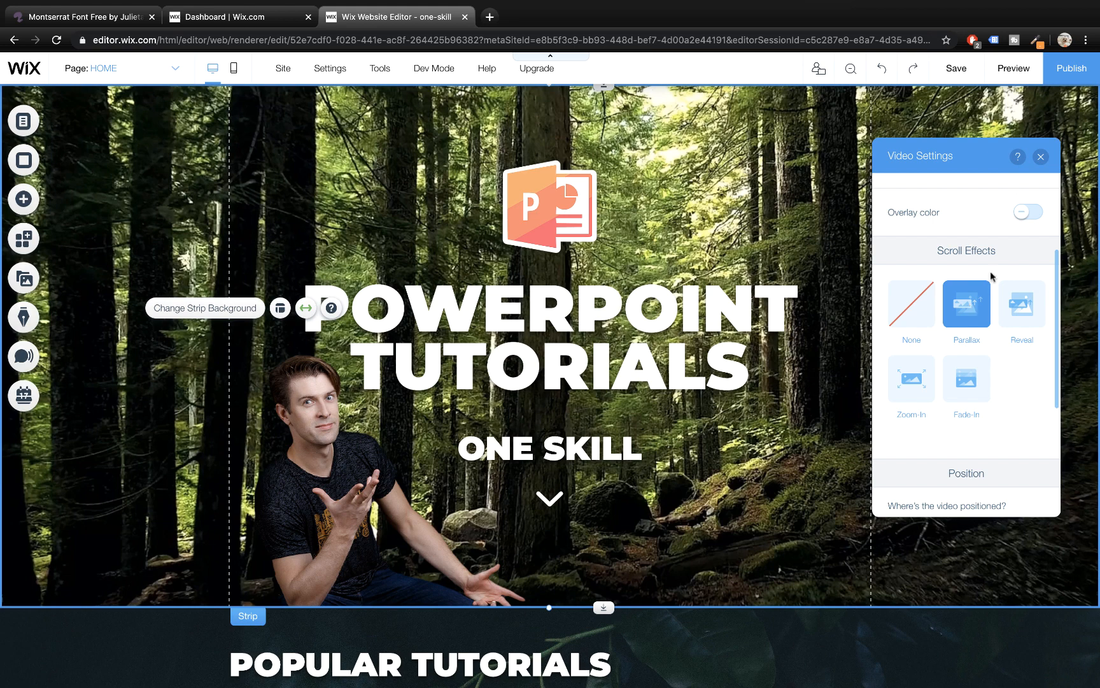
{"action": "left_click", "coordinate": [1041, 157]}
- Save the site changes and dismiss the save confirmation
{"action": "scroll", "coordinate": [993, 127], "scroll_direction": "down", "scroll_amount": 1}
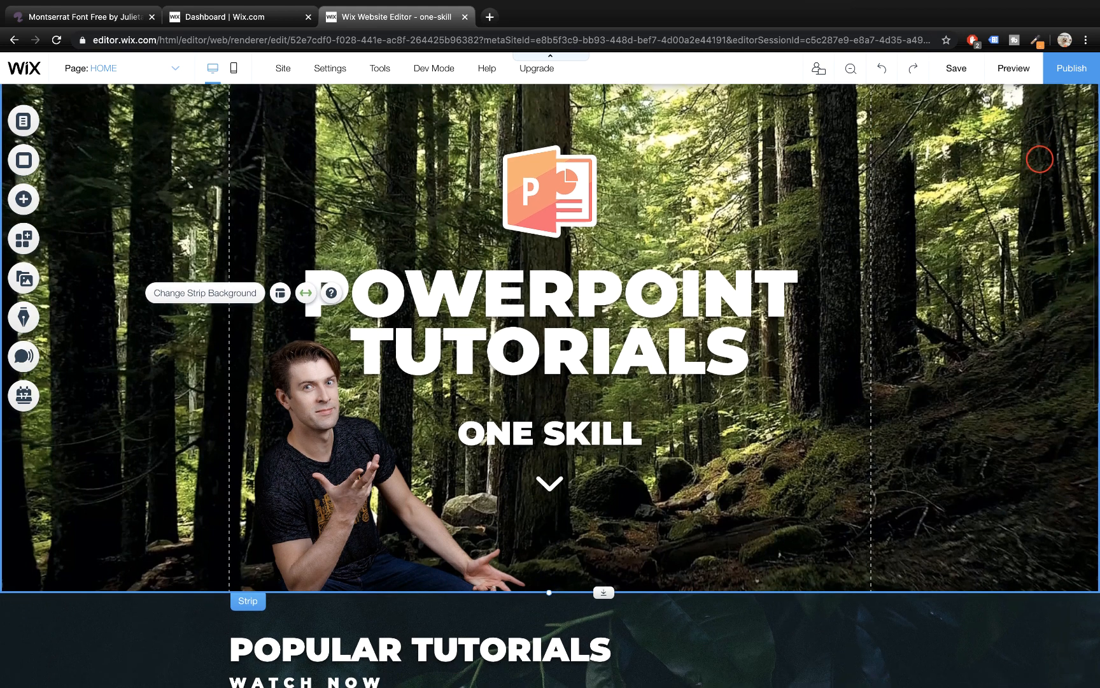
{"action": "left_click", "coordinate": [961, 70]}
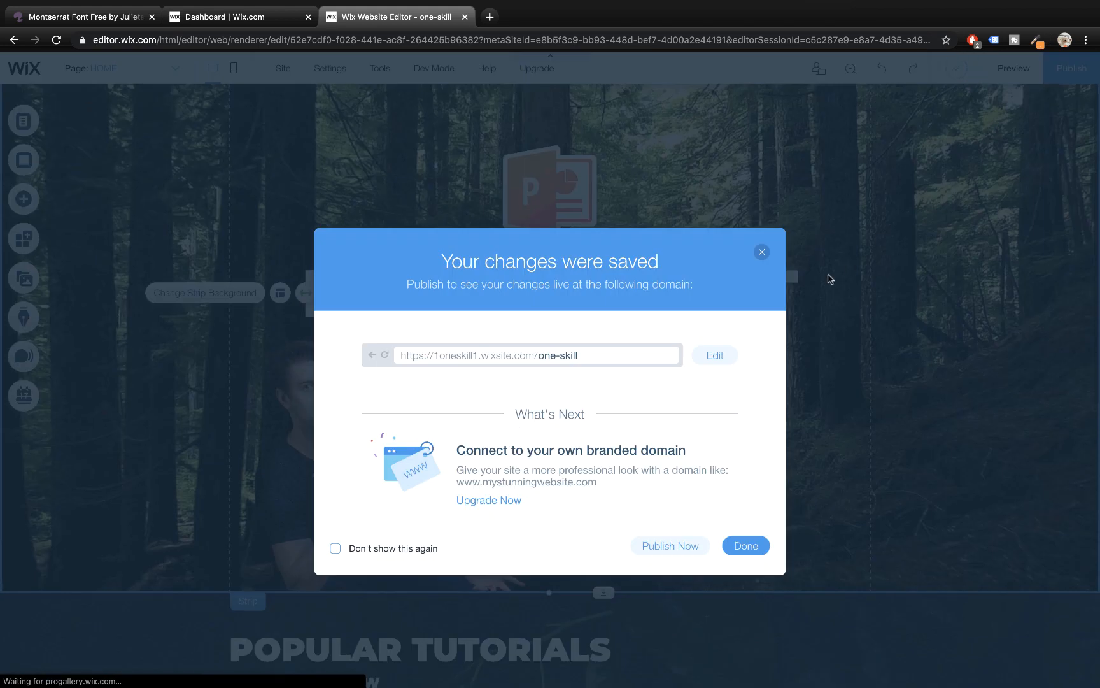
{"action": "left_click", "coordinate": [747, 547]}
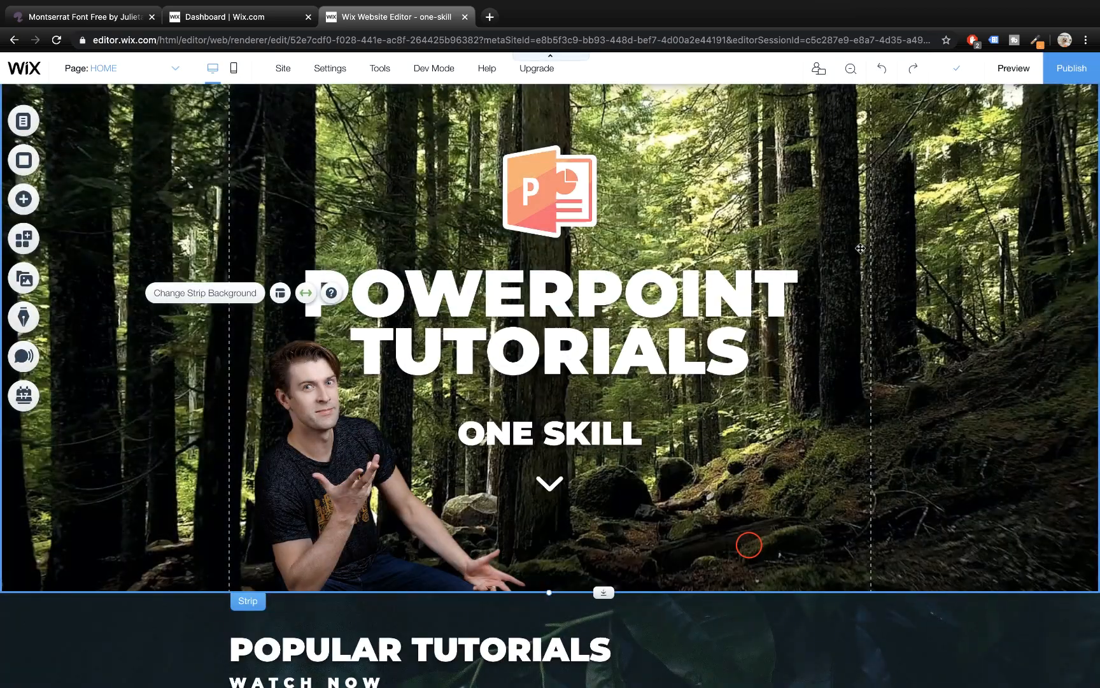
- Preview the site and check the header video's parallax effect against the Popular Tutorials section
{"action": "scroll", "coordinate": [897, 212], "scroll_direction": "up", "scroll_amount": 1}
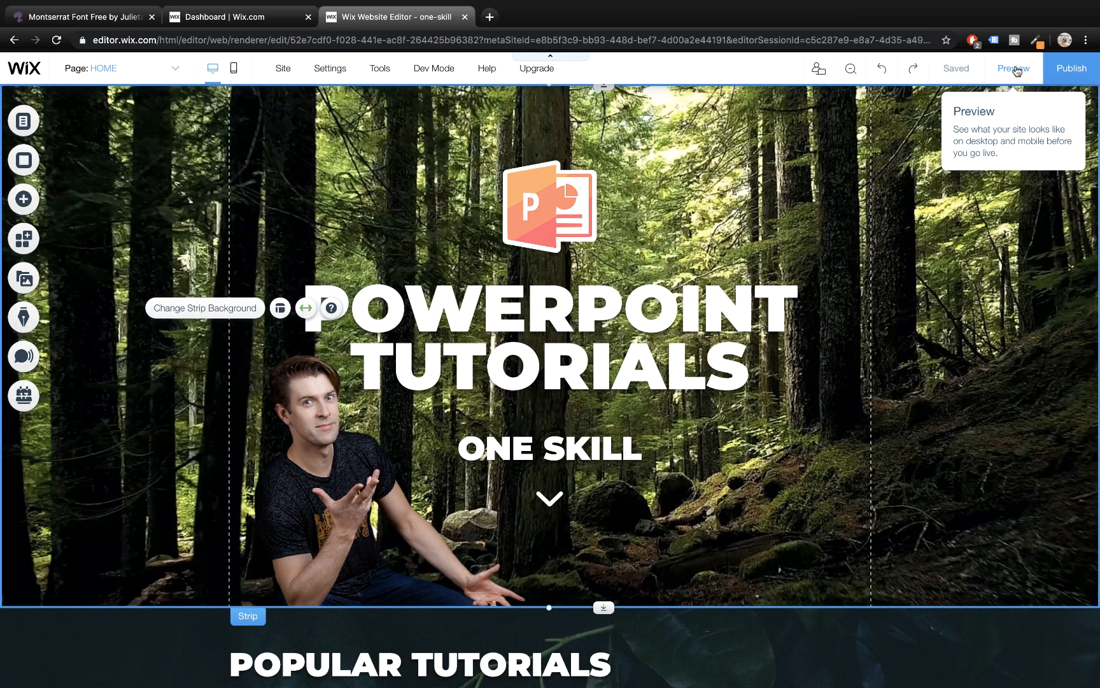
{"action": "left_click", "coordinate": [1013, 68]}
{"action": "scroll", "coordinate": [854, 280], "scroll_direction": "down", "scroll_amount": 3}
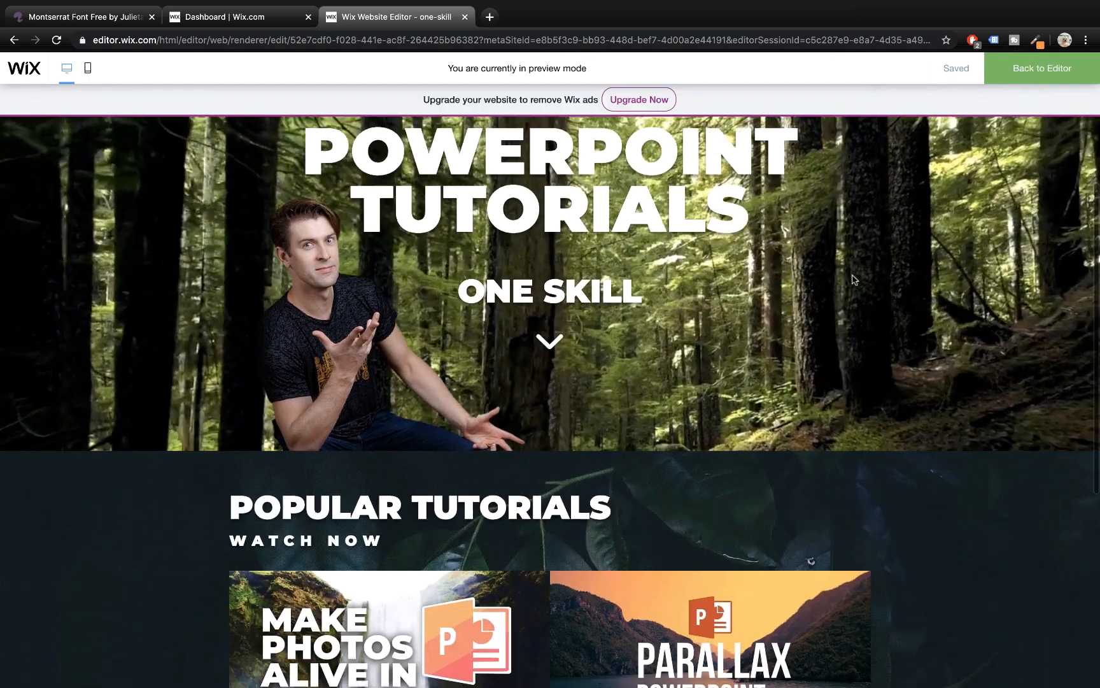
{"action": "scroll", "coordinate": [854, 280], "scroll_direction": "down", "scroll_amount": 4}
{"action": "scroll", "coordinate": [855, 280], "scroll_direction": "up", "scroll_amount": 7}
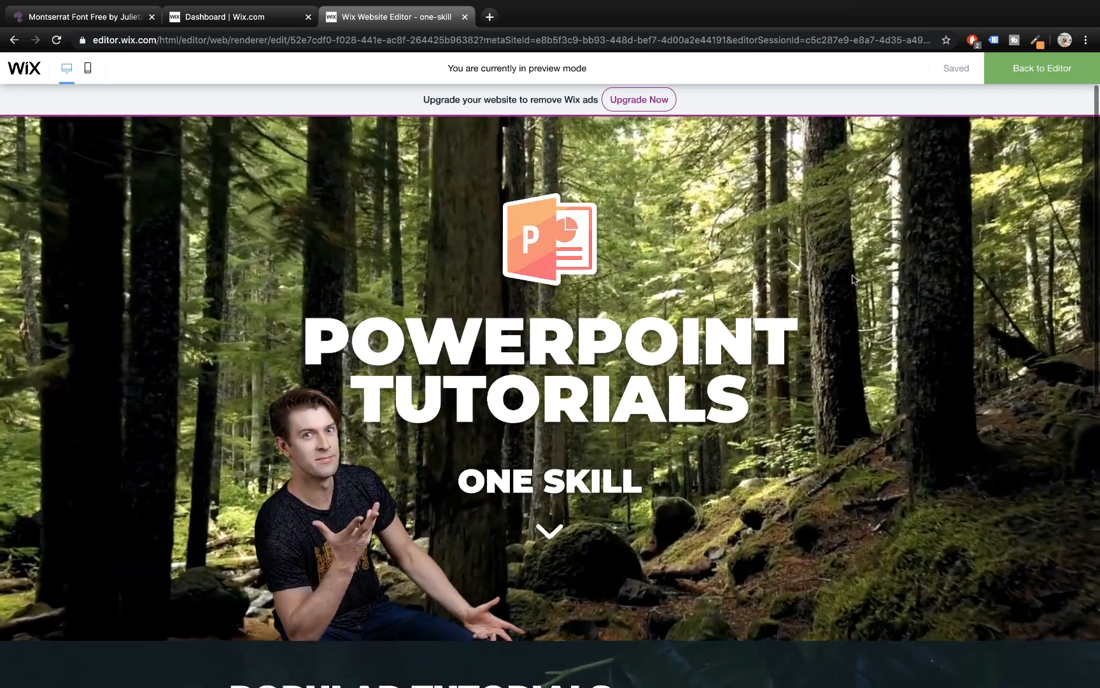
{"action": "scroll", "coordinate": [853, 279], "scroll_direction": "down", "scroll_amount": 7}
{"action": "scroll", "coordinate": [802, 265], "scroll_direction": "up", "scroll_amount": 7}
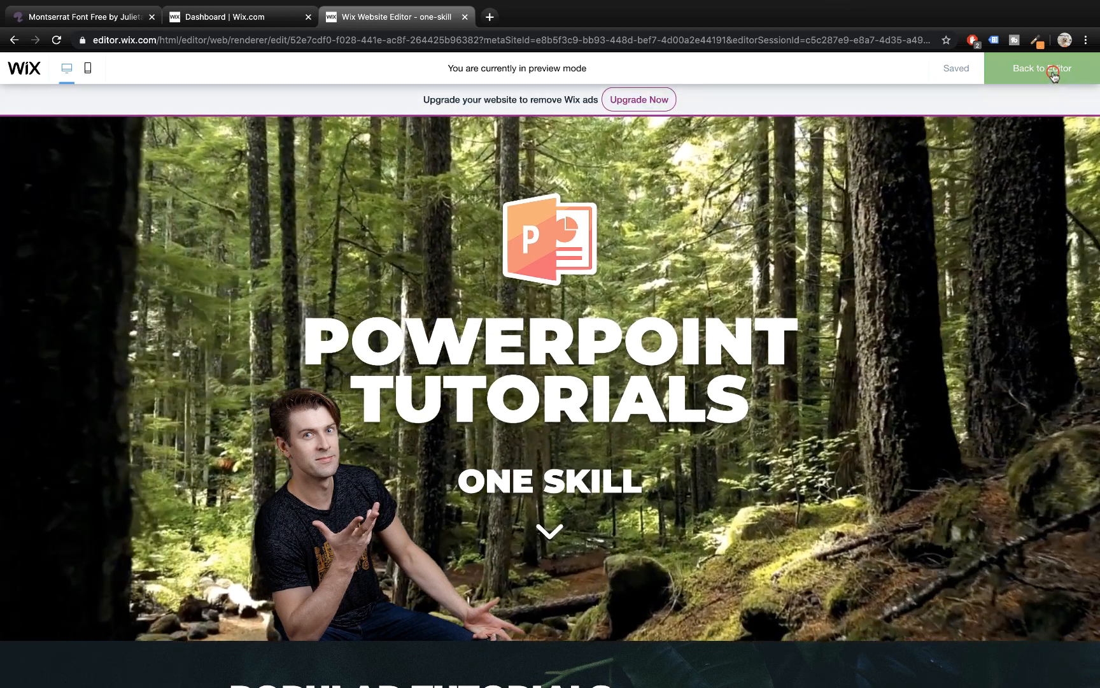
- Leave the preview, publish the site, and view its live version
{"action": "left_click", "coordinate": [1053, 74]}
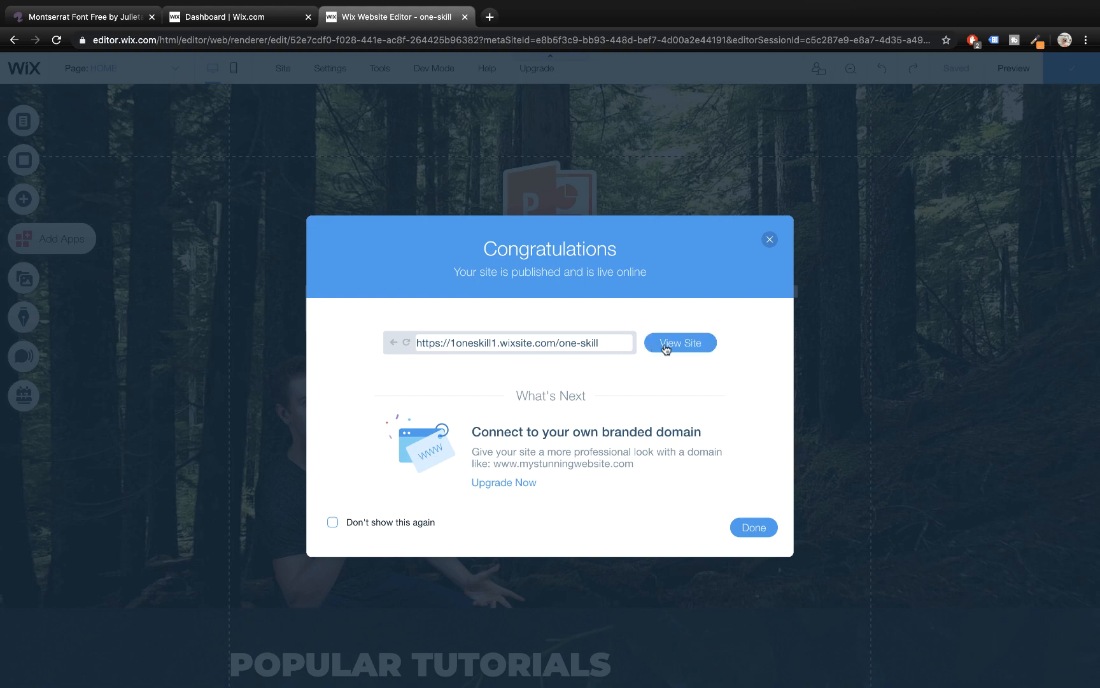
{"action": "left_click", "coordinate": [653, 346]}
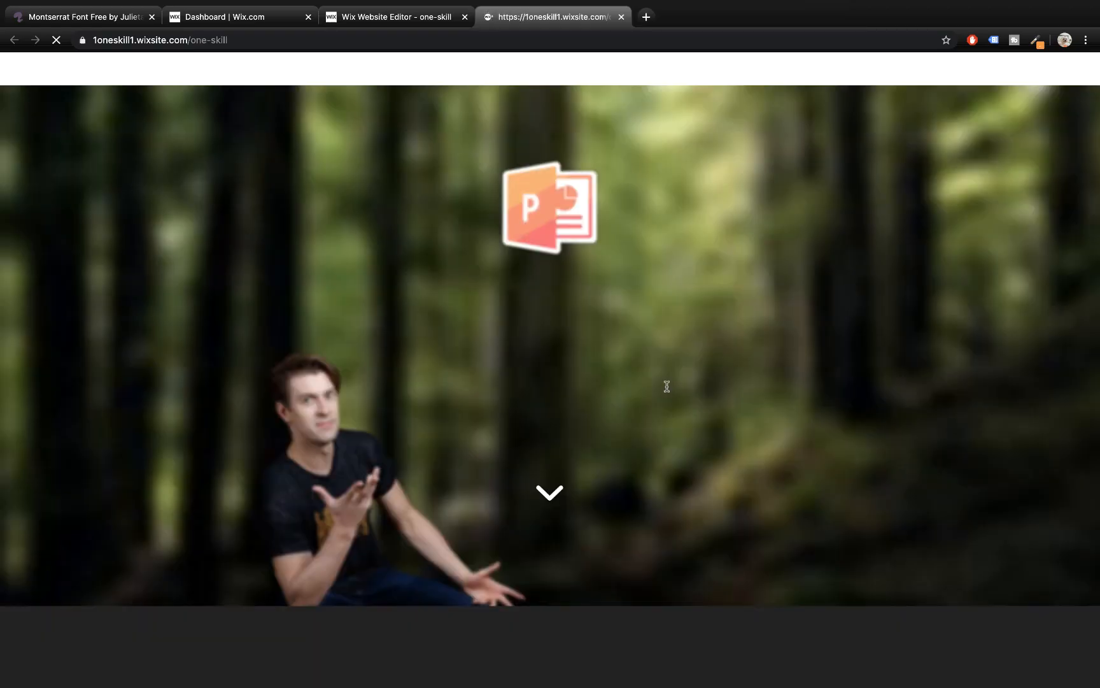
{"action": "scroll", "coordinate": [152, 354], "scroll_direction": "down", "scroll_amount": 6}
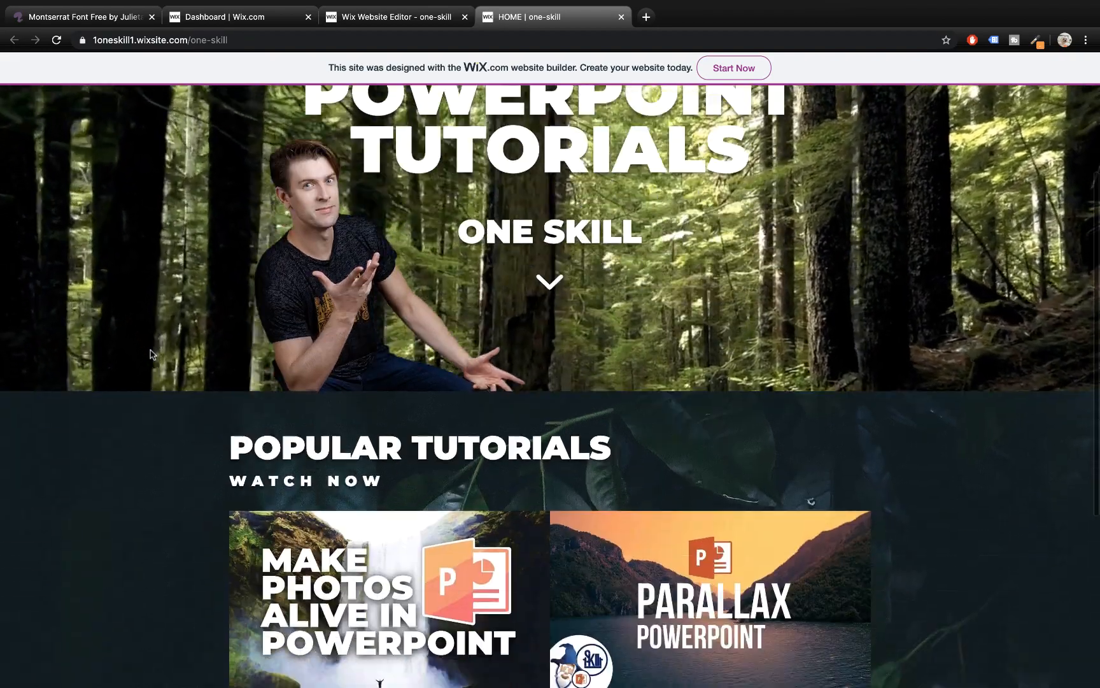
{"action": "scroll", "coordinate": [151, 354], "scroll_direction": "up", "scroll_amount": 6}
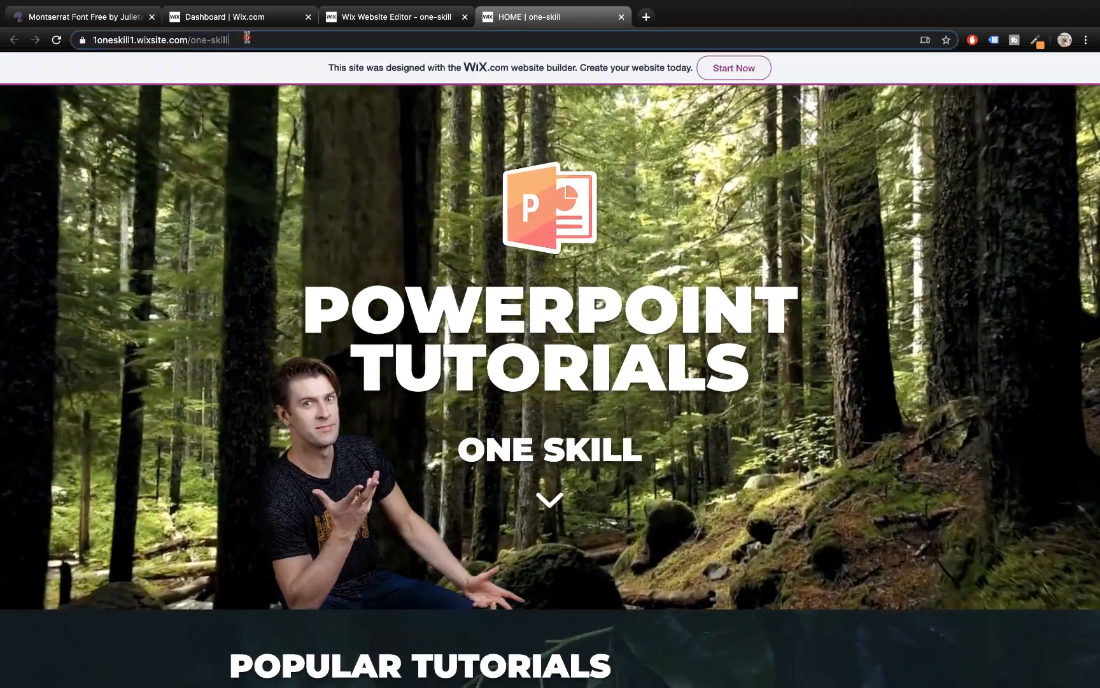
- Check the live site's web address and scrolling, and close both the live page and the publish confirmation
{"action": "left_click", "coordinate": [247, 38]}
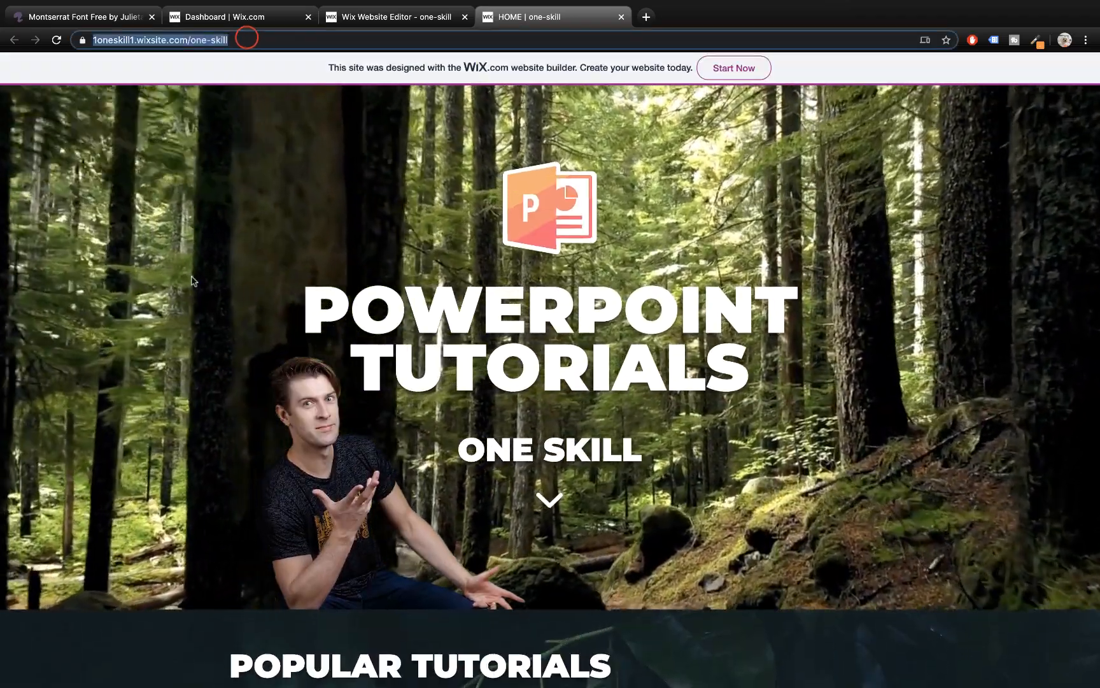
{"action": "scroll", "coordinate": [191, 291], "scroll_direction": "down", "scroll_amount": 8}
{"action": "scroll", "coordinate": [189, 291], "scroll_direction": "up", "scroll_amount": 4}
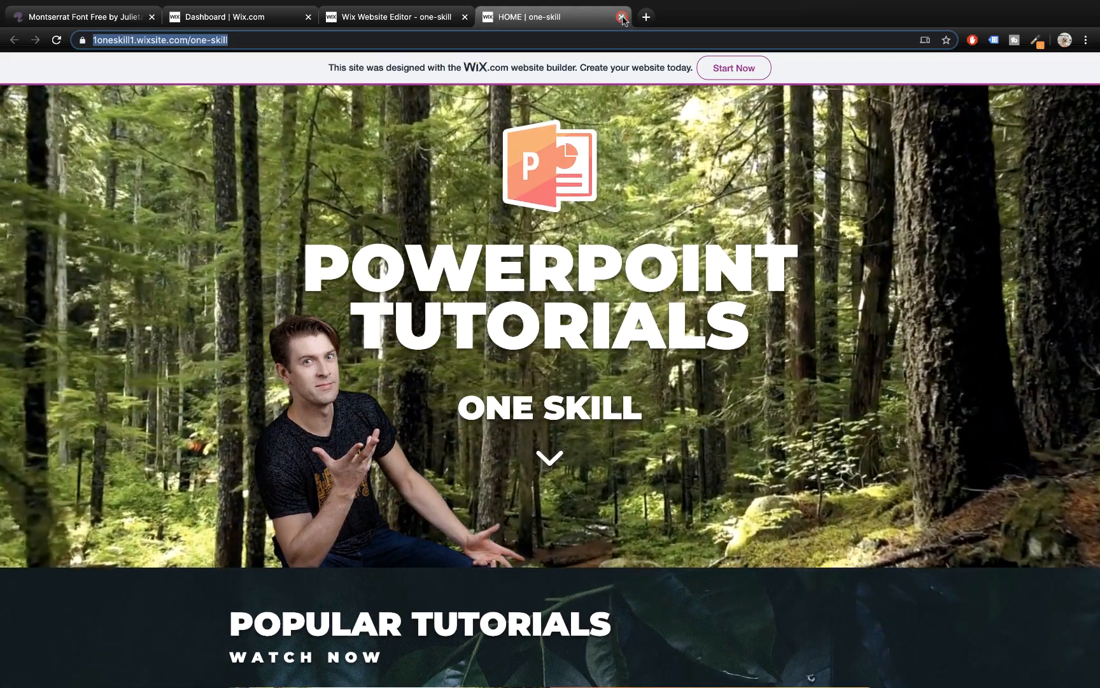
{"action": "left_click", "coordinate": [621, 17]}
{"action": "left_click", "coordinate": [770, 240]}
- Switch to onepowerpoint.com and examine the PowerPoint Zoom Course section below the Popular Tutorials gallery
{"action": "scroll", "coordinate": [772, 242], "scroll_direction": "down", "scroll_amount": 9}
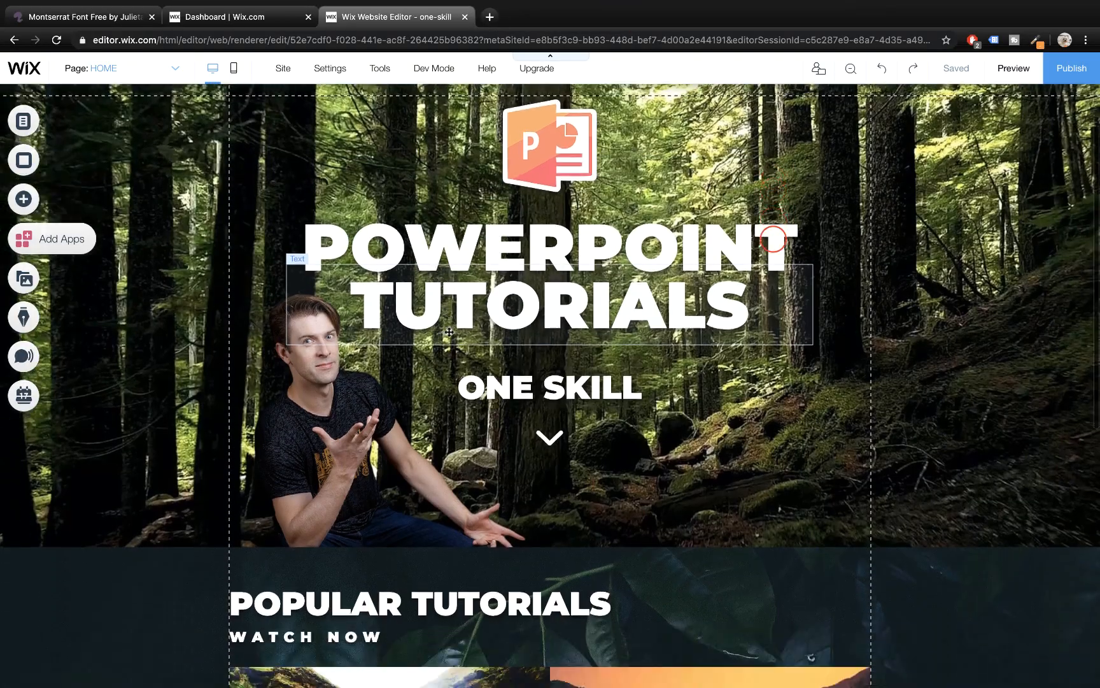
{"action": "key", "text": "ctrl+Right"}
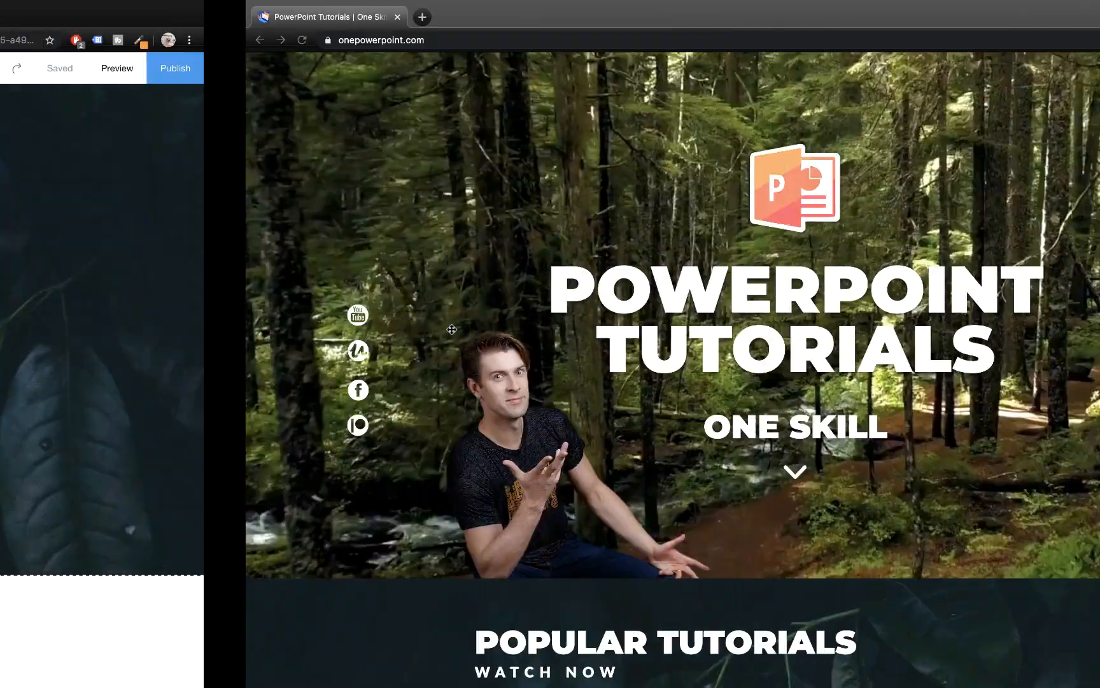
{"action": "scroll", "coordinate": [452, 334], "scroll_direction": "down", "scroll_amount": 7}
{"action": "scroll", "coordinate": [452, 334], "scroll_direction": "down", "scroll_amount": 5}
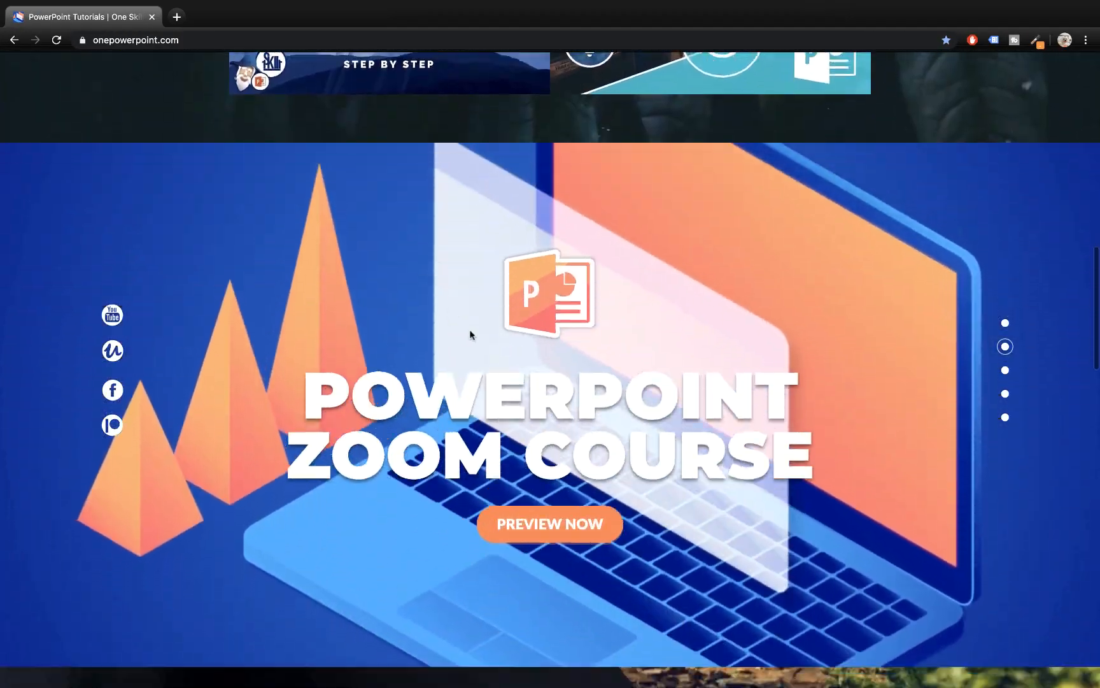
{"action": "scroll", "coordinate": [413, 310], "scroll_direction": "up", "scroll_amount": 1}
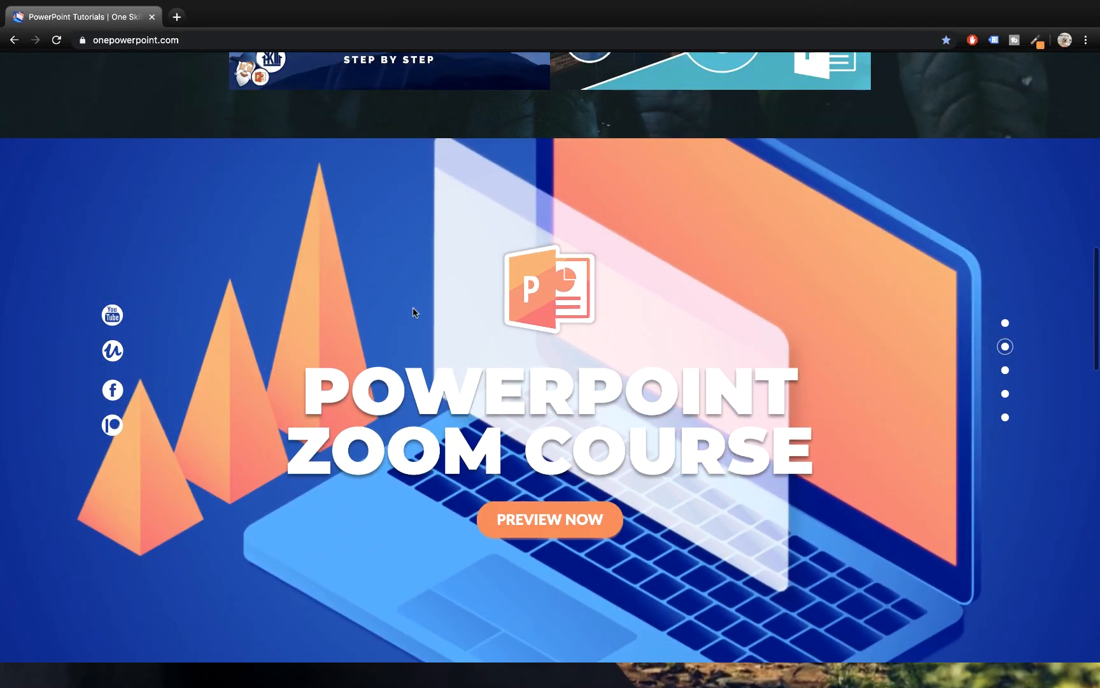
- Return to the Wix editor and add a black Classic strip below the Popular Tutorials section
{"action": "key", "text": "ctrl+Left"}
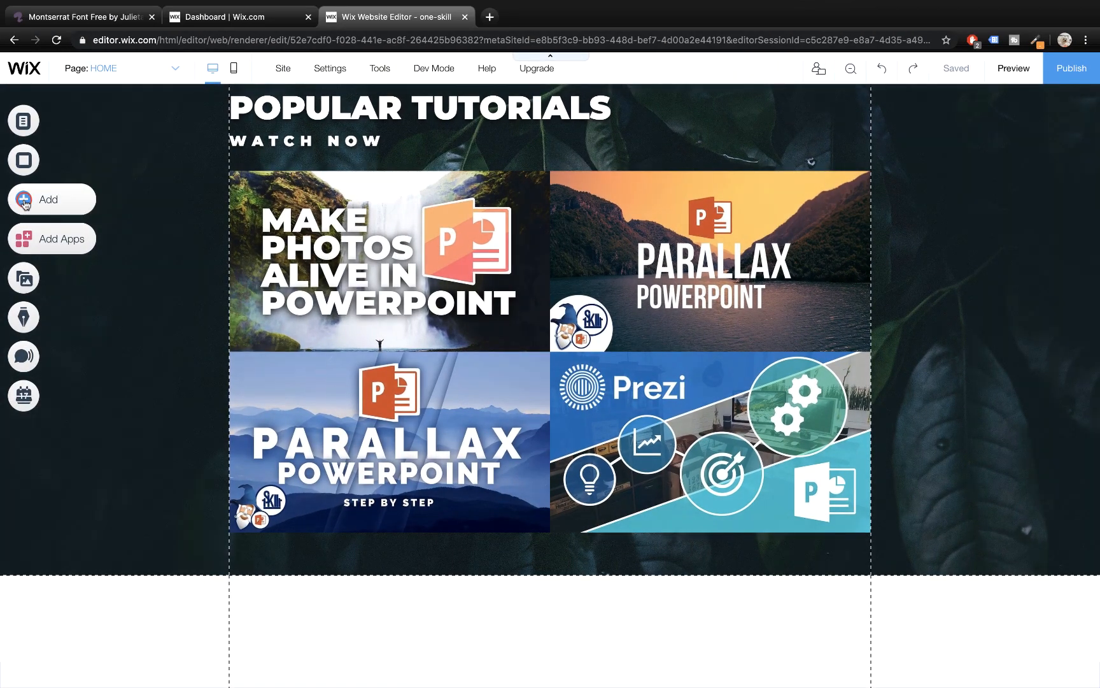
{"action": "left_click", "coordinate": [23, 199]}
{"action": "left_click", "coordinate": [73, 503]}
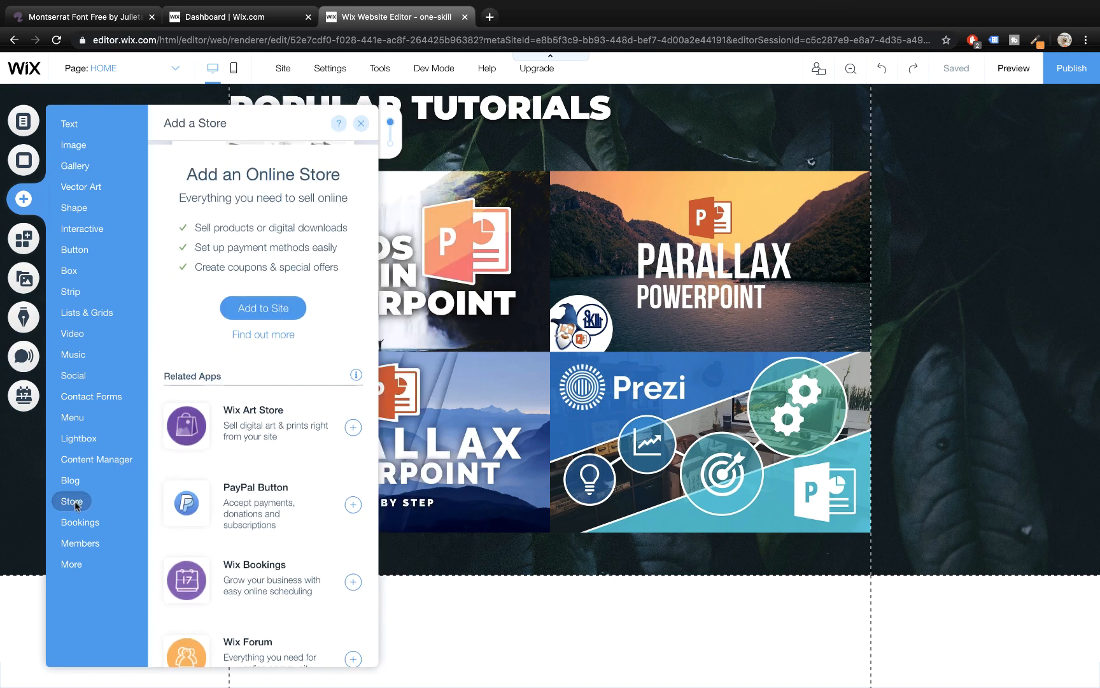
{"action": "mouse_move", "coordinate": [73, 298]}
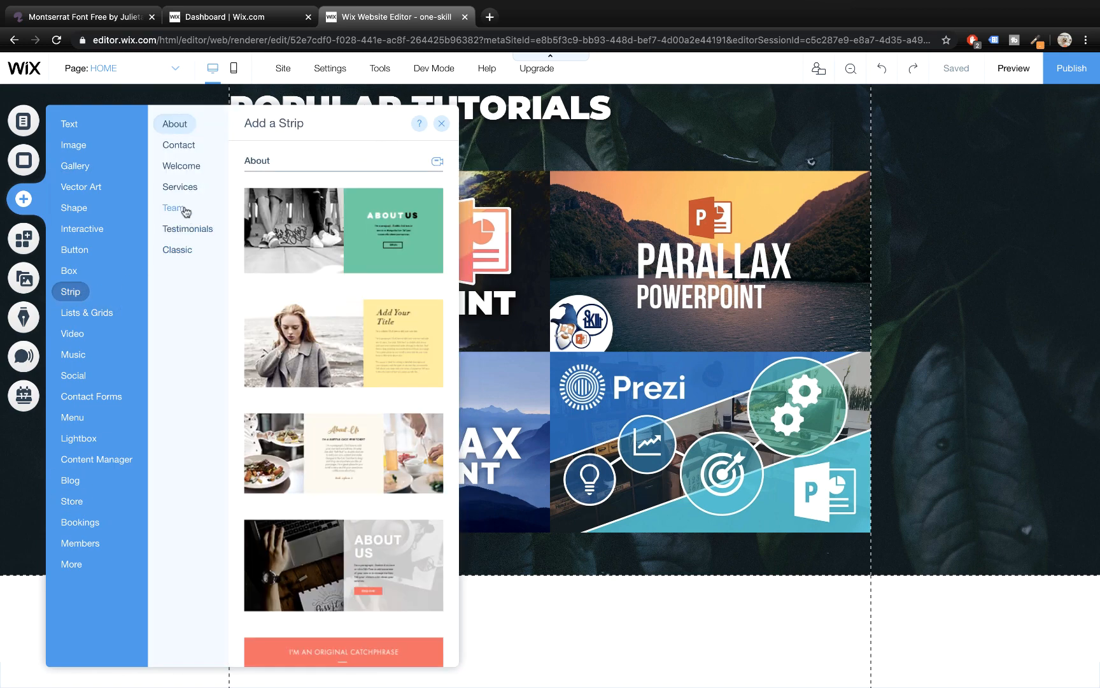
{"action": "left_click", "coordinate": [183, 249]}
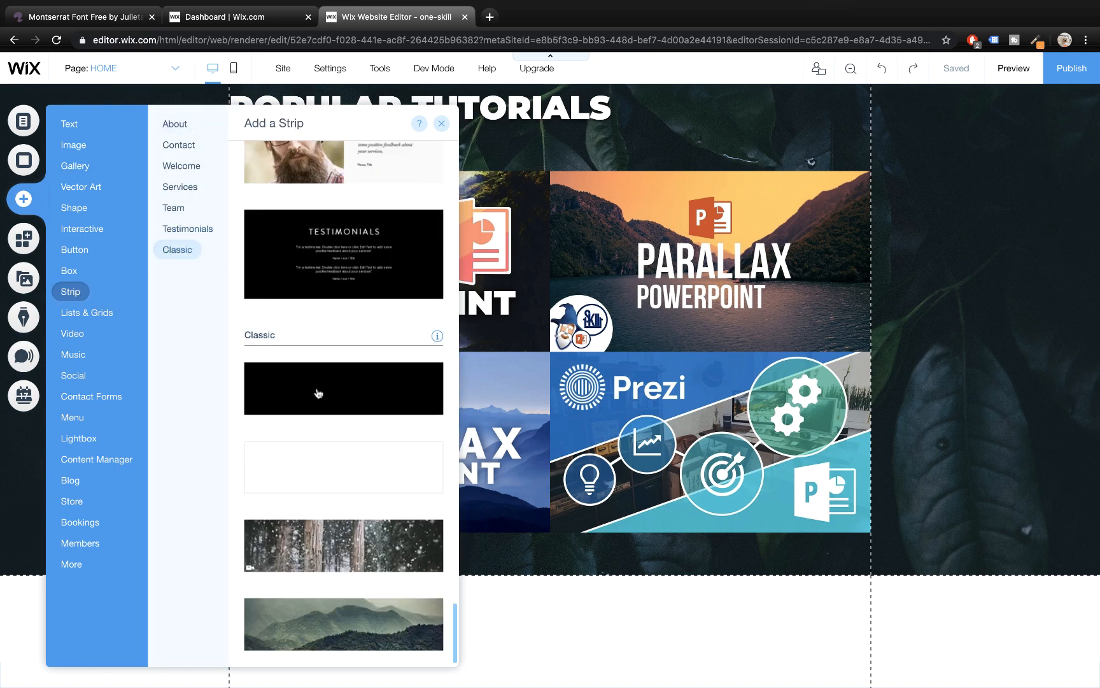
{"action": "left_click", "coordinate": [317, 390]}
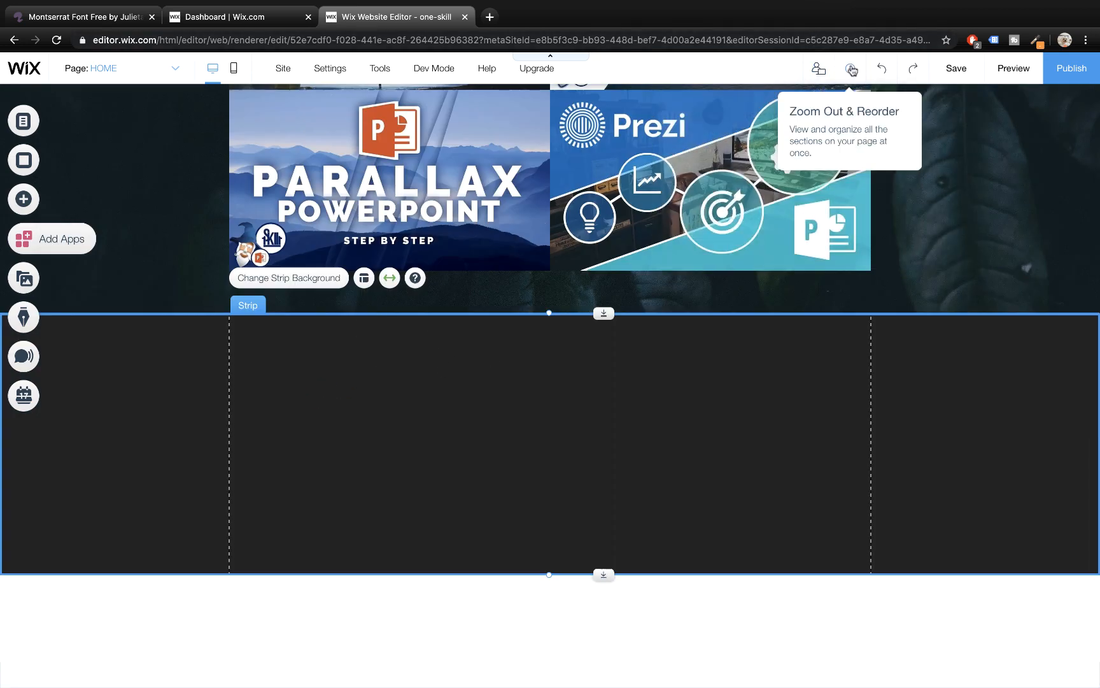
- Open the Zoom Out & Reorder view and examine the order of the page's sections
{"action": "left_click", "coordinate": [850, 67]}
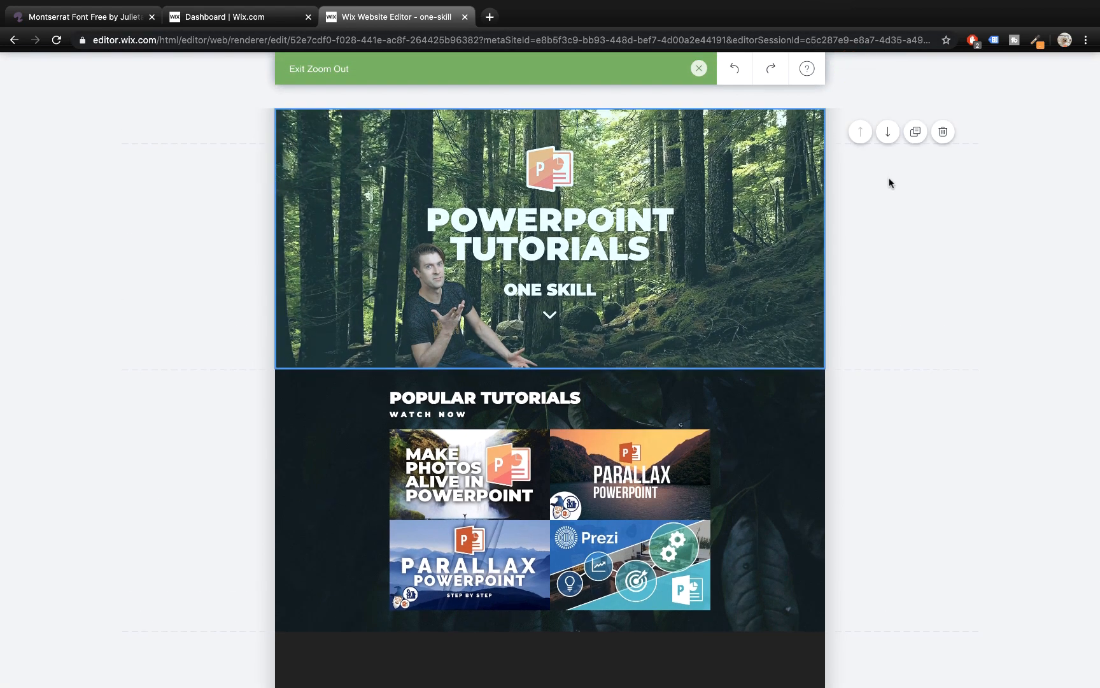
{"action": "scroll", "coordinate": [890, 183], "scroll_direction": "down", "scroll_amount": 2}
{"action": "scroll", "coordinate": [892, 184], "scroll_direction": "up", "scroll_amount": 1}
{"action": "scroll", "coordinate": [892, 185], "scroll_direction": "up", "scroll_amount": 1}
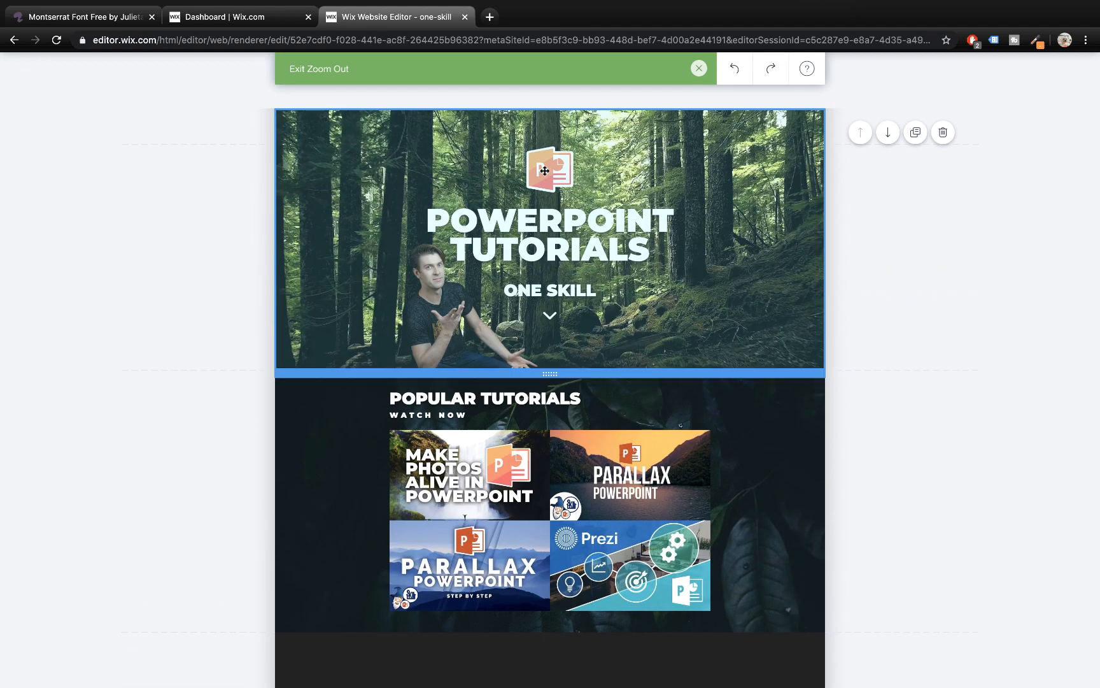
{"action": "left_click", "coordinate": [725, 465]}
{"action": "scroll", "coordinate": [725, 465], "scroll_direction": "down", "scroll_amount": 1}
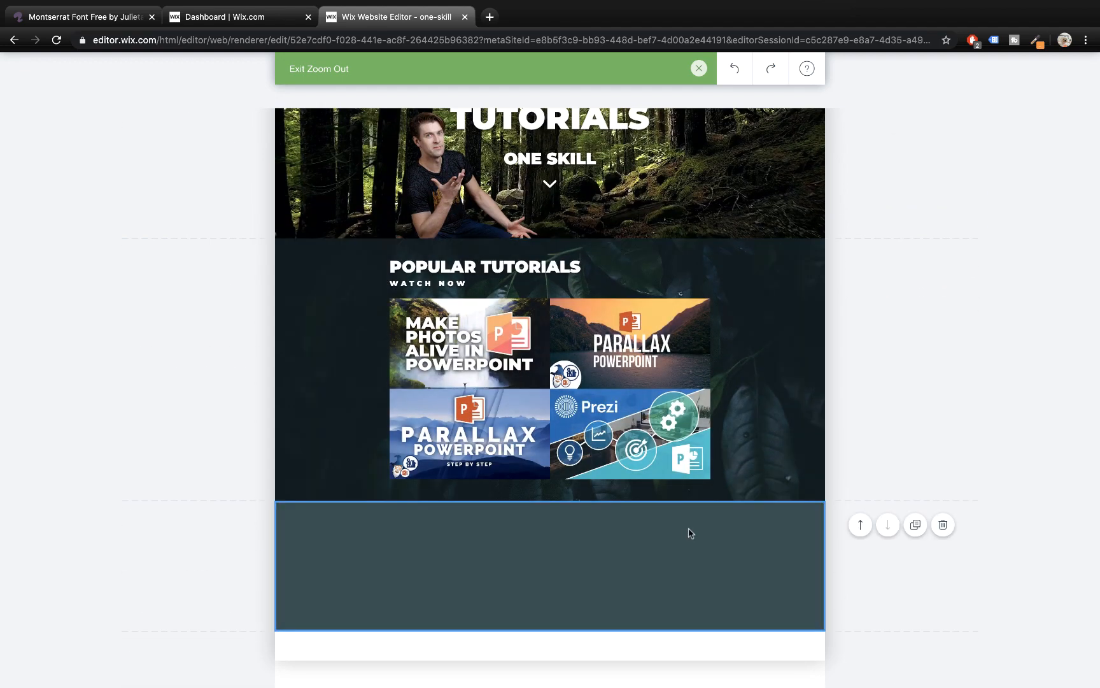
- Move the Popular Tutorials section above the forest header strip, restore the original order, and exit the zoomed-out view
{"action": "left_click", "coordinate": [860, 263]}
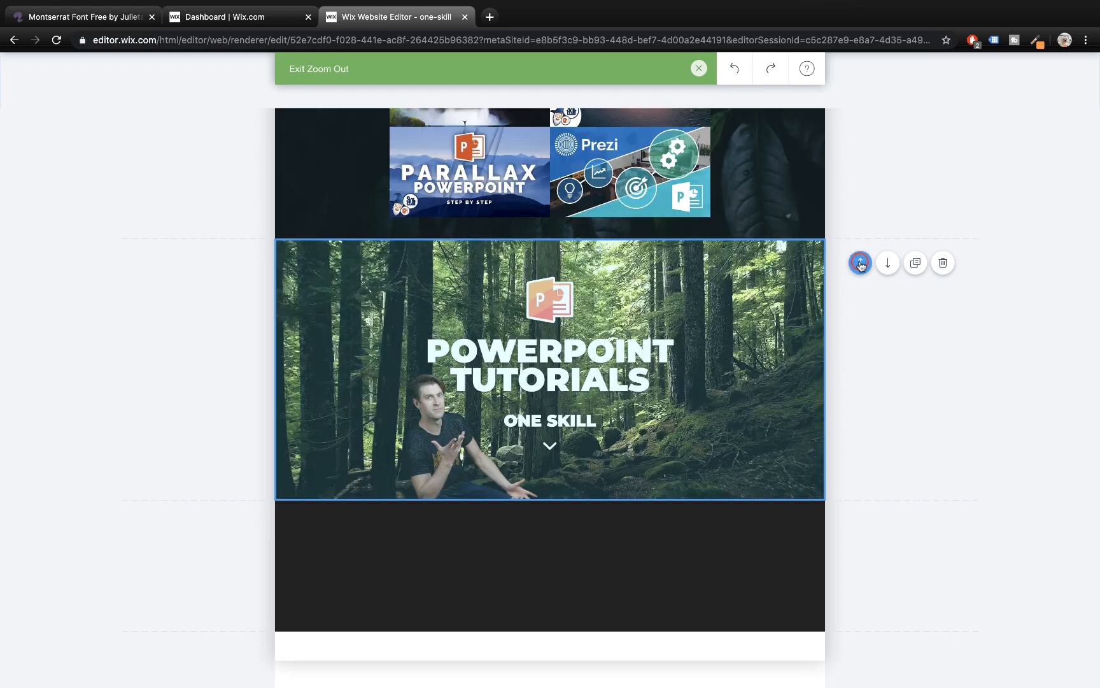
{"action": "scroll", "coordinate": [786, 277], "scroll_direction": "up", "scroll_amount": 2}
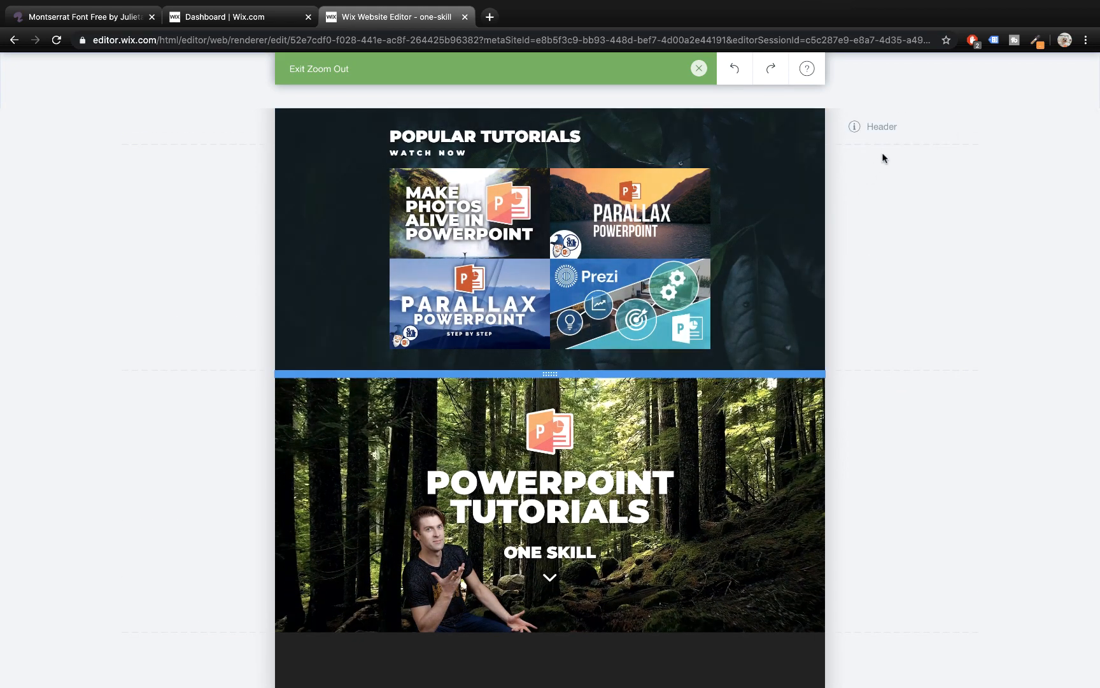
{"action": "left_click", "coordinate": [865, 394]}
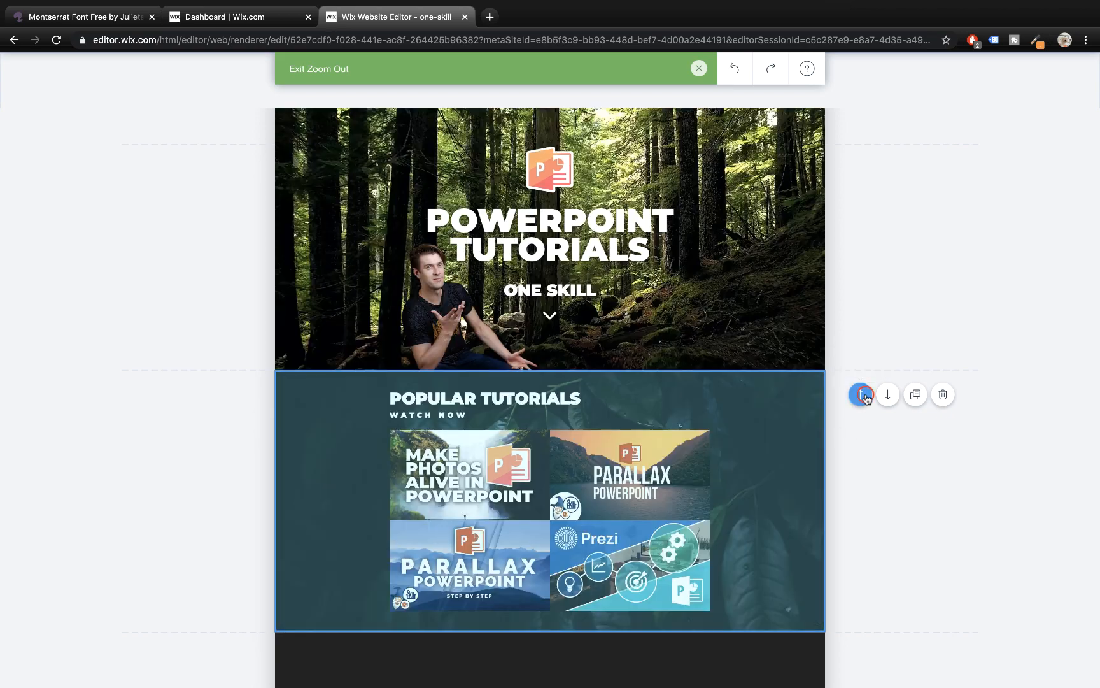
{"action": "scroll", "coordinate": [901, 474], "scroll_direction": "down", "scroll_amount": 2}
{"action": "scroll", "coordinate": [902, 473], "scroll_direction": "up", "scroll_amount": 2}
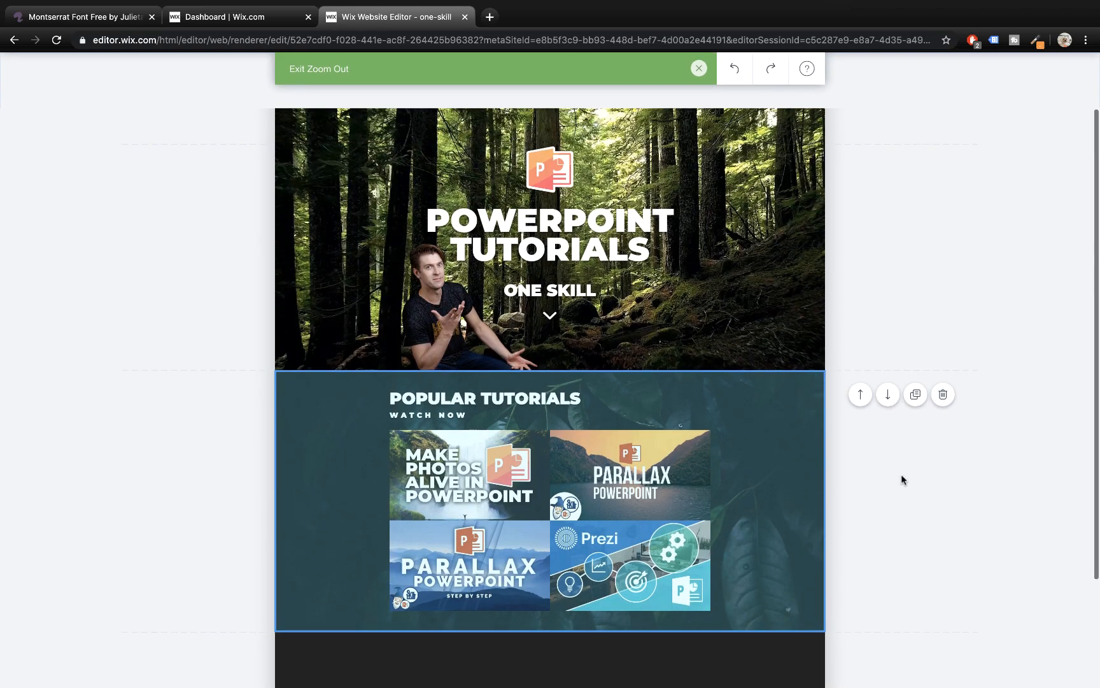
{"action": "left_click", "coordinate": [698, 68]}
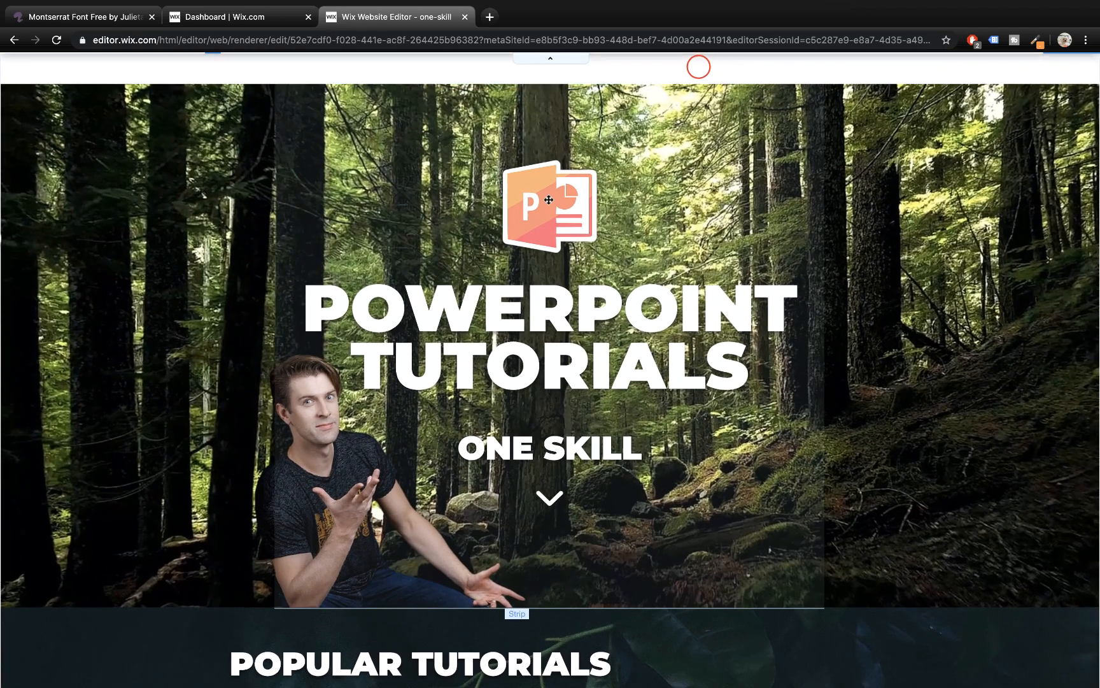
- Select the empty black strip below Popular Tutorials and show the editor's Toolbar with its size and position settings
{"action": "scroll", "coordinate": [294, 375], "scroll_direction": "down", "scroll_amount": 13}
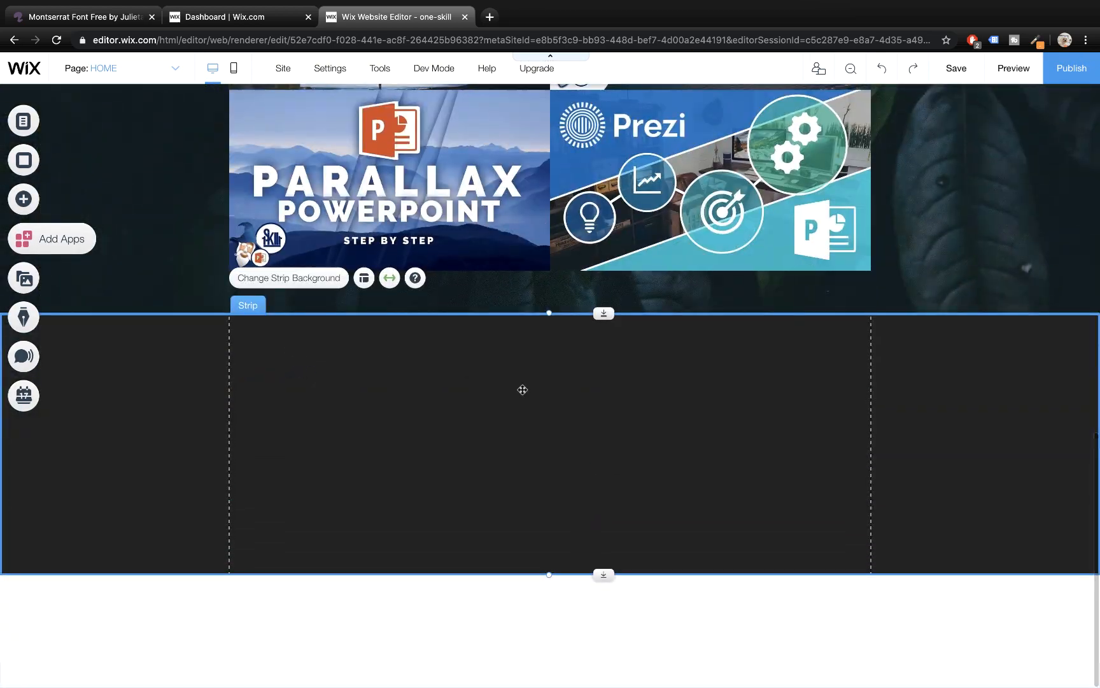
{"action": "left_click", "coordinate": [522, 389]}
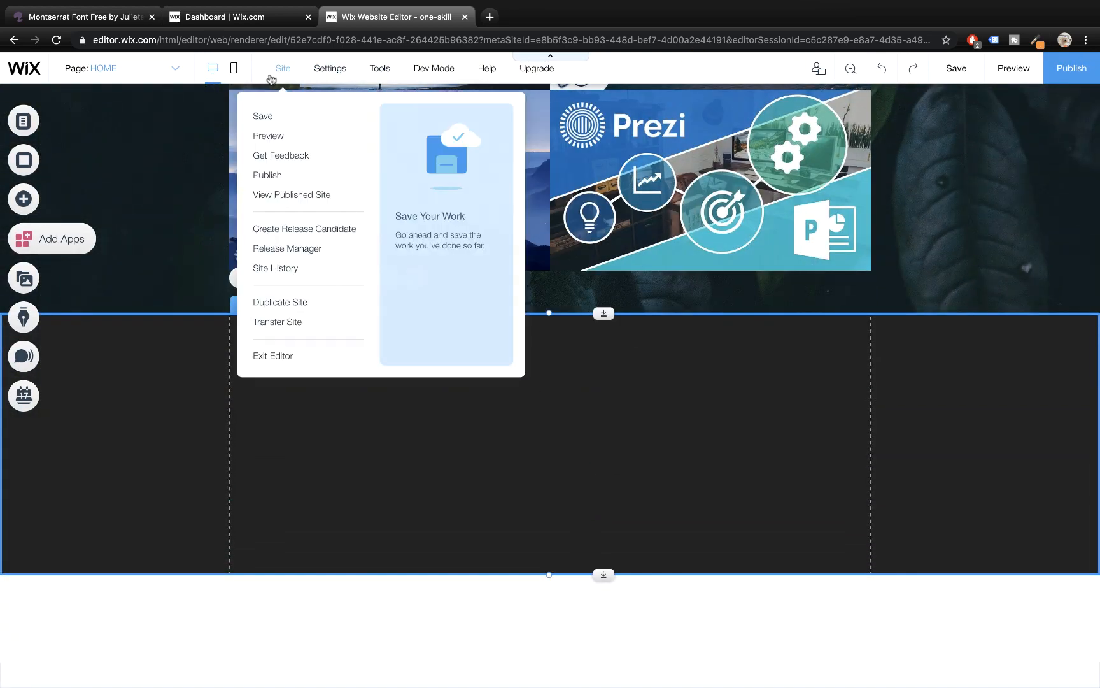
{"action": "mouse_move", "coordinate": [382, 72]}
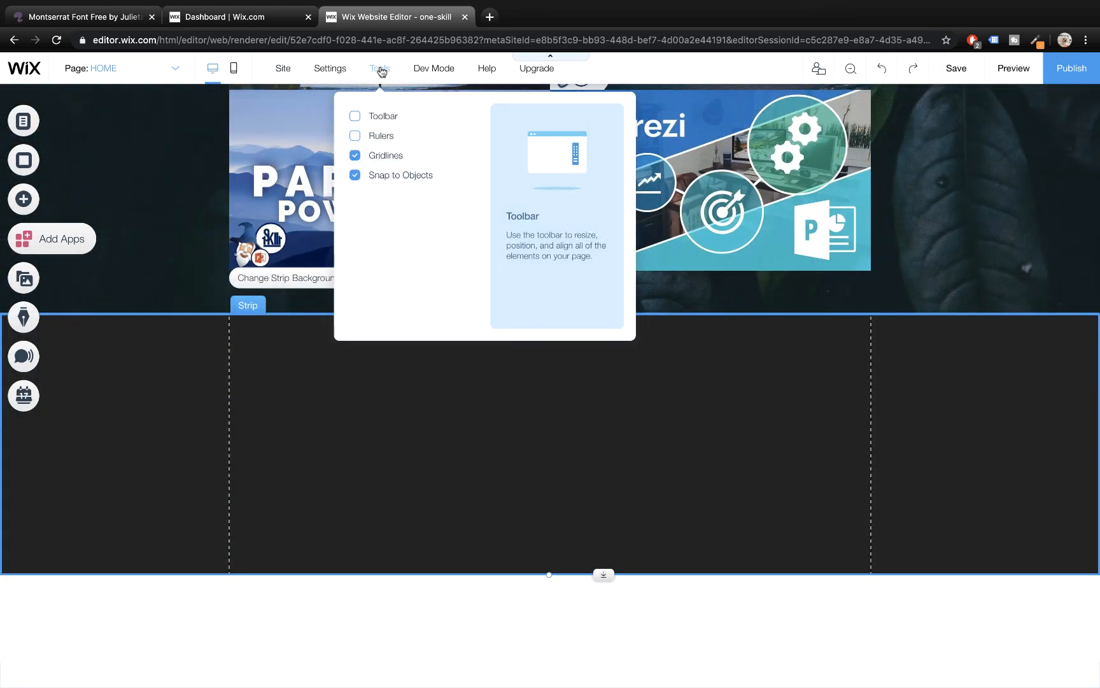
{"action": "left_click", "coordinate": [355, 117]}
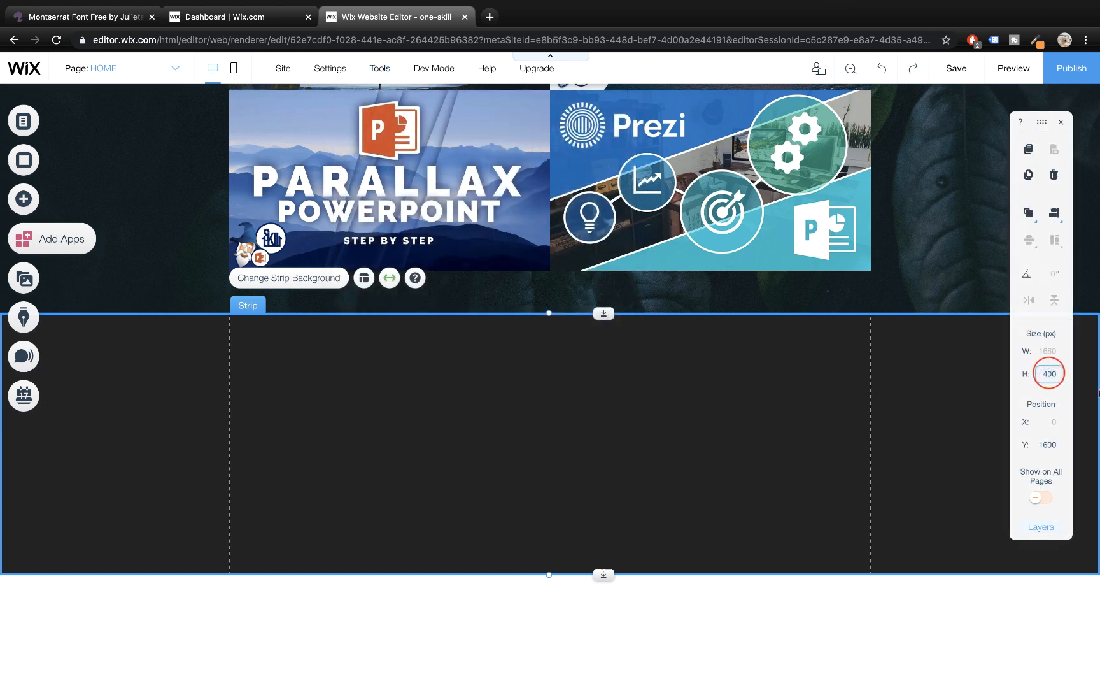
- Set the empty strip's height to 800 px and use Zoom Course.png from the site files as its background image
{"action": "key", "text": "Return"}
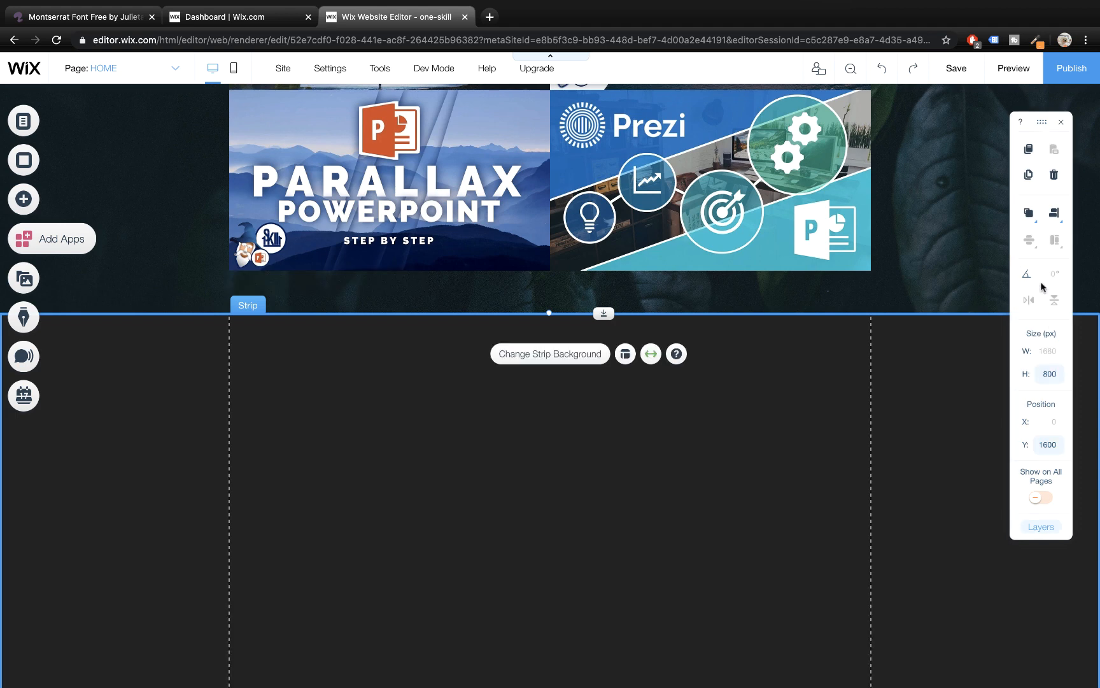
{"action": "scroll", "coordinate": [930, 448], "scroll_direction": "down", "scroll_amount": 4}
{"action": "scroll", "coordinate": [930, 448], "scroll_direction": "up", "scroll_amount": 1}
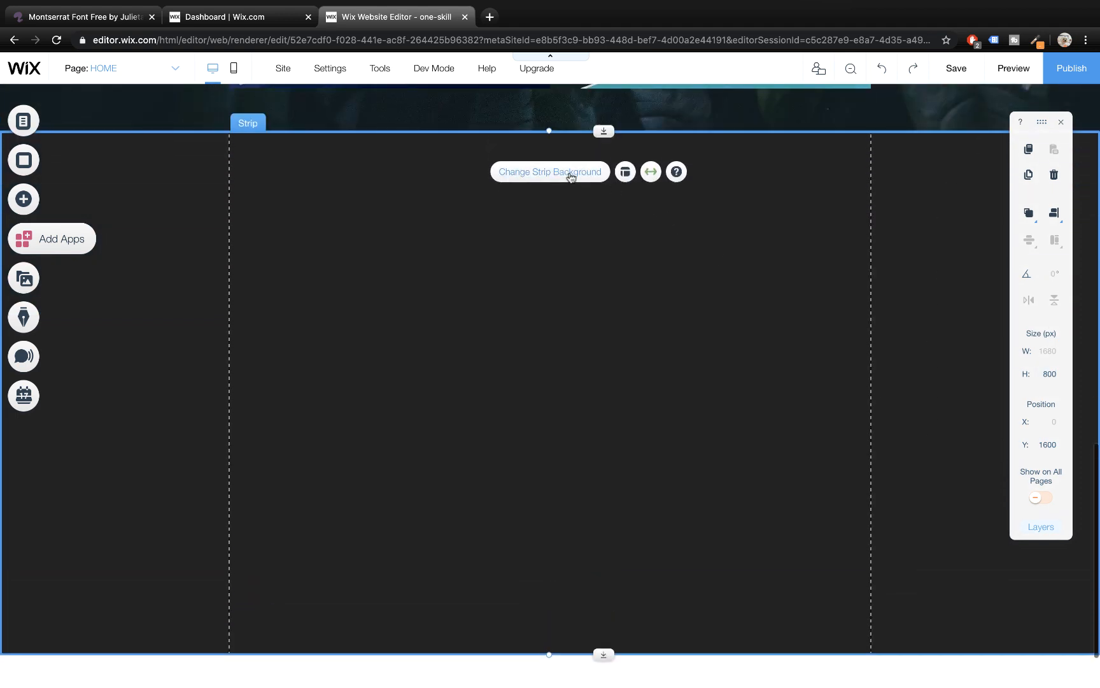
{"action": "left_click", "coordinate": [564, 175]}
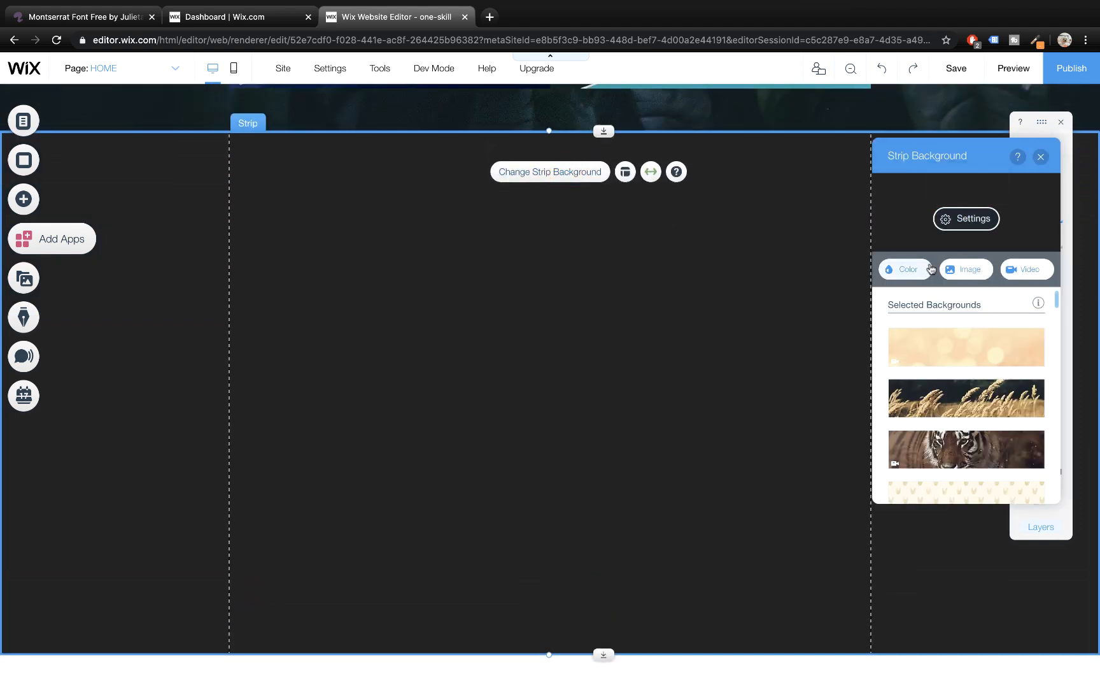
{"action": "left_click", "coordinate": [990, 272]}
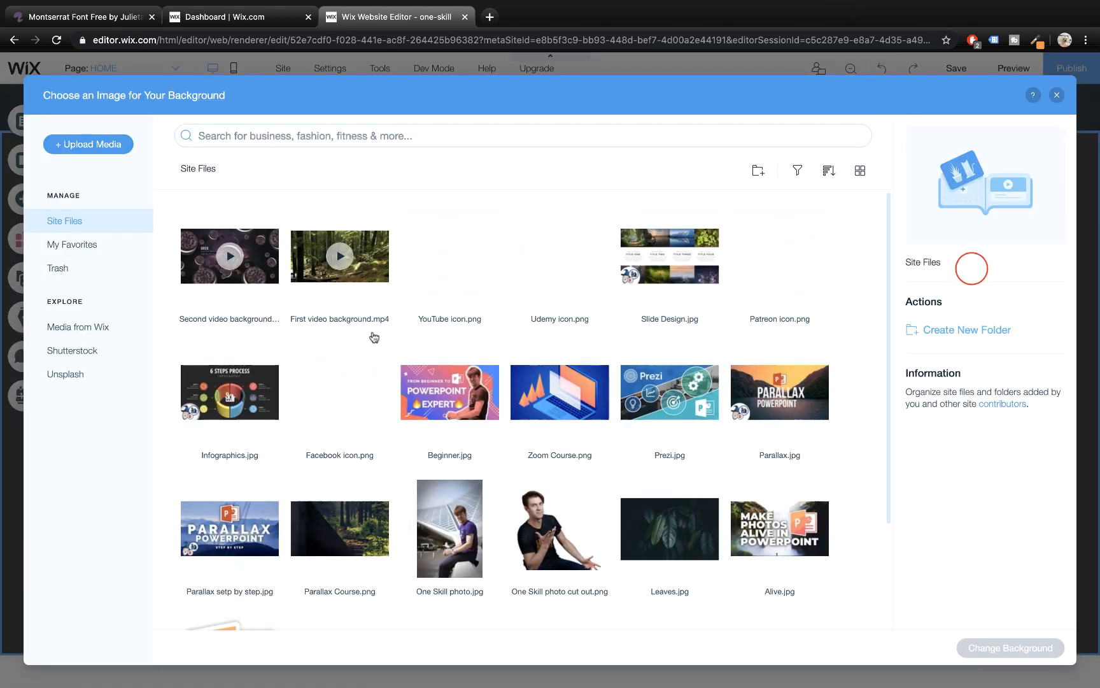
{"action": "left_click", "coordinate": [559, 398]}
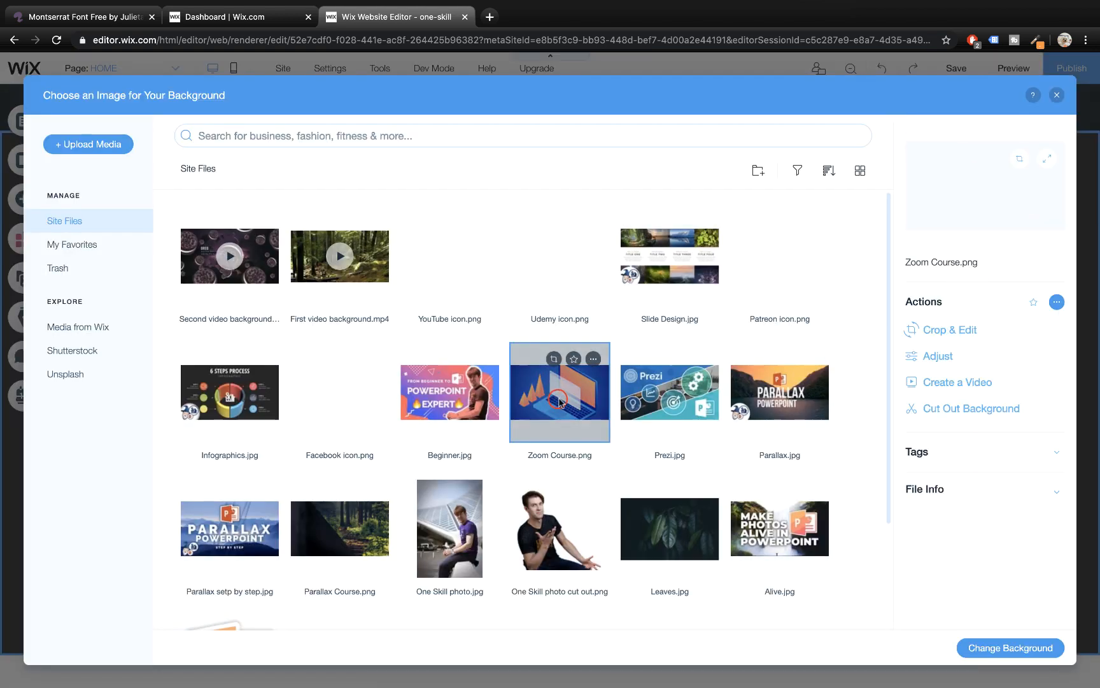
{"action": "left_click", "coordinate": [1002, 647]}
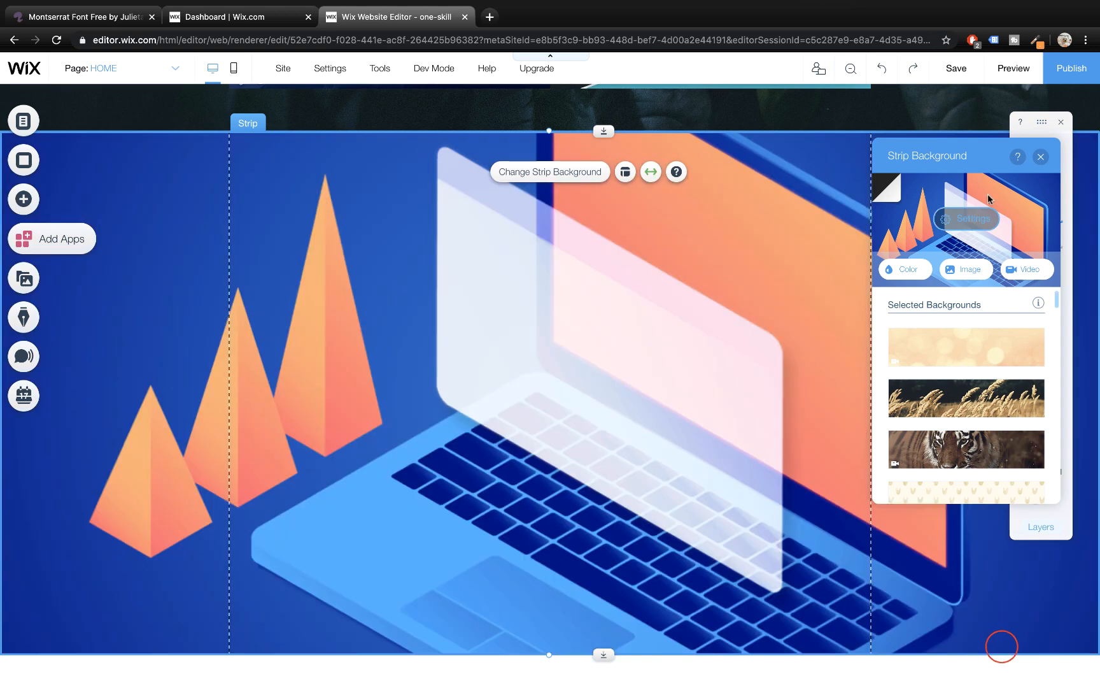
{"action": "left_click", "coordinate": [1042, 157]}
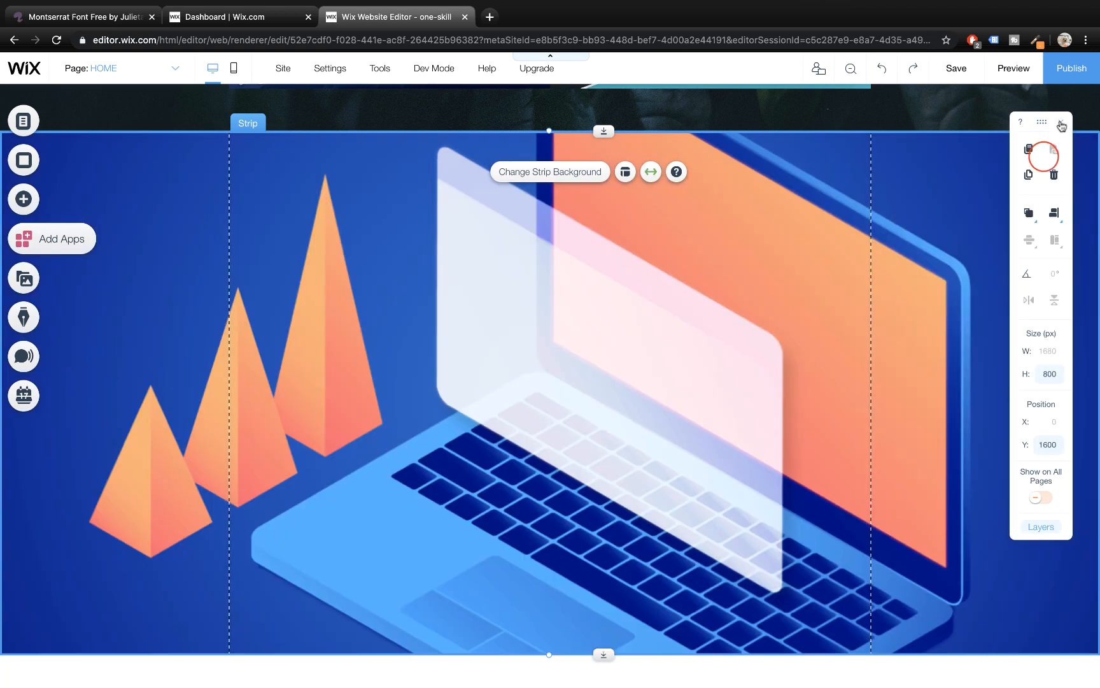
{"action": "left_click", "coordinate": [1061, 123]}
- Apply the Parallax scroll effect to the laptop strip's background image
{"action": "left_click", "coordinate": [556, 181]}
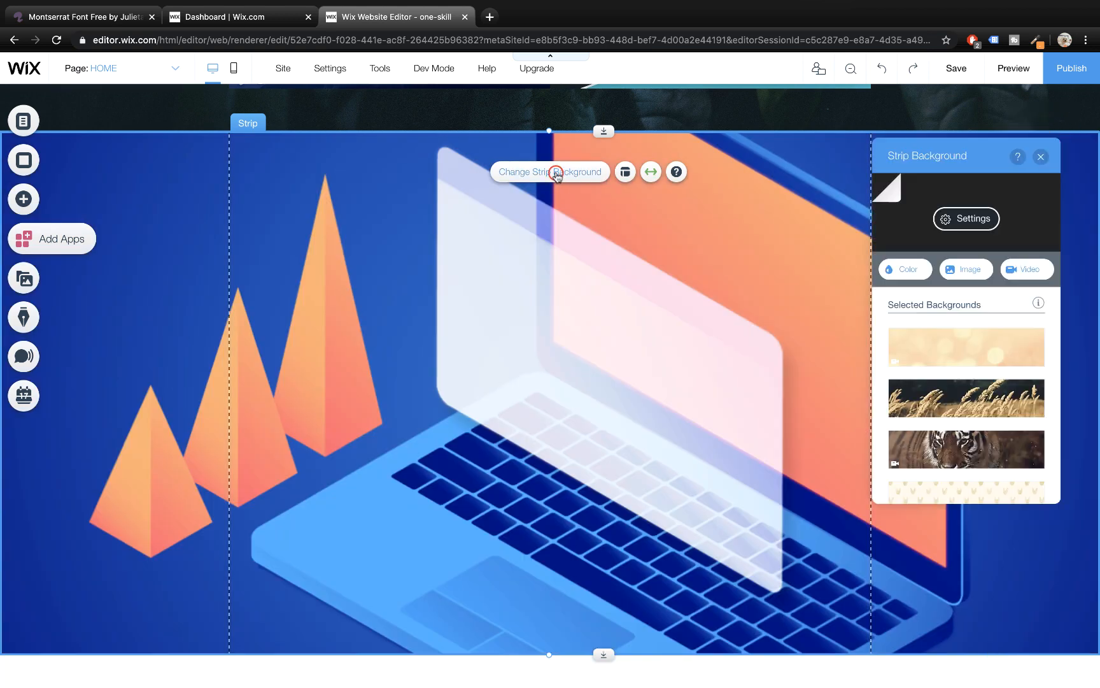
{"action": "left_click", "coordinate": [973, 220]}
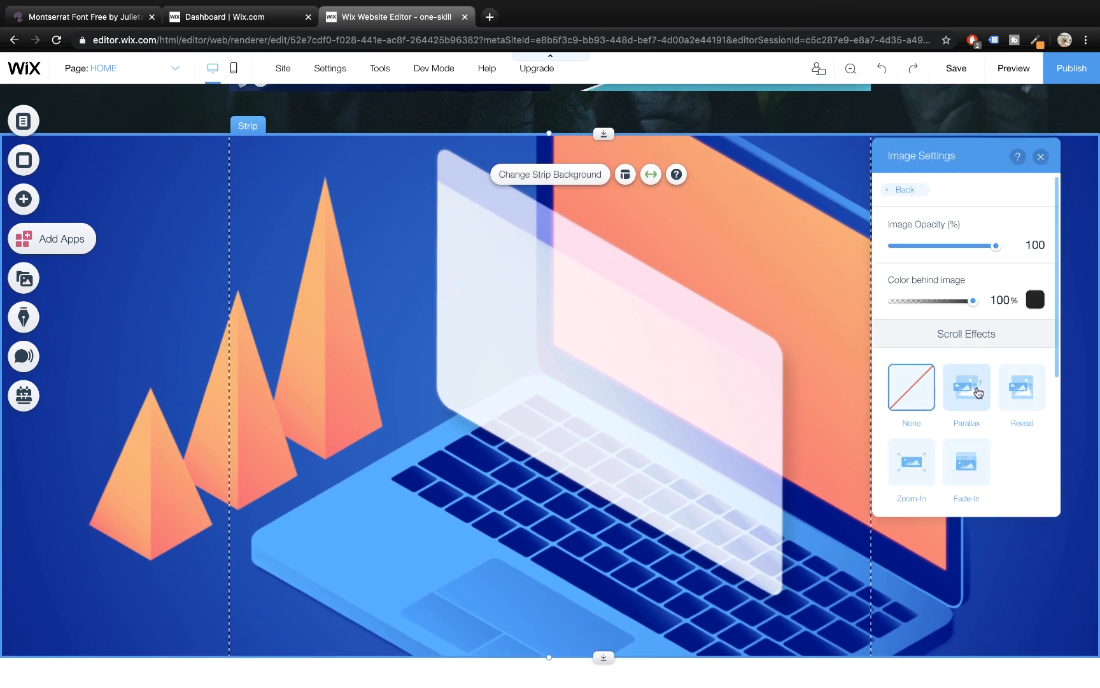
{"action": "left_click", "coordinate": [978, 392]}
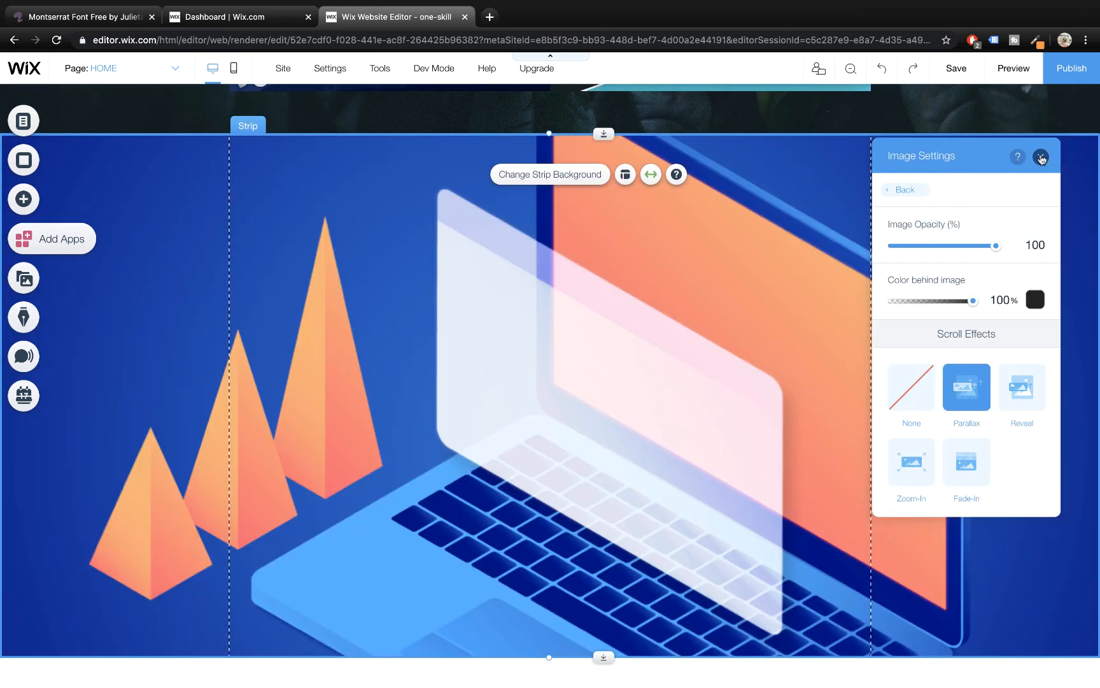
{"action": "left_click", "coordinate": [1040, 156]}
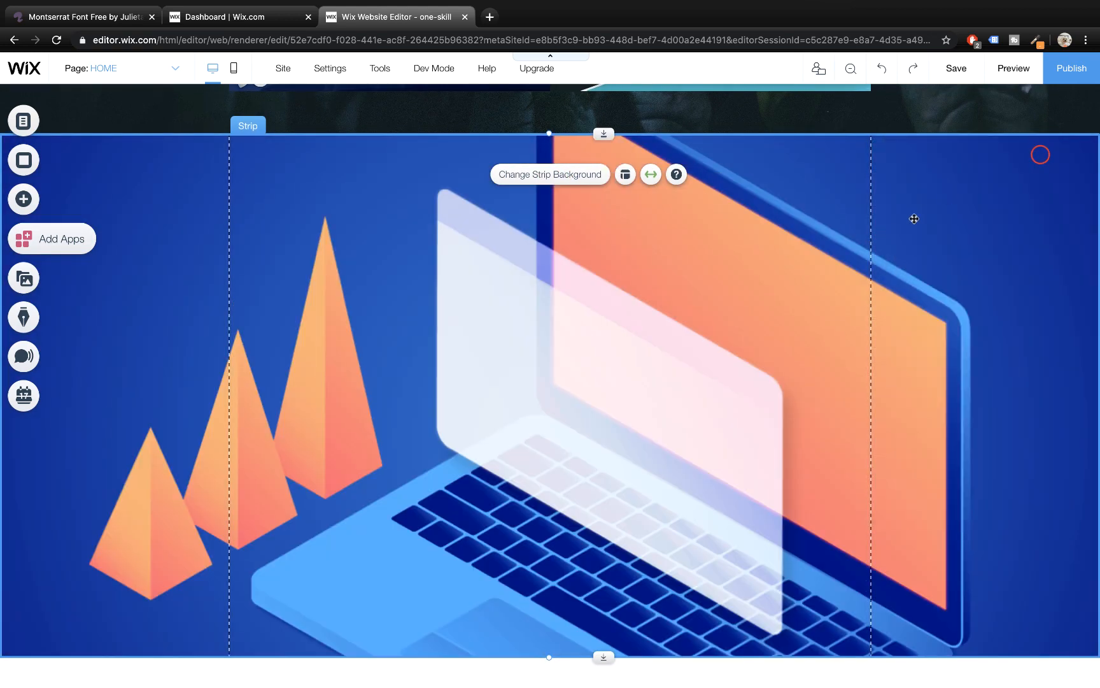
- Compare the page's opening strip with the PowerPoint Zoom Course section of the live onepowerpoint.com site
{"action": "scroll", "coordinate": [806, 240], "scroll_direction": "up", "scroll_amount": 12}
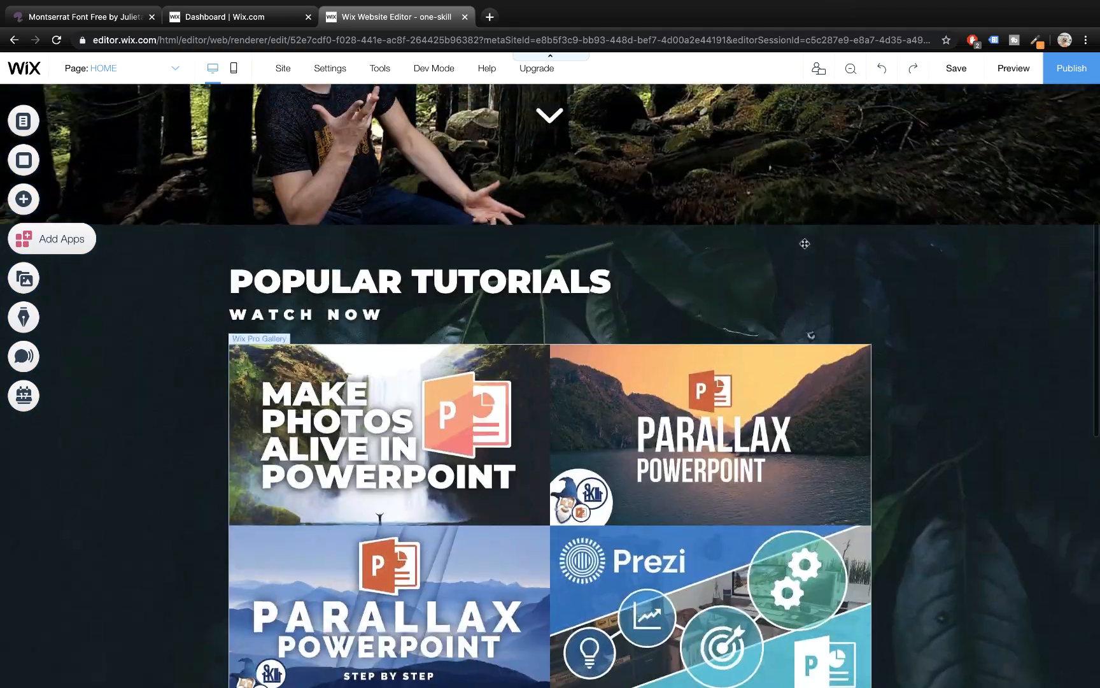
{"action": "key", "text": "ctrl+Right"}
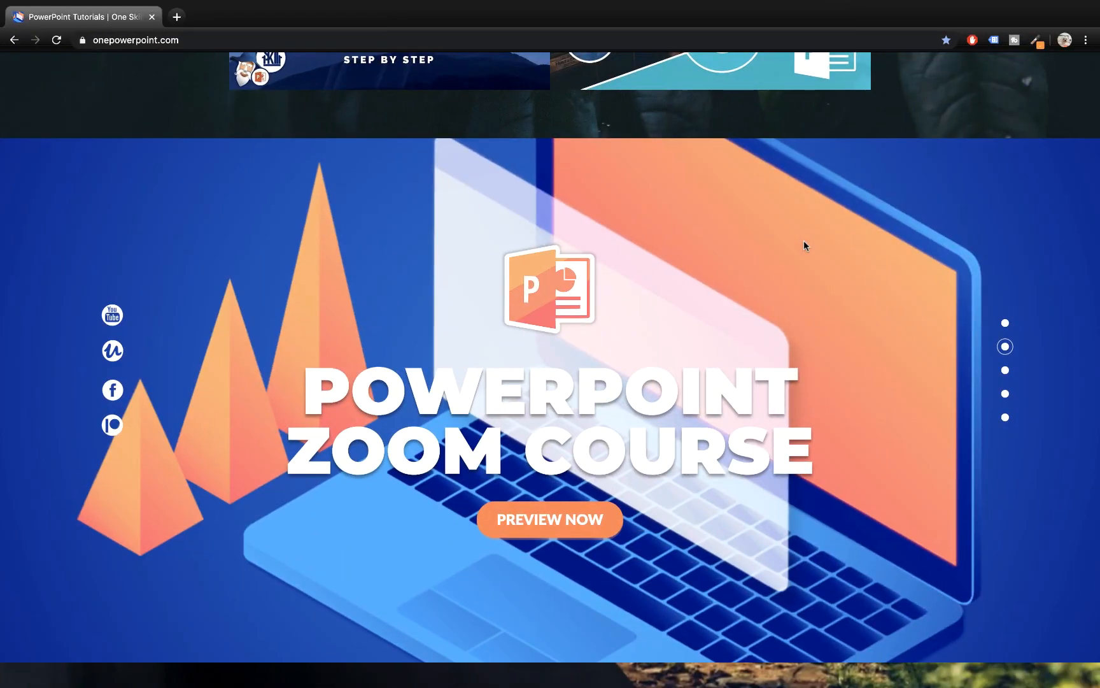
{"action": "key", "text": "ctrl+Left"}
{"action": "scroll", "coordinate": [717, 237], "scroll_direction": "up", "scroll_amount": 5}
{"action": "scroll", "coordinate": [716, 237], "scroll_direction": "up", "scroll_amount": 1}
{"action": "left_click", "coordinate": [533, 206]}
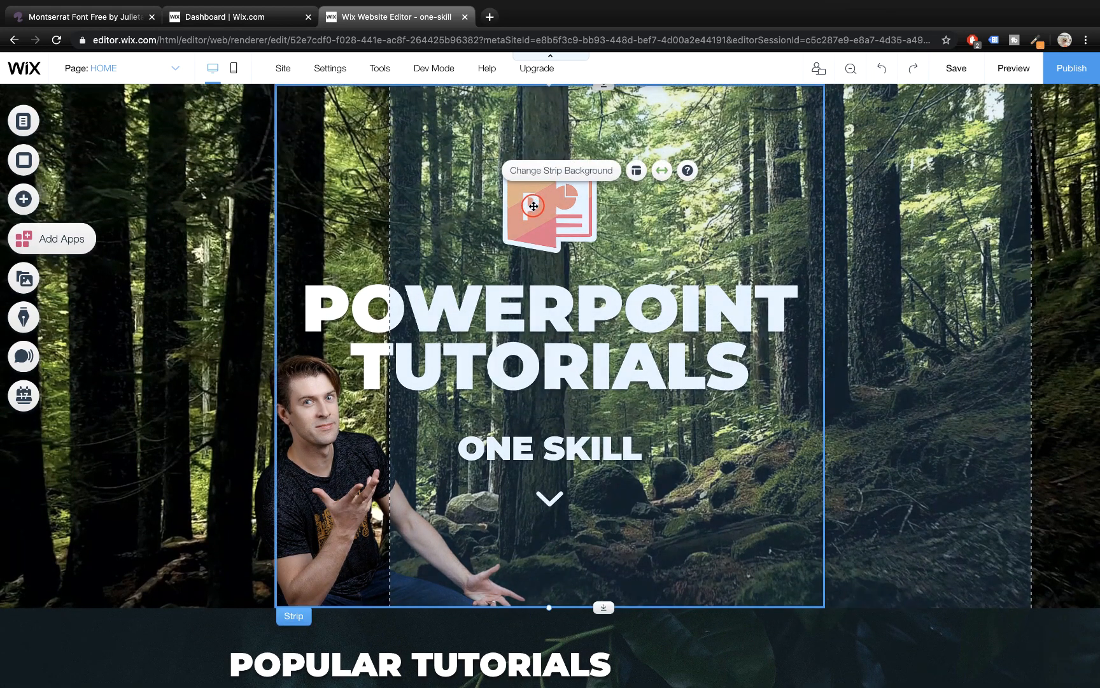
{"action": "key", "text": "ctrl+Right"}
{"action": "key", "text": "ctrl+Left"}
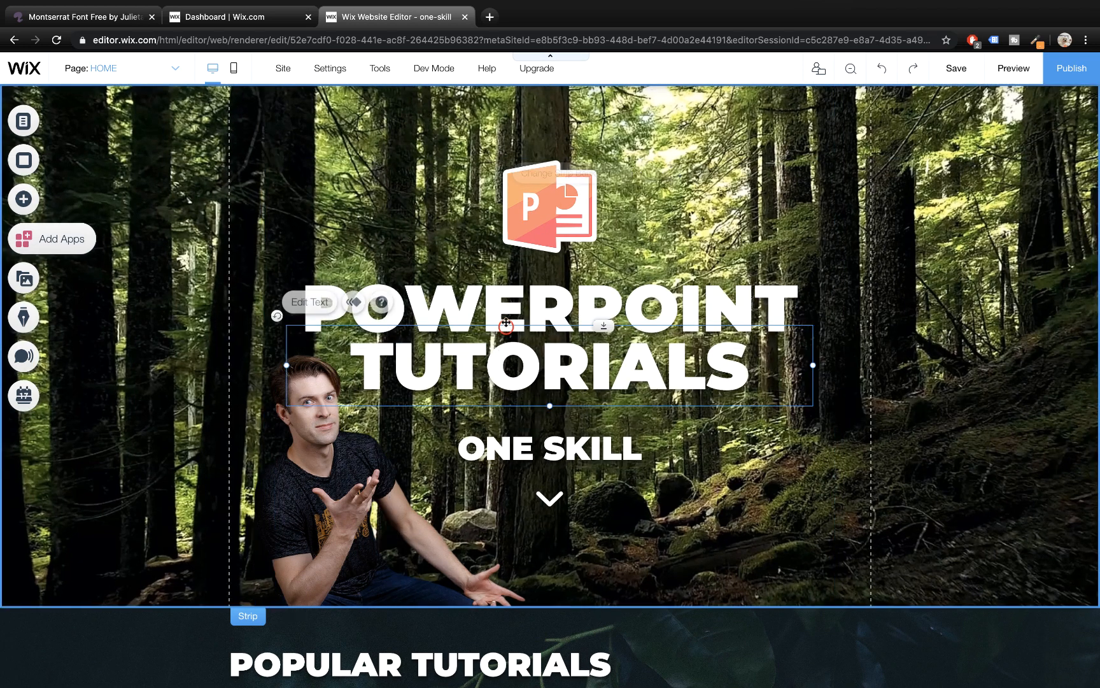
- Copy the PowerPoint logo and the POWERPOINT and TUTORIALS text lines from the forest strip into the laptop strip
{"action": "left_click", "coordinate": [505, 308]}
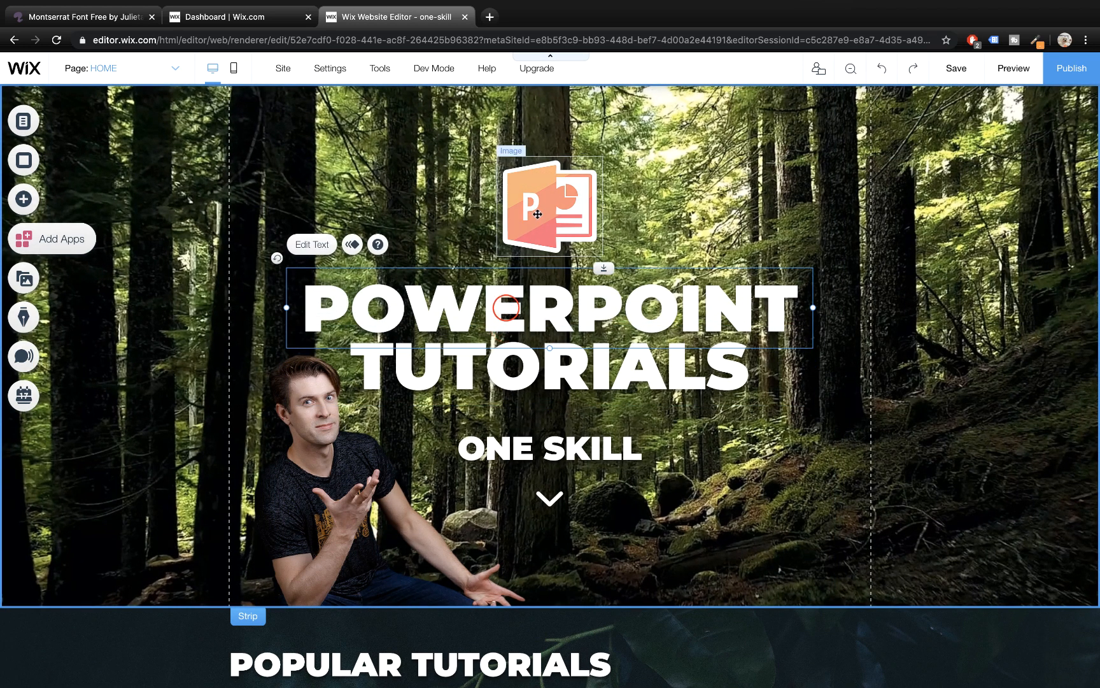
{"action": "left_click", "coordinate": [537, 214]}
{"action": "left_click", "coordinate": [551, 297], "text": "shift"}
{"action": "left_click", "coordinate": [551, 361], "text": "shift"}
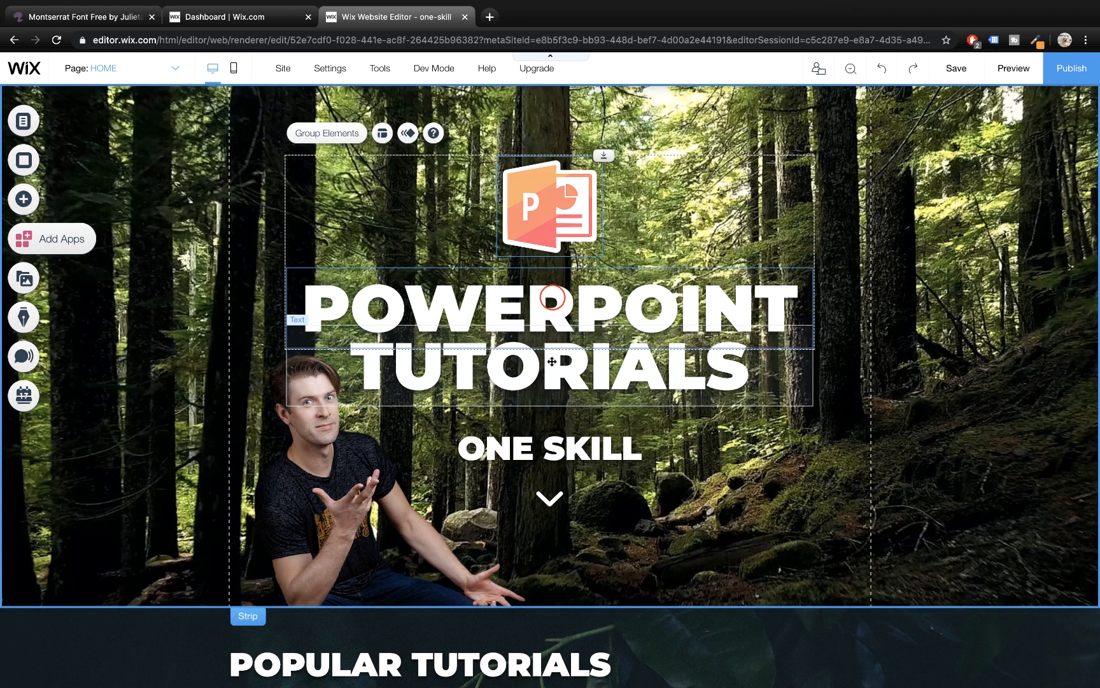
{"action": "scroll", "coordinate": [552, 361], "scroll_direction": "down", "scroll_amount": 15}
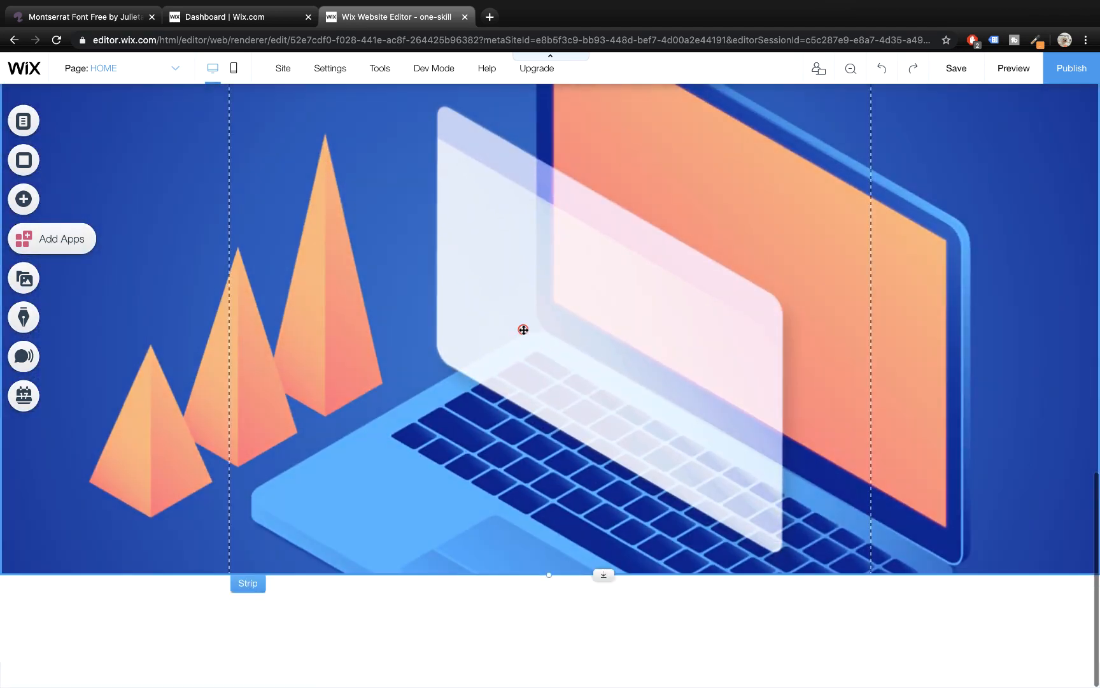
{"action": "left_click", "coordinate": [522, 329]}
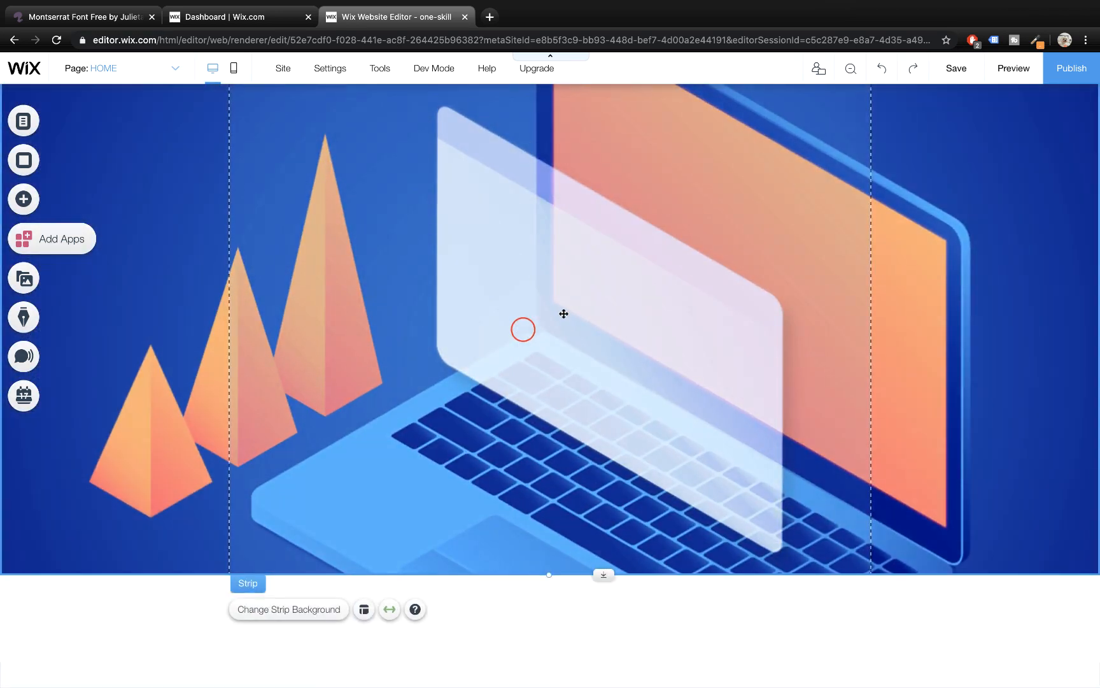
{"action": "key", "text": "ctrl+v"}
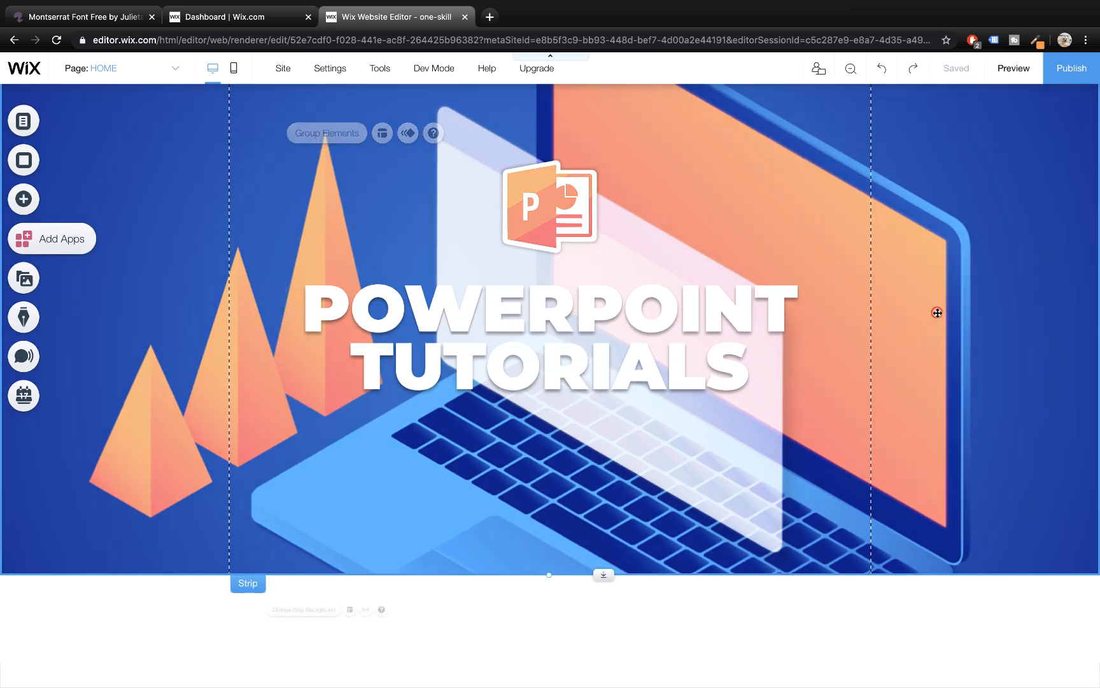
- Change the pasted TUTORIALS text to ZOOM COURSE and widen its text box to about 892 px
{"action": "left_click", "coordinate": [936, 312]}
{"action": "double_click", "coordinate": [655, 371]}
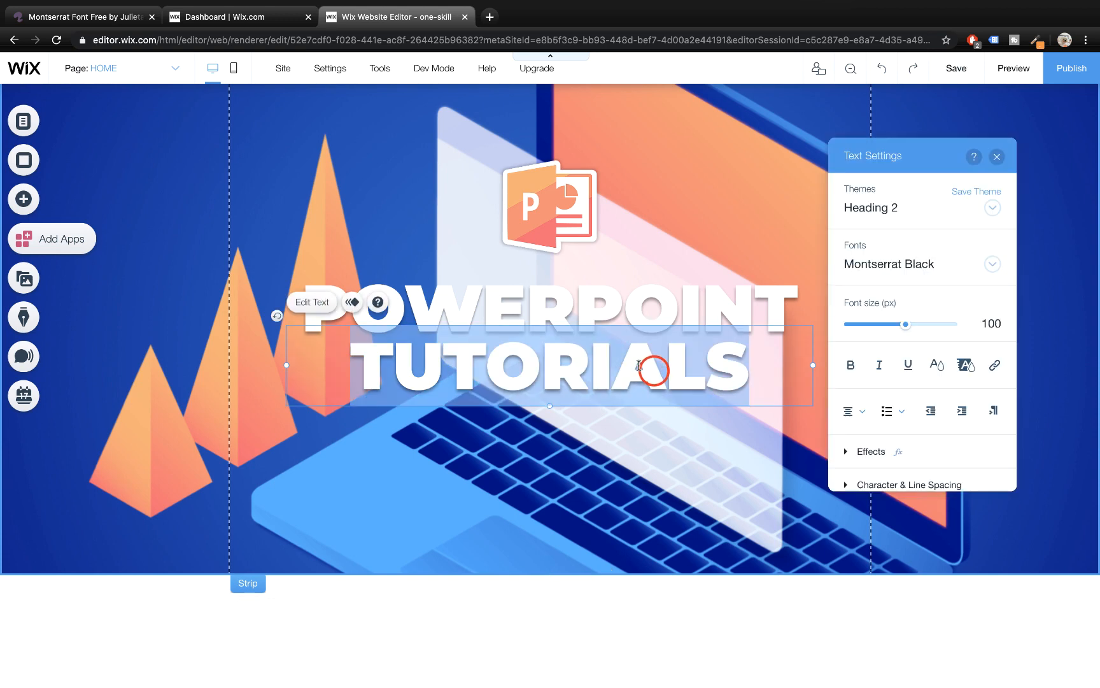
{"action": "type", "text": "ZOOM"}
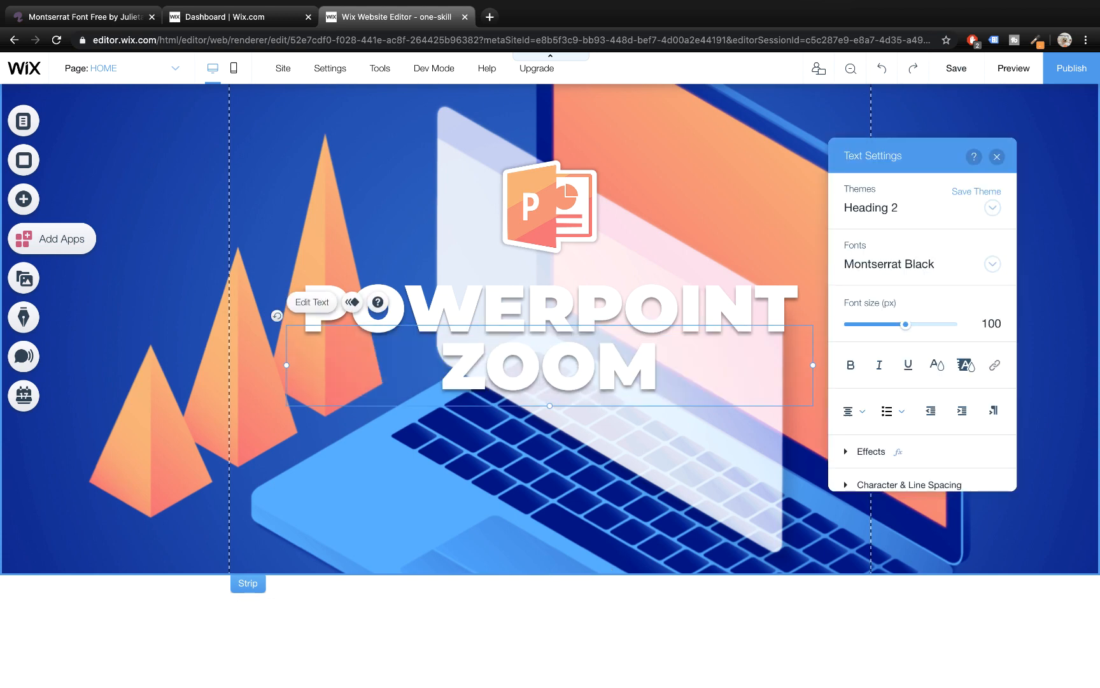
{"action": "type", "text": " COURS"}
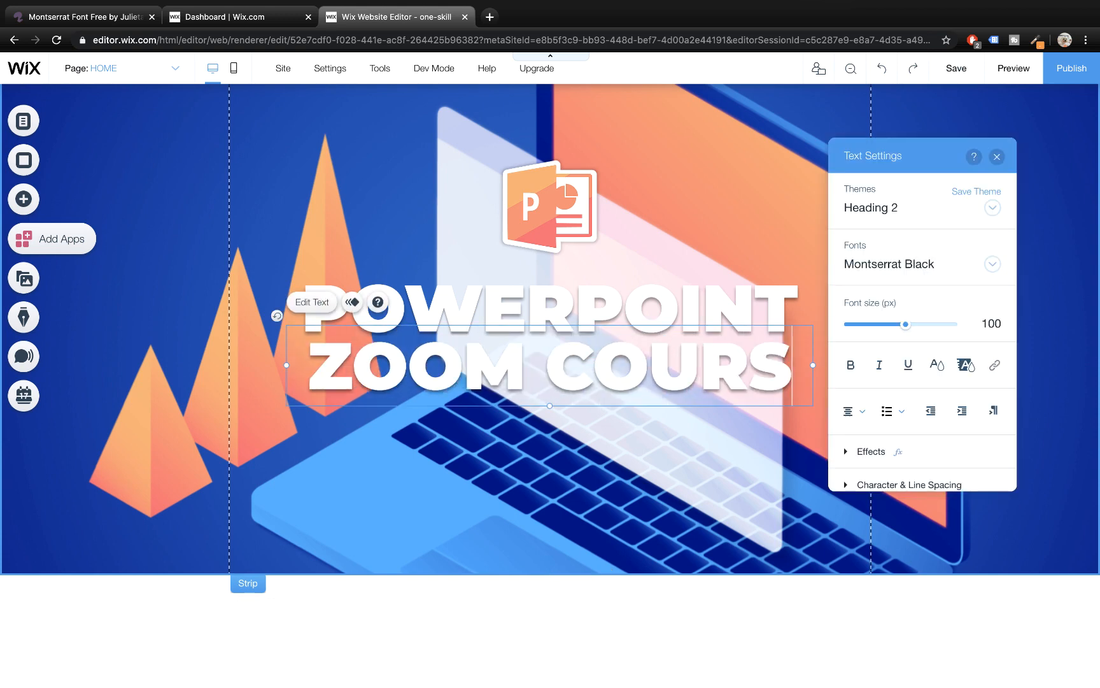
{"action": "type", "text": "E"}
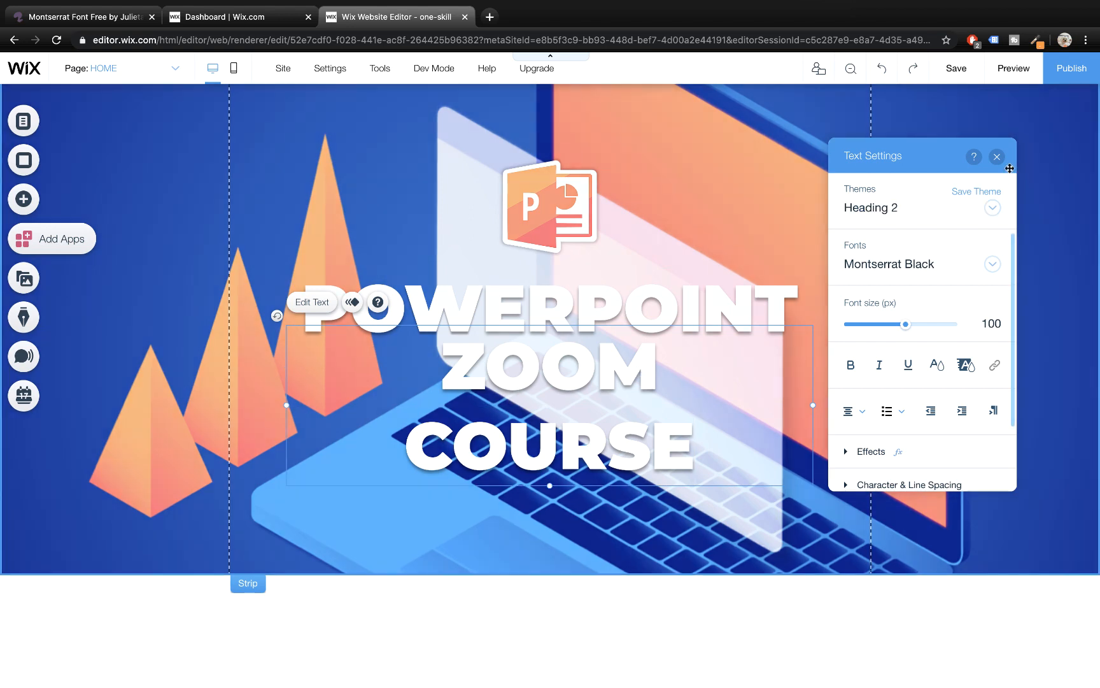
{"action": "left_click", "coordinate": [997, 158]}
{"action": "left_click_drag", "start_coordinate": [812, 406], "coordinate": [871, 405]}
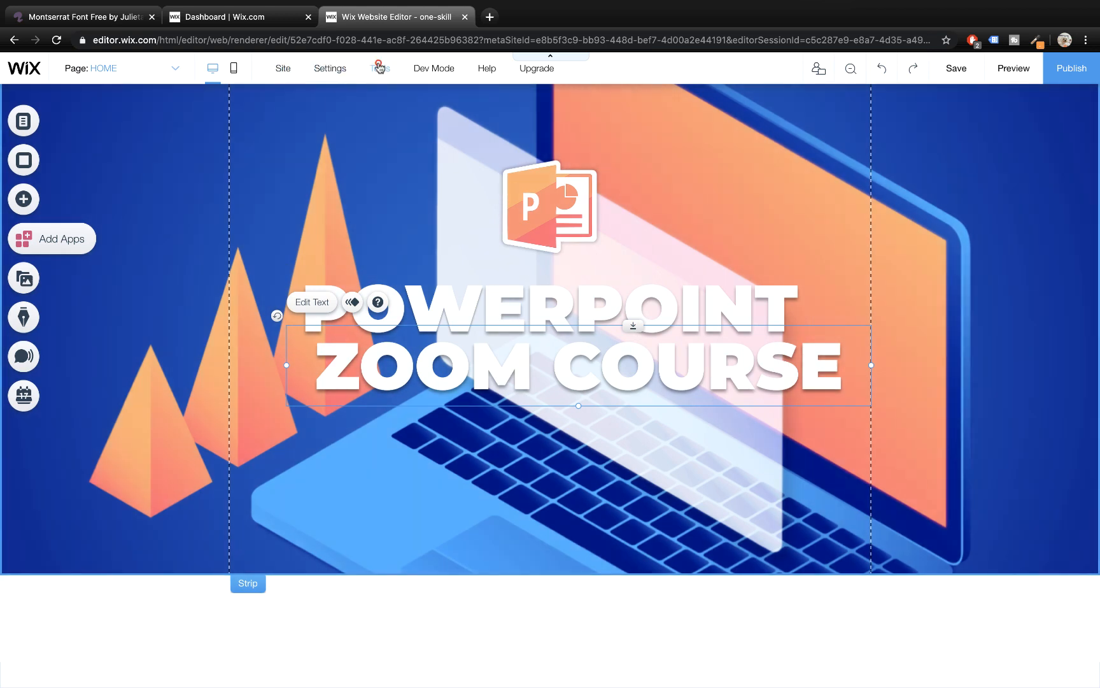
- Show the editor's toolbar and center the ZOOM COURSE and POWERPOINT text lines horizontally on the page
{"action": "left_click", "coordinate": [379, 67]}
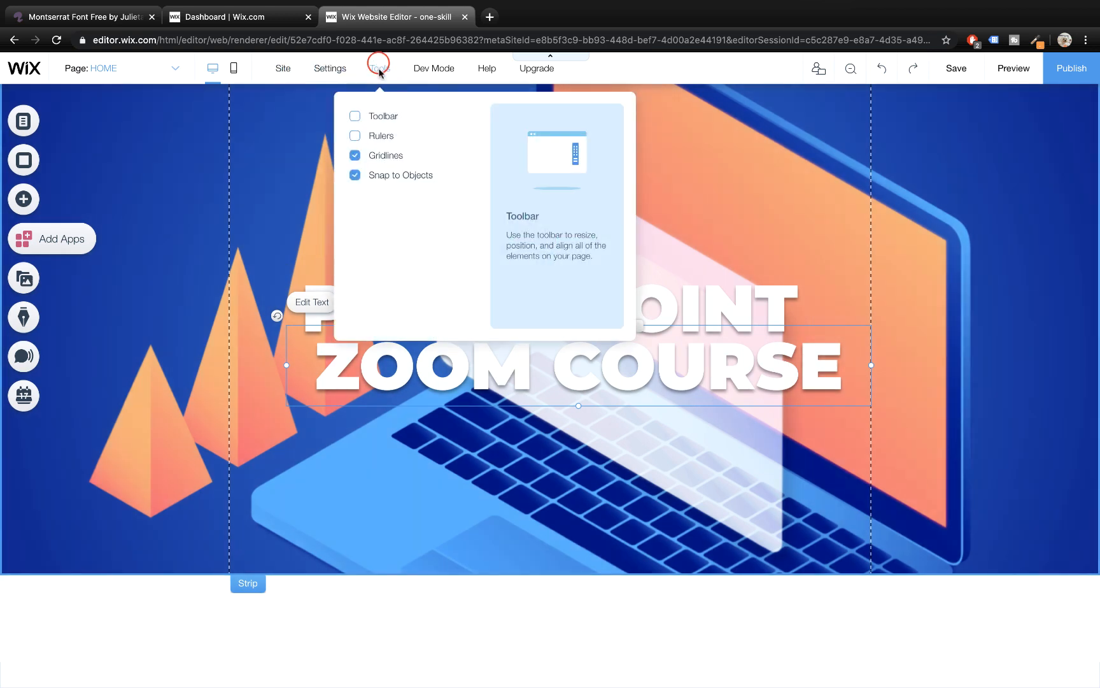
{"action": "left_click", "coordinate": [355, 117]}
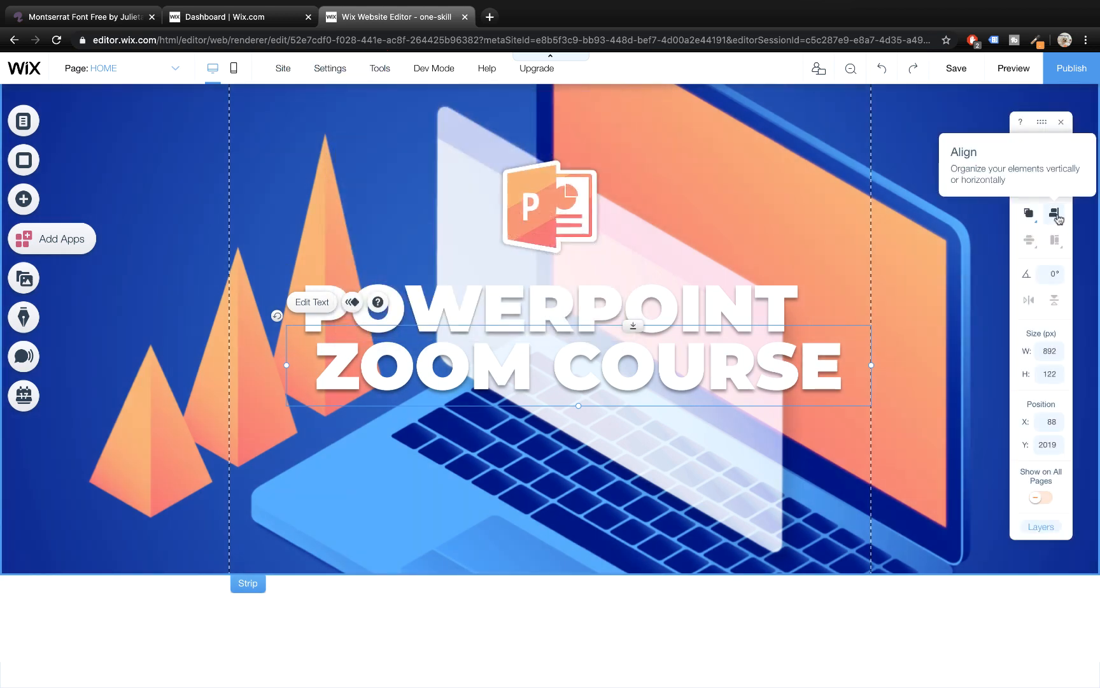
{"action": "left_click", "coordinate": [1056, 215]}
{"action": "left_click", "coordinate": [1030, 241]}
{"action": "left_click", "coordinate": [761, 304]}
{"action": "left_click", "coordinate": [1054, 215]}
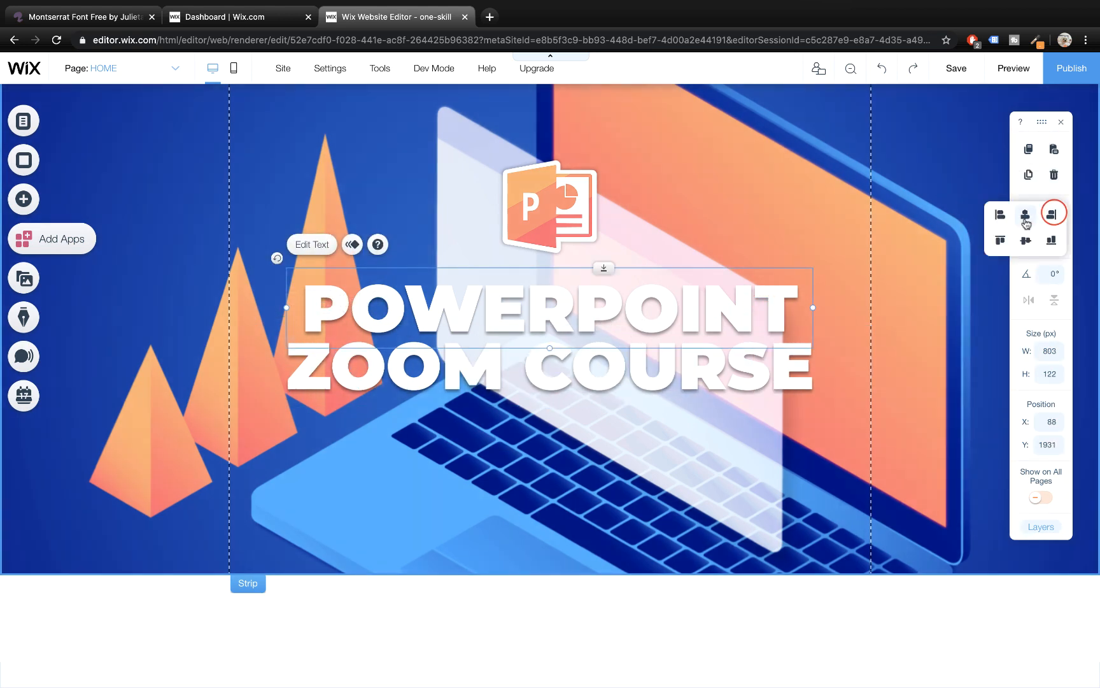
{"action": "left_click", "coordinate": [1024, 218]}
- Center the PowerPoint logo in the laptop strip horizontally on the page and hide the toolbar
{"action": "left_click", "coordinate": [554, 209]}
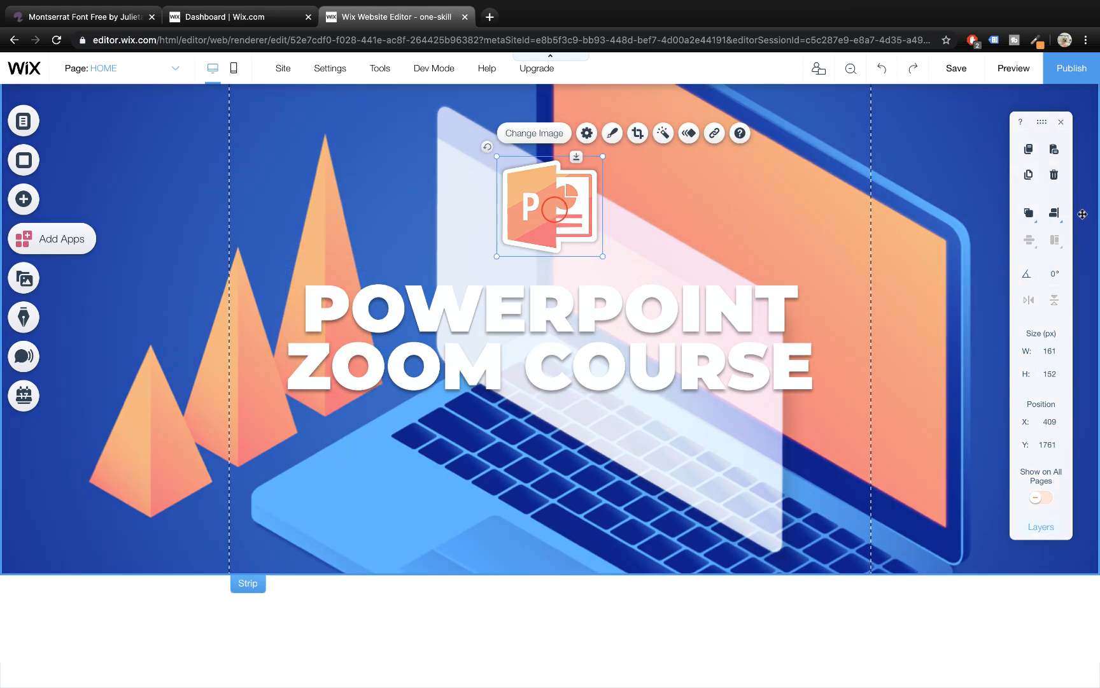
{"action": "left_click", "coordinate": [1055, 216]}
{"action": "left_click", "coordinate": [1027, 221]}
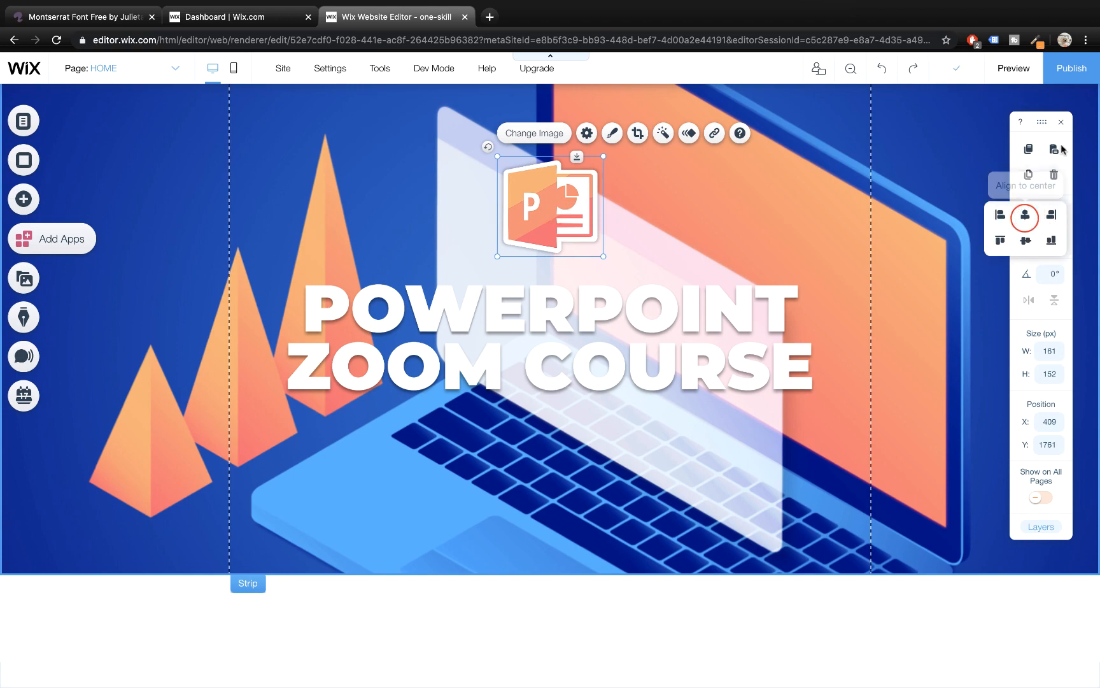
{"action": "left_click", "coordinate": [1061, 121]}
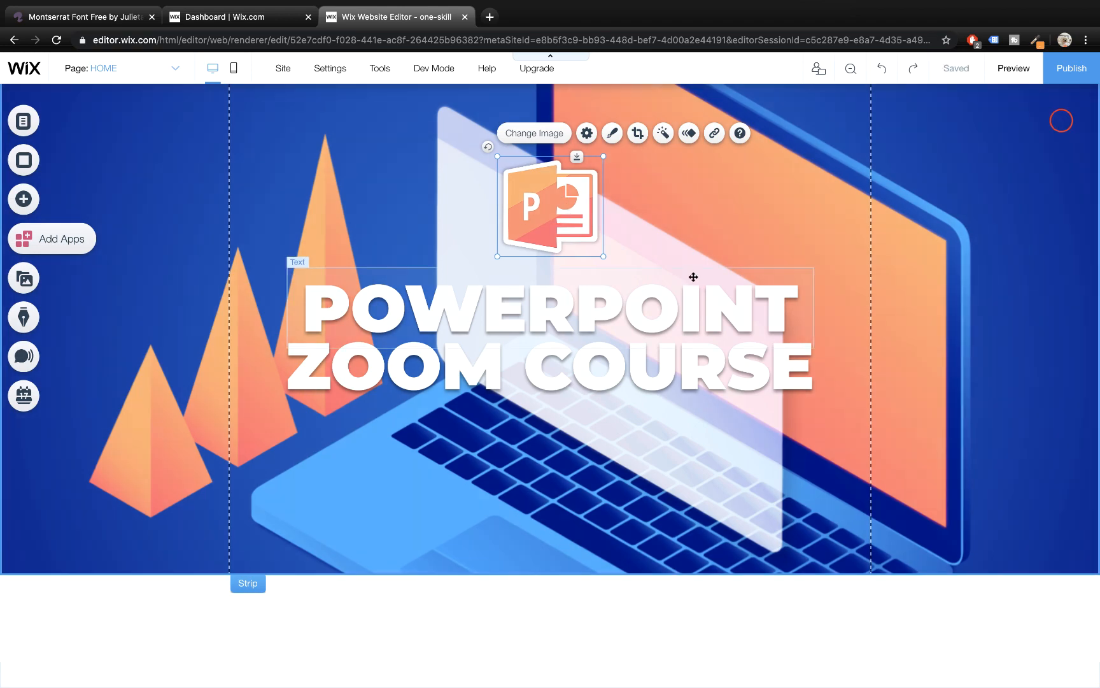
- Check the live site's Zoom Course section, add the blue-to-red gradient Join Us text button, and place it below ZOOM COURSE
{"action": "key", "text": "ctrl+Right"}
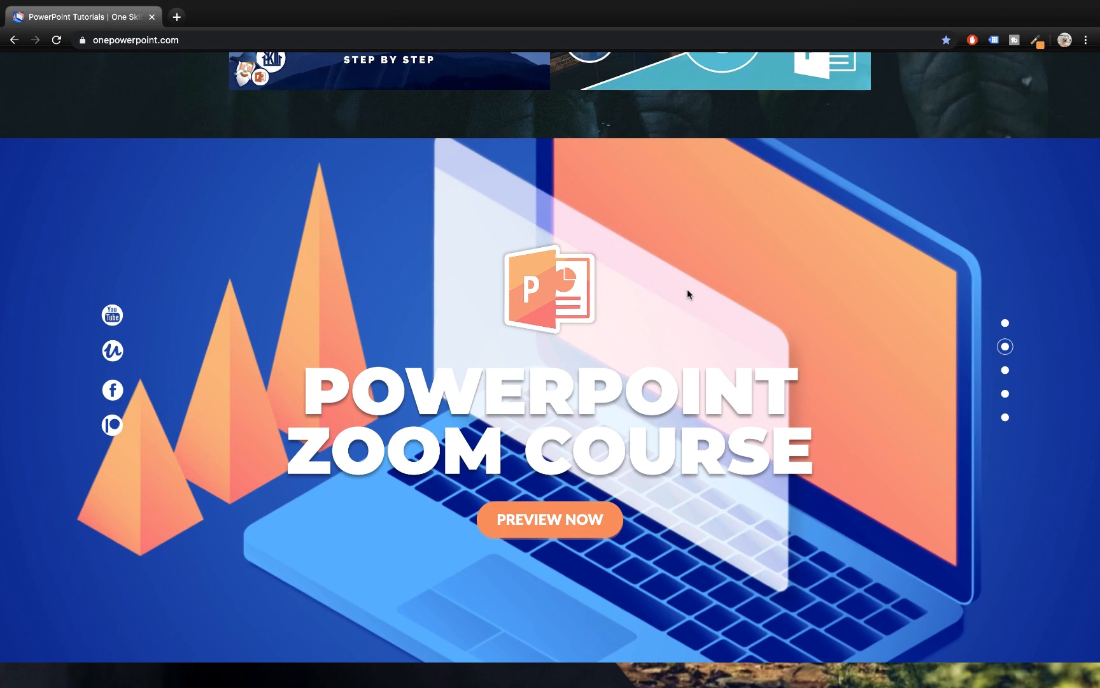
{"action": "key", "text": "ctrl+Left"}
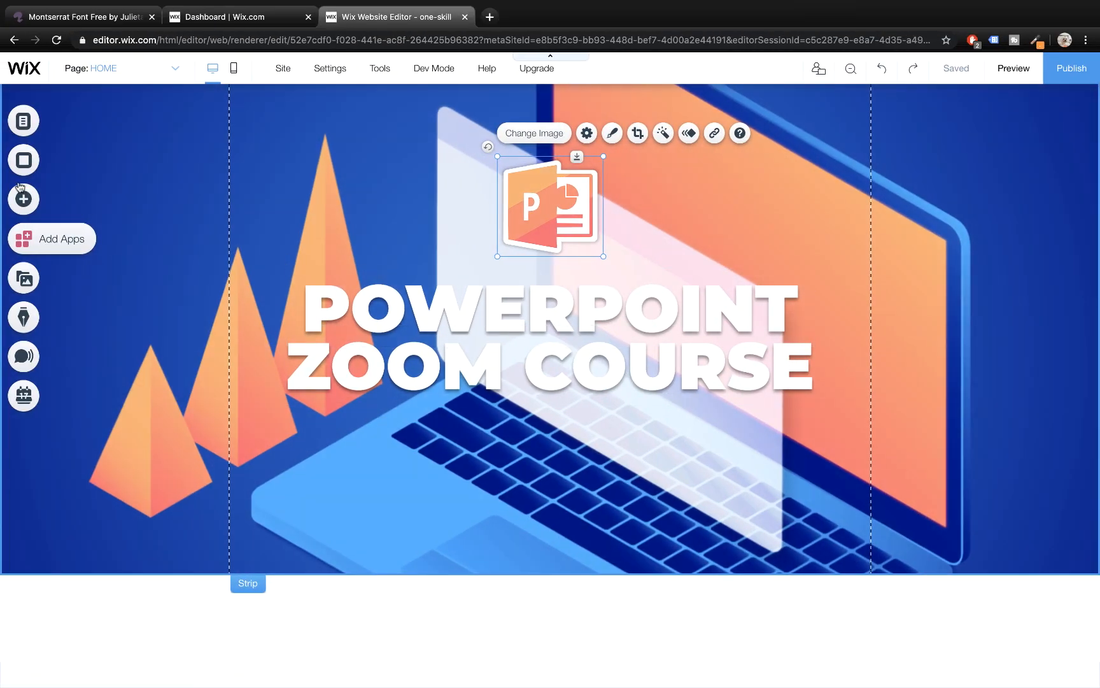
{"action": "left_click", "coordinate": [24, 199]}
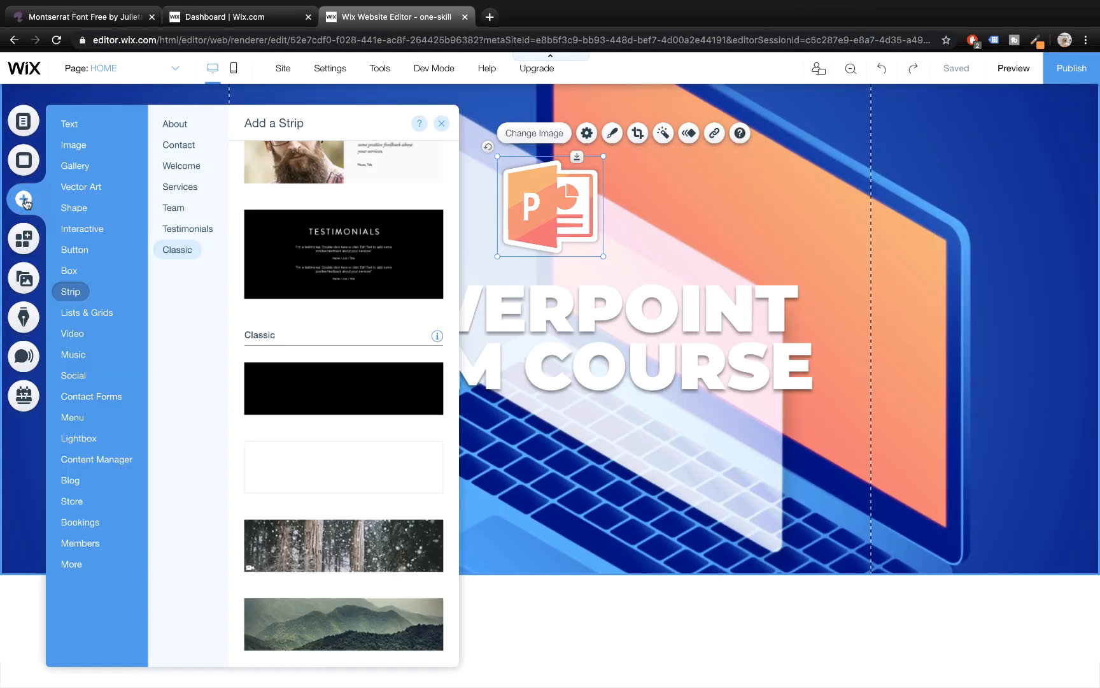
{"action": "mouse_move", "coordinate": [79, 252]}
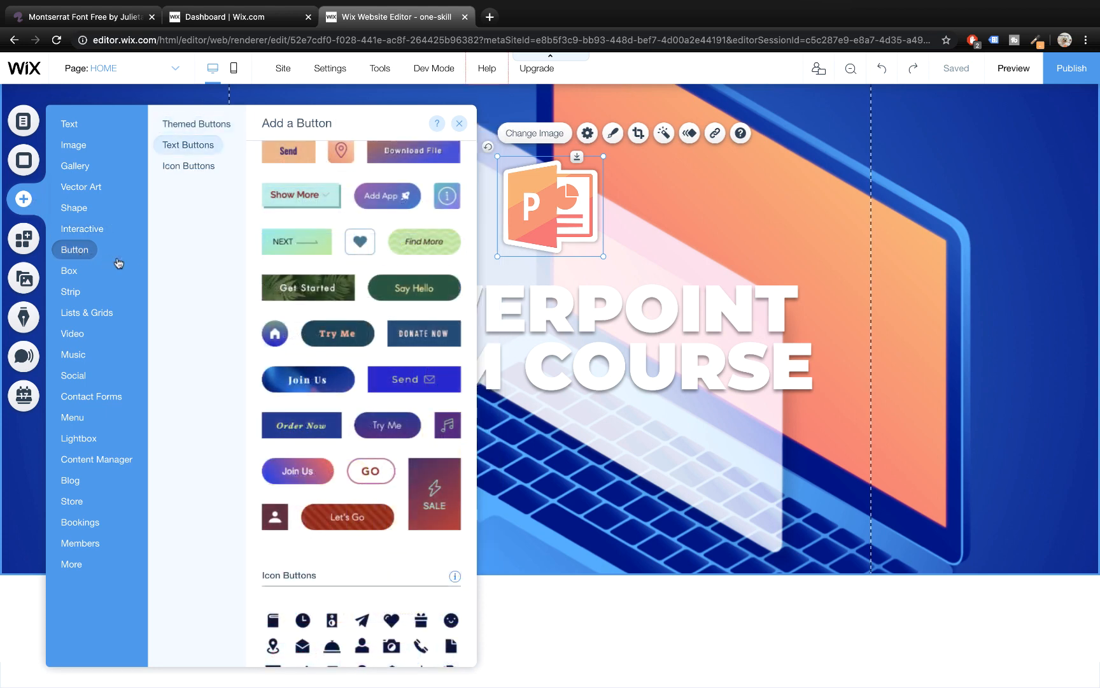
{"action": "left_click", "coordinate": [324, 473]}
{"action": "left_click_drag", "start_coordinate": [573, 386], "coordinate": [572, 432]}
- Customize the Join Us button's text design with the Montserrat Black font at 22 px
{"action": "left_click", "coordinate": [624, 396]}
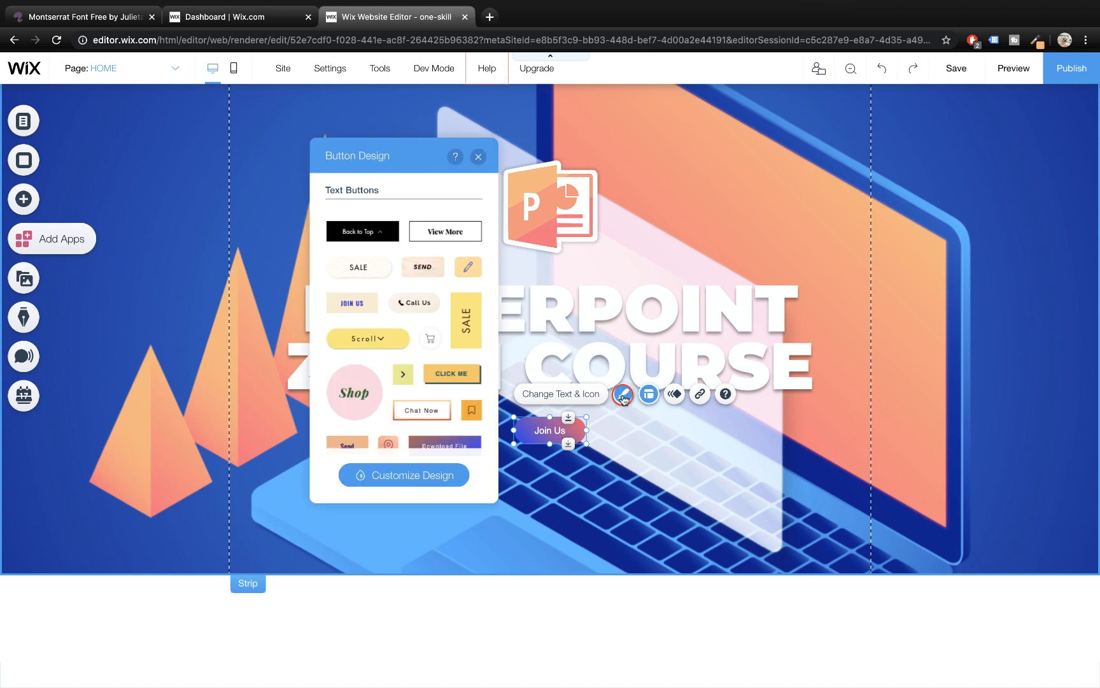
{"action": "left_click", "coordinate": [414, 477]}
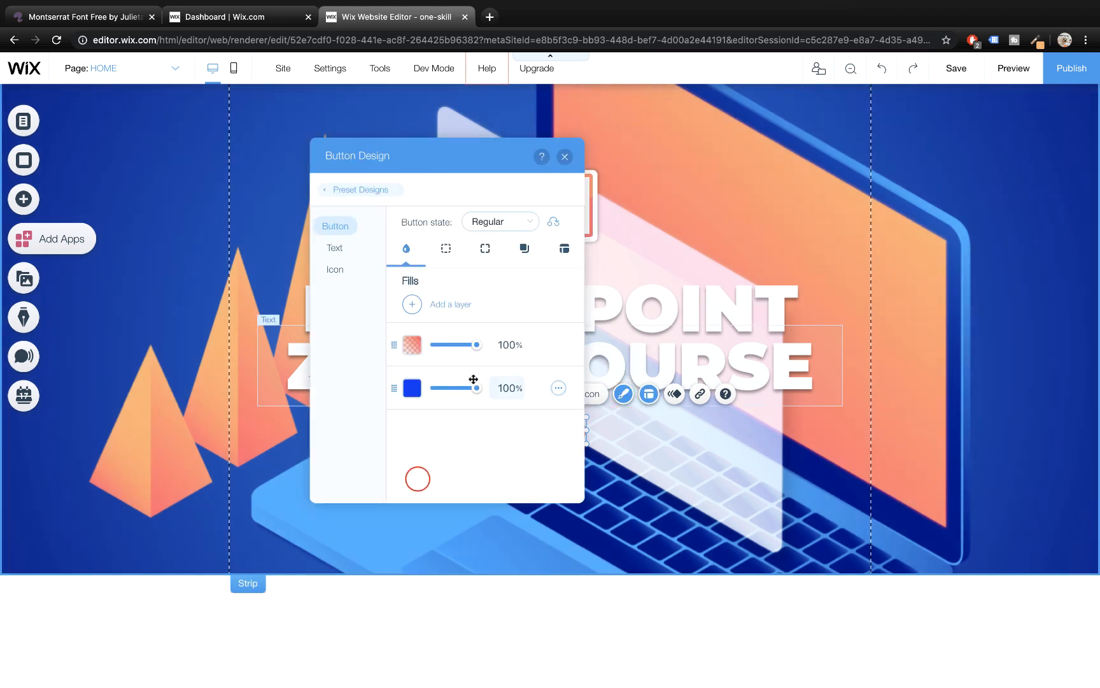
{"action": "left_click", "coordinate": [327, 249]}
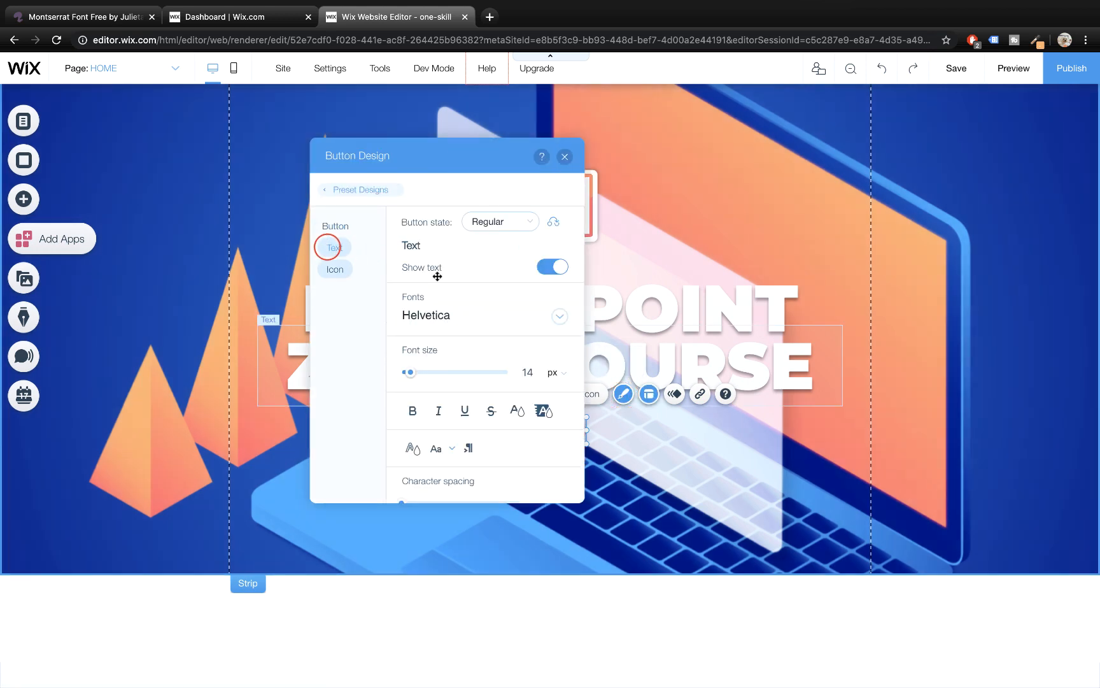
{"action": "left_click", "coordinate": [499, 323]}
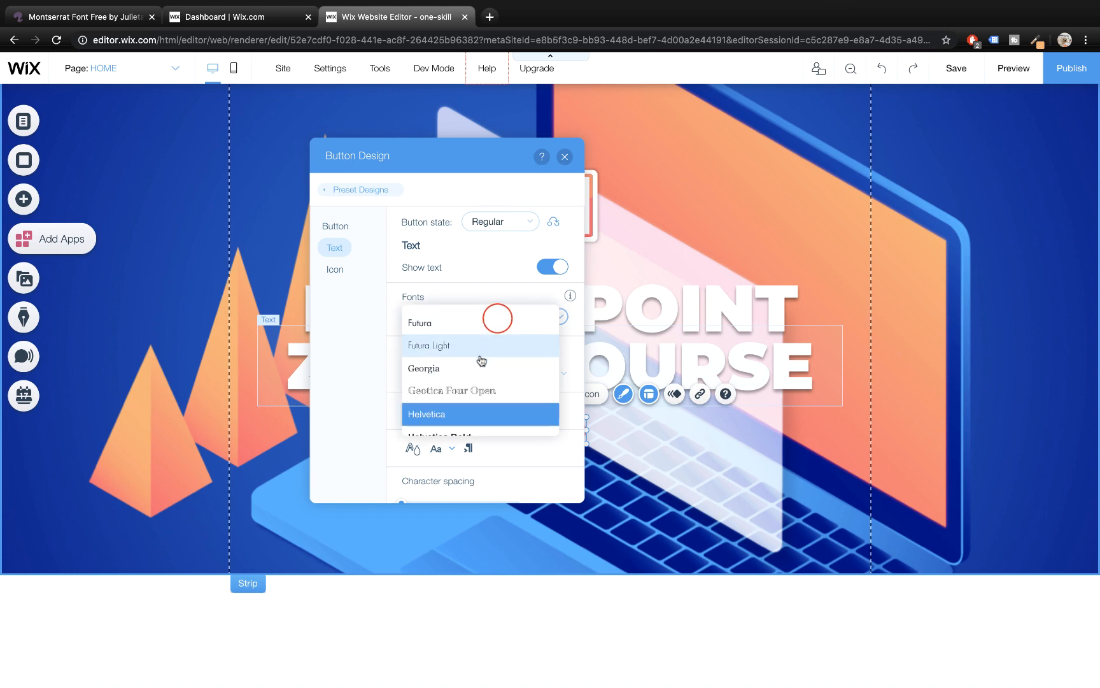
{"action": "scroll", "coordinate": [480, 358], "scroll_direction": "up", "scroll_amount": 10}
{"action": "scroll", "coordinate": [481, 357], "scroll_direction": "up", "scroll_amount": 3}
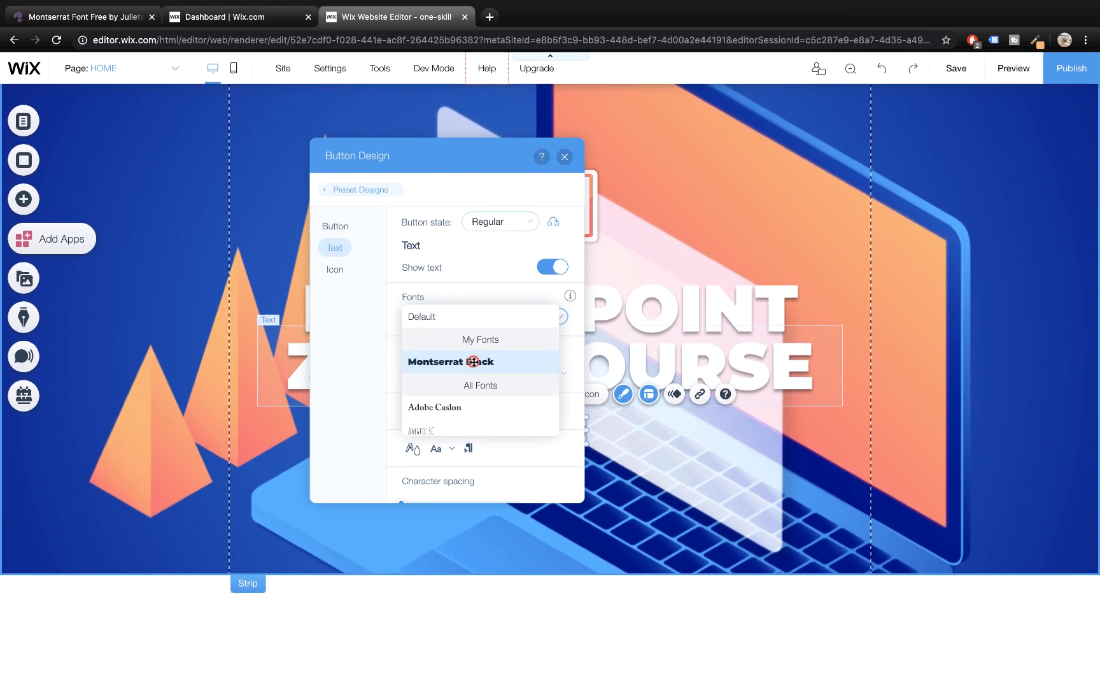
{"action": "left_click", "coordinate": [478, 359]}
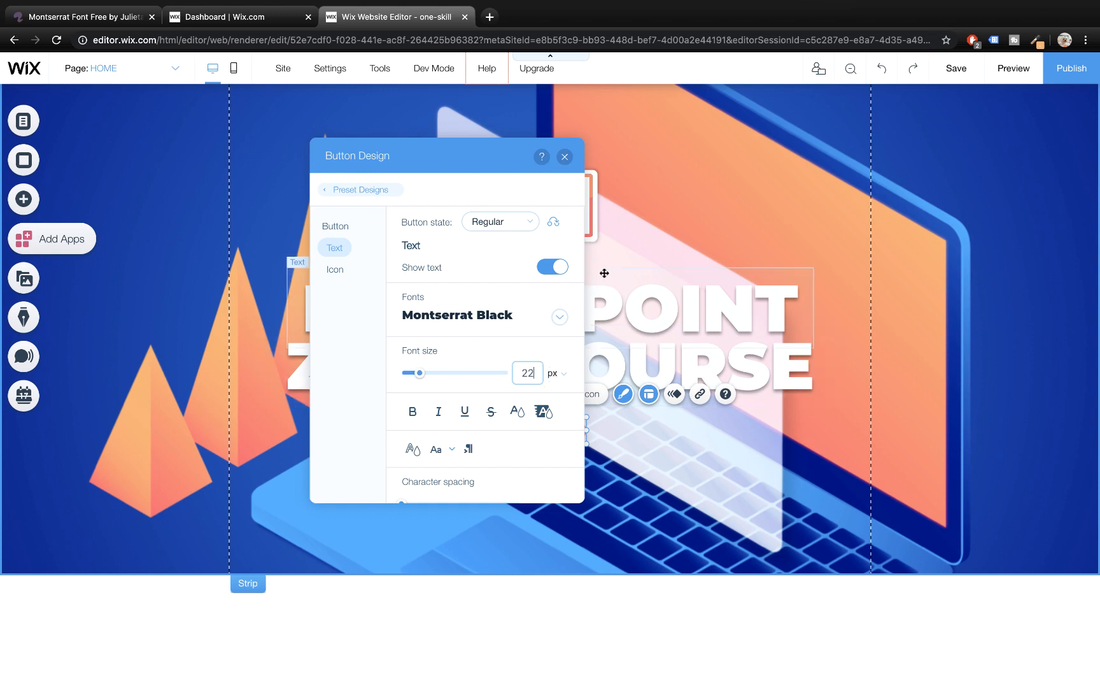
{"action": "left_click", "coordinate": [564, 158]}
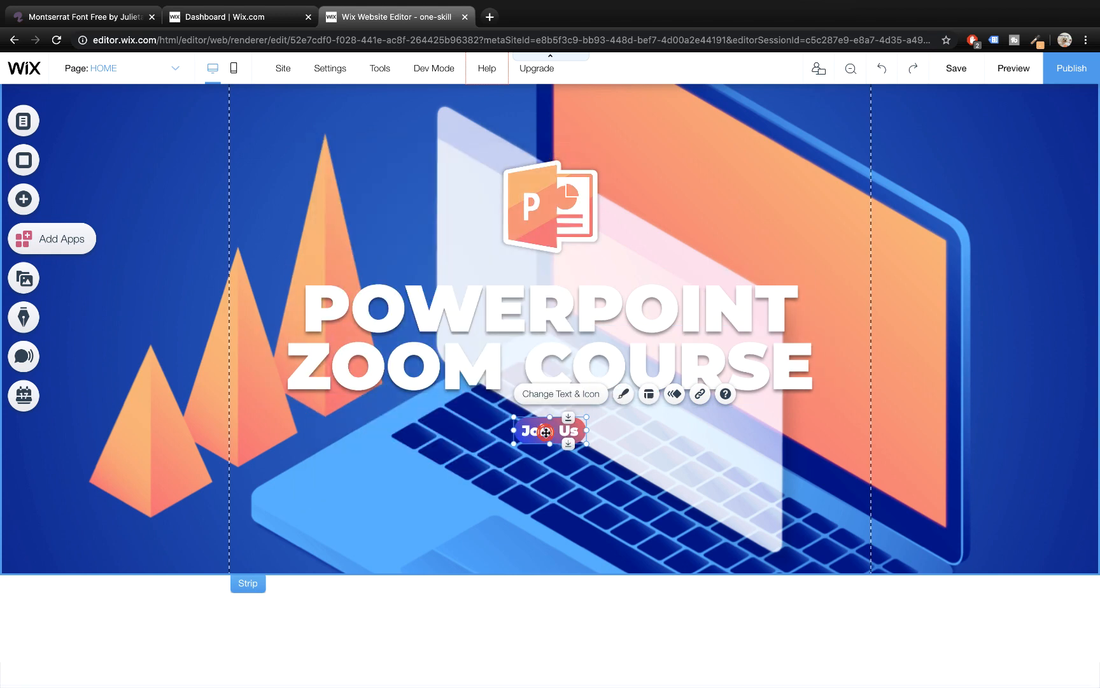
- Change the Join Us button's label to PREVIEW and enlarge the button to about 191 by 57 px
{"action": "double_click", "coordinate": [546, 432]}
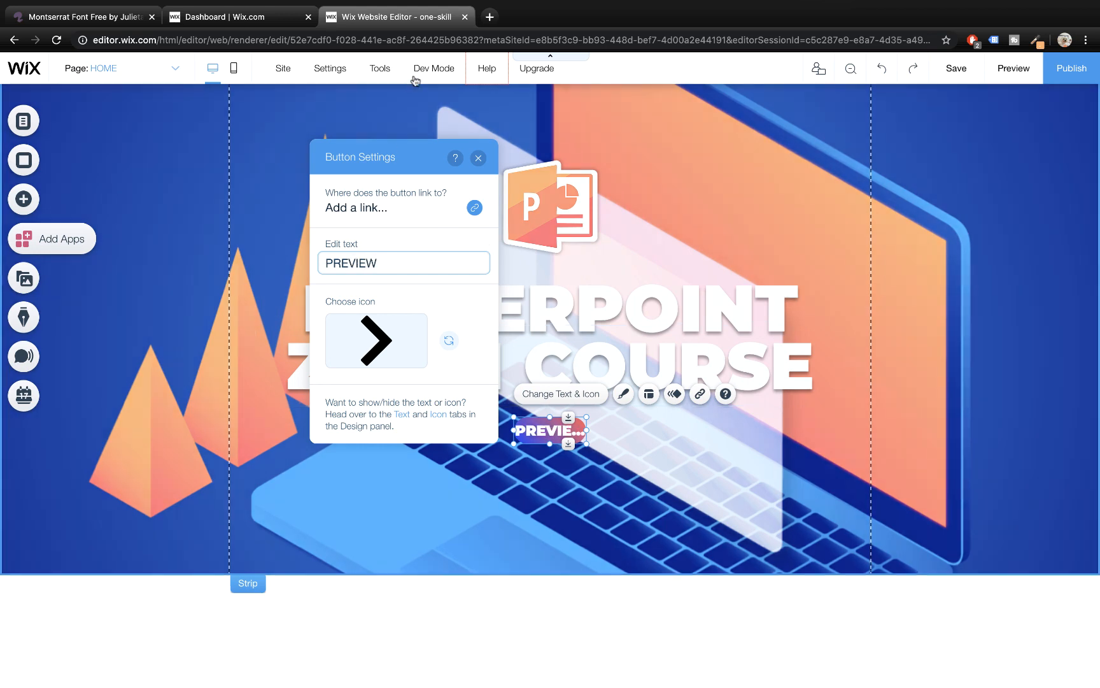
{"action": "left_click", "coordinate": [478, 158]}
{"action": "left_click_drag", "start_coordinate": [587, 430], "coordinate": [575, 456]}
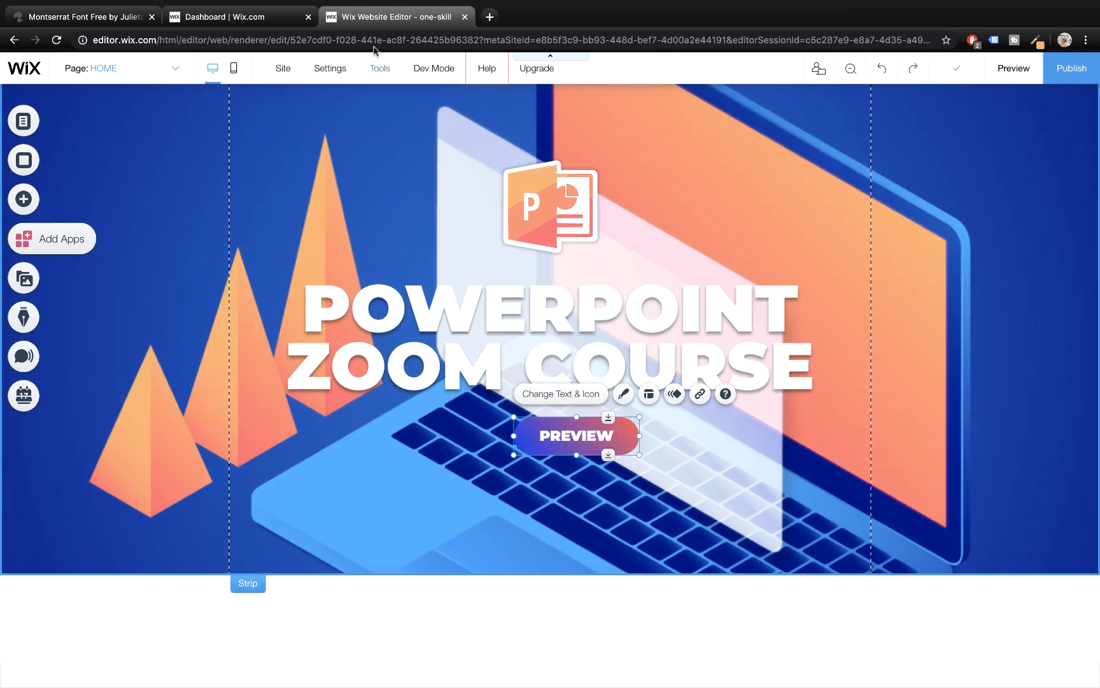
- Show the editor's toolbar and center the PREVIEW button horizontally on the page
{"action": "left_click", "coordinate": [380, 68]}
{"action": "left_click", "coordinate": [354, 117]}
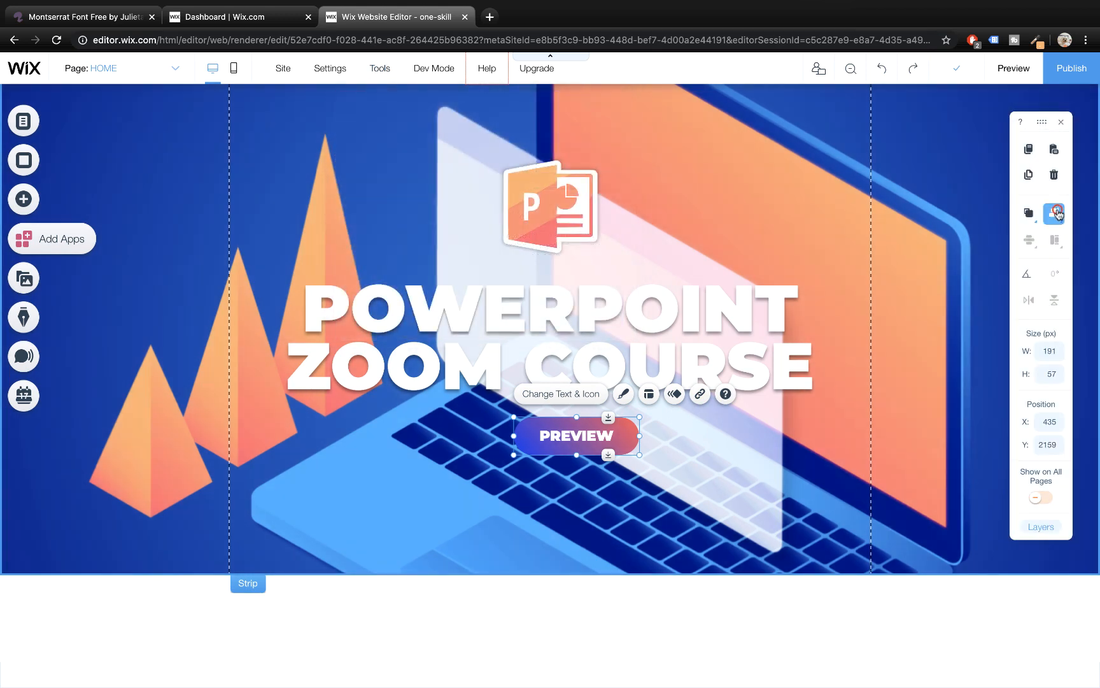
{"action": "left_click", "coordinate": [1055, 214]}
{"action": "left_click", "coordinate": [1025, 217]}
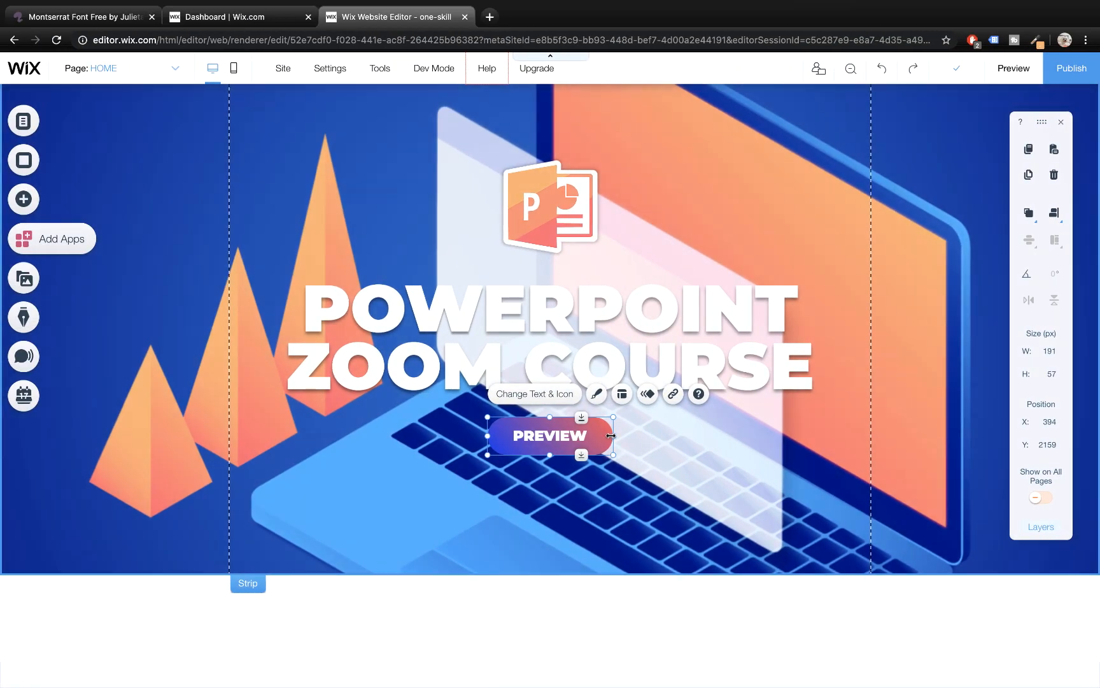
- Widen the PREVIEW button to about 237 px and change its label to PREVIEW NOW
{"action": "left_click_drag", "start_coordinate": [610, 436], "coordinate": [641, 436]}
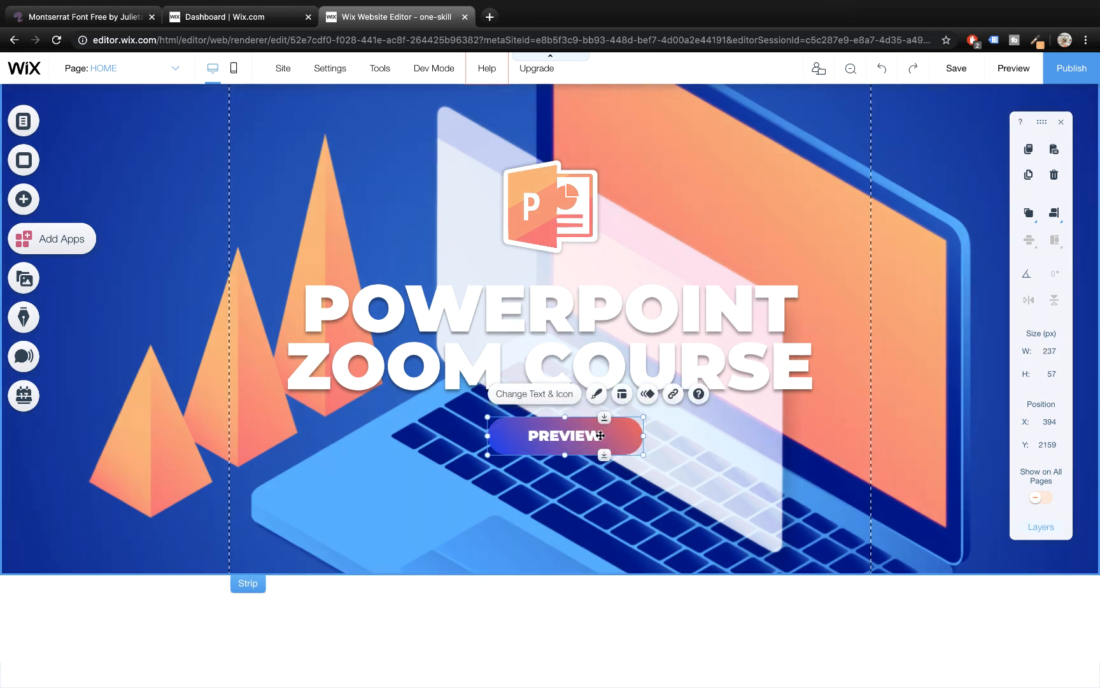
{"action": "double_click", "coordinate": [601, 436]}
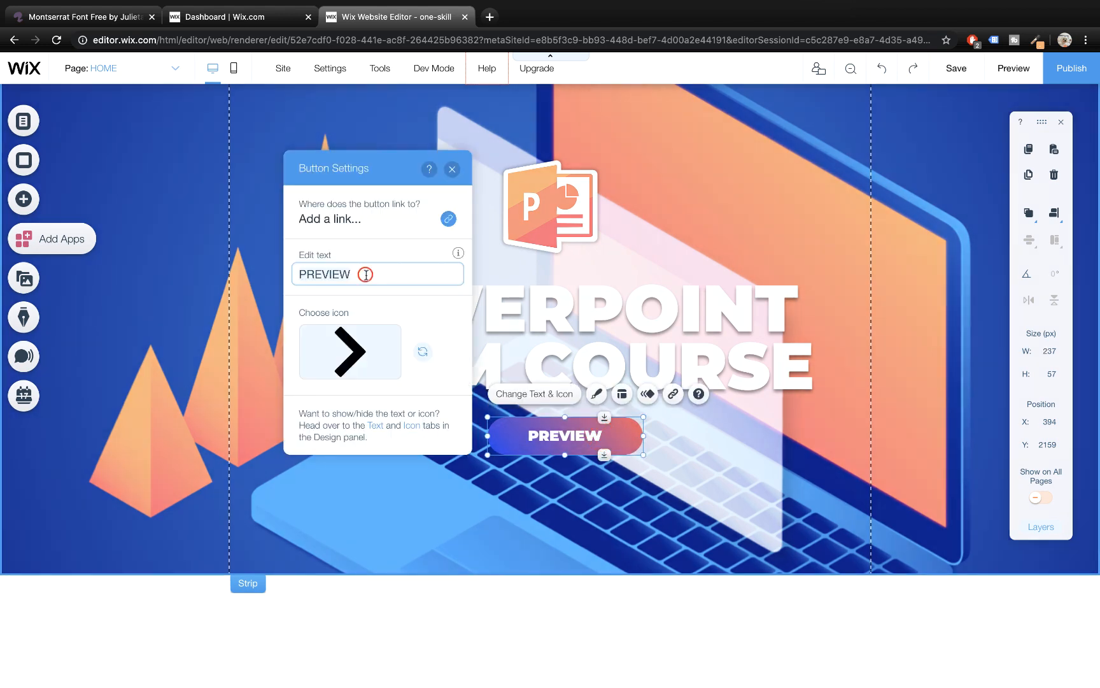
{"action": "type", "text": "NOW"}
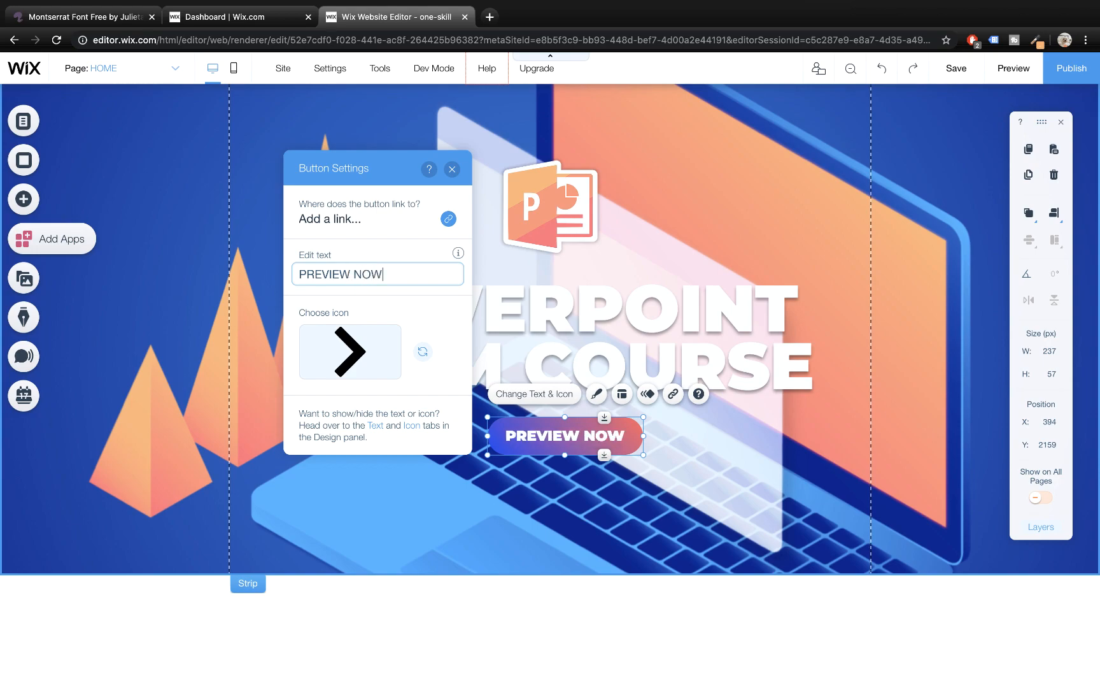
{"action": "left_click", "coordinate": [452, 169]}
- Compare with the live onepowerpoint.com section and move the PREVIEW NOW button slightly down to about Y 2165
{"action": "key", "text": "ctrl+Right"}
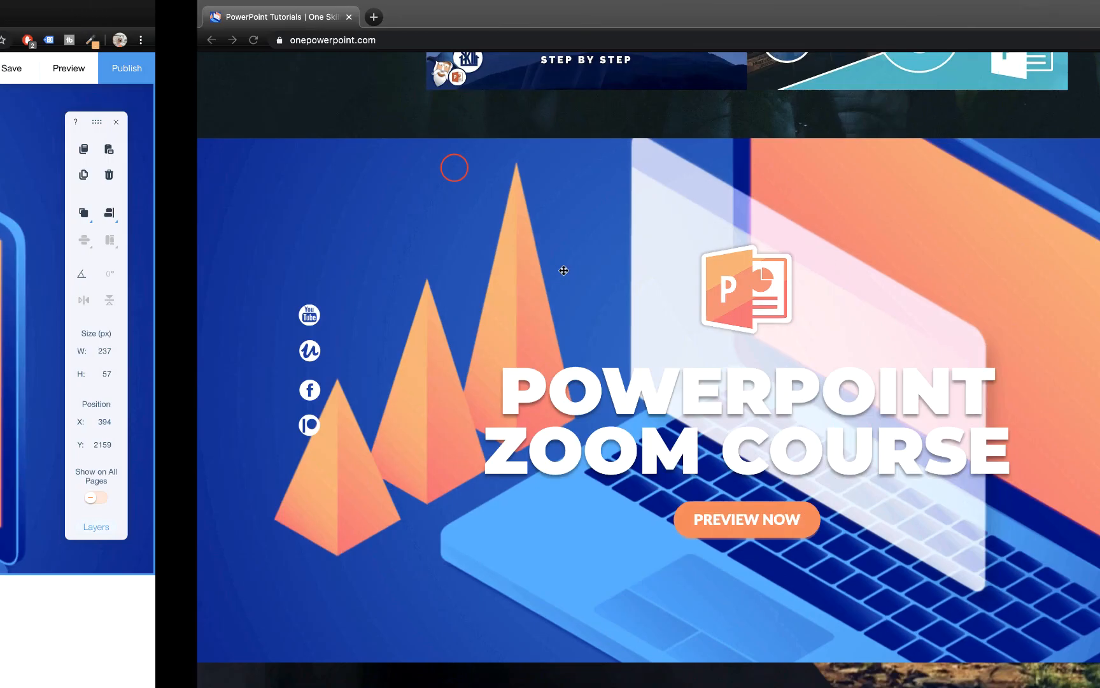
{"action": "key", "text": "ctrl+Left"}
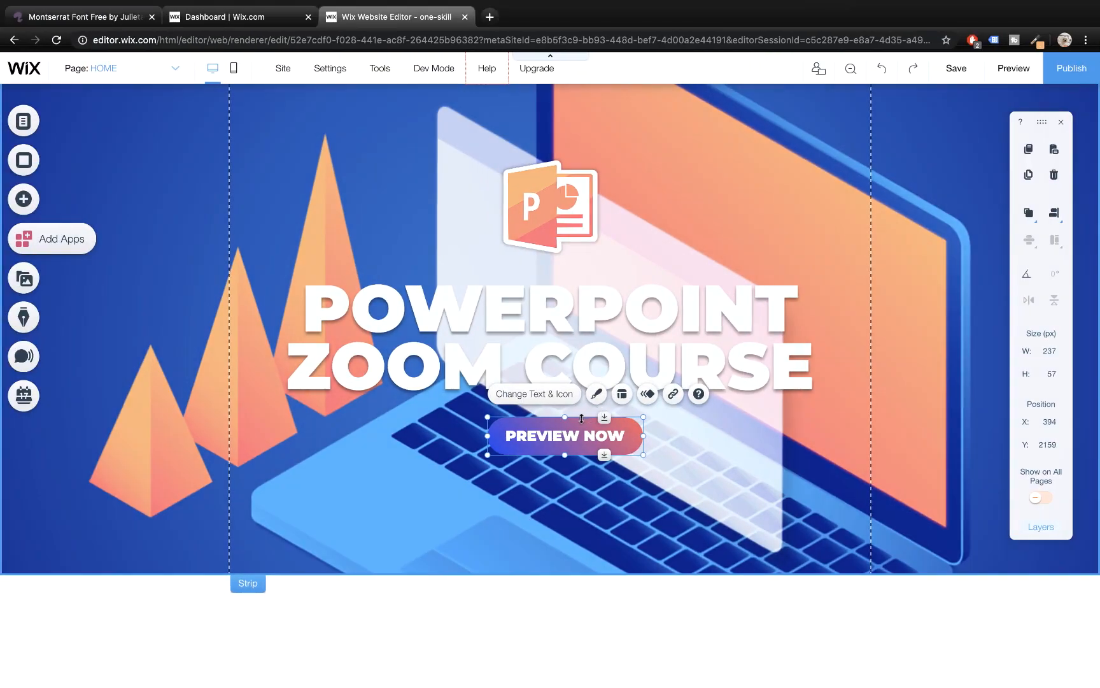
{"action": "left_click_drag", "start_coordinate": [581, 418], "coordinate": [580, 423]}
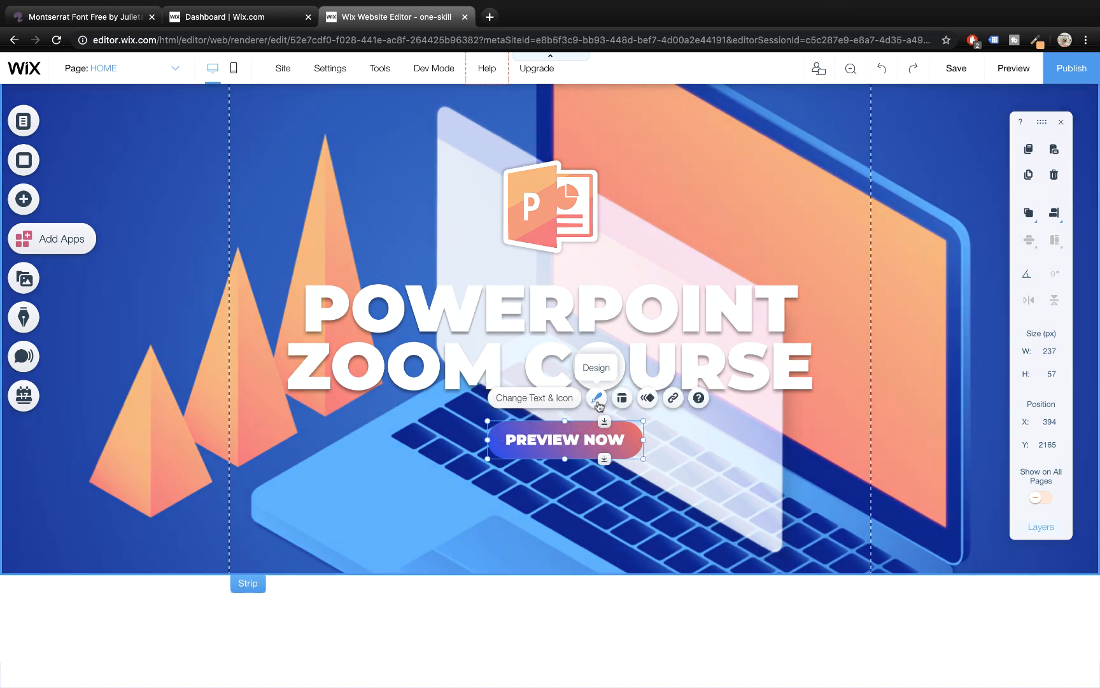
- Delete the red gradient fill layer from the PREVIEW NOW button's custom design
{"action": "left_click", "coordinate": [597, 399]}
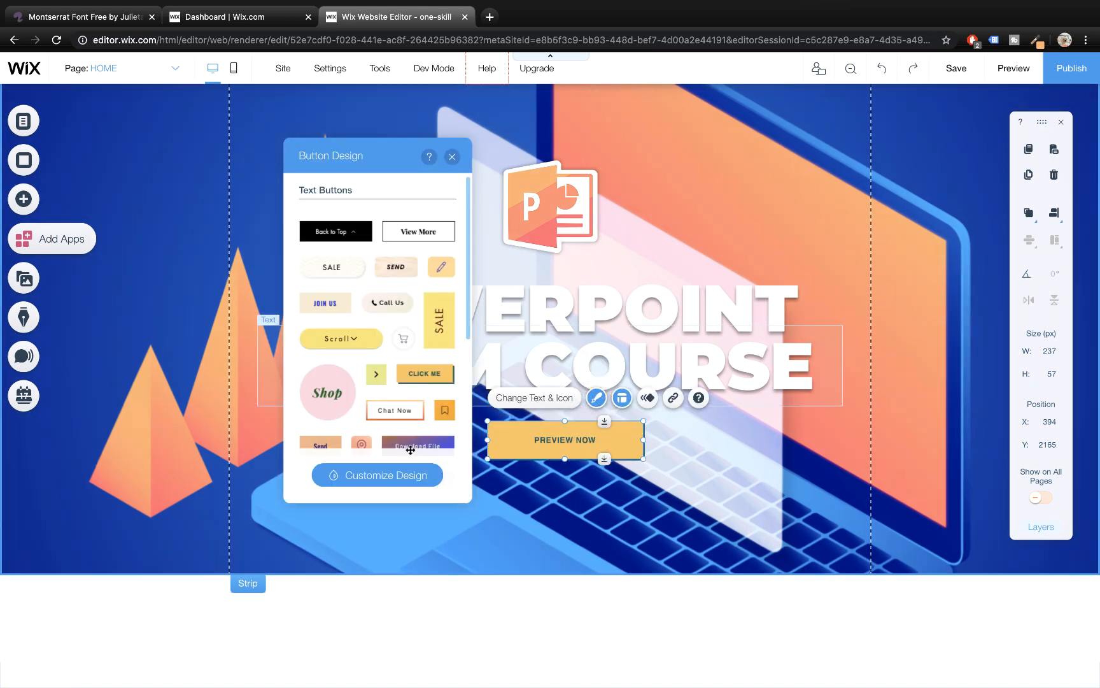
{"action": "left_click", "coordinate": [398, 473]}
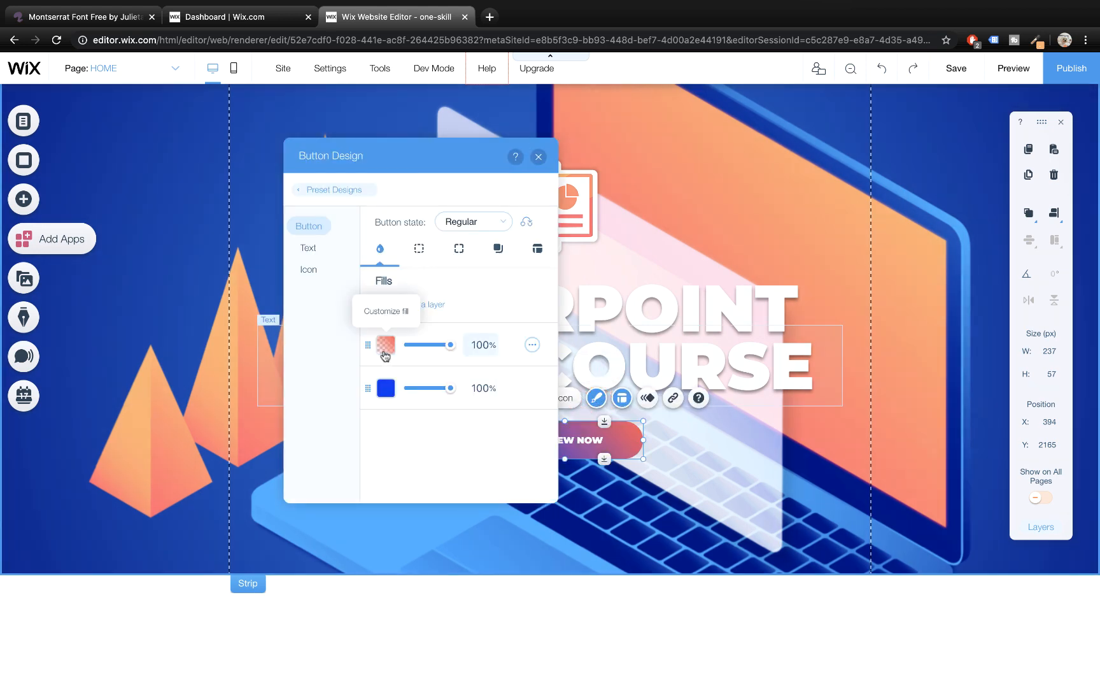
{"action": "left_click", "coordinate": [532, 346]}
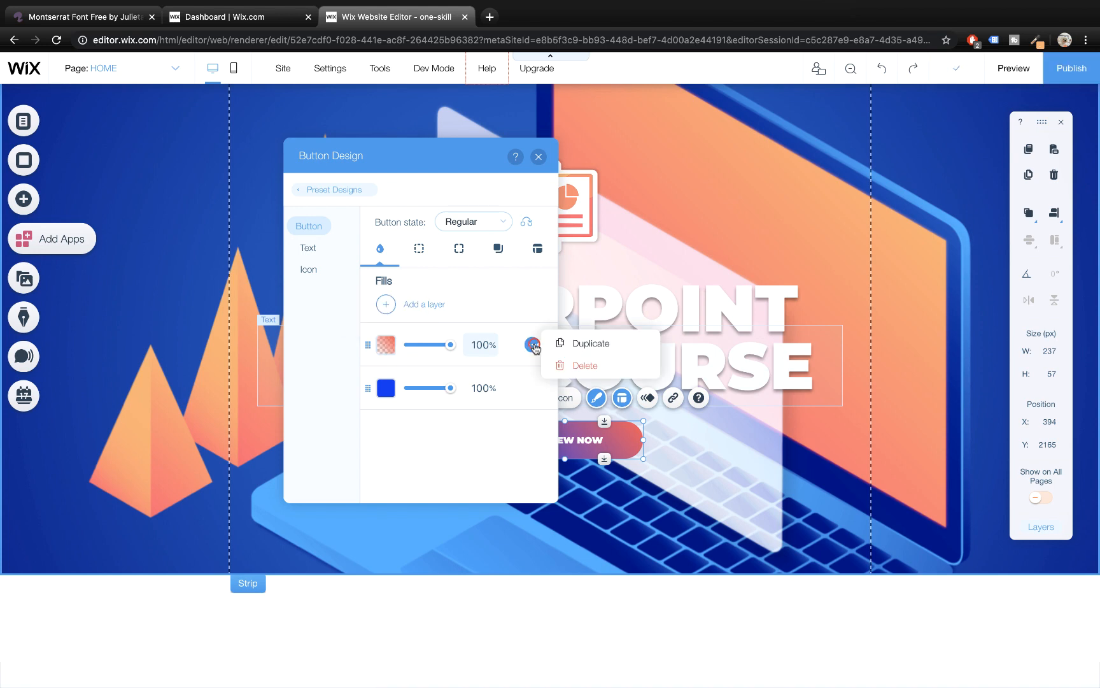
{"action": "left_click", "coordinate": [578, 364]}
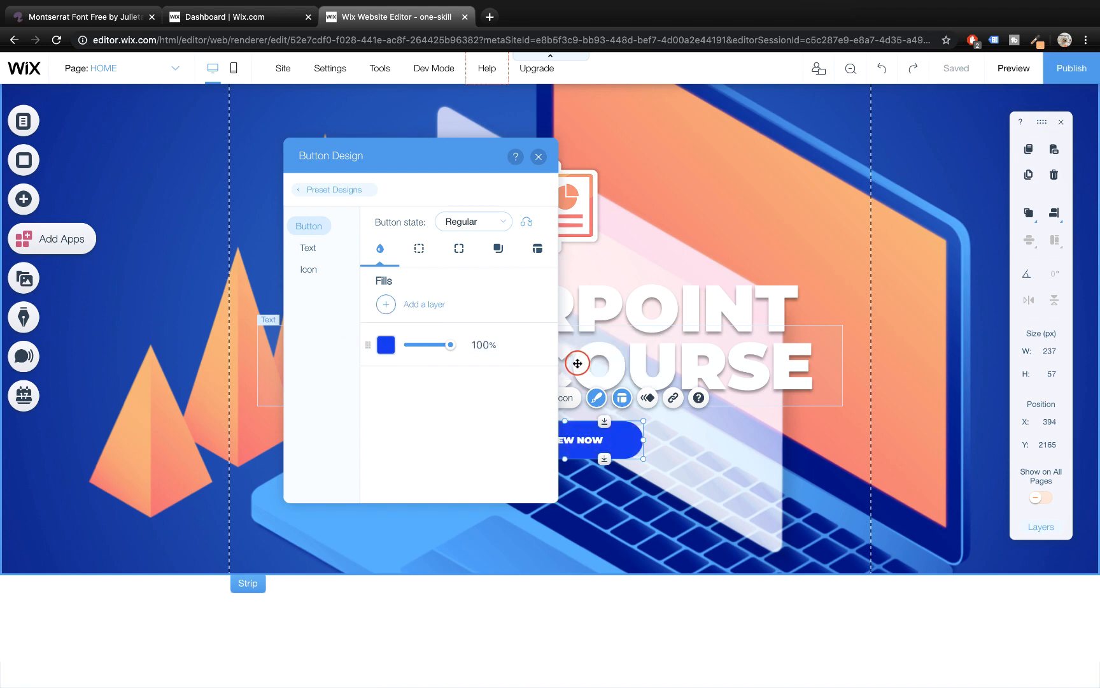
- Open the button's remaining blue fill and sample the orange color of the front pyramid with the browser's color picker extension
{"action": "left_click", "coordinate": [385, 345]}
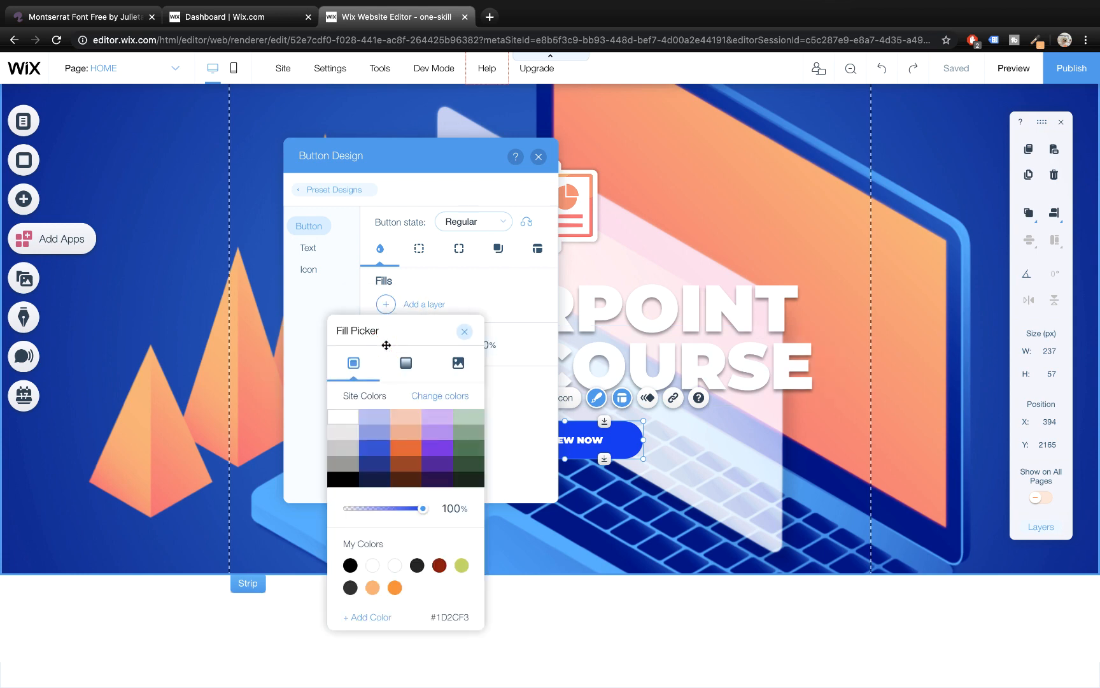
{"action": "left_click", "coordinate": [1037, 41]}
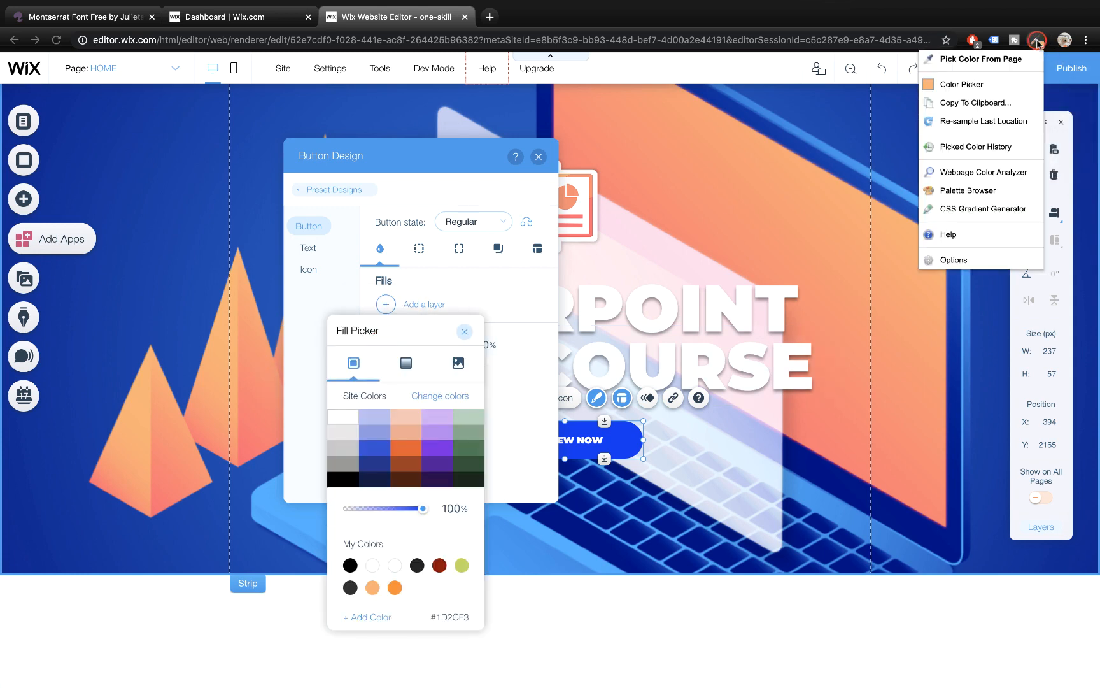
{"action": "left_click", "coordinate": [1012, 59]}
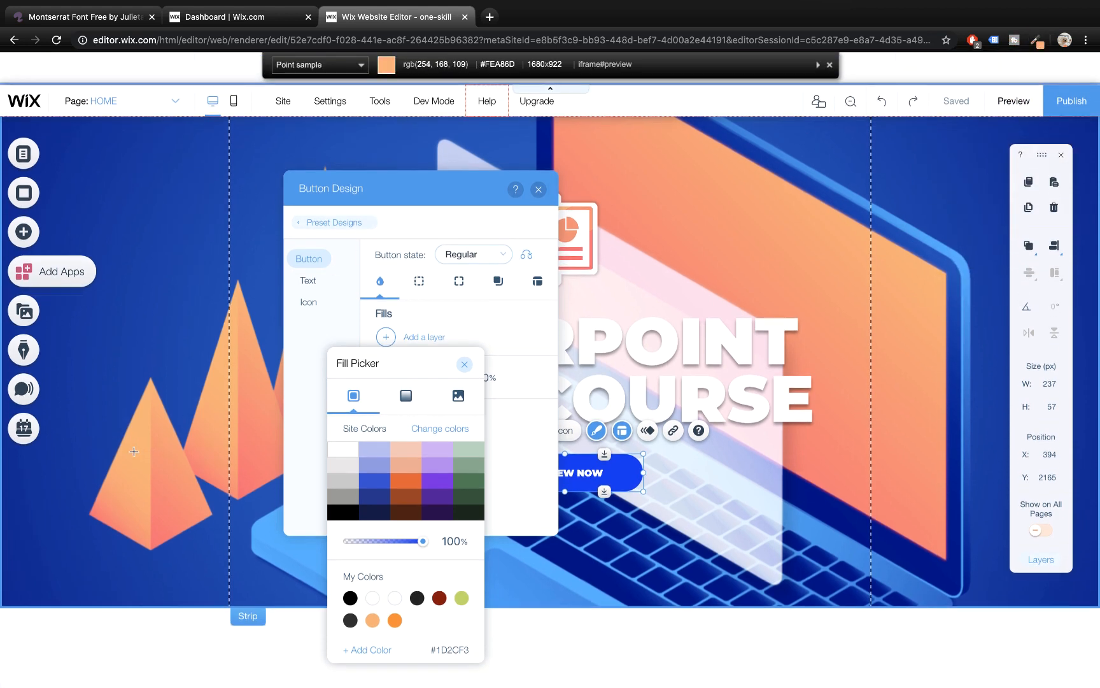
{"action": "left_click", "coordinate": [126, 486]}
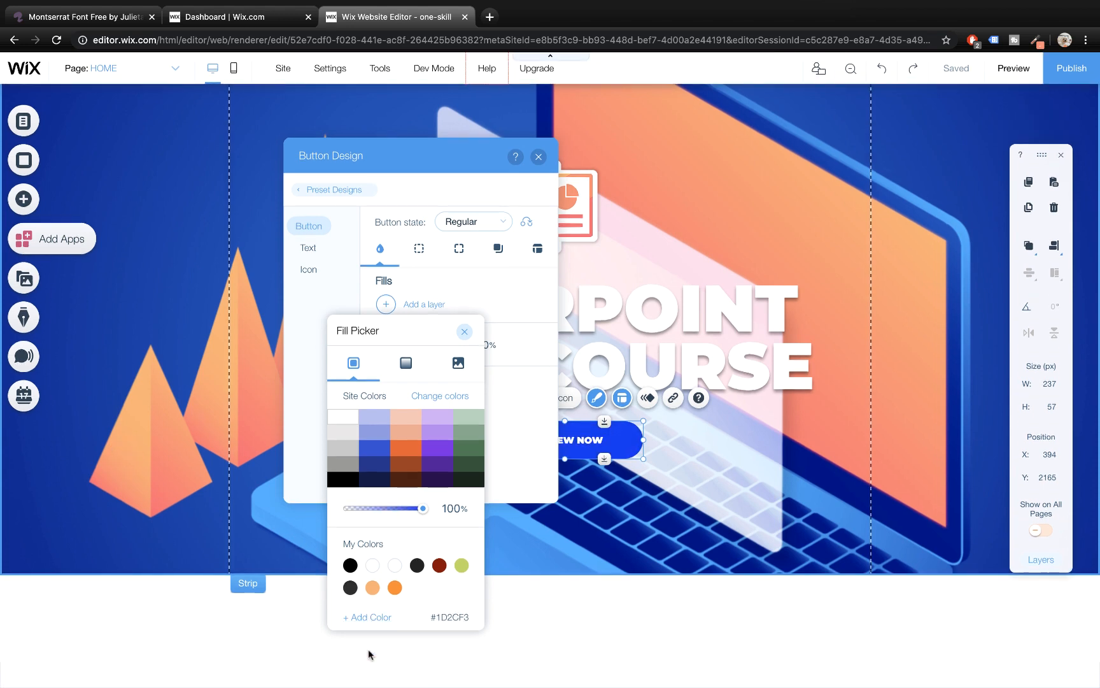
{"action": "left_click", "coordinate": [368, 650]}
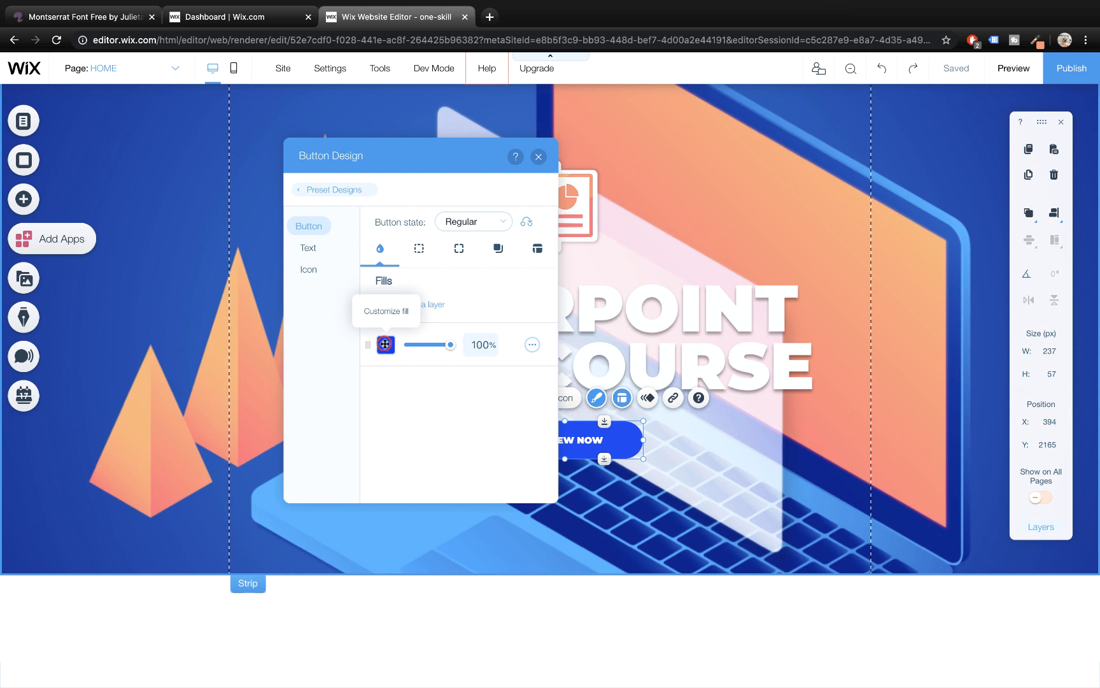
- Add the sampled color #FE8D6F as the PREVIEW NOW button's fill, close the design settings and preview the site
{"action": "left_click", "coordinate": [384, 344]}
{"action": "left_click", "coordinate": [376, 617]}
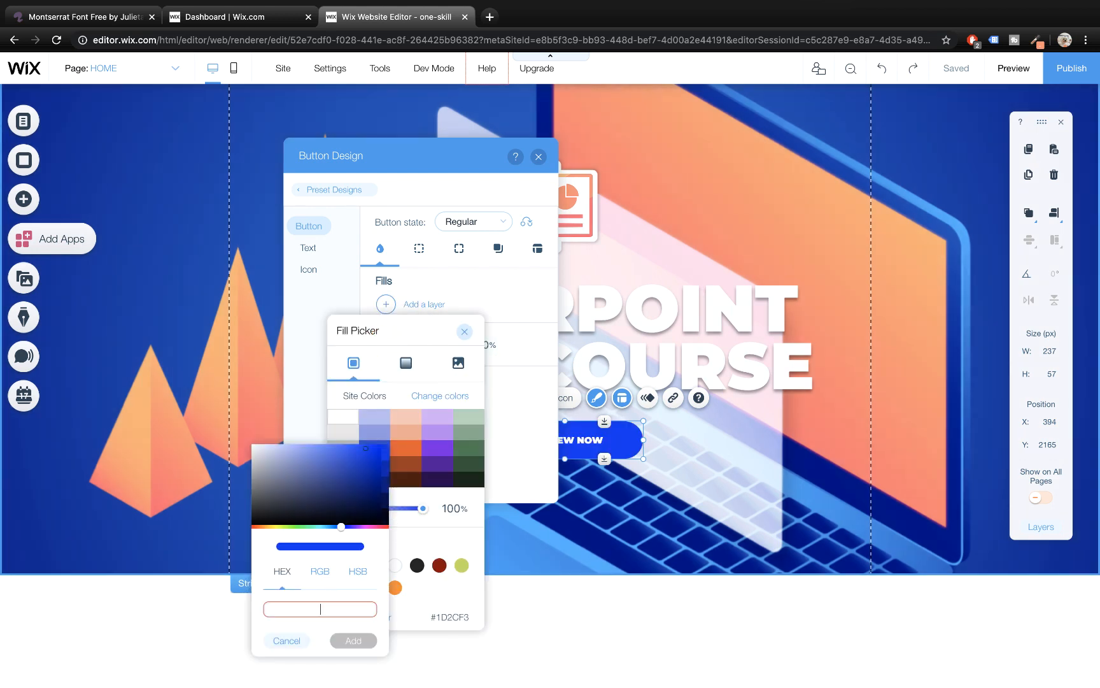
{"action": "key", "text": "super+v"}
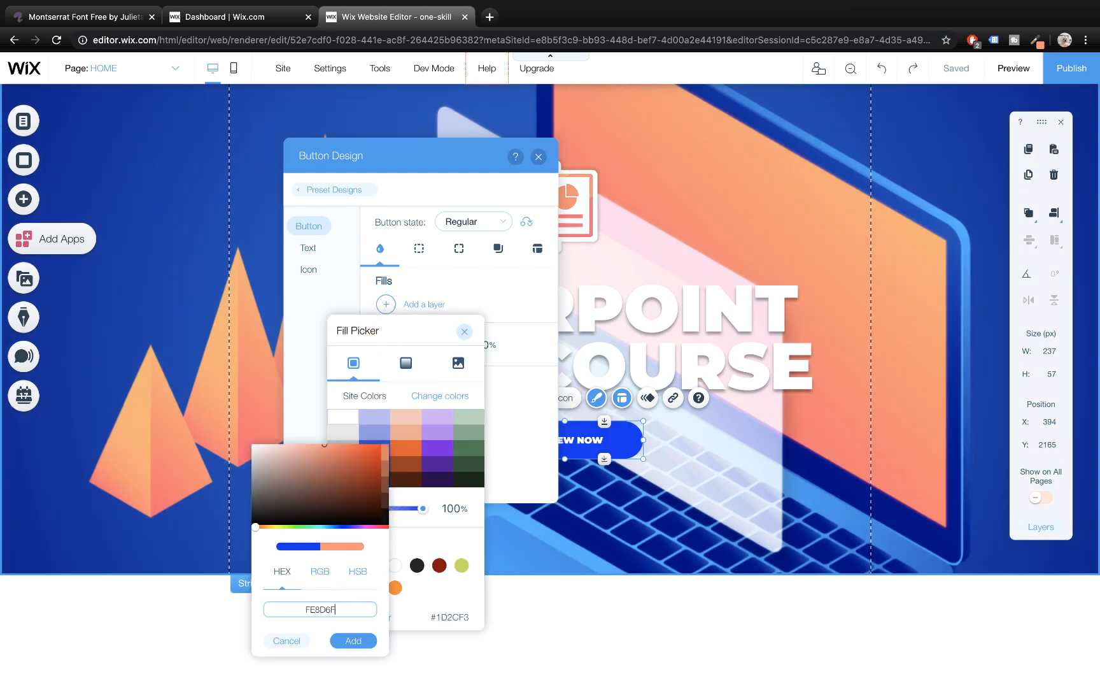
{"action": "left_click", "coordinate": [354, 640]}
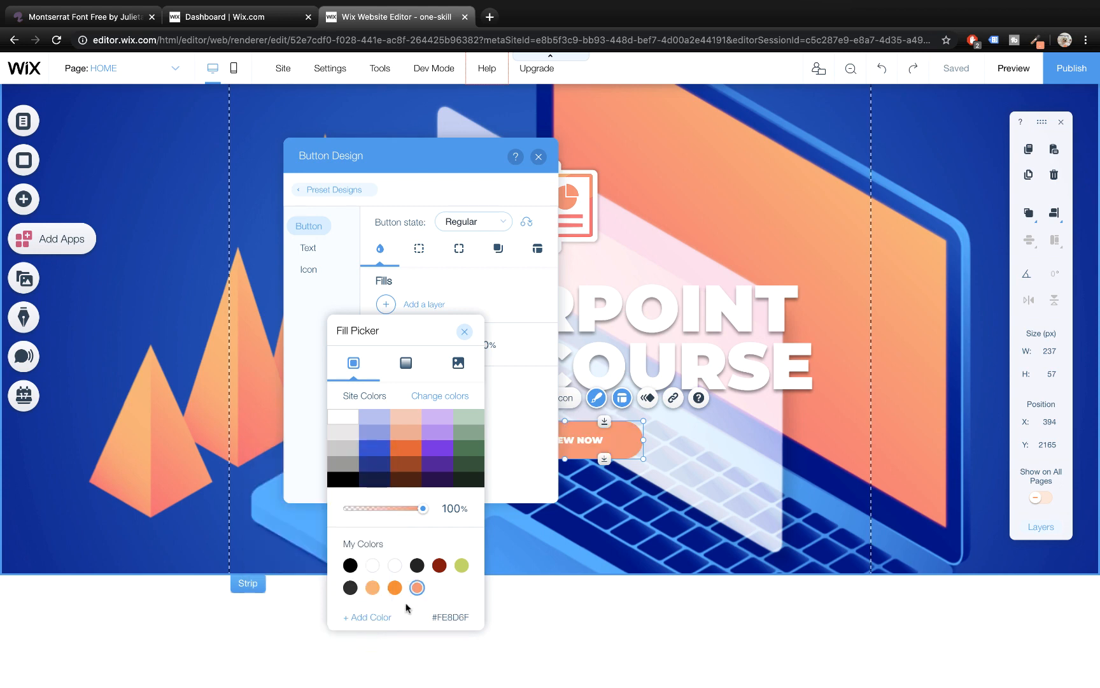
{"action": "left_click", "coordinate": [465, 332]}
{"action": "left_click", "coordinate": [538, 156]}
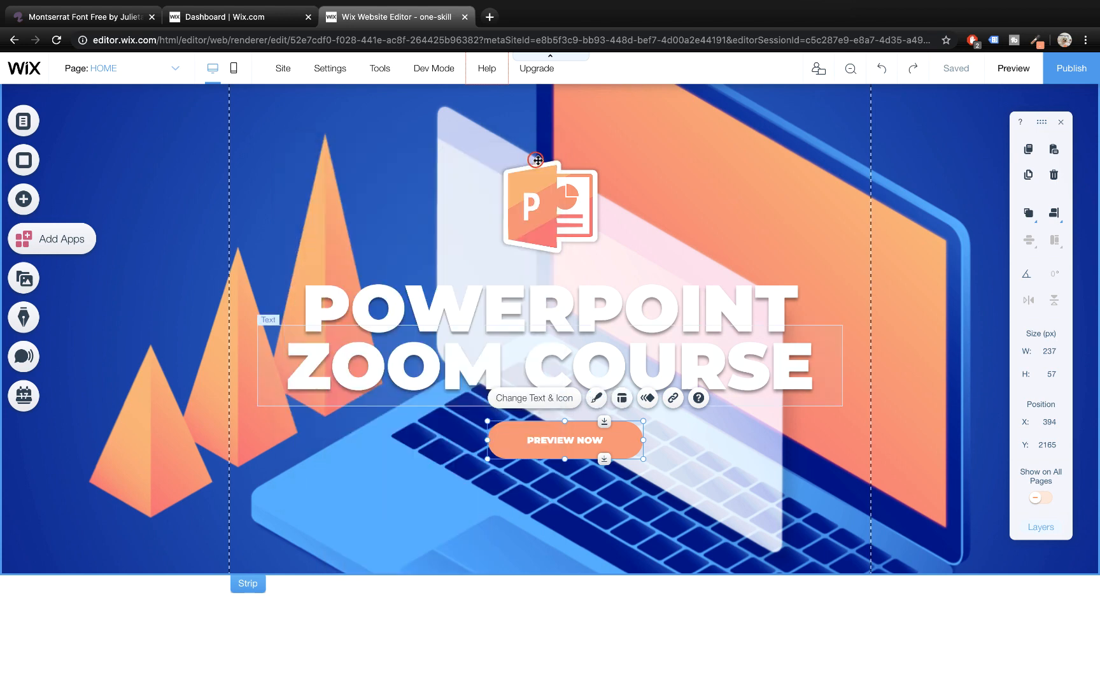
{"action": "left_click", "coordinate": [1013, 69]}
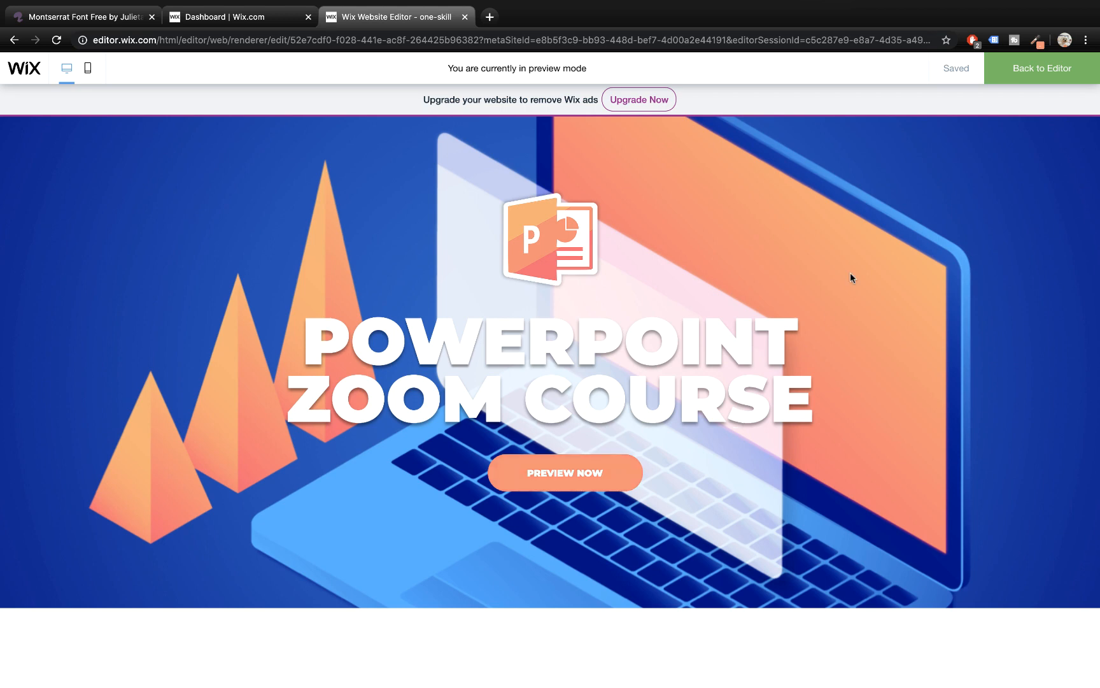
- Return to the editor and delete the gradient fill layer from the PREVIEW NOW button's Hover state
{"action": "left_click", "coordinate": [1025, 72]}
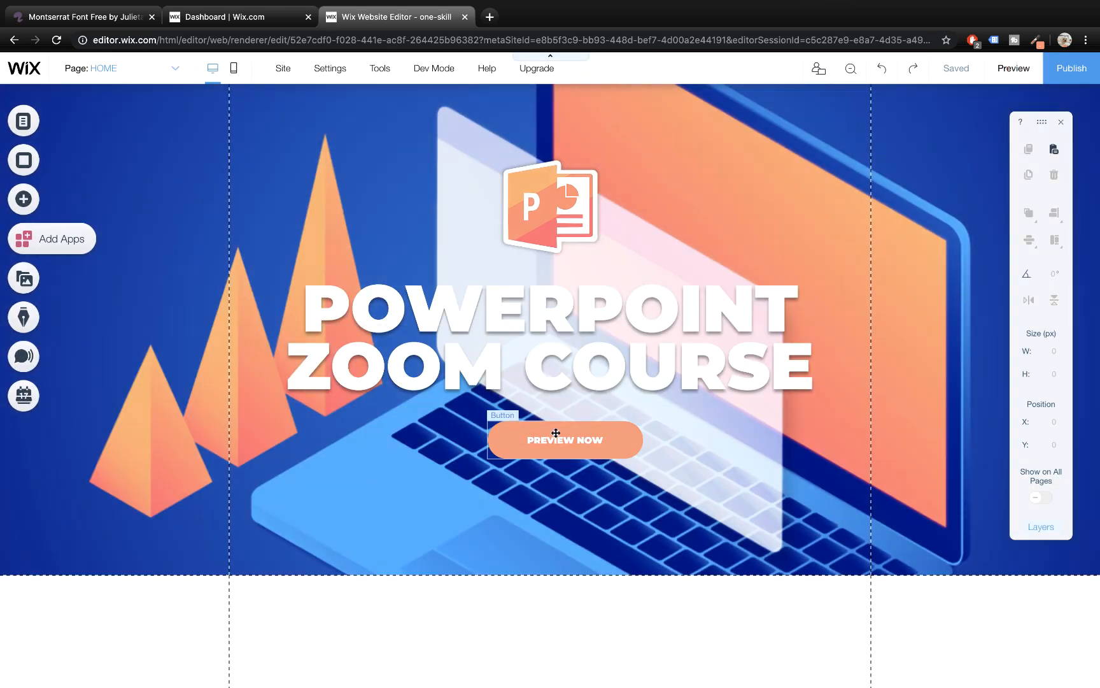
{"action": "left_click", "coordinate": [556, 433]}
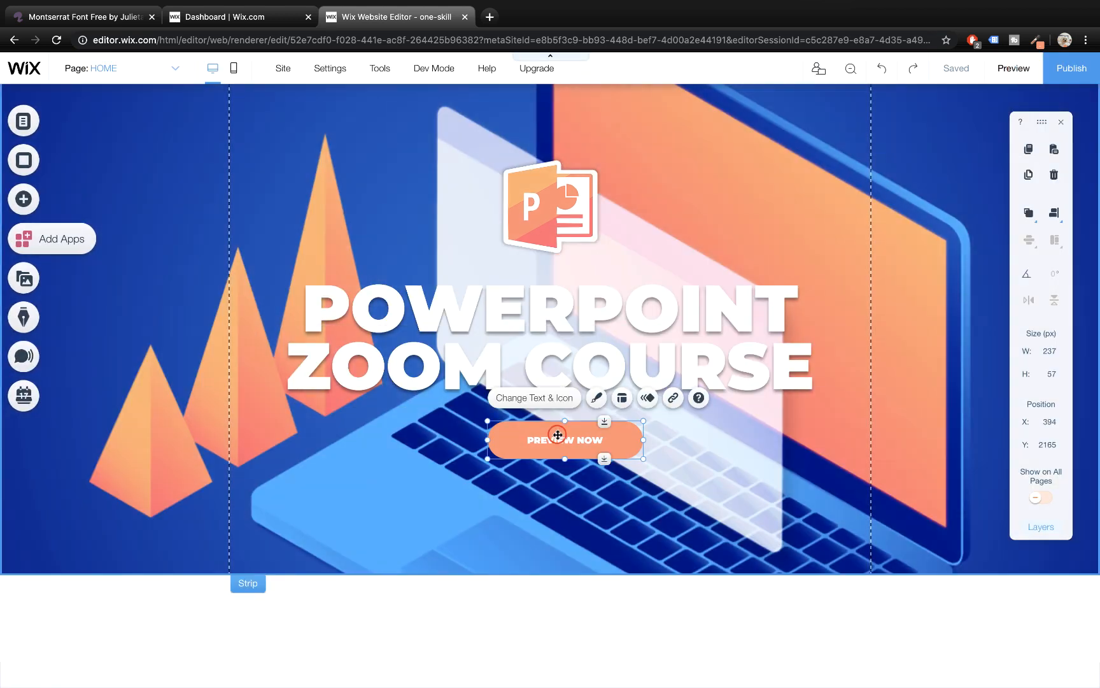
{"action": "left_click", "coordinate": [596, 398]}
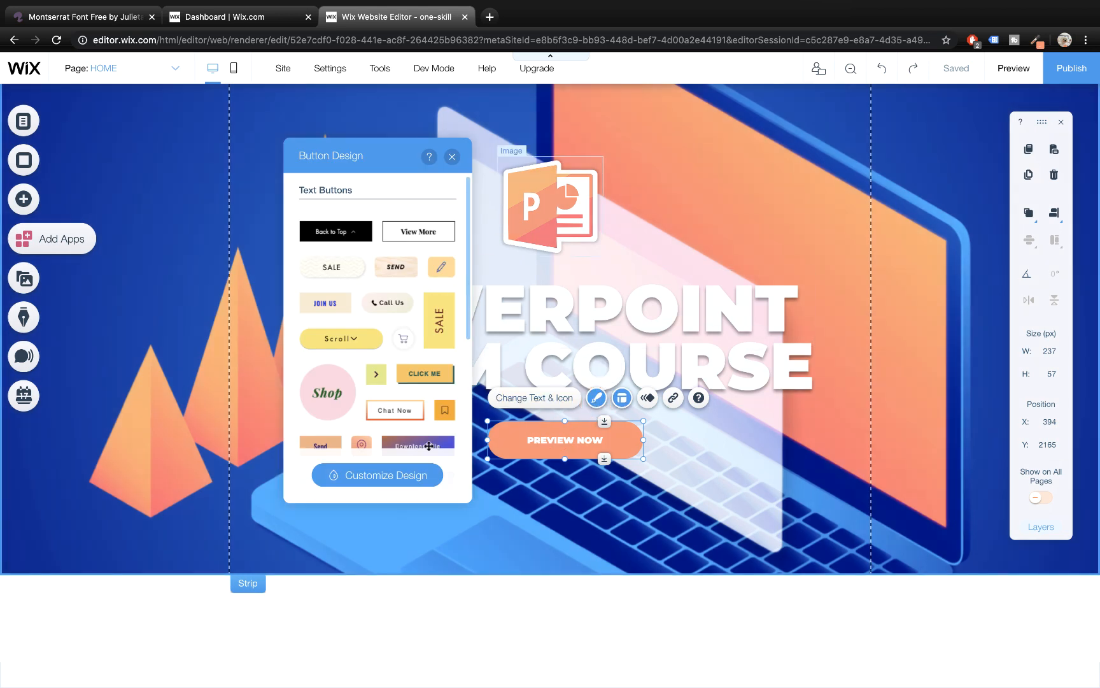
{"action": "left_click", "coordinate": [418, 472]}
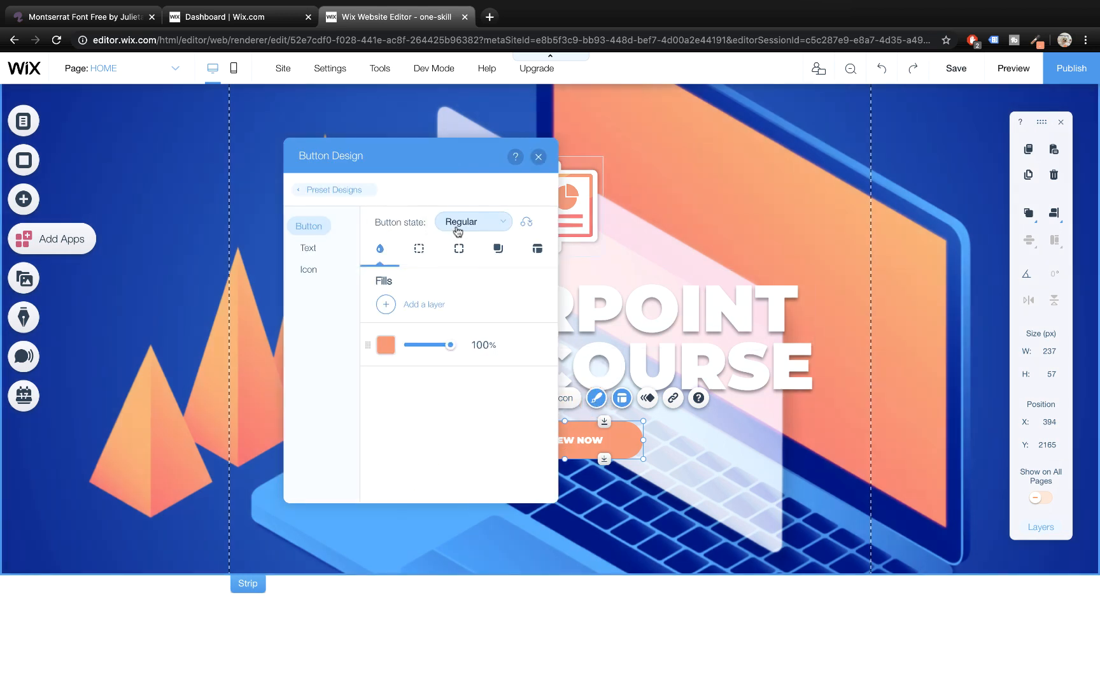
{"action": "left_click", "coordinate": [469, 222]}
{"action": "left_click", "coordinate": [469, 268]}
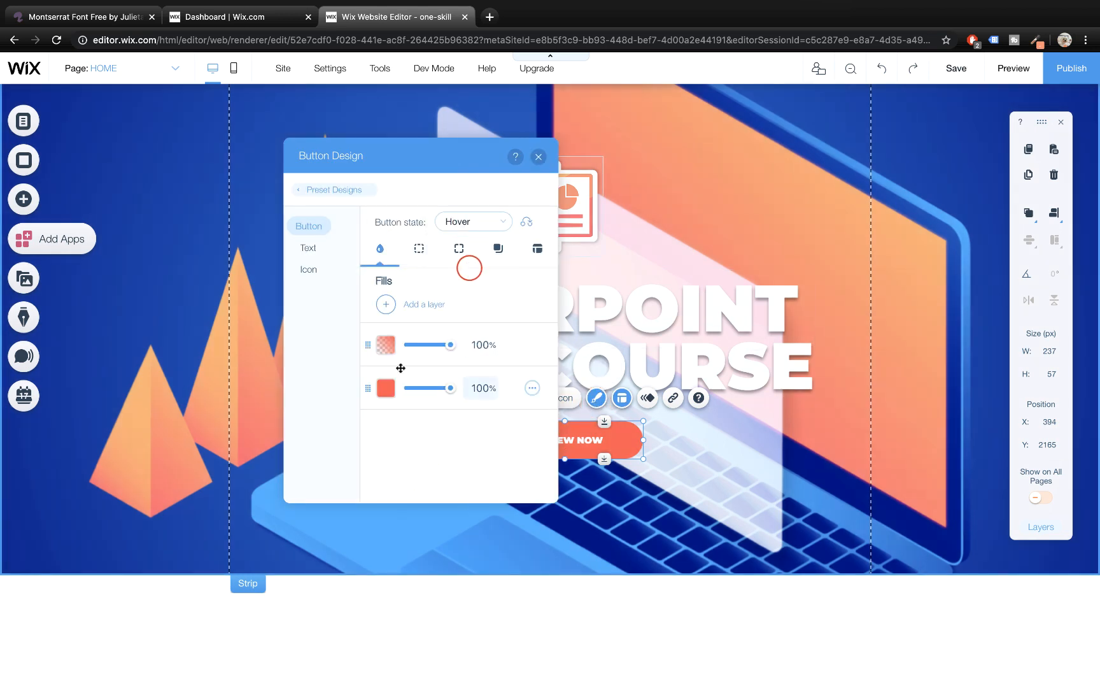
{"action": "left_click", "coordinate": [533, 348]}
{"action": "left_click", "coordinate": [566, 367]}
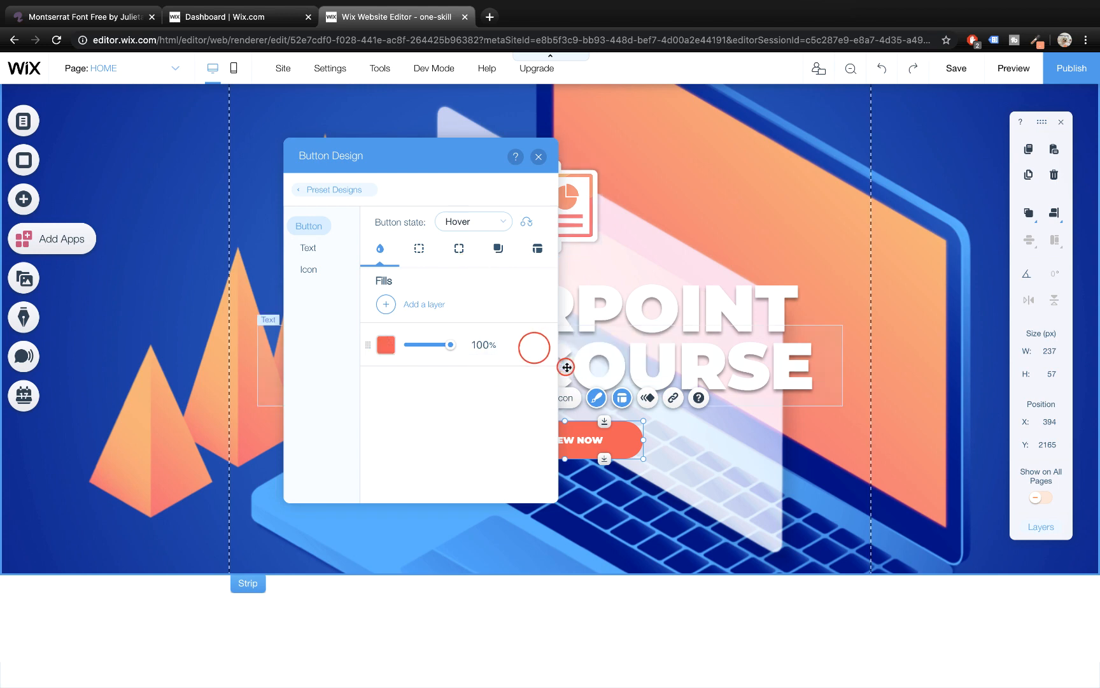
- Compare the button's Regular and Hover state fills, return to the Regular state and close the design settings
{"action": "left_click", "coordinate": [476, 223]}
{"action": "left_click", "coordinate": [464, 238]}
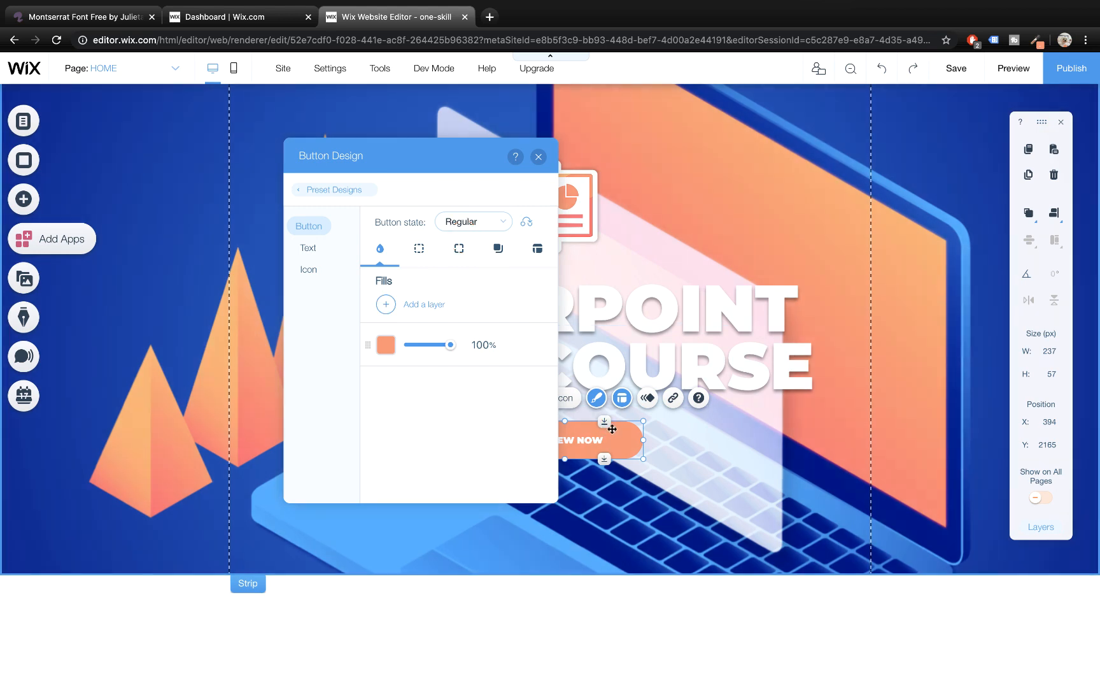
{"action": "left_click", "coordinate": [482, 220]}
{"action": "left_click", "coordinate": [478, 268]}
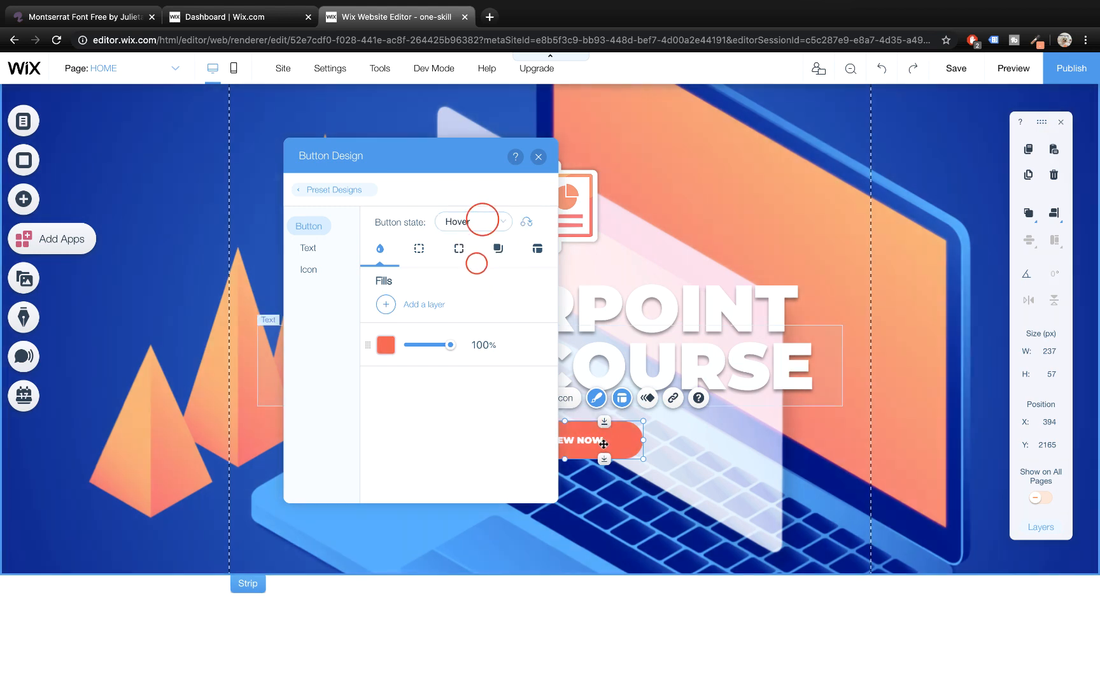
{"action": "left_click", "coordinate": [463, 222]}
{"action": "left_click", "coordinate": [465, 242]}
{"action": "left_click", "coordinate": [538, 157]}
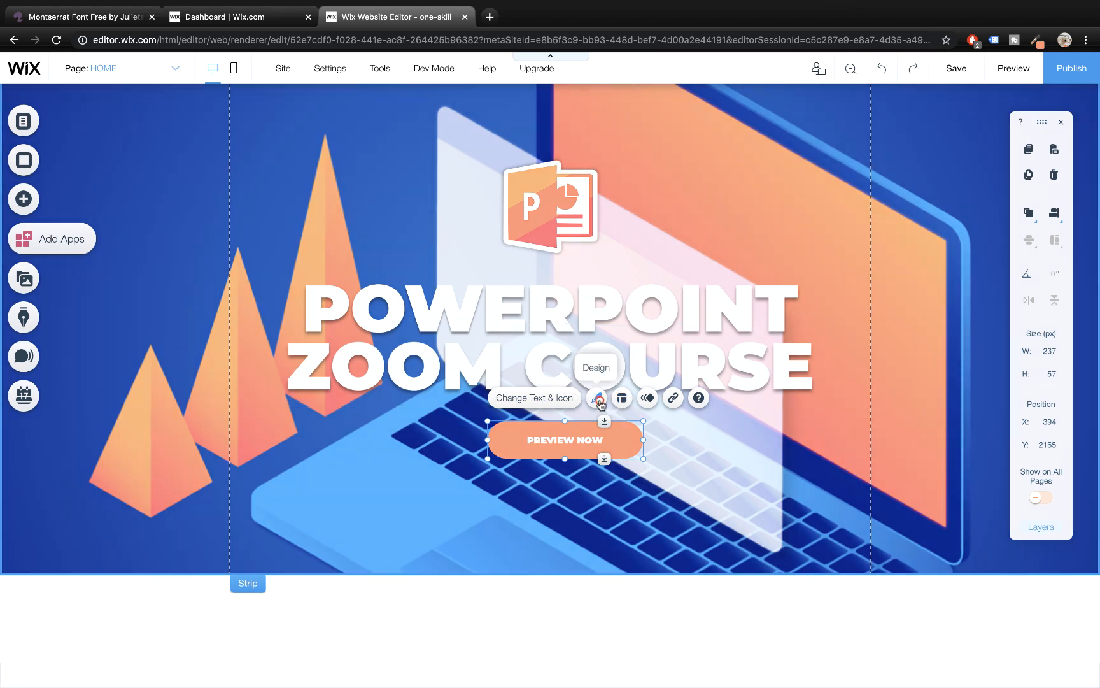
- Set the PREVIEW NOW button's text size to 22 px in its custom design and close the design settings
{"action": "left_click", "coordinate": [598, 399]}
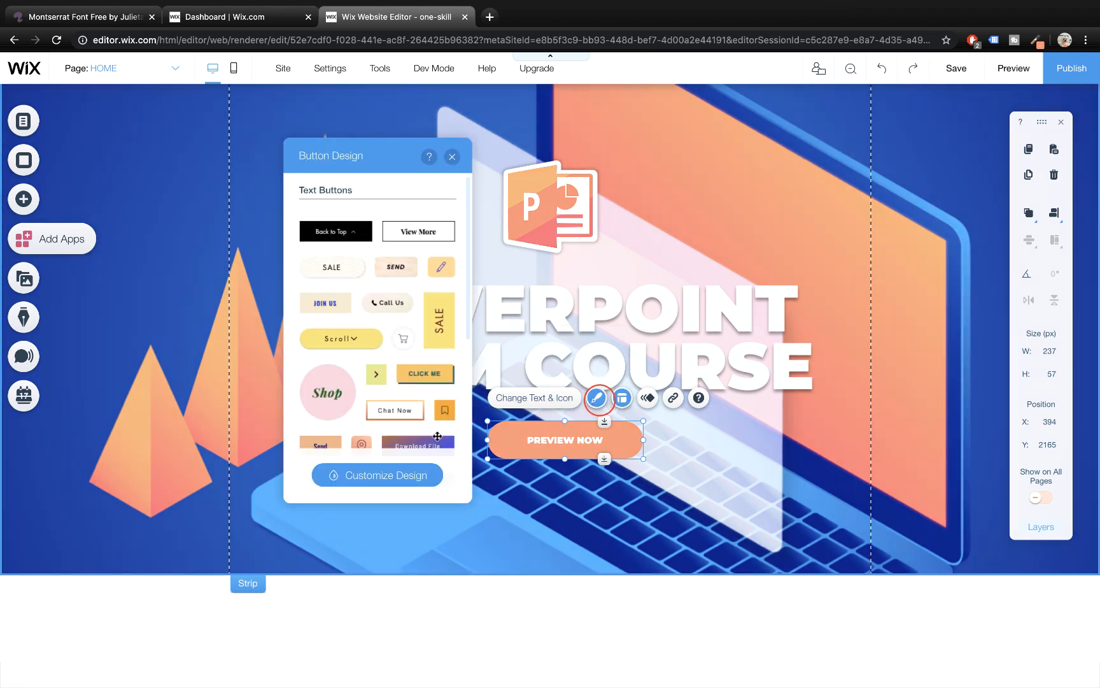
{"action": "left_click", "coordinate": [368, 475]}
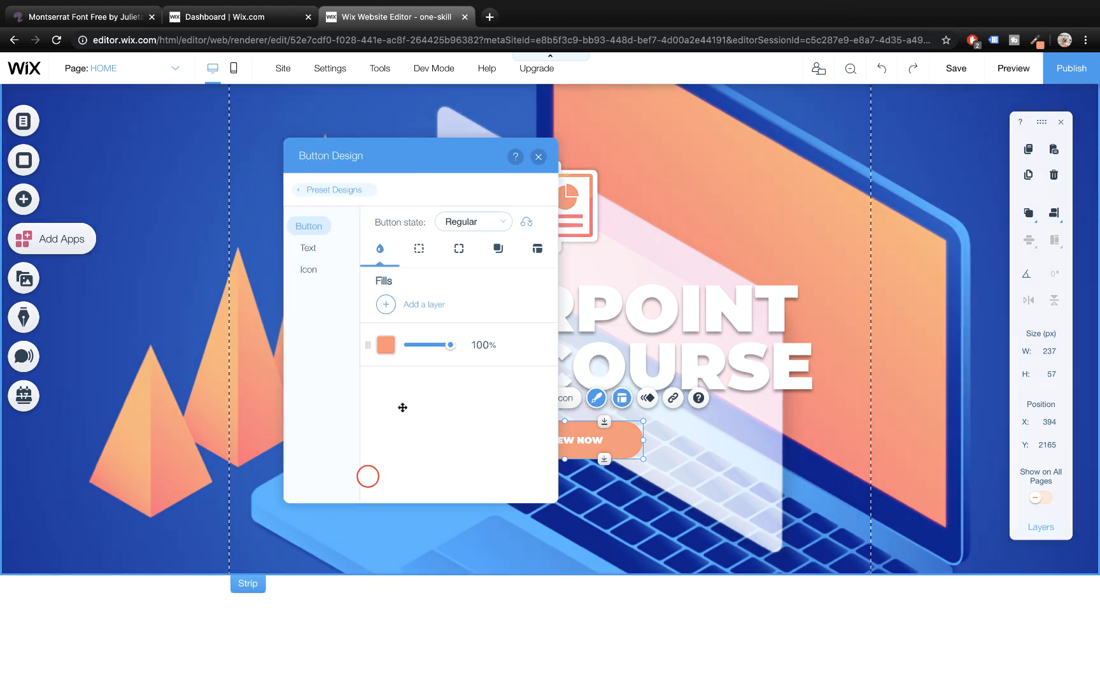
{"action": "left_click", "coordinate": [324, 248]}
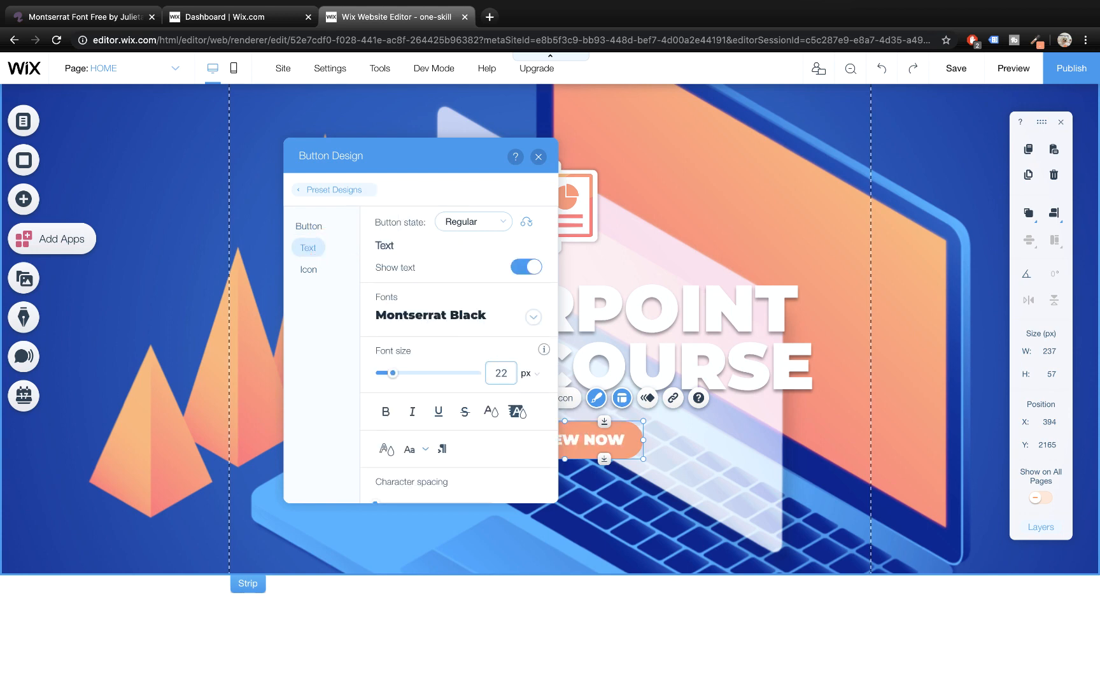
{"action": "left_click", "coordinate": [539, 157]}
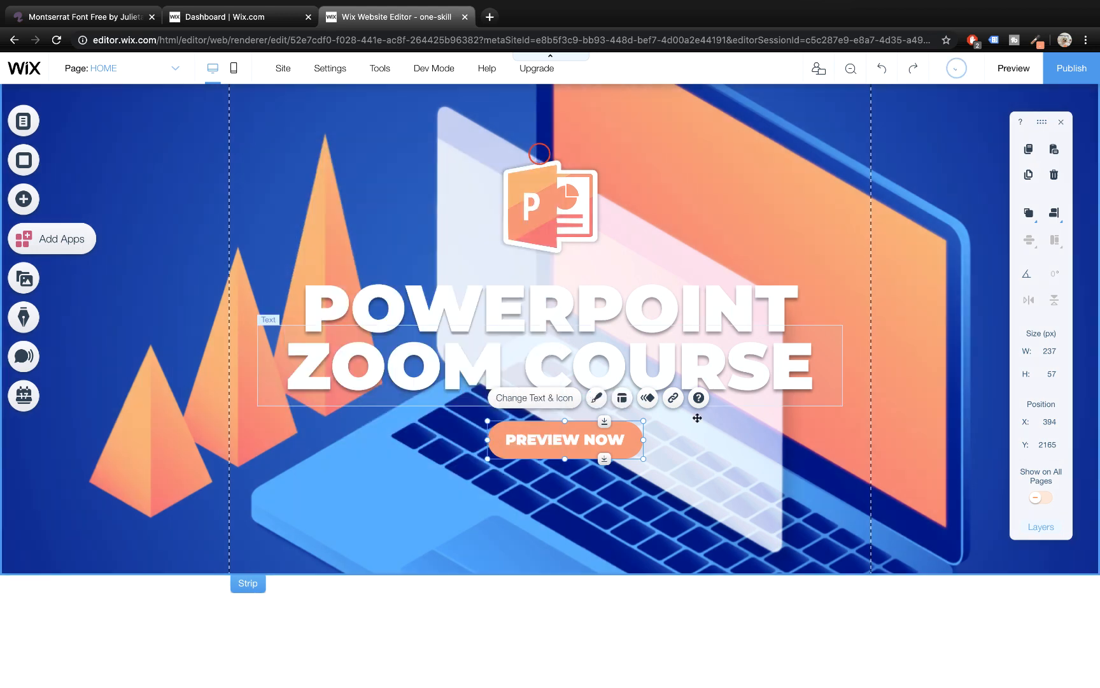
- Widen the PREVIEW NOW button to about 253 px and center it horizontally on the page
{"action": "left_click_drag", "start_coordinate": [645, 439], "coordinate": [657, 439]}
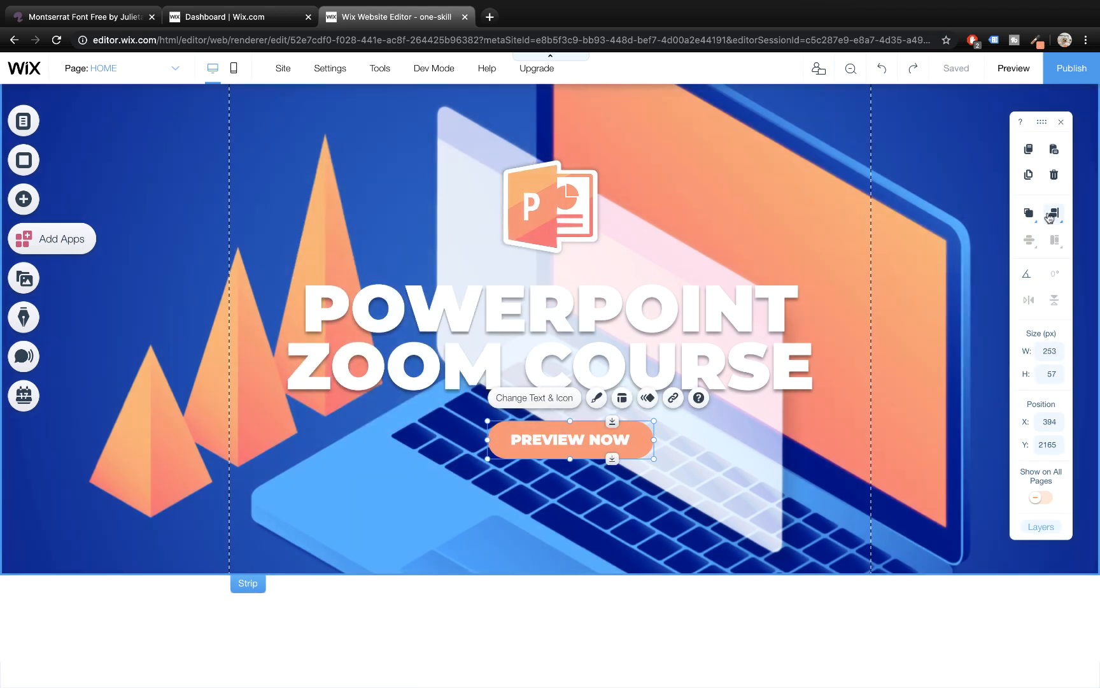
{"action": "left_click", "coordinate": [1053, 215]}
{"action": "left_click", "coordinate": [1026, 216]}
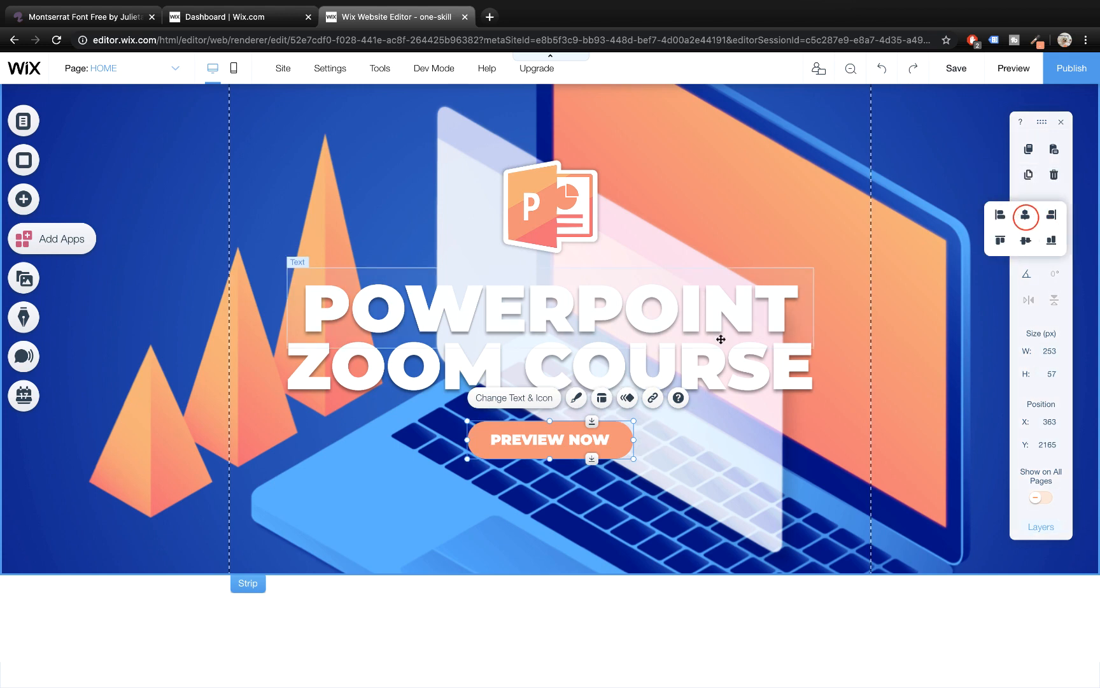
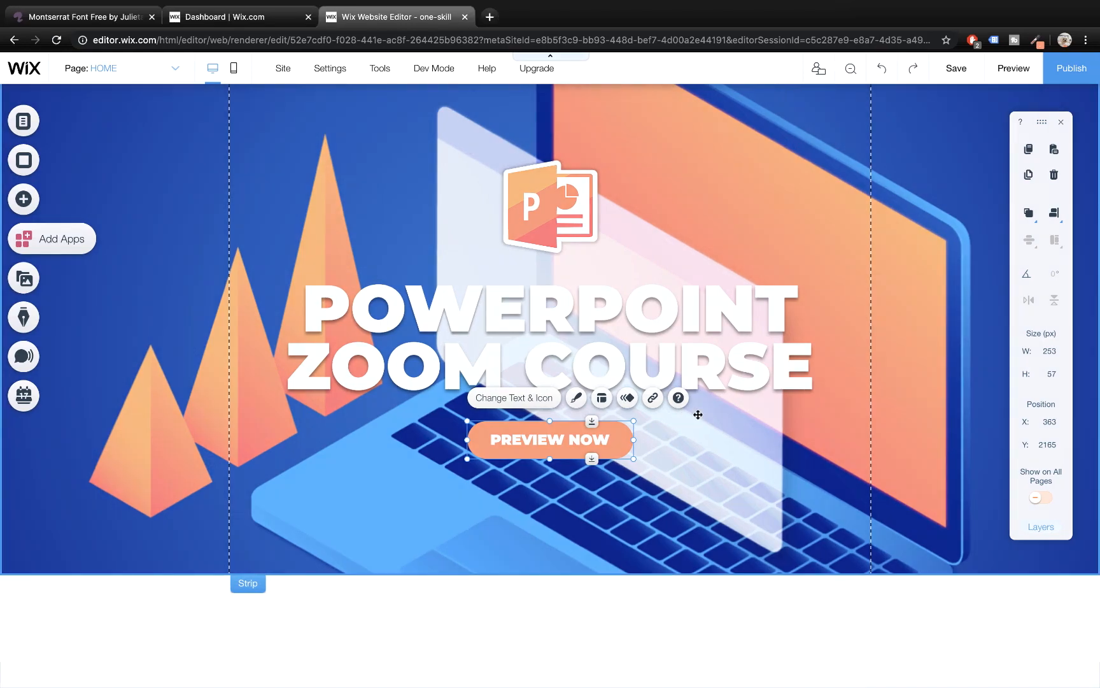
- Save the site changes and dismiss the save confirmation
{"action": "scroll", "coordinate": [698, 415], "scroll_direction": "up", "scroll_amount": 6}
{"action": "scroll", "coordinate": [698, 415], "scroll_direction": "up", "scroll_amount": 3}
{"action": "scroll", "coordinate": [698, 414], "scroll_direction": "down", "scroll_amount": 8}
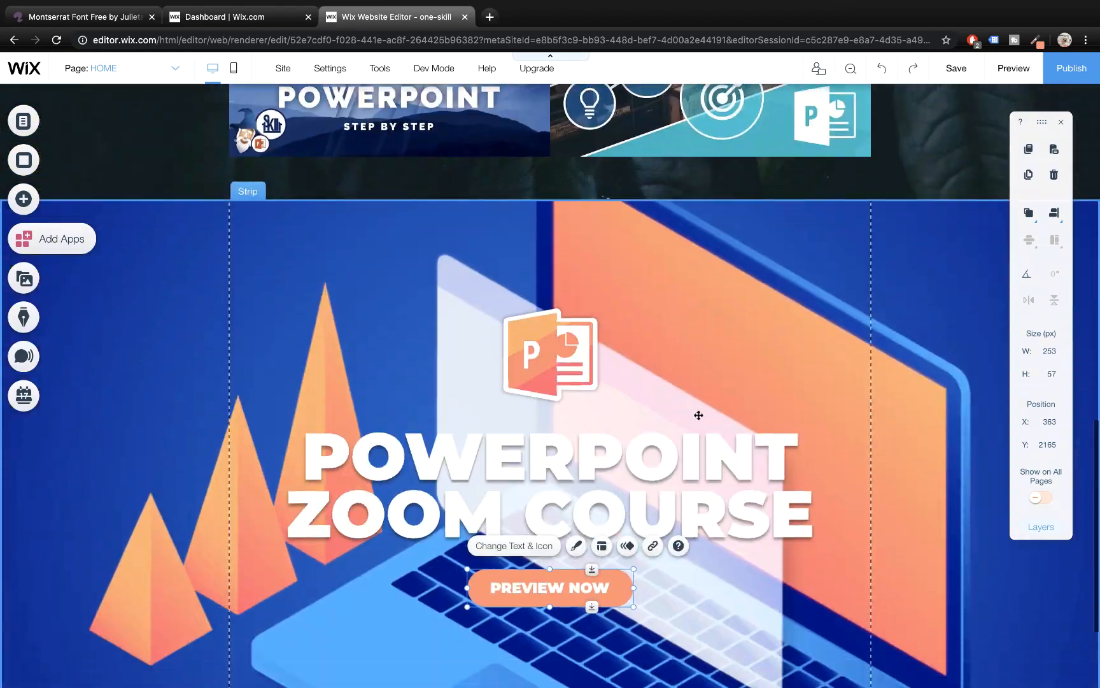
{"action": "left_click", "coordinate": [956, 68]}
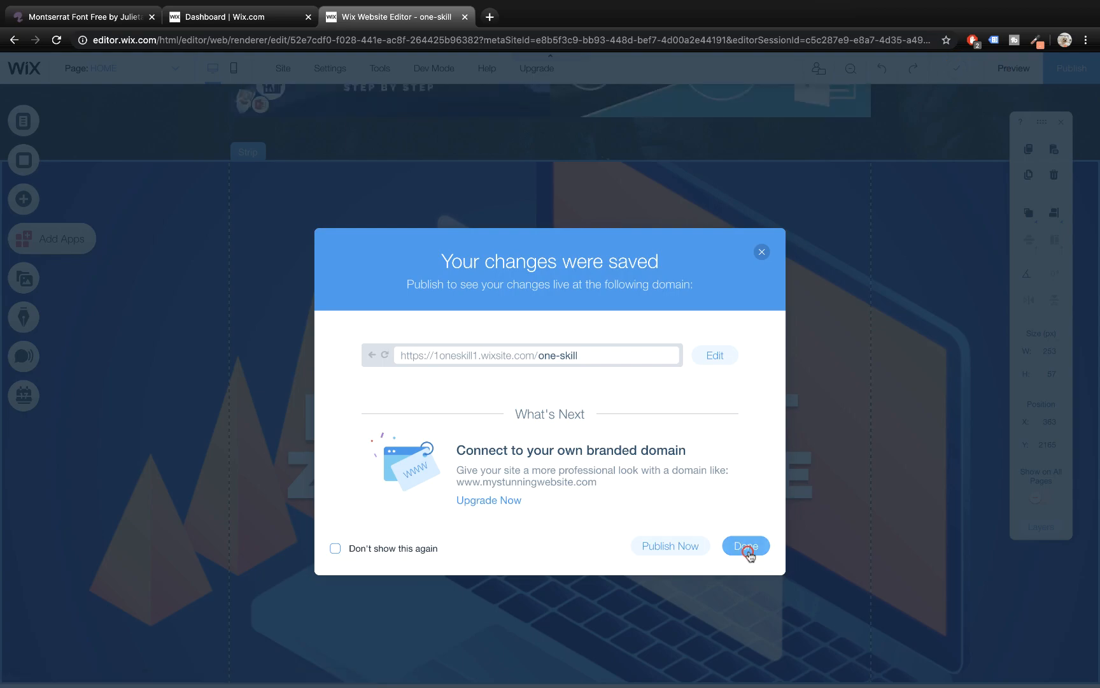
{"action": "left_click", "coordinate": [747, 546]}
- Preview the site and review the page from the header down to the PowerPoint Zoom Course section
{"action": "left_click", "coordinate": [1014, 68]}
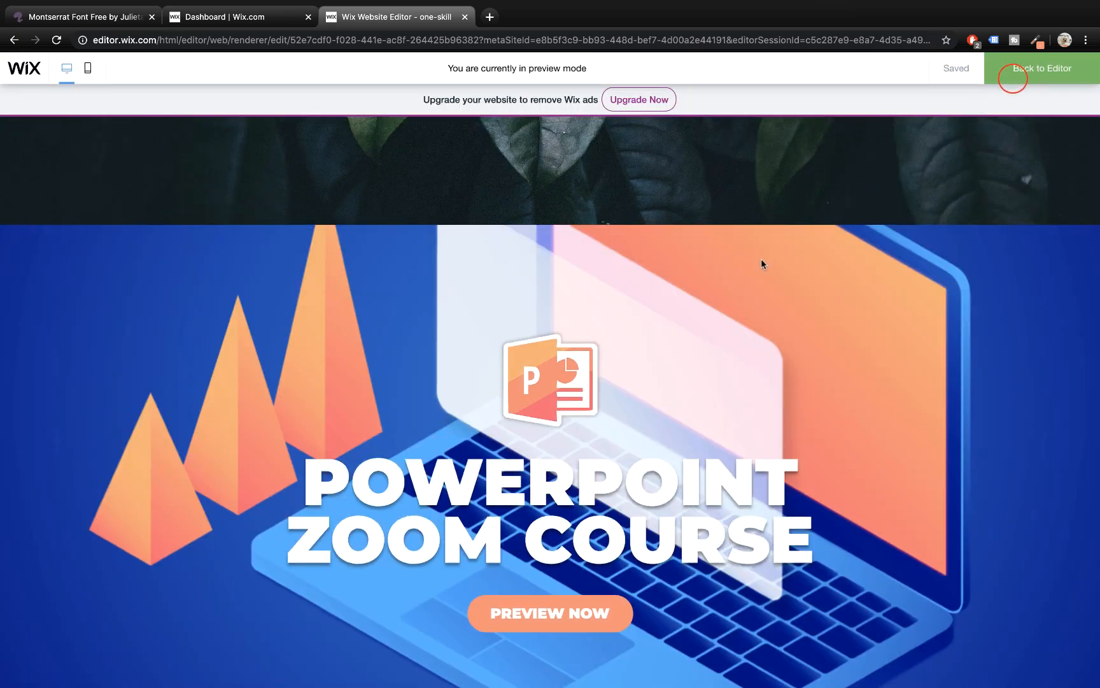
{"action": "scroll", "coordinate": [762, 263], "scroll_direction": "up", "scroll_amount": 10}
{"action": "scroll", "coordinate": [761, 269], "scroll_direction": "down", "scroll_amount": 10}
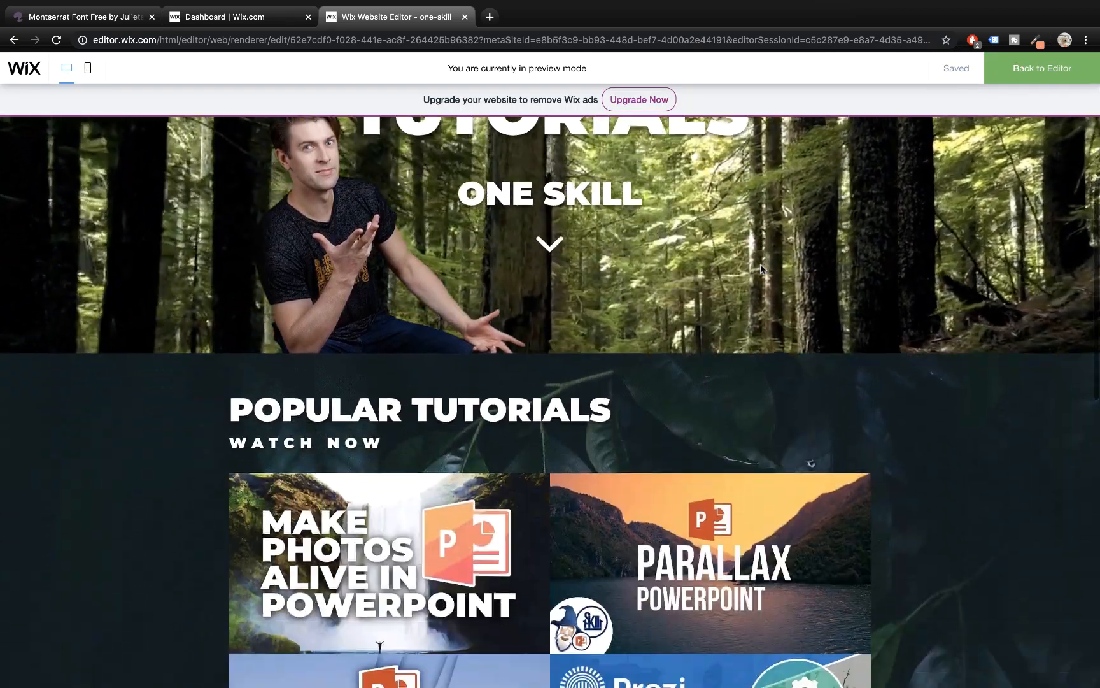
{"action": "scroll", "coordinate": [701, 318], "scroll_direction": "down", "scroll_amount": 6}
{"action": "scroll", "coordinate": [701, 316], "scroll_direction": "up", "scroll_amount": 2}
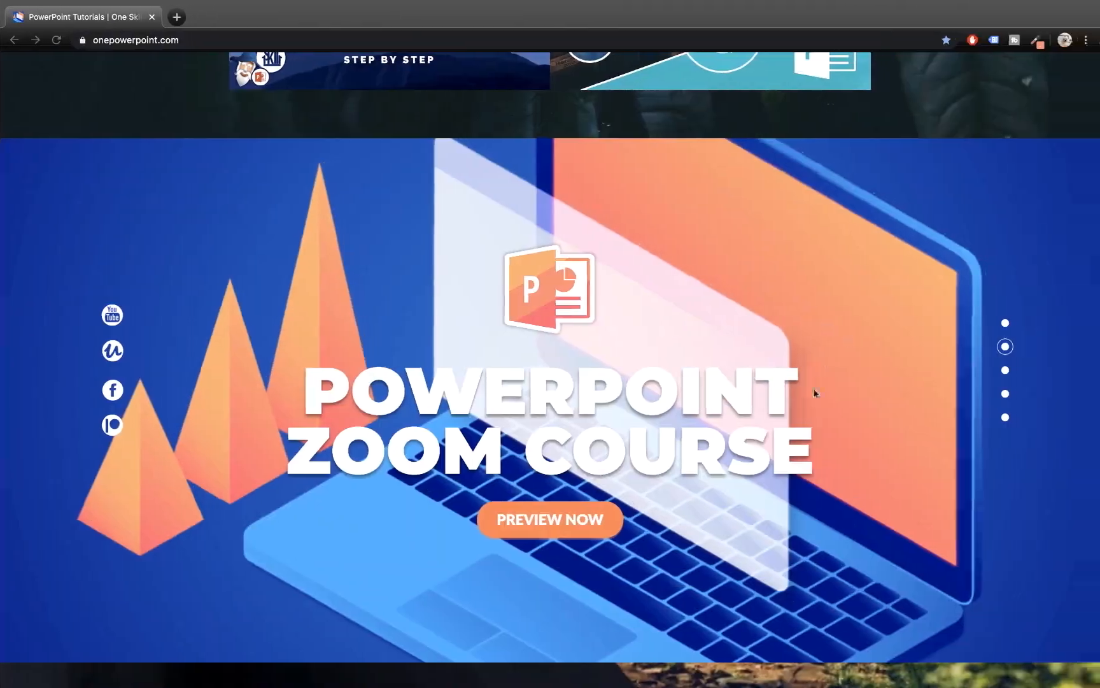
- Examine the PowerPoint Zoom Course and PowerPoint Parallax Course sections on the live onepowerpoint.com site
{"action": "scroll", "coordinate": [809, 391], "scroll_direction": "down", "scroll_amount": 8}
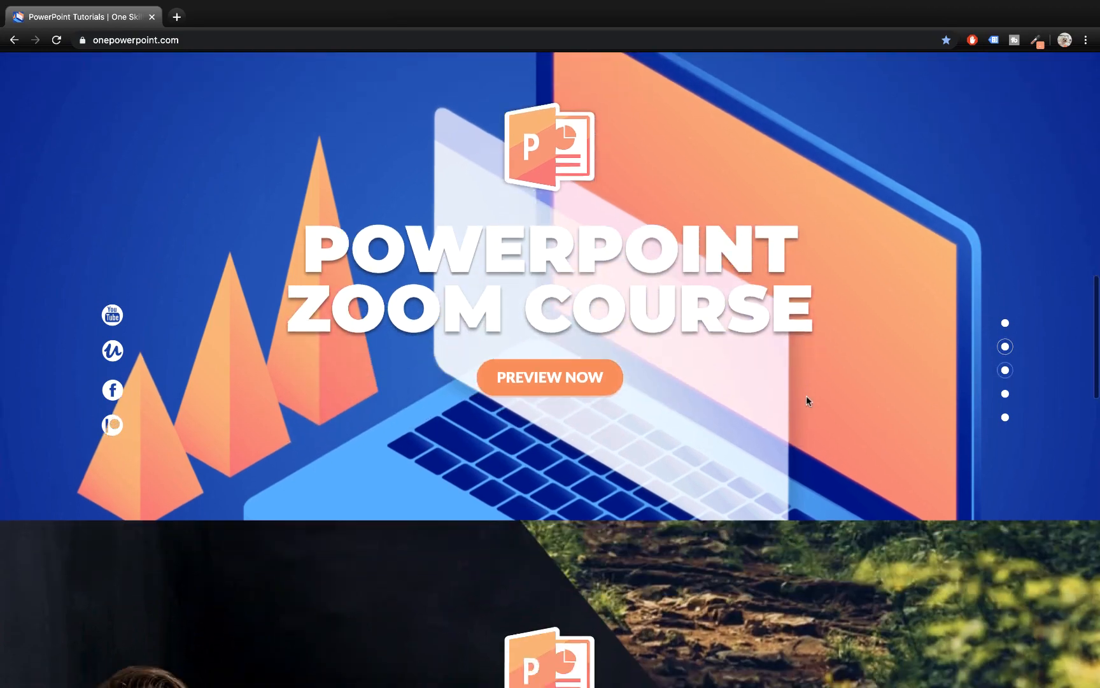
{"action": "scroll", "coordinate": [586, 373], "scroll_direction": "up", "scroll_amount": 10}
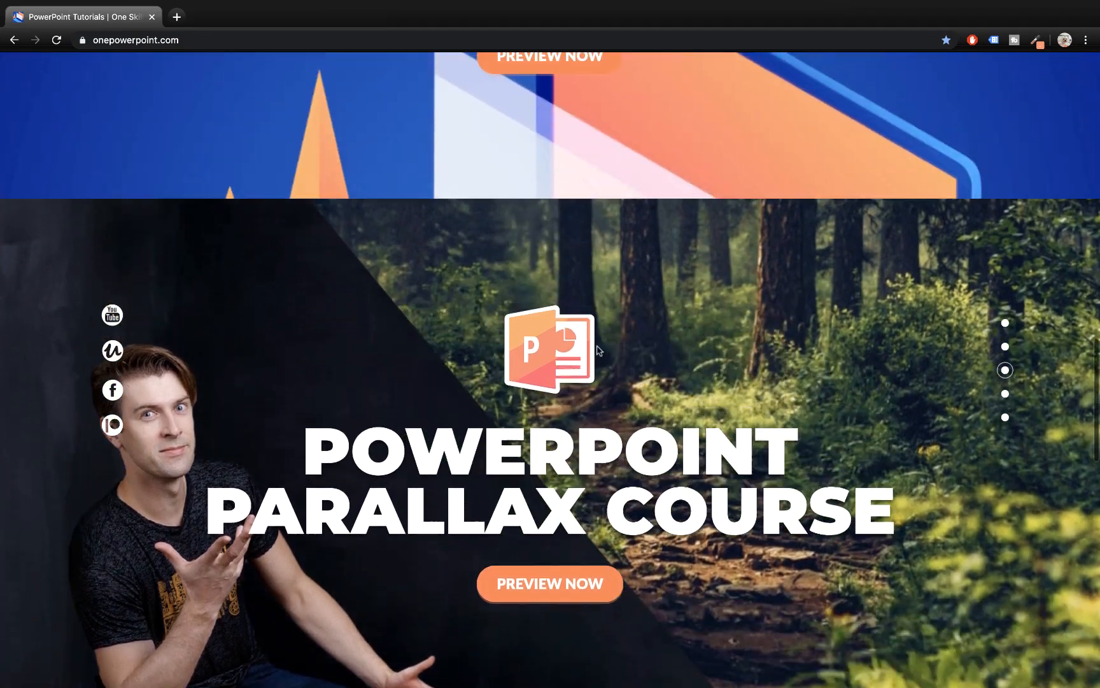
{"action": "scroll", "coordinate": [594, 358], "scroll_direction": "down", "scroll_amount": 6}
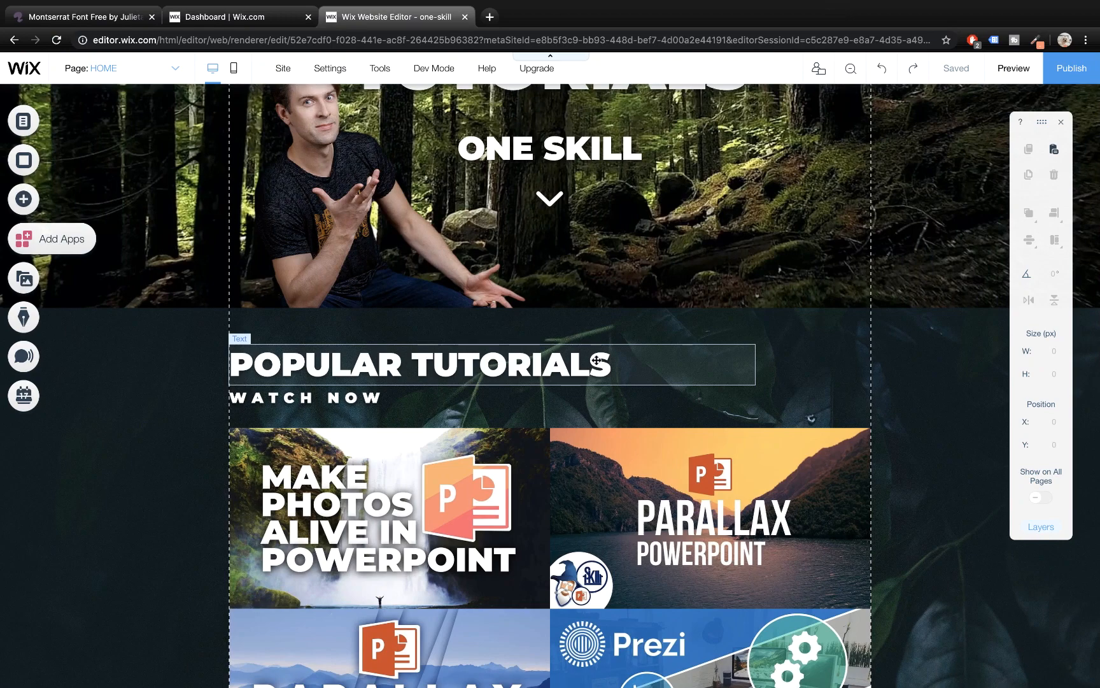
- Duplicate the PowerPoint Zoom Course strip in the Zoom Out & Reorder view and return to the normal editor view
{"action": "scroll", "coordinate": [592, 361], "scroll_direction": "down", "scroll_amount": 10}
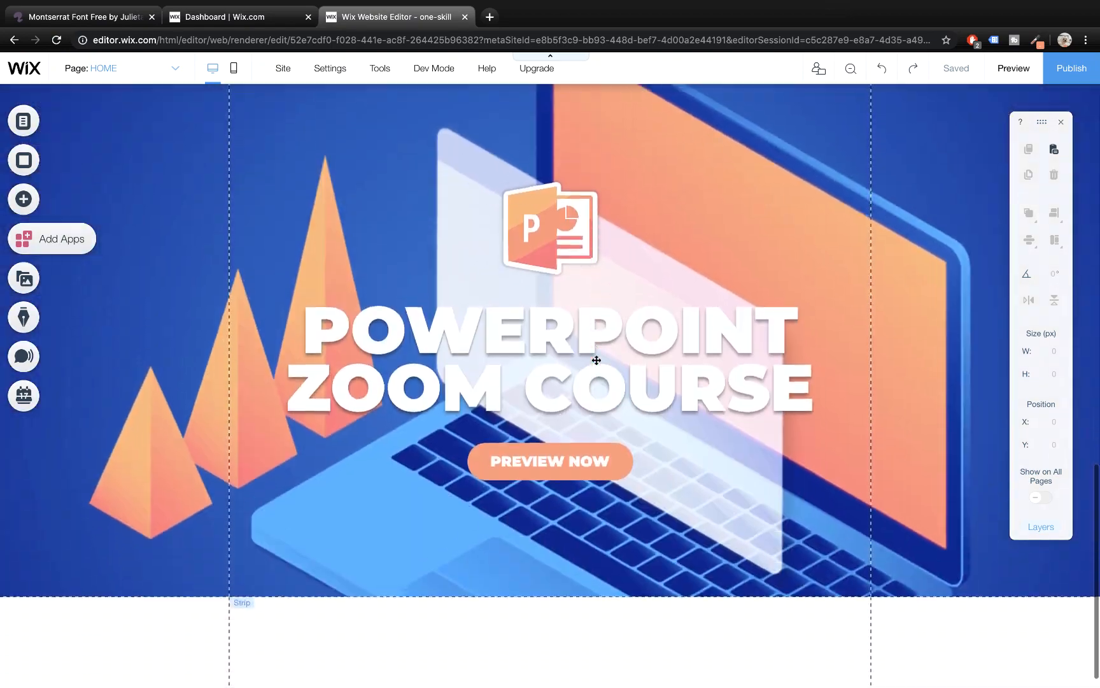
{"action": "scroll", "coordinate": [589, 361], "scroll_direction": "up", "scroll_amount": 2}
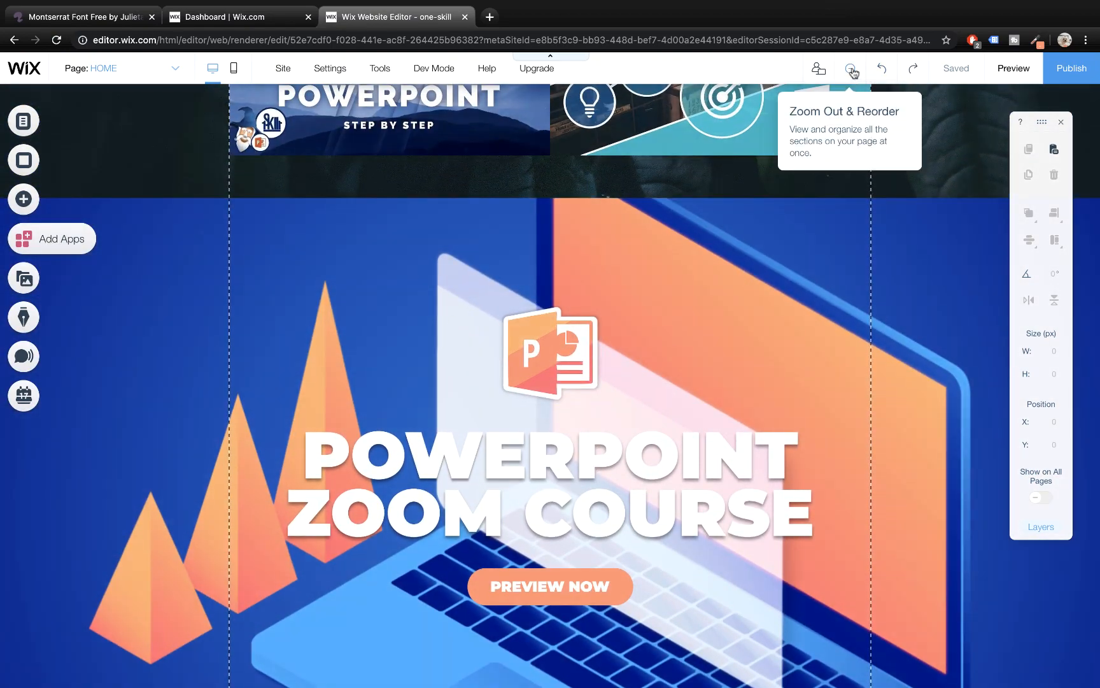
{"action": "left_click", "coordinate": [853, 72]}
{"action": "scroll", "coordinate": [836, 343], "scroll_direction": "down", "scroll_amount": 3}
{"action": "scroll", "coordinate": [838, 344], "scroll_direction": "down", "scroll_amount": 1}
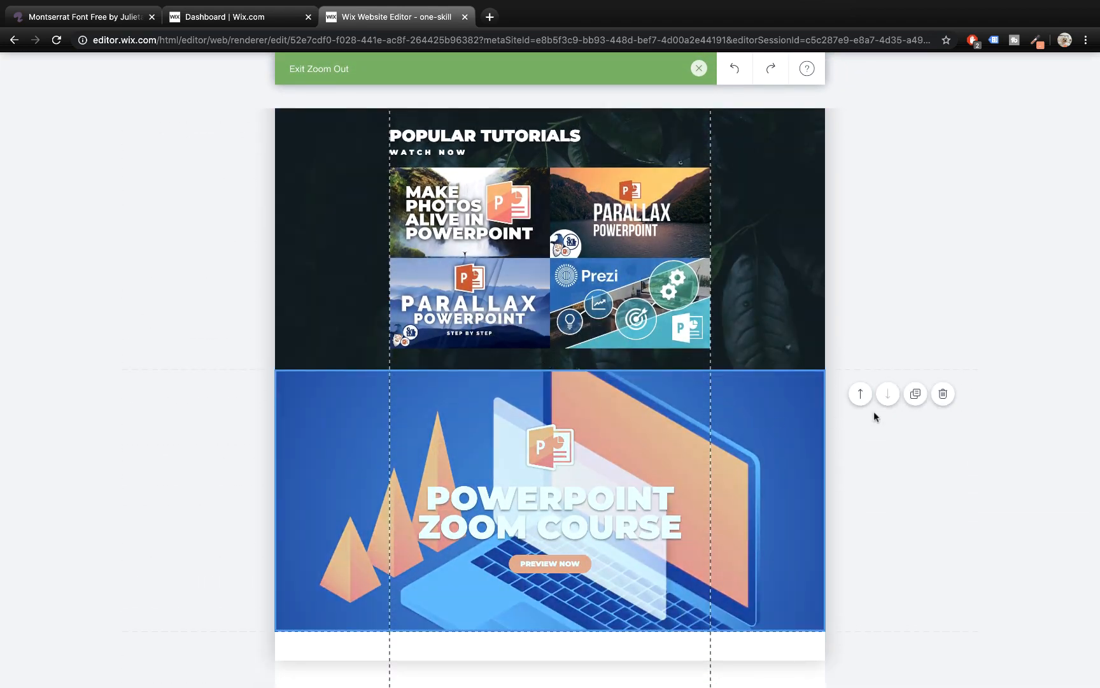
{"action": "left_click", "coordinate": [916, 394]}
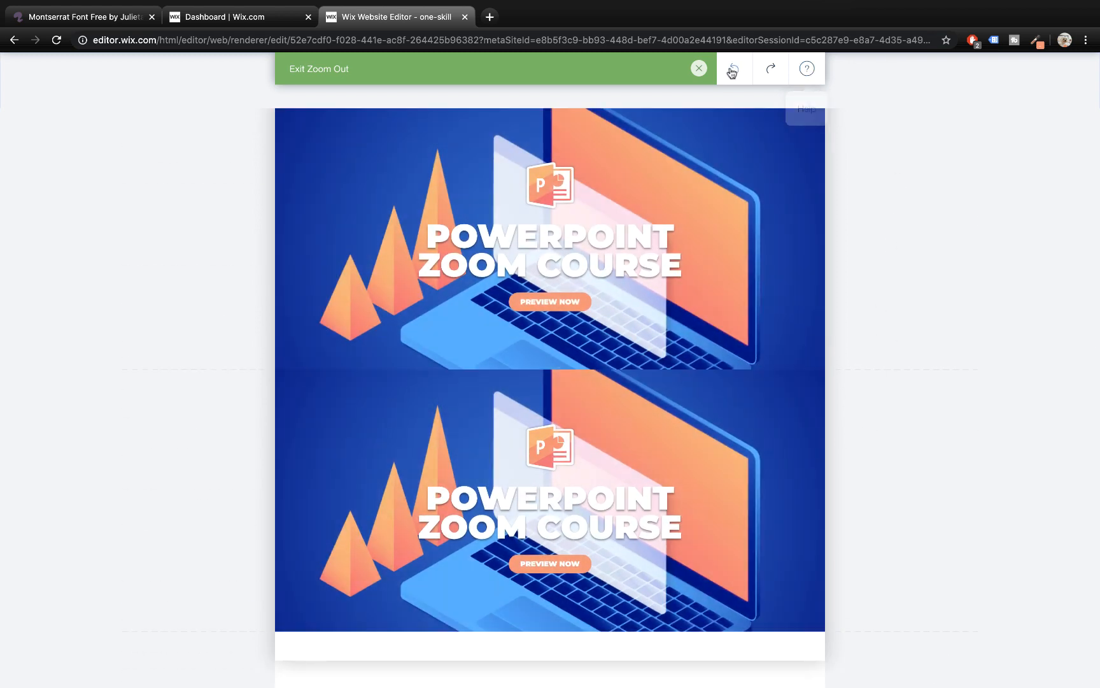
{"action": "left_click", "coordinate": [698, 69]}
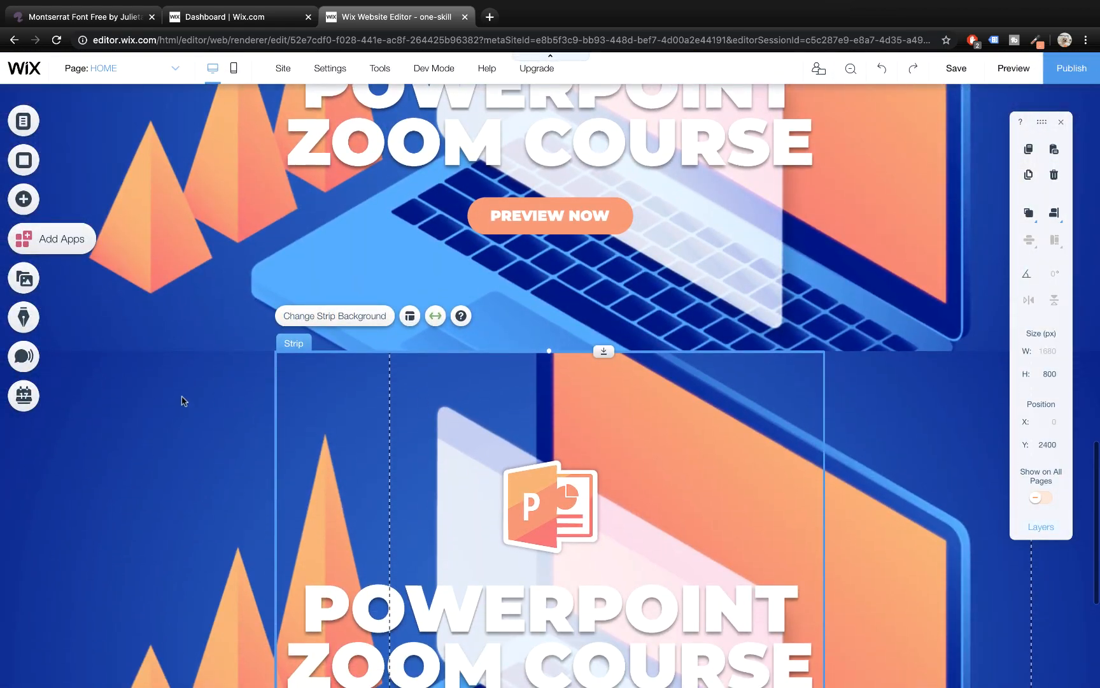
{"action": "left_click", "coordinate": [184, 405]}
{"action": "scroll", "coordinate": [242, 360], "scroll_direction": "down", "scroll_amount": 2}
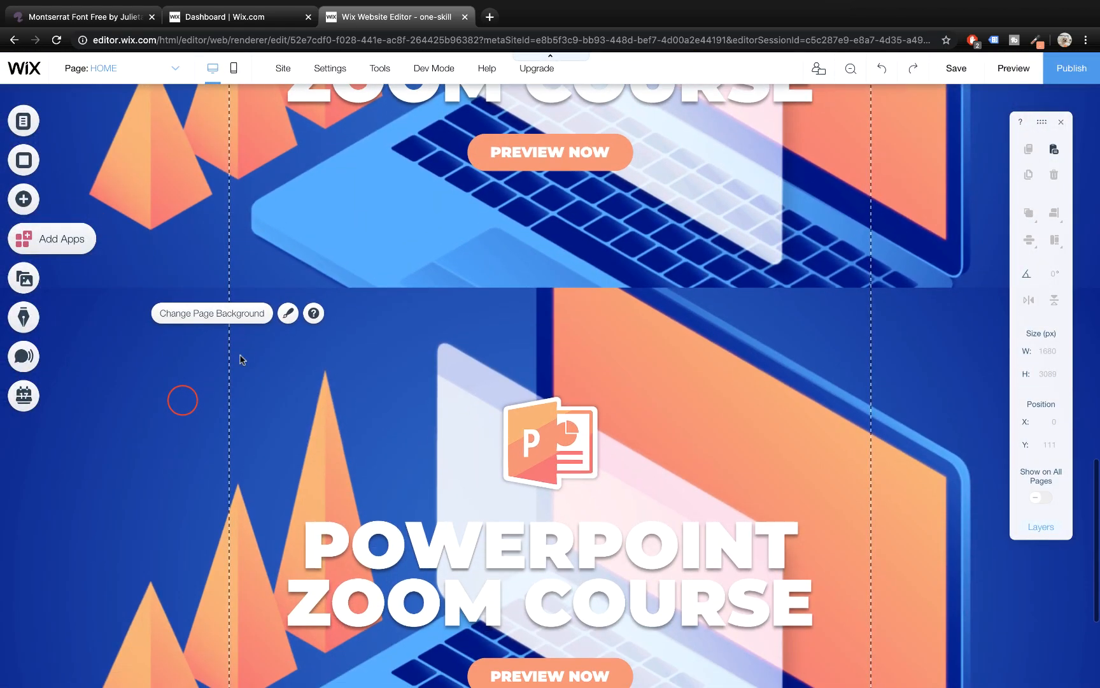
{"action": "left_click", "coordinate": [234, 314]}
{"action": "left_click", "coordinate": [262, 121]}
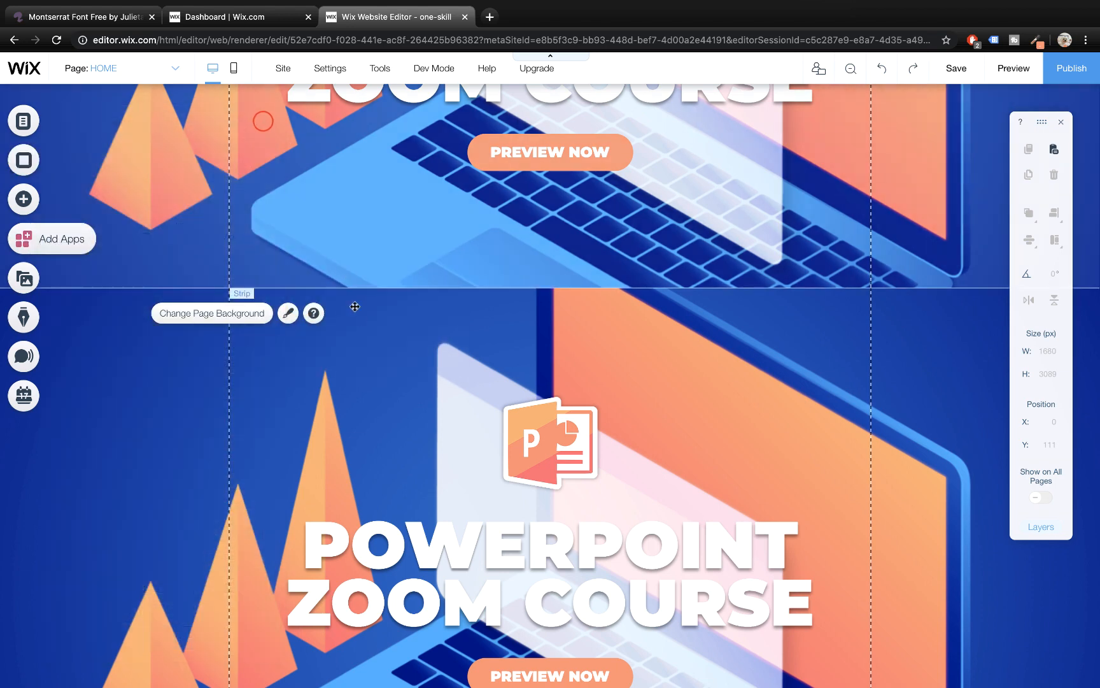
- Change the duplicated strip's background image to Parallax Course.png from the site files
{"action": "left_click", "coordinate": [390, 377]}
{"action": "left_click", "coordinate": [413, 344]}
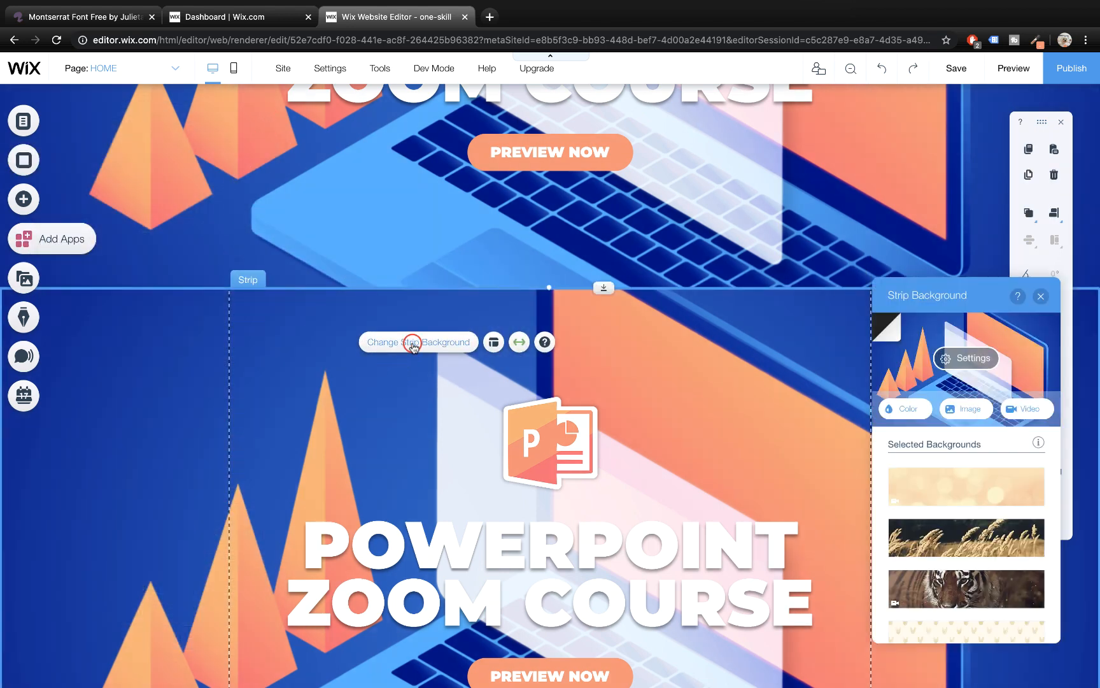
{"action": "left_click", "coordinate": [977, 411]}
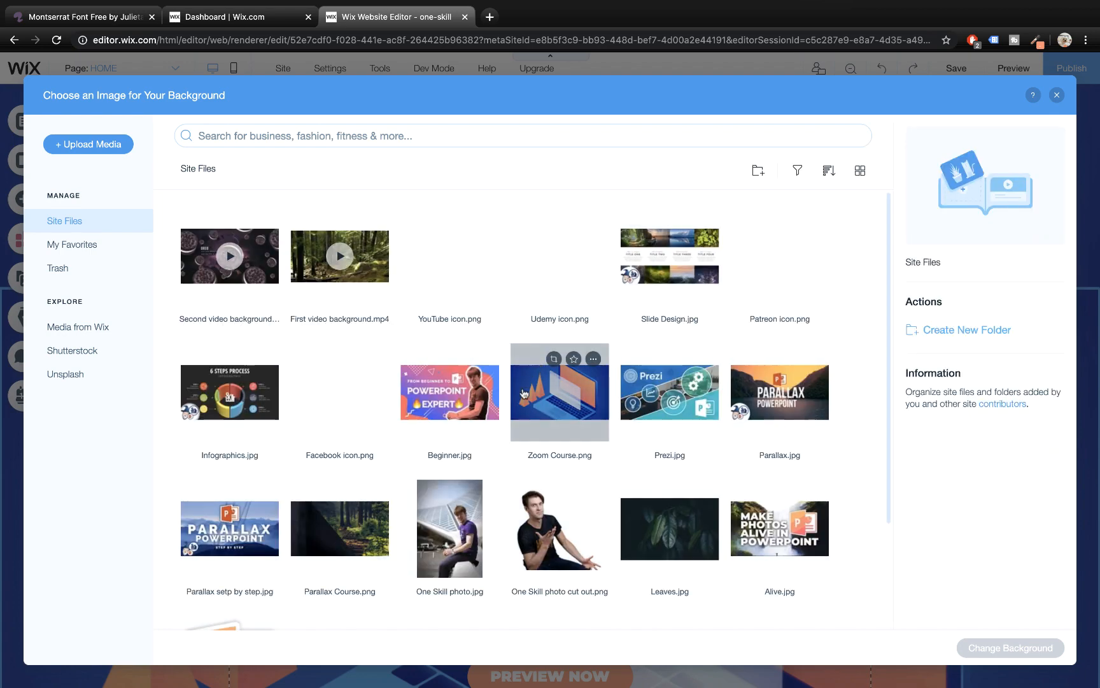
{"action": "left_click", "coordinate": [336, 542]}
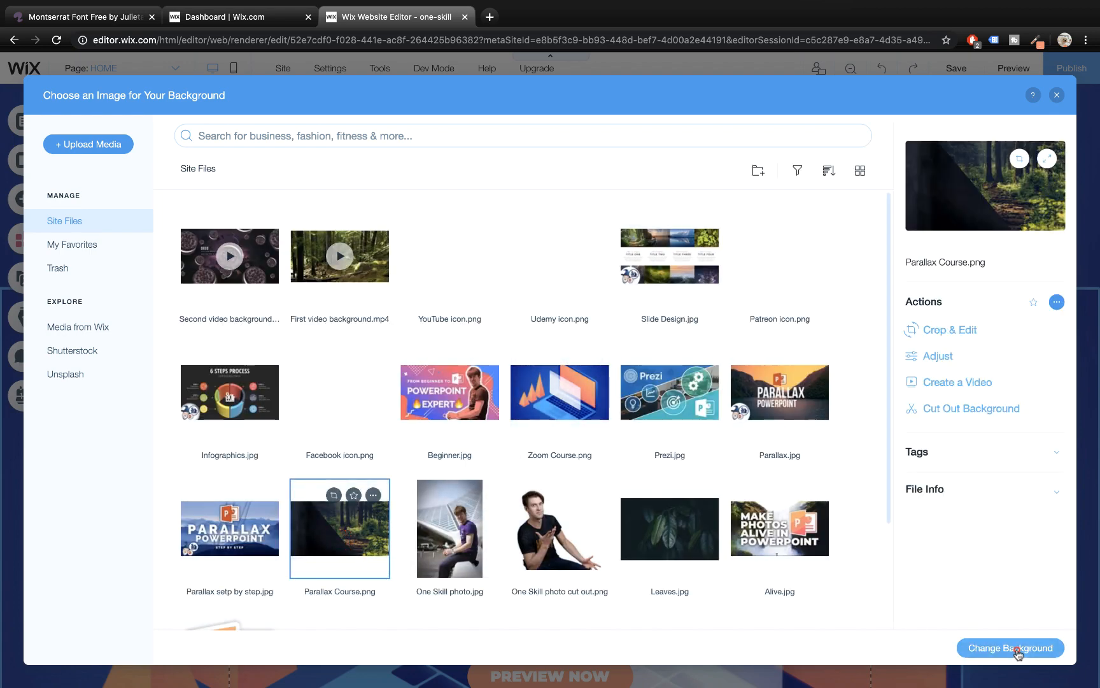
{"action": "left_click", "coordinate": [1017, 649]}
{"action": "scroll", "coordinate": [615, 488], "scroll_direction": "down", "scroll_amount": 2}
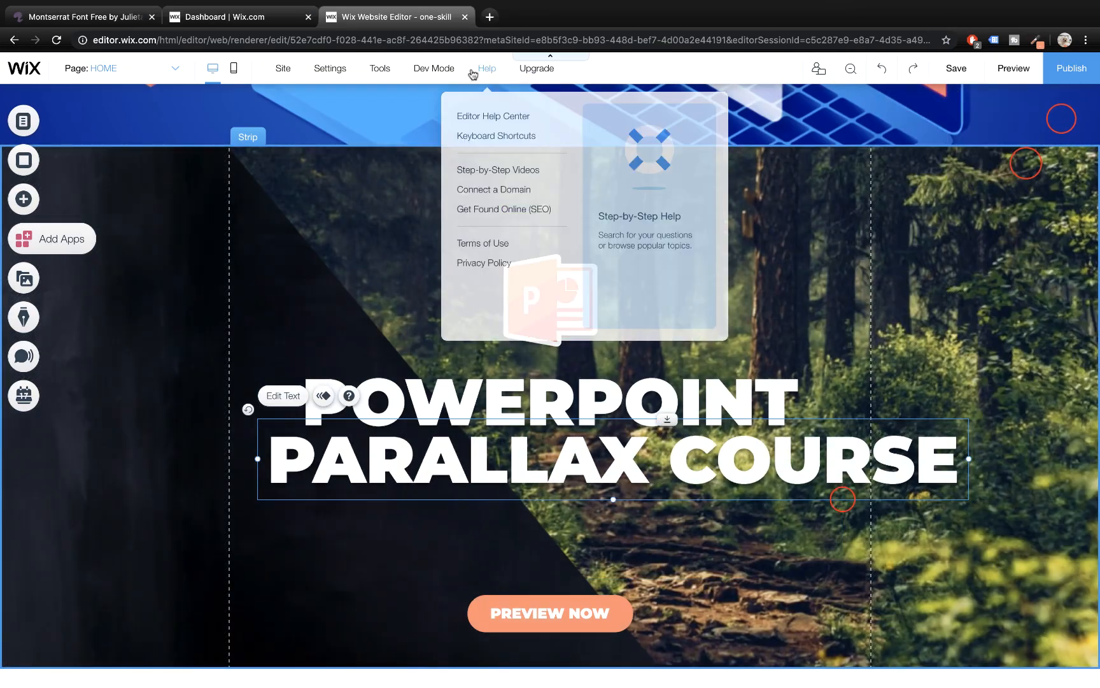
- Center the PARALLAX COURSE title line in the strip and move the PREVIEW NOW button up closer beneath it
{"action": "left_click", "coordinate": [1053, 225]}
{"action": "left_click", "coordinate": [1027, 245]}
{"action": "left_click_drag", "start_coordinate": [516, 615], "coordinate": [516, 547]}
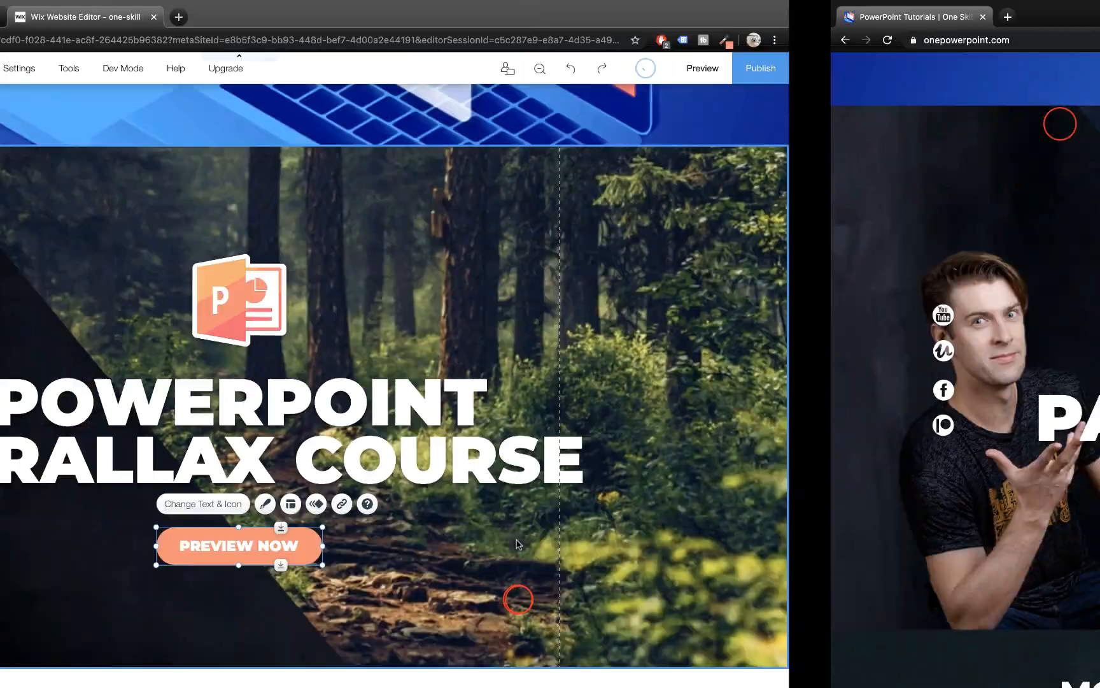
- Add the cut-out photo of the man, enlarge it, place it at the Parallax strip's lower left and arrange it behind the title
{"action": "left_click", "coordinate": [23, 198]}
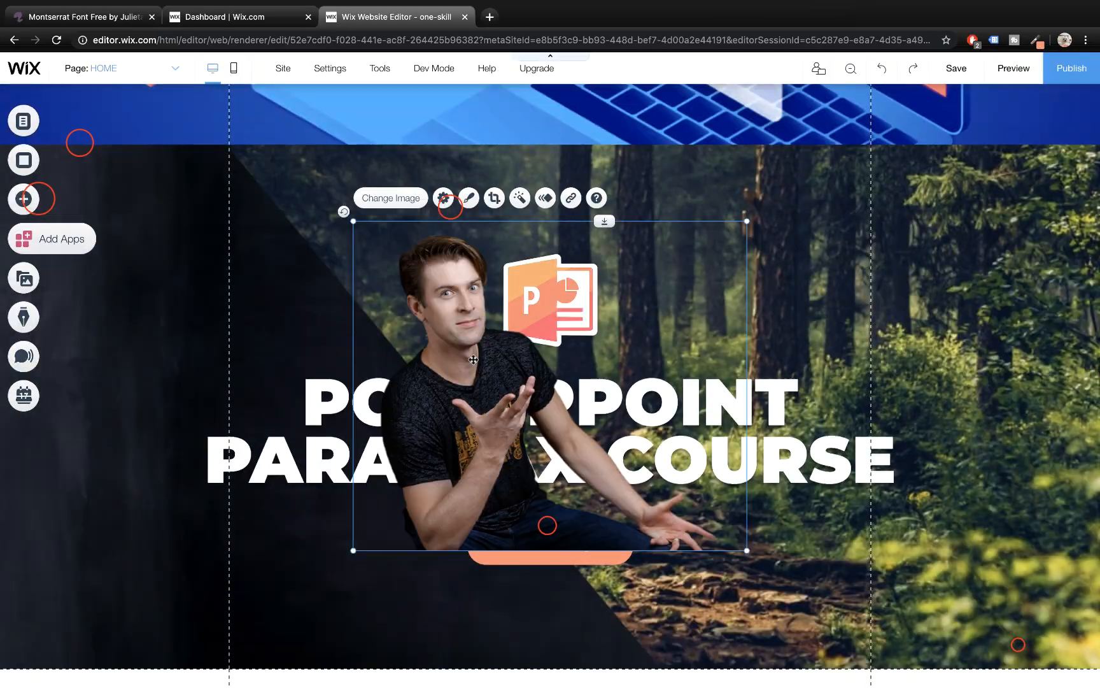
{"action": "left_click_drag", "start_coordinate": [462, 282], "coordinate": [181, 371]}
{"action": "right_click", "coordinate": [184, 396]}
{"action": "mouse_move", "coordinate": [186, 399]}
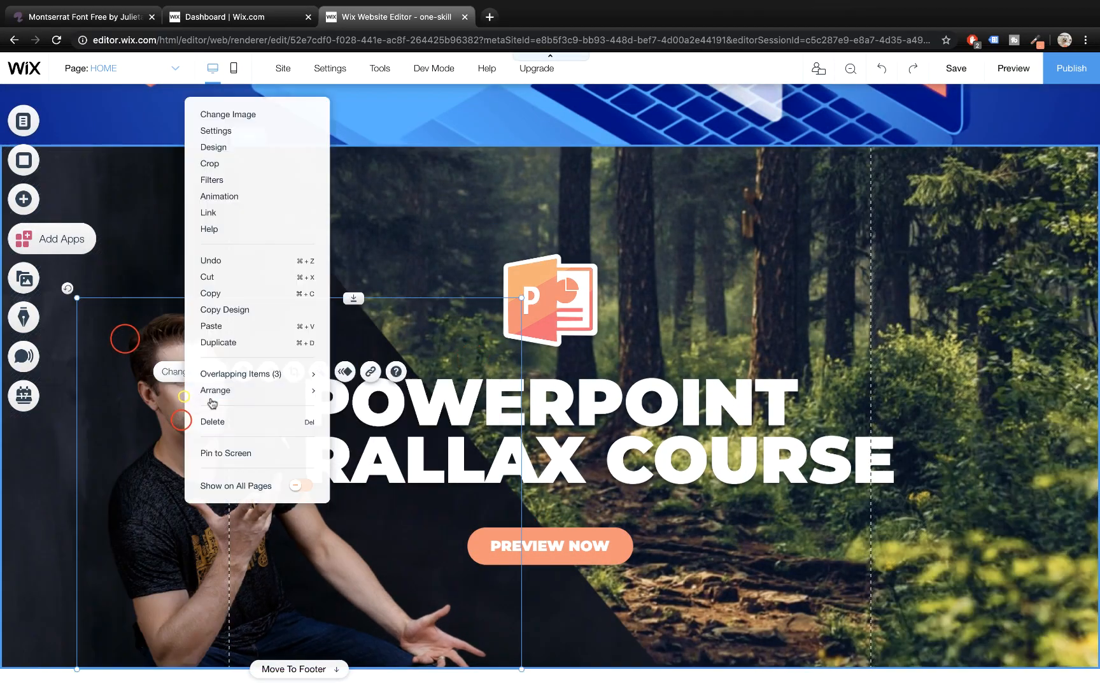
{"action": "left_click", "coordinate": [385, 422]}
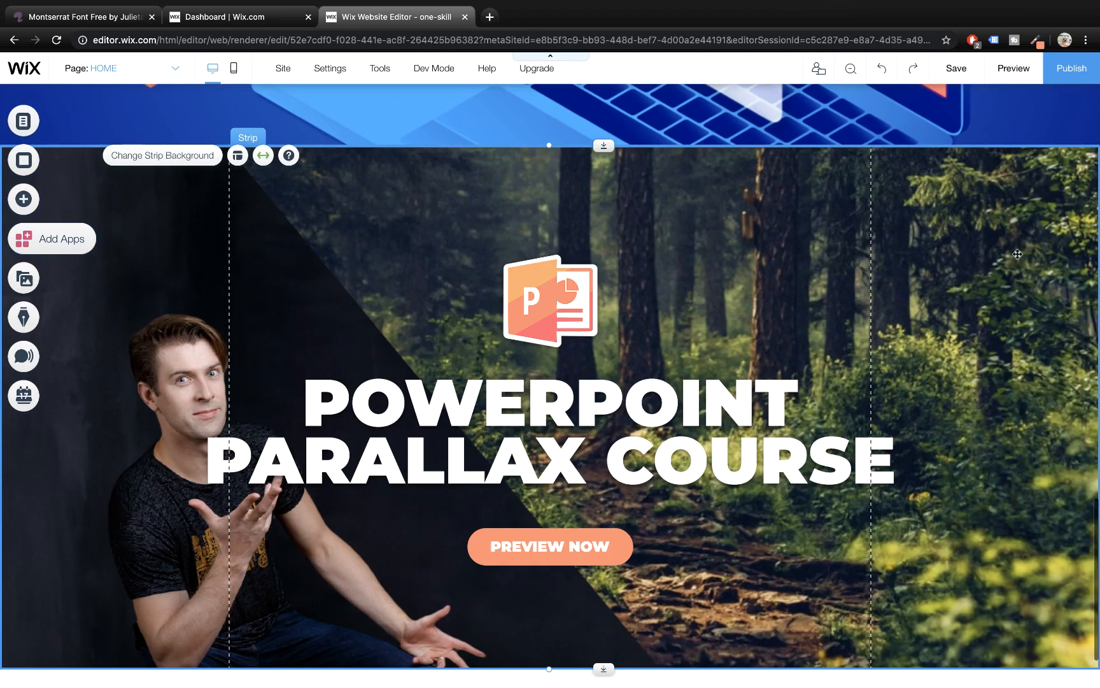
- Preview the site, review the sections from Popular Tutorials to PowerPoint Parallax Course, and return to the editor
{"action": "scroll", "coordinate": [1012, 85], "scroll_direction": "up", "scroll_amount": 10}
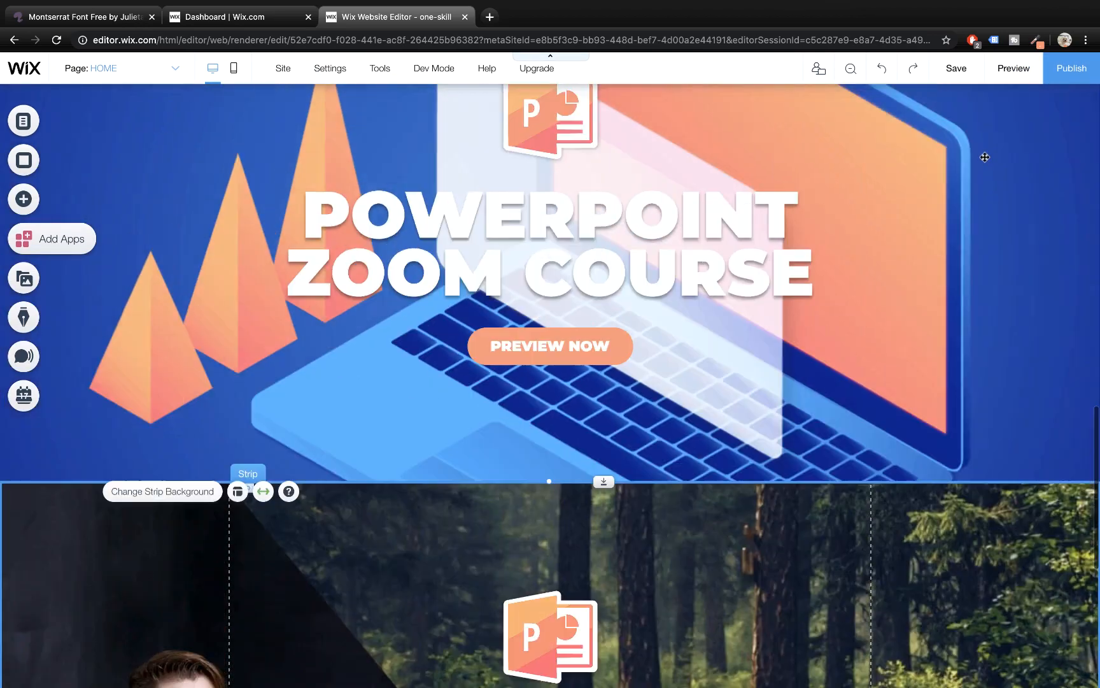
{"action": "left_click", "coordinate": [1015, 70]}
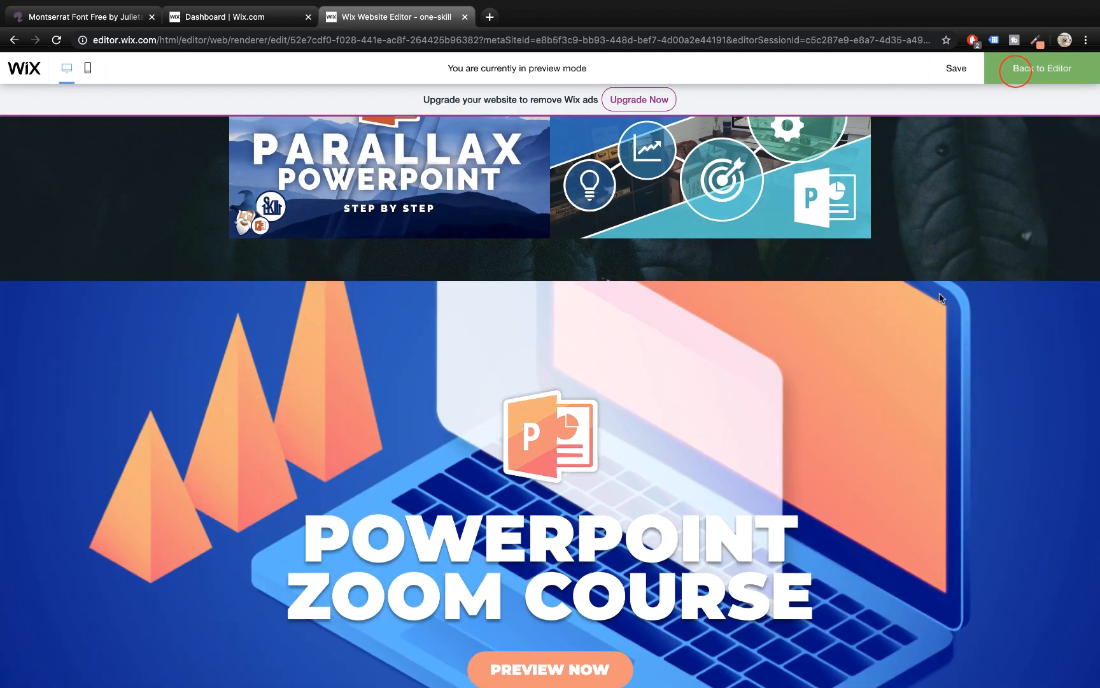
{"action": "scroll", "coordinate": [941, 299], "scroll_direction": "up", "scroll_amount": 14}
{"action": "scroll", "coordinate": [938, 252], "scroll_direction": "down", "scroll_amount": 8}
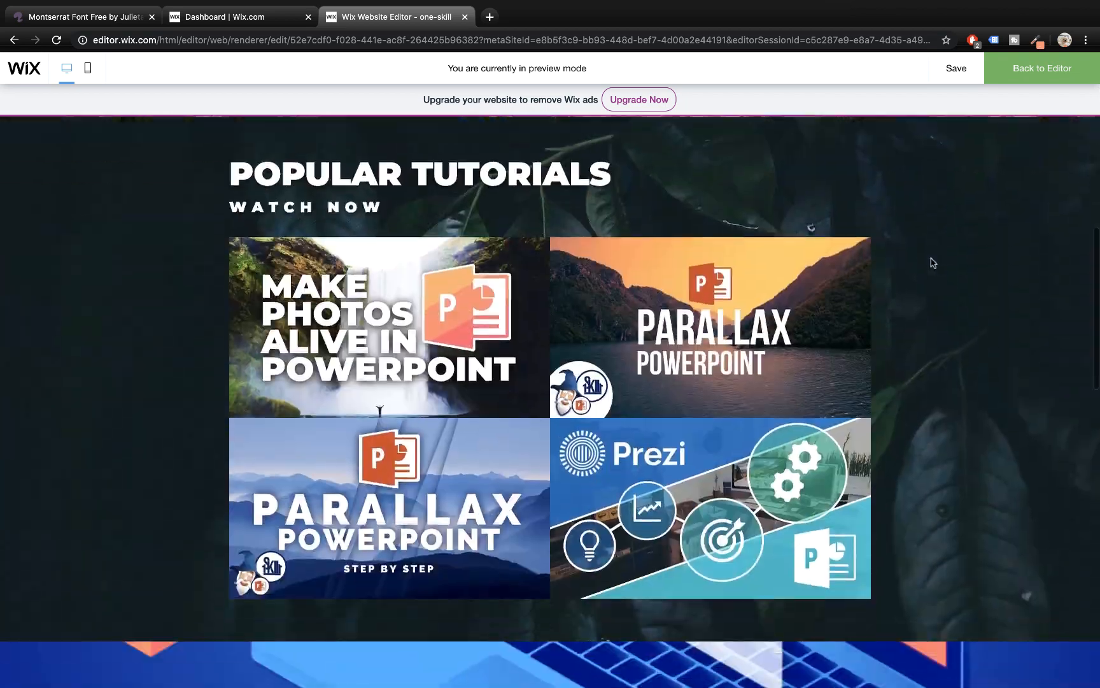
{"action": "scroll", "coordinate": [932, 262], "scroll_direction": "down", "scroll_amount": 15}
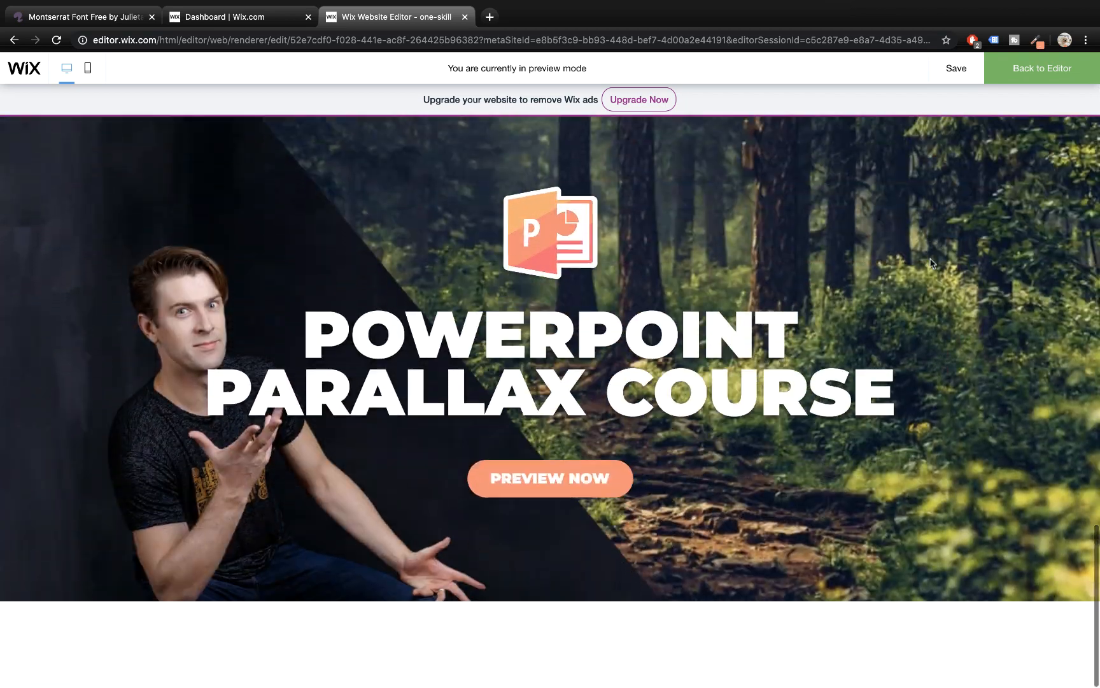
{"action": "scroll", "coordinate": [931, 263], "scroll_direction": "up", "scroll_amount": 10}
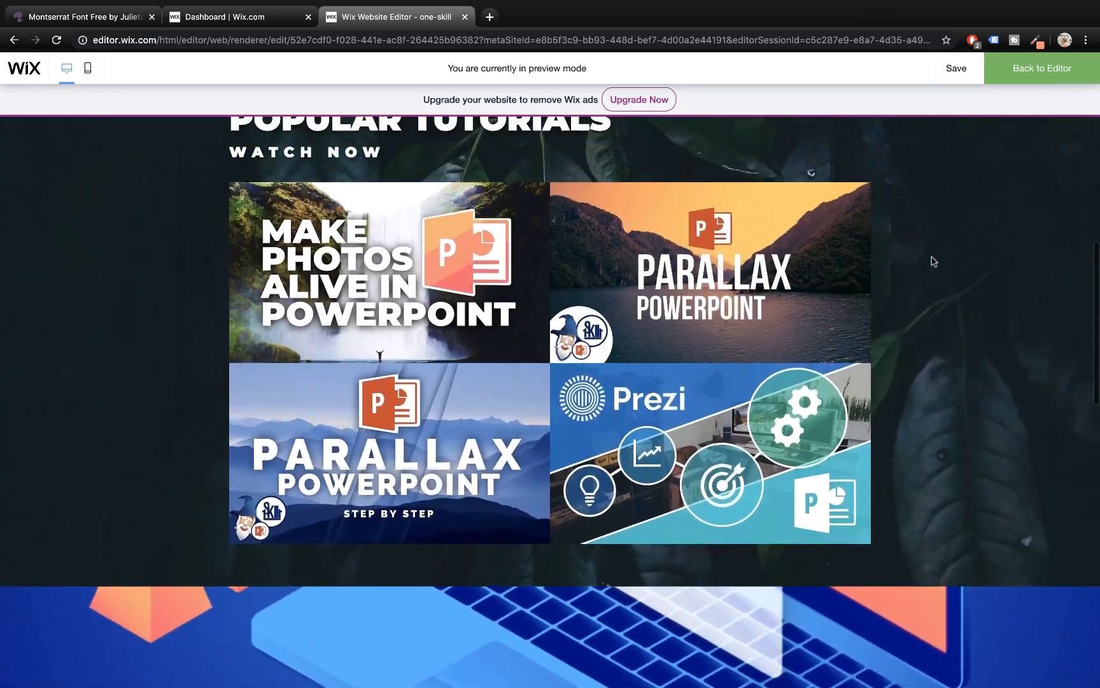
{"action": "scroll", "coordinate": [933, 261], "scroll_direction": "up", "scroll_amount": 1}
{"action": "left_click", "coordinate": [1039, 69]}
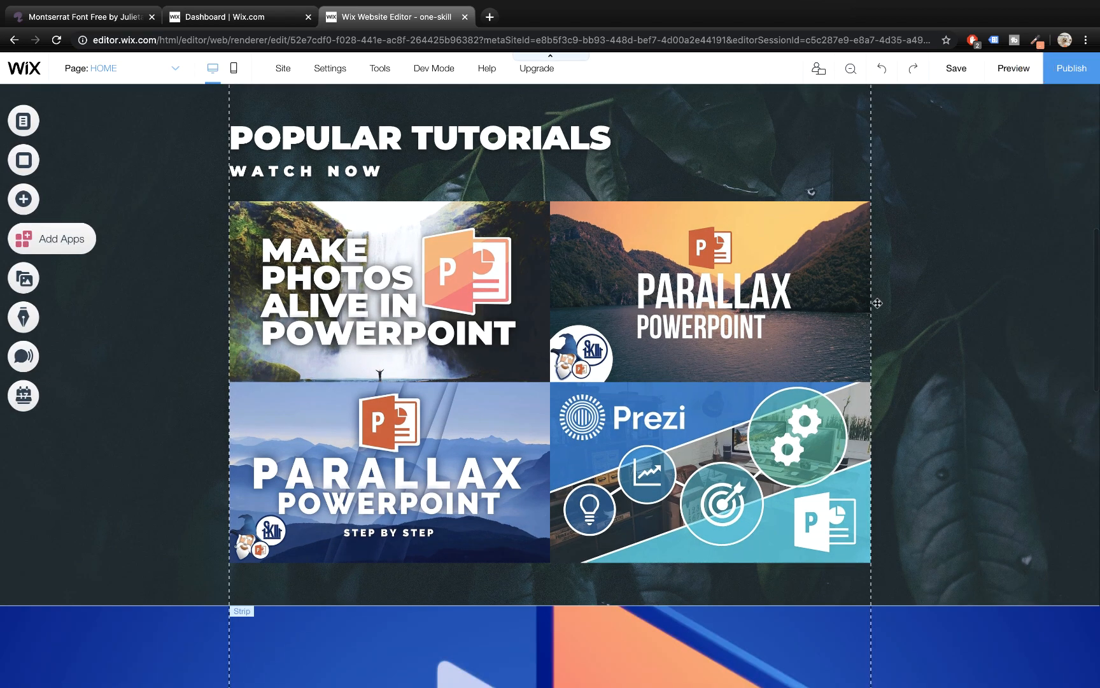
- Open the PowerPoint Zoom Course preview link on the live onepowerpoint.com site and copy the Udemy course page's address
{"action": "scroll", "coordinate": [879, 303], "scroll_direction": "down", "scroll_amount": 8}
{"action": "scroll", "coordinate": [879, 302], "scroll_direction": "down", "scroll_amount": 2}
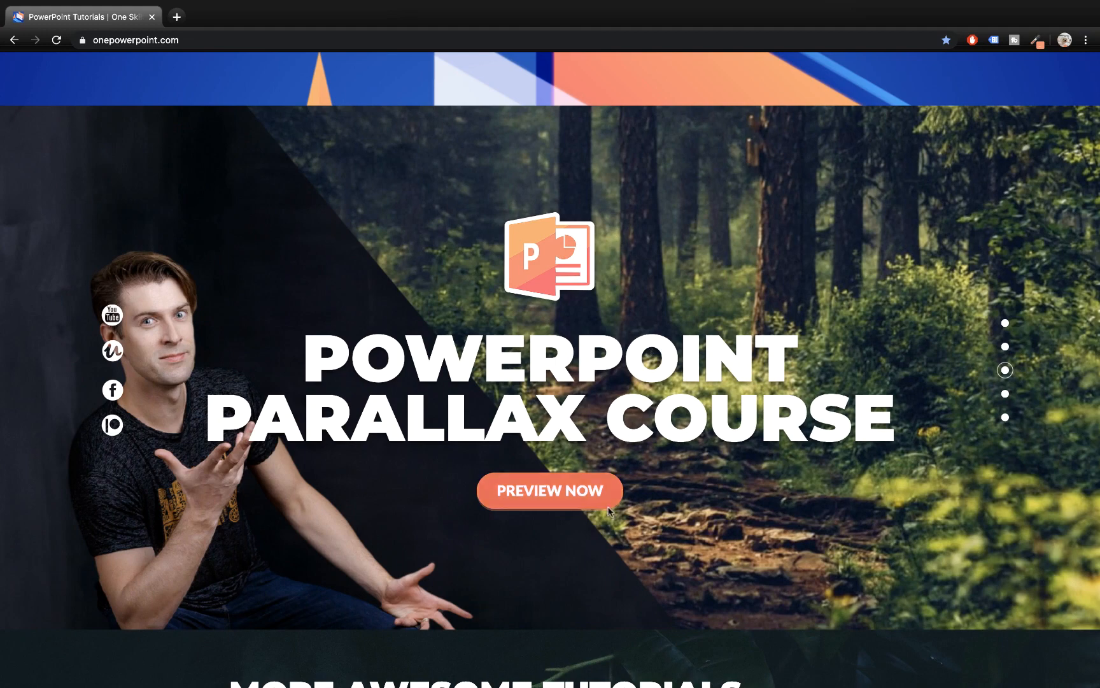
{"action": "scroll", "coordinate": [578, 490], "scroll_direction": "up", "scroll_amount": 5}
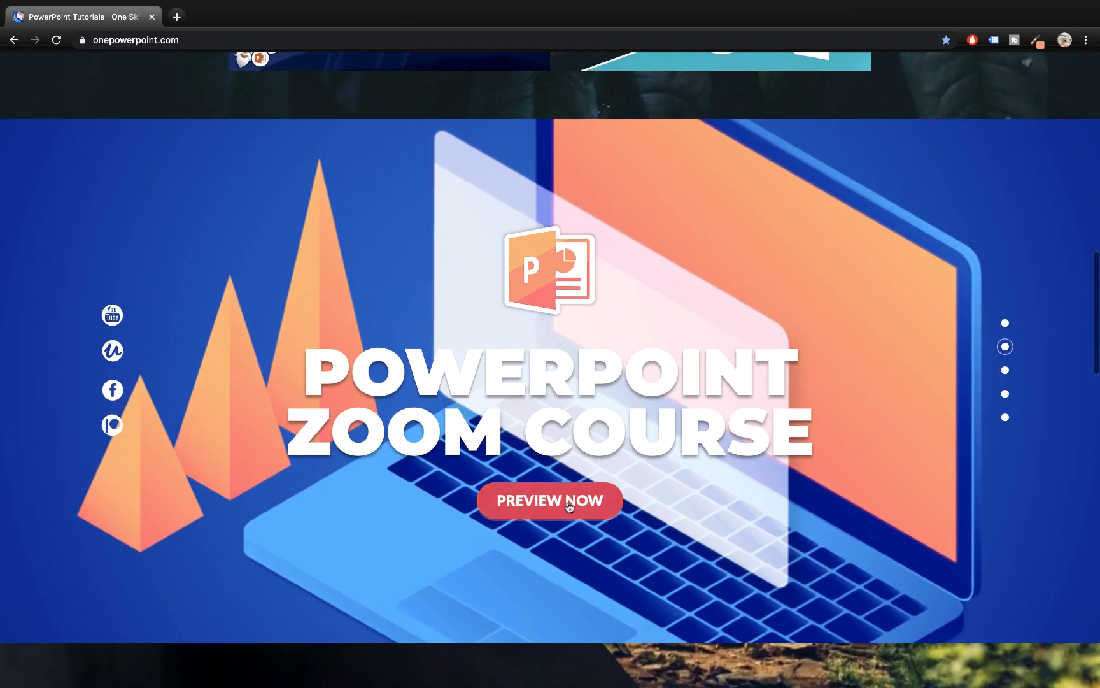
{"action": "left_click", "coordinate": [568, 503]}
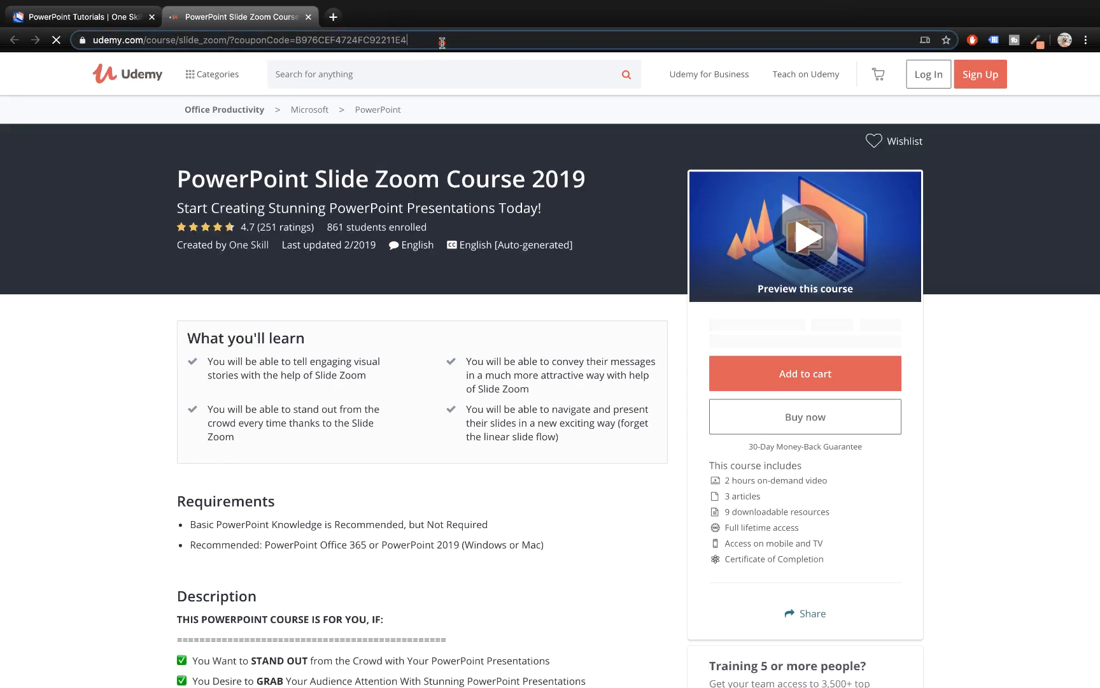
{"action": "left_click", "coordinate": [442, 42]}
{"action": "key", "text": "ctrl+Left"}
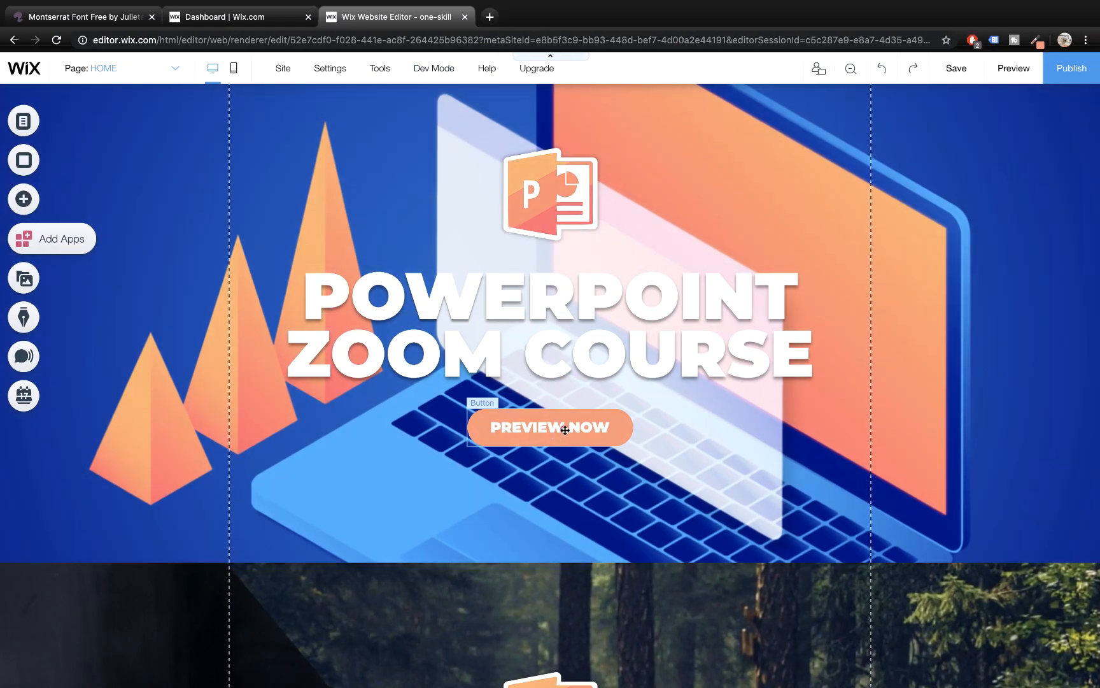
- Link the Zoom Course section's PREVIEW NOW button to the copied Udemy web address, opening in a new window
{"action": "left_click", "coordinate": [564, 429]}
{"action": "left_click", "coordinate": [577, 386]}
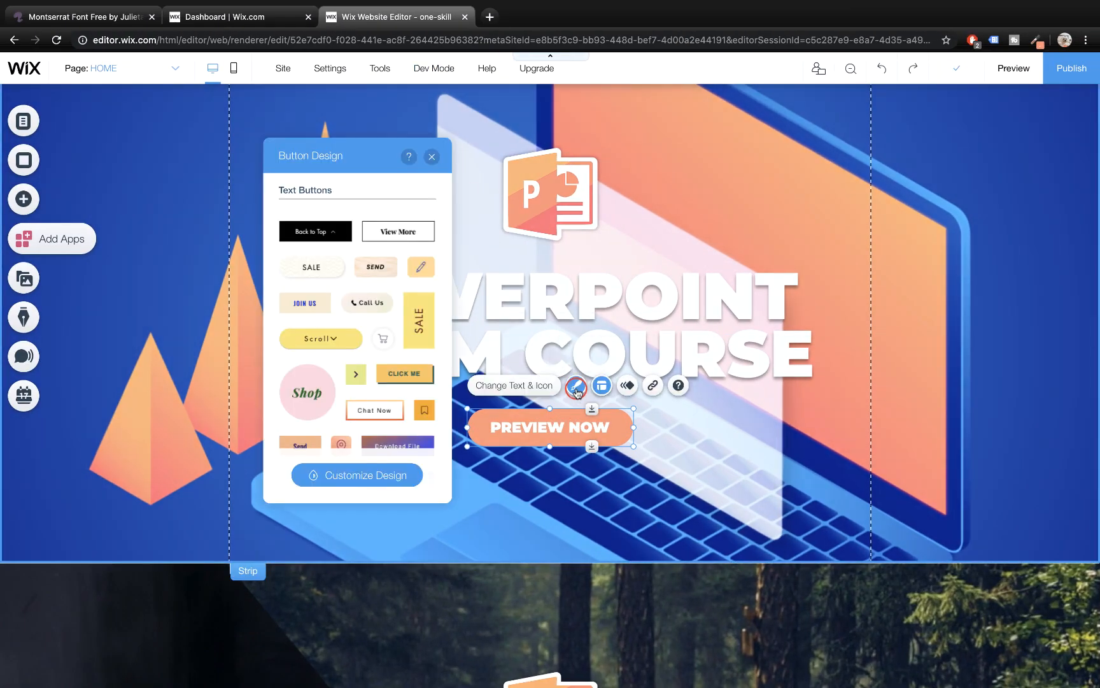
{"action": "left_click", "coordinate": [431, 157]}
{"action": "left_click", "coordinate": [652, 385]}
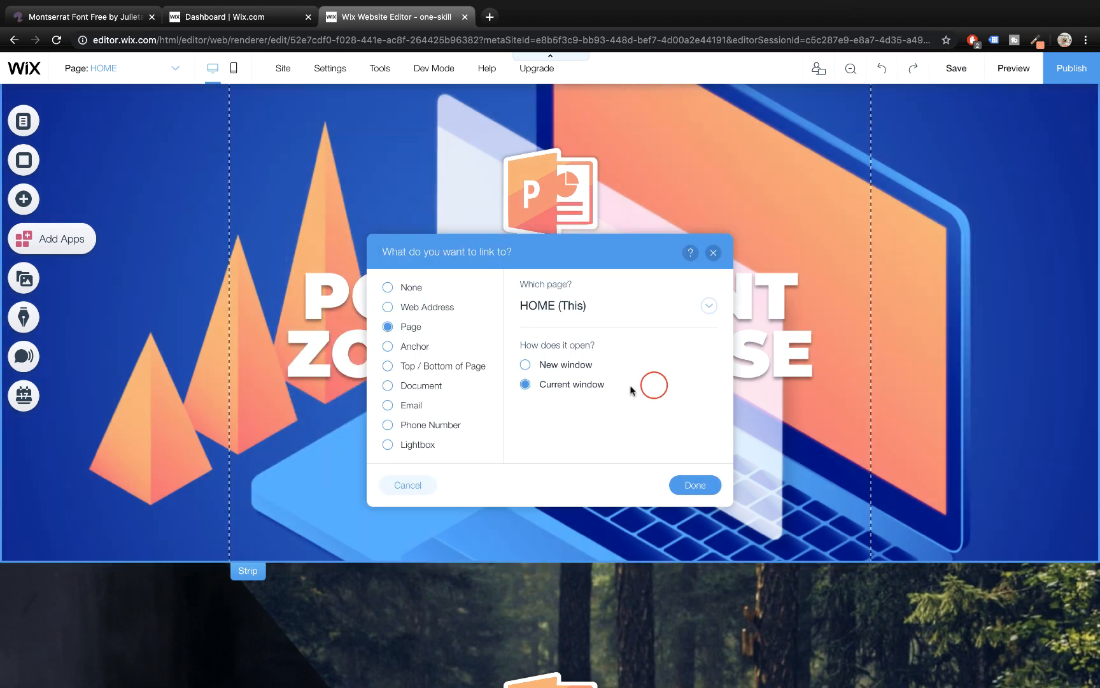
{"action": "left_click", "coordinate": [390, 308]}
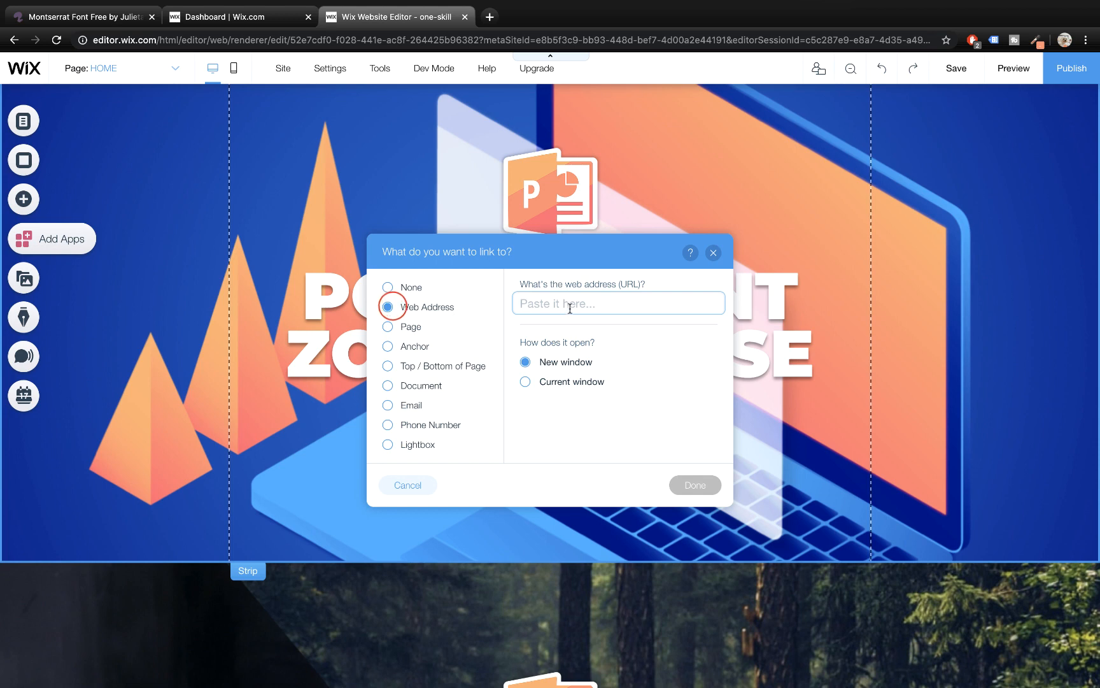
{"action": "key", "text": "super+v"}
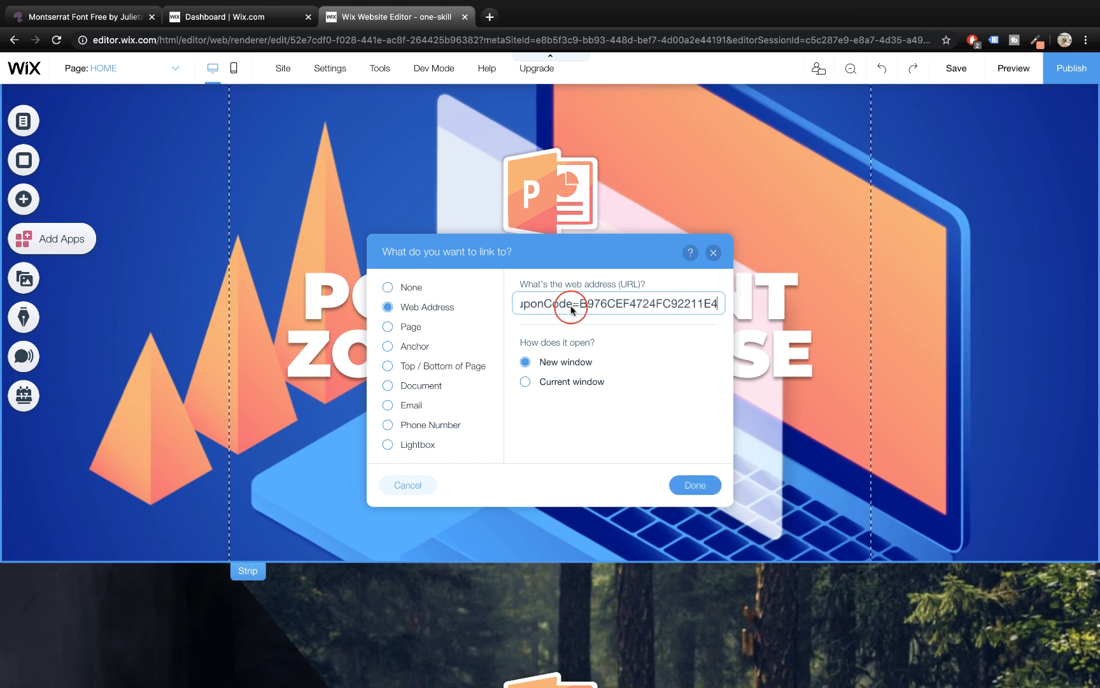
{"action": "left_click", "coordinate": [696, 486]}
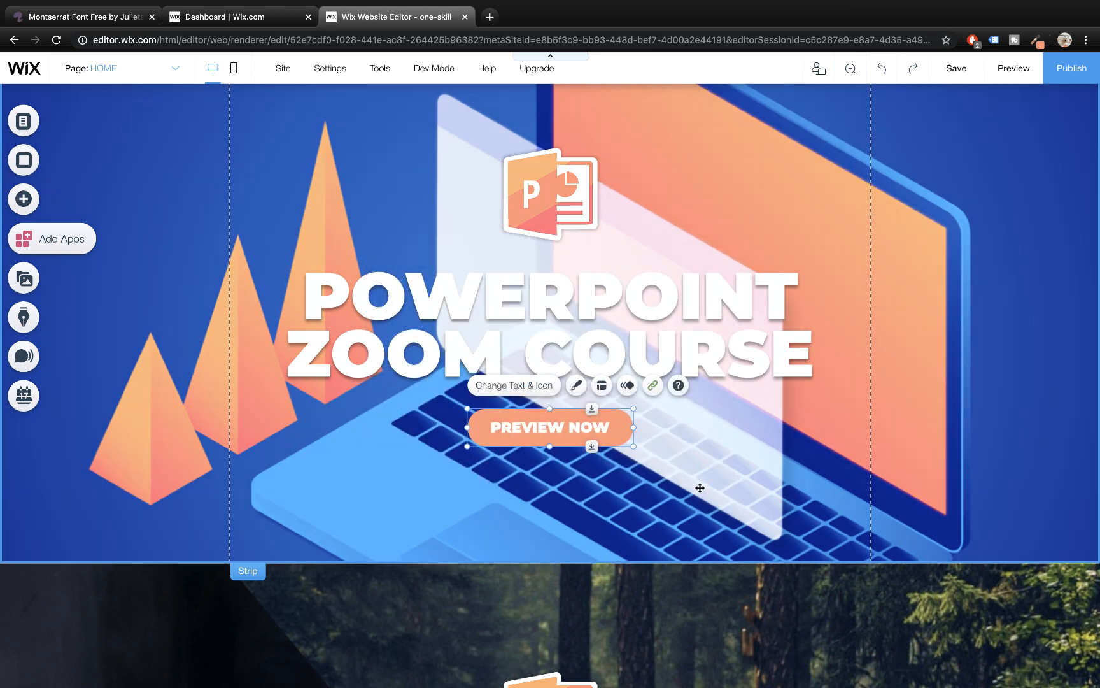
- Test the Zoom Course PREVIEW NOW link in site preview, close the Udemy page and return to the editor
{"action": "scroll", "coordinate": [699, 488], "scroll_direction": "down", "scroll_amount": 2}
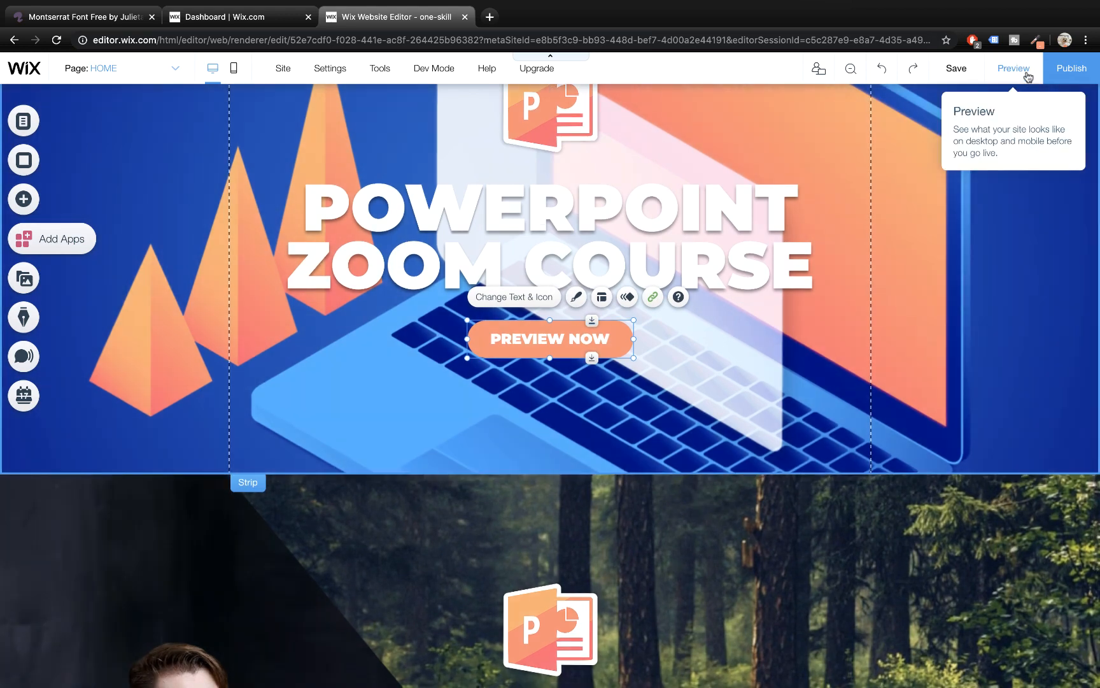
{"action": "left_click", "coordinate": [1027, 77]}
{"action": "scroll", "coordinate": [769, 295], "scroll_direction": "up", "scroll_amount": 4}
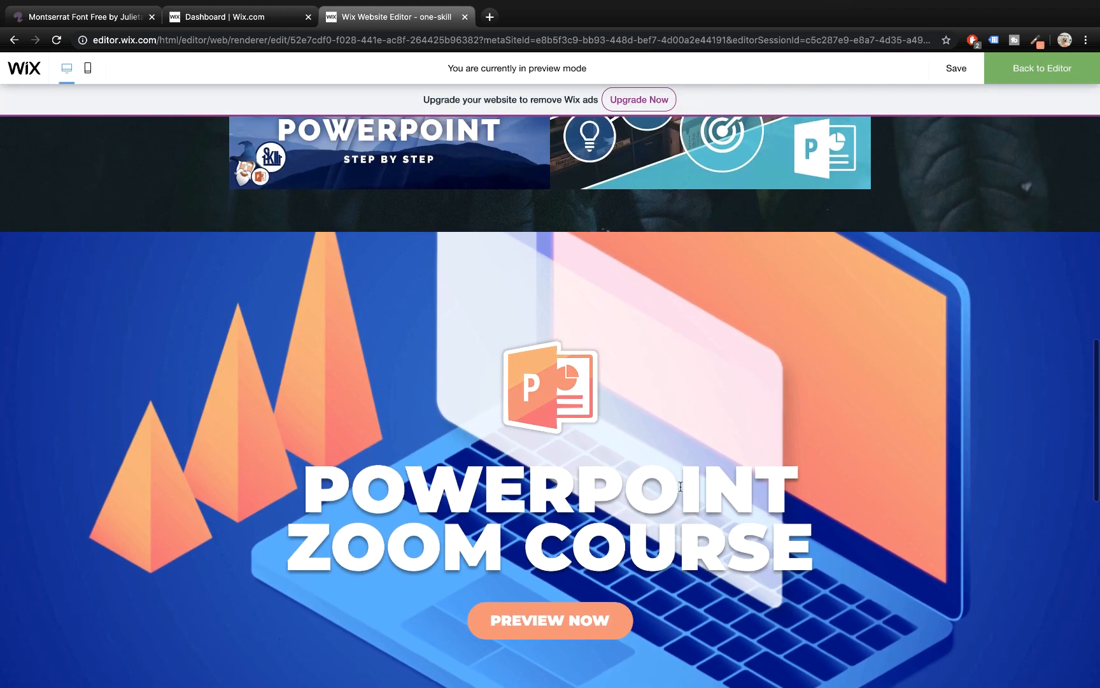
{"action": "left_click", "coordinate": [578, 620]}
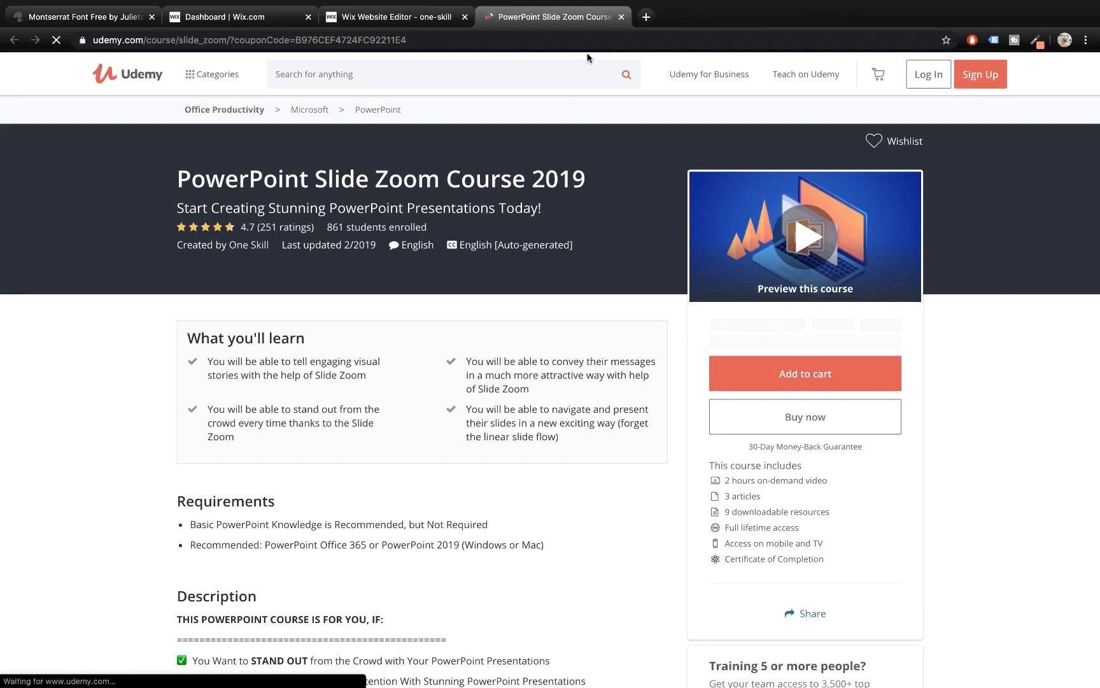
{"action": "left_click", "coordinate": [622, 16]}
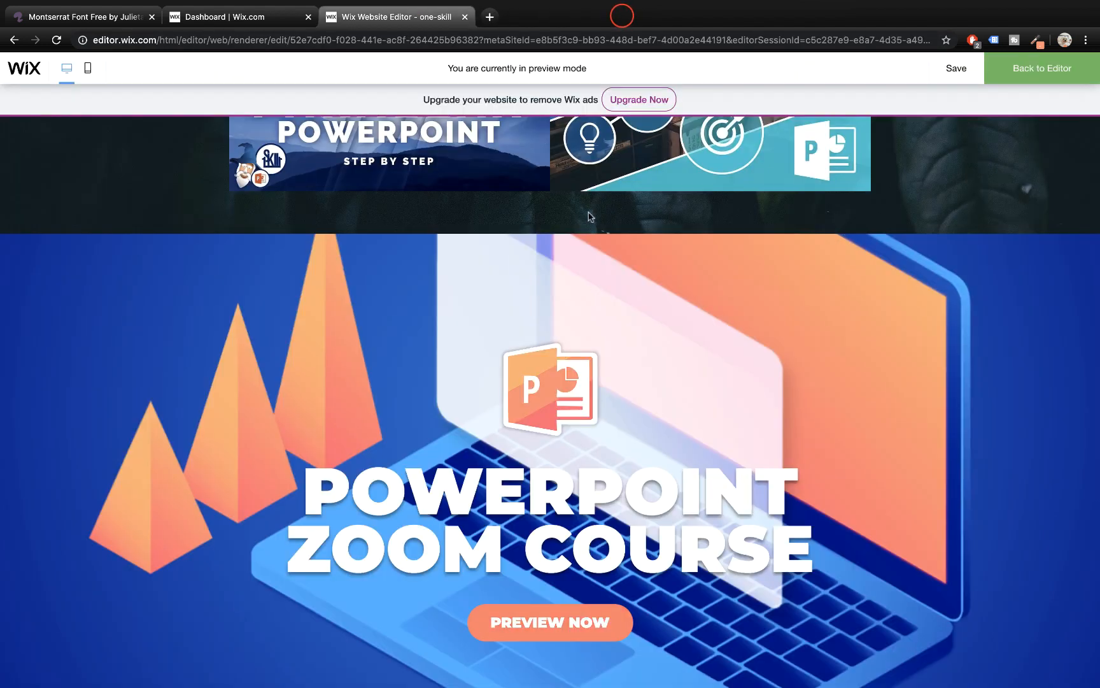
{"action": "left_click", "coordinate": [1041, 66]}
- Close the Udemy page beside the live onepowerpoint.com site and examine its More Awesome Tutorials section
{"action": "scroll", "coordinate": [795, 326], "scroll_direction": "down", "scroll_amount": 10}
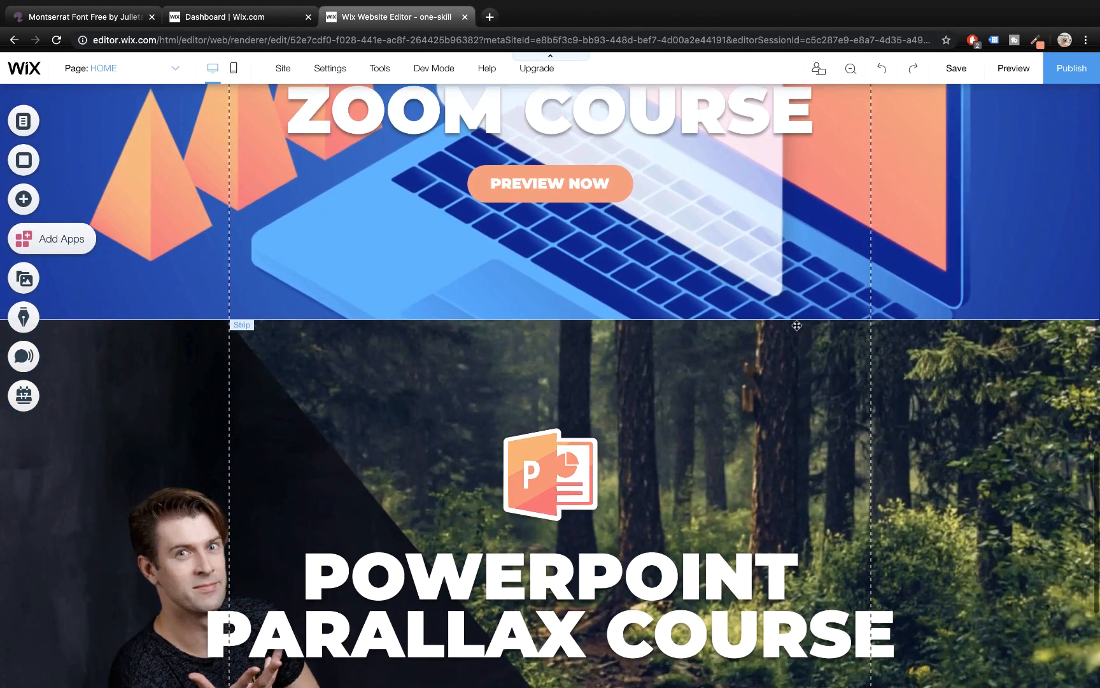
{"action": "scroll", "coordinate": [785, 317], "scroll_direction": "up", "scroll_amount": 15}
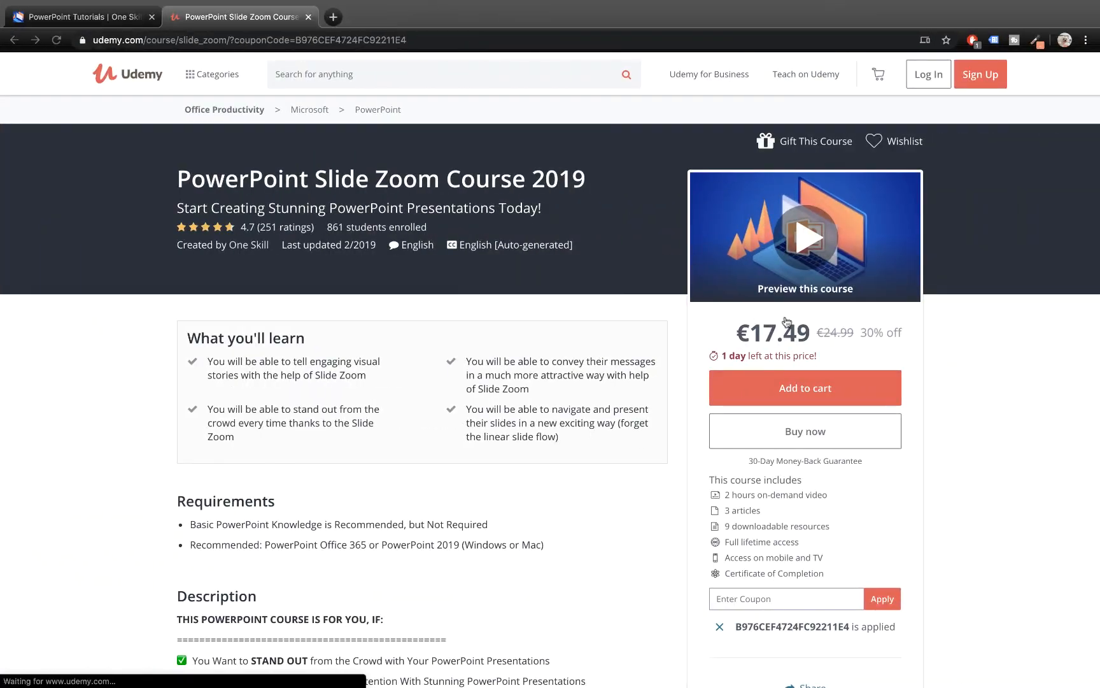
{"action": "left_click", "coordinate": [308, 18]}
{"action": "scroll", "coordinate": [408, 253], "scroll_direction": "down", "scroll_amount": 10}
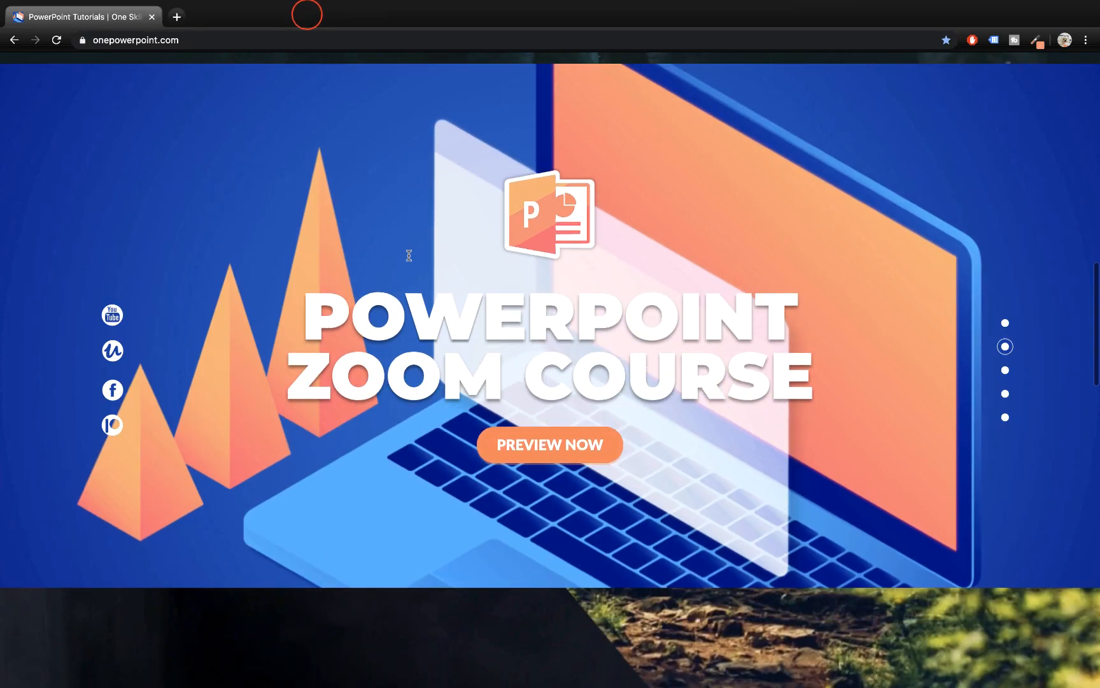
{"action": "scroll", "coordinate": [409, 258], "scroll_direction": "down", "scroll_amount": 5}
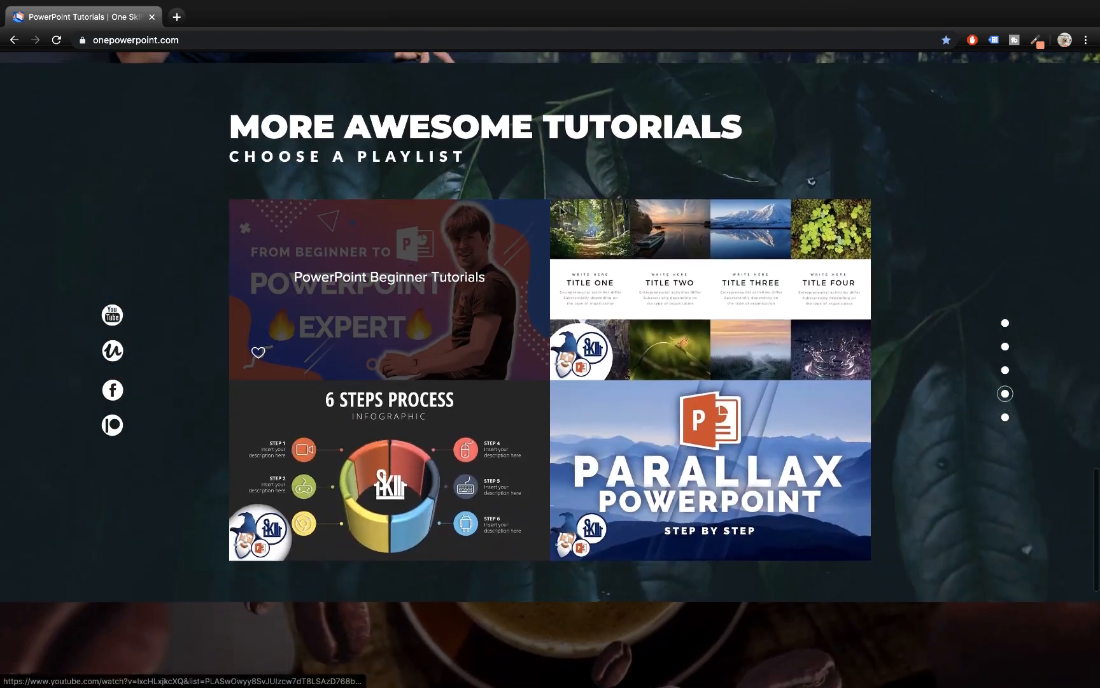
{"action": "scroll", "coordinate": [429, 221], "scroll_direction": "down", "scroll_amount": 2}
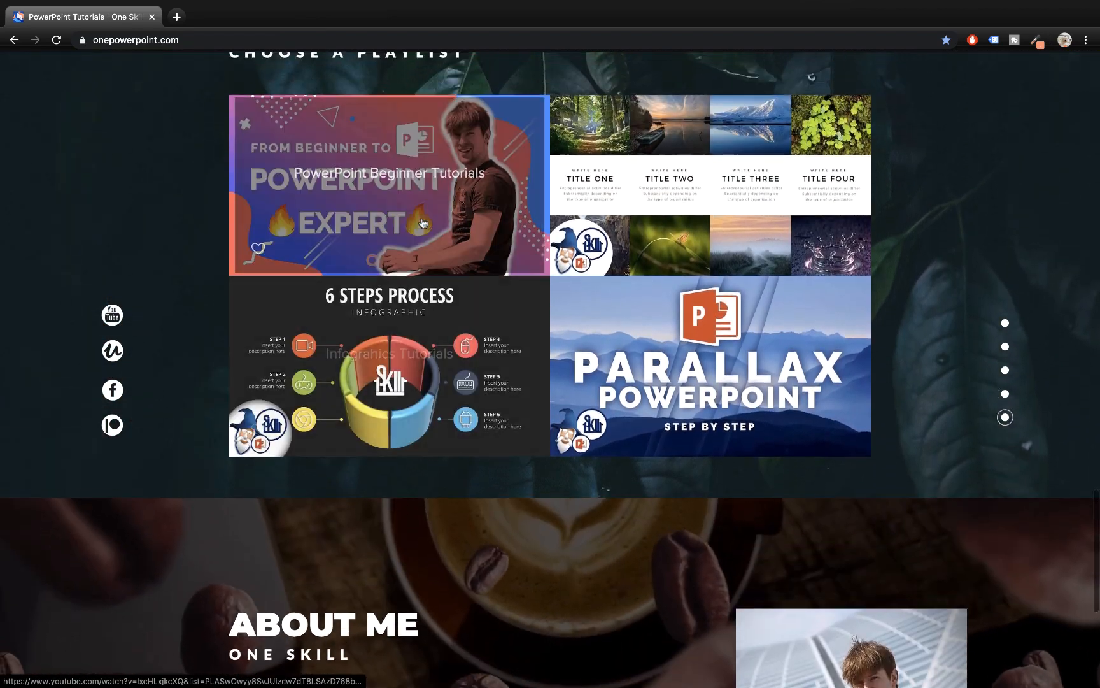
{"action": "scroll", "coordinate": [429, 222], "scroll_direction": "up", "scroll_amount": 3}
- Duplicate the Popular Tutorials section in the Wix editor's Zoom Out & Reorder view
{"action": "key", "text": "ctrl+Left"}
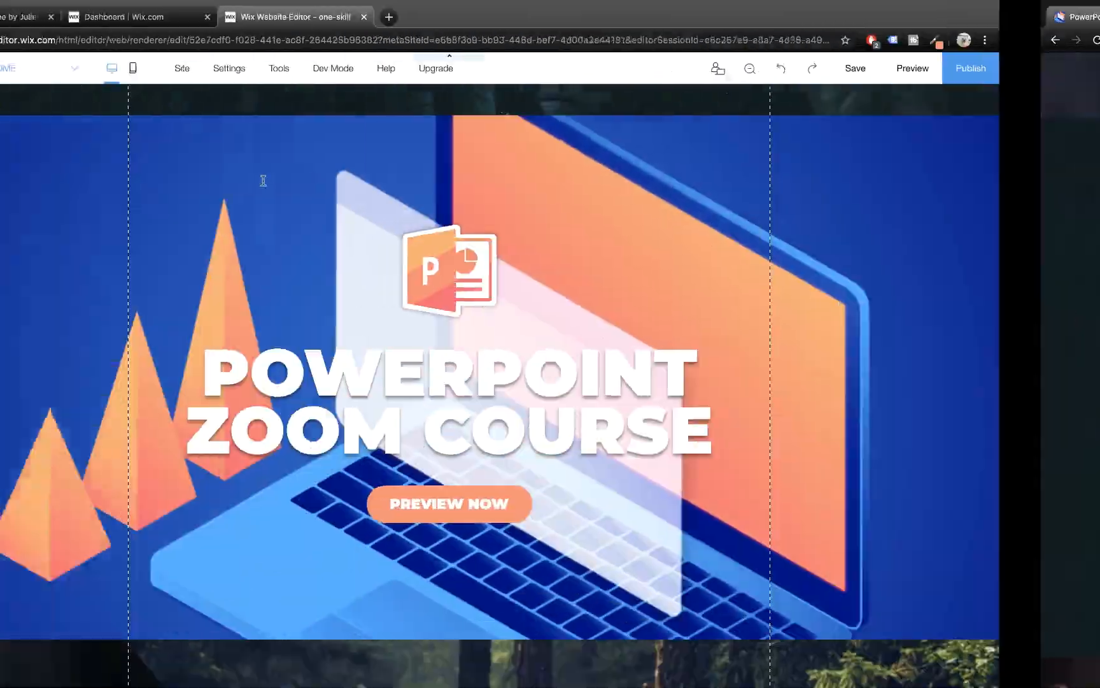
{"action": "scroll", "coordinate": [504, 244], "scroll_direction": "up", "scroll_amount": 1}
{"action": "scroll", "coordinate": [504, 245], "scroll_direction": "up", "scroll_amount": 10}
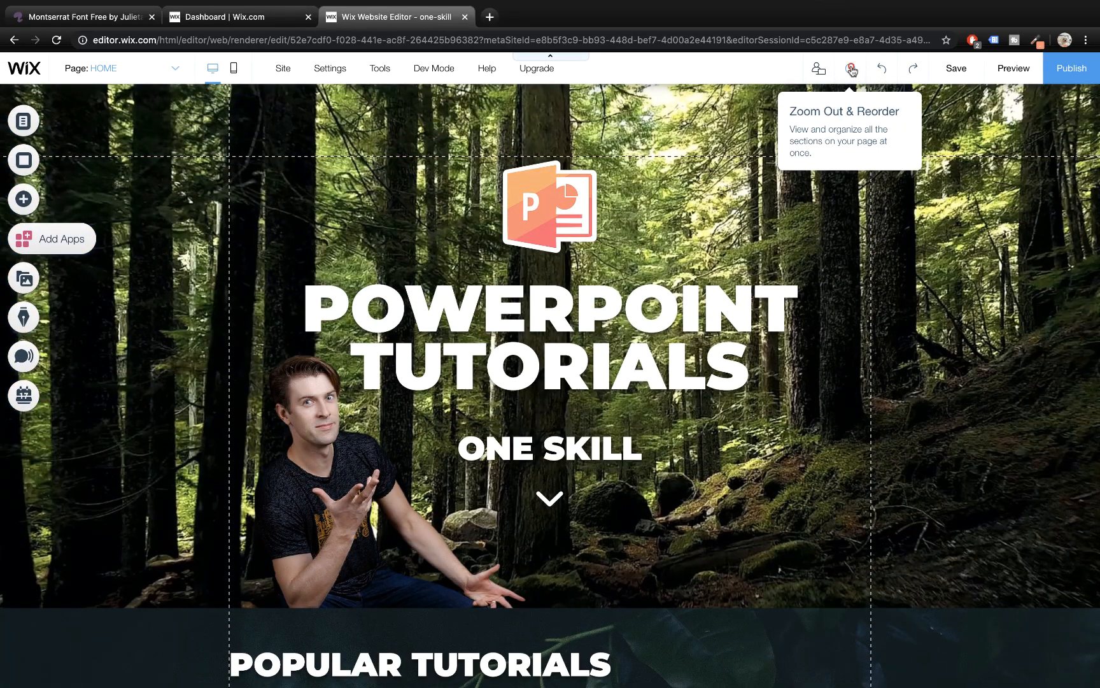
{"action": "left_click", "coordinate": [852, 69]}
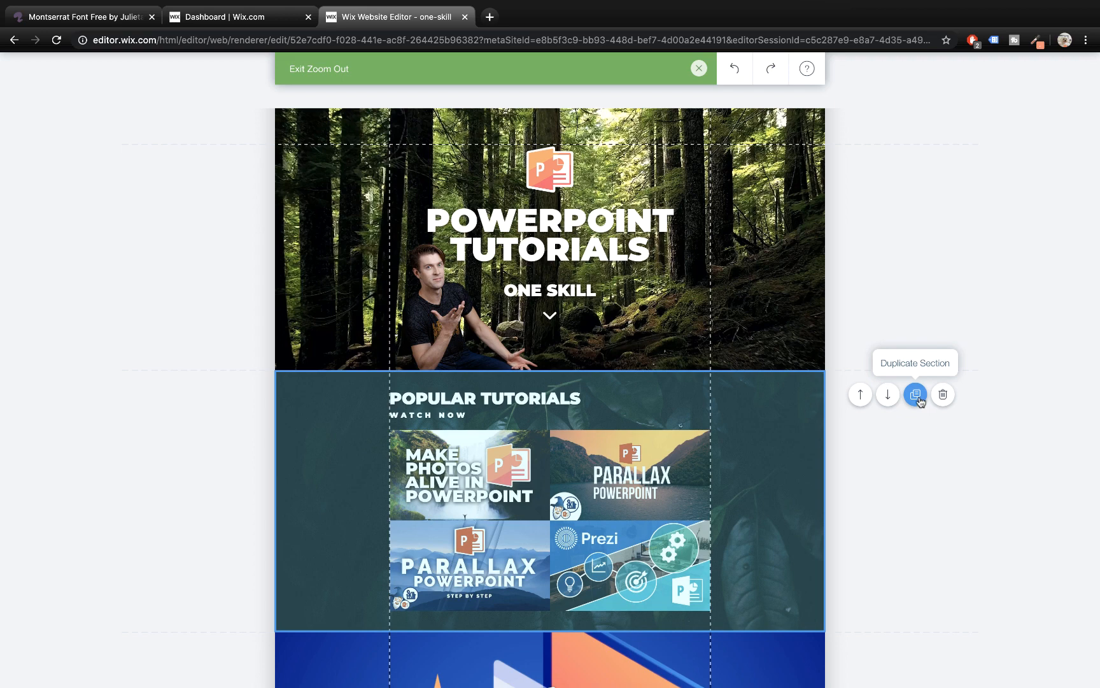
{"action": "left_click", "coordinate": [915, 394]}
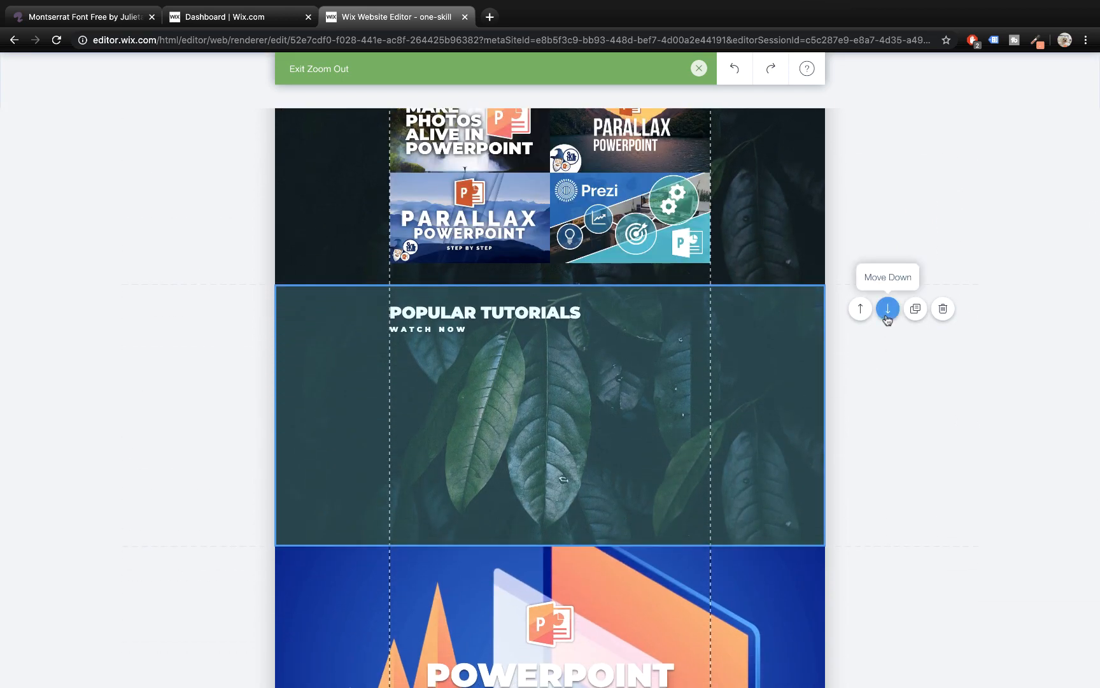
- Move the duplicated Popular Tutorials section down below the PowerPoint Parallax Course section and check the section order
{"action": "left_click", "coordinate": [888, 310]}
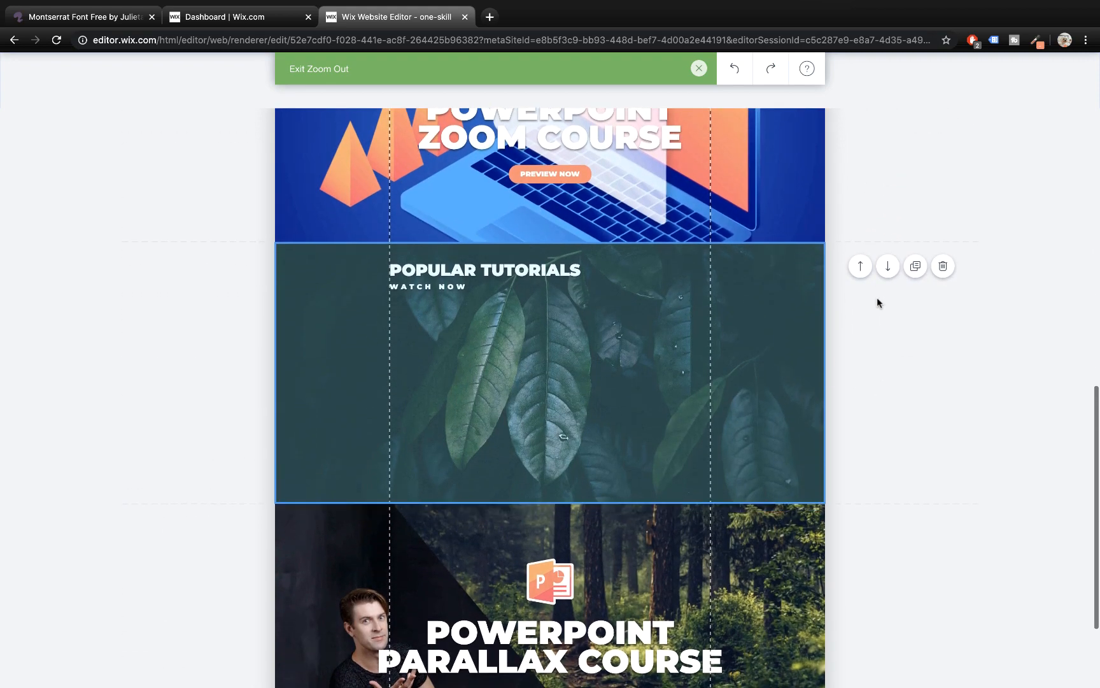
{"action": "left_click", "coordinate": [887, 266]}
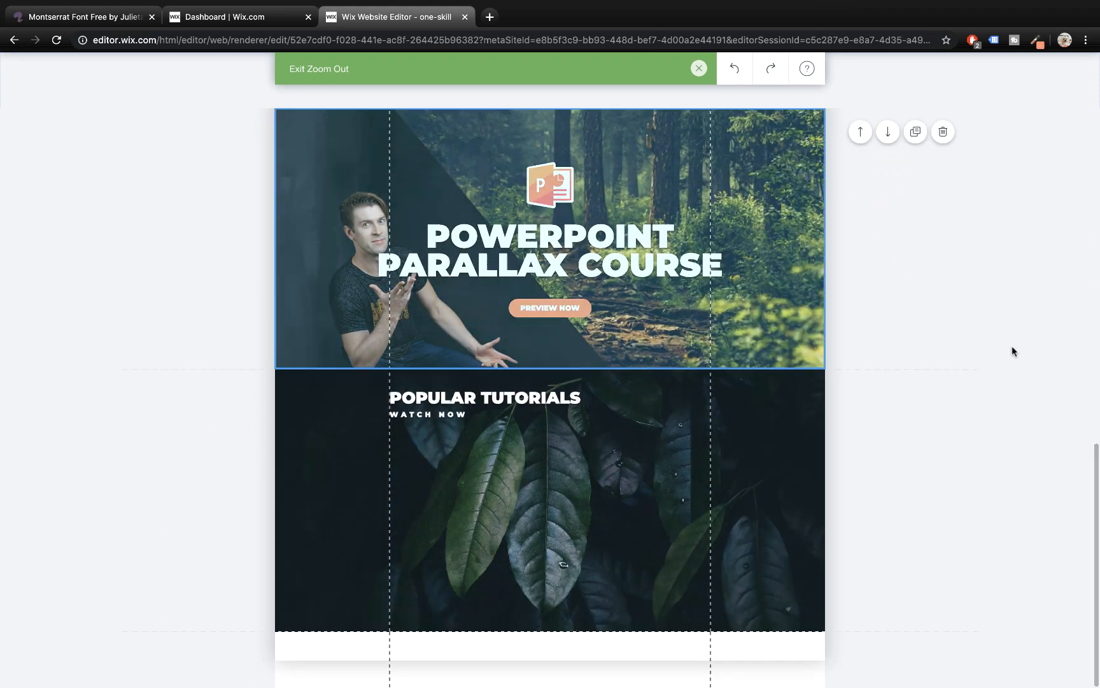
{"action": "scroll", "coordinate": [181, 435], "scroll_direction": "up", "scroll_amount": 10}
{"action": "scroll", "coordinate": [178, 442], "scroll_direction": "down", "scroll_amount": 10}
{"action": "scroll", "coordinate": [178, 442], "scroll_direction": "up", "scroll_amount": 5}
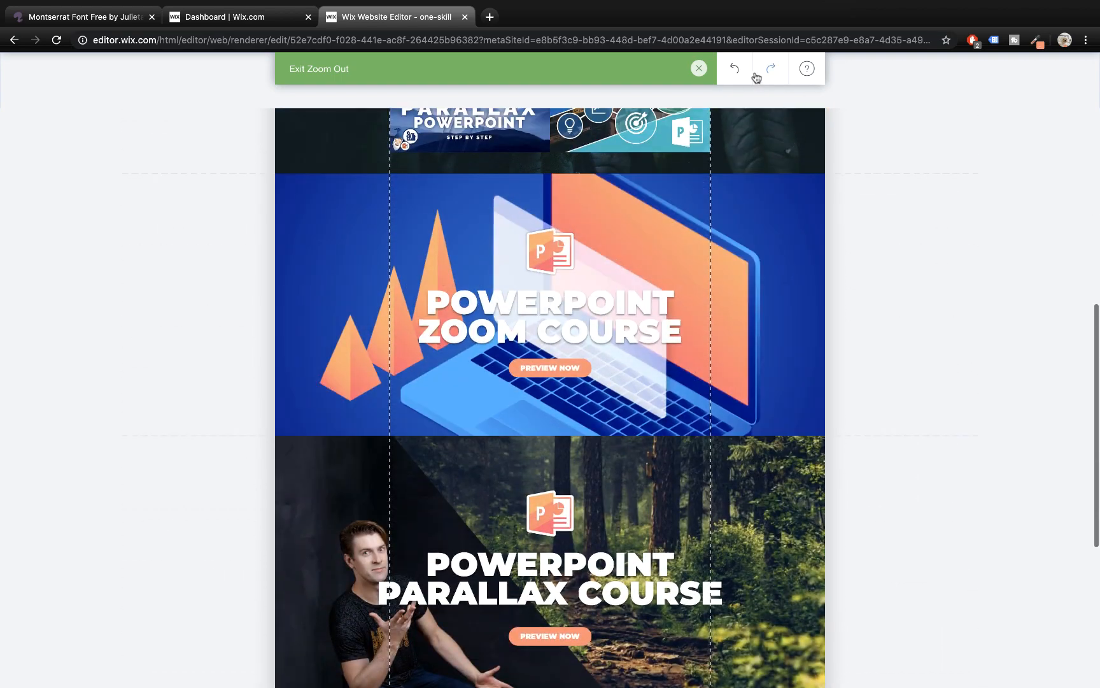
- Leave the zoomed-out reorder view and check the duplicated Popular Tutorials section at the end of the page against the original
{"action": "left_click", "coordinate": [699, 68]}
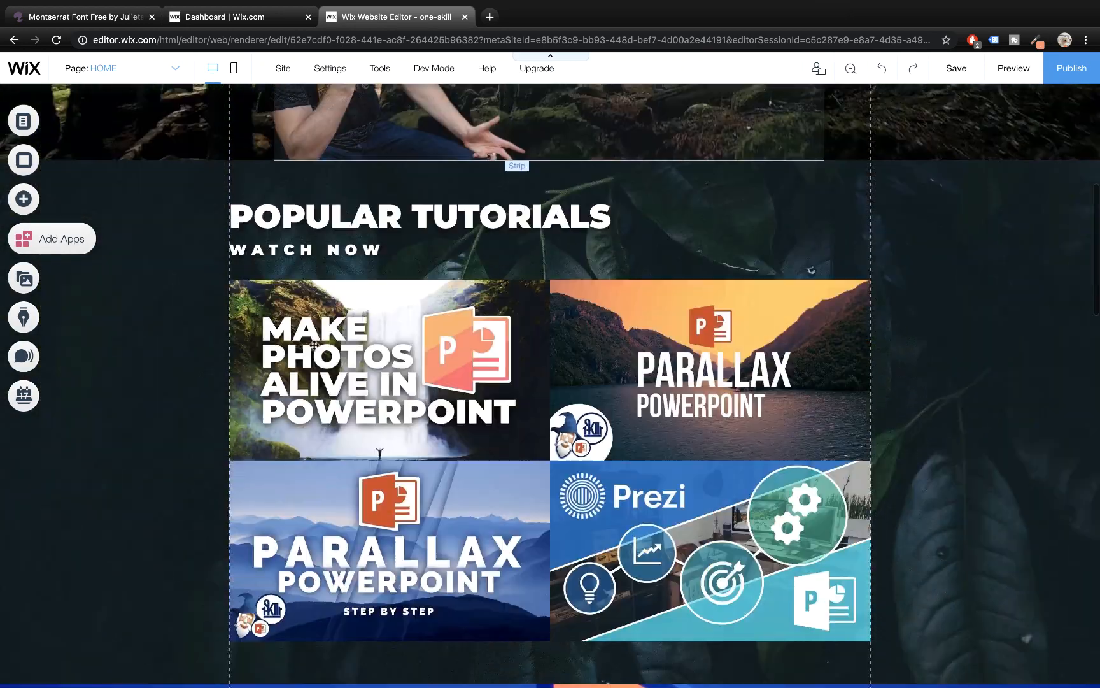
{"action": "scroll", "coordinate": [314, 345], "scroll_direction": "down", "scroll_amount": 20}
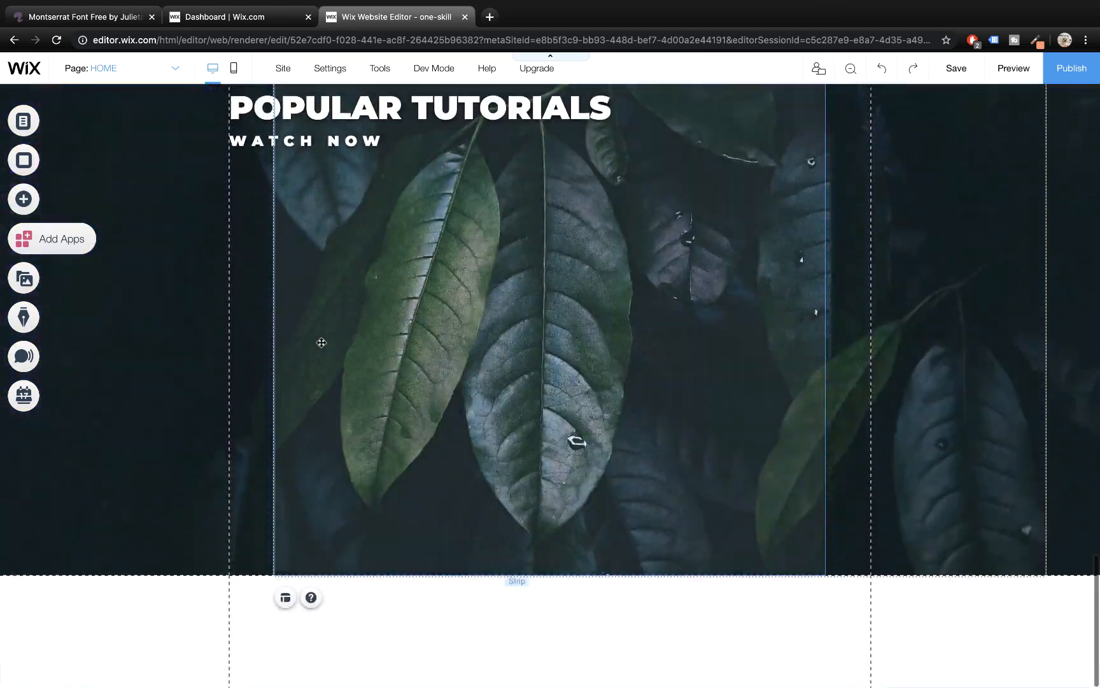
{"action": "left_click", "coordinate": [159, 312]}
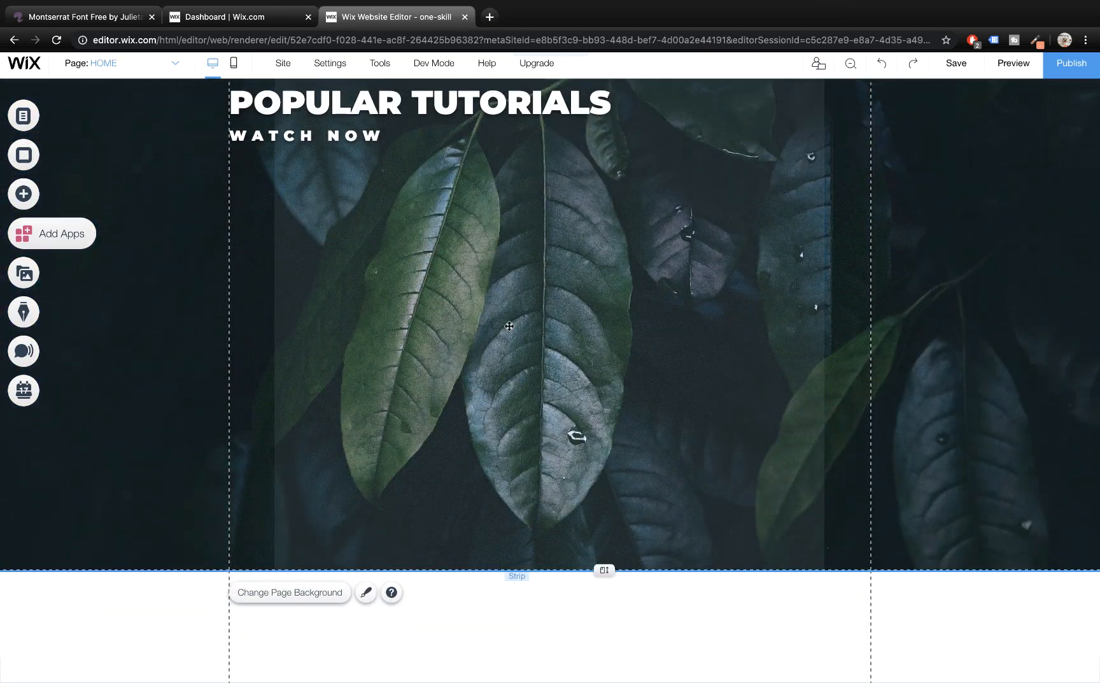
{"action": "scroll", "coordinate": [508, 327], "scroll_direction": "up", "scroll_amount": 2}
{"action": "scroll", "coordinate": [508, 327], "scroll_direction": "up", "scroll_amount": 20}
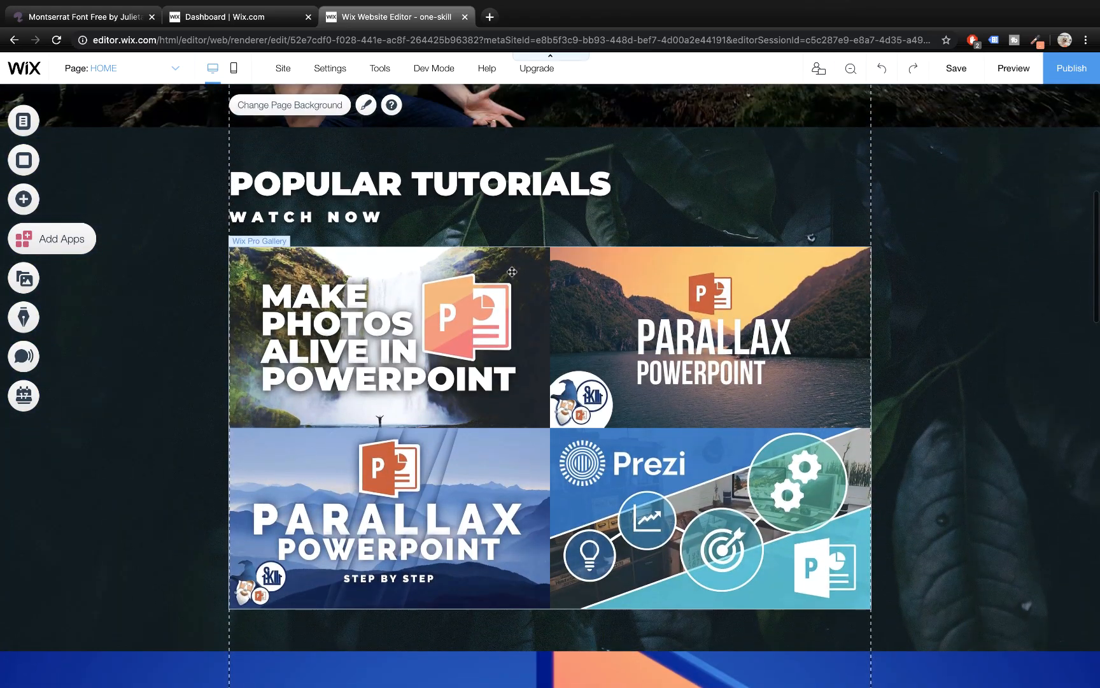
- Copy the video gallery from the original Popular Tutorials section and paste it into the duplicated section at the end of the page
{"action": "left_click", "coordinate": [511, 272]}
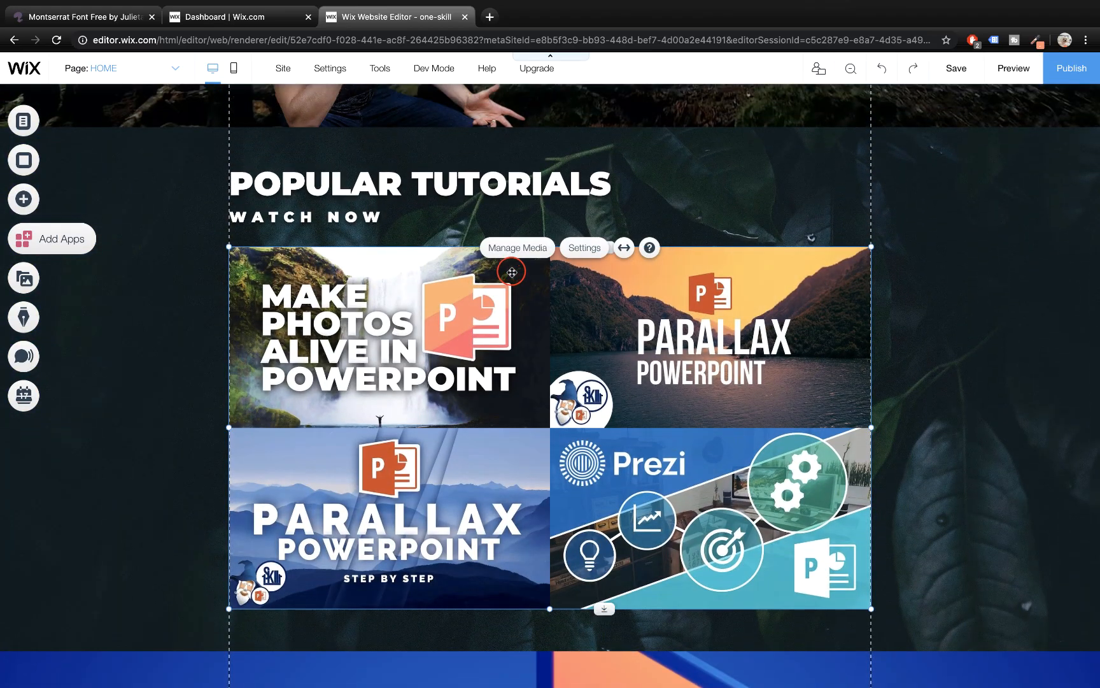
{"action": "scroll", "coordinate": [534, 355], "scroll_direction": "down", "scroll_amount": 20}
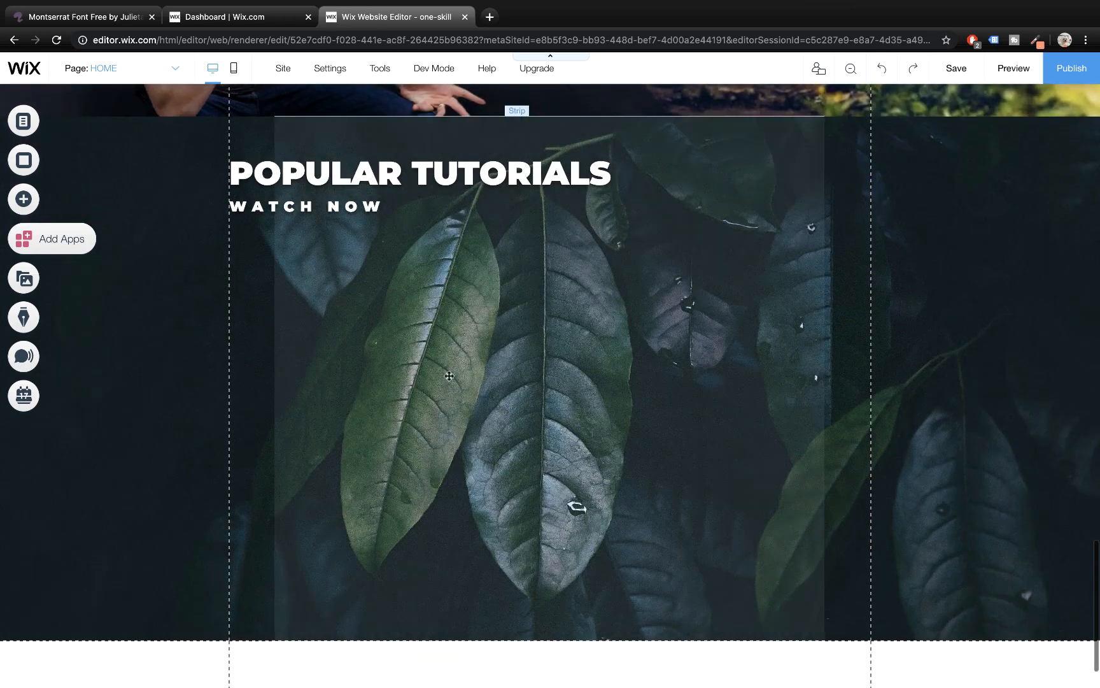
{"action": "left_click", "coordinate": [449, 375]}
{"action": "left_click", "coordinate": [209, 378]}
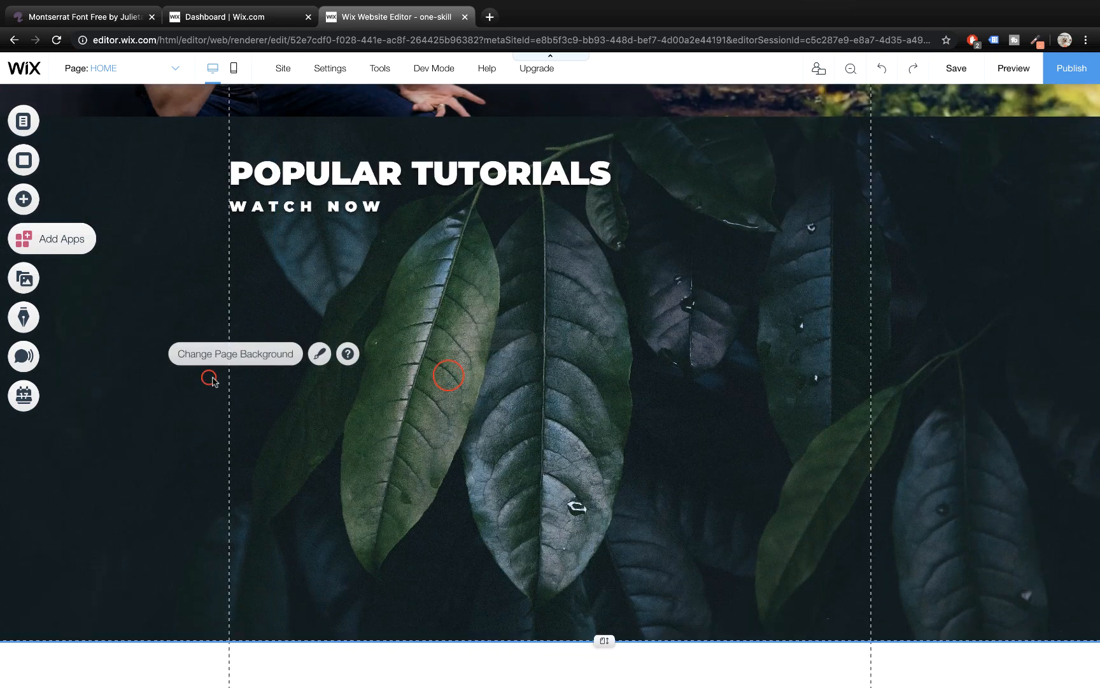
{"action": "key", "text": "super+v"}
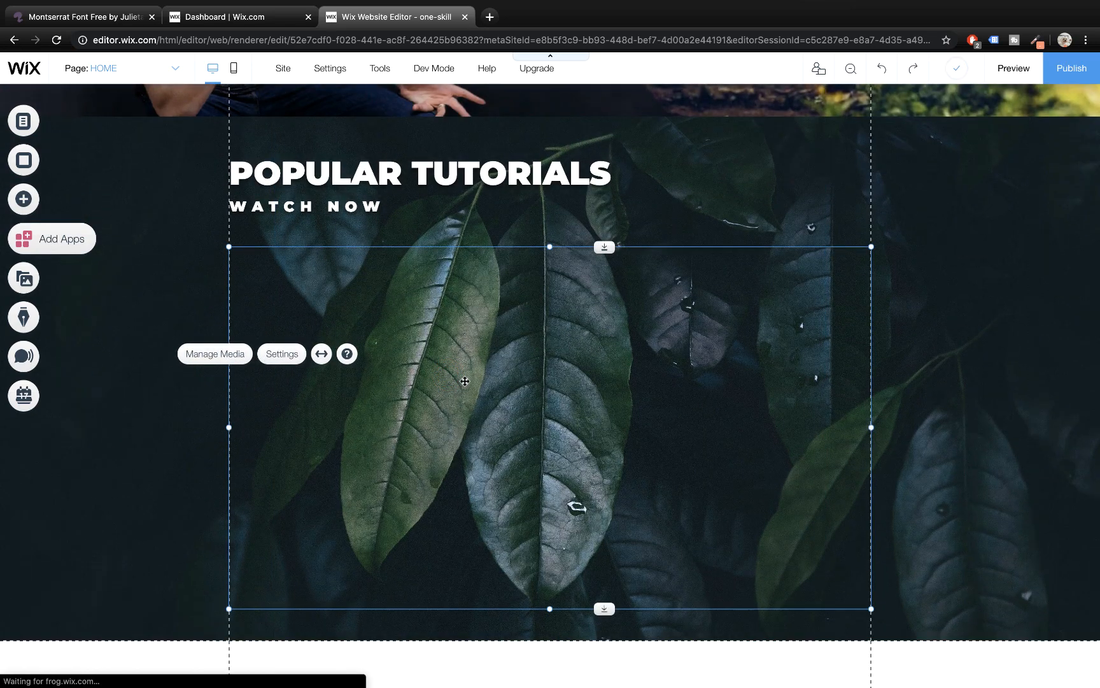
- Change the heading of the duplicated tutorials section to "MORE TUTORIALS"
{"action": "left_click", "coordinate": [362, 174]}
{"action": "scroll", "coordinate": [522, 233], "scroll_direction": "up", "scroll_amount": 1}
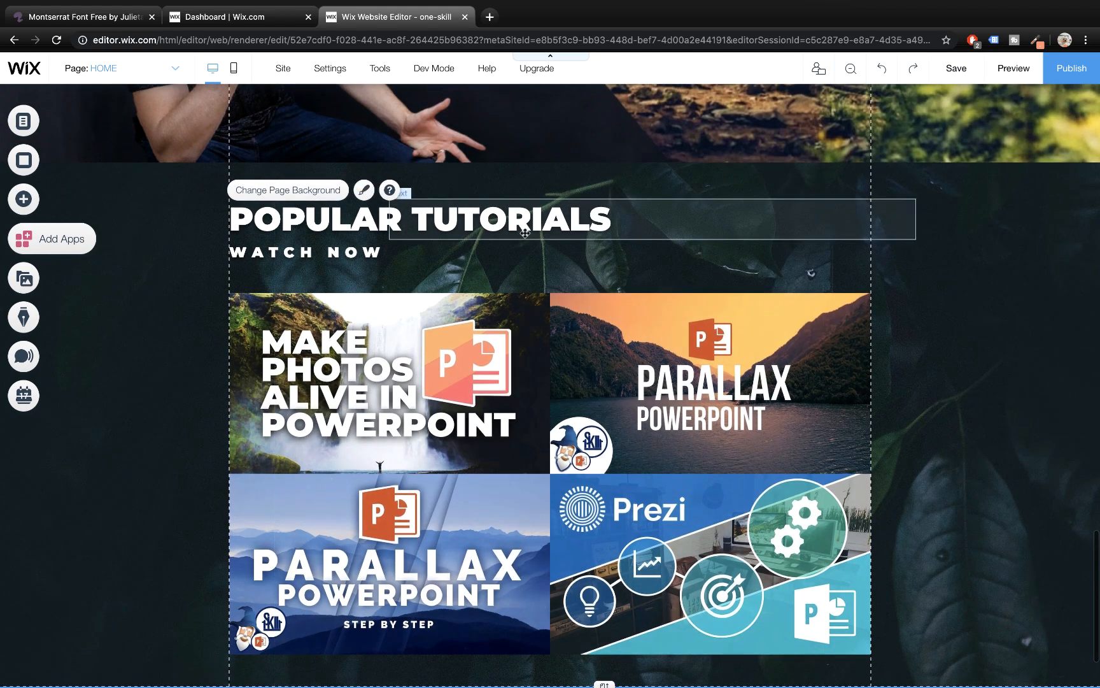
{"action": "left_click", "coordinate": [531, 224]}
{"action": "double_click", "coordinate": [526, 220]}
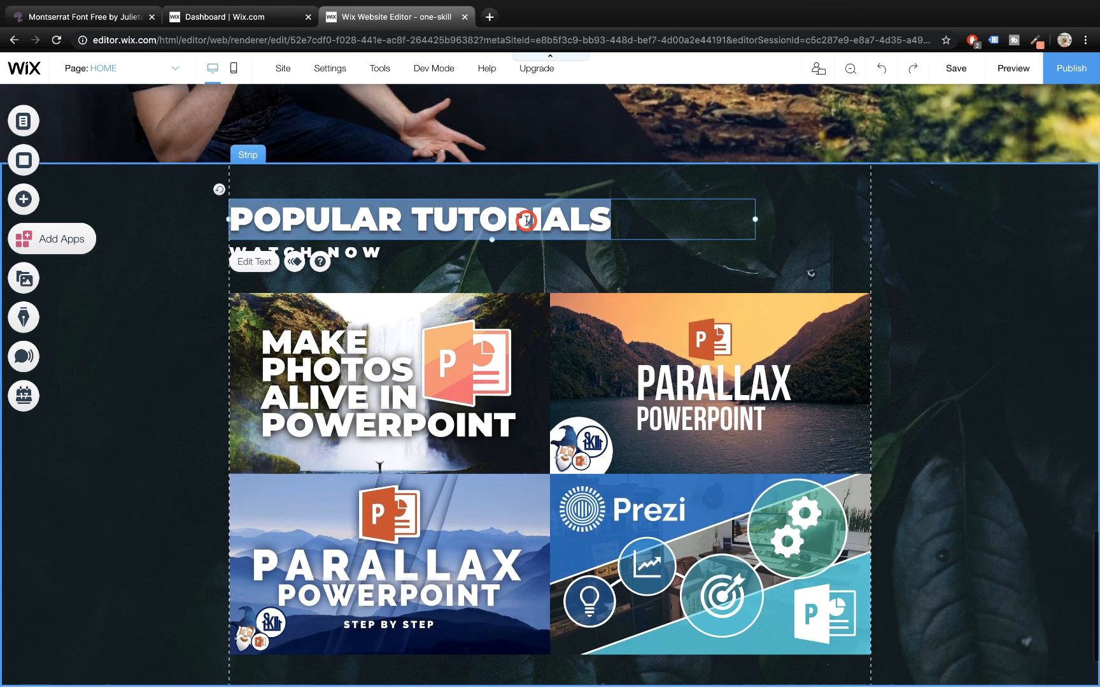
{"action": "left_click", "coordinate": [363, 214]}
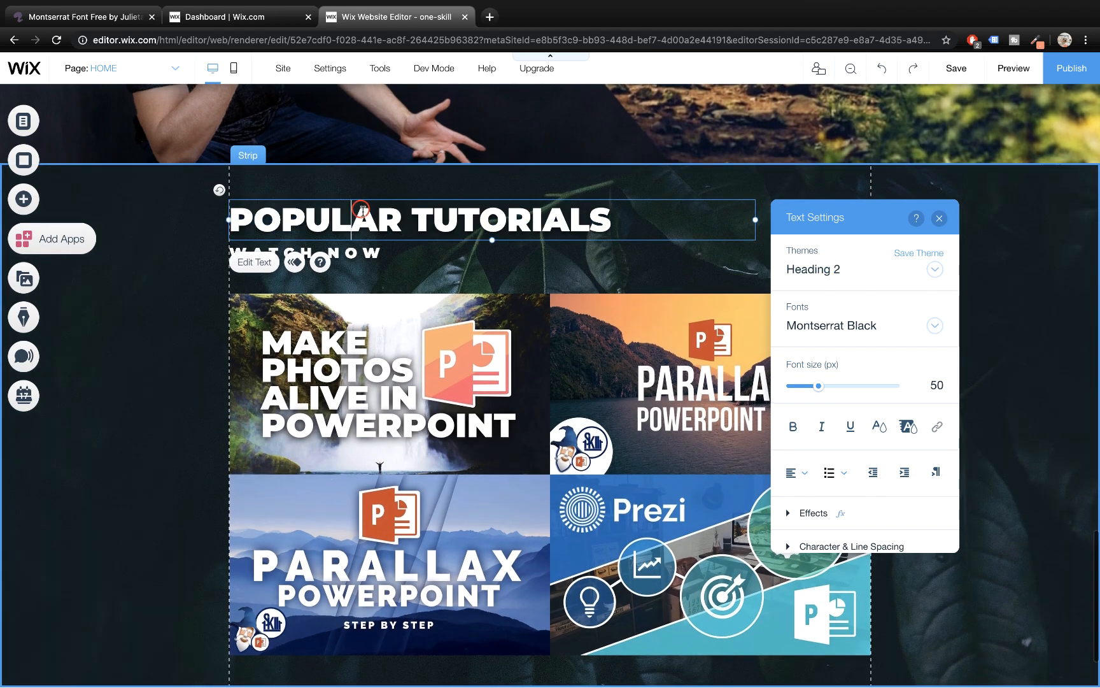
{"action": "double_click", "coordinate": [363, 214]}
{"action": "type", "text": "MORE"}
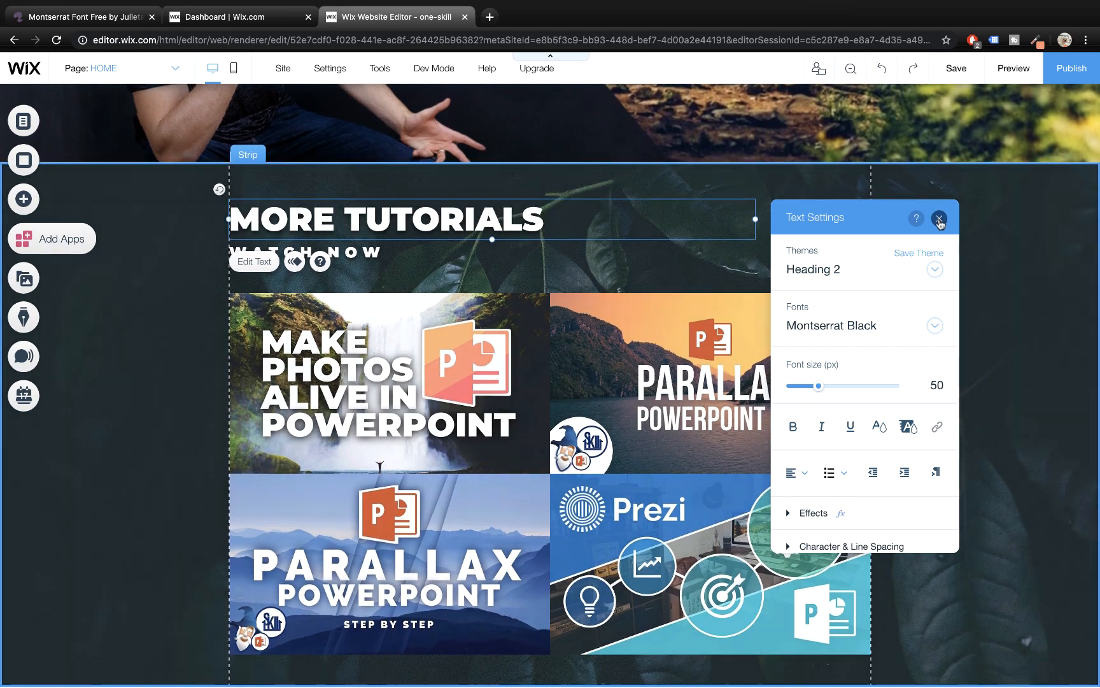
{"action": "left_click", "coordinate": [939, 219]}
{"action": "scroll", "coordinate": [920, 252], "scroll_direction": "down", "scroll_amount": 2}
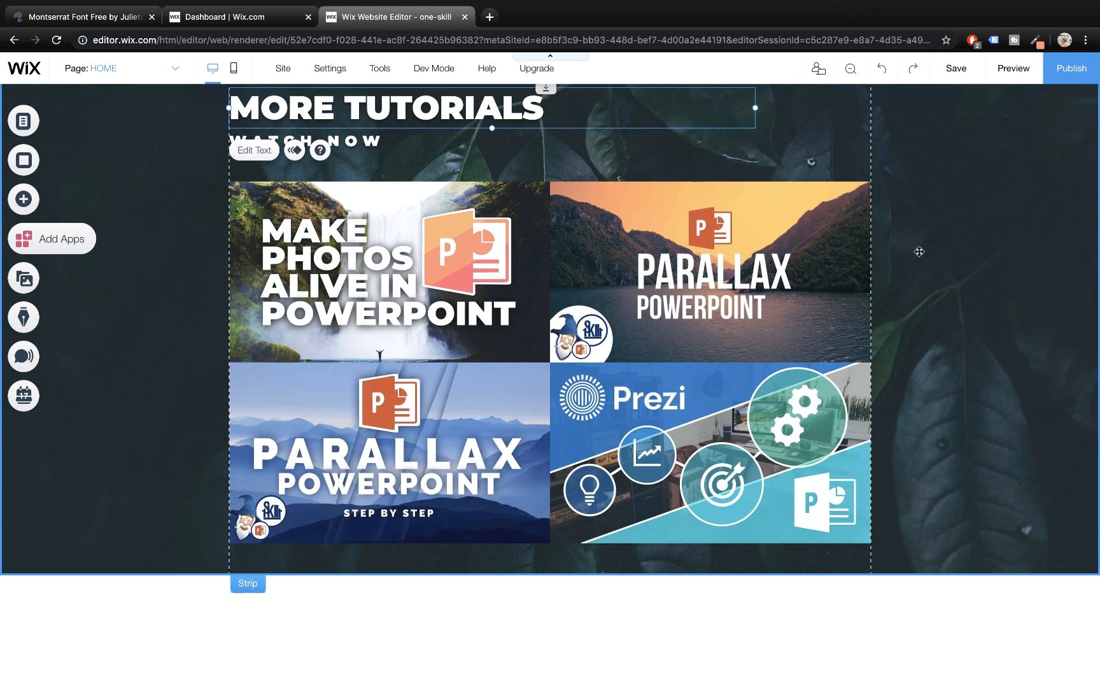
- Switch to the live onepowerpoint.com site and examine its About Me section and footer
{"action": "scroll", "coordinate": [919, 251], "scroll_direction": "up", "scroll_amount": 10}
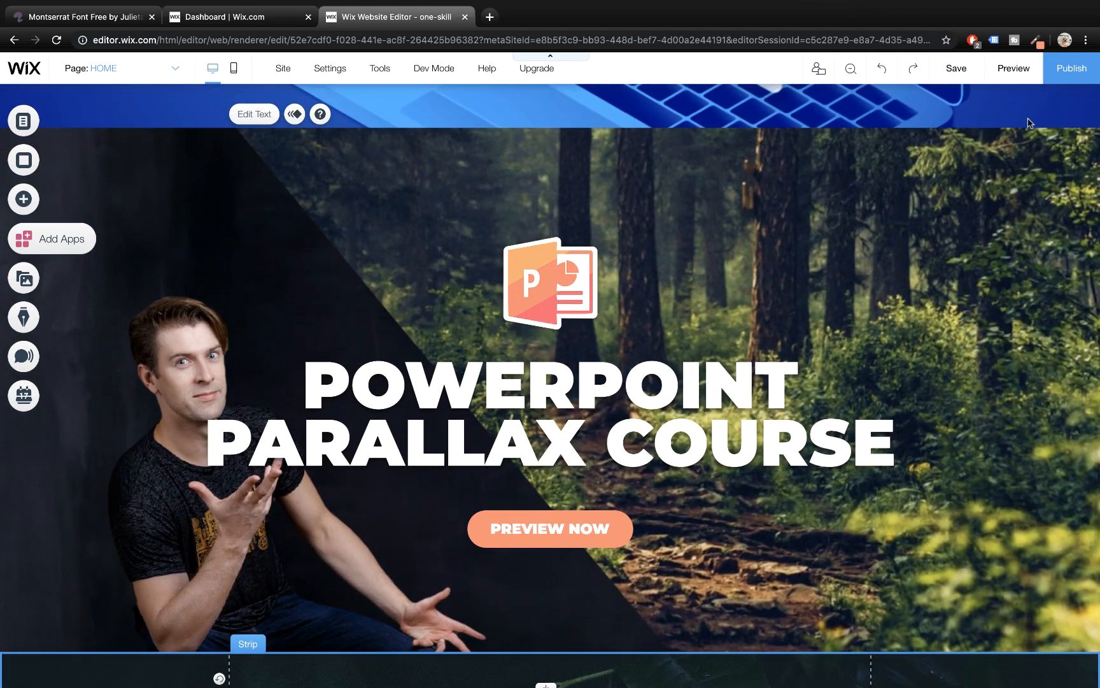
{"action": "key", "text": "ctrl+Right"}
{"action": "scroll", "coordinate": [787, 269], "scroll_direction": "down", "scroll_amount": 2}
{"action": "scroll", "coordinate": [862, 277], "scroll_direction": "down", "scroll_amount": 6}
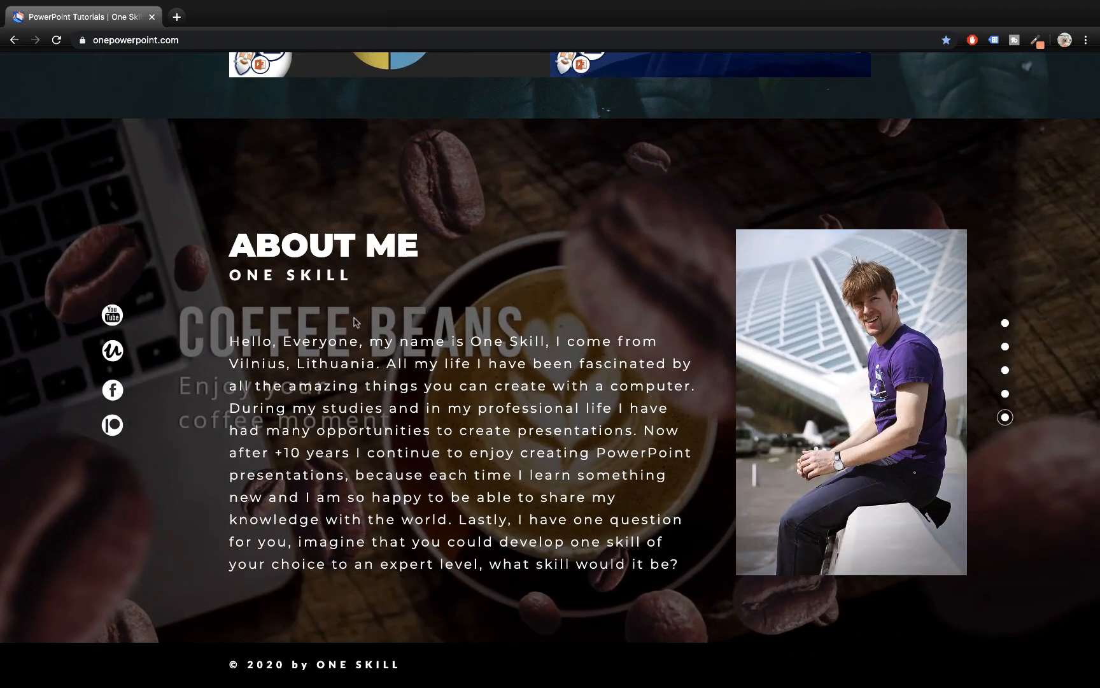
- Return to the Wix editor and add a black Classic strip below the More Tutorials section
{"action": "key", "text": "ctrl+Left"}
{"action": "scroll", "coordinate": [360, 328], "scroll_direction": "down", "scroll_amount": 10}
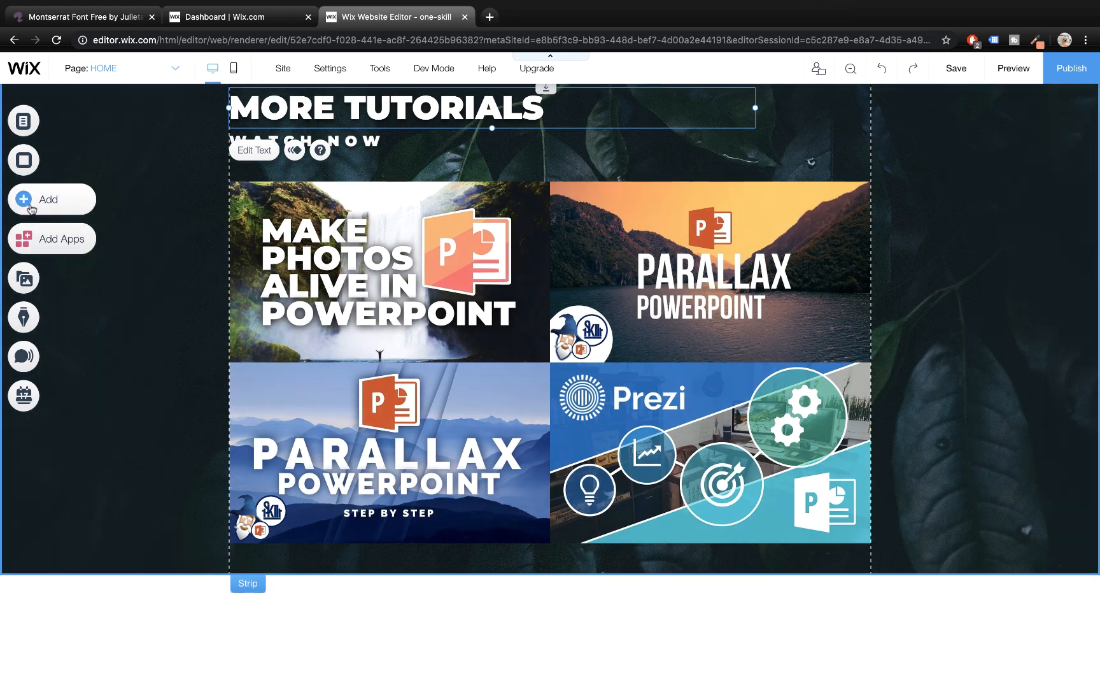
{"action": "left_click", "coordinate": [37, 201]}
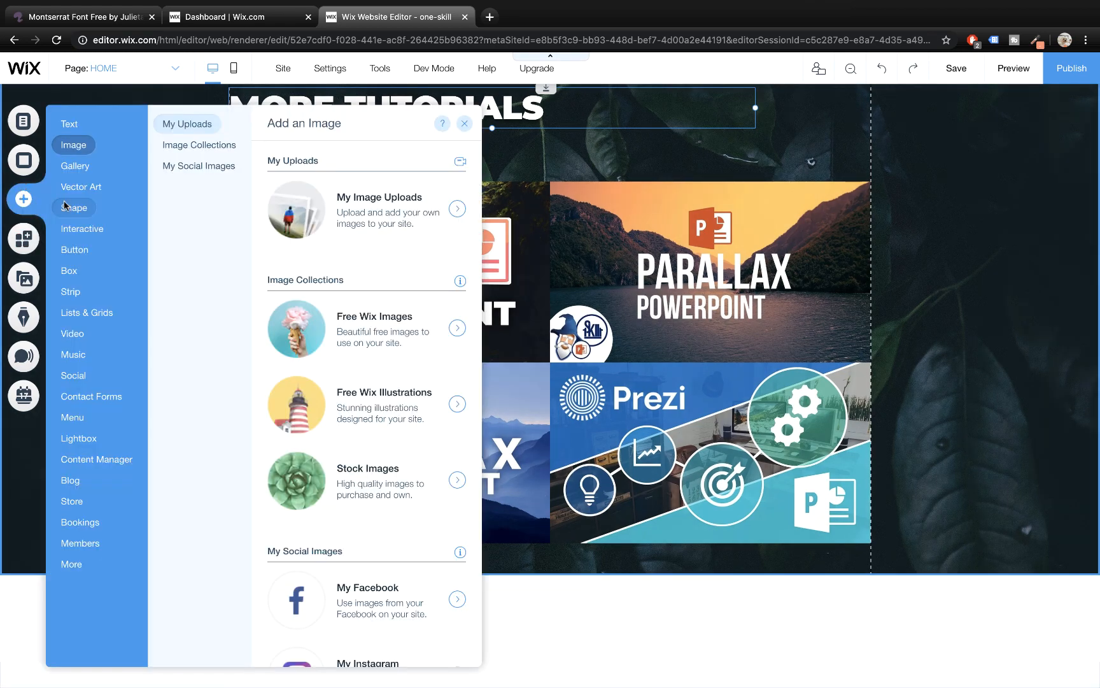
{"action": "mouse_move", "coordinate": [73, 507]}
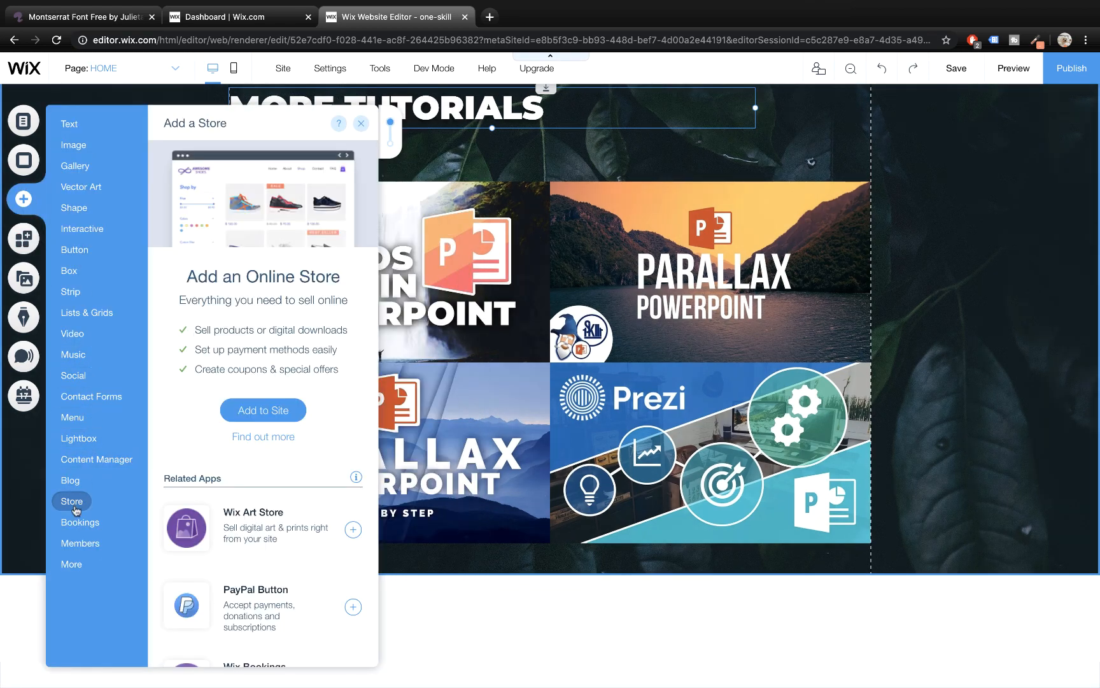
{"action": "mouse_move", "coordinate": [71, 291]}
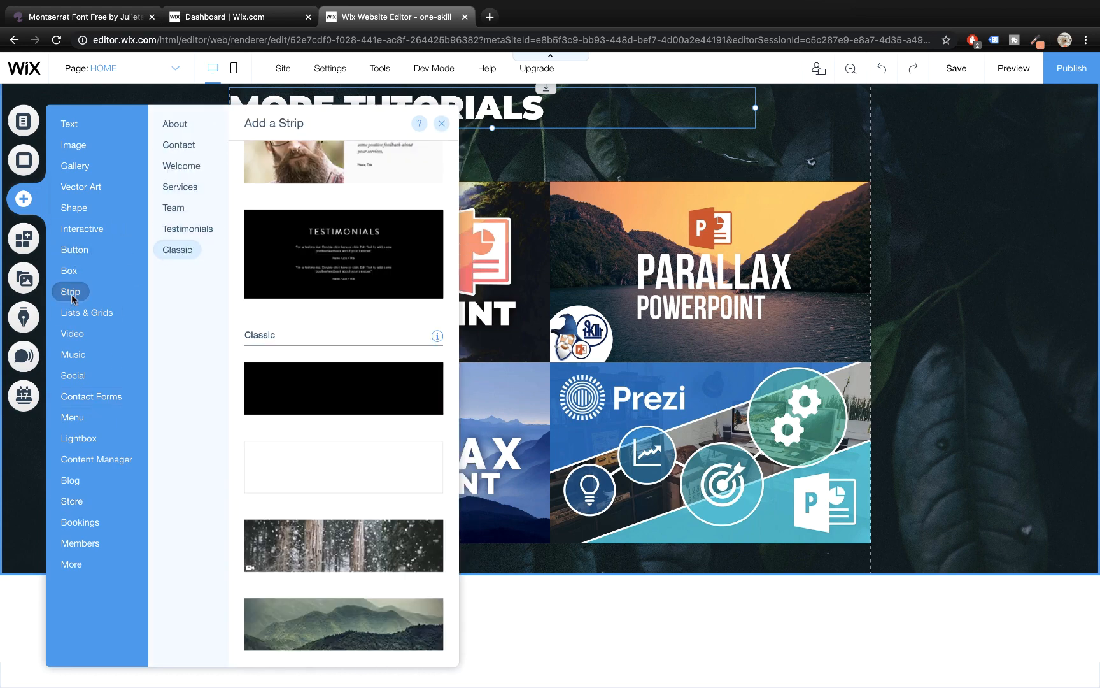
{"action": "left_click", "coordinate": [328, 376]}
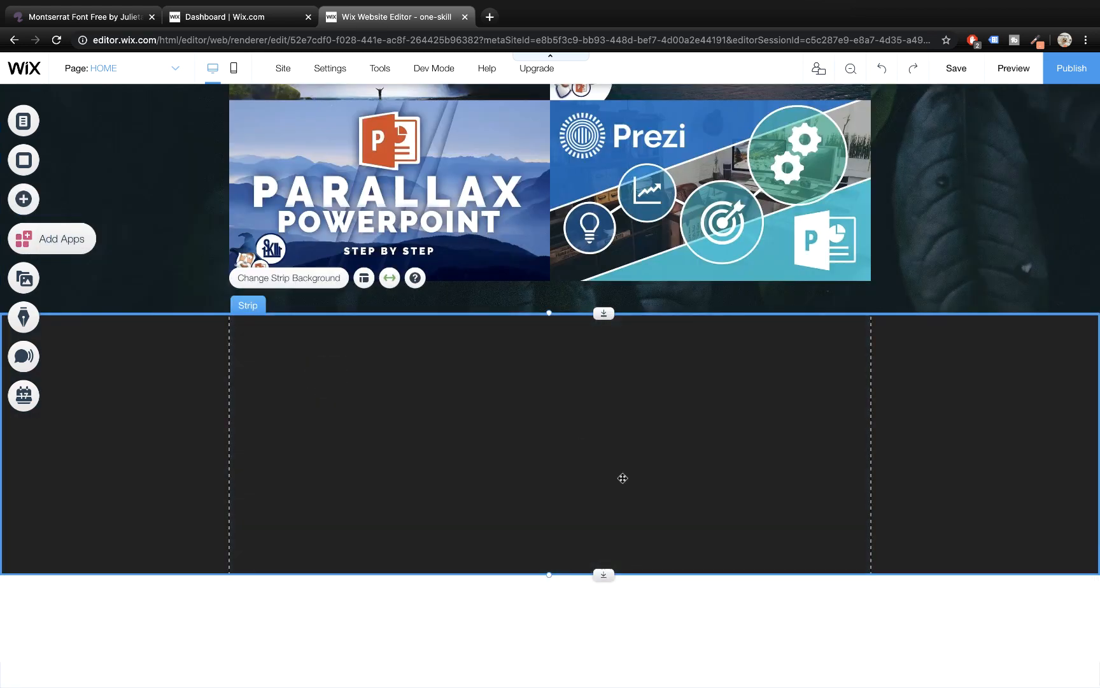
- Show the editing toolbar, set the new strip's height to 800 px, and hide the toolbar again
{"action": "mouse_move", "coordinate": [378, 67]}
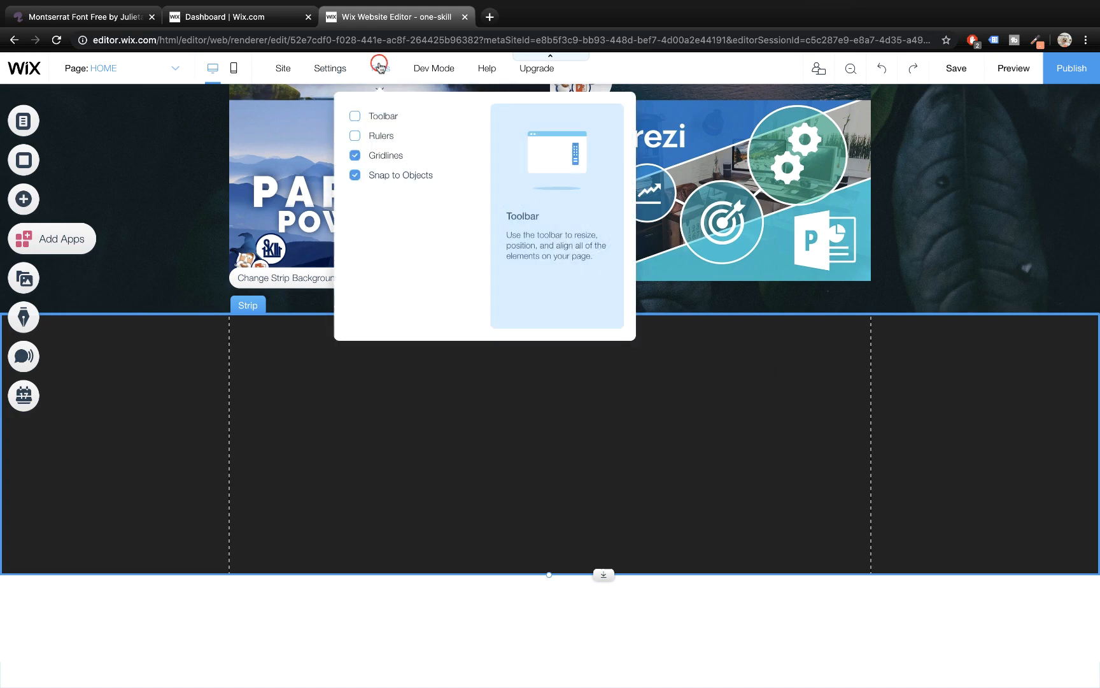
{"action": "left_click", "coordinate": [356, 118]}
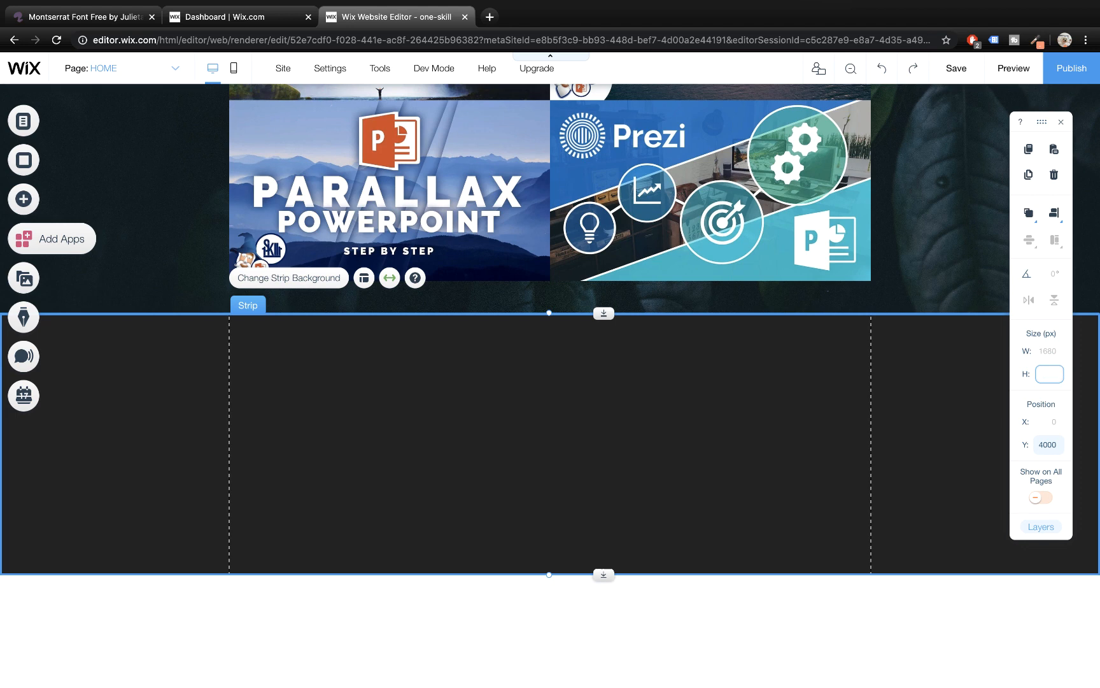
{"action": "key", "text": "Return"}
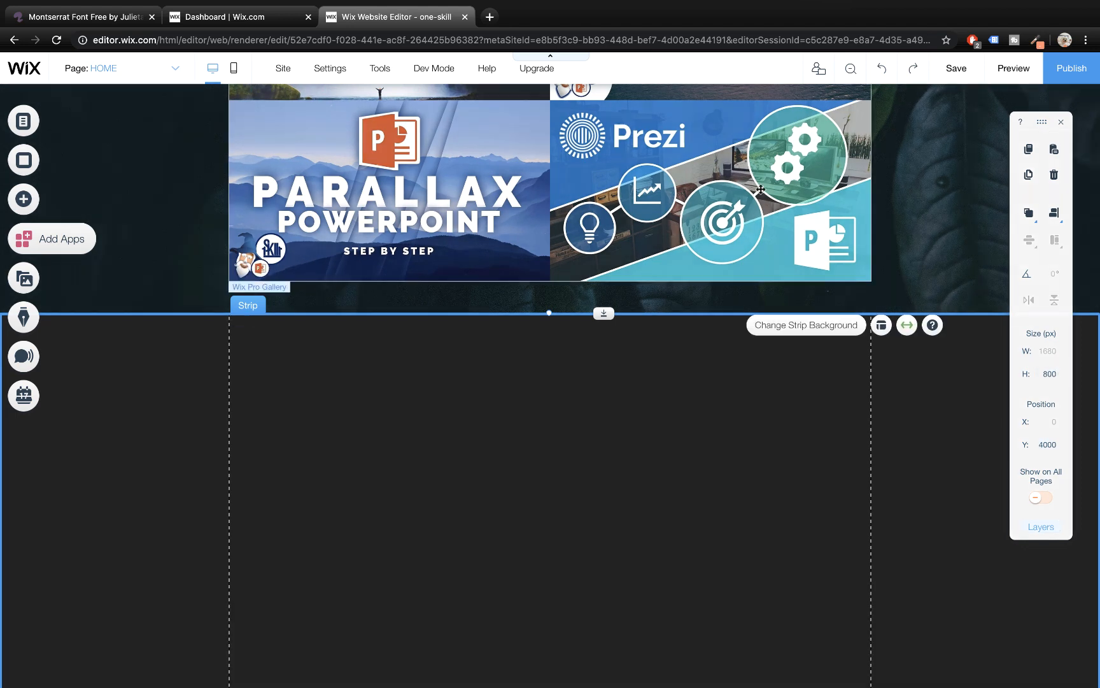
{"action": "left_click", "coordinate": [1061, 123]}
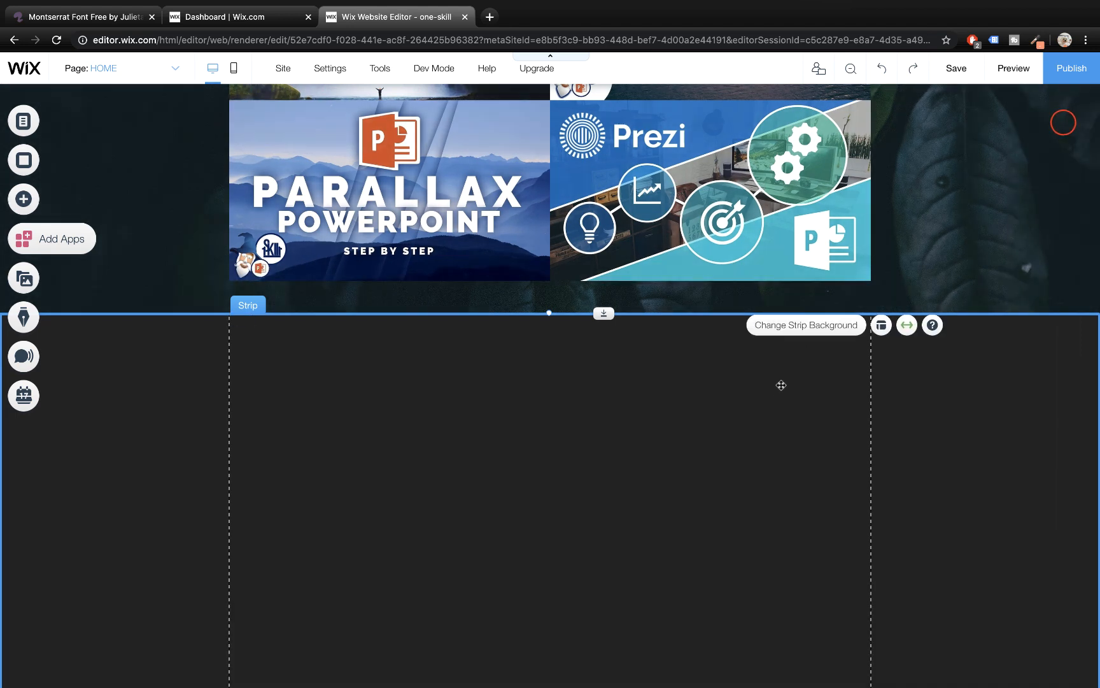
- Set the new strip's background to the site file "Second video background.mp4"
{"action": "left_click", "coordinate": [775, 326]}
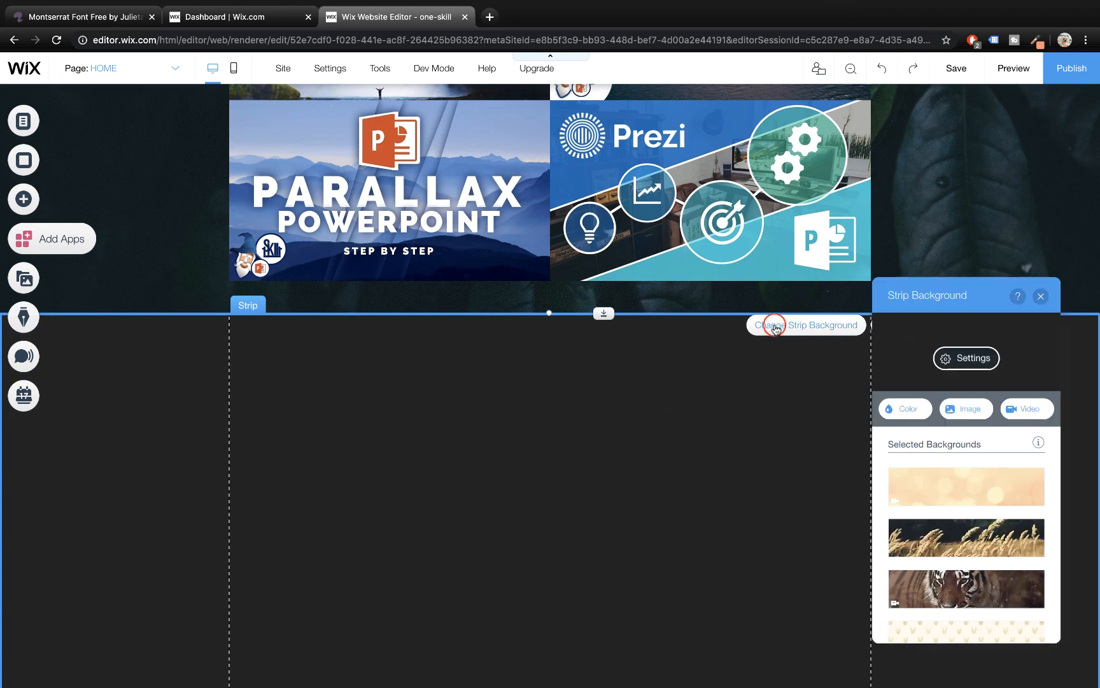
{"action": "left_click", "coordinate": [1030, 408]}
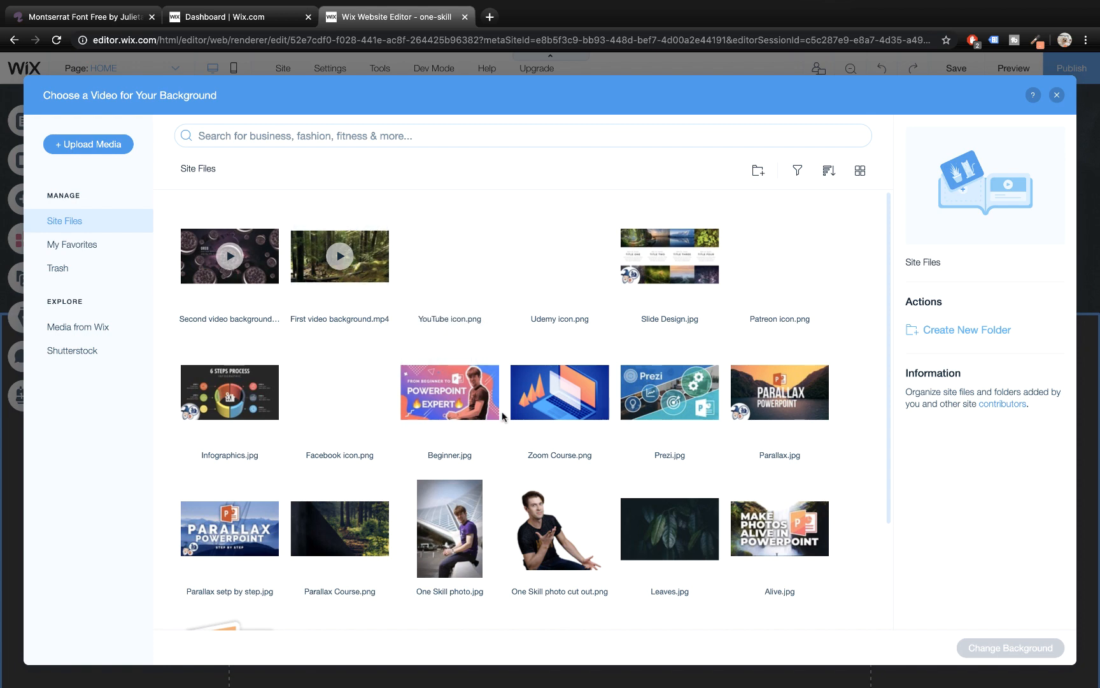
{"action": "scroll", "coordinate": [506, 415], "scroll_direction": "down", "scroll_amount": 2}
{"action": "scroll", "coordinate": [507, 415], "scroll_direction": "up", "scroll_amount": 2}
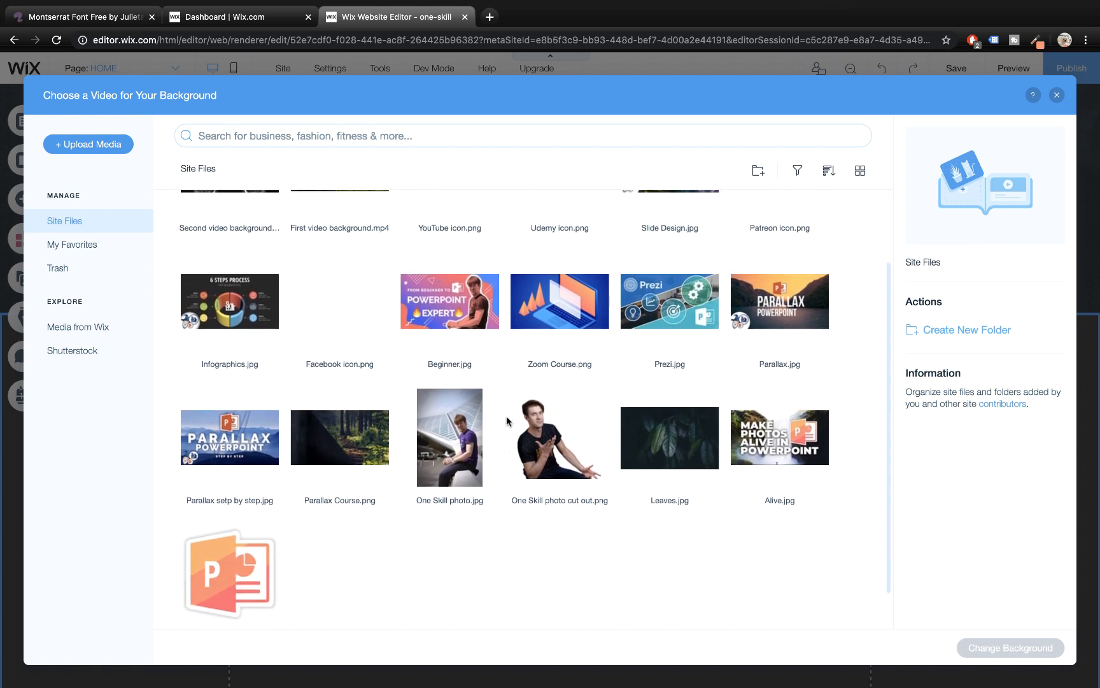
{"action": "left_click", "coordinate": [229, 264]}
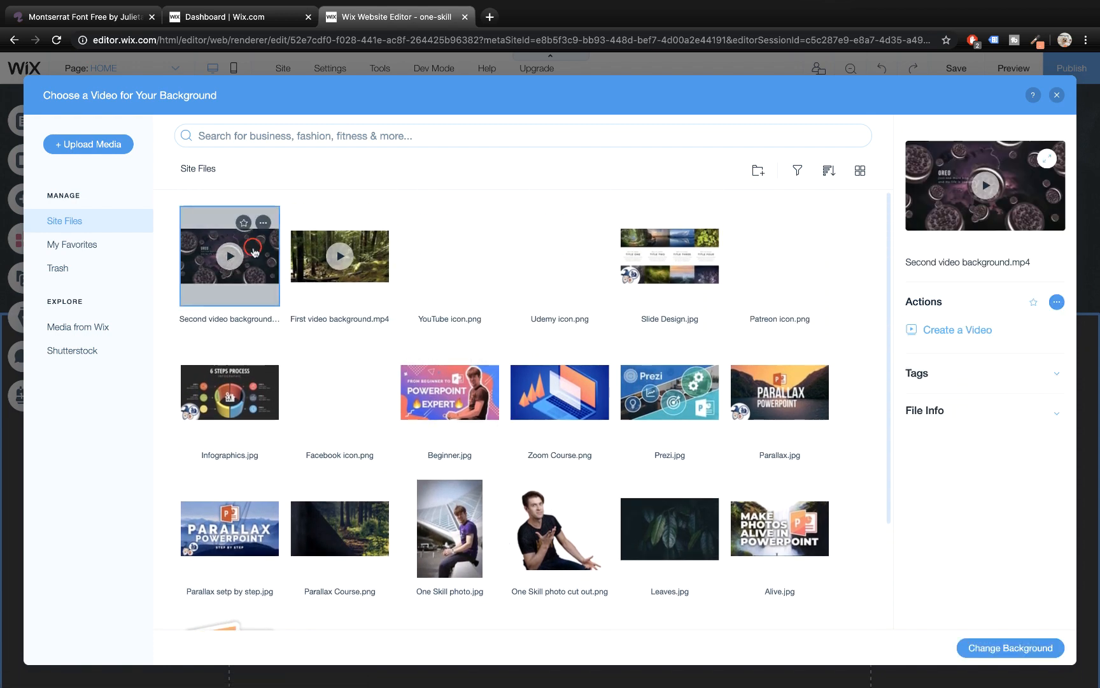
{"action": "left_click", "coordinate": [1006, 647]}
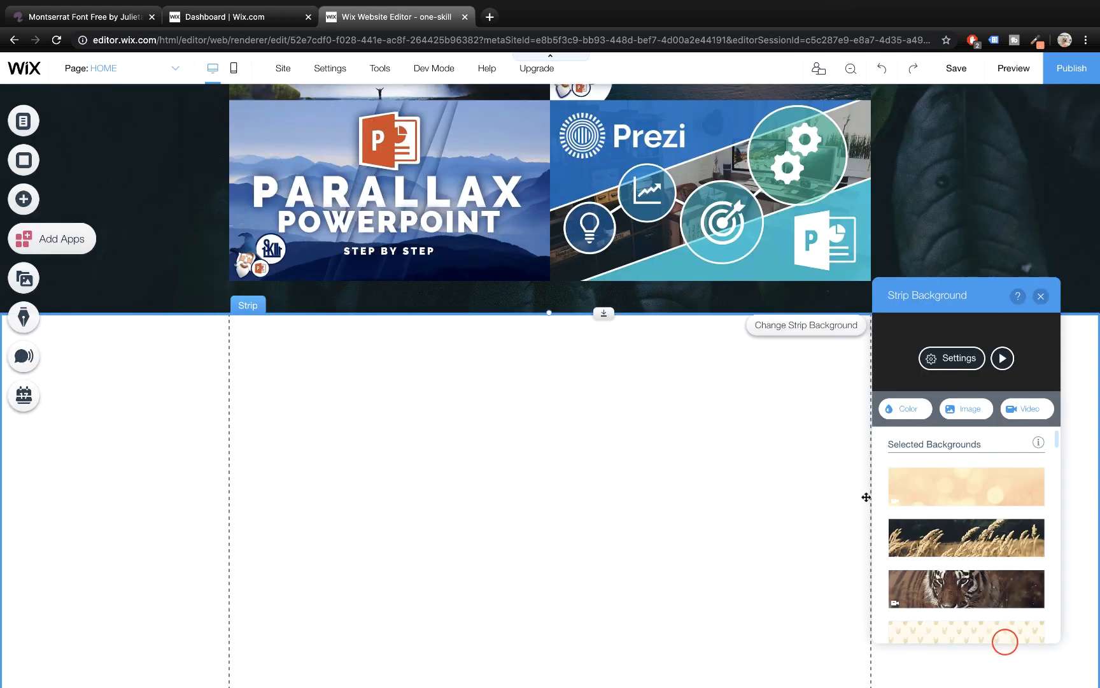
{"action": "scroll", "coordinate": [749, 455], "scroll_direction": "down", "scroll_amount": 5}
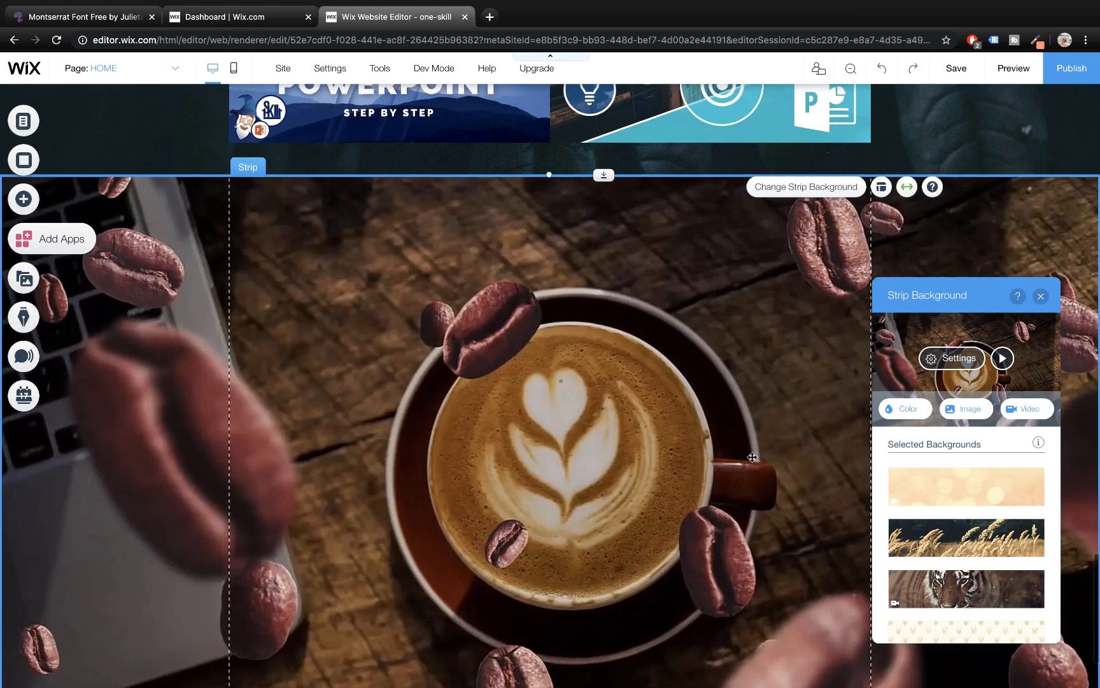
- Preview the site and check how the coffee beans video background plays in the new strip
{"action": "scroll", "coordinate": [765, 460], "scroll_direction": "up", "scroll_amount": 3}
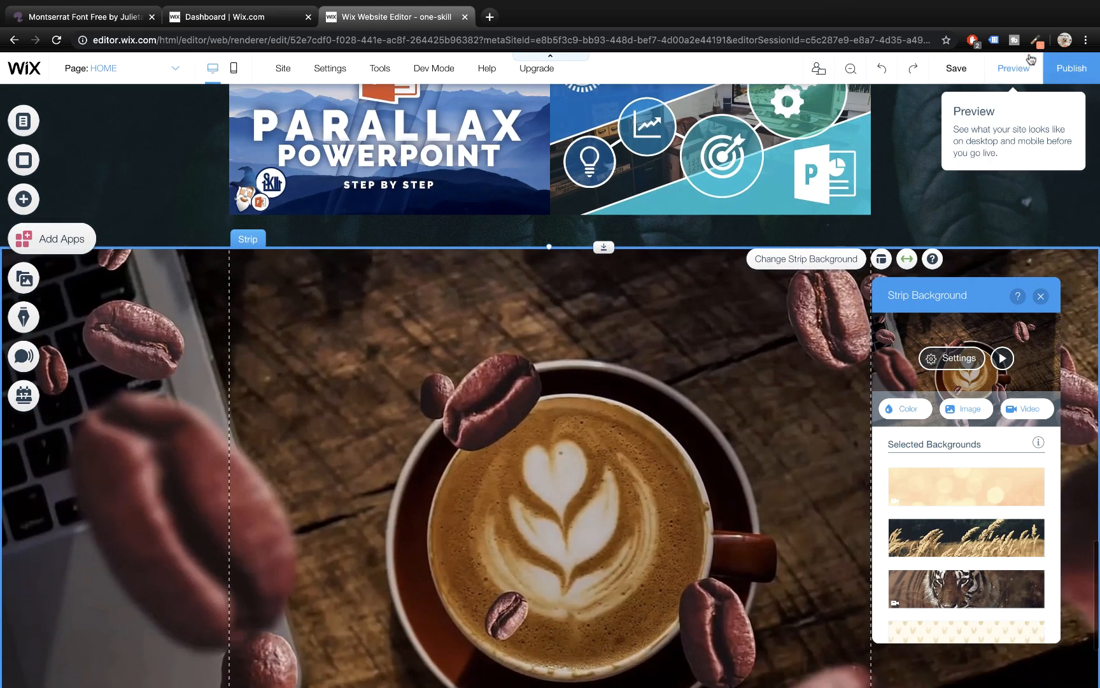
{"action": "left_click", "coordinate": [1020, 68]}
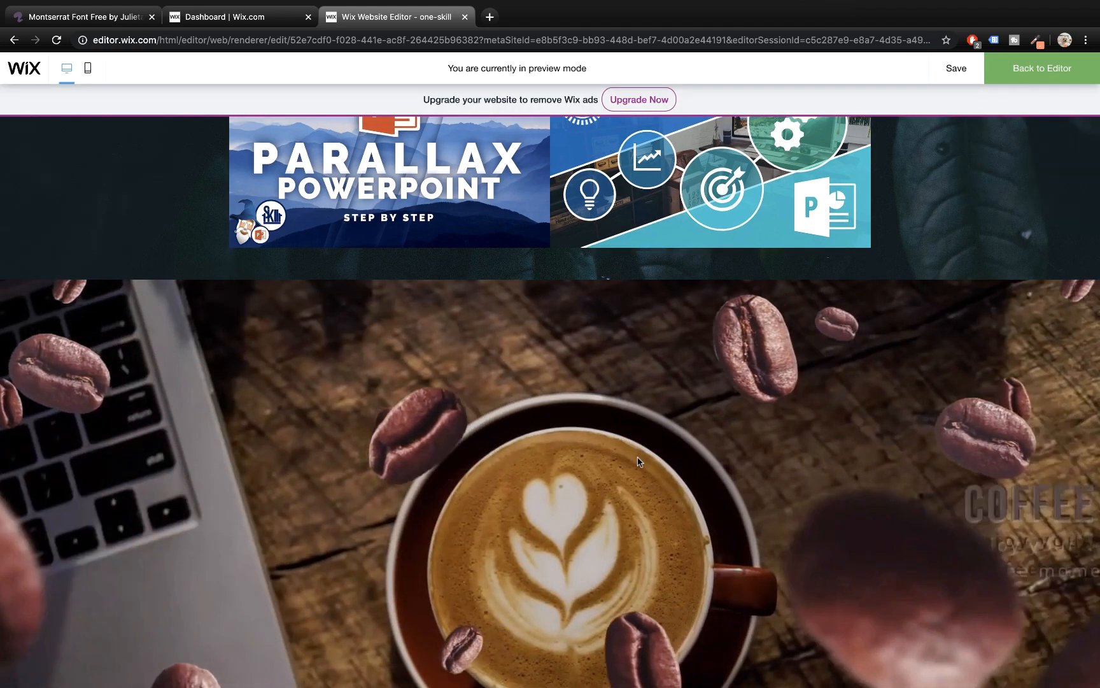
{"action": "scroll", "coordinate": [639, 459], "scroll_direction": "down", "scroll_amount": 5}
{"action": "scroll", "coordinate": [638, 456], "scroll_direction": "up", "scroll_amount": 3}
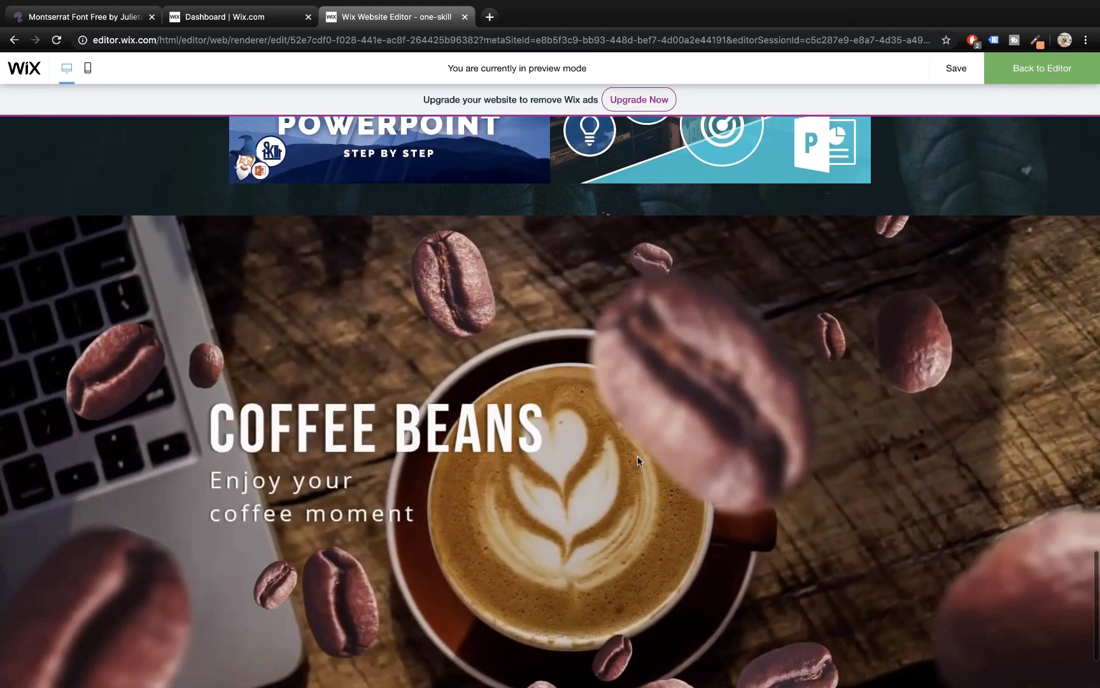
{"action": "scroll", "coordinate": [637, 456], "scroll_direction": "down", "scroll_amount": 3}
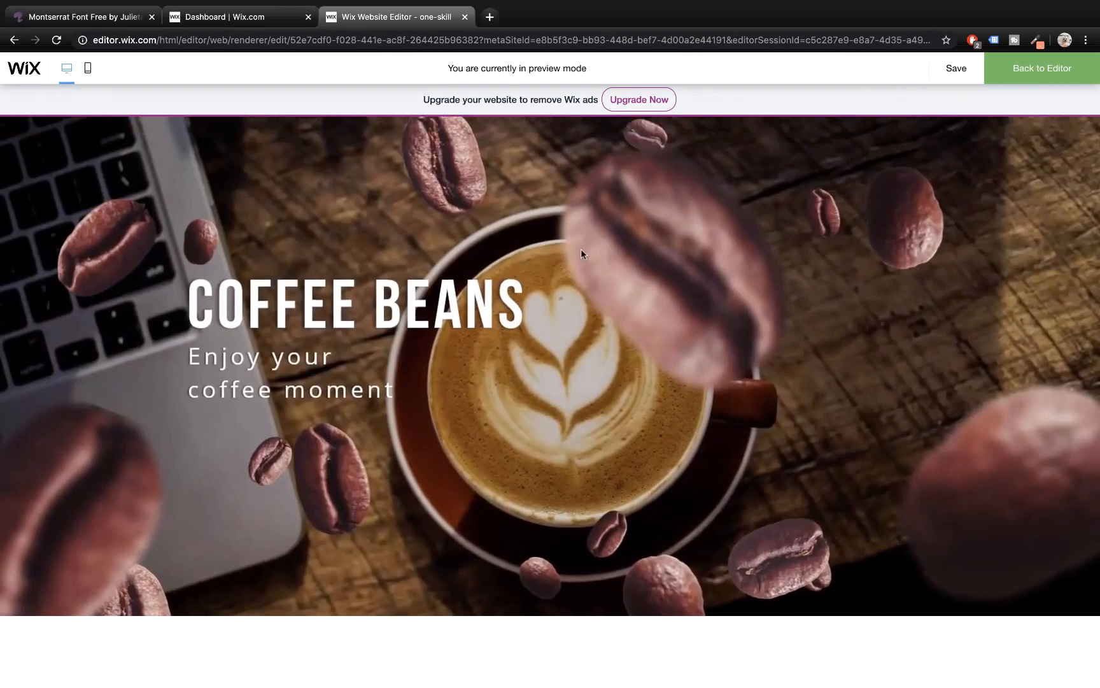
{"action": "scroll", "coordinate": [581, 251], "scroll_direction": "up", "scroll_amount": 3}
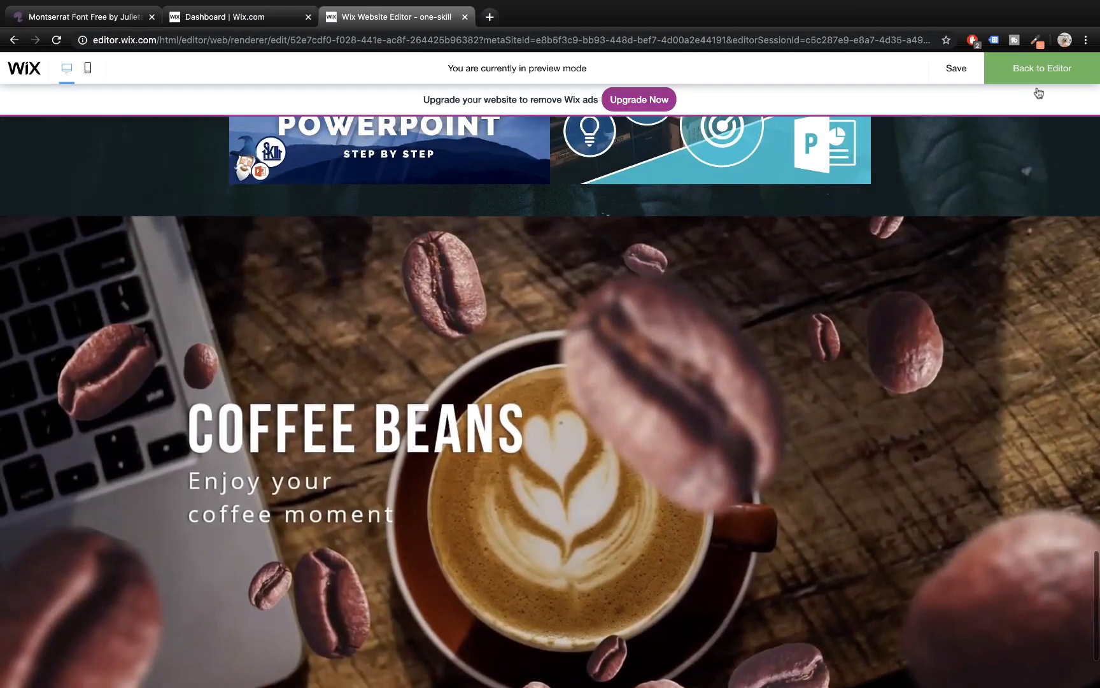
- Leave the preview and give the coffee strip's video background a black overlay colour at 50% opacity
{"action": "left_click", "coordinate": [1047, 76]}
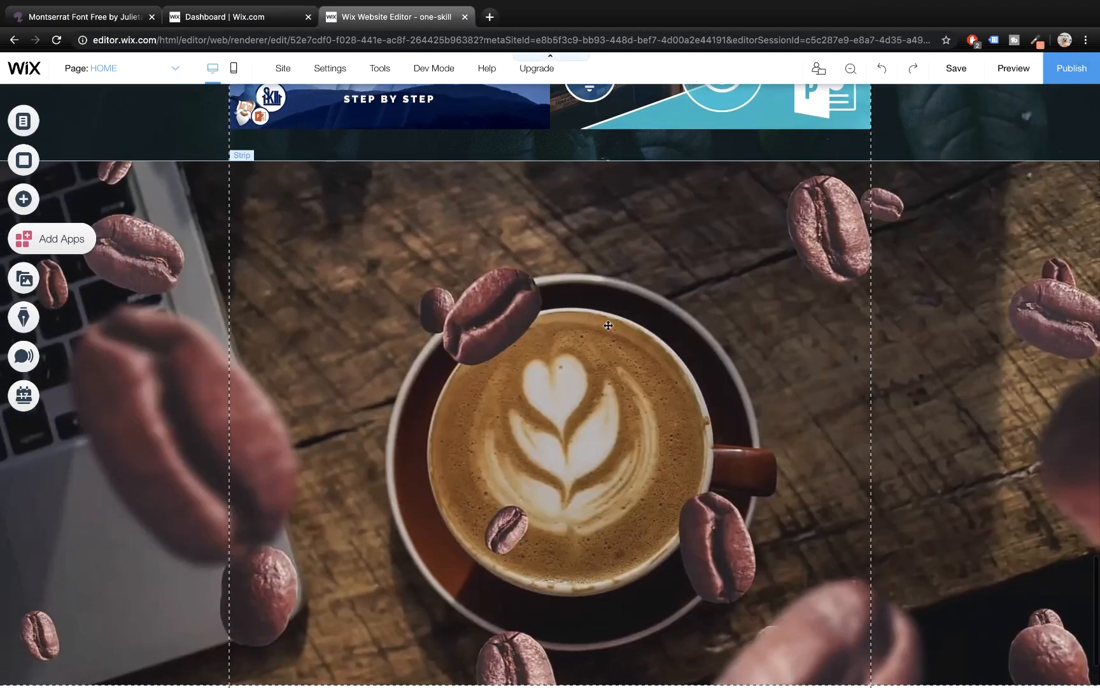
{"action": "left_click", "coordinate": [694, 248]}
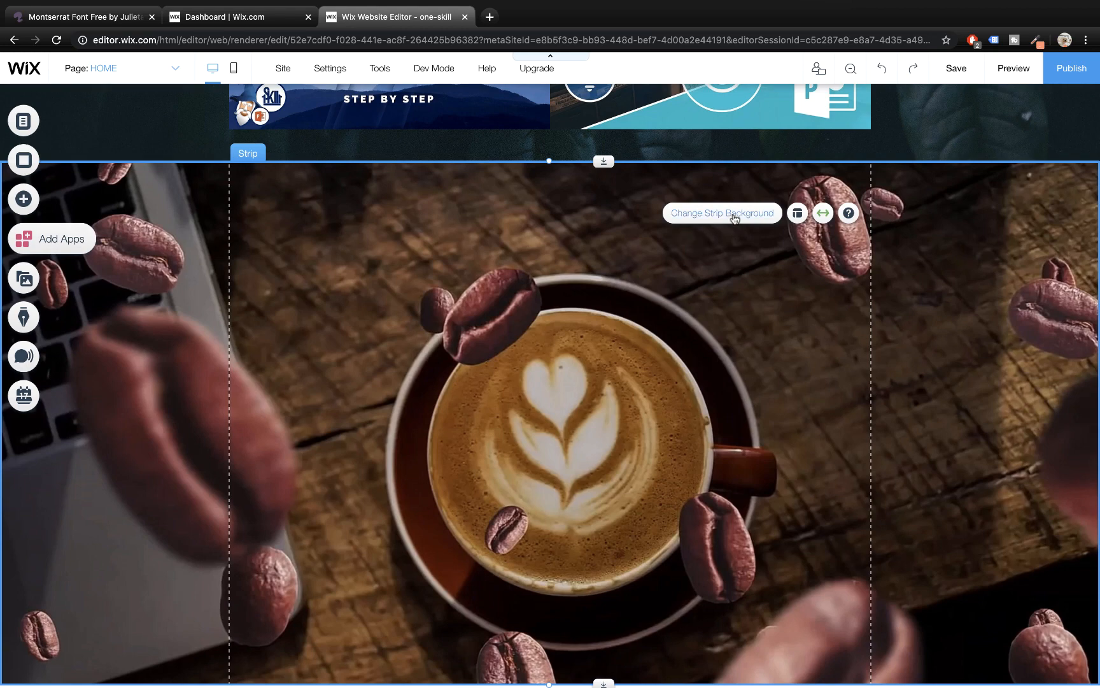
{"action": "left_click", "coordinate": [734, 216]}
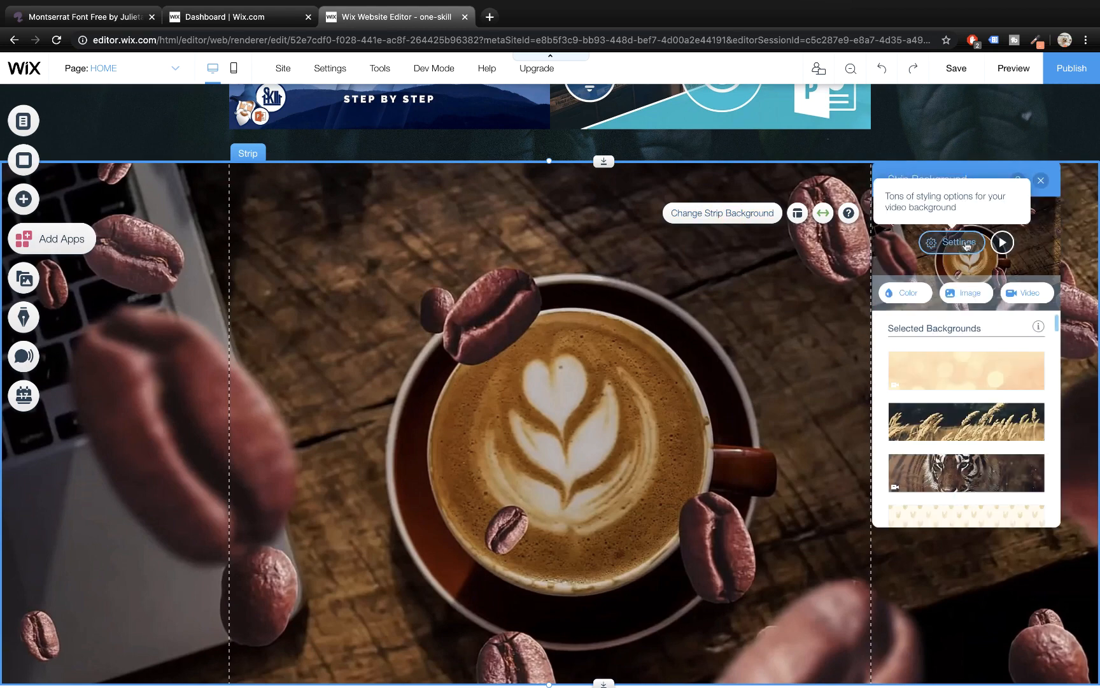
{"action": "left_click", "coordinate": [959, 242]}
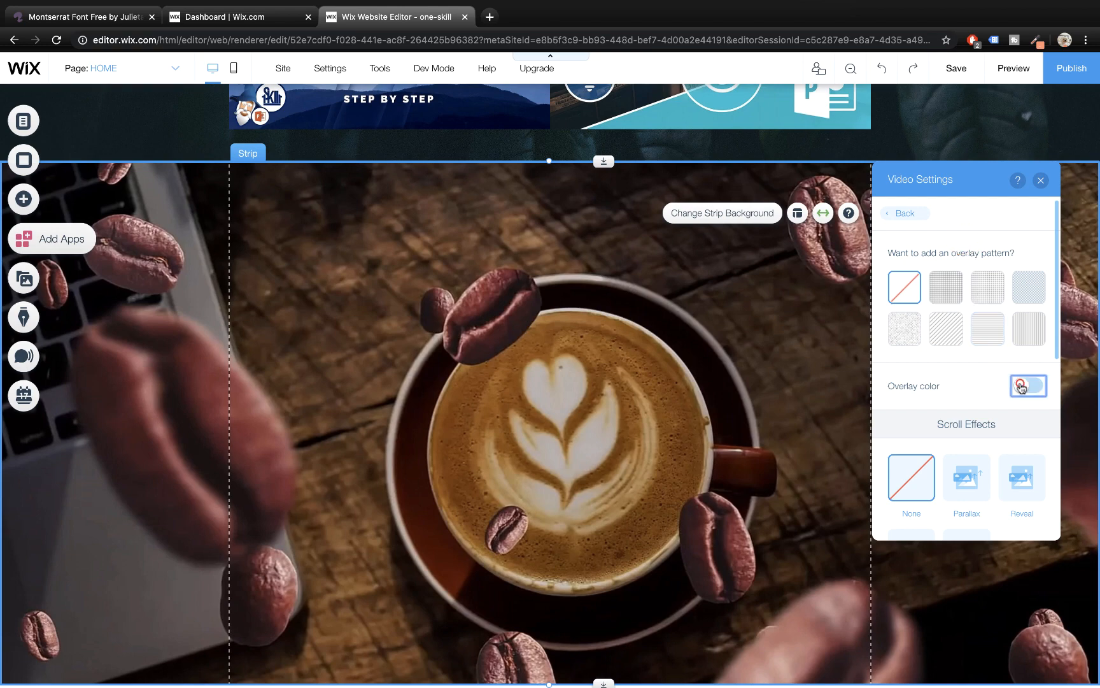
{"action": "left_click", "coordinate": [1021, 387]}
{"action": "scroll", "coordinate": [1021, 386], "scroll_direction": "down", "scroll_amount": 1}
{"action": "left_click", "coordinate": [1036, 419]}
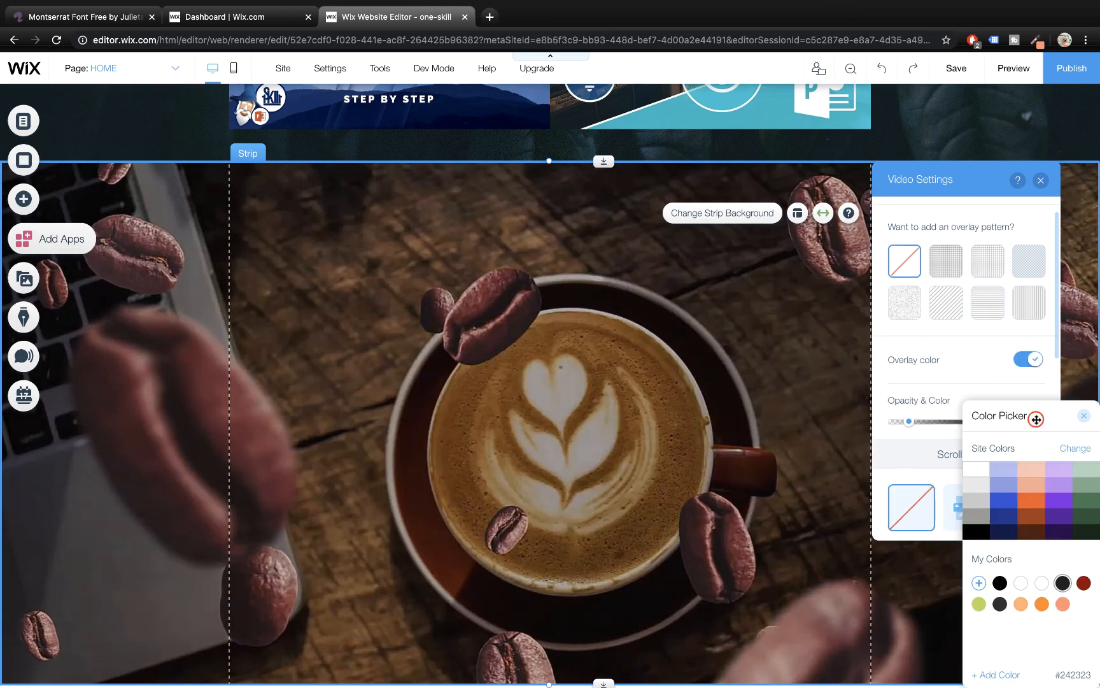
{"action": "left_click", "coordinate": [977, 533]}
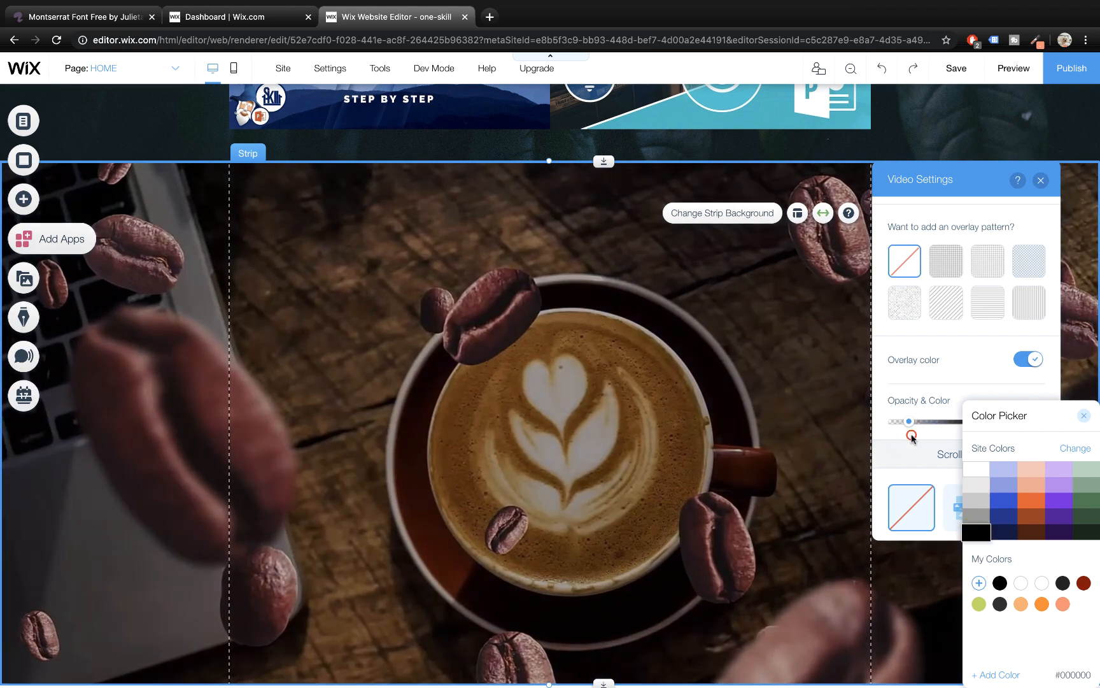
{"action": "left_click", "coordinate": [912, 436]}
{"action": "left_click_drag", "start_coordinate": [909, 421], "coordinate": [933, 423]}
{"action": "scroll", "coordinate": [979, 344], "scroll_direction": "up", "scroll_amount": 1}
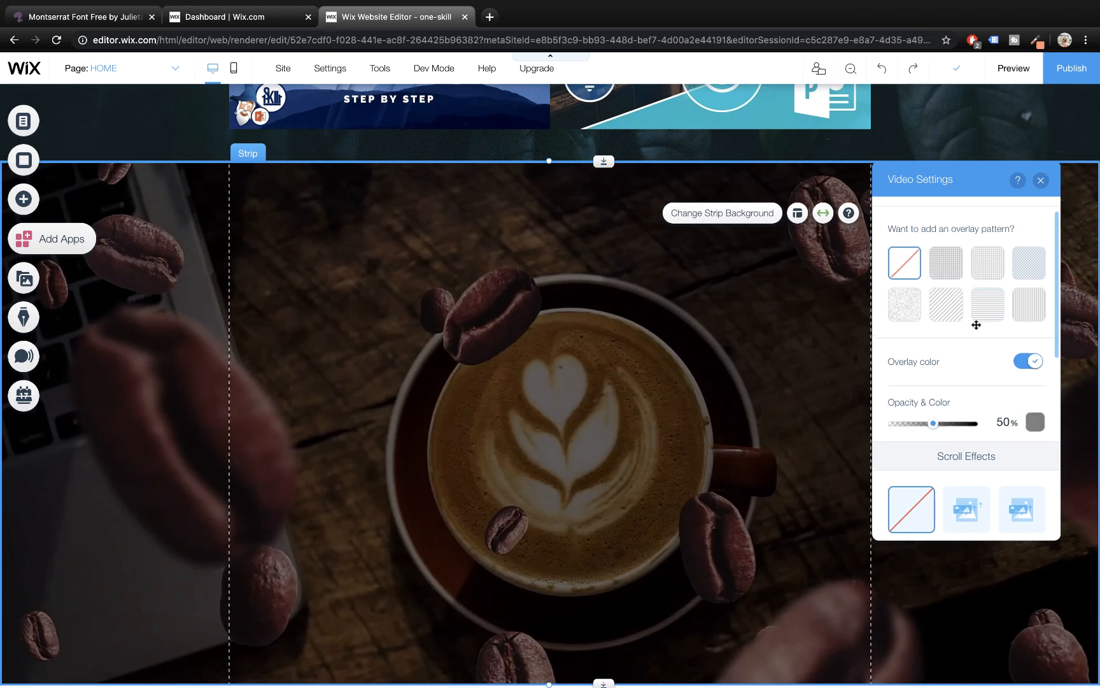
{"action": "left_click", "coordinate": [1041, 183]}
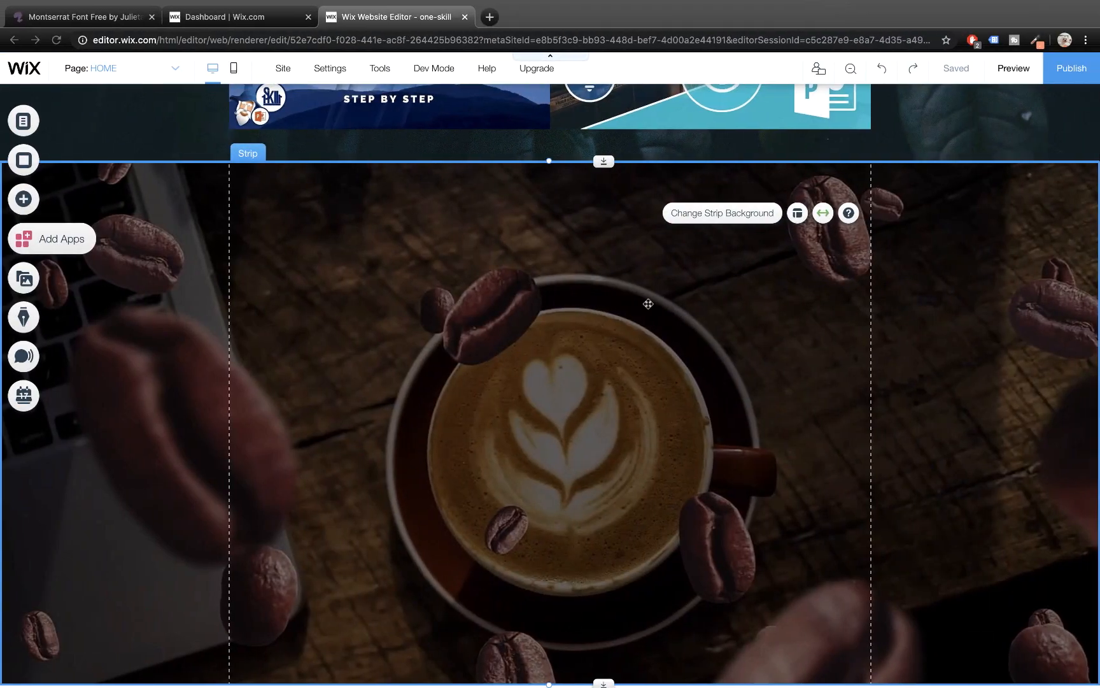
- Copy the "MORE TUTORIALS" heading and "WATCH NOW" subtitle into the coffee strip and shift them slightly up
{"action": "scroll", "coordinate": [647, 304], "scroll_direction": "up", "scroll_amount": 10}
{"action": "left_click", "coordinate": [331, 318]}
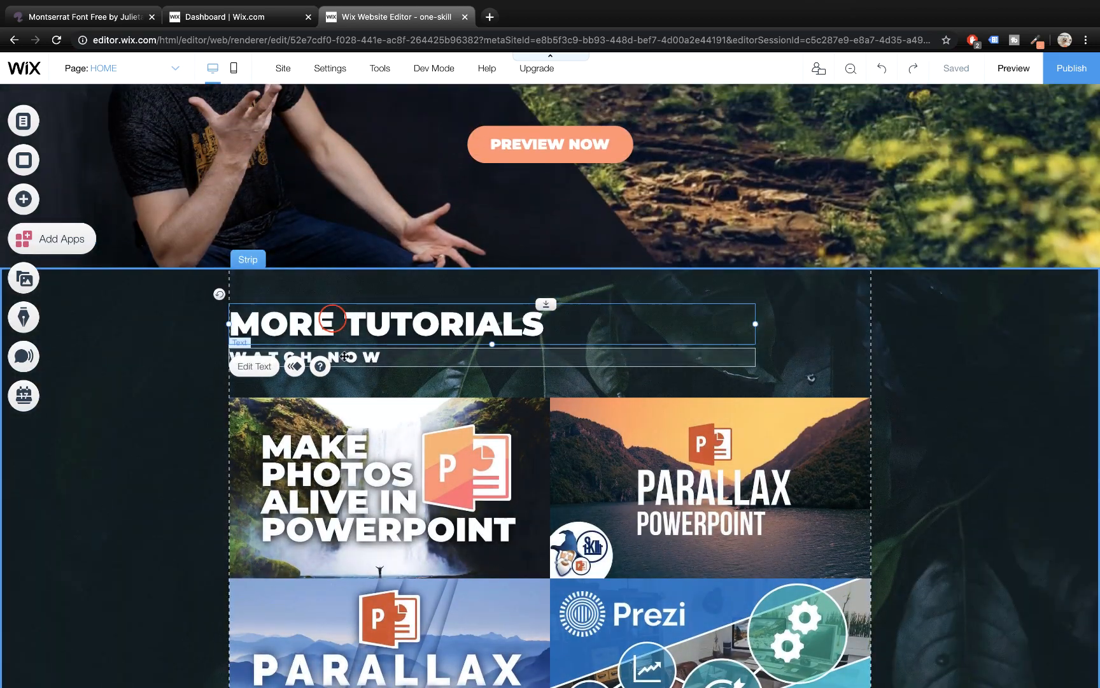
{"action": "left_click", "coordinate": [344, 355], "text": "shift"}
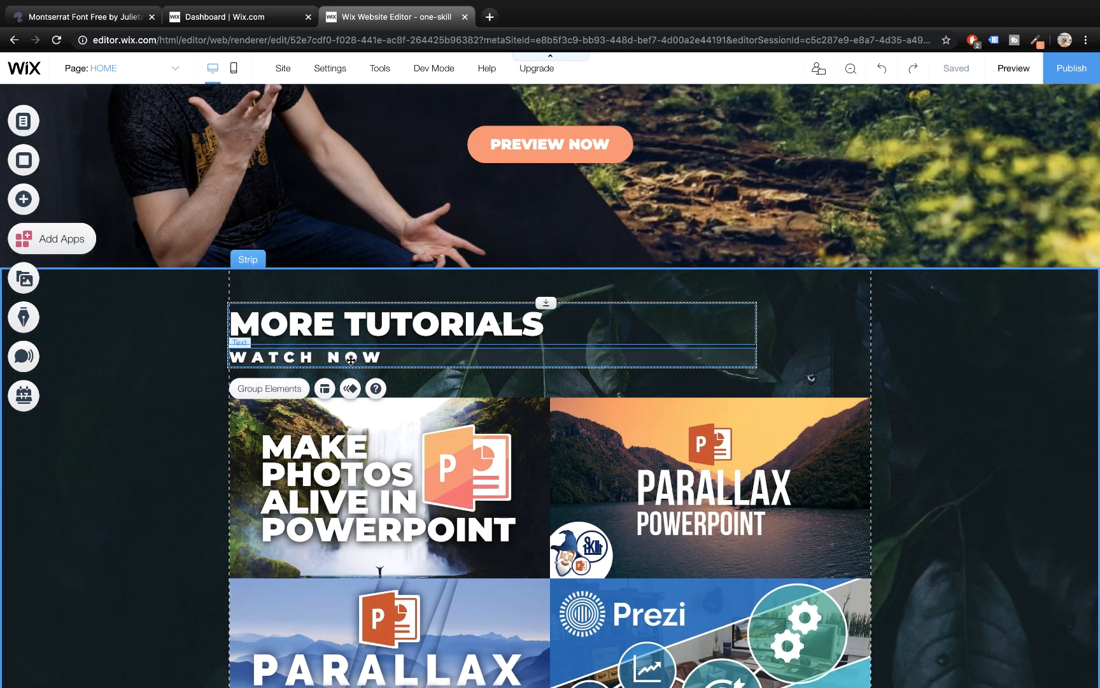
{"action": "scroll", "coordinate": [351, 360], "scroll_direction": "down", "scroll_amount": 9}
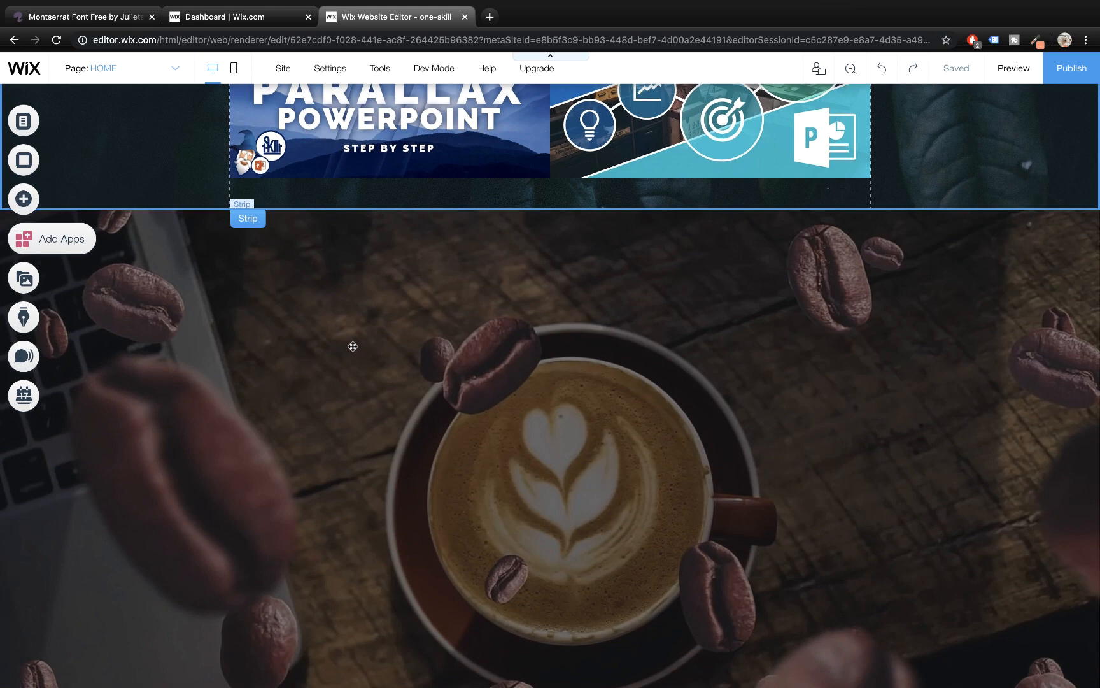
{"action": "key", "text": "ctrl+v"}
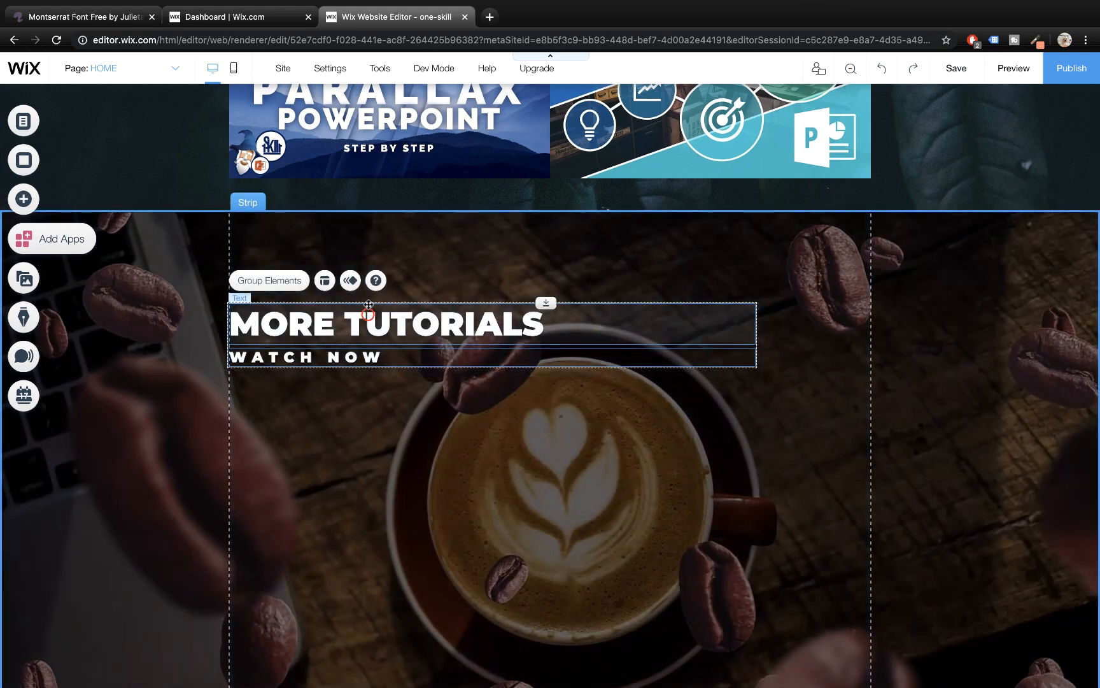
{"action": "left_click_drag", "start_coordinate": [368, 307], "coordinate": [369, 299]}
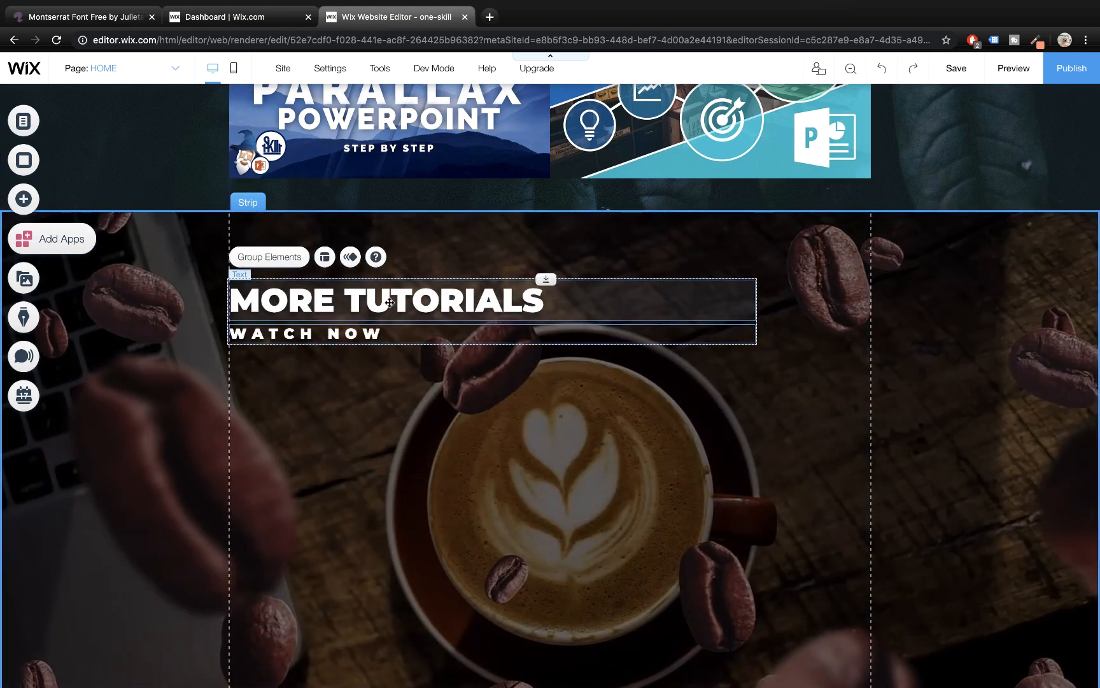
{"action": "left_click", "coordinate": [371, 392]}
- Change the copied heading to "ABOUT ME" and its subtitle to "ONE SKILL"
{"action": "double_click", "coordinate": [365, 300]}
{"action": "type", "text": "ABOUT ME"}
{"action": "double_click", "coordinate": [352, 331]}
{"action": "type", "text": "ONE SKILL"}
- Add a themed paragraph text and place it below the "ONE SKILL" subtitle, aligned with its left edge
{"action": "left_click", "coordinate": [24, 199]}
{"action": "left_click", "coordinate": [75, 127]}
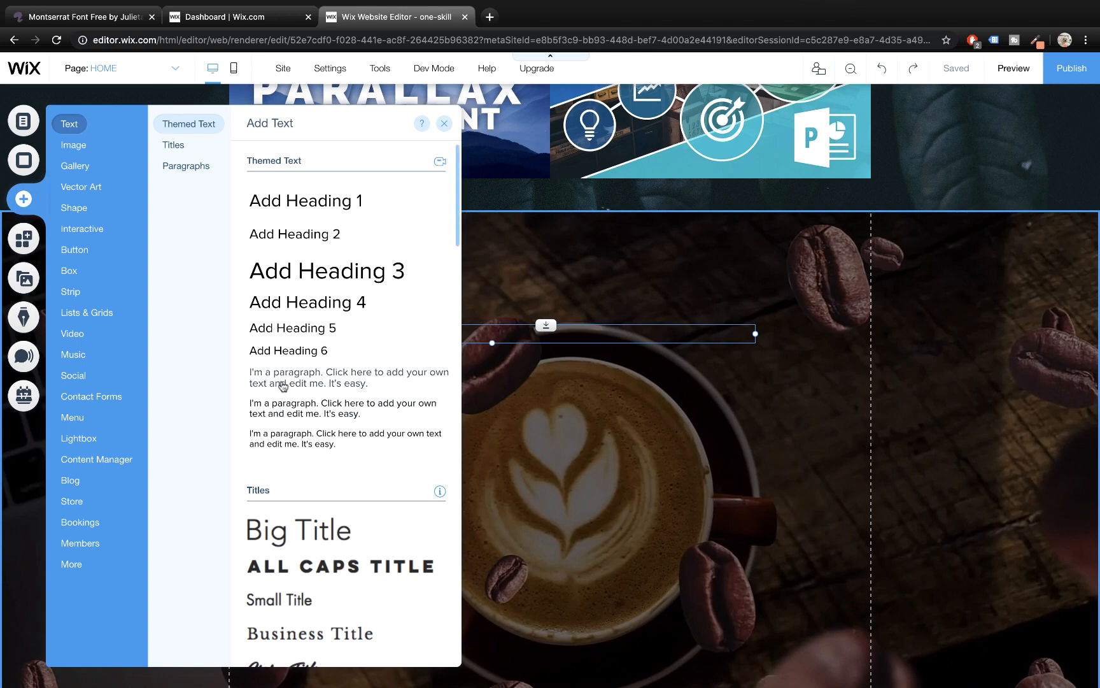
{"action": "left_click", "coordinate": [282, 384]}
{"action": "left_click_drag", "start_coordinate": [501, 387], "coordinate": [294, 387]}
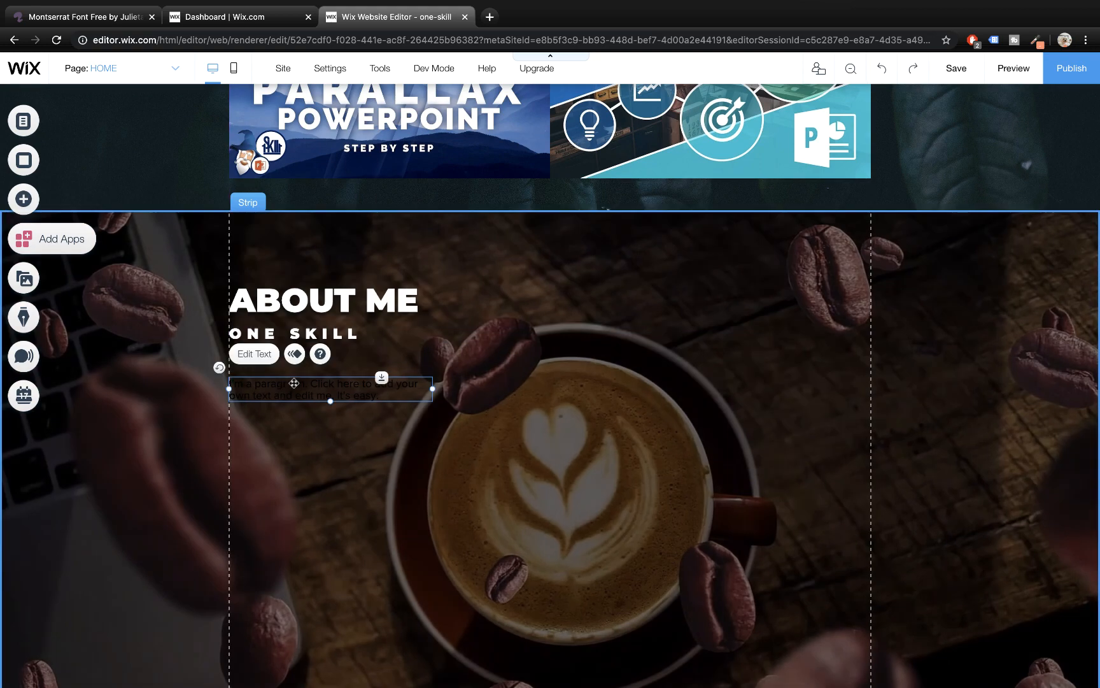
- Set the new paragraph's text colour to white (#FFFFFF)
{"action": "left_click", "coordinate": [254, 353]}
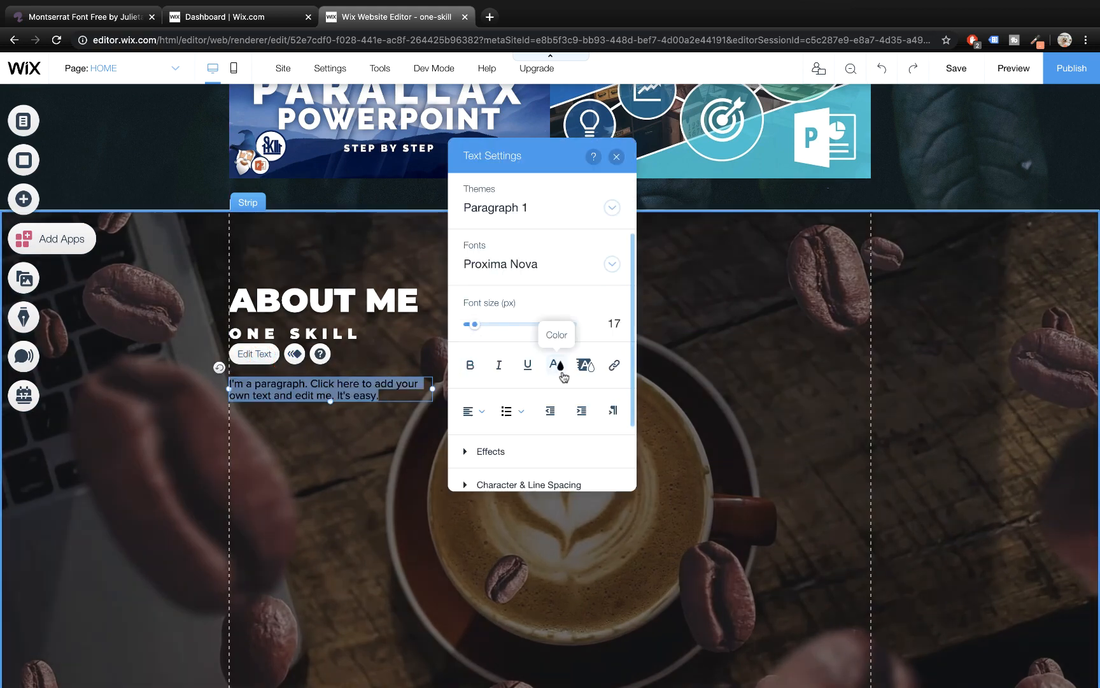
{"action": "left_click", "coordinate": [564, 375]}
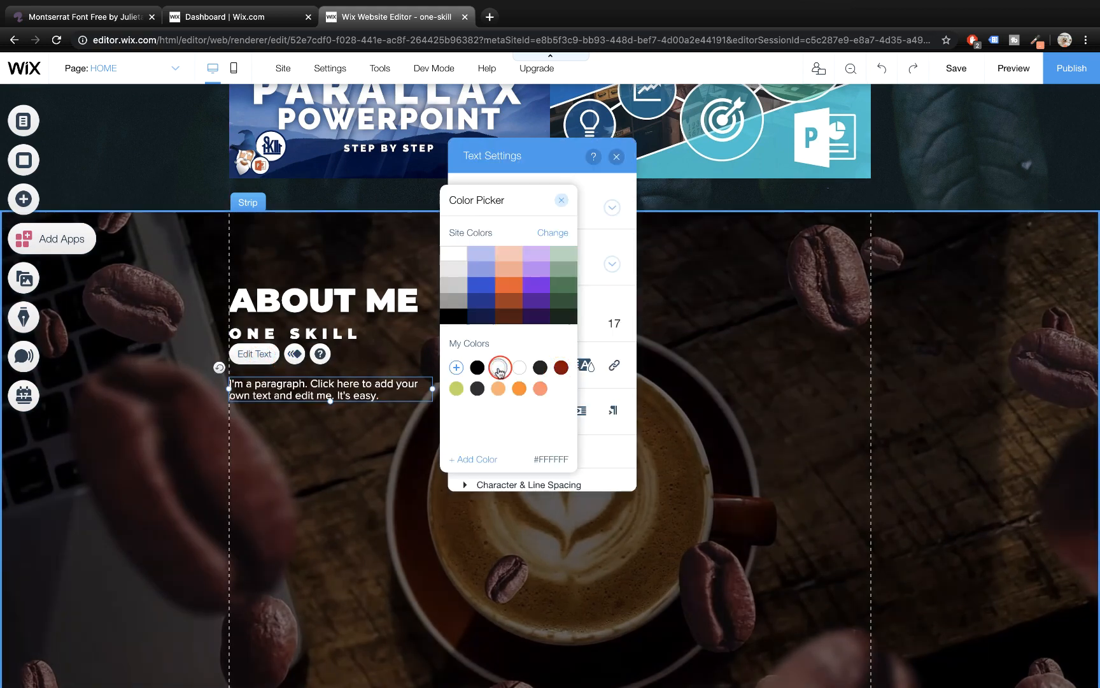
{"action": "left_click", "coordinate": [561, 199]}
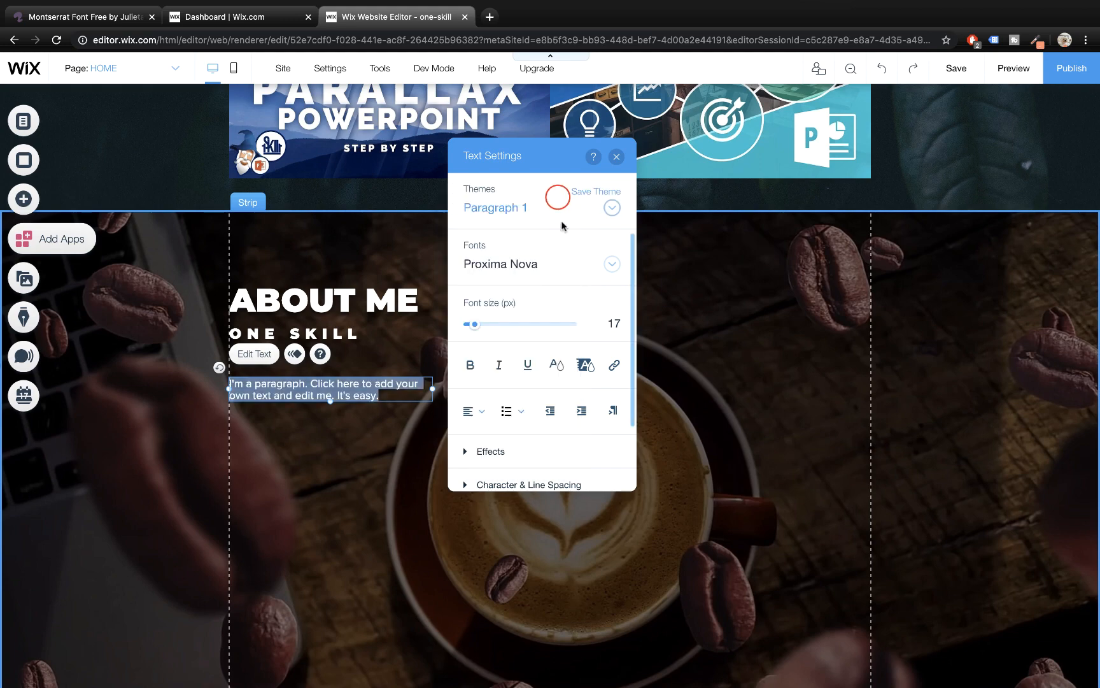
- Try the Montserrat Black font on the new paragraph
{"action": "left_click", "coordinate": [565, 265]}
{"action": "scroll", "coordinate": [566, 299], "scroll_direction": "up", "scroll_amount": 15}
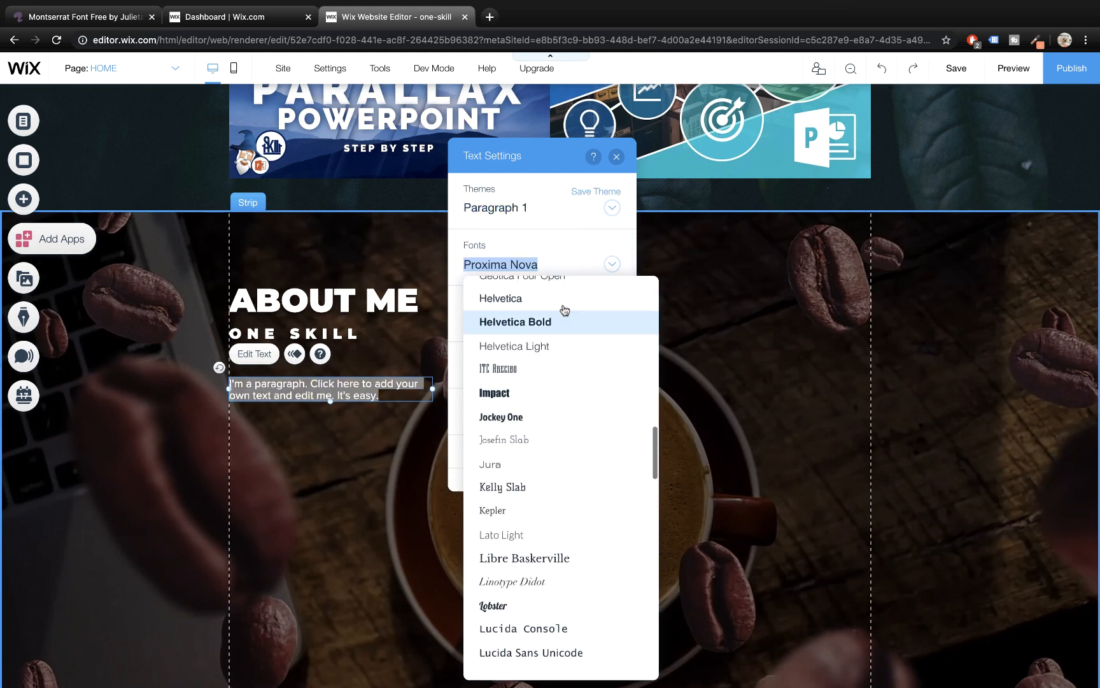
{"action": "left_click", "coordinate": [553, 312]}
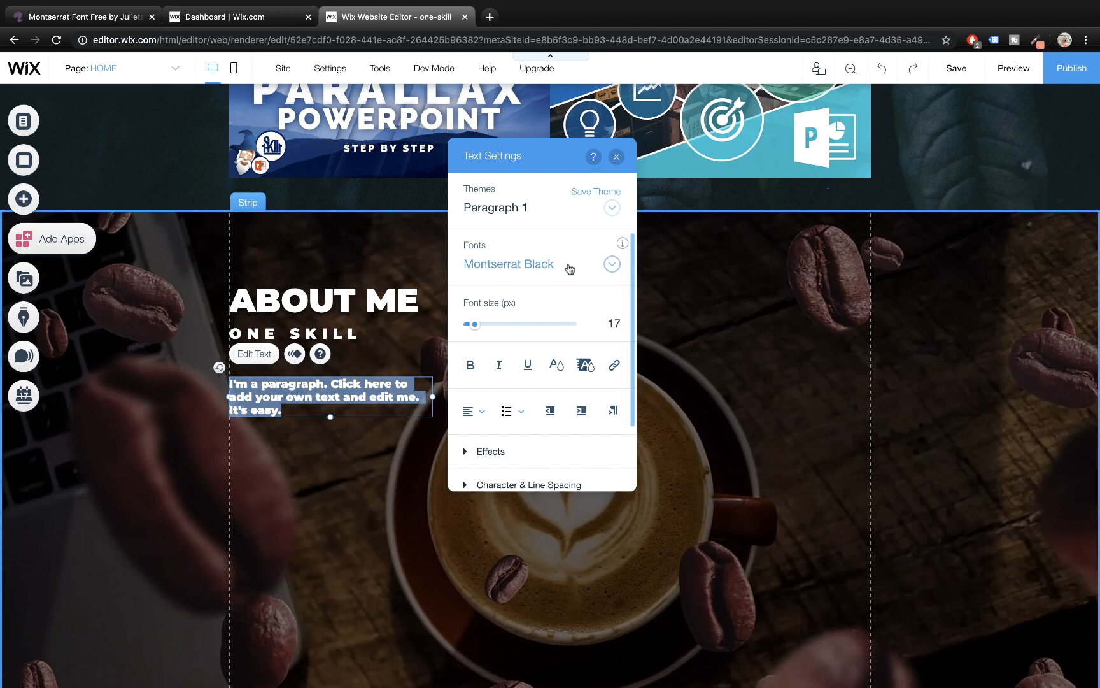
- Set the paragraph's font to regular Montserrat and its font size to 20 px
{"action": "left_click", "coordinate": [612, 263]}
{"action": "scroll", "coordinate": [553, 386], "scroll_direction": "down", "scroll_amount": 10}
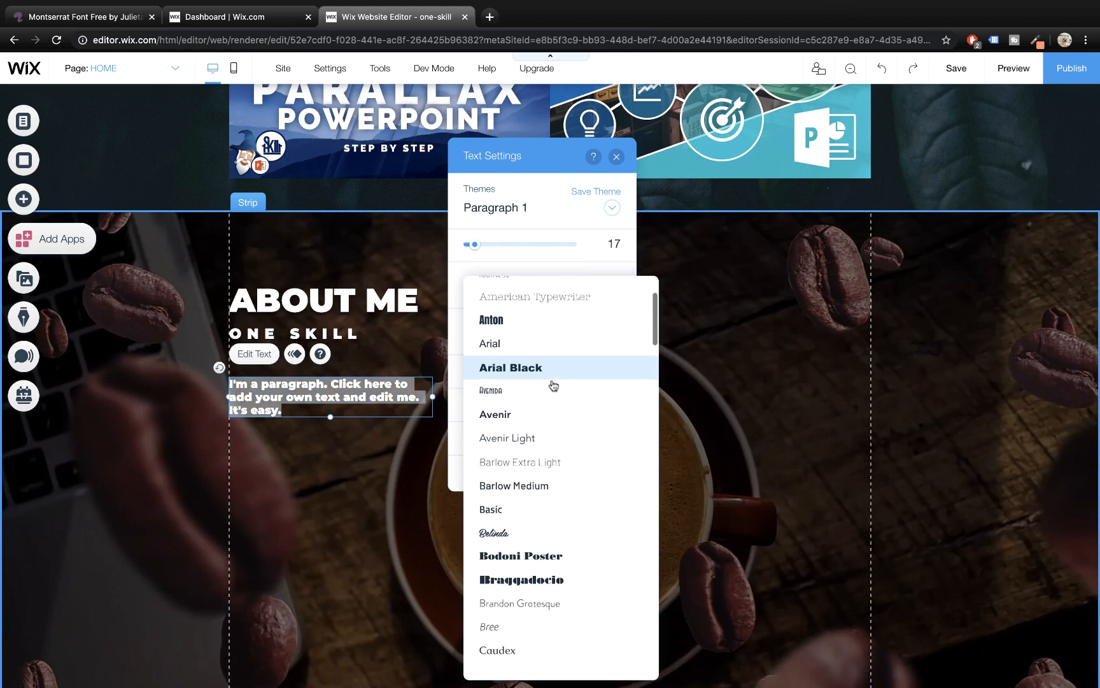
{"action": "scroll", "coordinate": [553, 386], "scroll_direction": "down", "scroll_amount": 10}
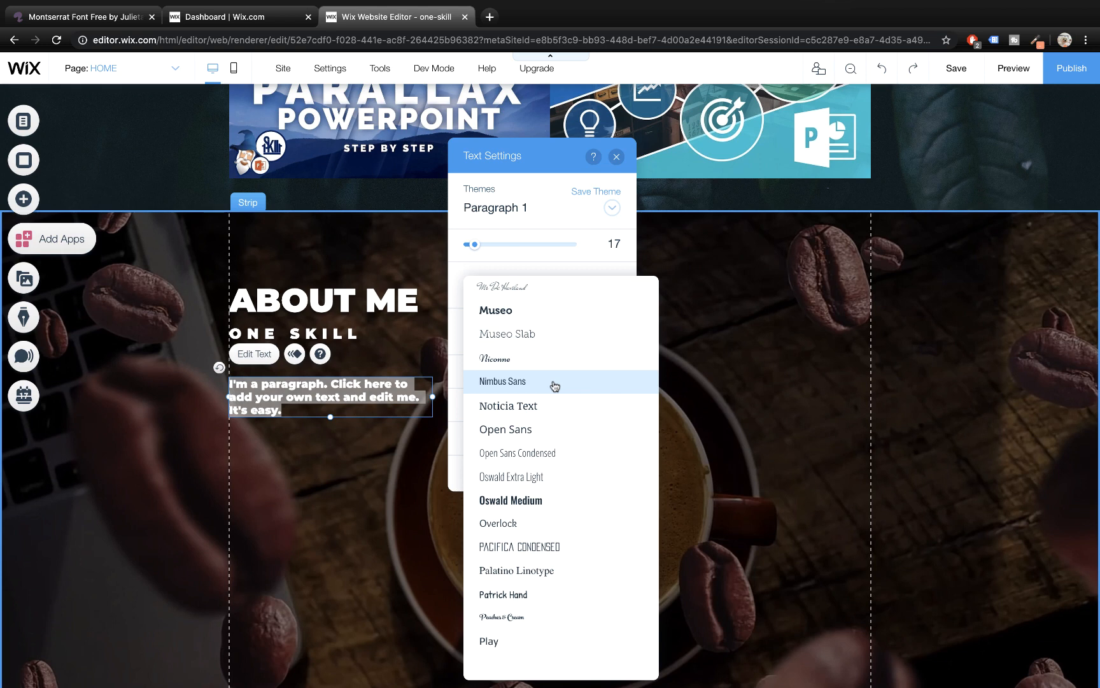
{"action": "scroll", "coordinate": [555, 386], "scroll_direction": "up", "scroll_amount": 3}
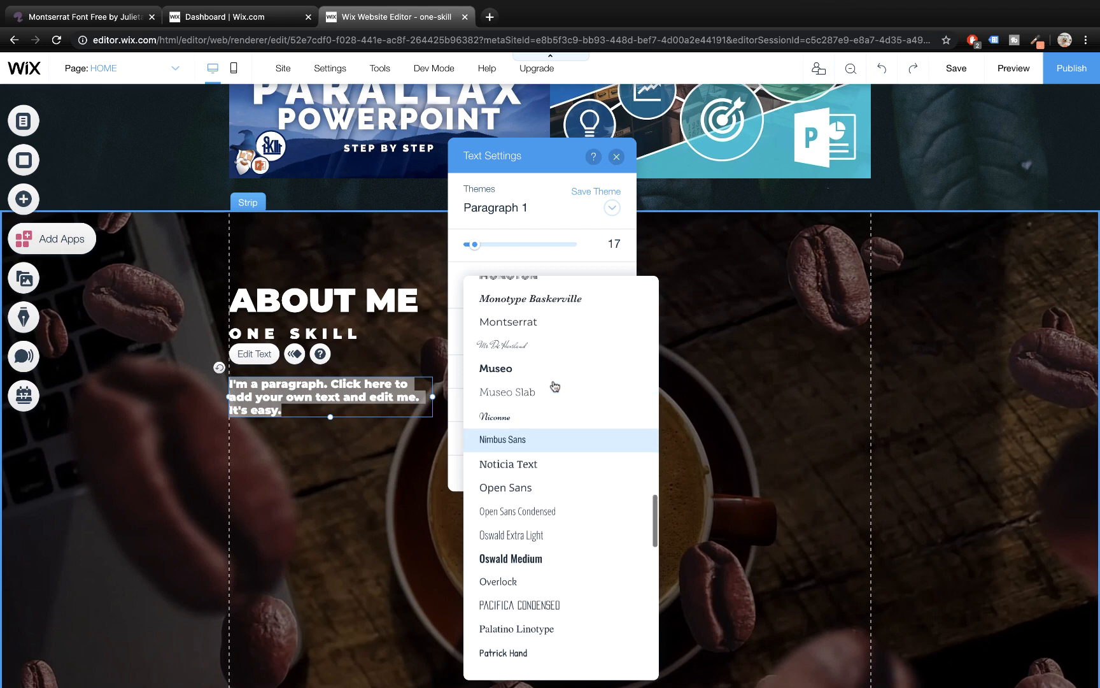
{"action": "left_click", "coordinate": [524, 331]}
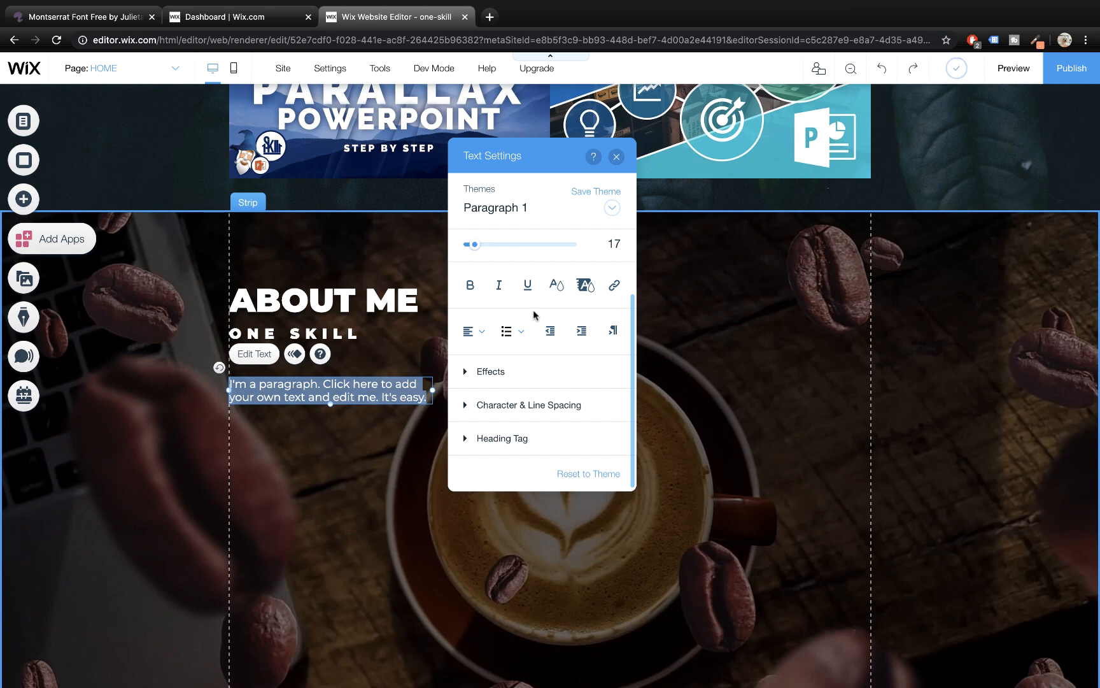
{"action": "left_click", "coordinate": [611, 243]}
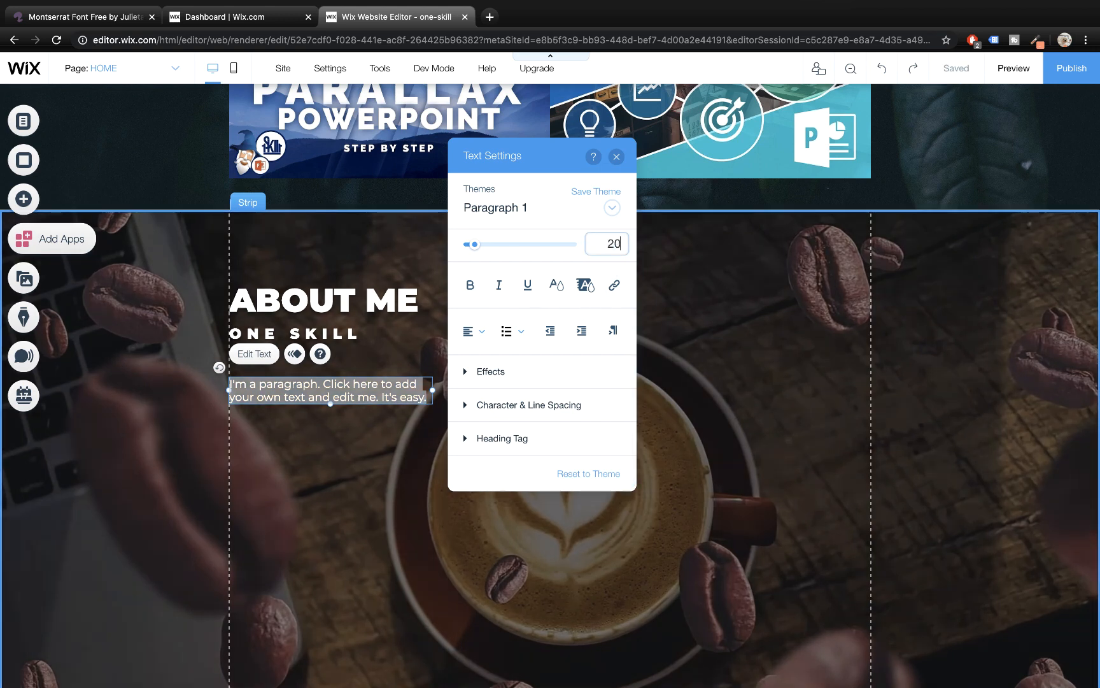
{"action": "type", "text": "20"}
- Set the paragraph's character spacing to 0.15 and its custom line spacing to 1.7
{"action": "left_click", "coordinate": [468, 407]}
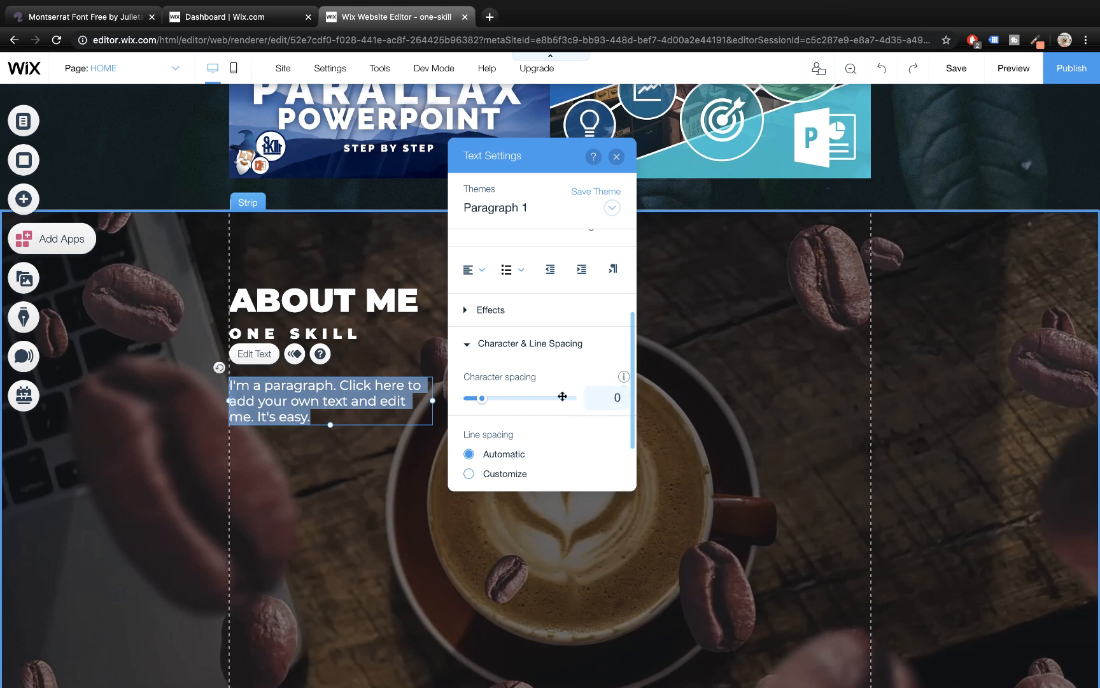
{"action": "left_click_drag", "start_coordinate": [488, 405], "coordinate": [503, 401]}
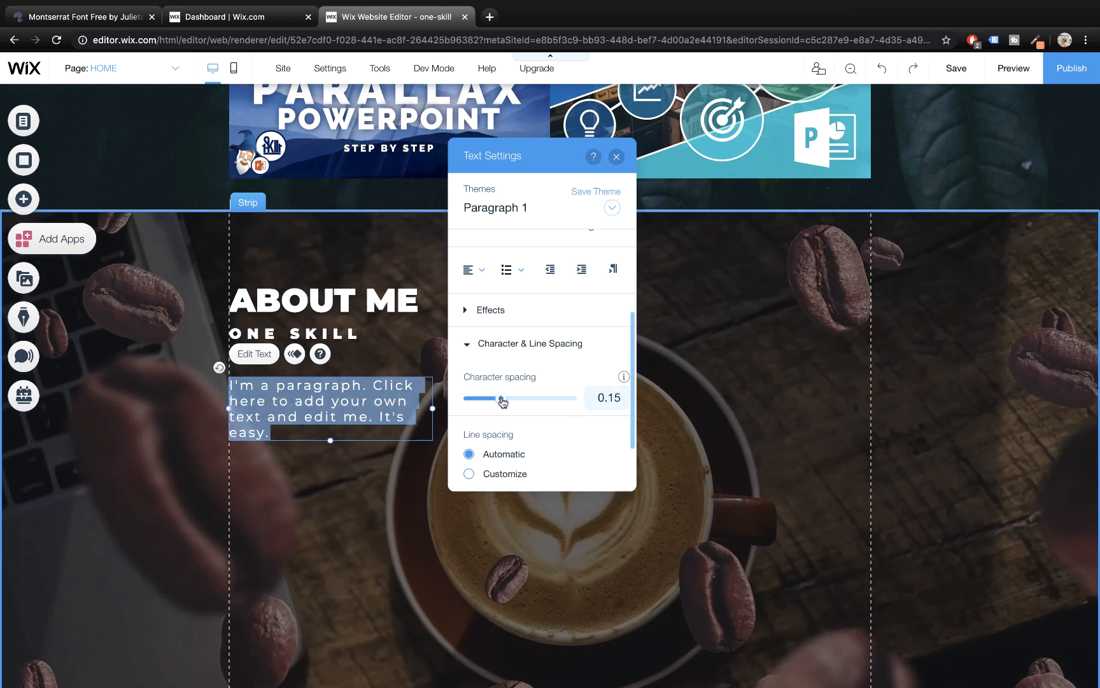
{"action": "scroll", "coordinate": [515, 415], "scroll_direction": "down", "scroll_amount": 2}
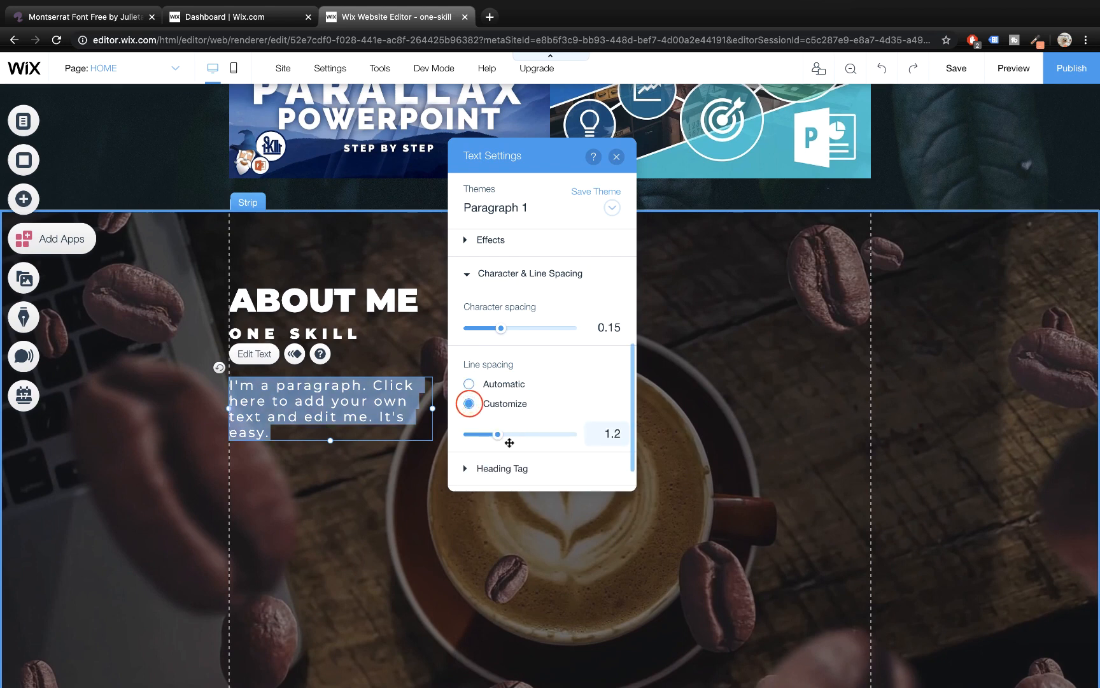
{"action": "left_click_drag", "start_coordinate": [504, 438], "coordinate": [516, 438]}
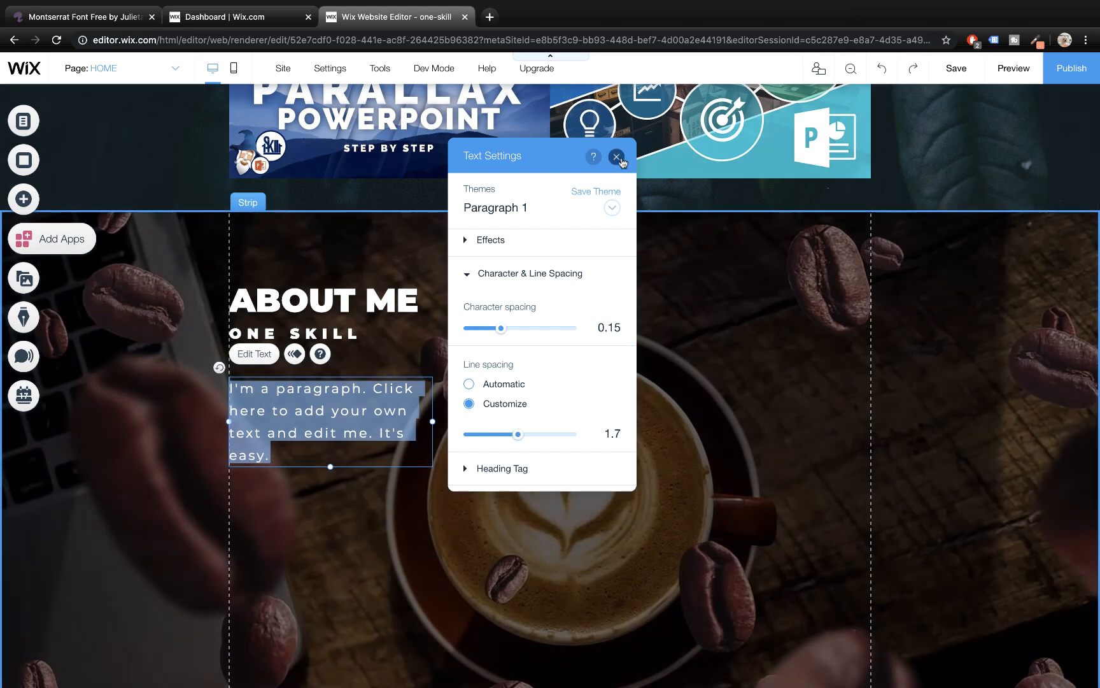
{"action": "left_click", "coordinate": [616, 157]}
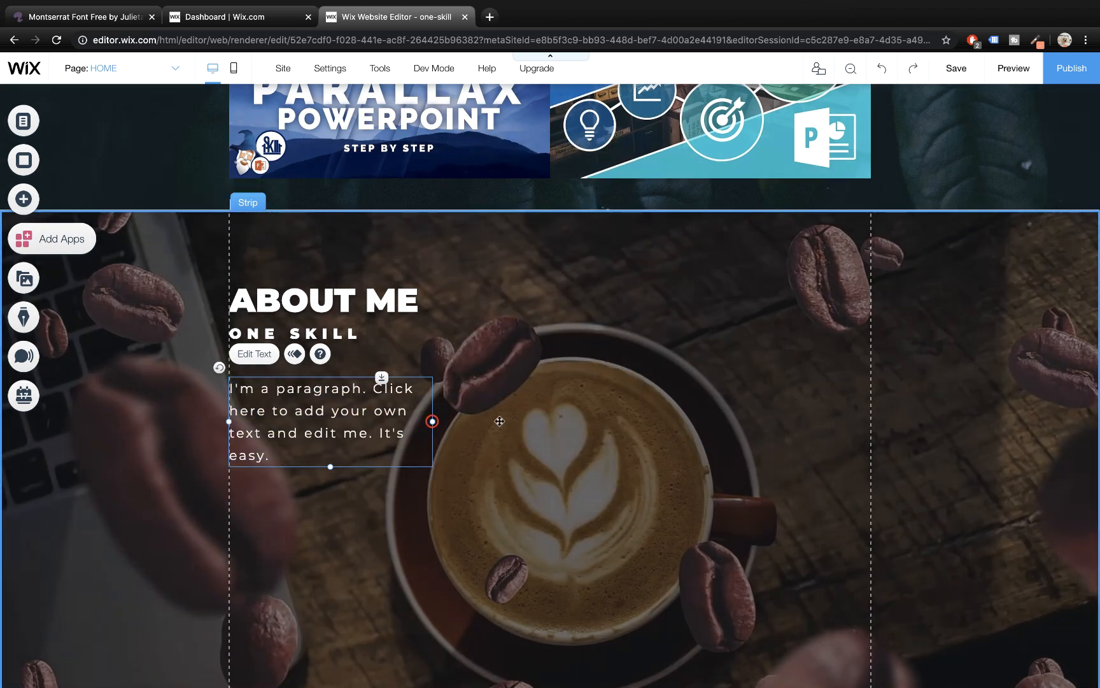
- Widen the paragraph box and replace its placeholder text with the About Me biography copied from onepowerpoint.com
{"action": "left_click_drag", "start_coordinate": [432, 421], "coordinate": [621, 422]}
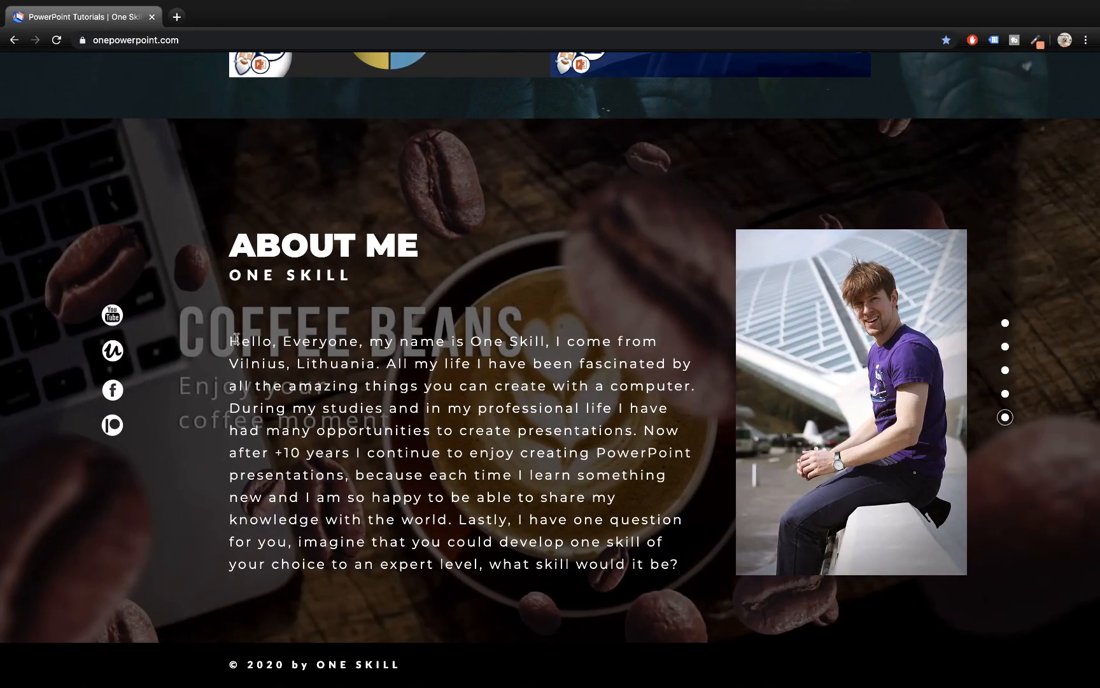
{"action": "left_click_drag", "start_coordinate": [234, 340], "coordinate": [691, 565]}
{"action": "key", "text": "ctrl+c"}
{"action": "key", "text": "ctrl+Left"}
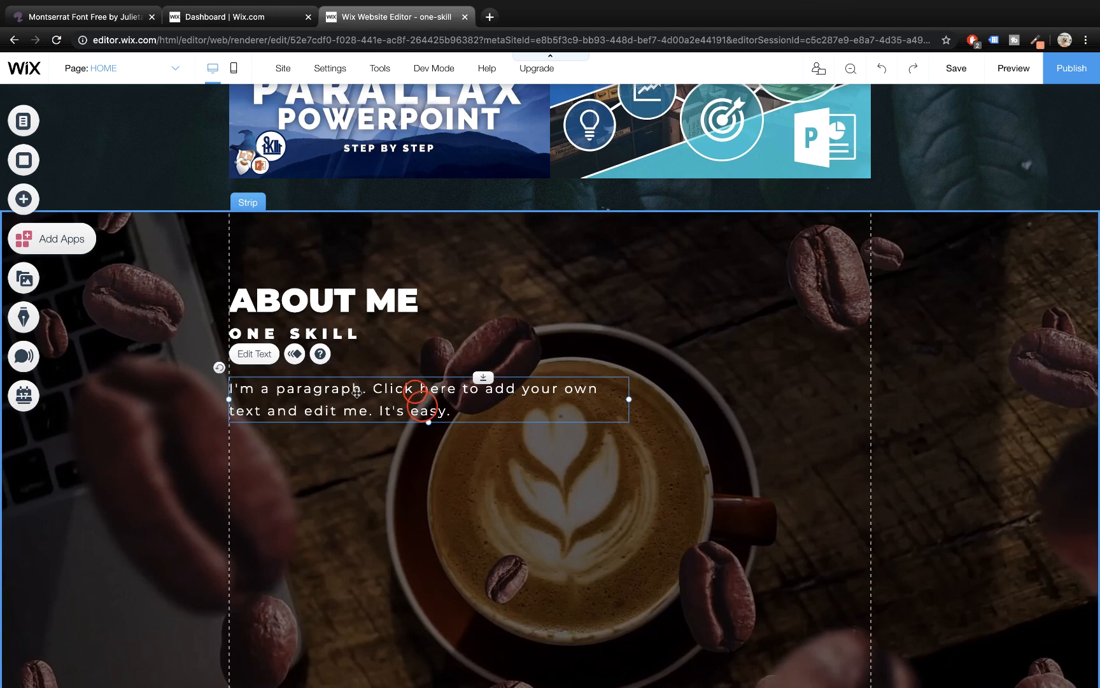
{"action": "double_click", "coordinate": [356, 388]}
{"action": "key", "text": "ctrl+v"}
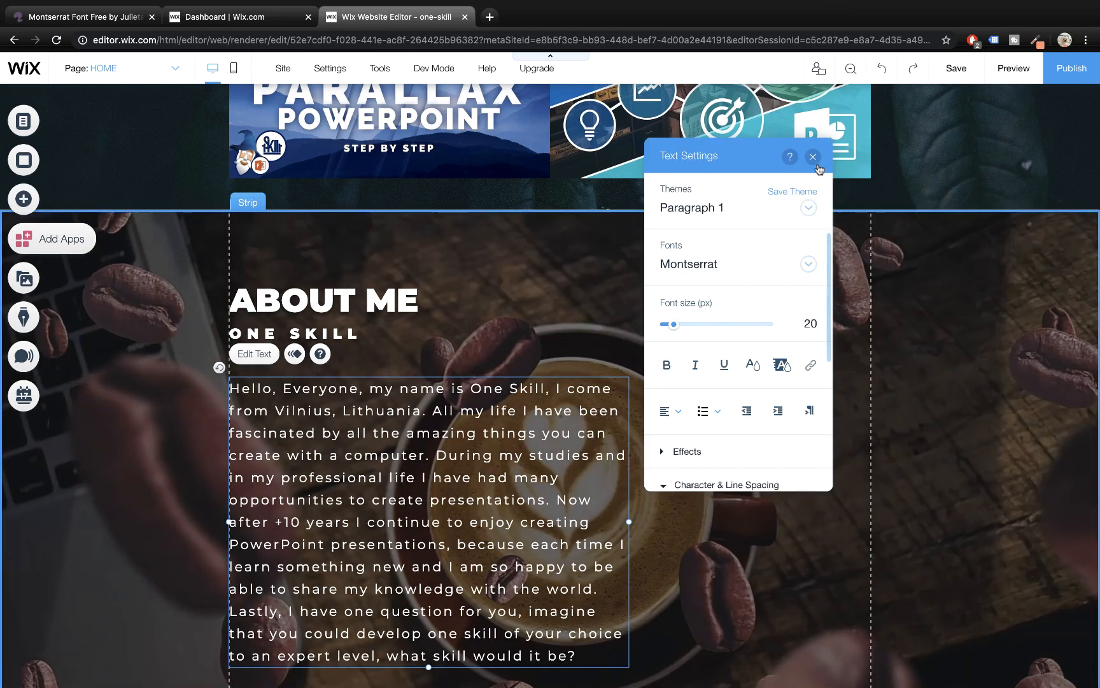
{"action": "left_click", "coordinate": [815, 158]}
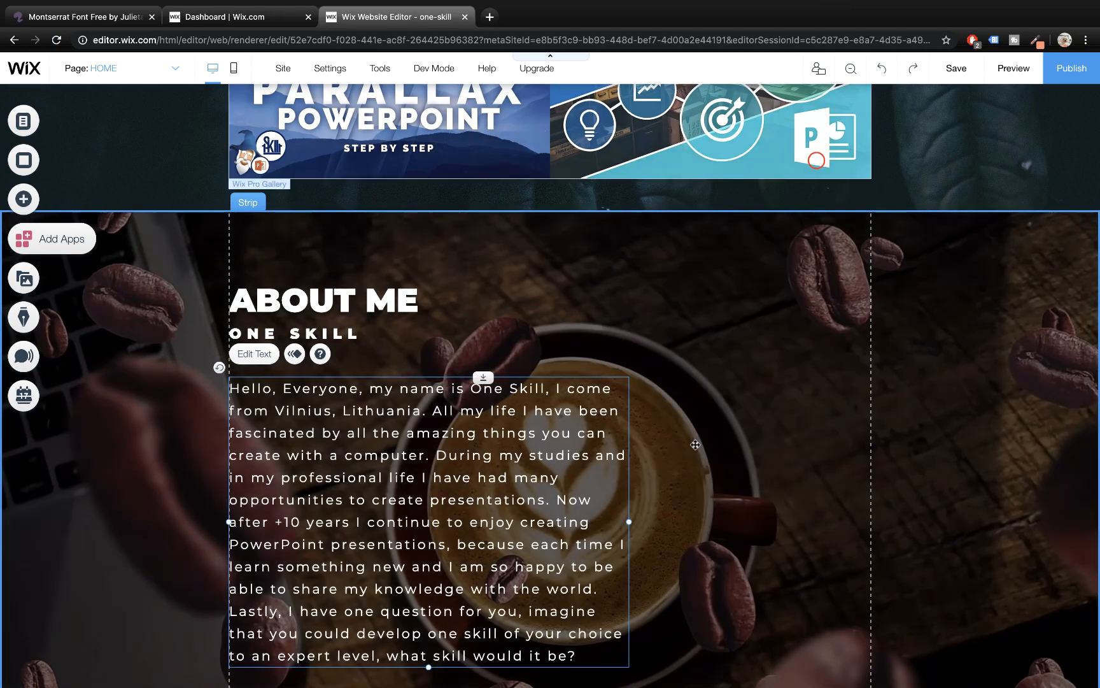
- Widen the biography text box slightly more so its first line ends with "I come from"
{"action": "left_click_drag", "start_coordinate": [629, 521], "coordinate": [661, 521]}
{"action": "scroll", "coordinate": [661, 526], "scroll_direction": "down", "scroll_amount": 3}
{"action": "scroll", "coordinate": [661, 526], "scroll_direction": "up", "scroll_amount": 1}
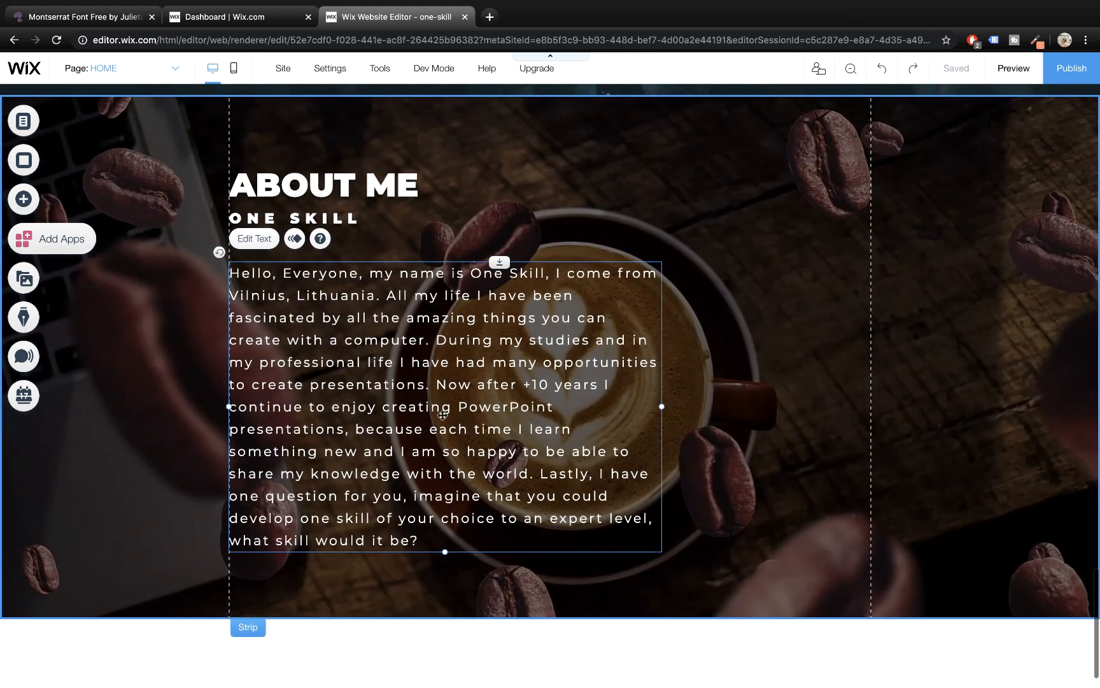
- Narrow the biography box so its first line ends with "I come", and move it with both About Me titles slightly up
{"action": "scroll", "coordinate": [511, 409], "scroll_direction": "up", "scroll_amount": 2}
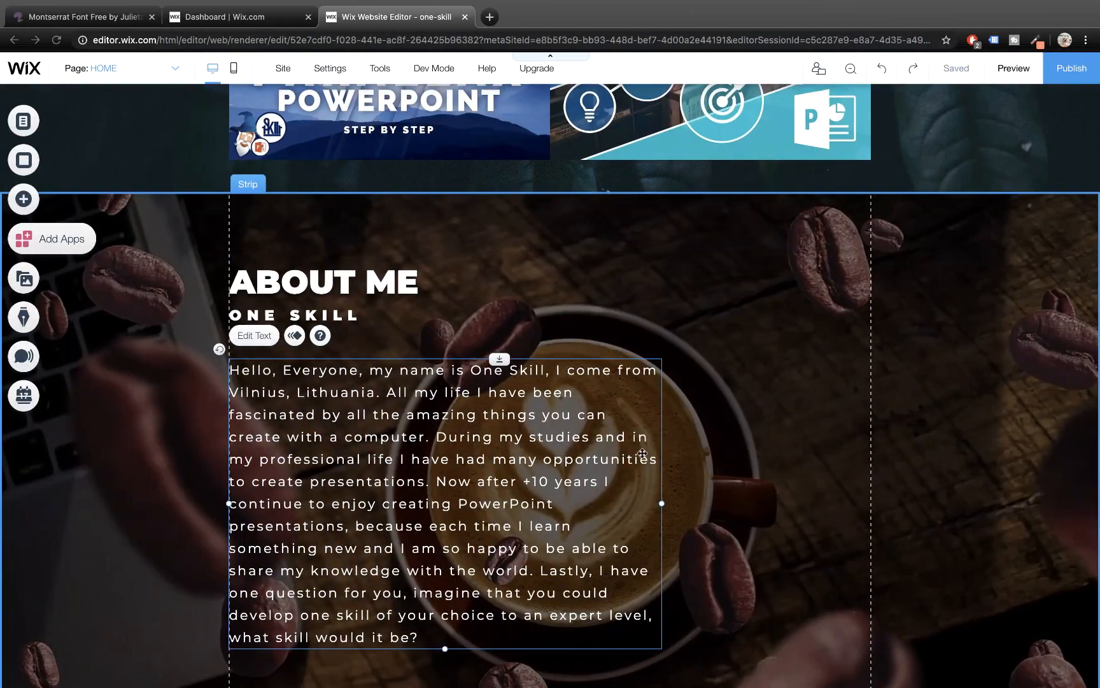
{"action": "left_click_drag", "start_coordinate": [661, 503], "coordinate": [638, 503]}
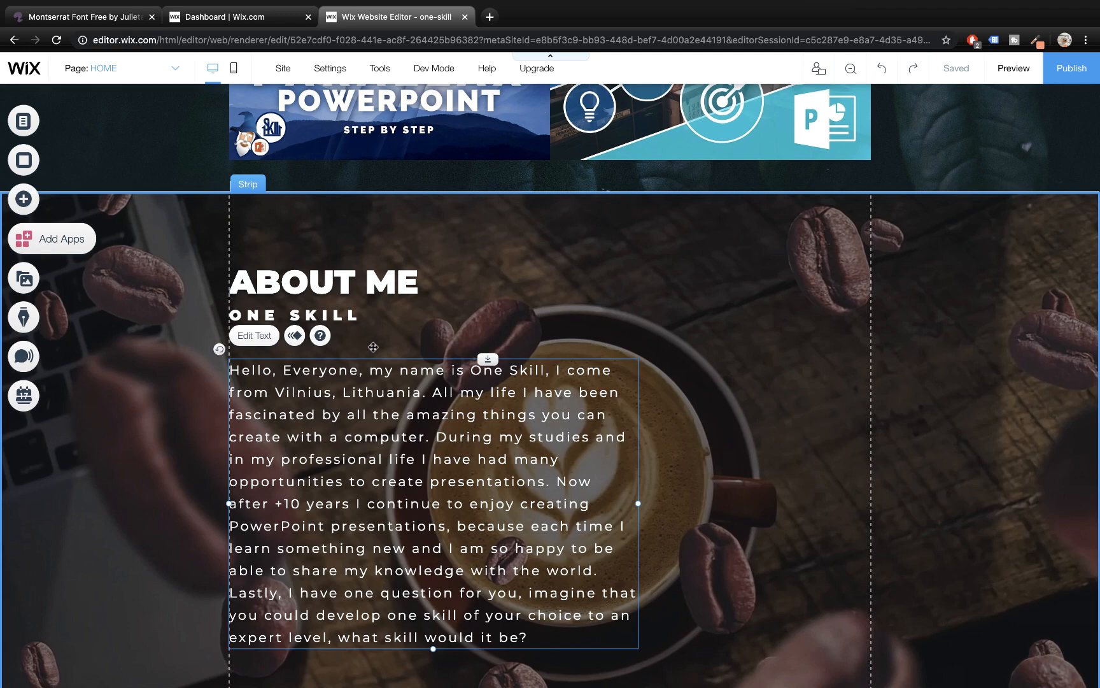
{"action": "left_click", "coordinate": [341, 287]}
{"action": "left_click", "coordinate": [336, 314], "text": "shift"}
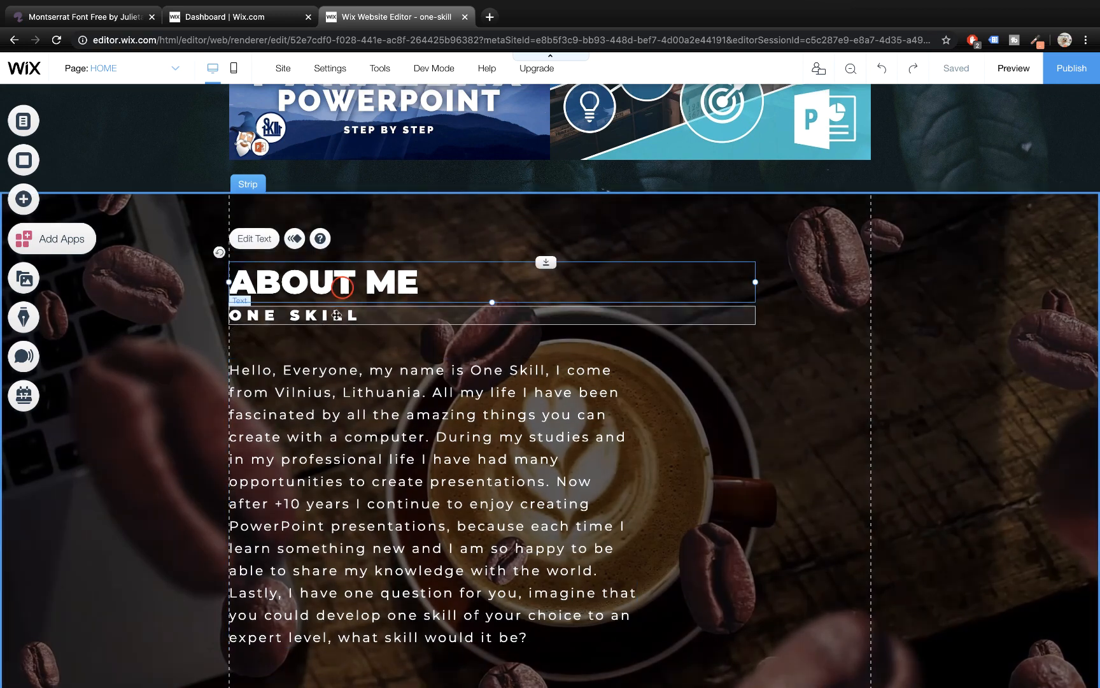
{"action": "left_click", "coordinate": [337, 390], "text": "shift"}
{"action": "left_click_drag", "start_coordinate": [337, 389], "coordinate": [345, 360]}
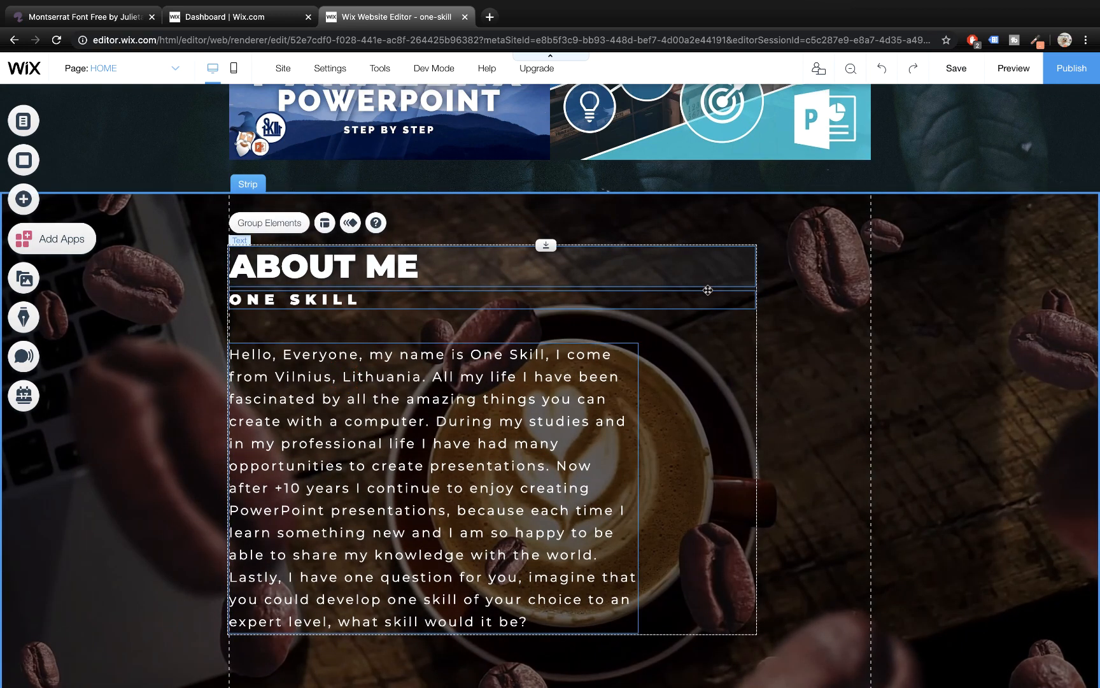
{"action": "left_click", "coordinate": [807, 299]}
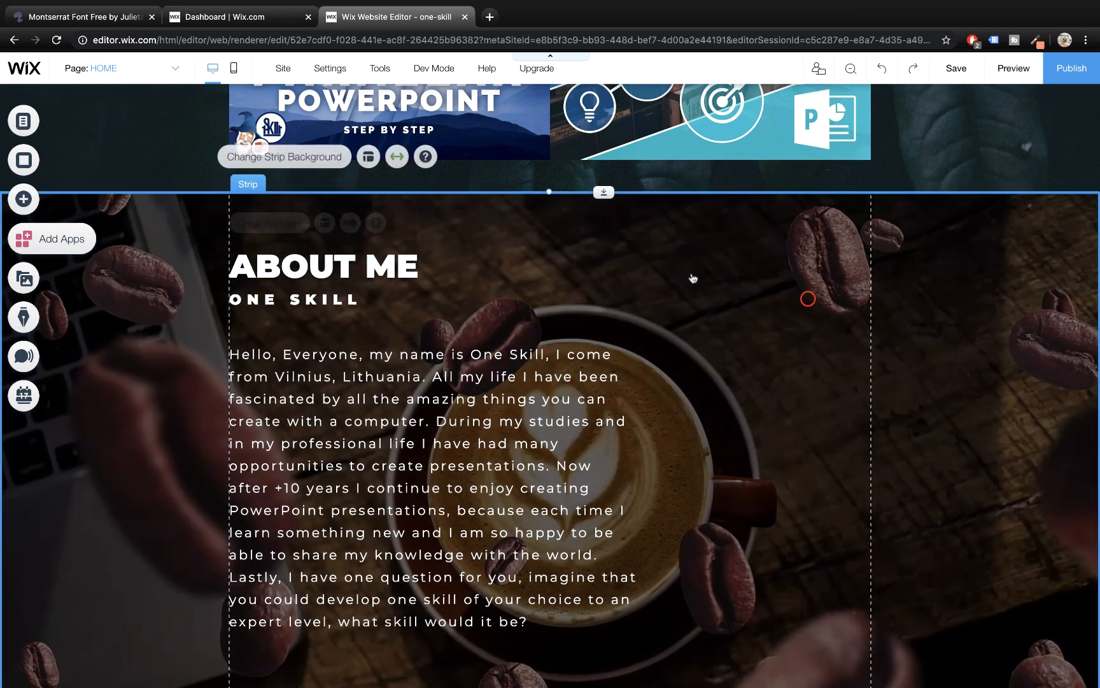
- Add One Skill photo.jpg from the site files to the page
{"action": "left_click", "coordinate": [23, 199]}
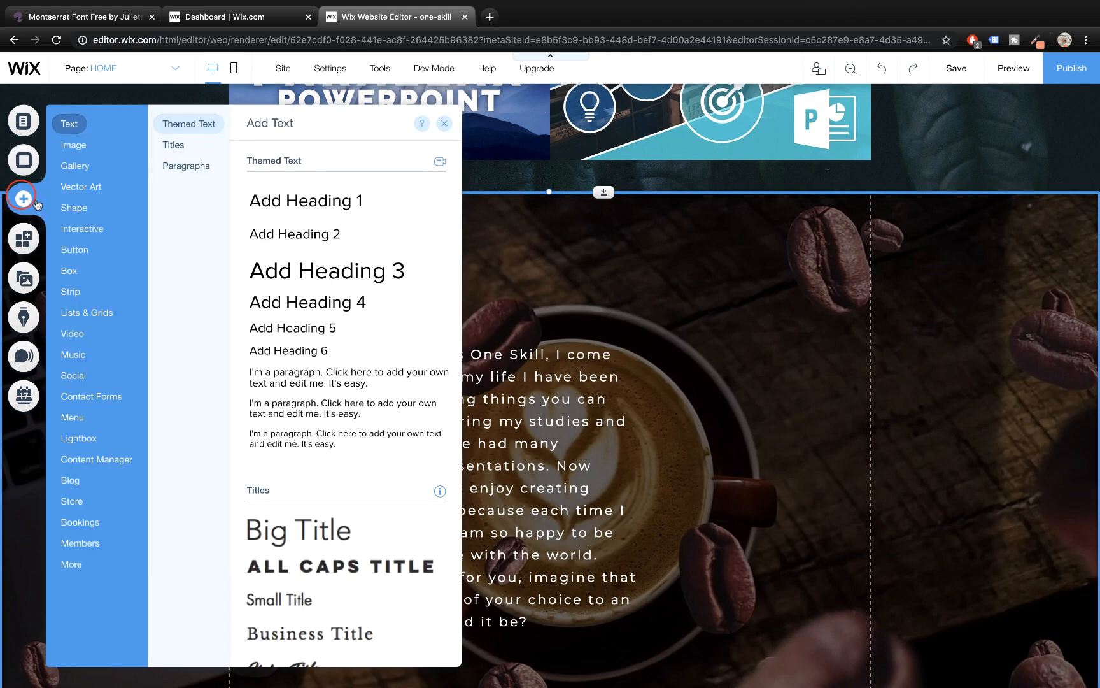
{"action": "left_click", "coordinate": [75, 145]}
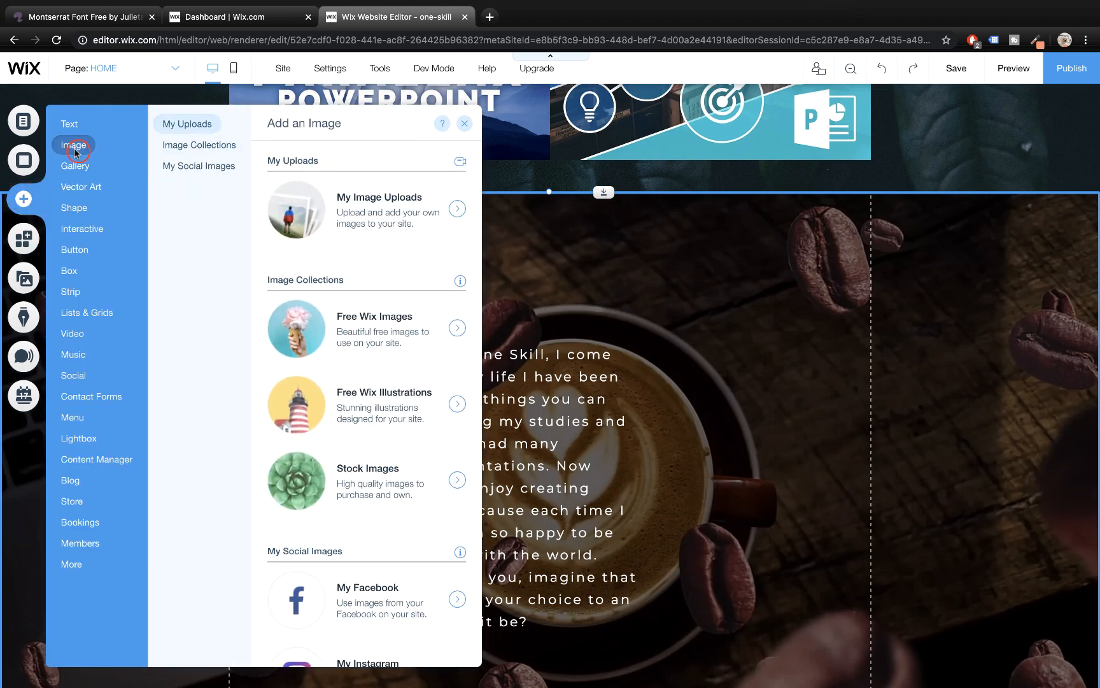
{"action": "left_click", "coordinate": [457, 209]}
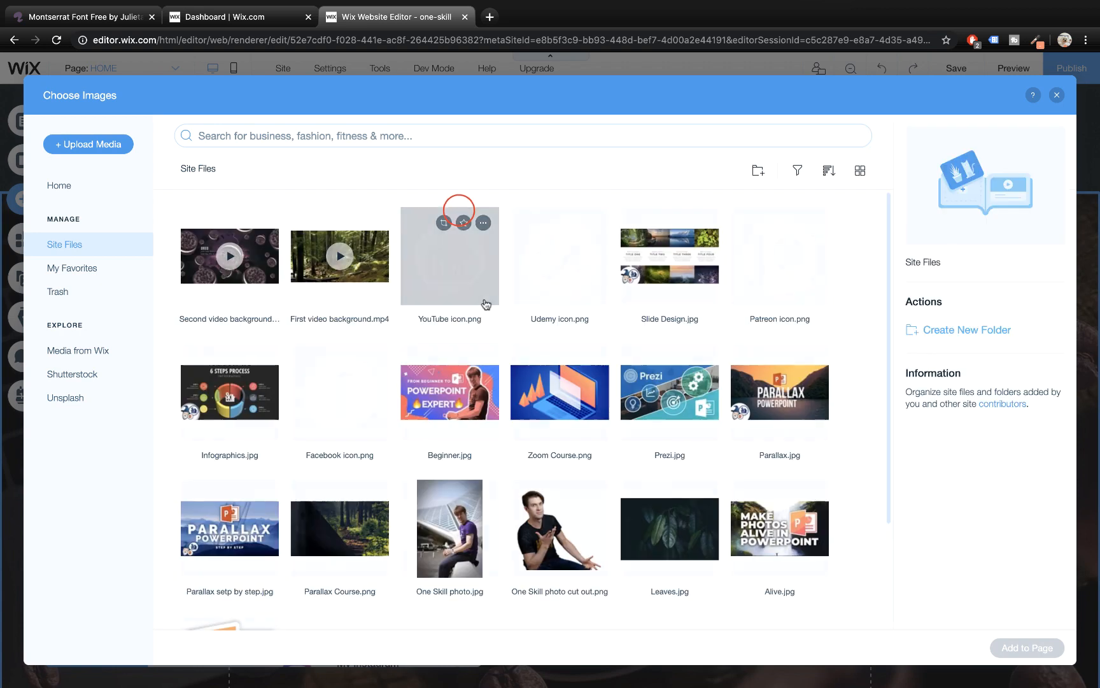
{"action": "left_click", "coordinate": [463, 495]}
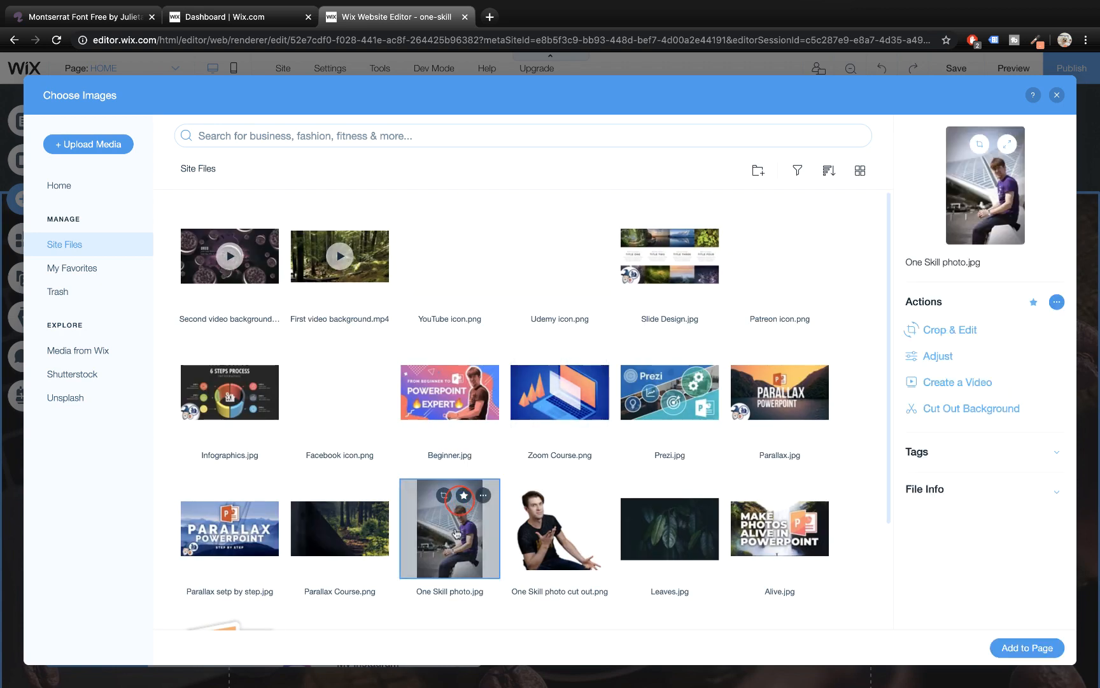
{"action": "left_click", "coordinate": [462, 500]}
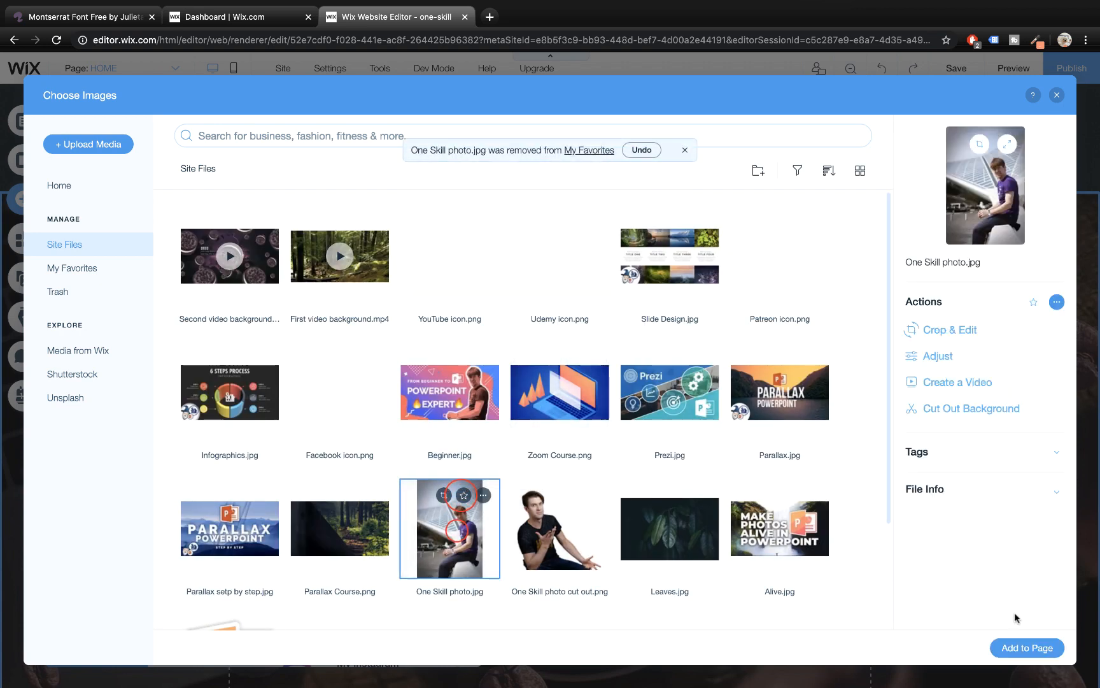
{"action": "left_click", "coordinate": [1032, 641]}
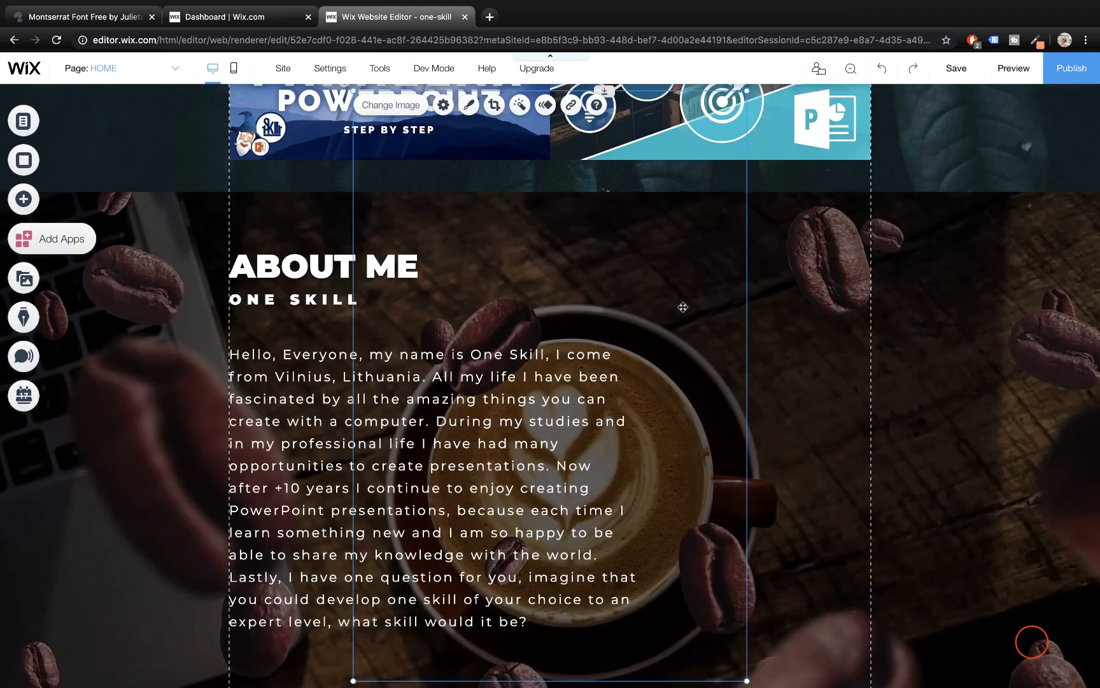
- Shrink the photo and place it beside the biography, with its outer edge on the page's right gridline
{"action": "left_click_drag", "start_coordinate": [668, 159], "coordinate": [732, 241]}
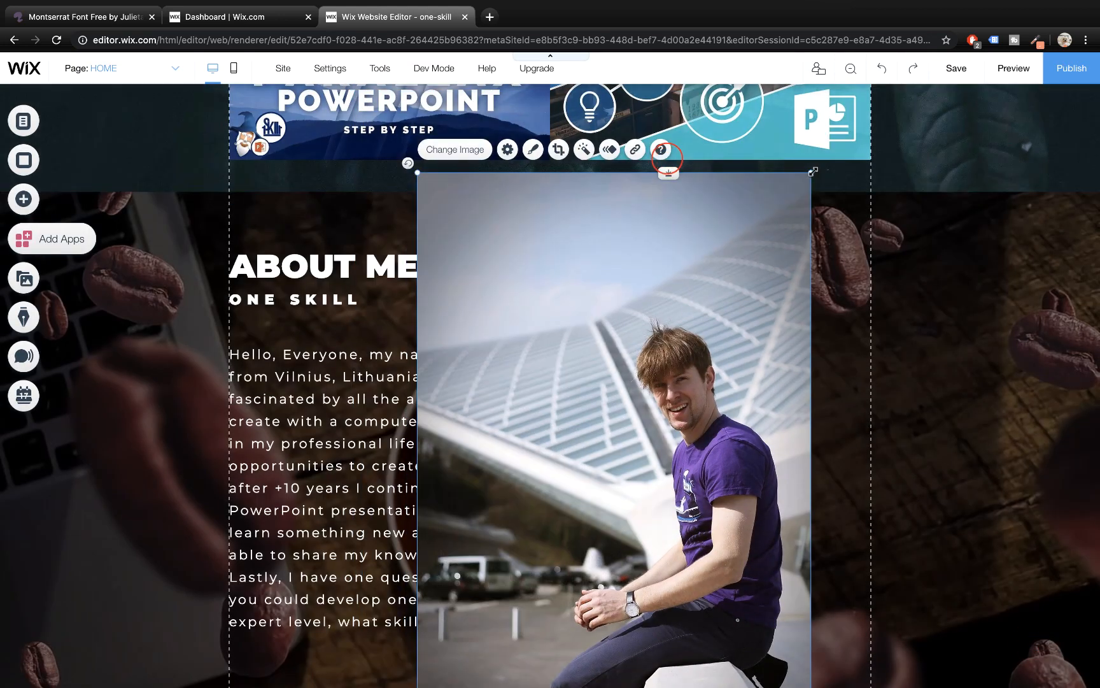
{"action": "left_click_drag", "start_coordinate": [810, 172], "coordinate": [610, 417]}
{"action": "left_click_drag", "start_coordinate": [558, 488], "coordinate": [779, 369]}
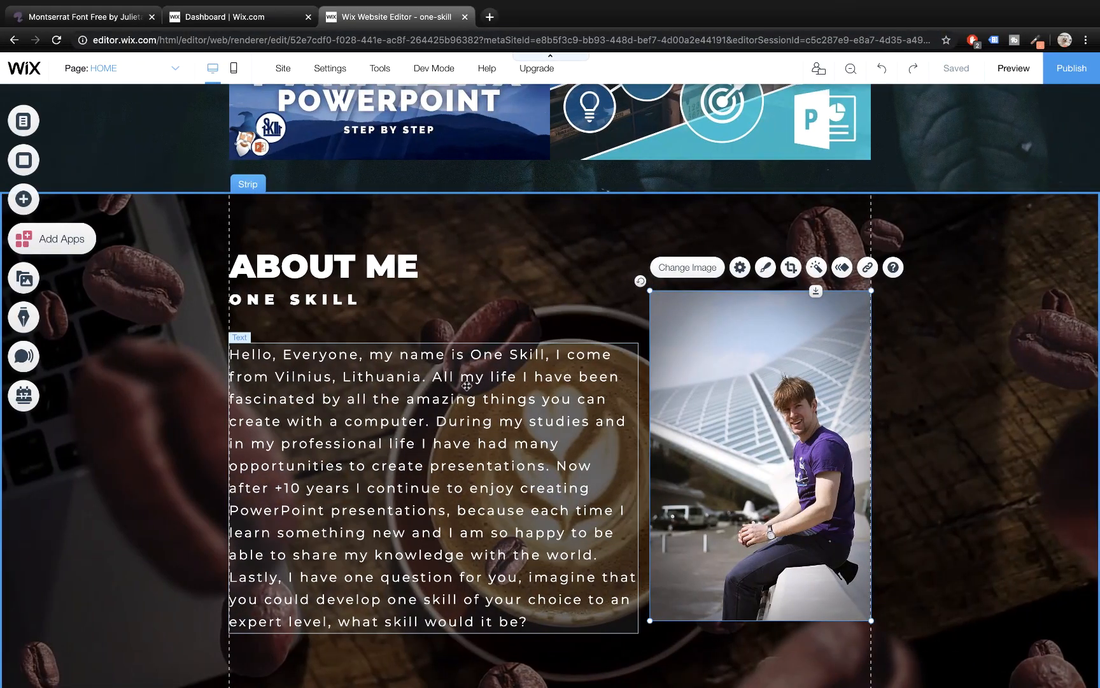
- Switch to onepowerpoint.com to examine the end of its About Me section and the footer, and return to the Wix editor
{"action": "scroll", "coordinate": [751, 314], "scroll_direction": "down", "scroll_amount": 3}
{"action": "left_click_drag", "start_coordinate": [751, 314], "coordinate": [752, 325]}
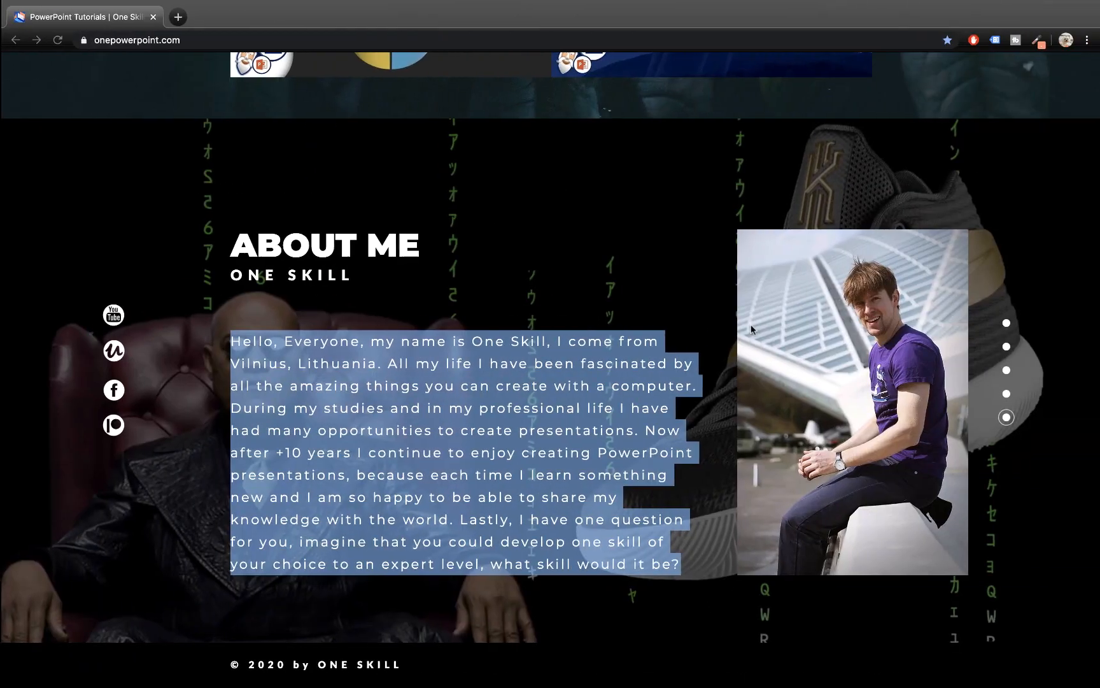
{"action": "left_click", "coordinate": [605, 308]}
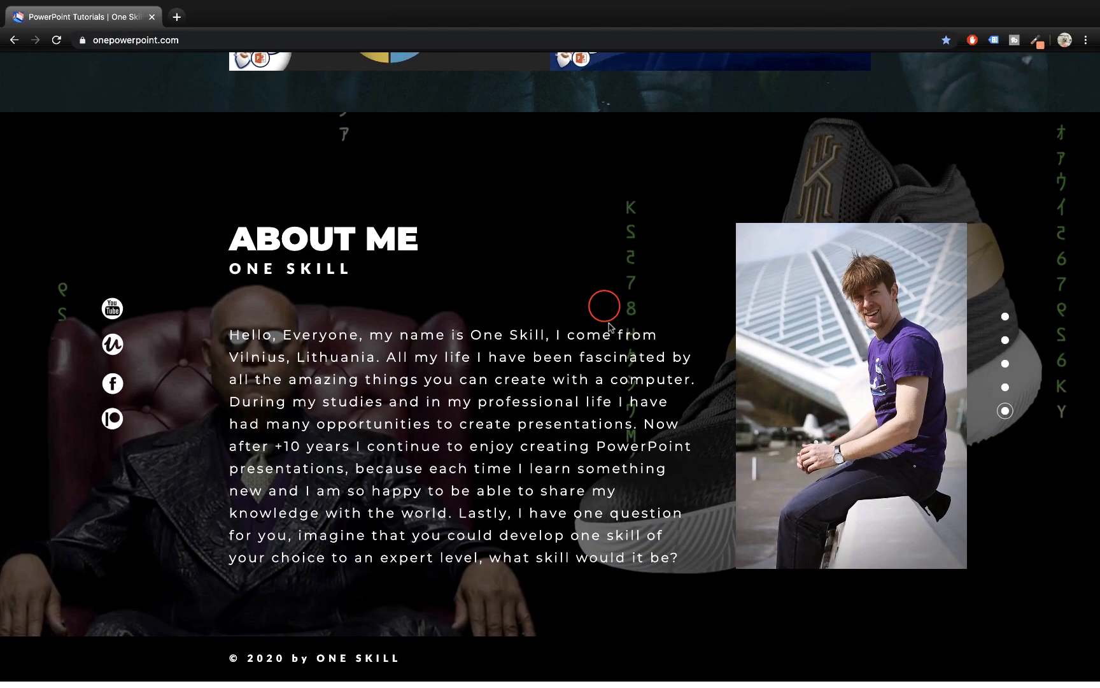
{"action": "key", "text": "ctrl+Left"}
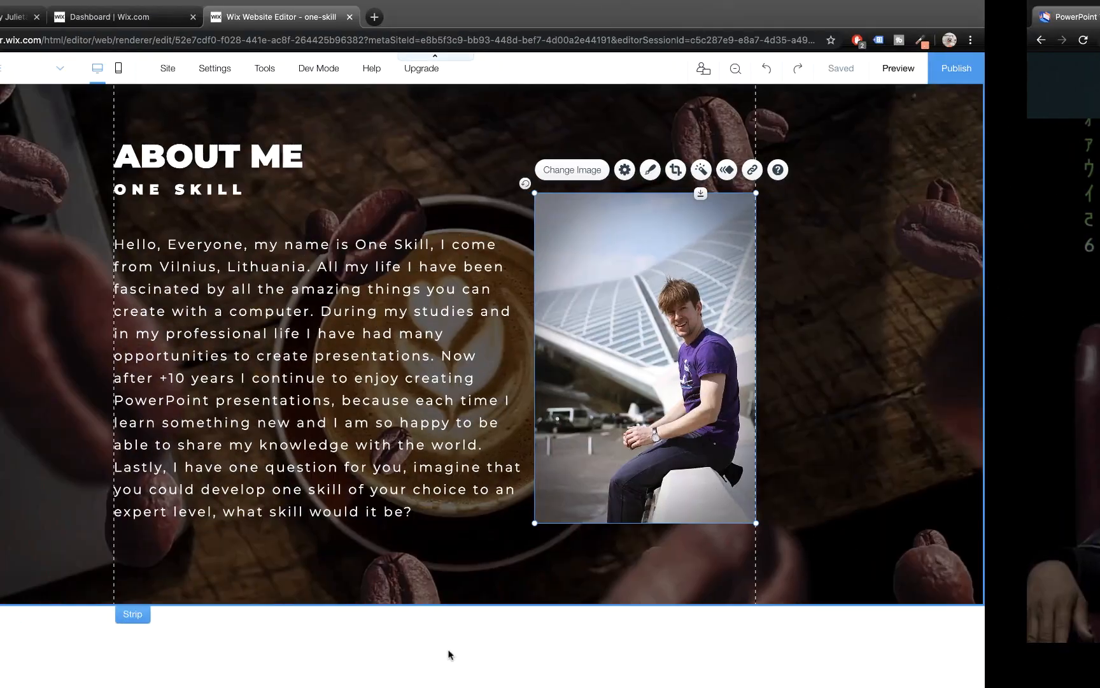
- Add the plain dark Classic strip to the page below the About Me section
{"action": "scroll", "coordinate": [453, 640], "scroll_direction": "down", "scroll_amount": 1}
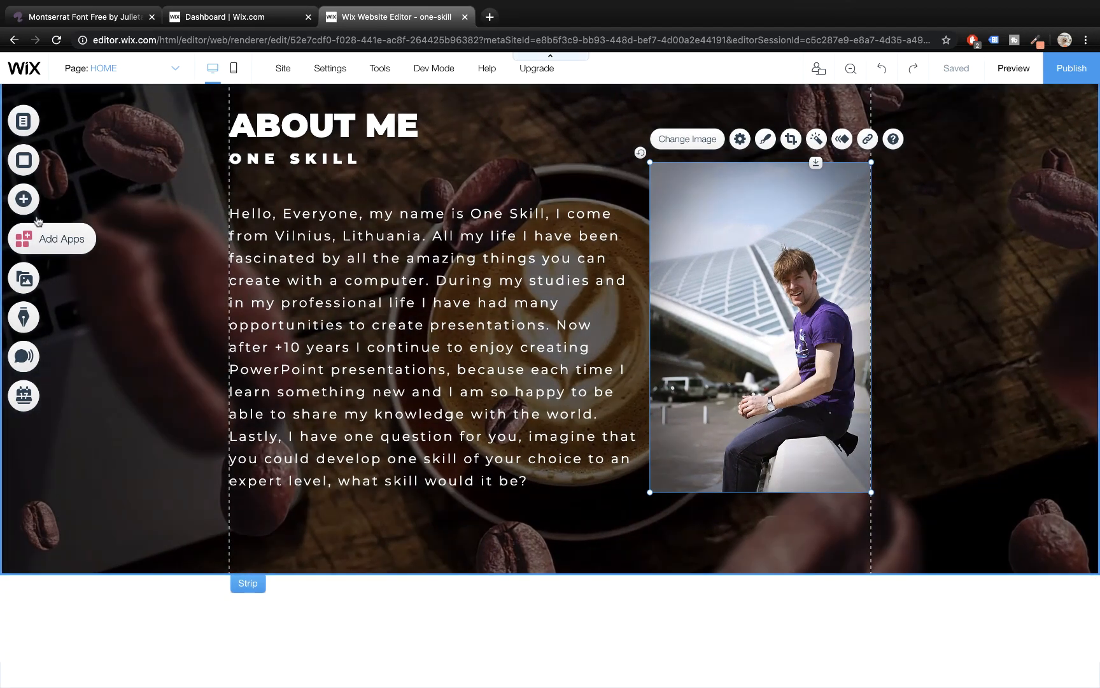
{"action": "left_click", "coordinate": [29, 207]}
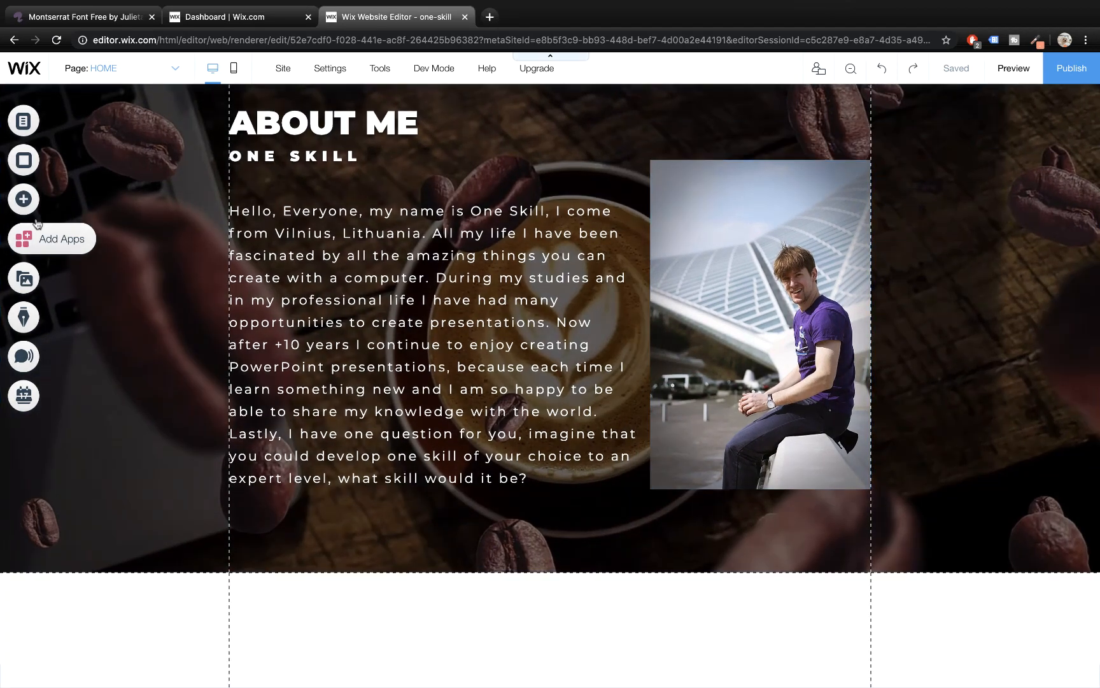
{"action": "left_click", "coordinate": [27, 201]}
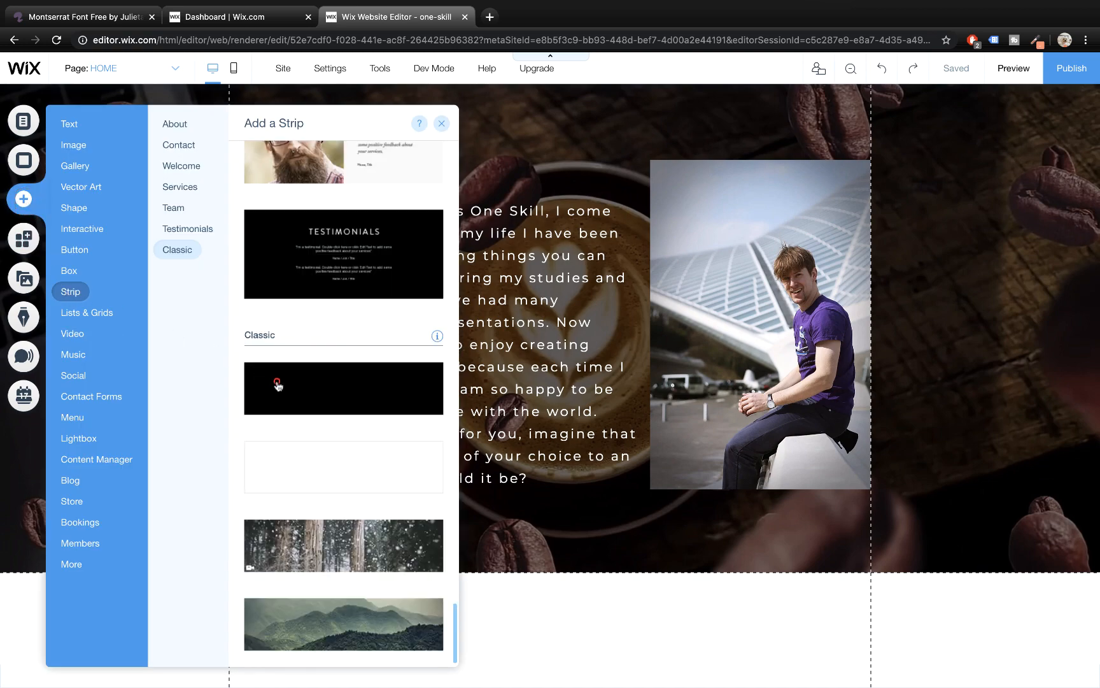
{"action": "left_click", "coordinate": [278, 386]}
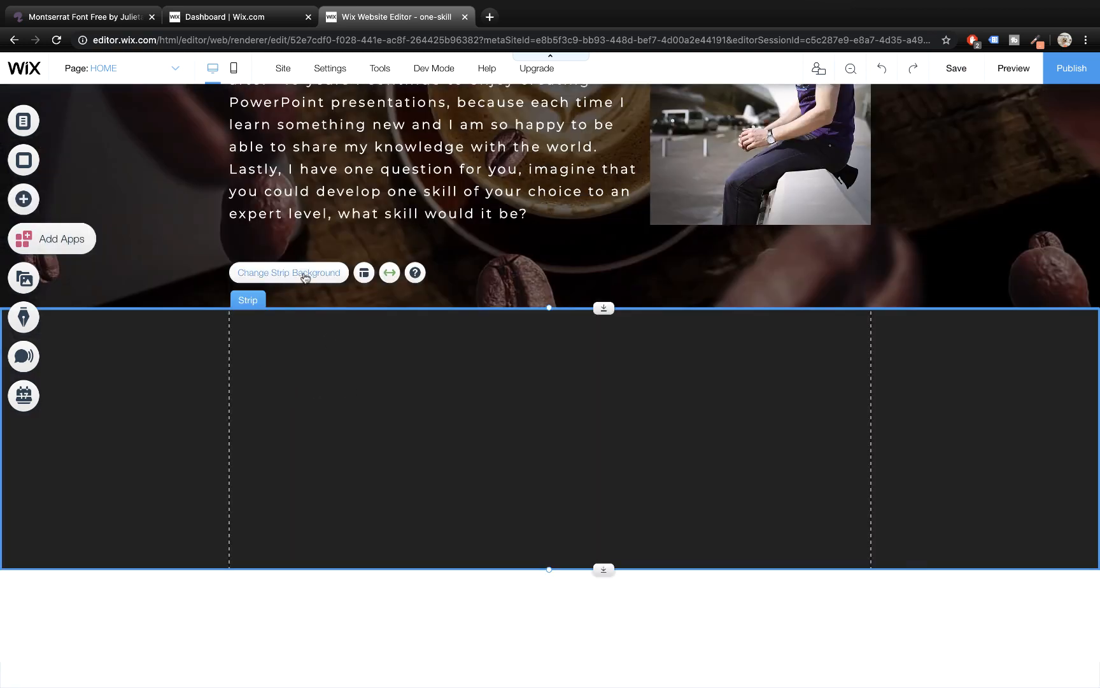
- Set the new strip's background color to black (#000000)
{"action": "left_click", "coordinate": [304, 275]}
{"action": "left_click", "coordinate": [893, 334]}
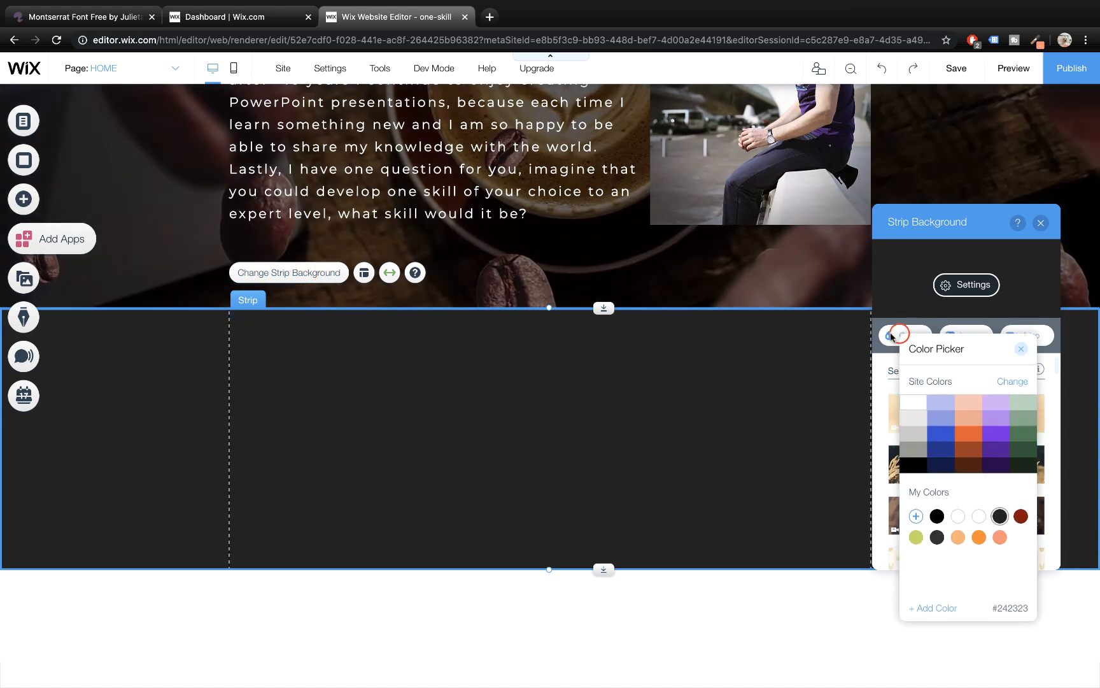
{"action": "left_click", "coordinate": [912, 467]}
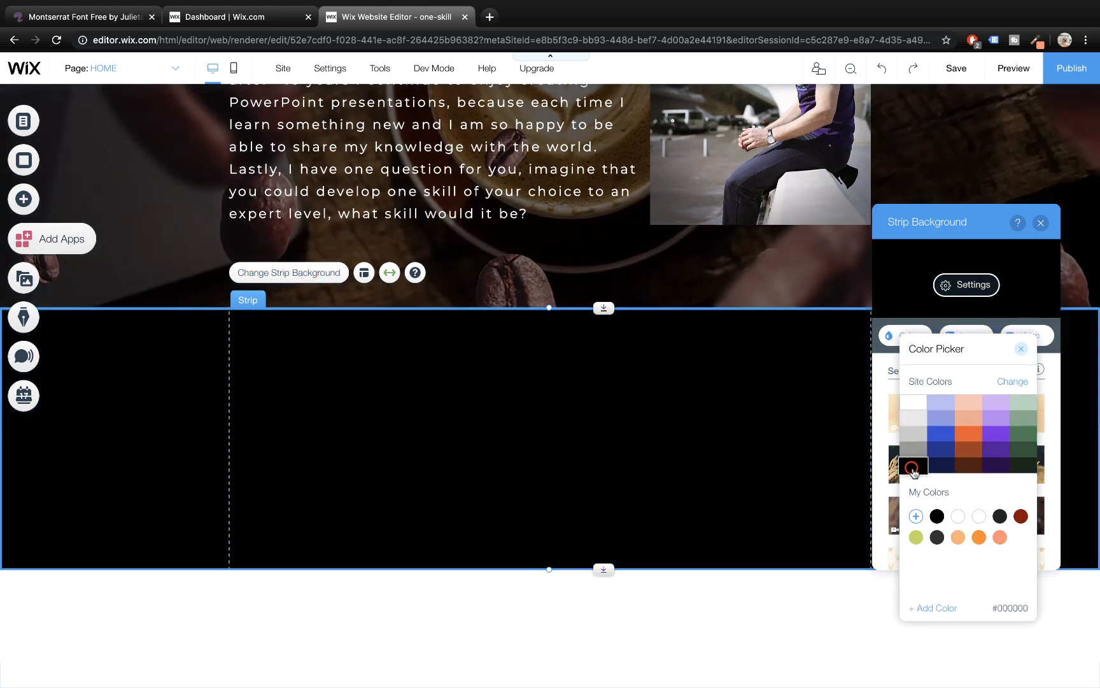
{"action": "left_click", "coordinate": [1042, 224]}
{"action": "left_click", "coordinate": [1041, 223]}
- Move the black strip into the footer and reduce it to a thin band directly beneath the About Me section
{"action": "left_click_drag", "start_coordinate": [548, 446], "coordinate": [544, 572]}
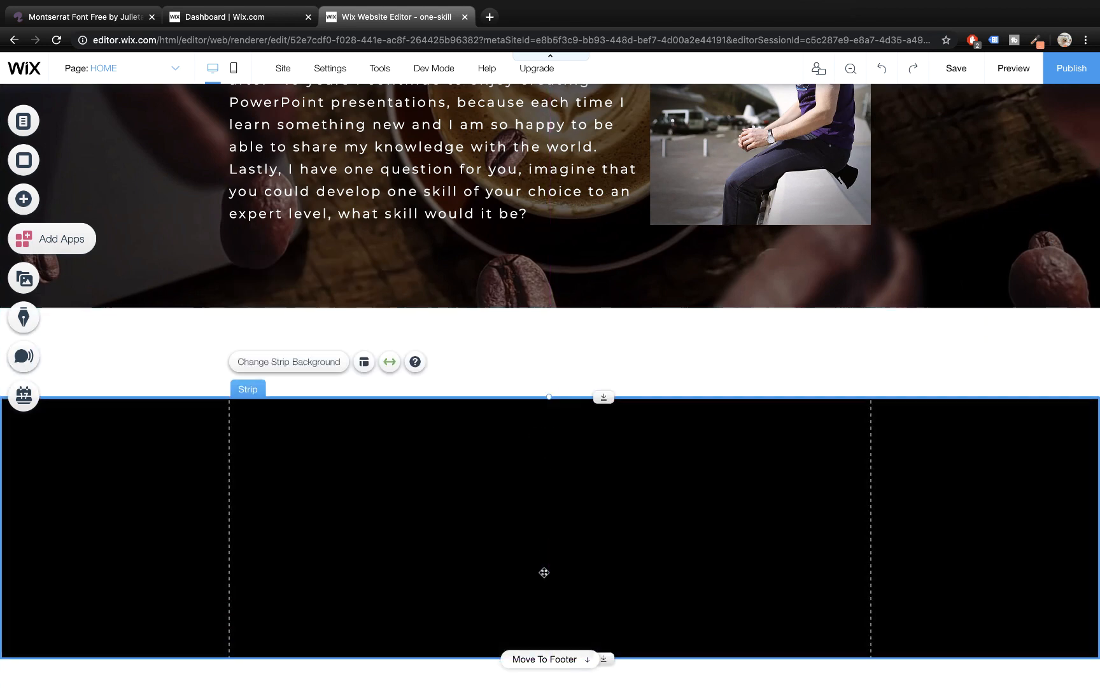
{"action": "left_click", "coordinate": [537, 660]}
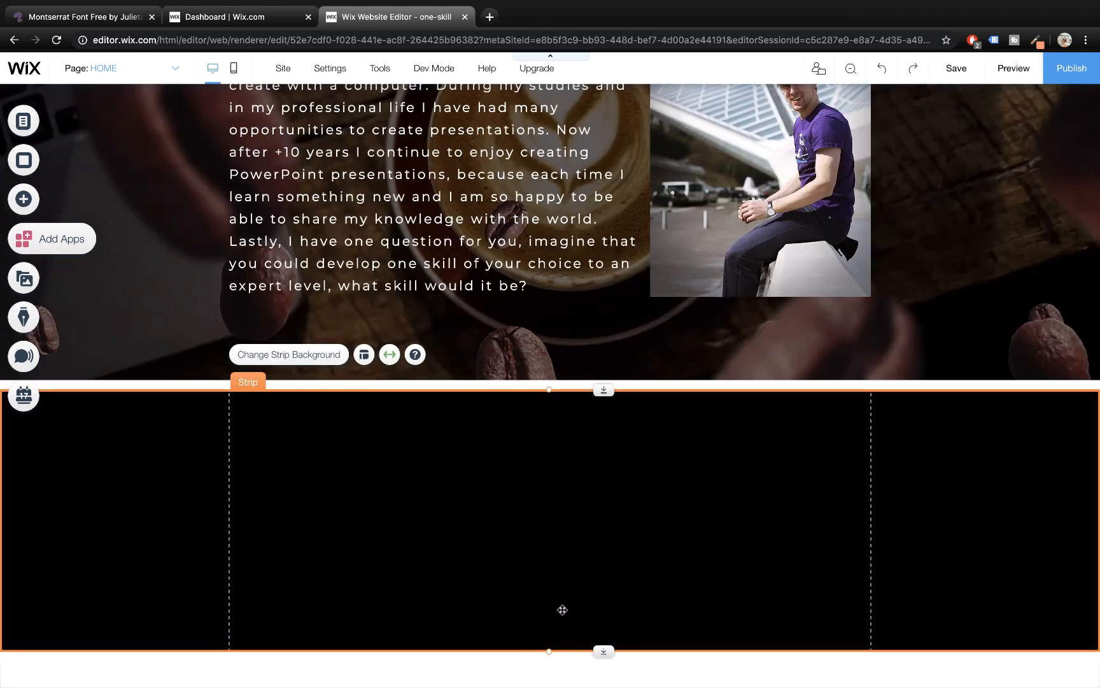
{"action": "left_click_drag", "start_coordinate": [607, 651], "coordinate": [605, 684]}
{"action": "scroll", "coordinate": [608, 655], "scroll_direction": "down", "scroll_amount": 1}
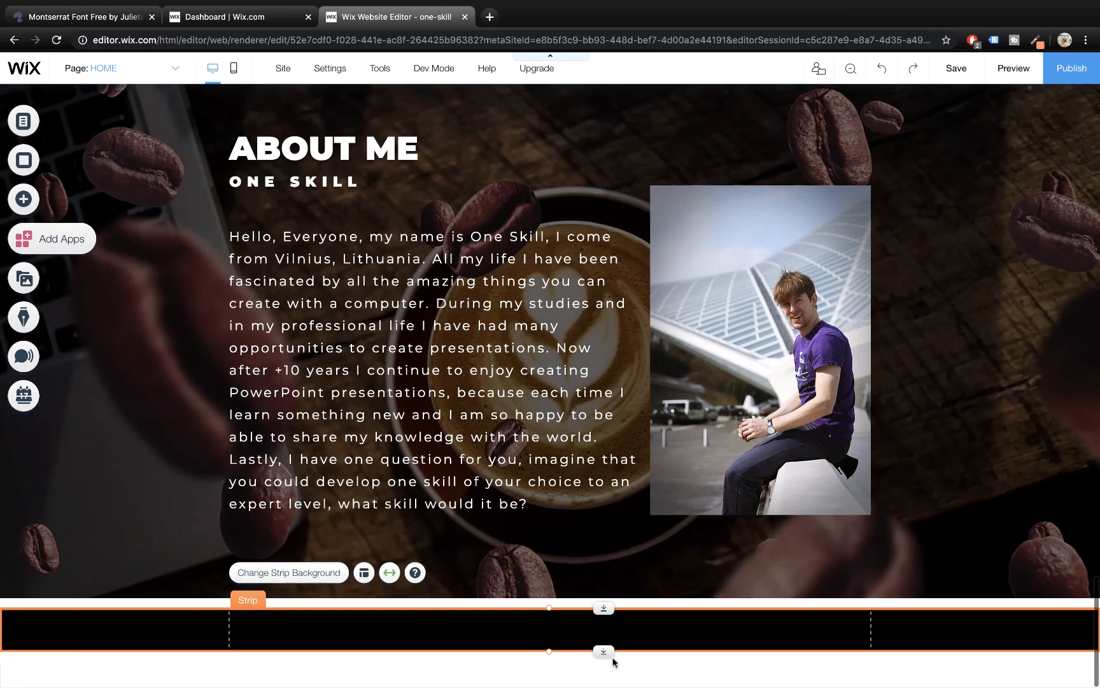
{"action": "left_click_drag", "start_coordinate": [581, 638], "coordinate": [580, 629]}
- Reduce the footer's height to end at the black strip's lower edge, and preview the site
{"action": "left_click", "coordinate": [631, 675]}
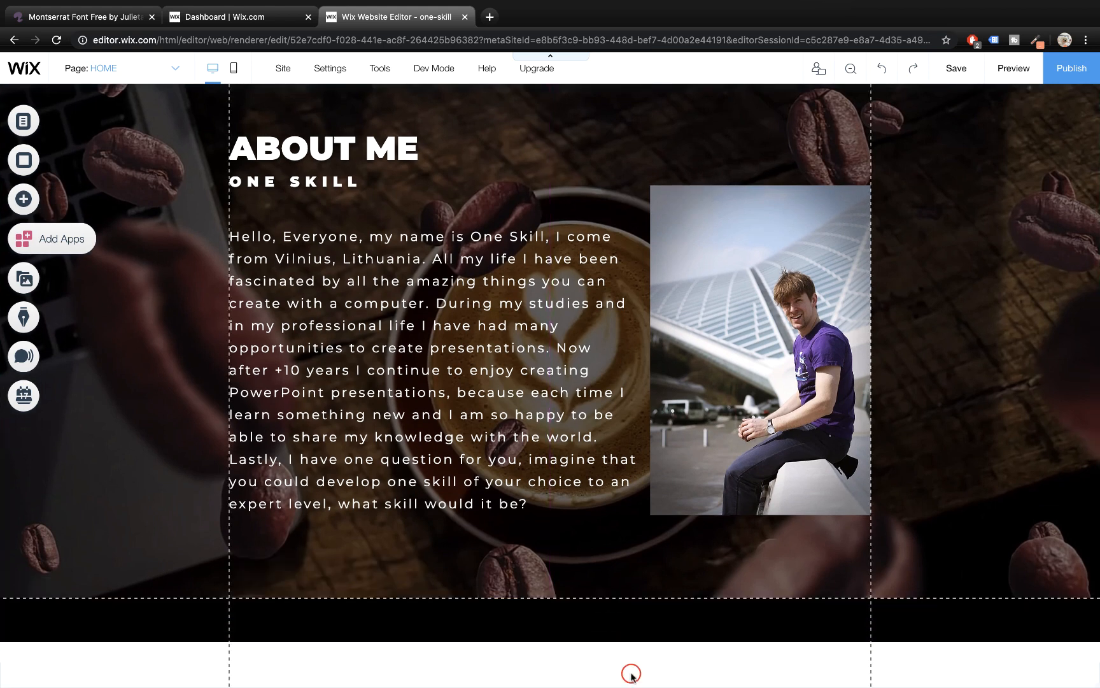
{"action": "left_click", "coordinate": [618, 622]}
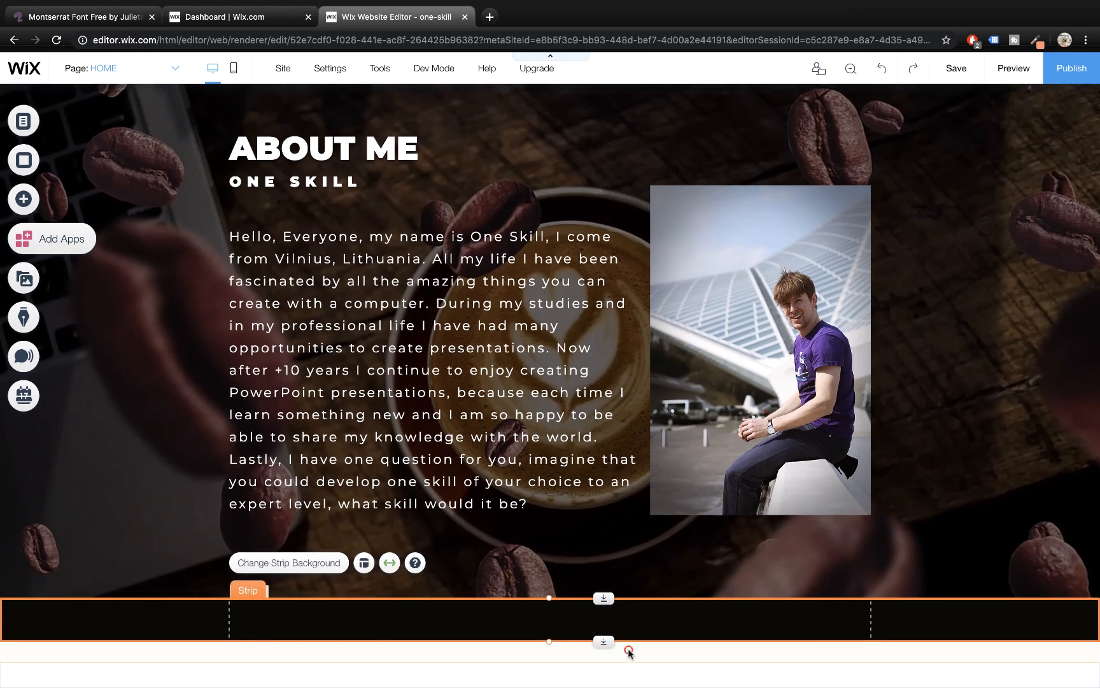
{"action": "left_click", "coordinate": [628, 650]}
{"action": "left_click_drag", "start_coordinate": [608, 661], "coordinate": [609, 656]}
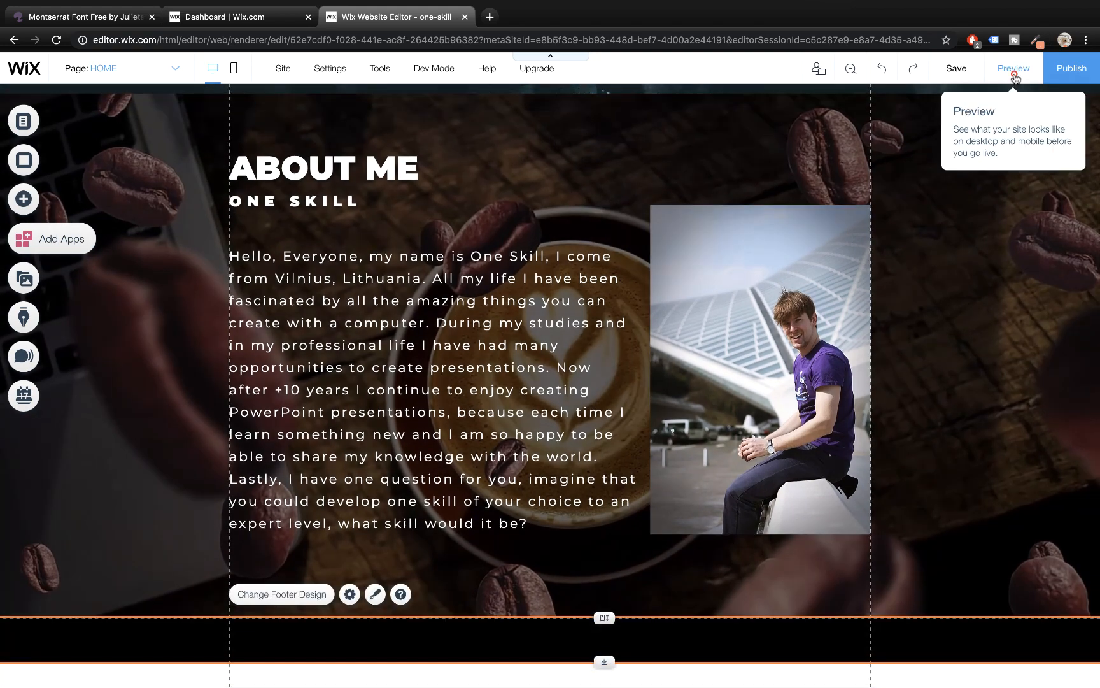
{"action": "left_click", "coordinate": [1014, 71]}
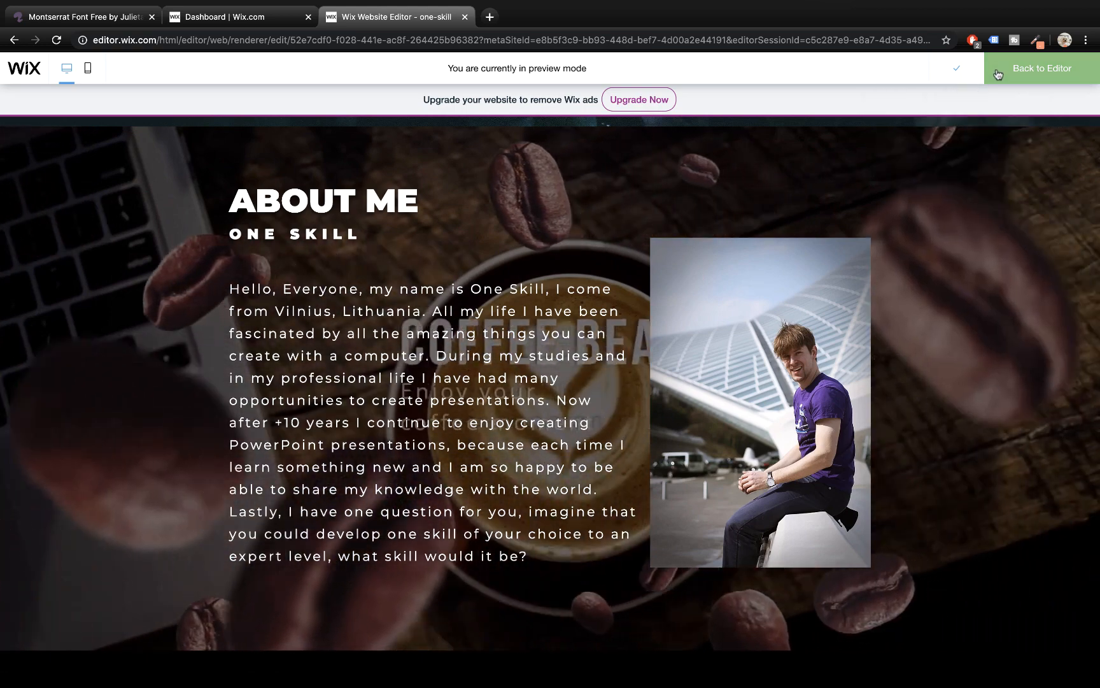
{"action": "left_click", "coordinate": [998, 72]}
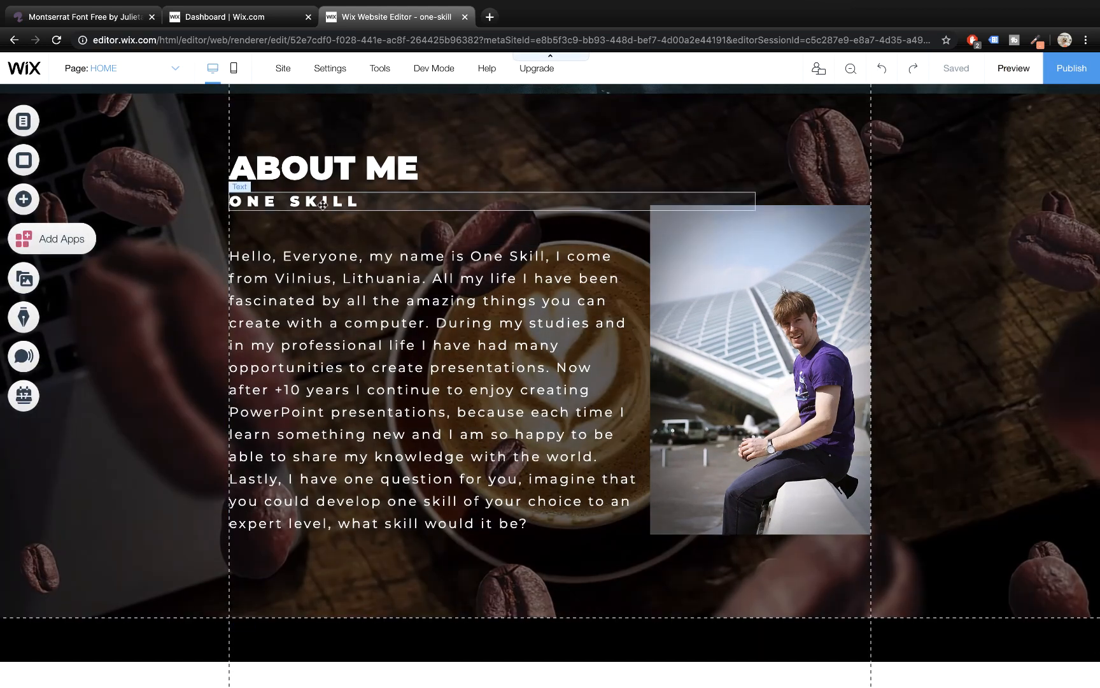
- Duplicate the ONE SKILL subtitle and move the copy into the black footer strip
{"action": "left_click", "coordinate": [323, 204]}
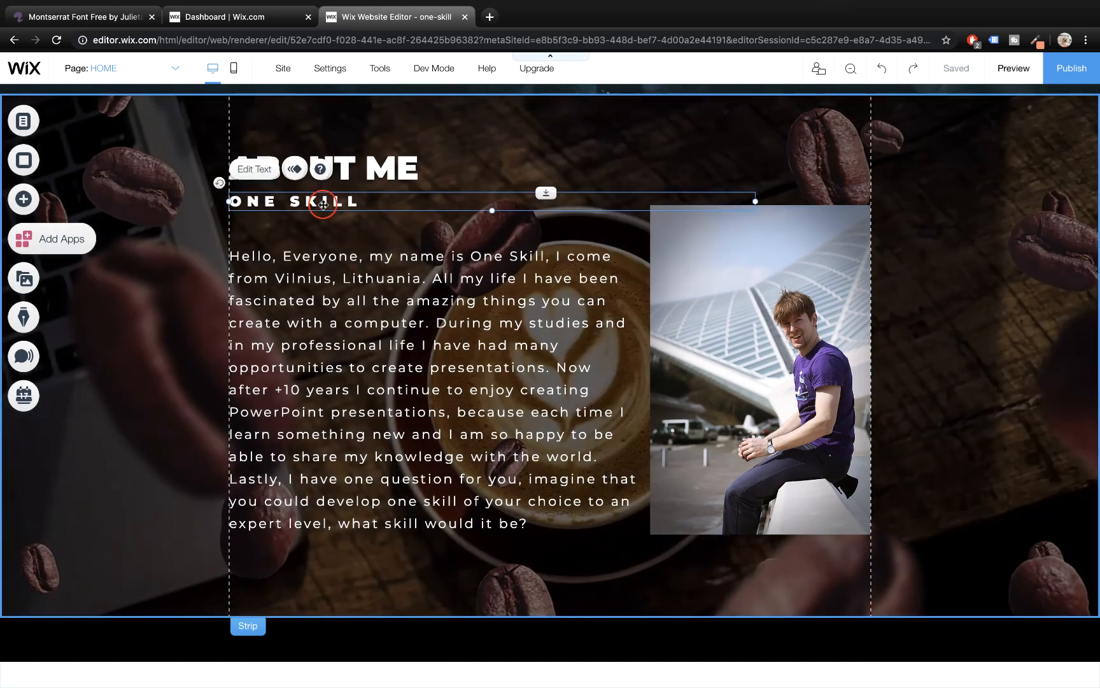
{"action": "right_click", "coordinate": [323, 204]}
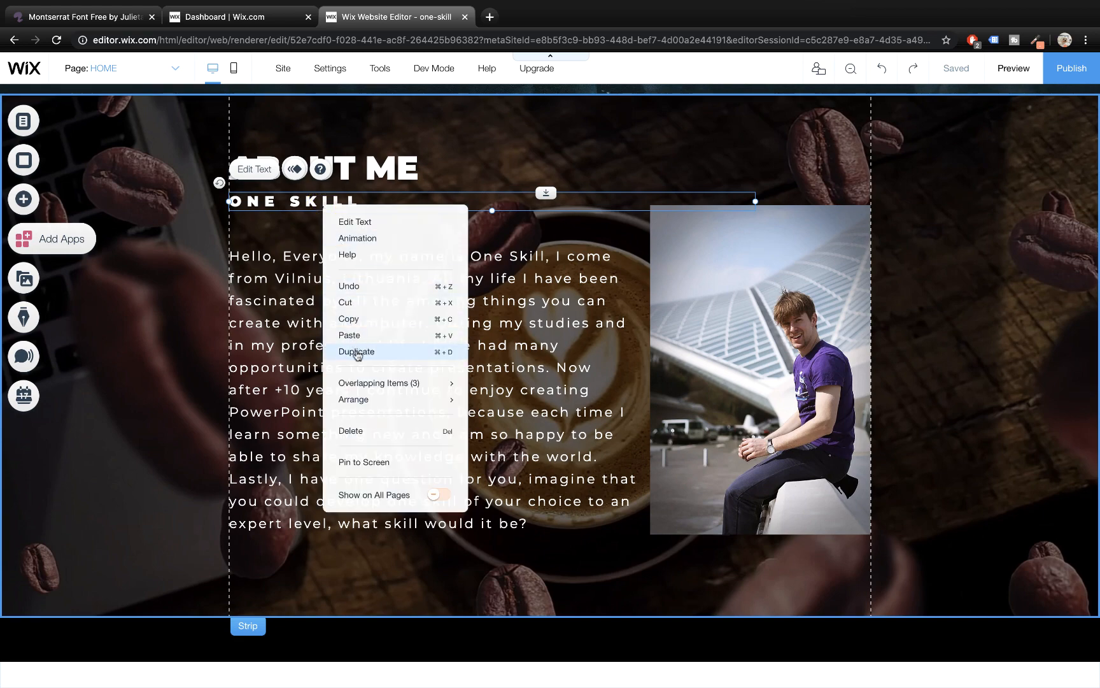
{"action": "left_click", "coordinate": [357, 352]}
{"action": "left_click_drag", "start_coordinate": [312, 215], "coordinate": [312, 609]}
{"action": "key", "text": "super+z"}
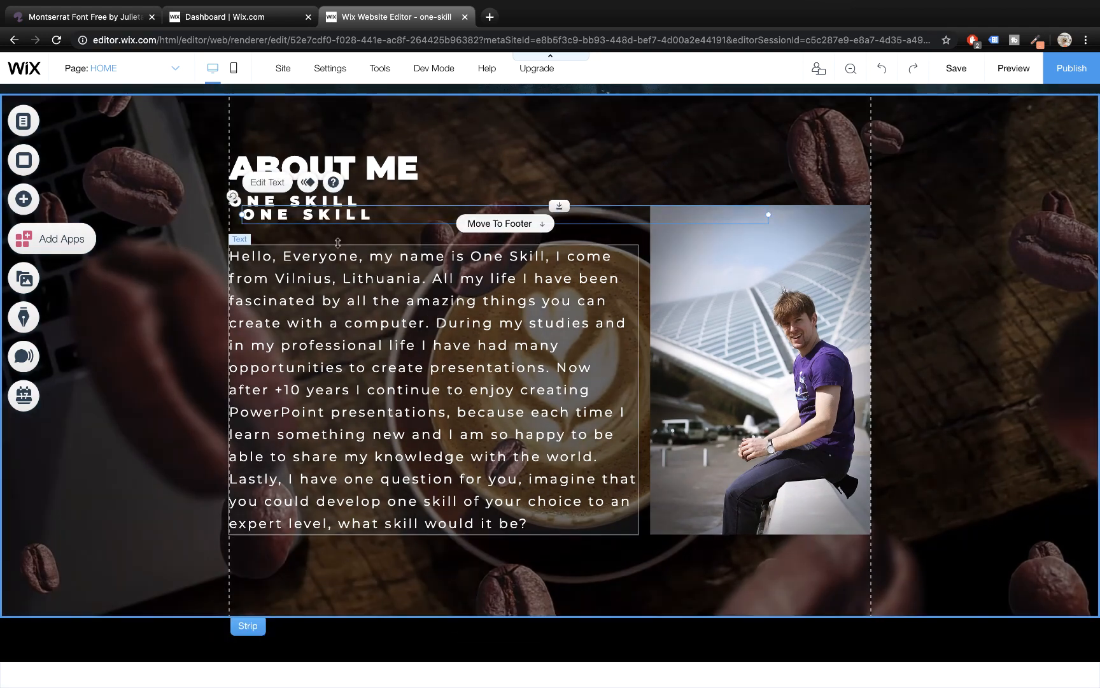
{"action": "left_click_drag", "start_coordinate": [318, 217], "coordinate": [328, 624]}
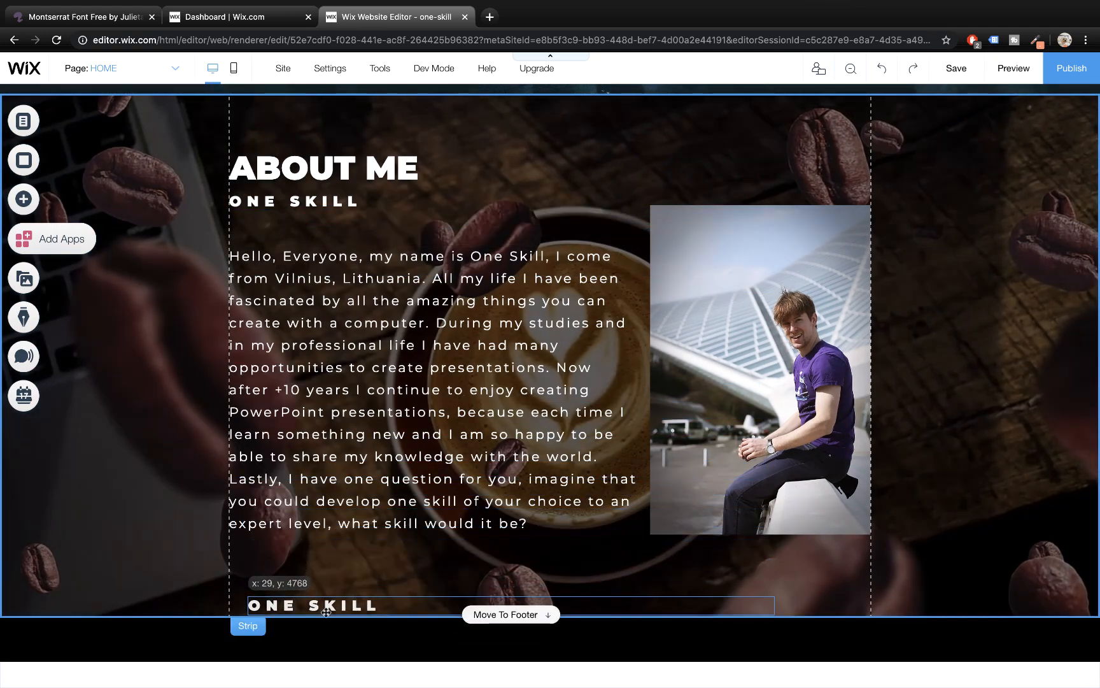
{"action": "left_click_drag", "start_coordinate": [482, 615], "coordinate": [339, 639]}
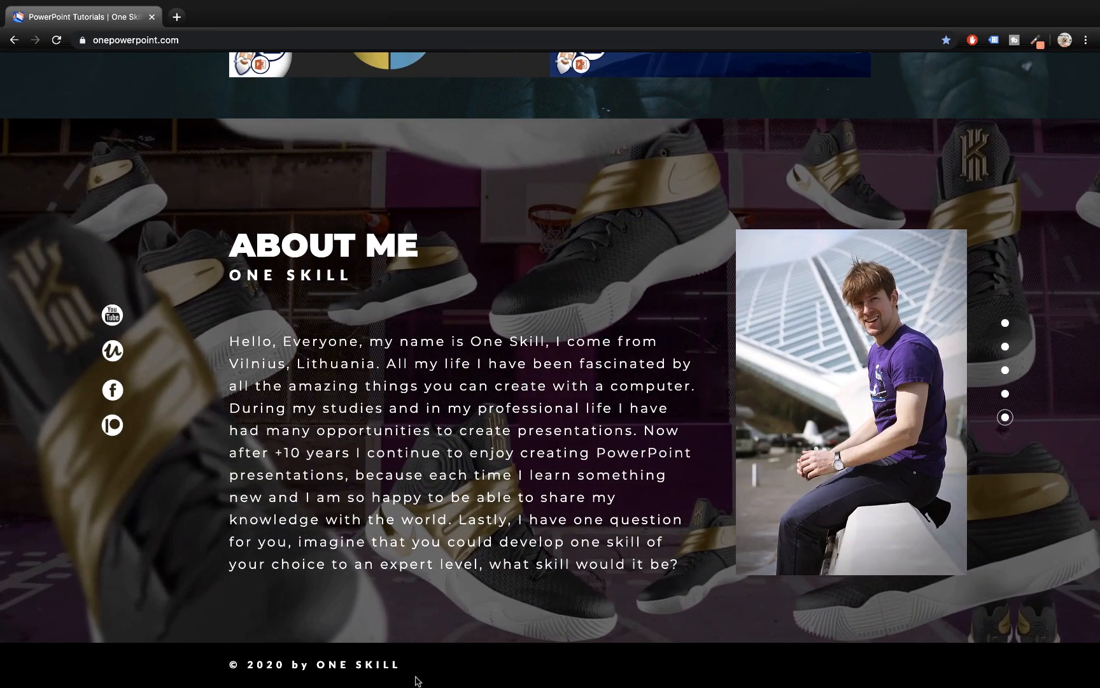
- Replace the footer strip's text with "© 2020 by ONE SKILL" copied from the onepowerpoint.com footer, and check it in preview
{"action": "left_click_drag", "start_coordinate": [415, 680], "coordinate": [223, 664]}
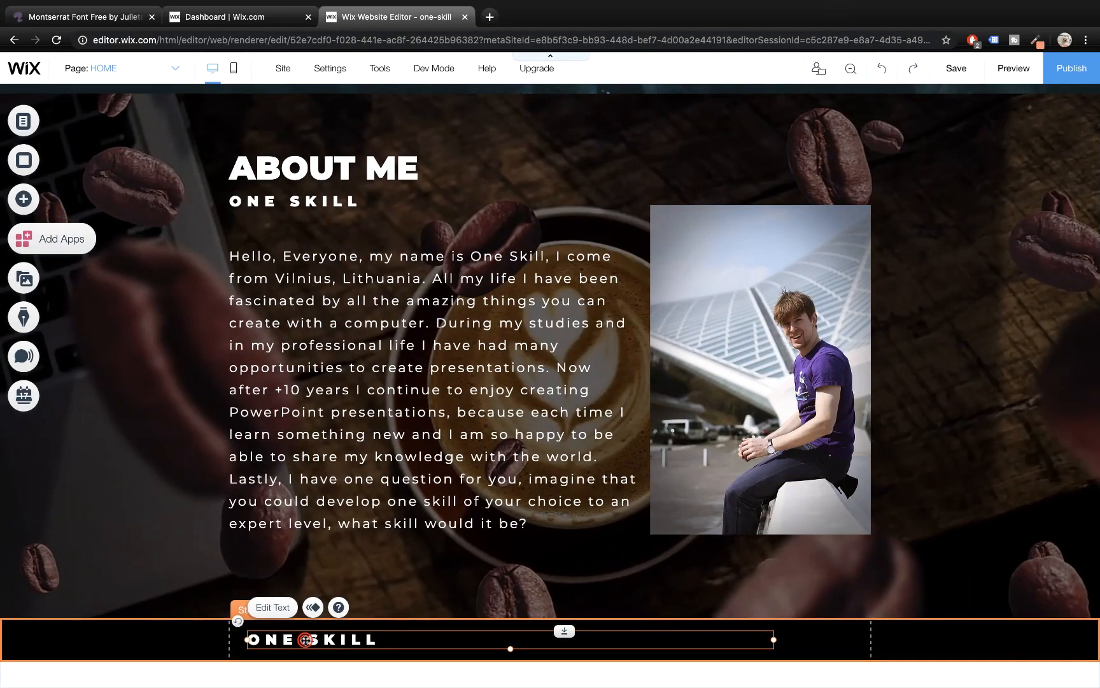
{"action": "double_click", "coordinate": [306, 640]}
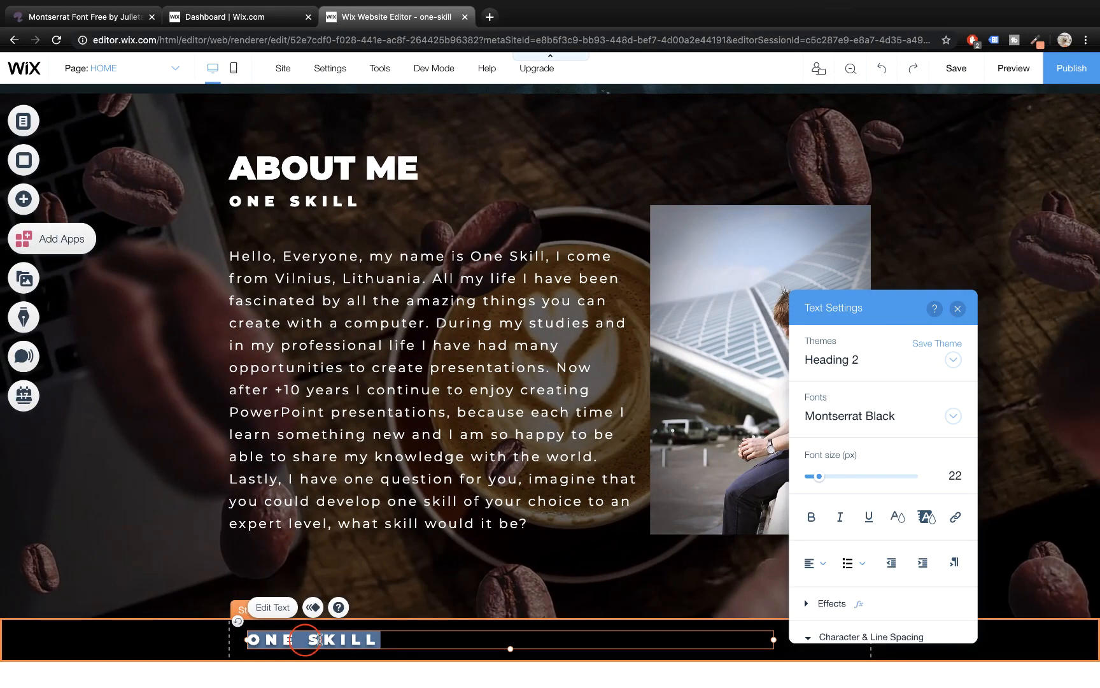
{"action": "left_click", "coordinate": [960, 311]}
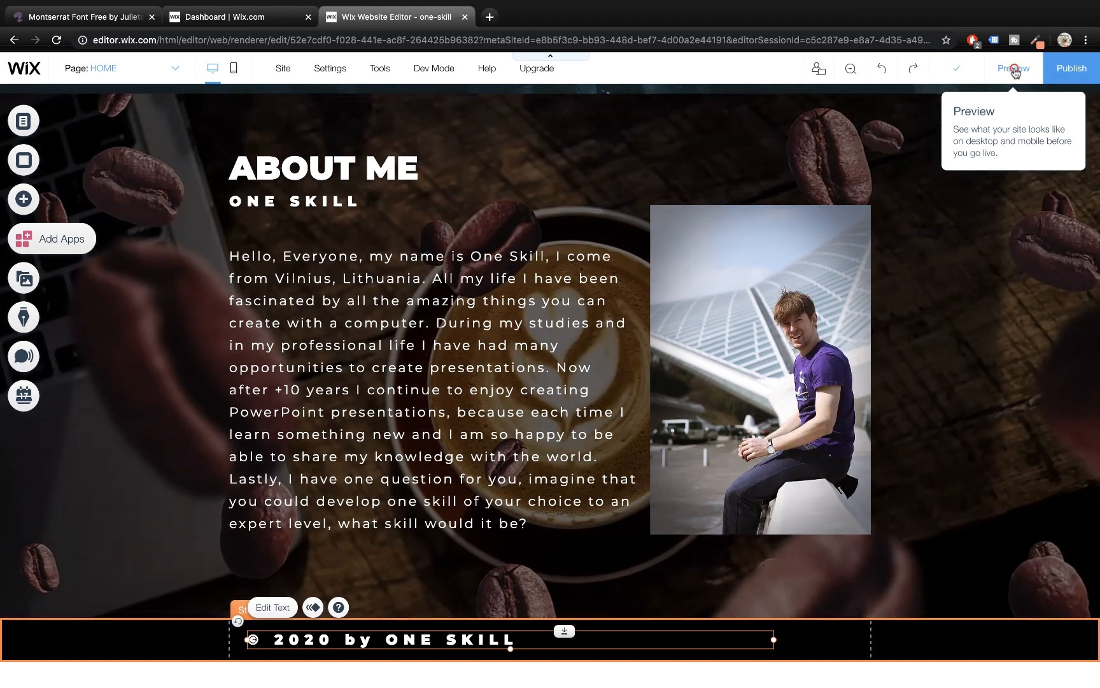
{"action": "left_click", "coordinate": [1013, 69]}
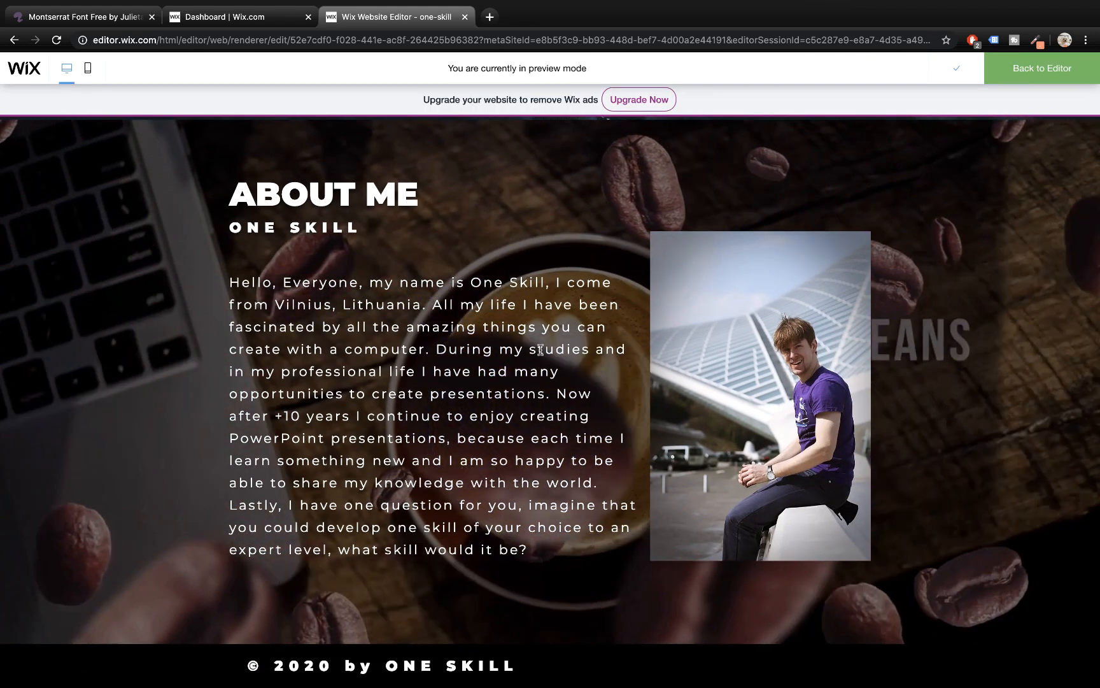
{"action": "scroll", "coordinate": [541, 352], "scroll_direction": "up", "scroll_amount": 2}
{"action": "scroll", "coordinate": [541, 353], "scroll_direction": "down", "scroll_amount": 2}
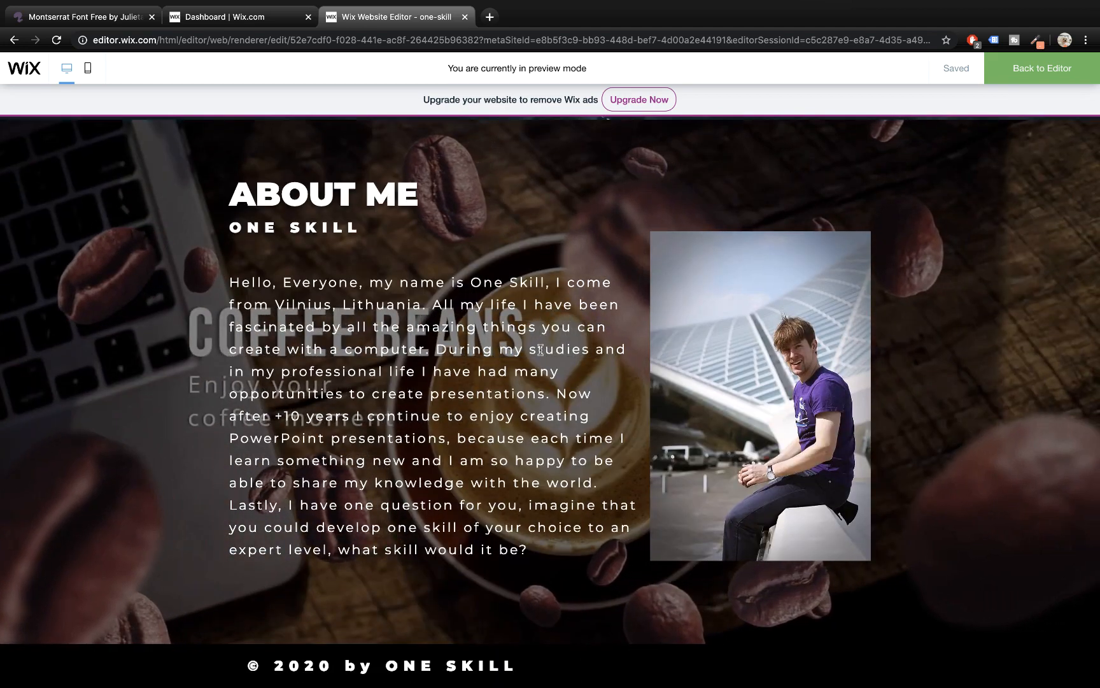
{"action": "left_click", "coordinate": [1044, 70]}
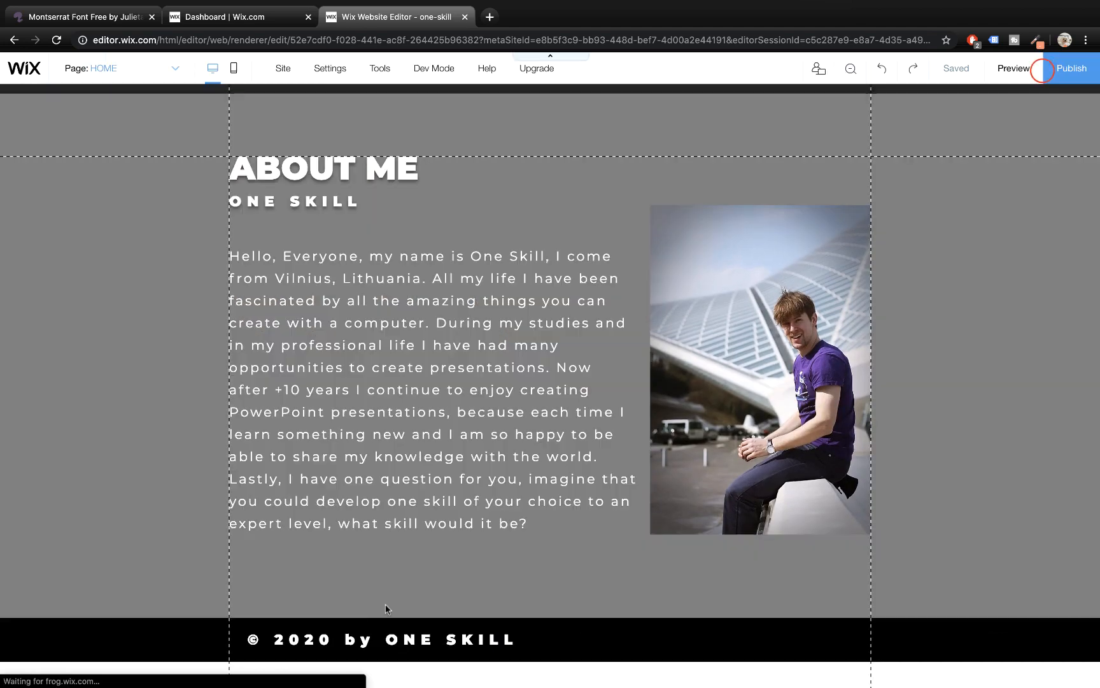
- Align the footer copyright text with the page's left gridline, flush with the About Me text, and check it in preview
{"action": "left_click", "coordinate": [296, 638]}
{"action": "left_click_drag", "start_coordinate": [296, 637], "coordinate": [279, 637]}
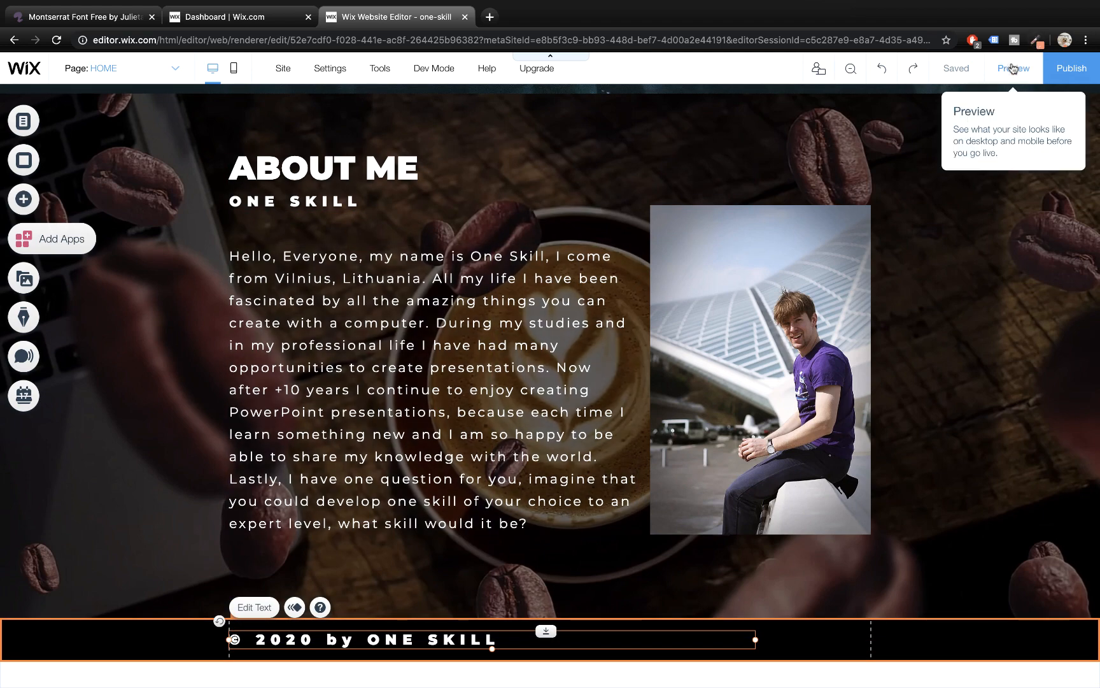
{"action": "left_click", "coordinate": [1014, 67]}
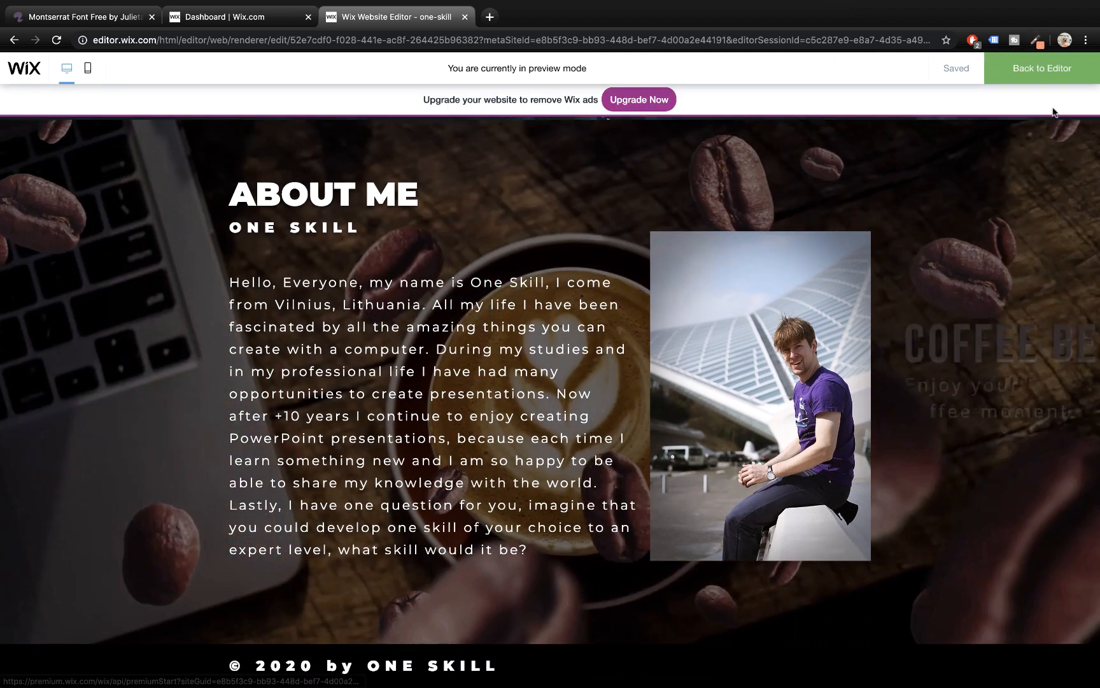
{"action": "left_click", "coordinate": [1015, 70]}
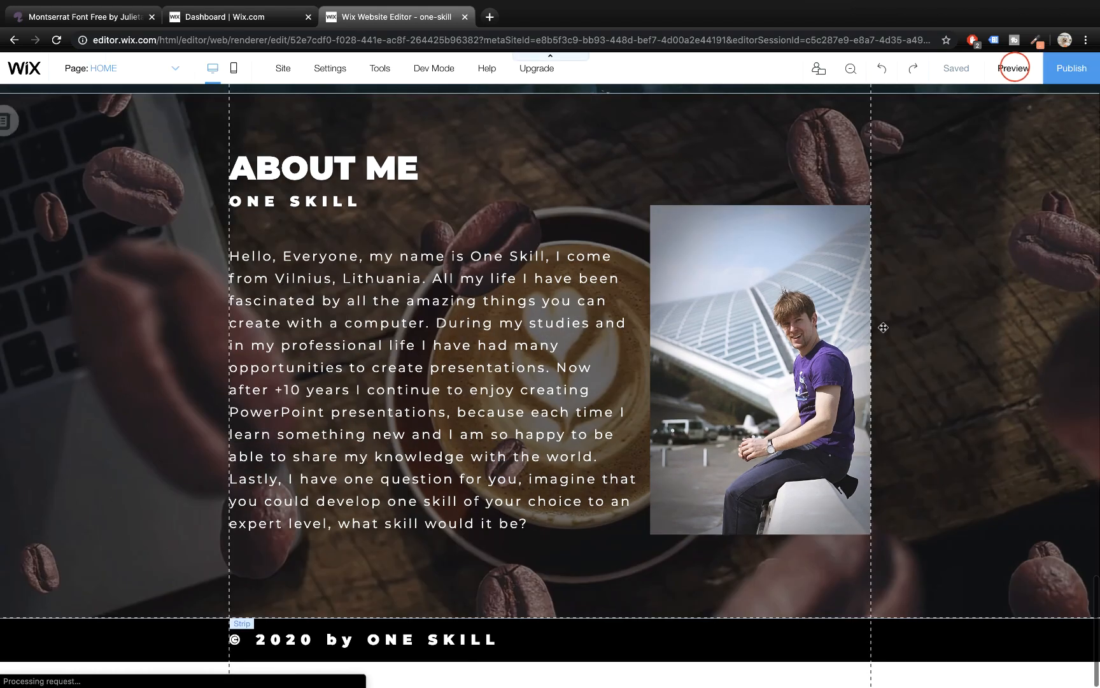
- Publish the site and dismiss the publishing confirmation
{"action": "scroll", "coordinate": [904, 299], "scroll_direction": "up", "scroll_amount": 15}
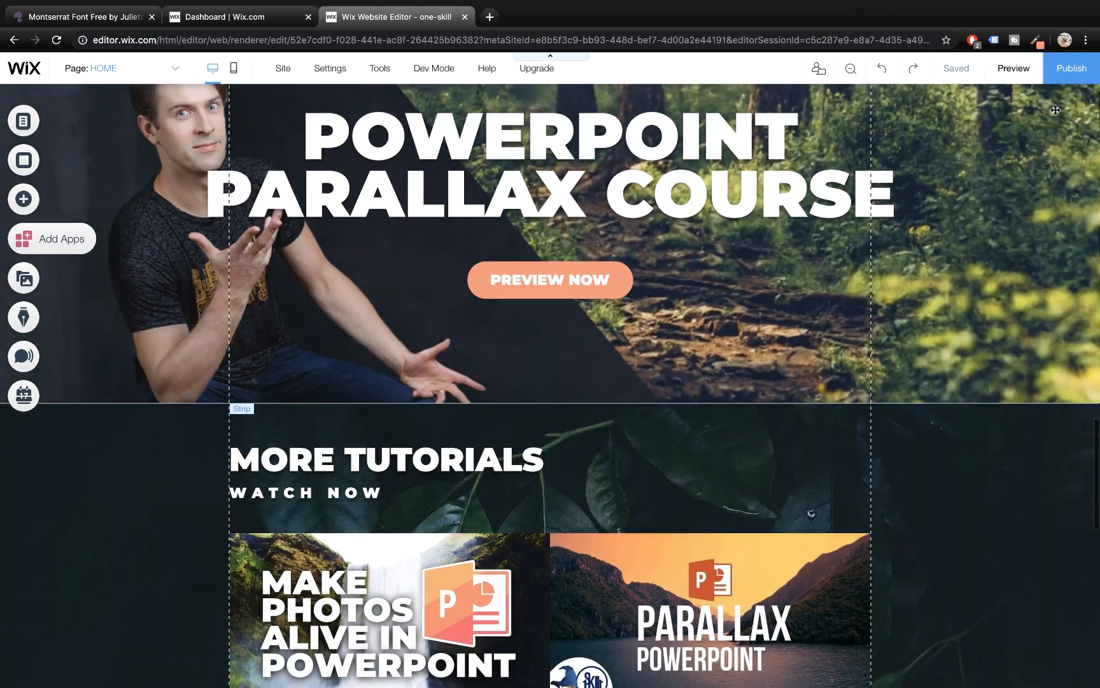
{"action": "left_click", "coordinate": [1069, 78]}
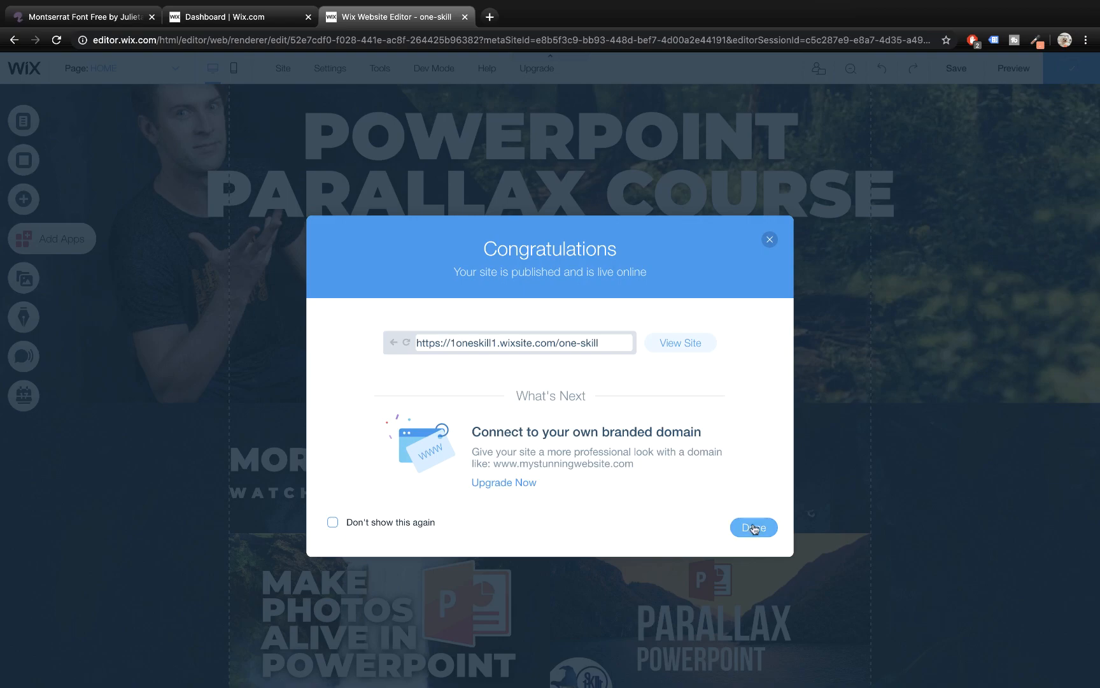
{"action": "left_click", "coordinate": [754, 528]}
- Look over the course and tutorial sections in the editor, and switch to the onepowerpoint.com reference page for comparison
{"action": "scroll", "coordinate": [772, 475], "scroll_direction": "up", "scroll_amount": 10}
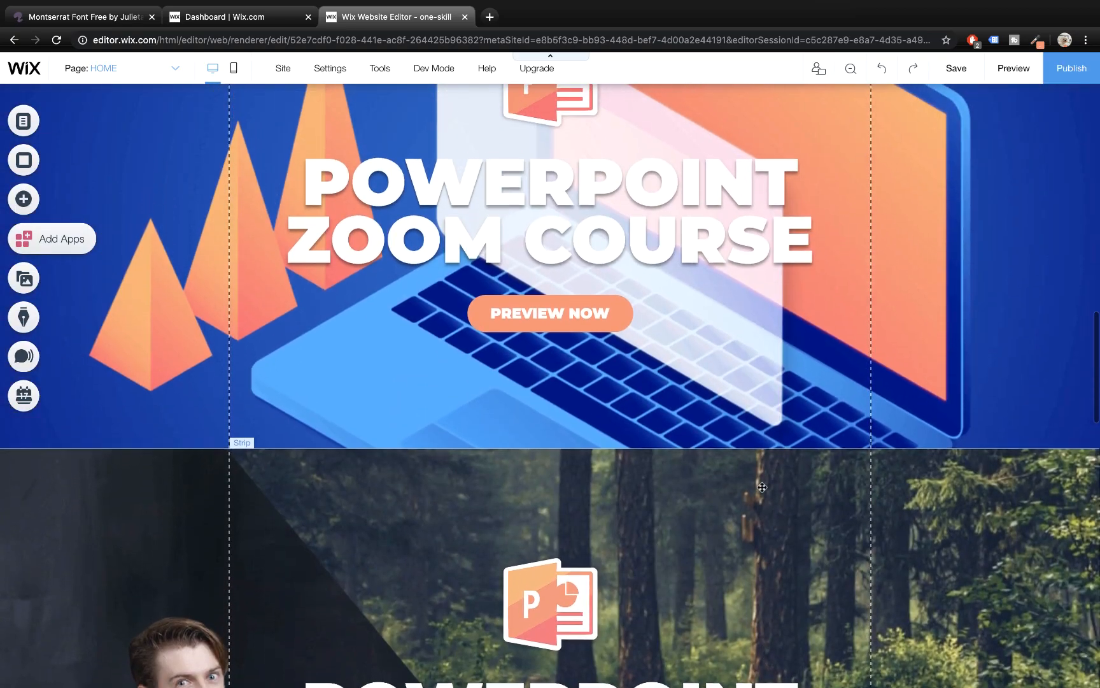
{"action": "scroll", "coordinate": [764, 484], "scroll_direction": "down", "scroll_amount": 12}
{"action": "scroll", "coordinate": [762, 487], "scroll_direction": "up", "scroll_amount": 15}
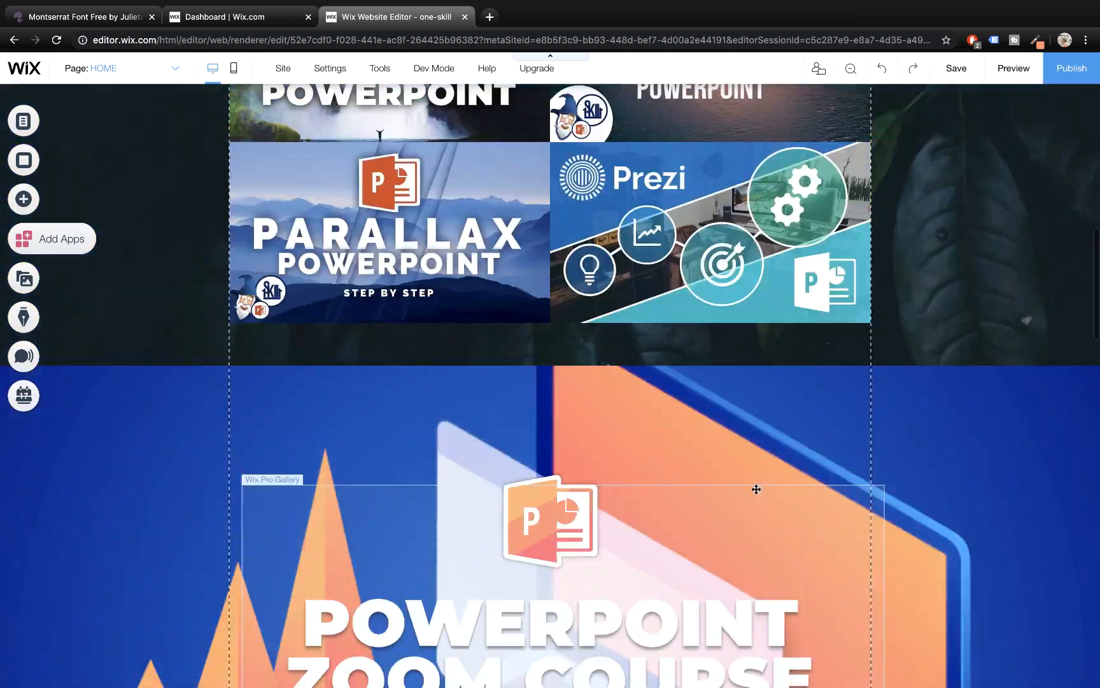
{"action": "key", "text": "ctrl+Right"}
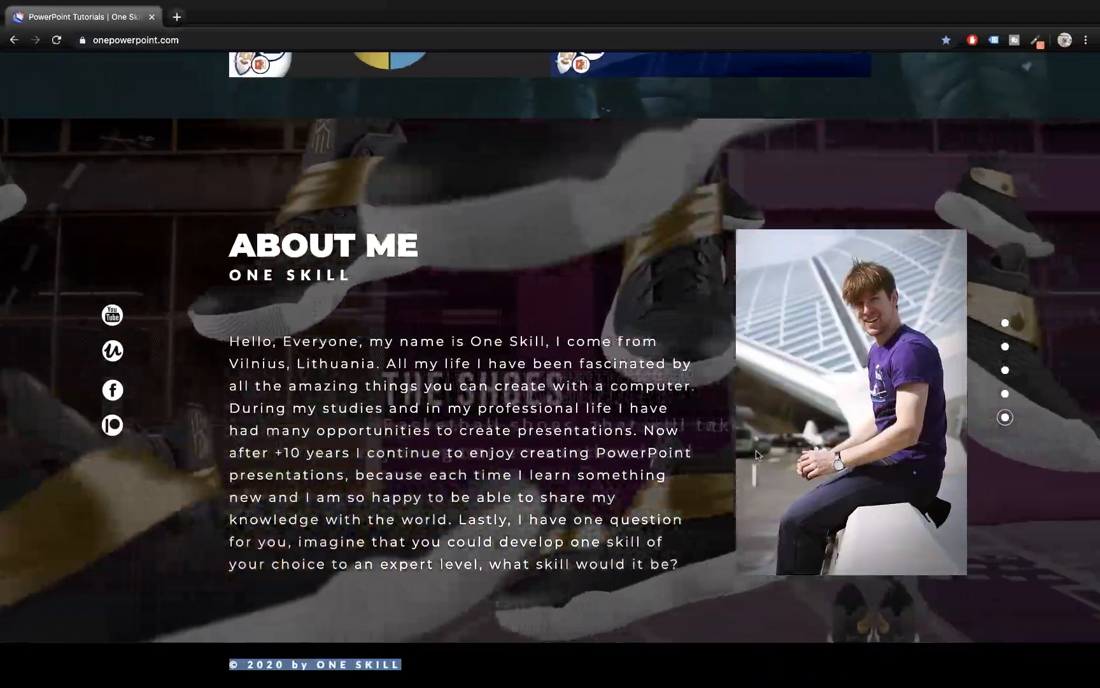